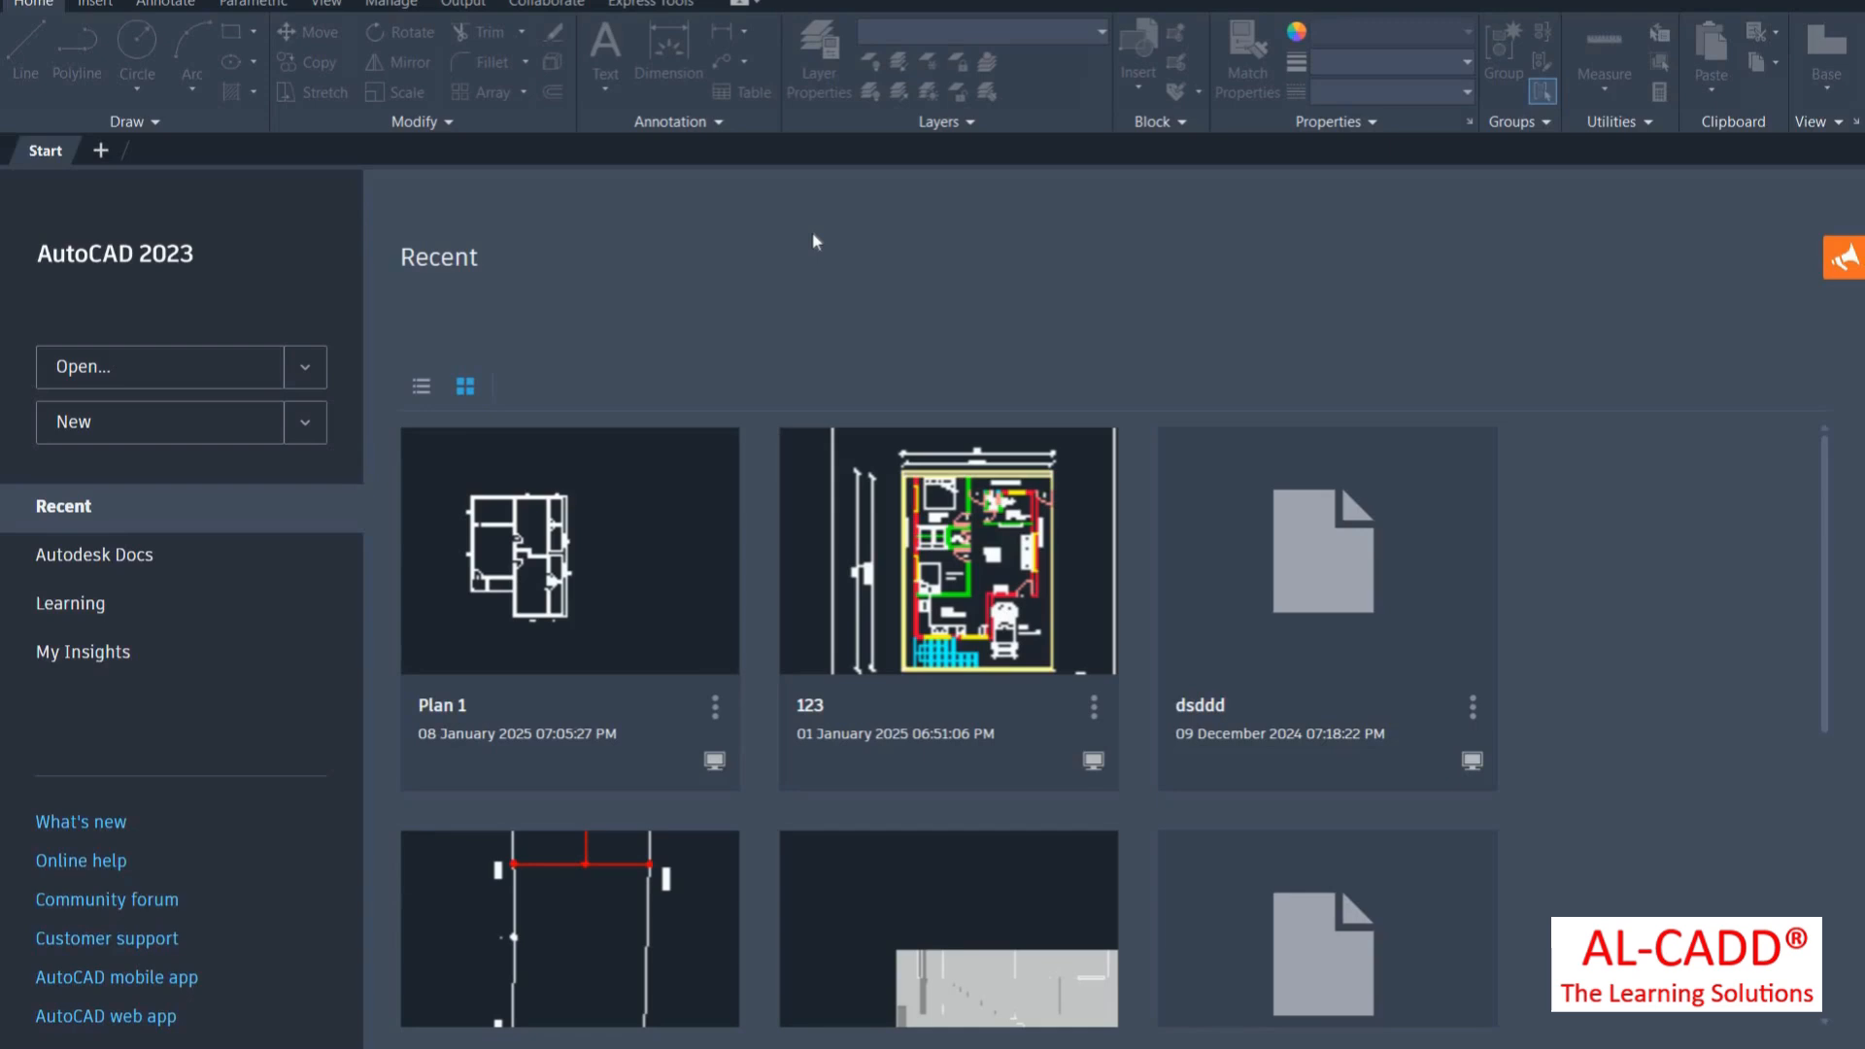
# Create a new drawing and zoom the view to All
pyautogui.click(144, 442)
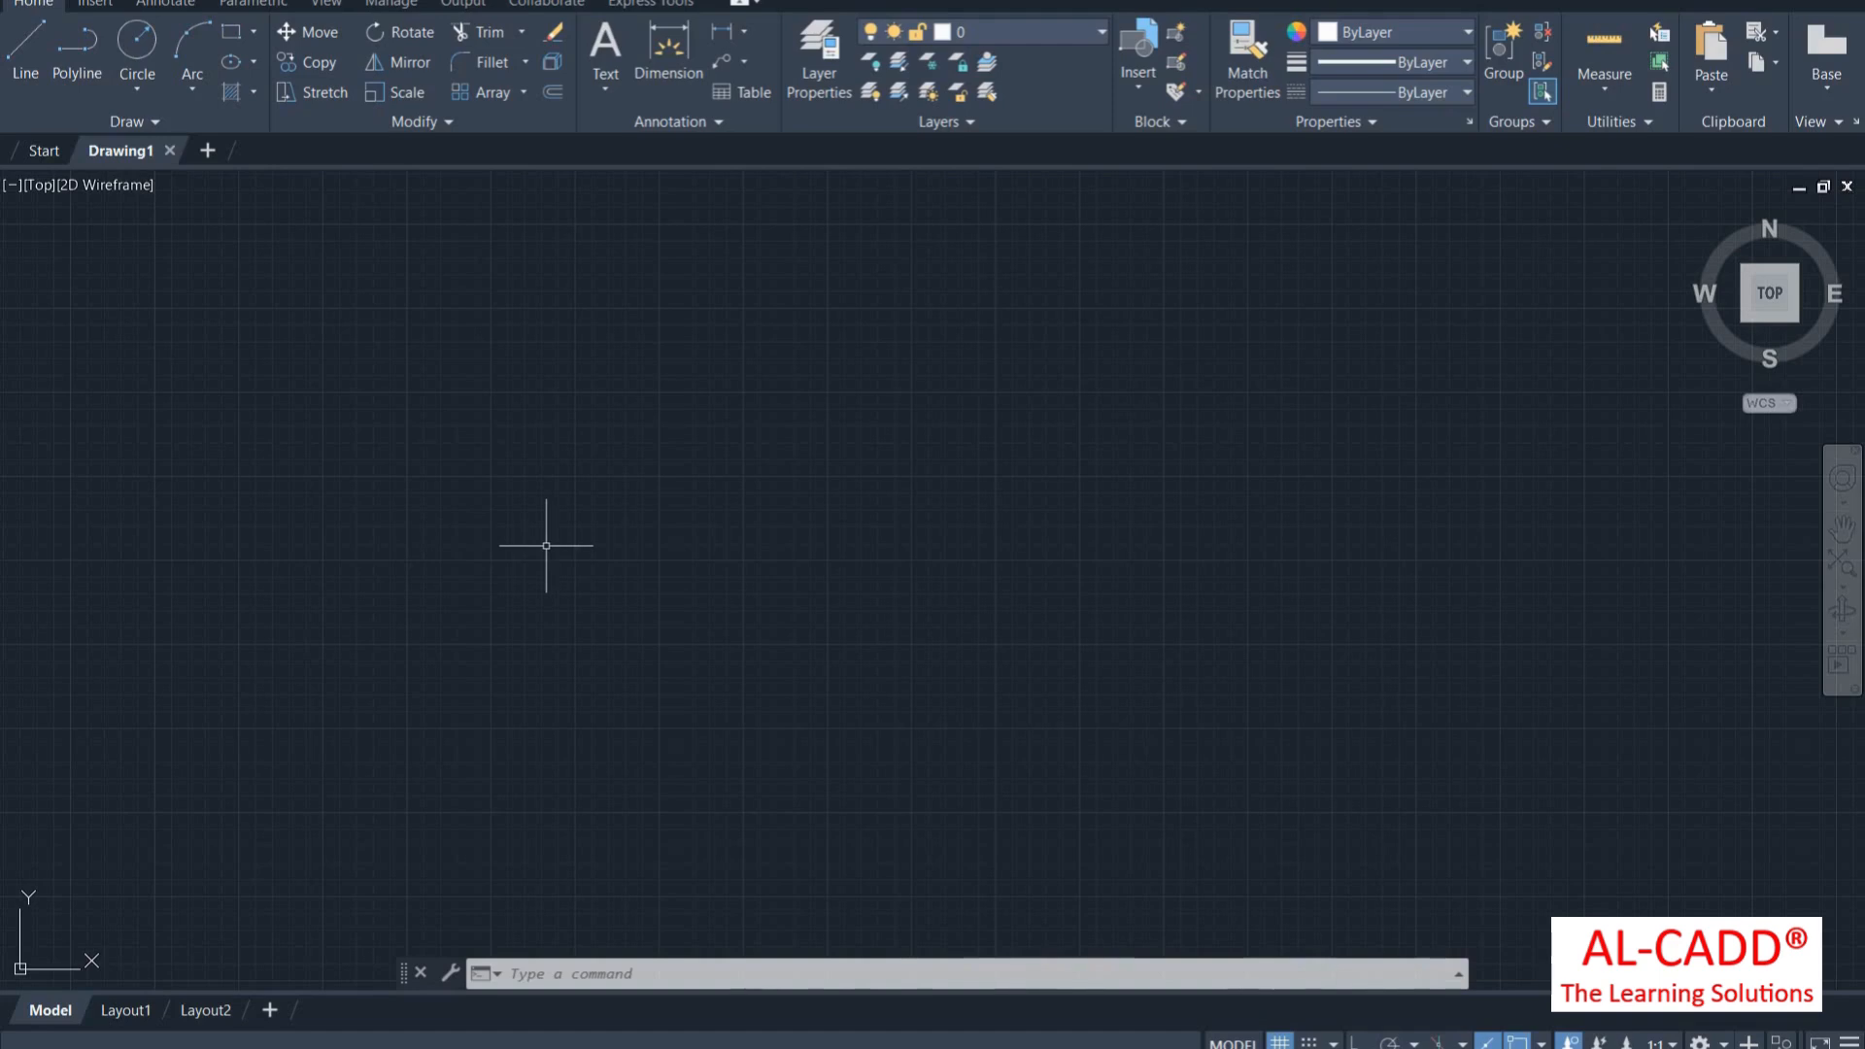
pyautogui.write('z')
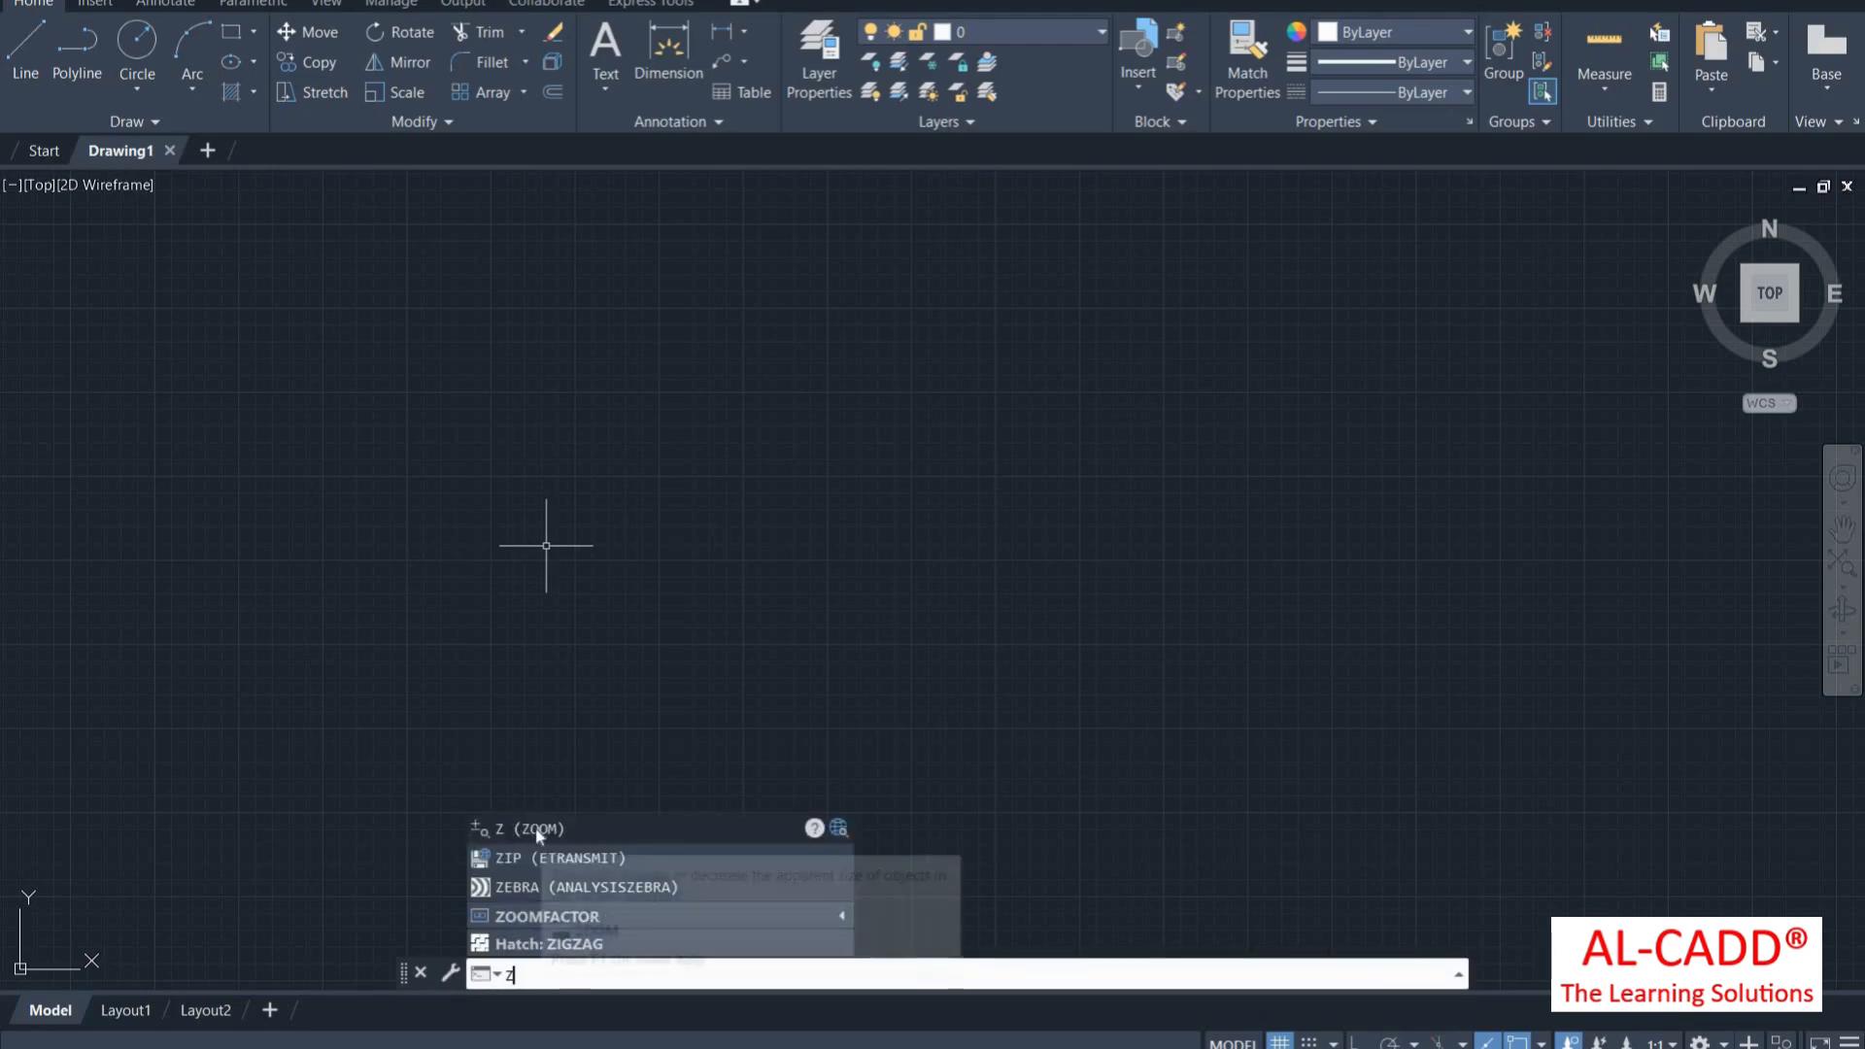
pyautogui.click(537, 831)
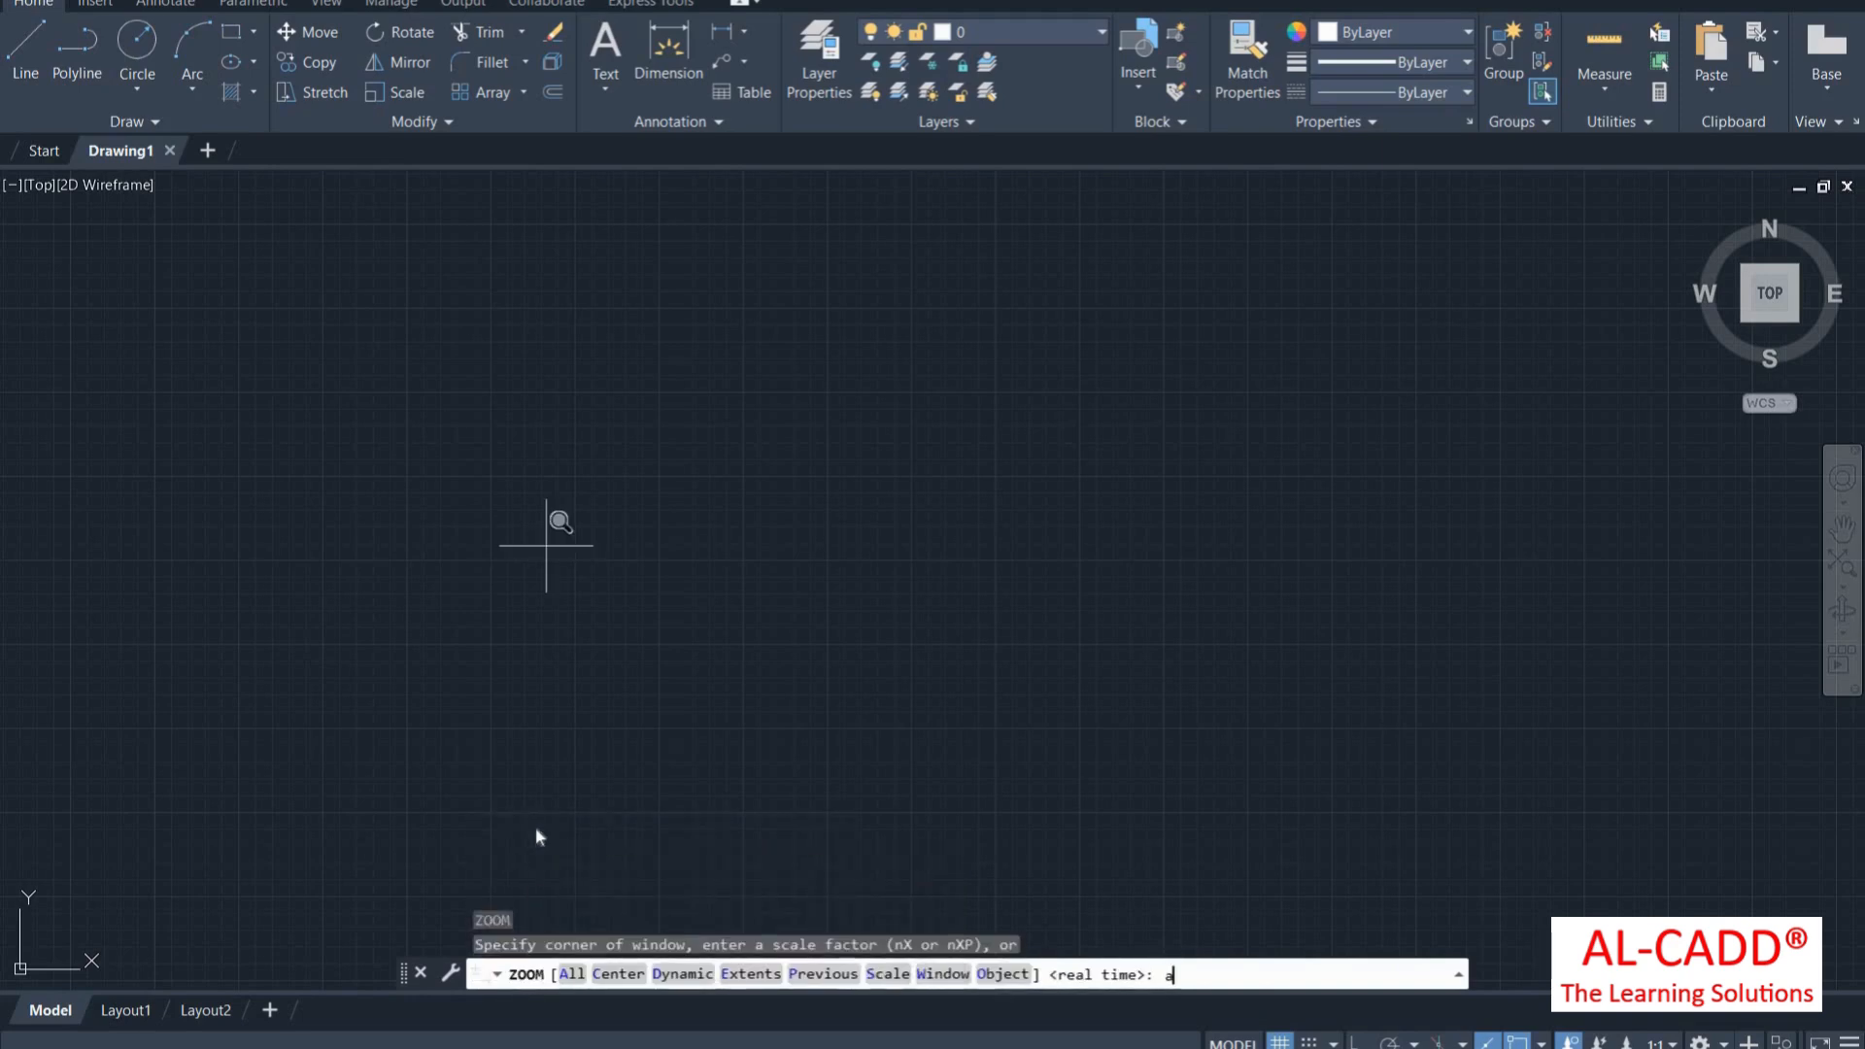
pyautogui.write('a')
pyautogui.press('Return')
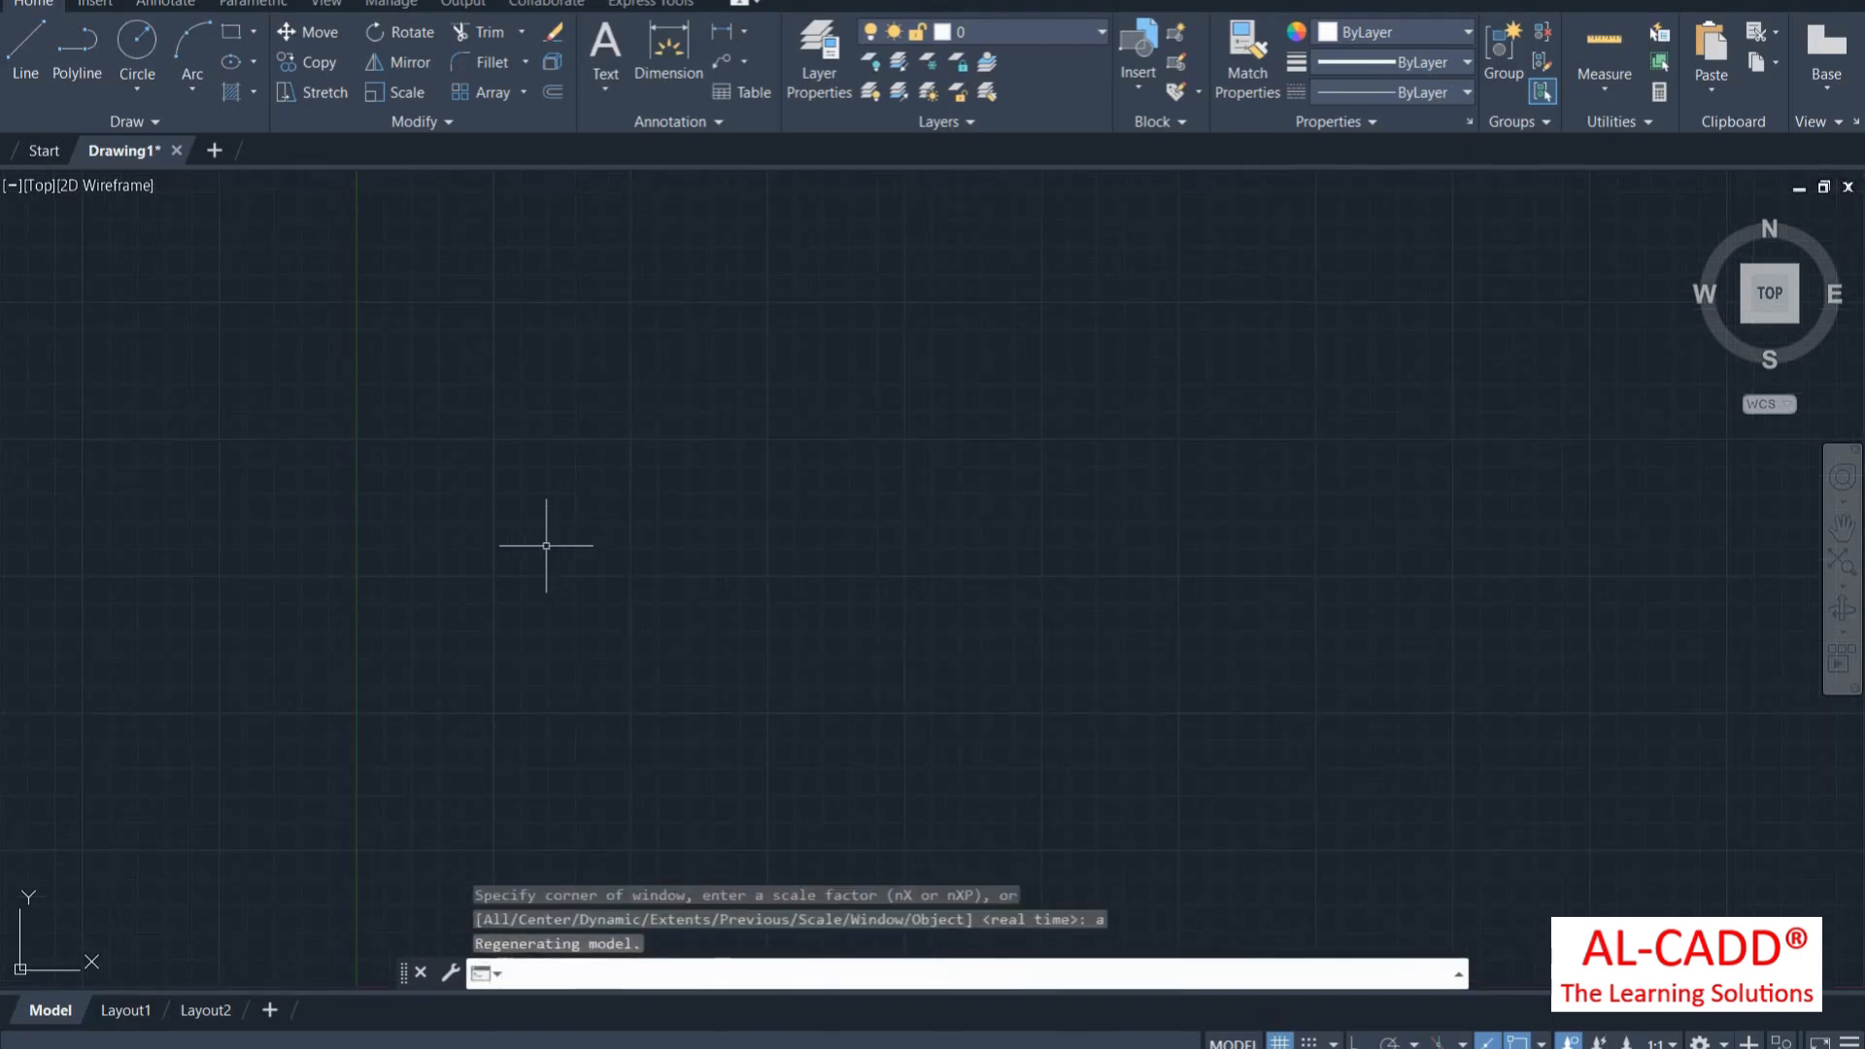
pyautogui.scroll(2, 410, 466)
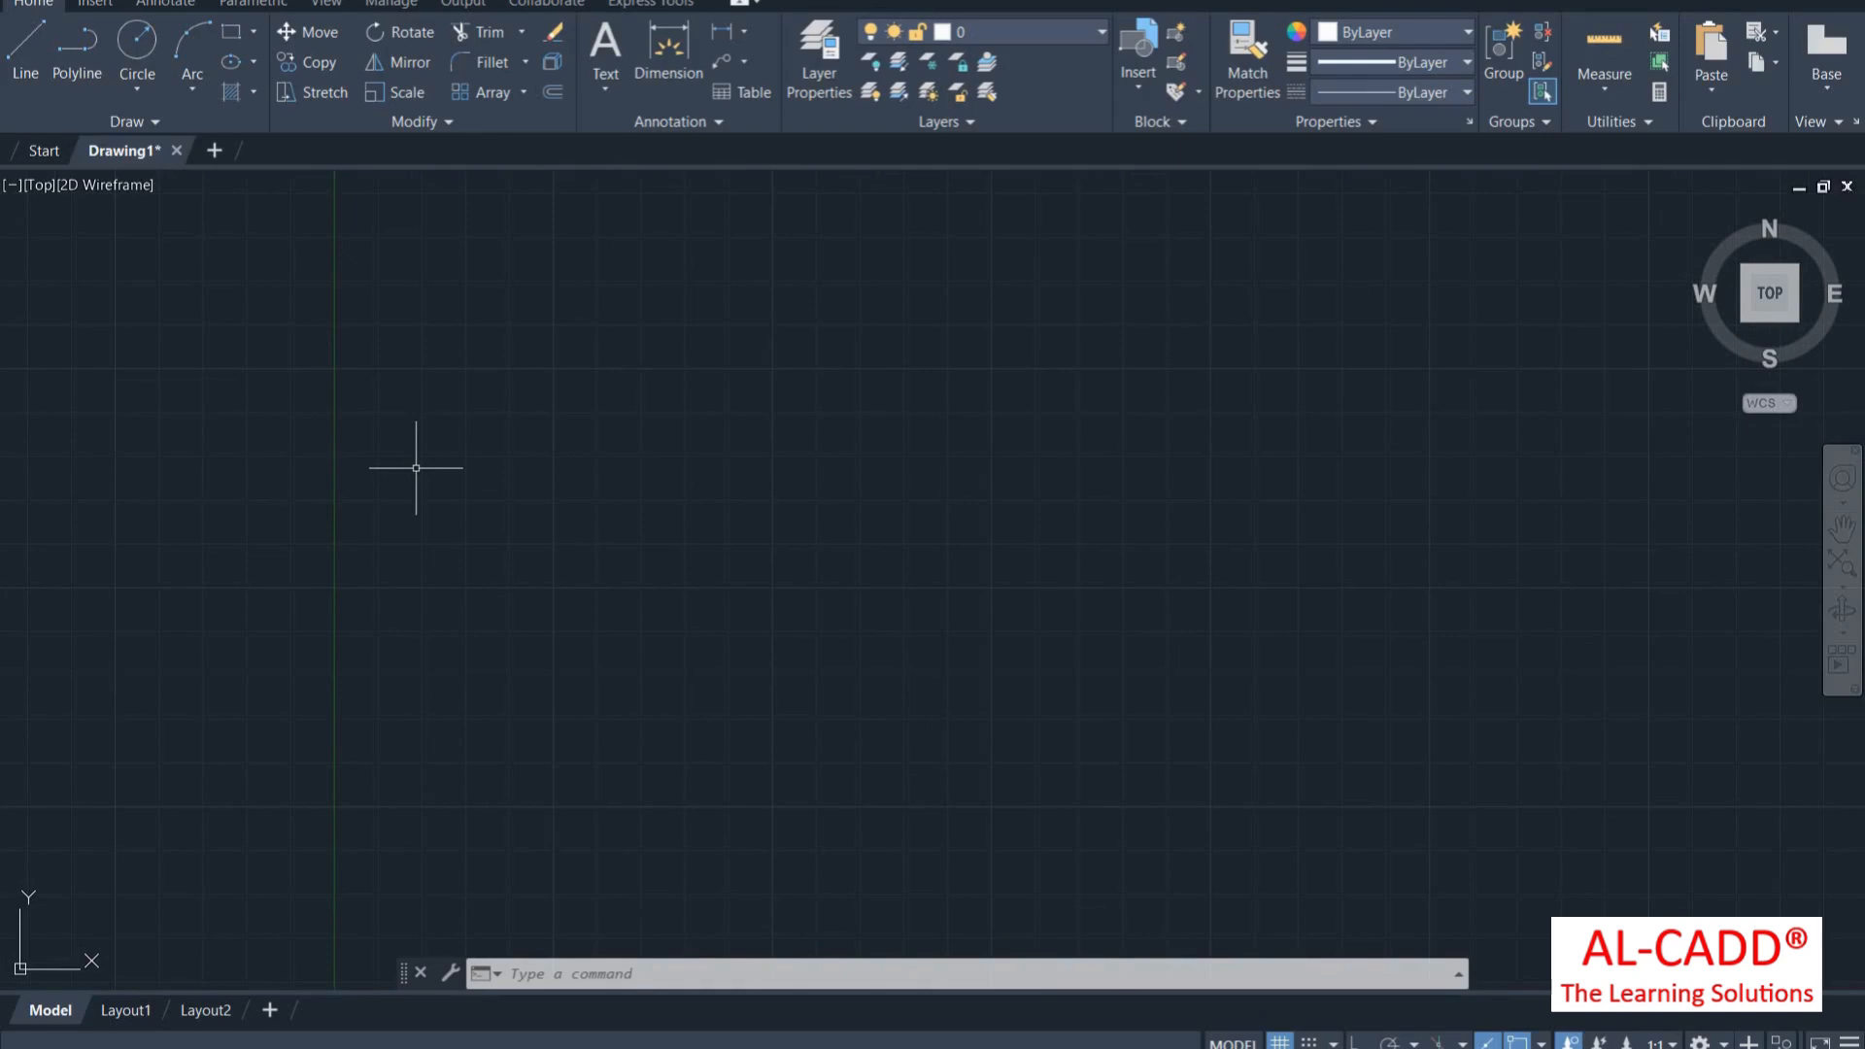
# Set the length type of the drawing units to Decimal with the UNITS command and accept the settings
pyautogui.write('un')
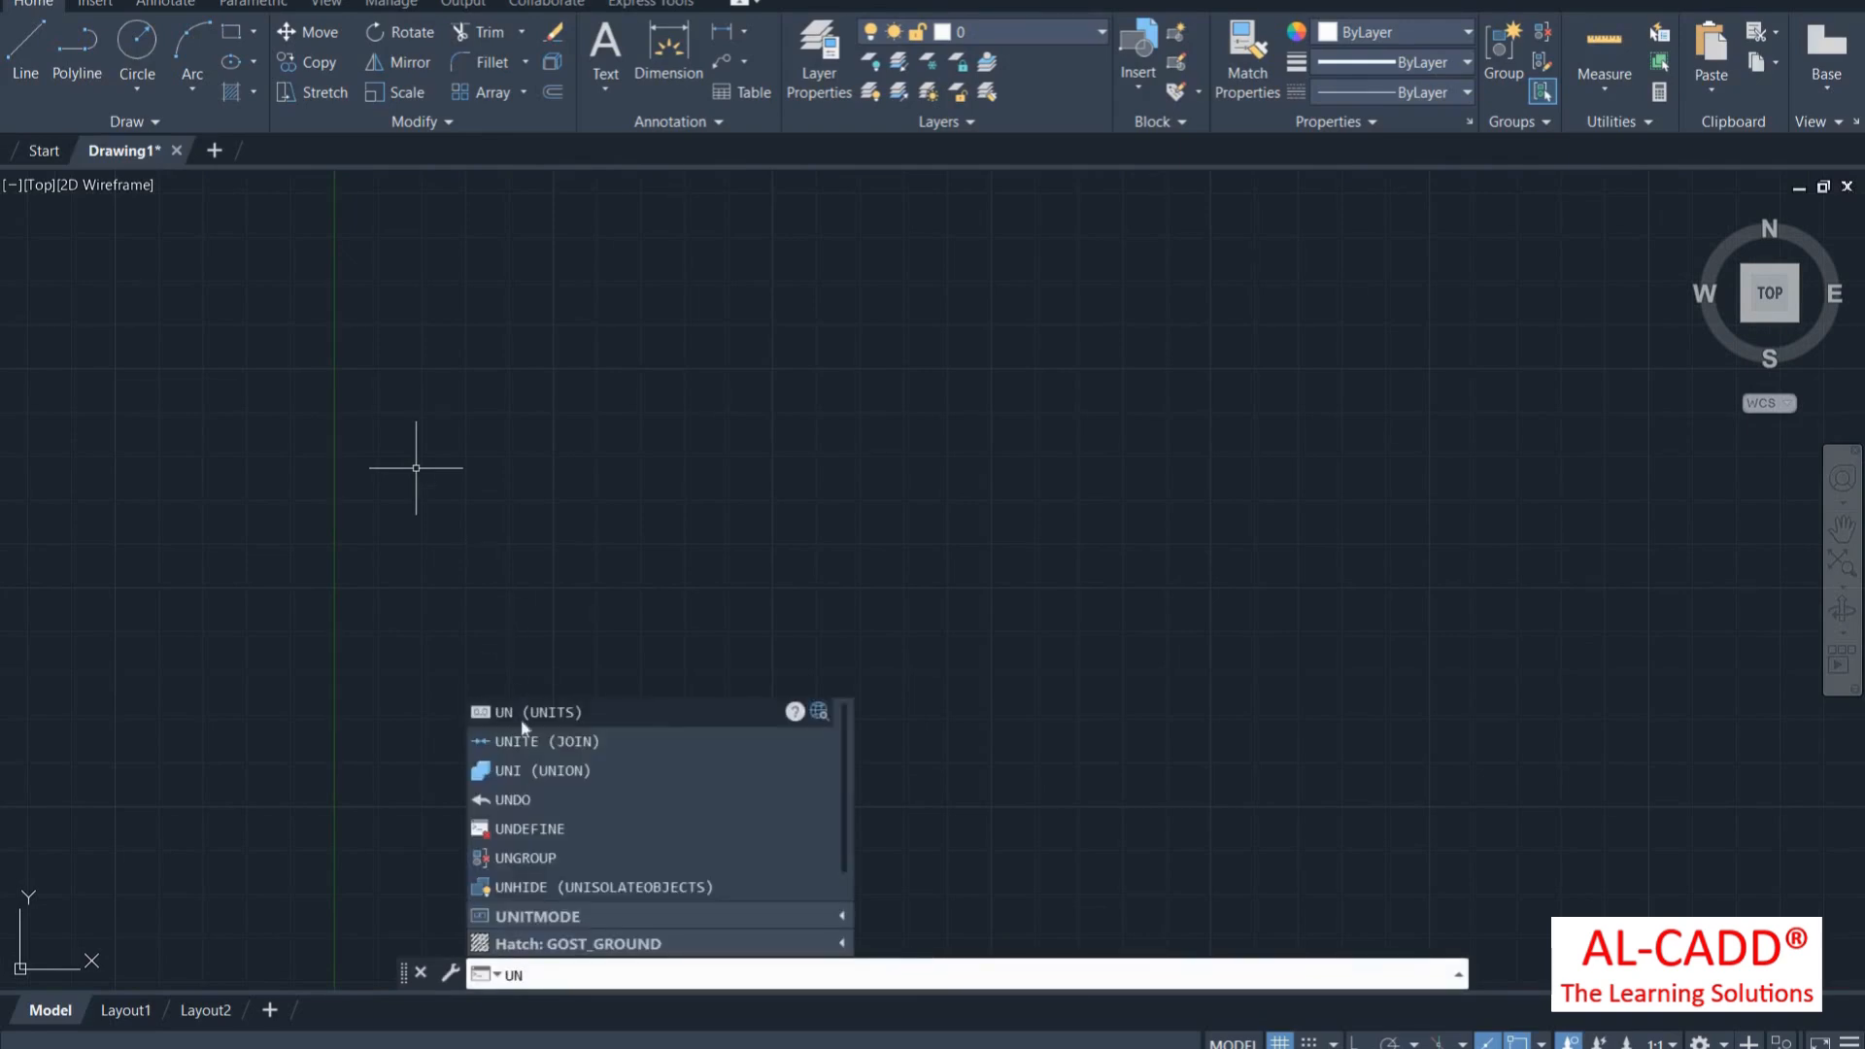
pyautogui.click(649, 714)
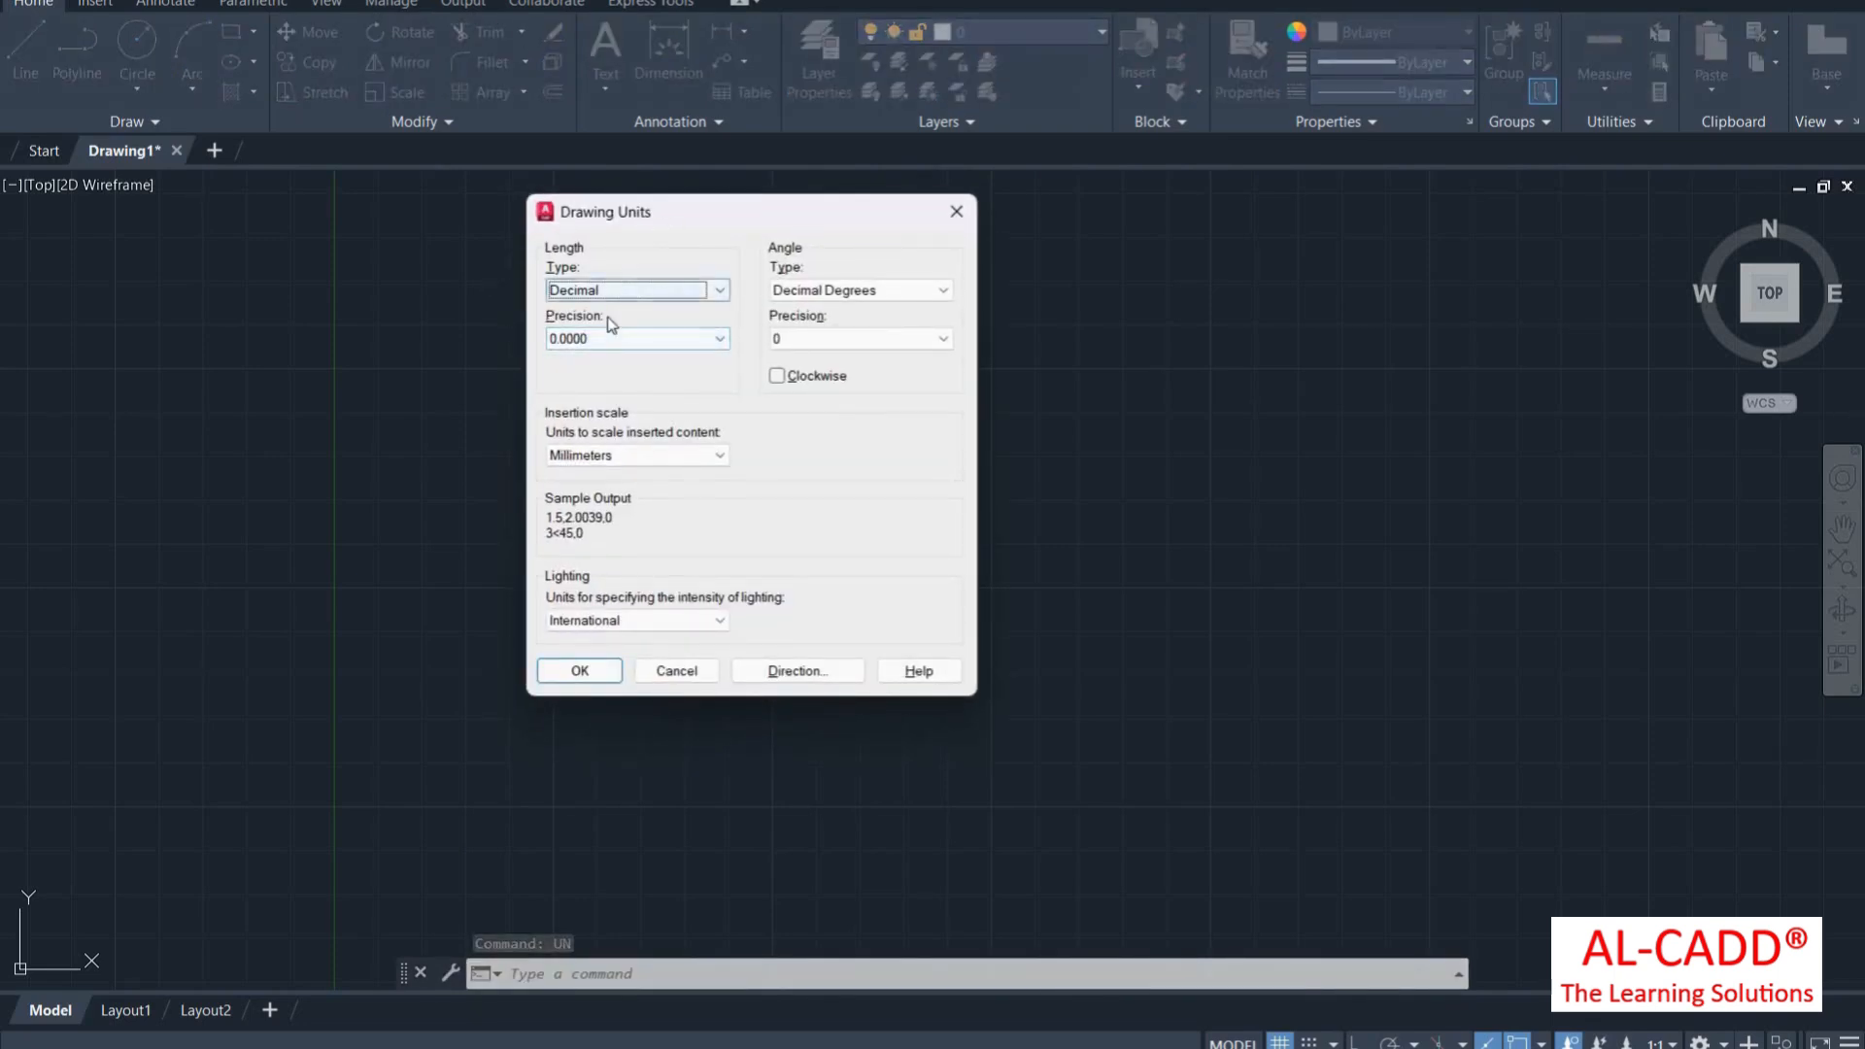
pyautogui.click(608, 291)
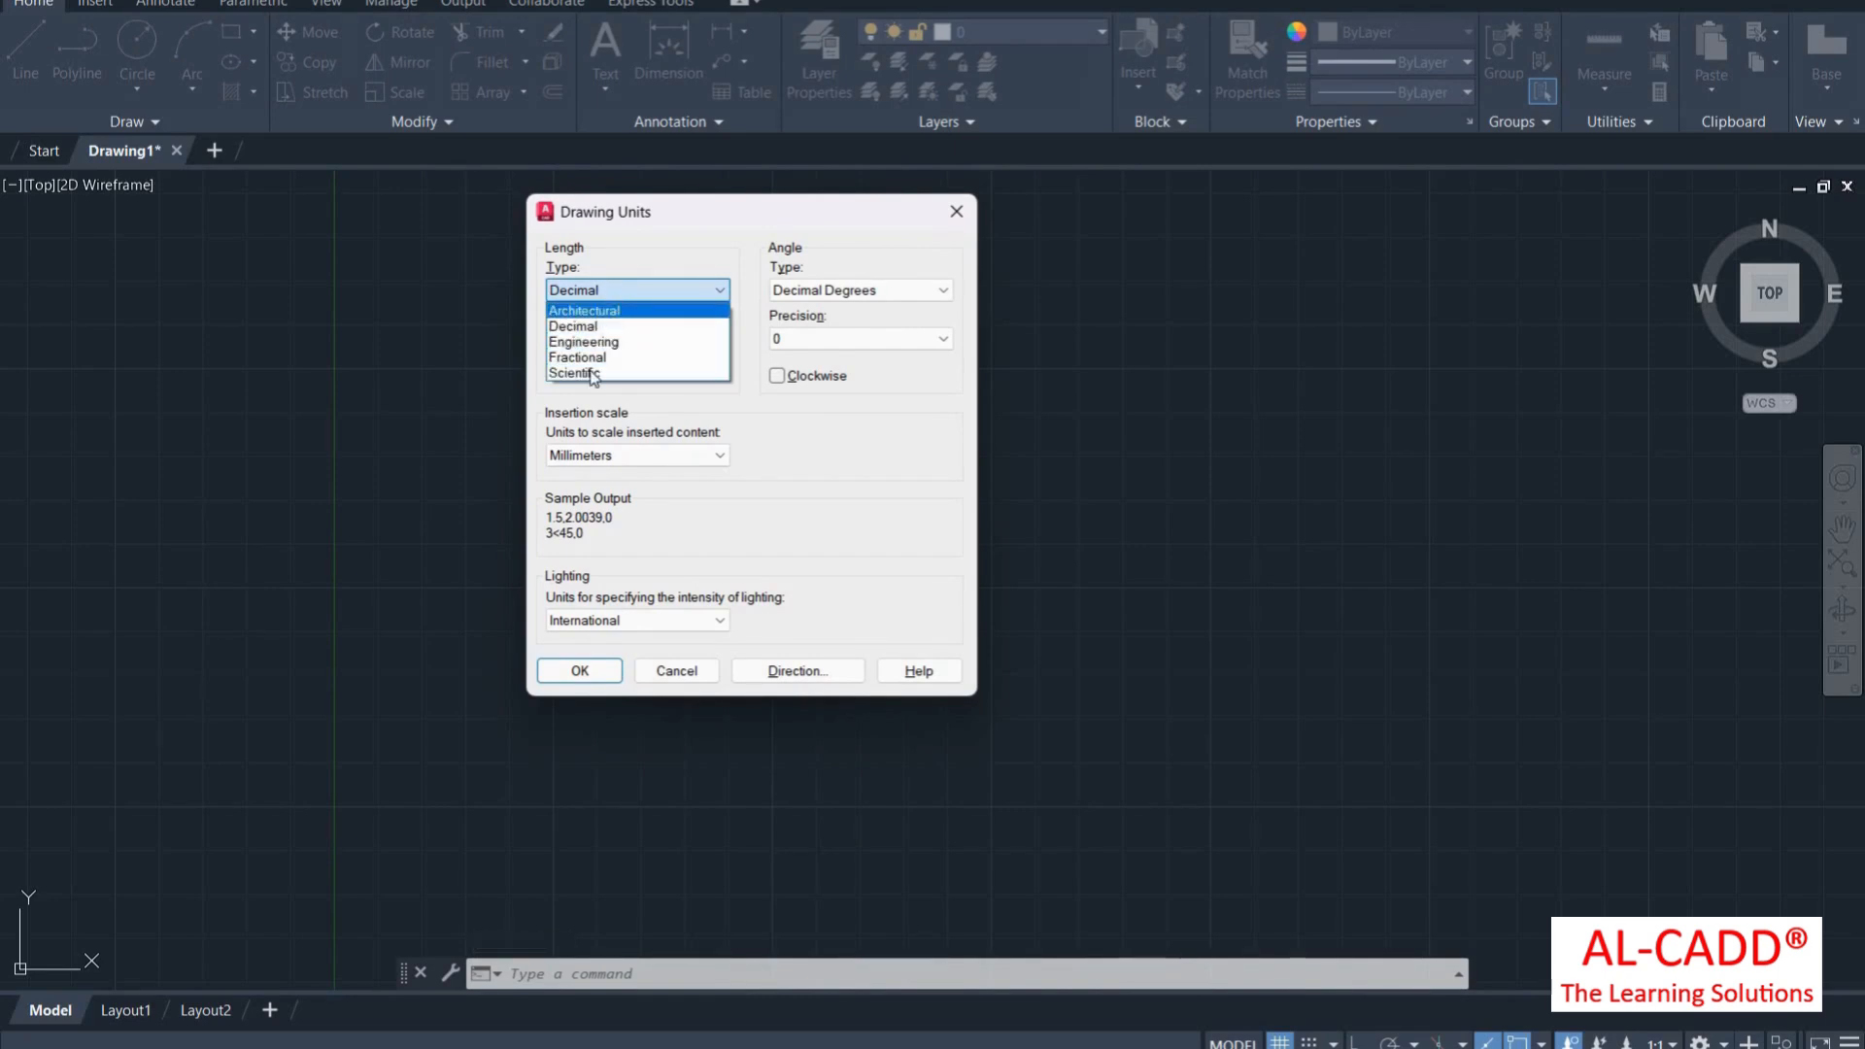
pyautogui.click(653, 326)
pyautogui.click(595, 670)
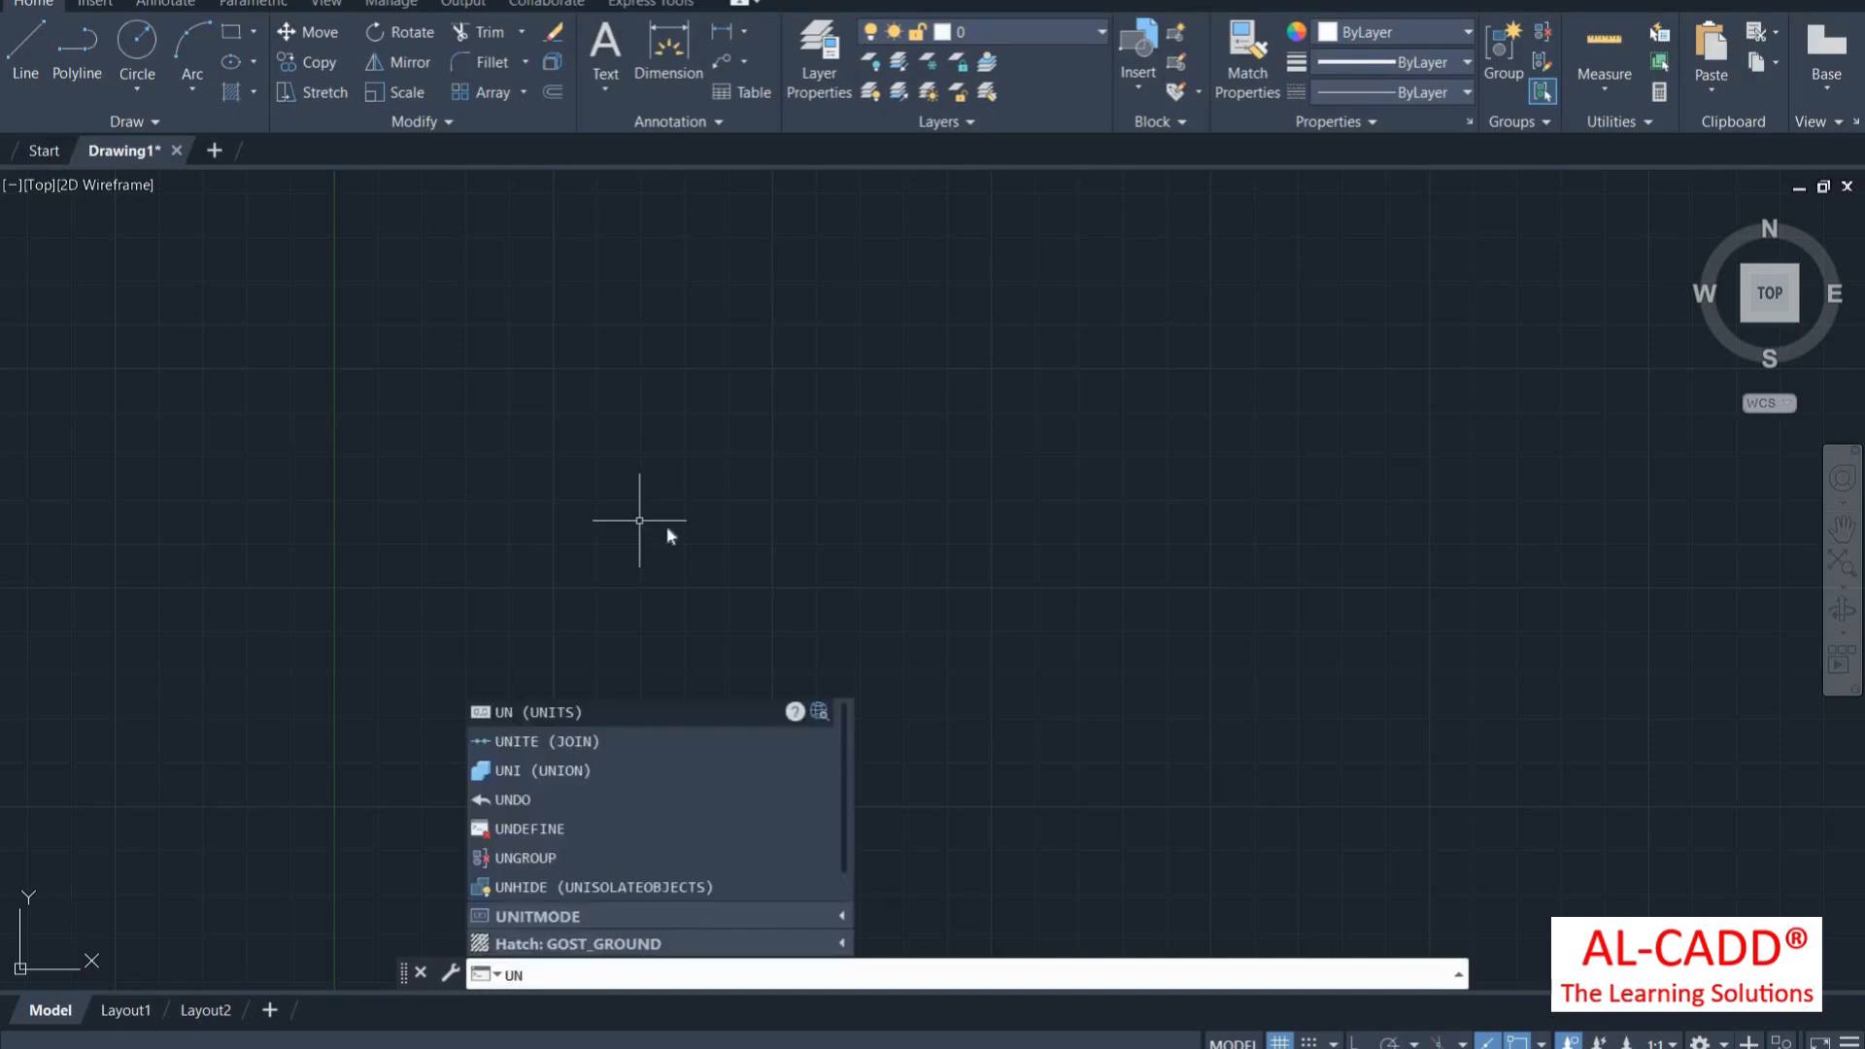
pyautogui.press('Return')
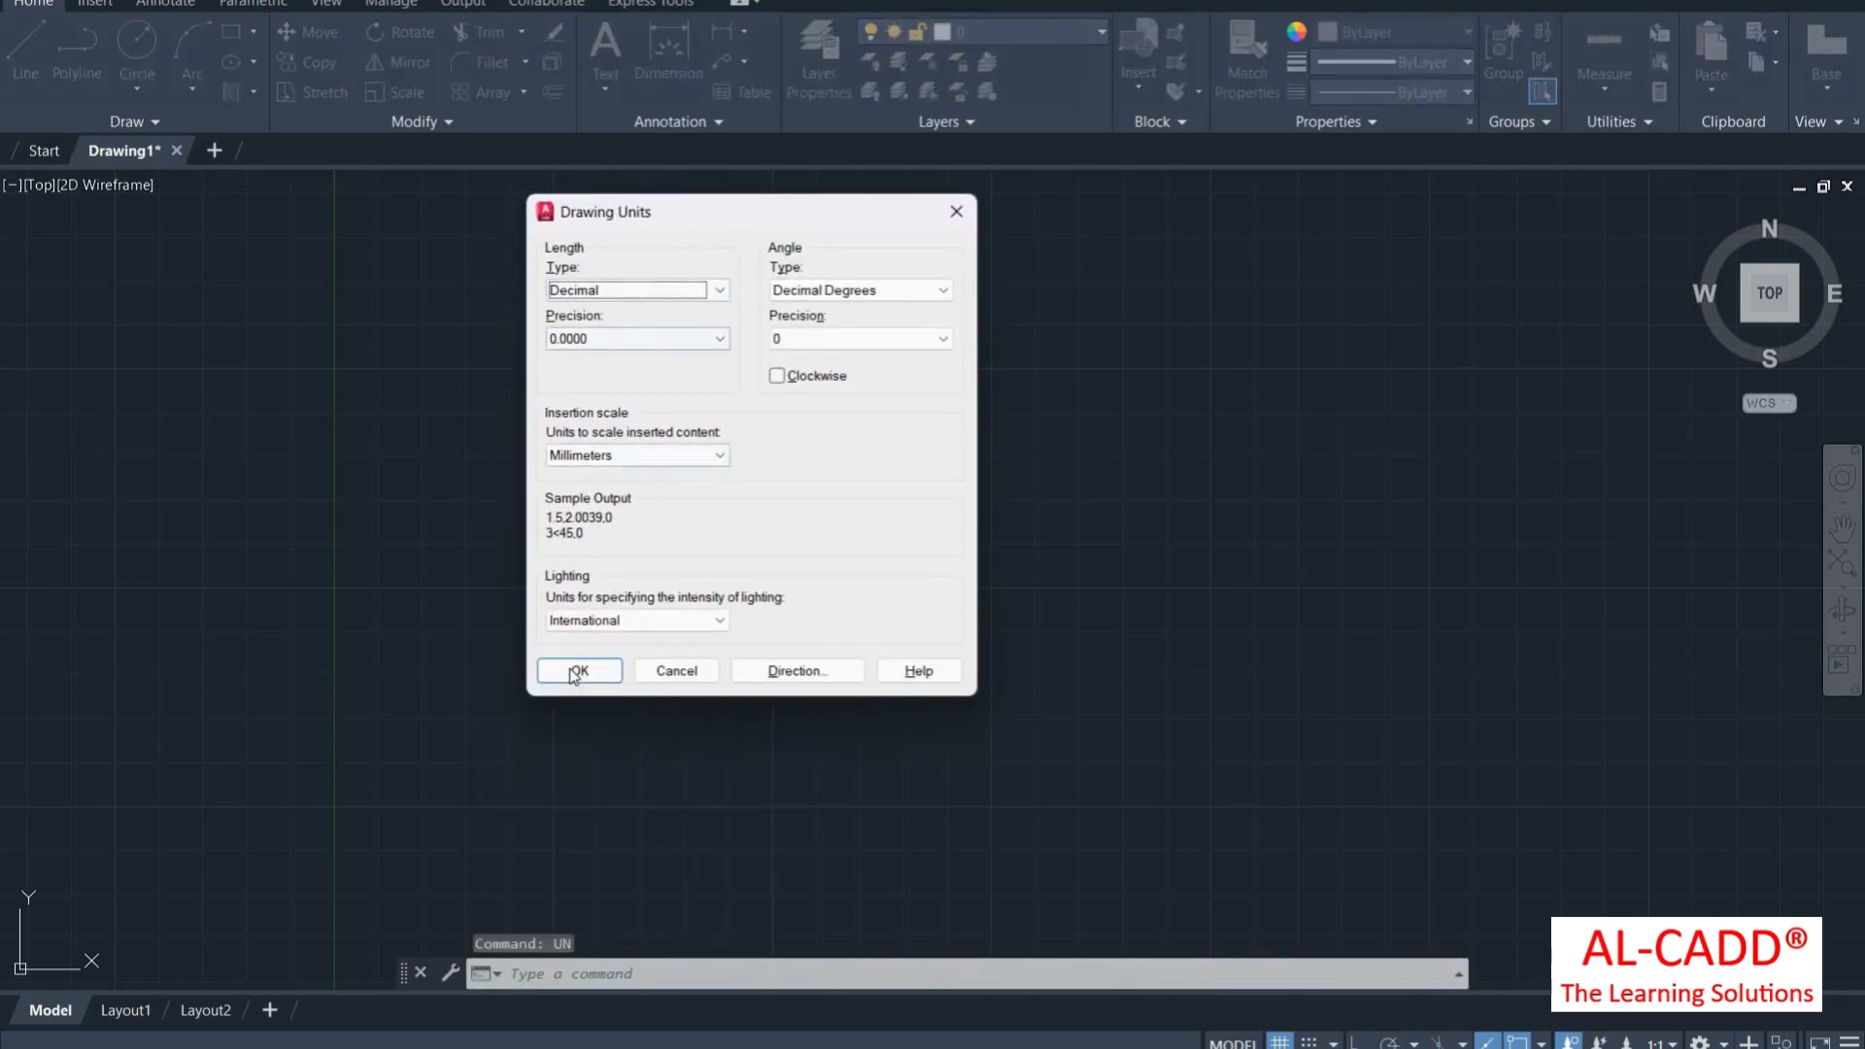
pyautogui.click(583, 670)
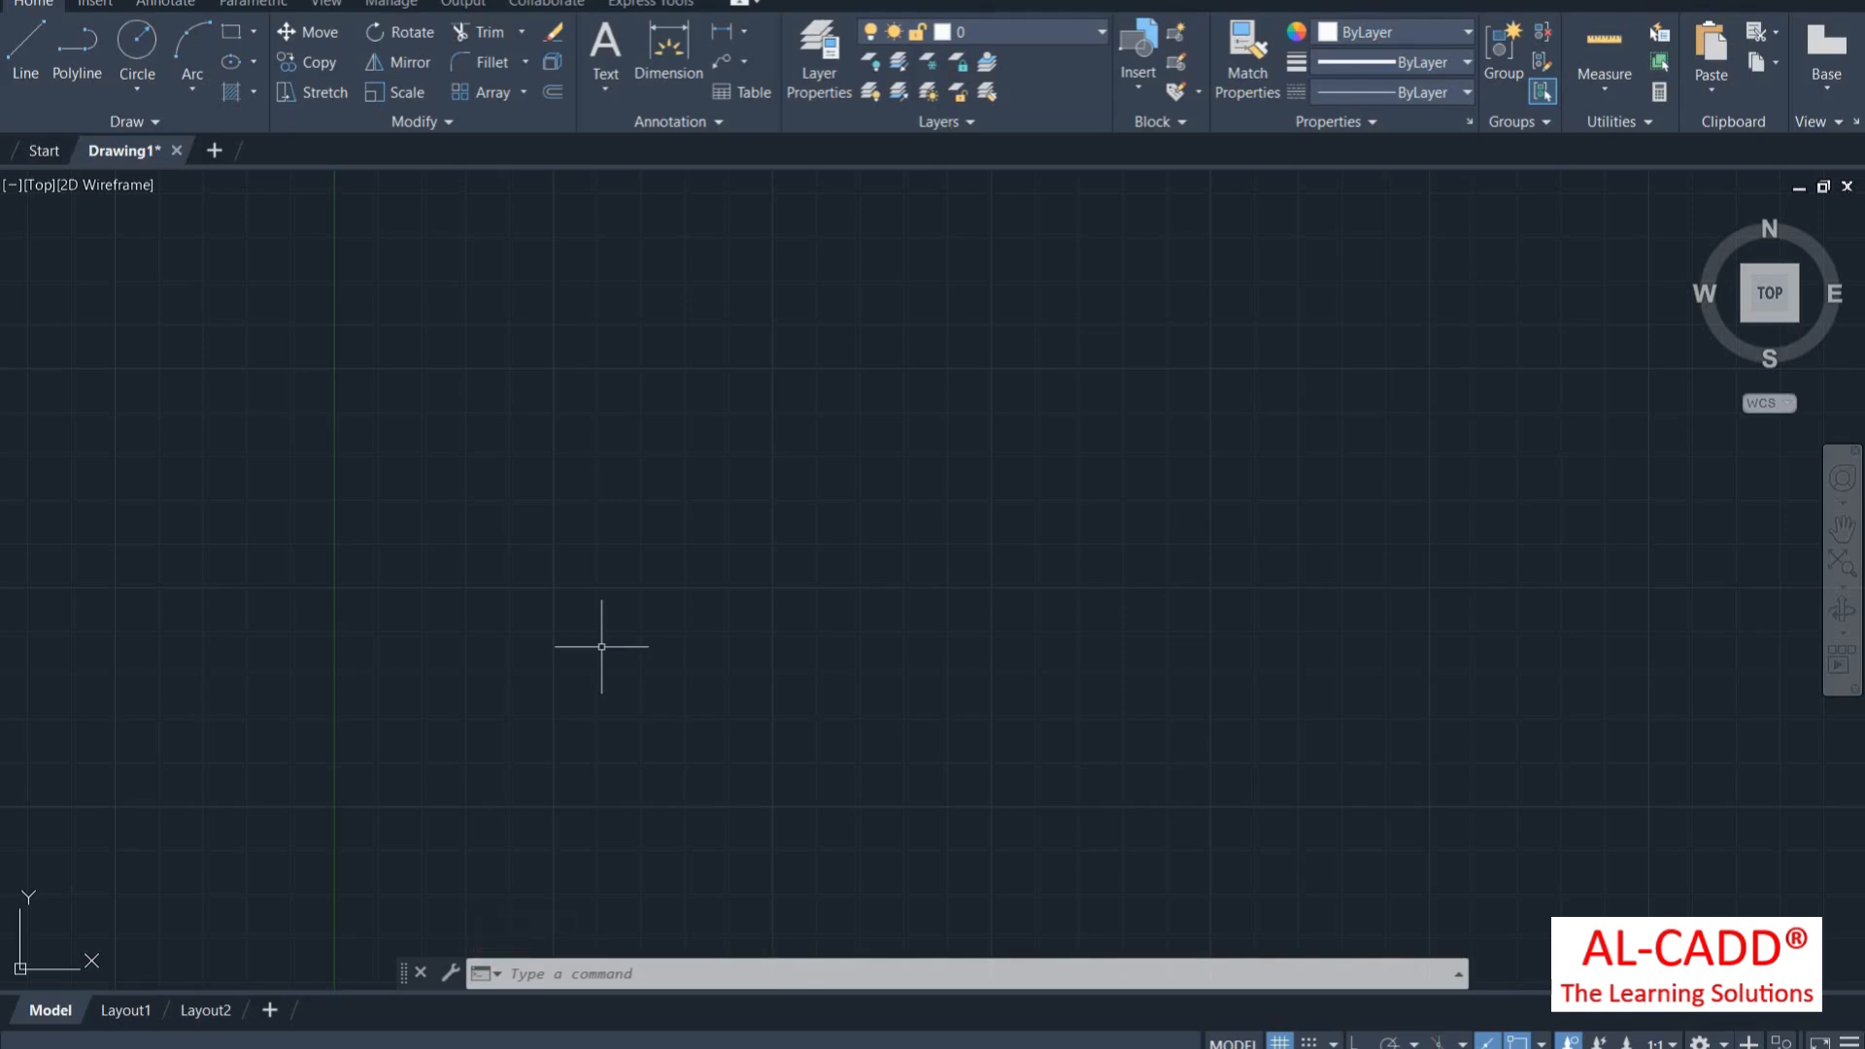
# Modify the ISO-25 dimension style's primary units to Decimal format with a linear precision of 0.0
pyautogui.write('d')
pyautogui.press('Return')
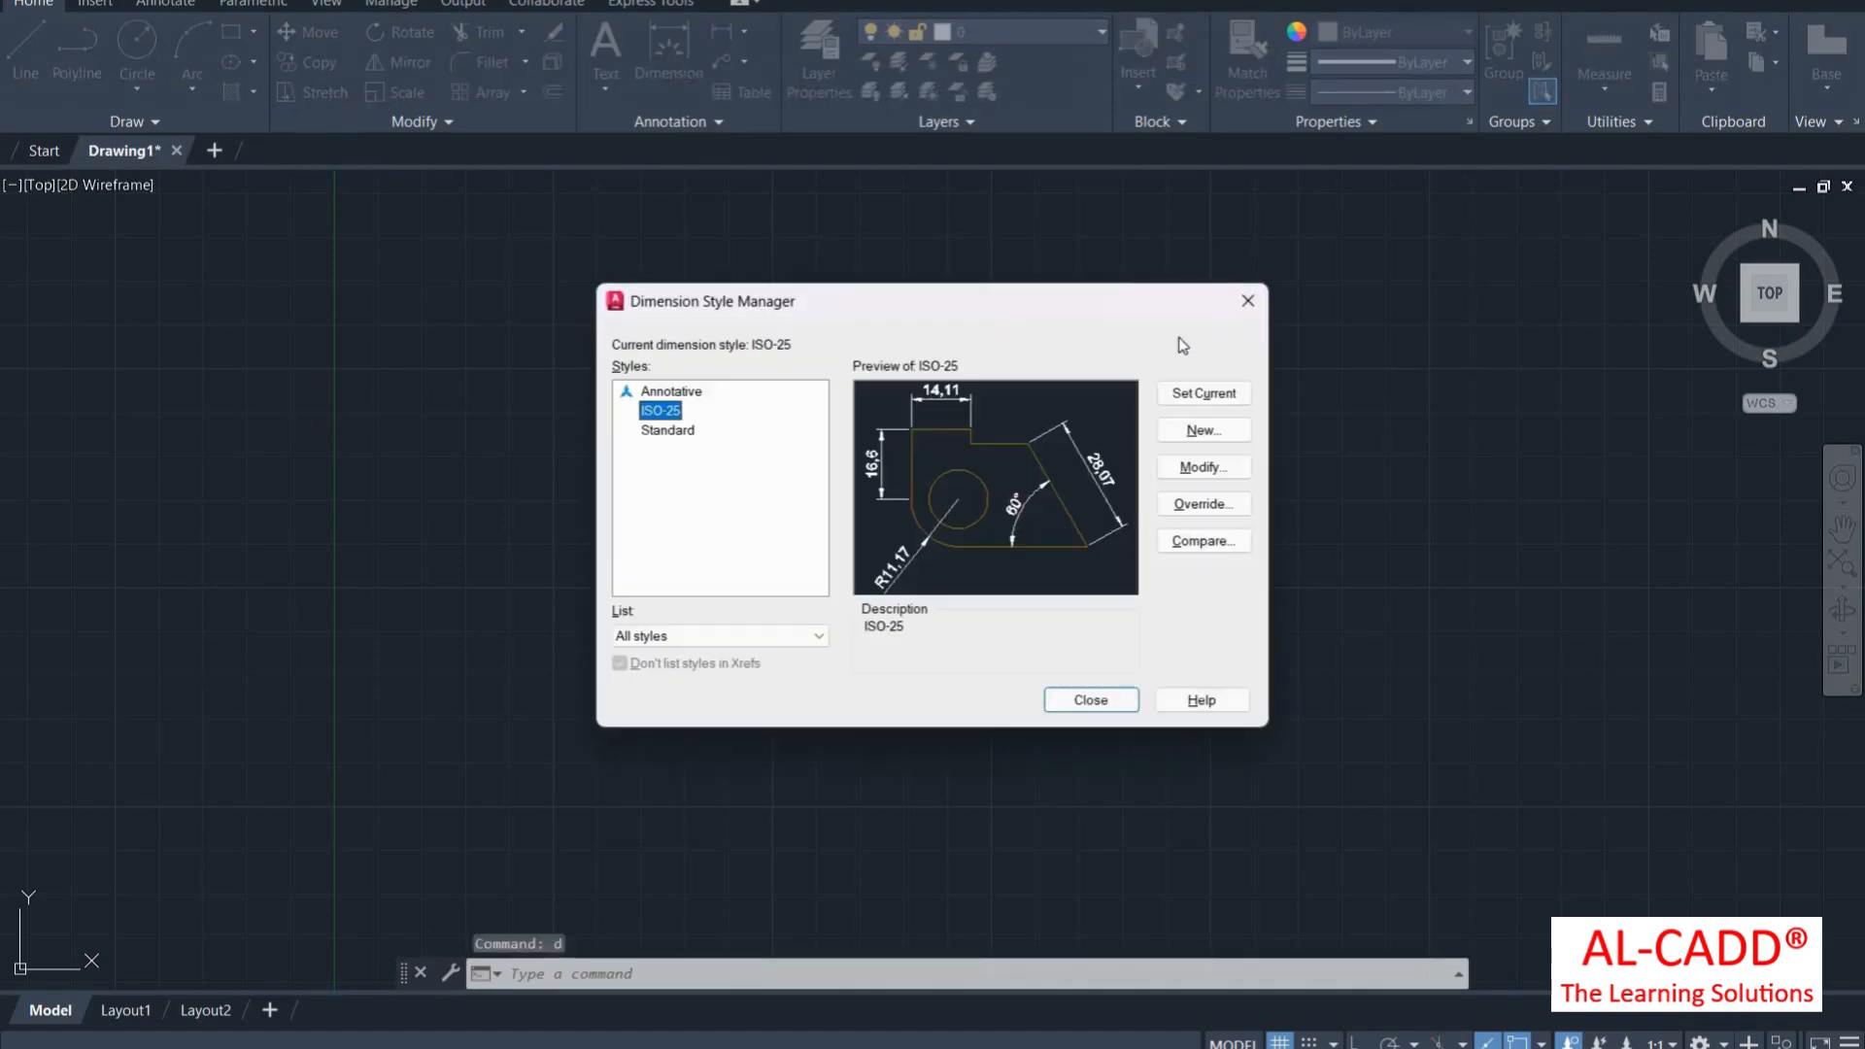
pyautogui.moveTo(775, 315); pyautogui.dragTo(366, 254)
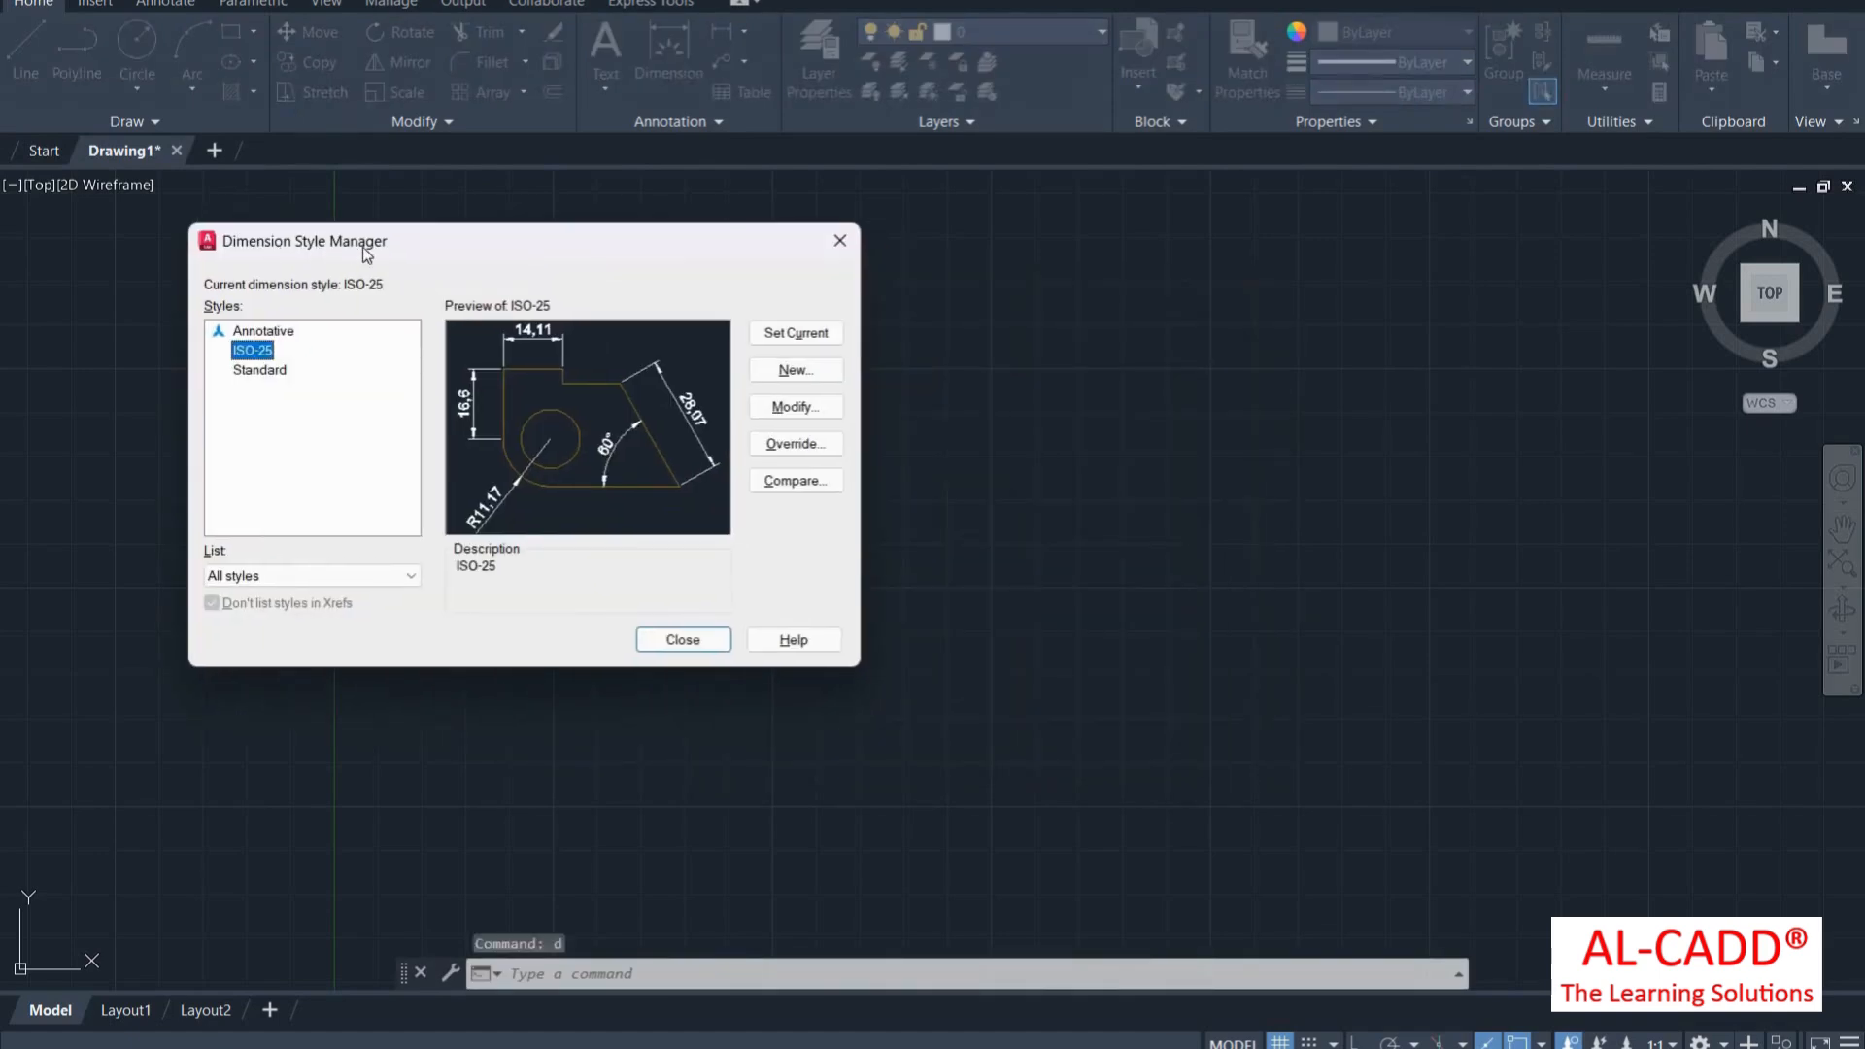
pyautogui.click(792, 410)
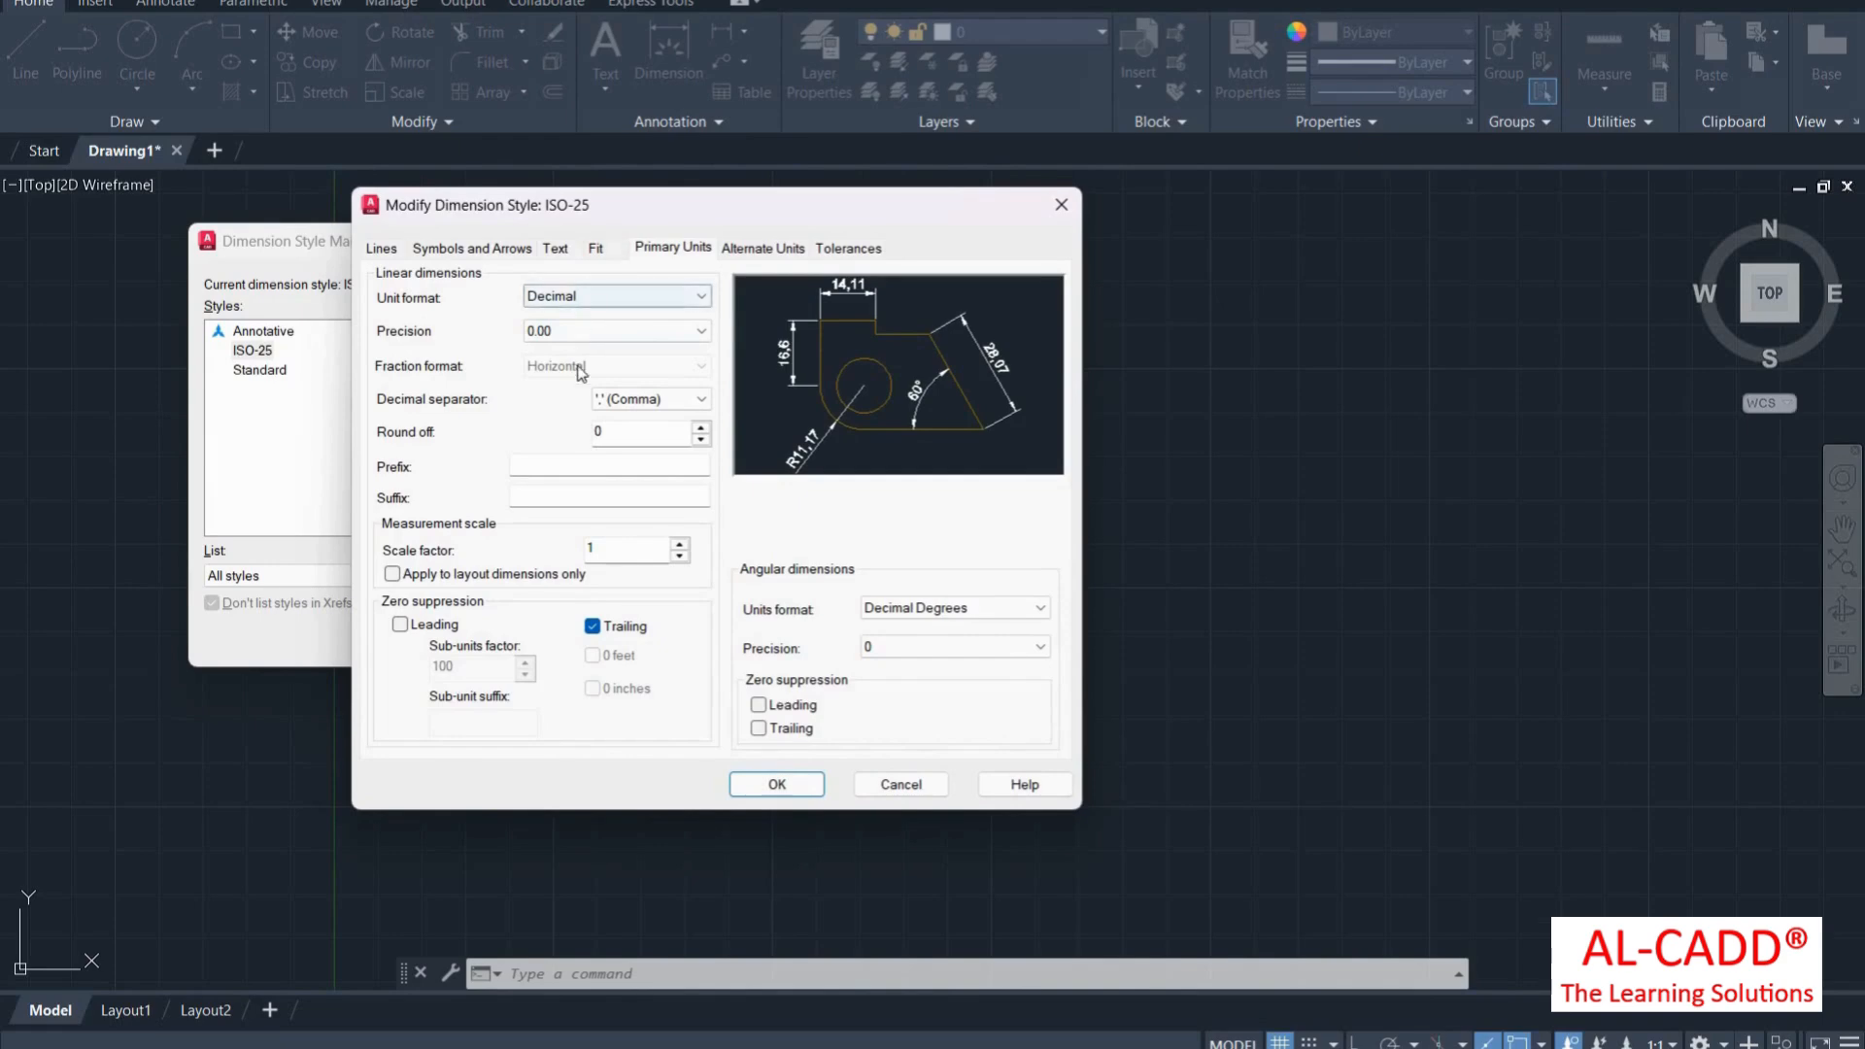
pyautogui.click(582, 297)
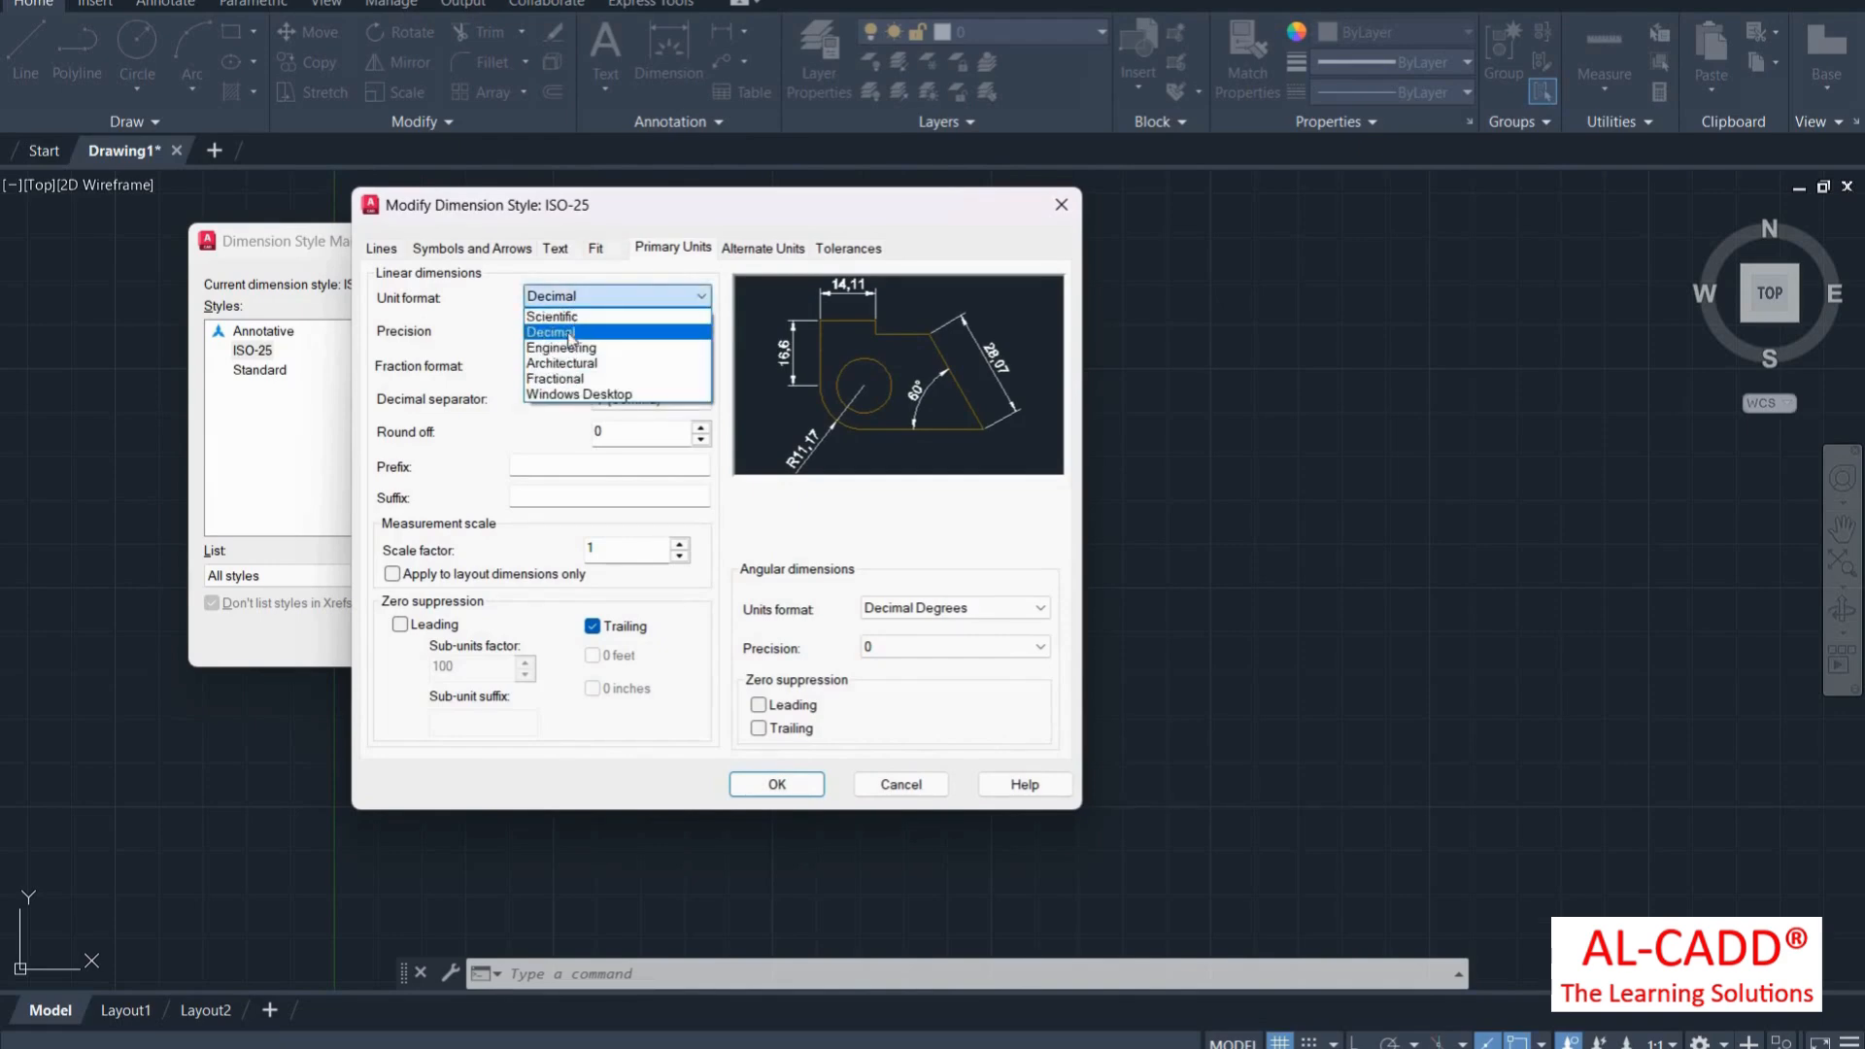
pyautogui.click(598, 302)
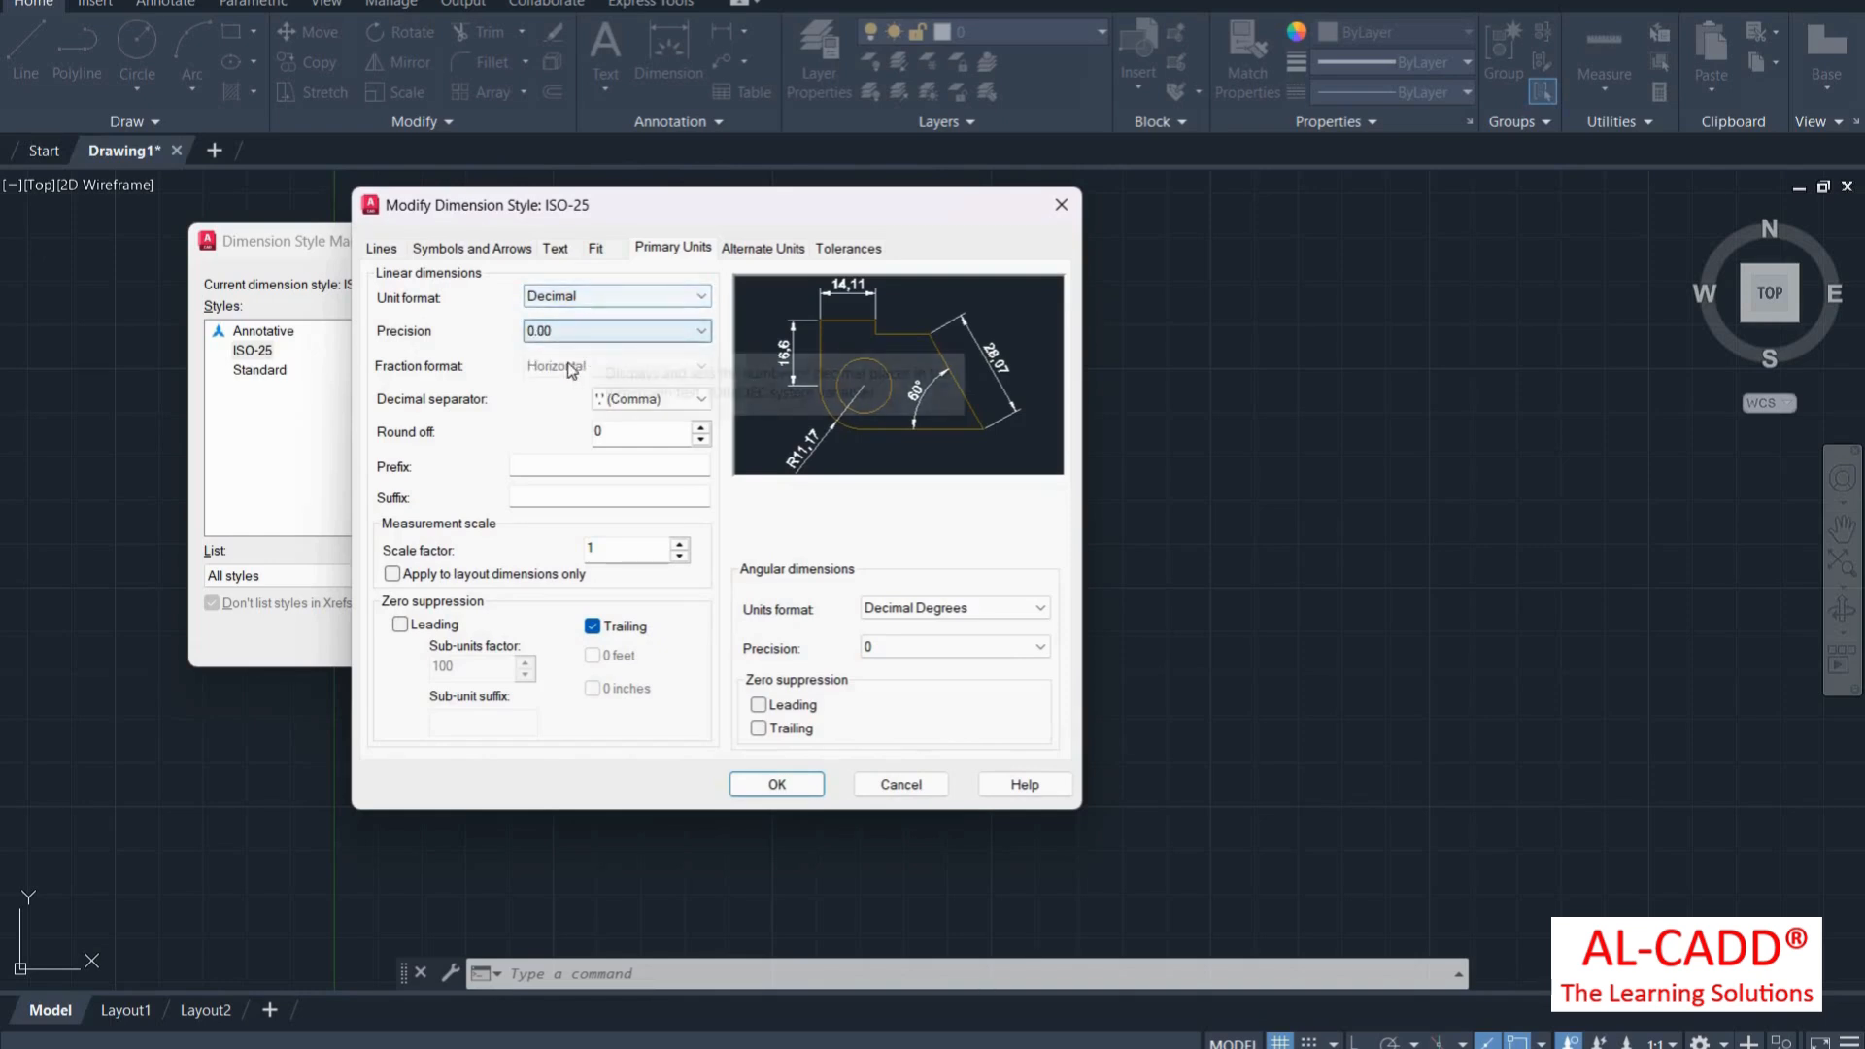
pyautogui.click(587, 331)
pyautogui.click(583, 366)
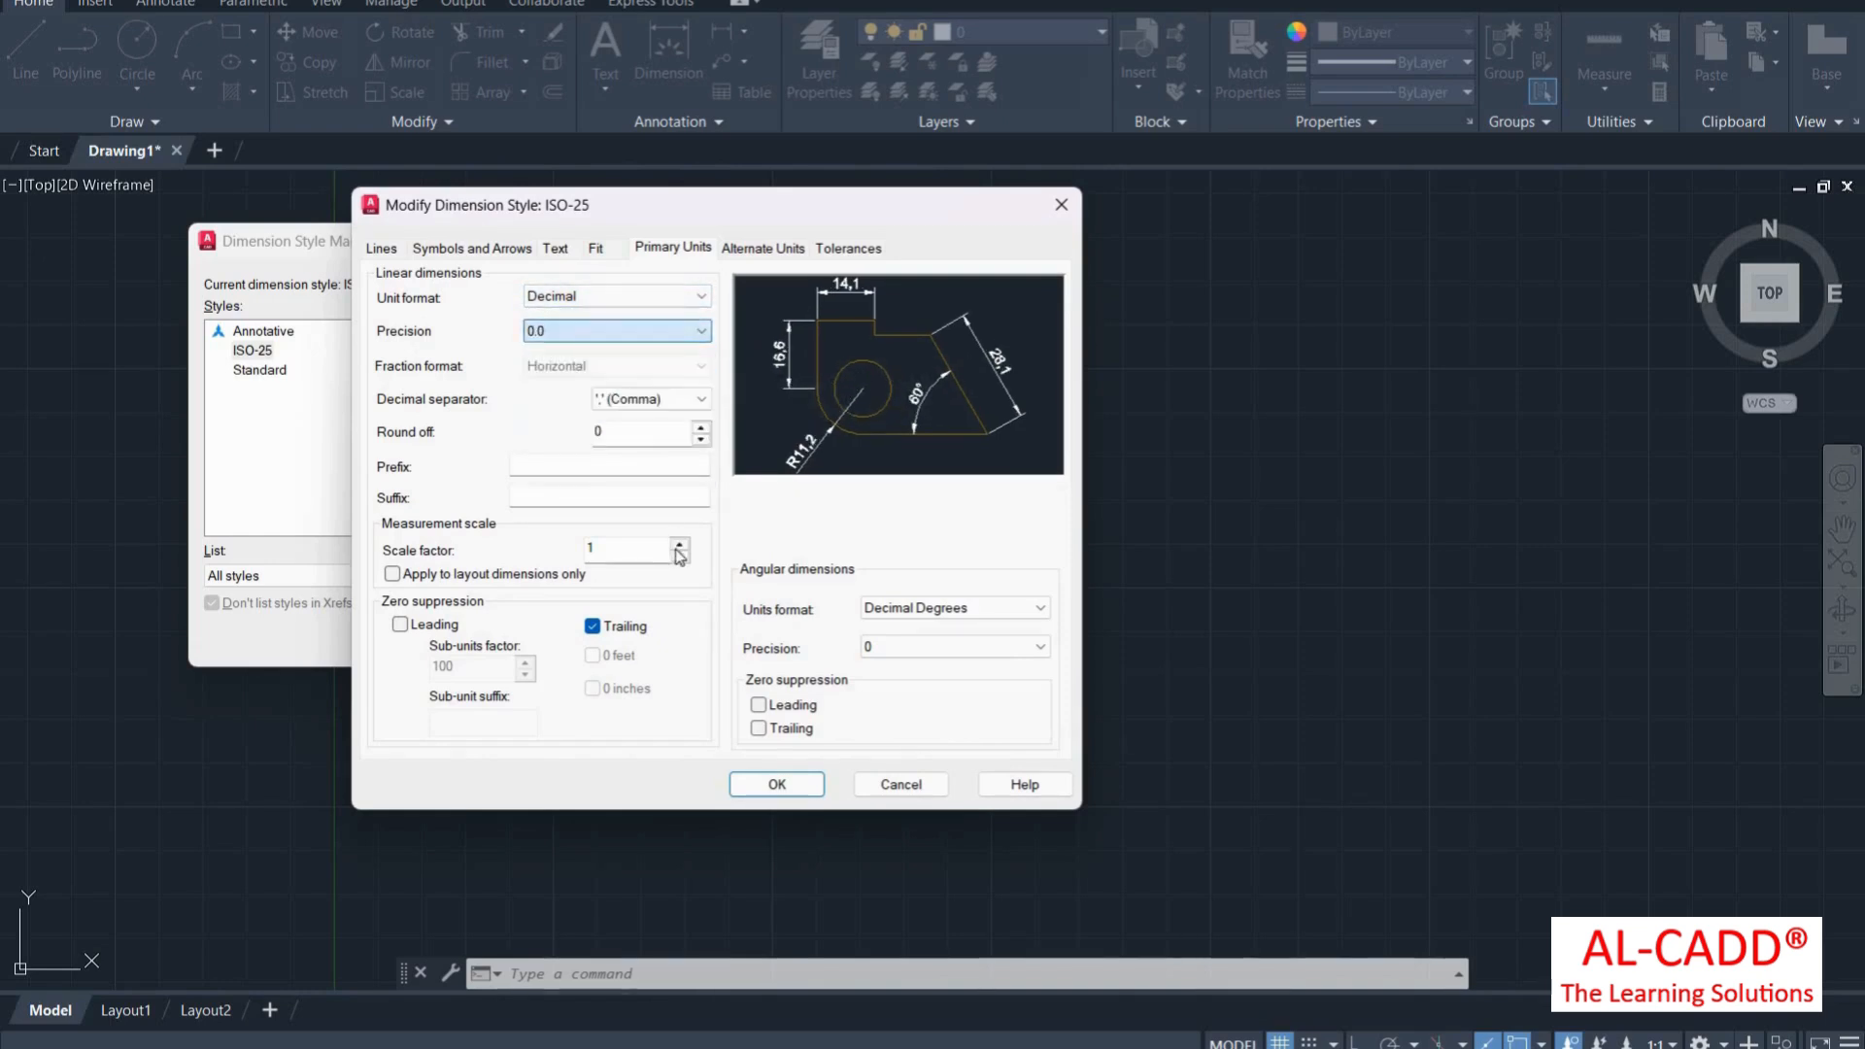
# Change the ISO-25 decimal separator to Period, make the style current and finish editing dimension styles
pyautogui.click(649, 400)
pyautogui.click(634, 418)
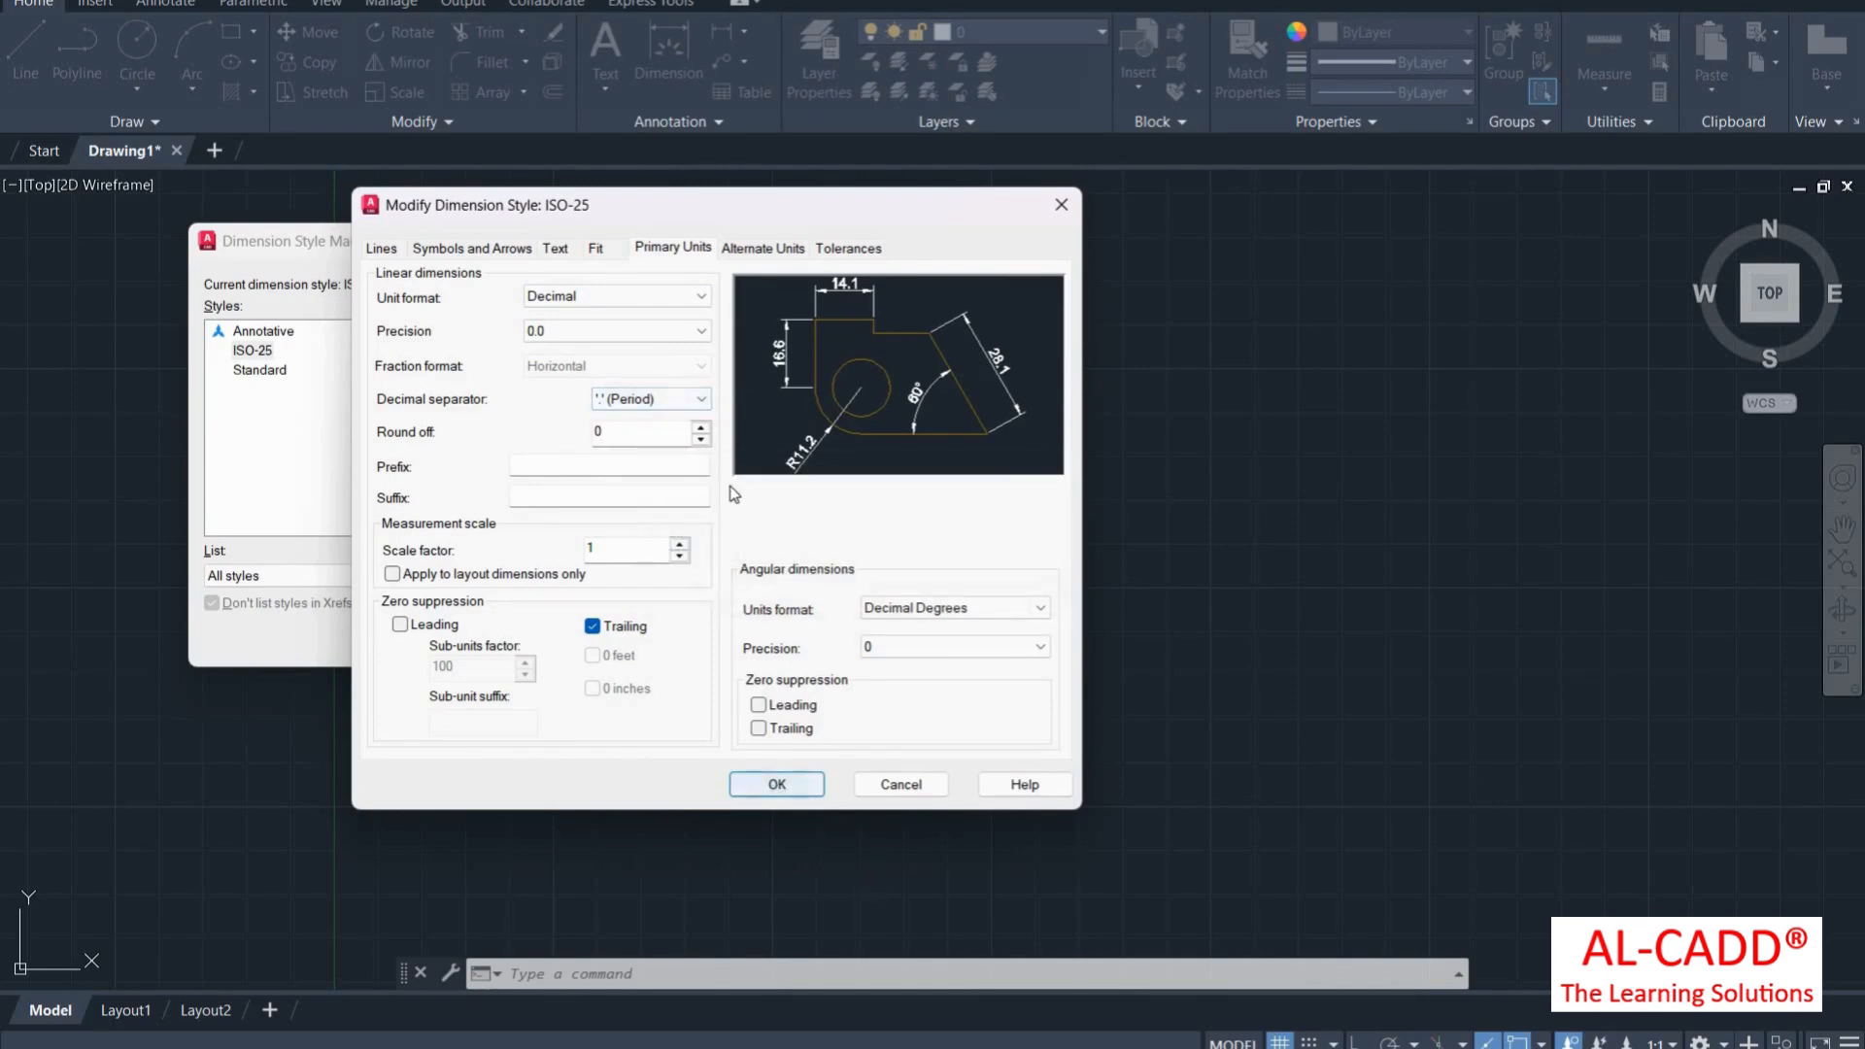
pyautogui.click(776, 784)
pyautogui.click(789, 335)
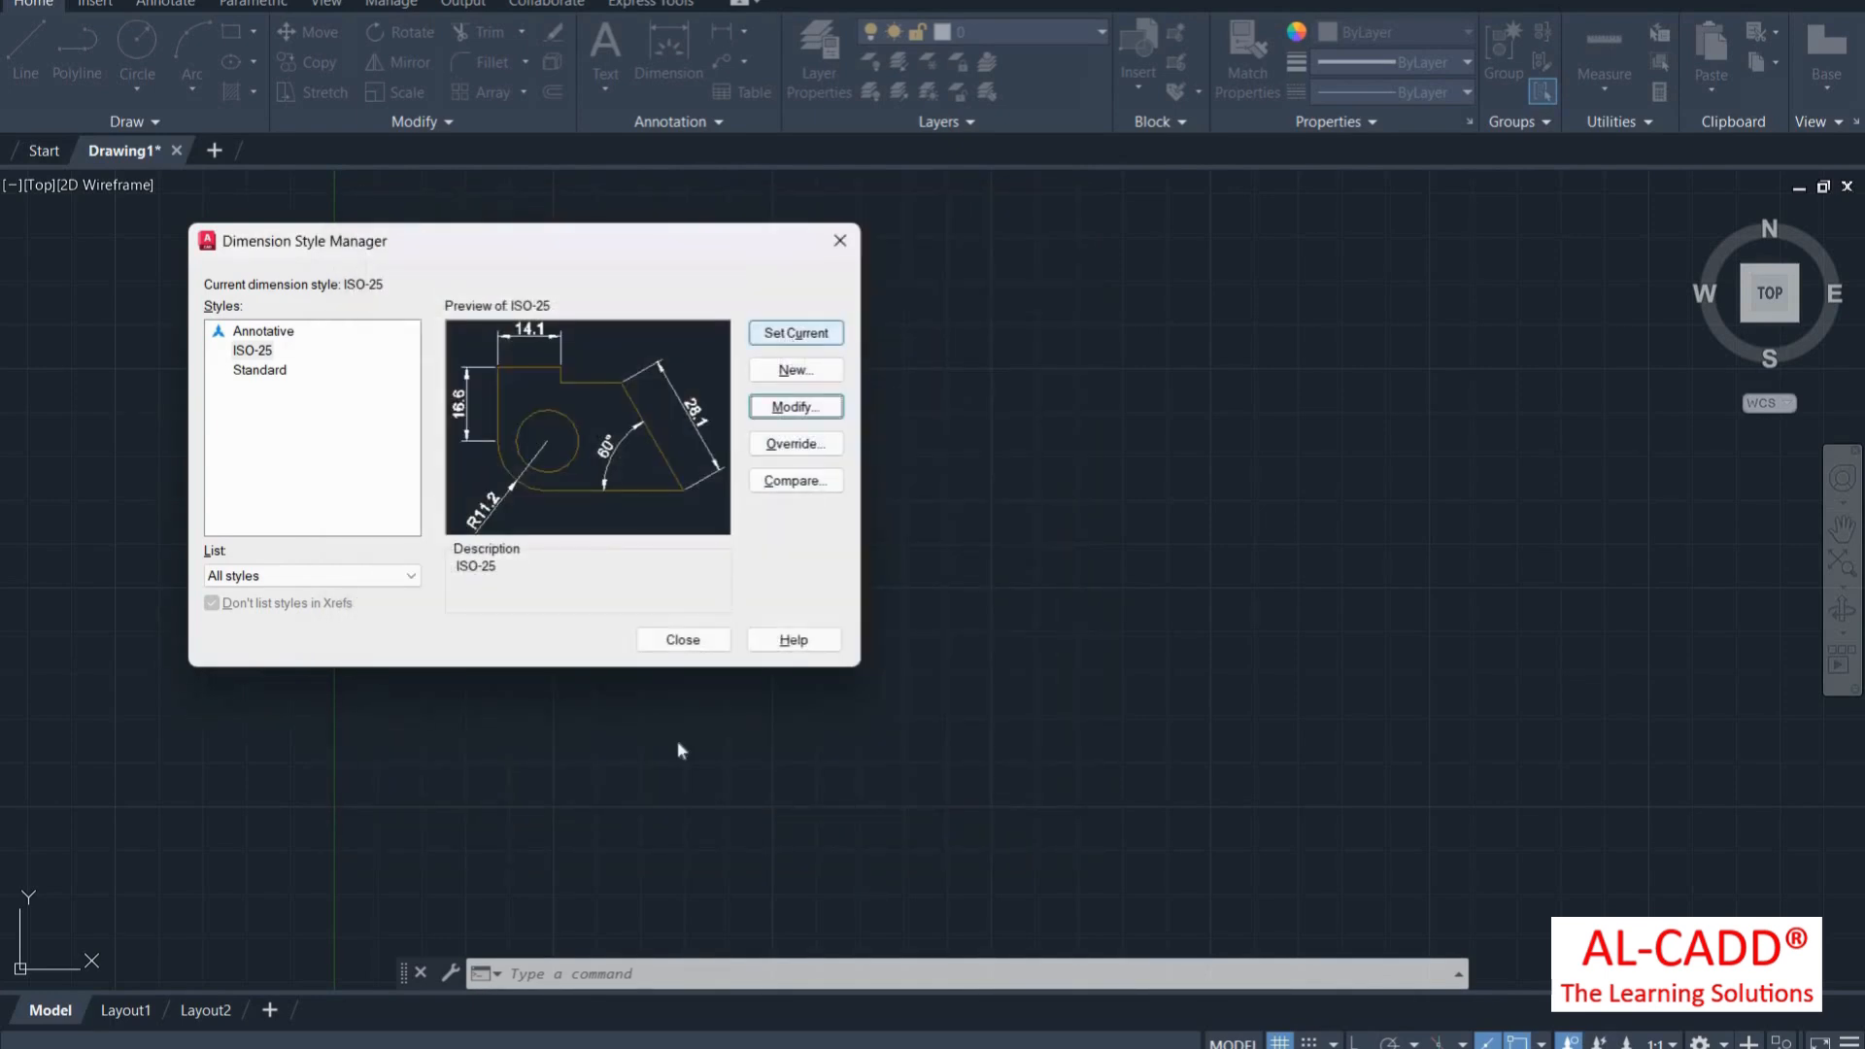
pyautogui.click(683, 641)
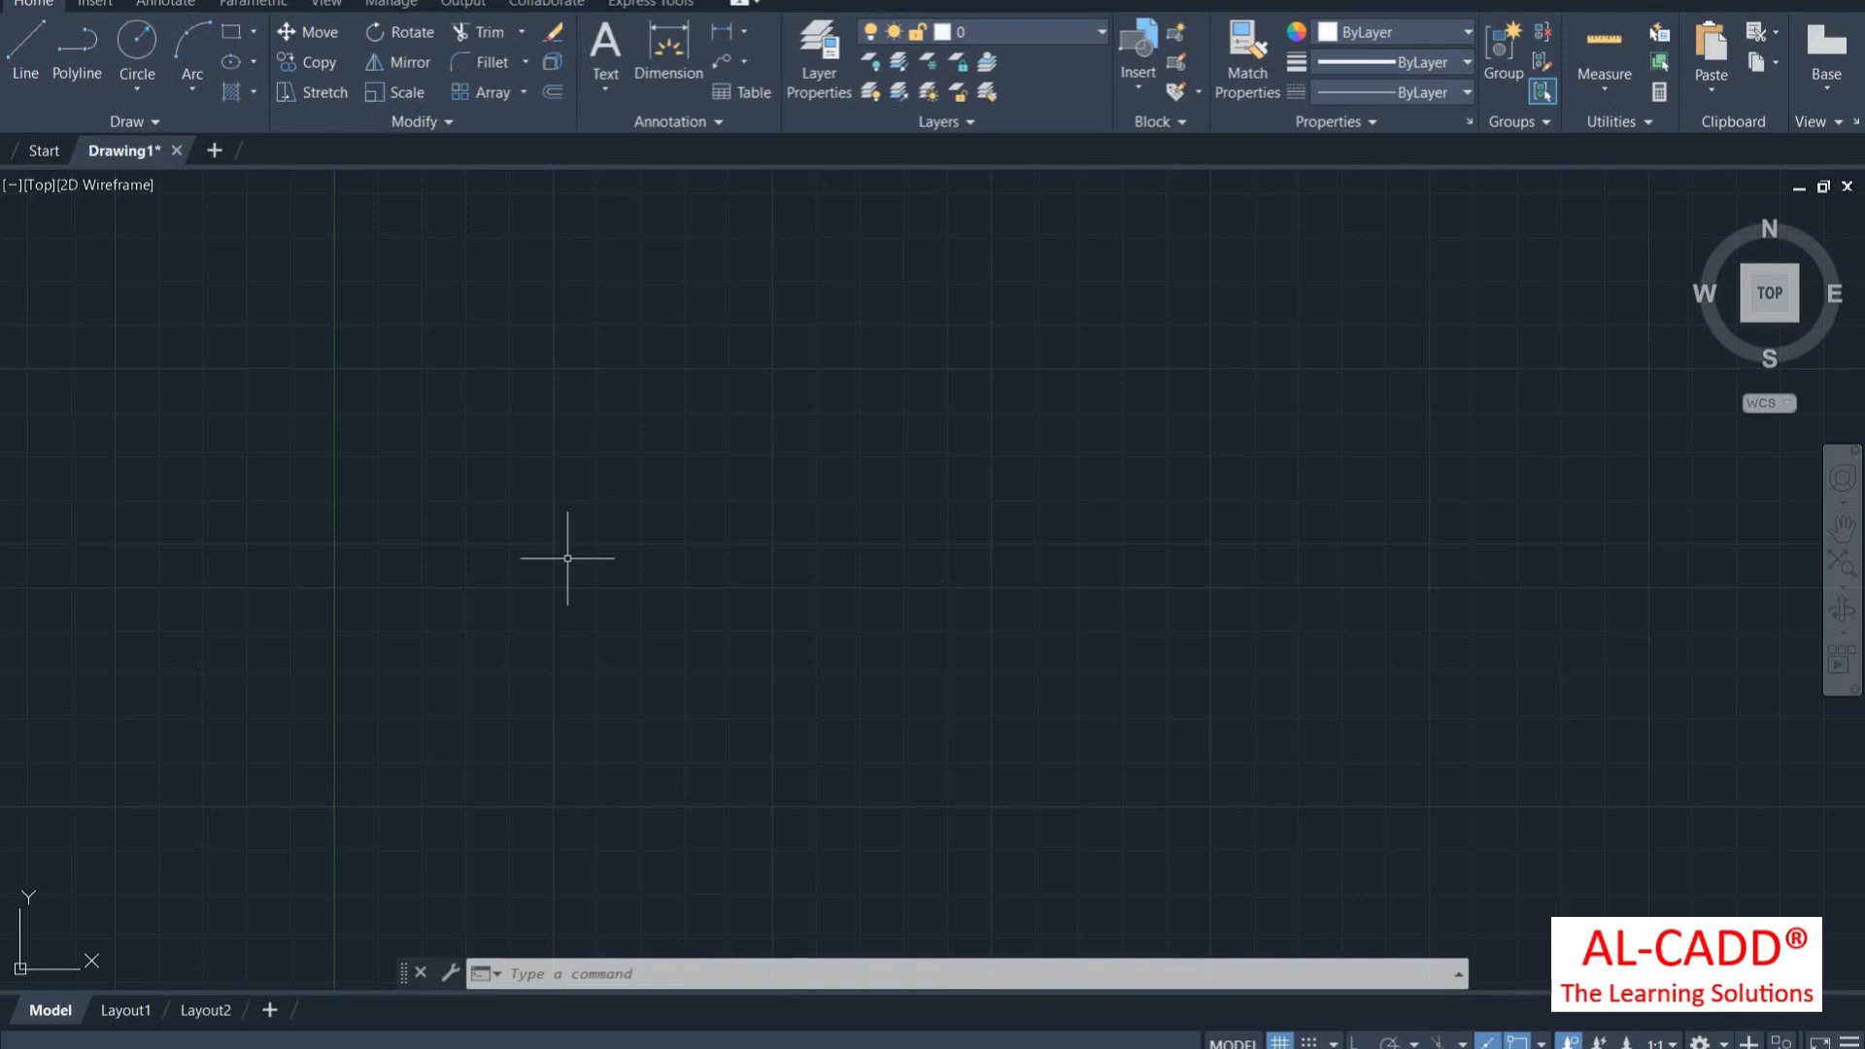
pyautogui.write('LIMI')
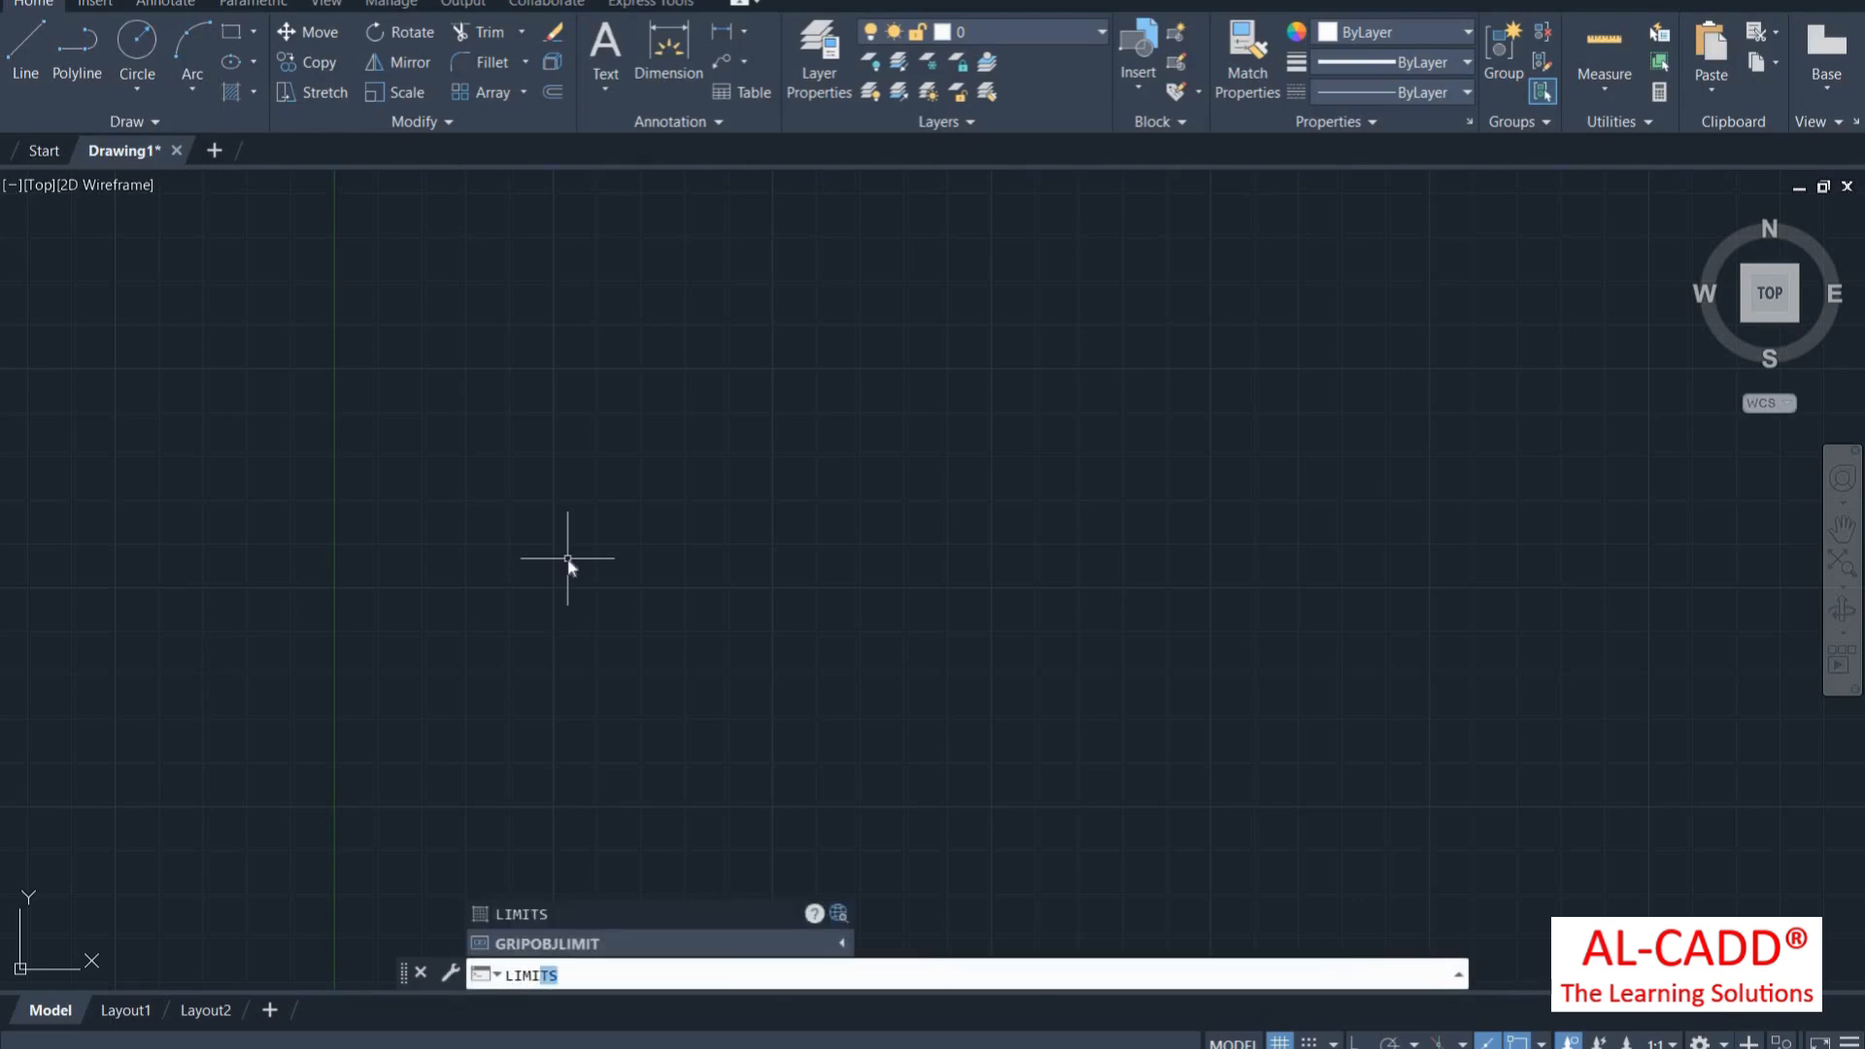
pyautogui.press('Return')
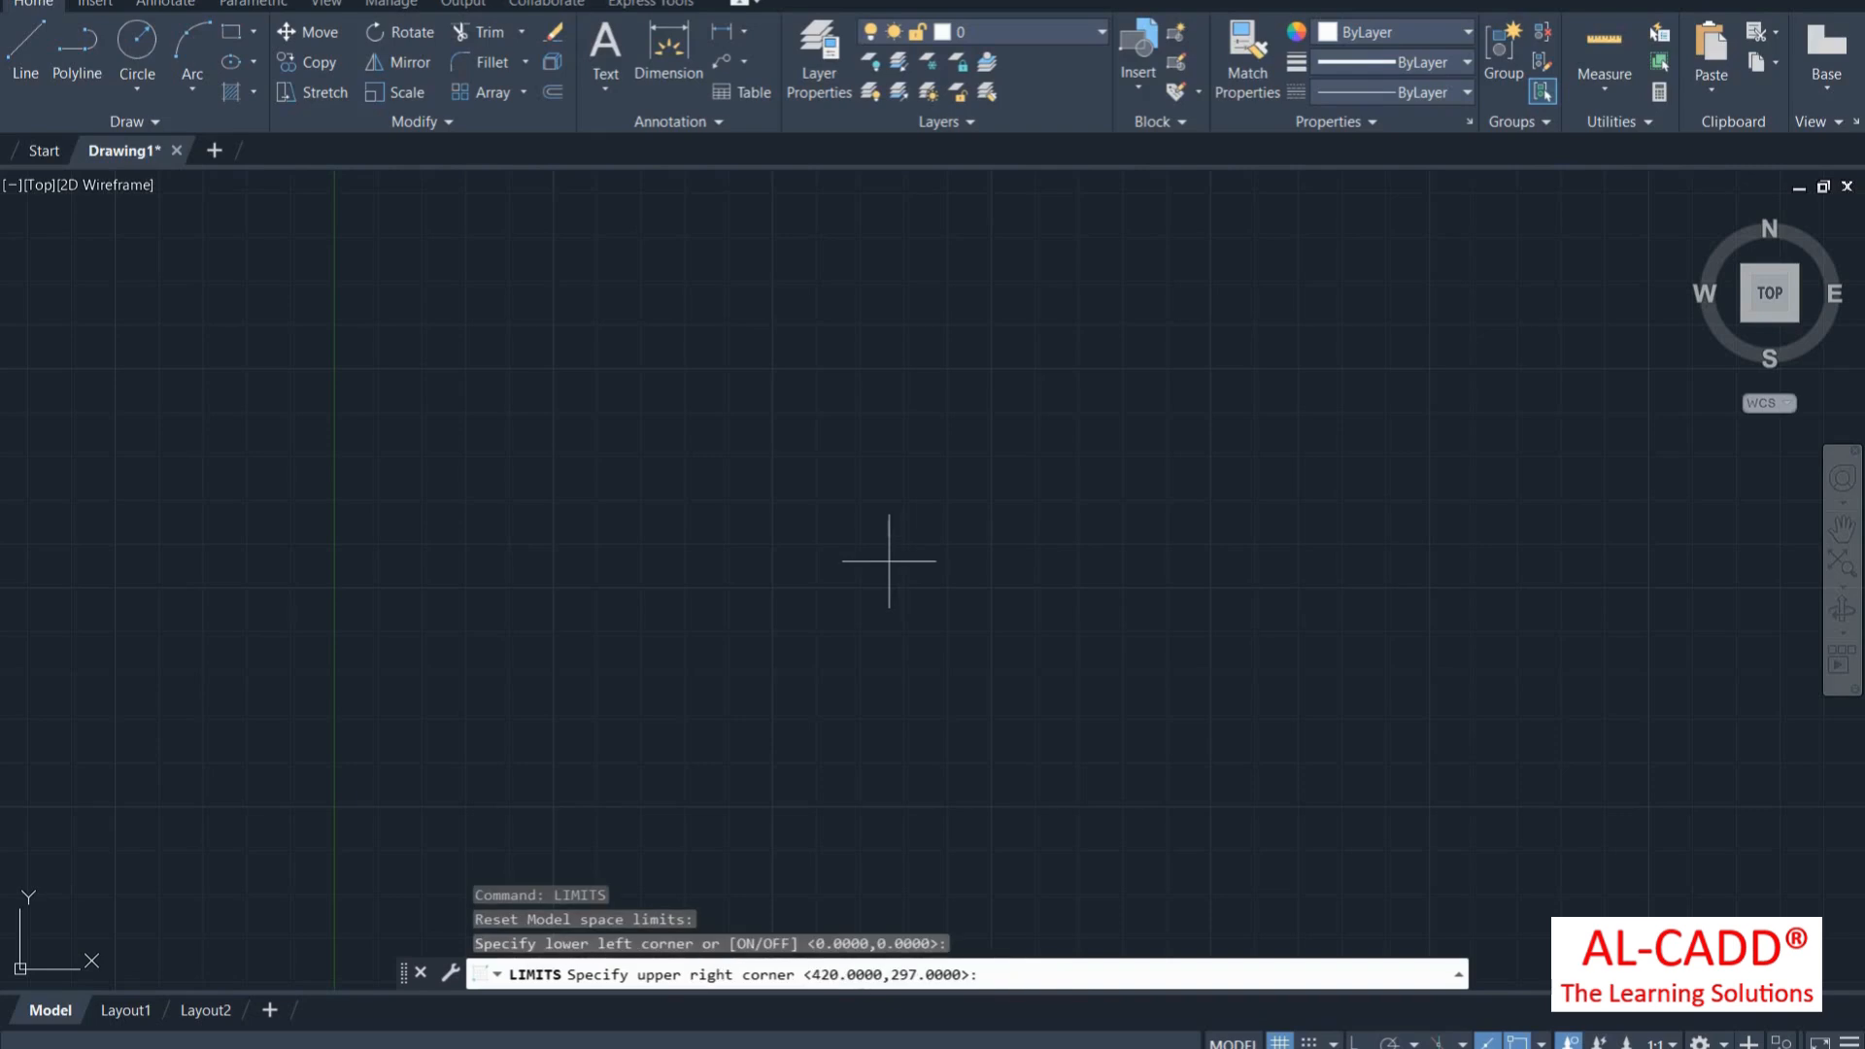
pyautogui.rightClick(588, 440)
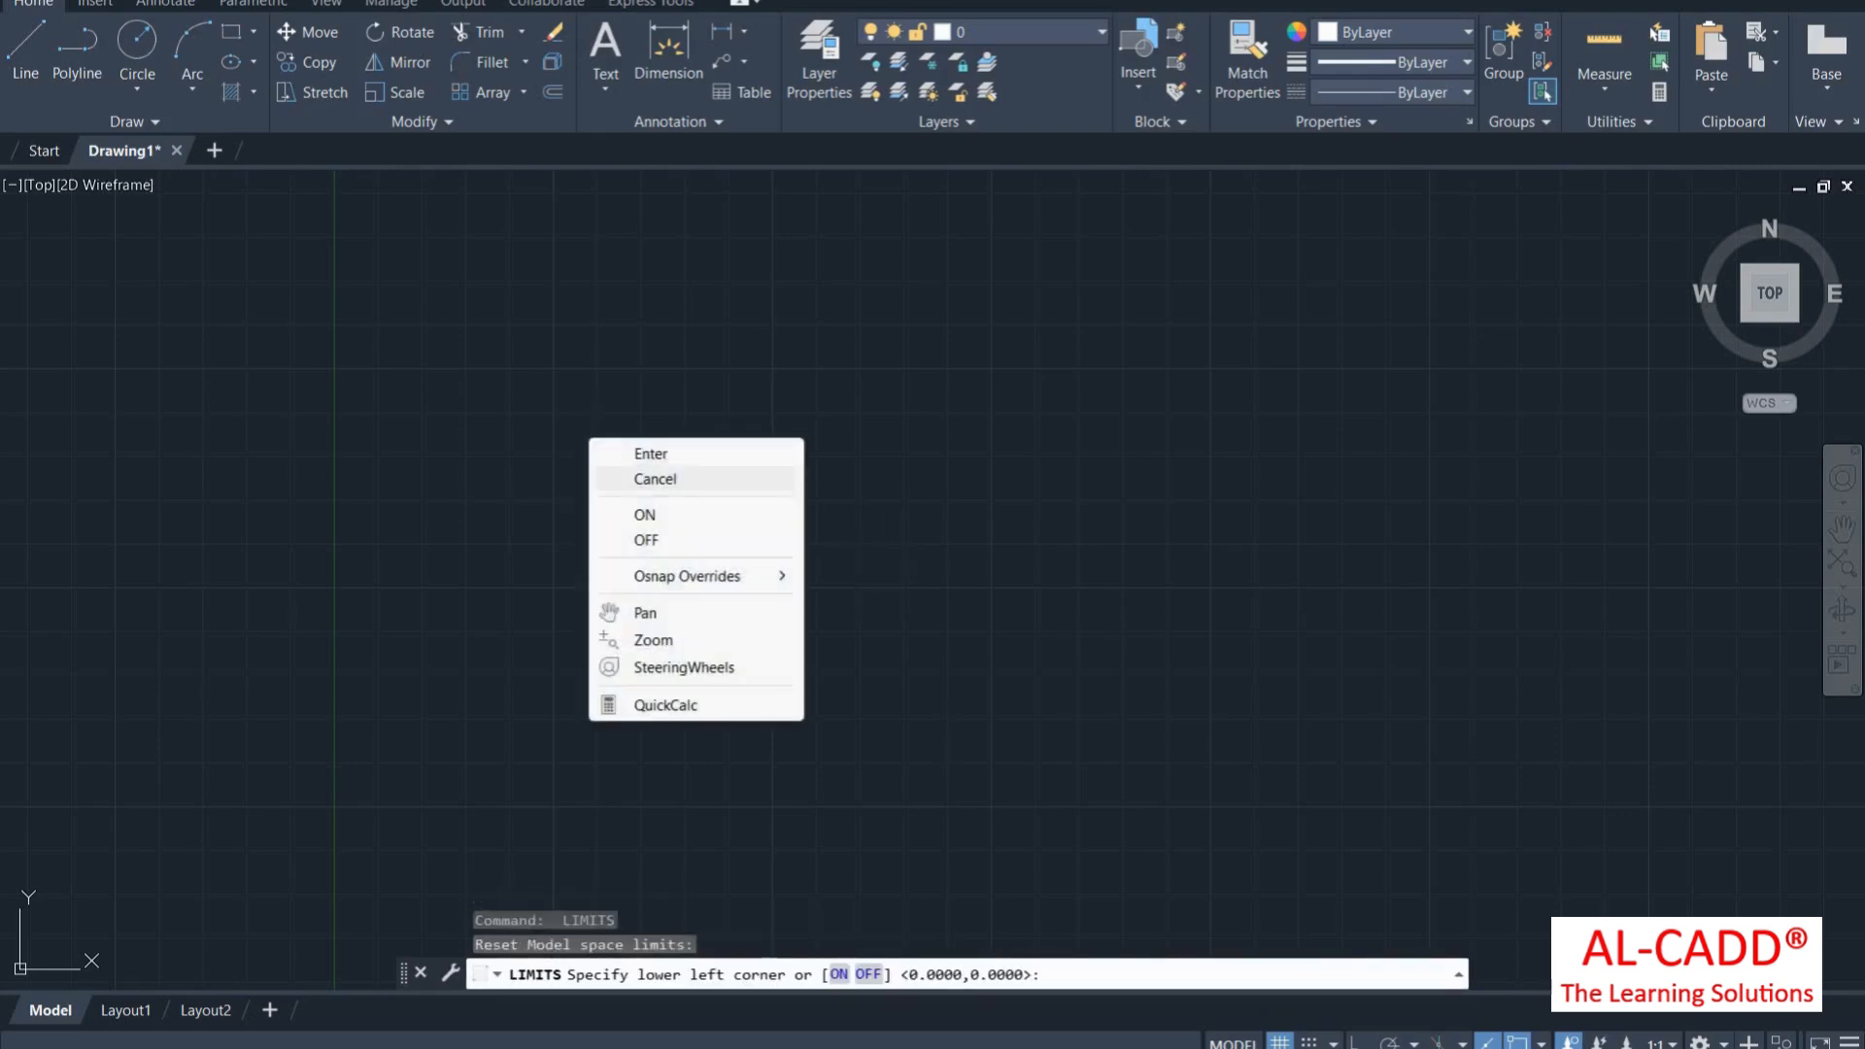
pyautogui.click(655, 479)
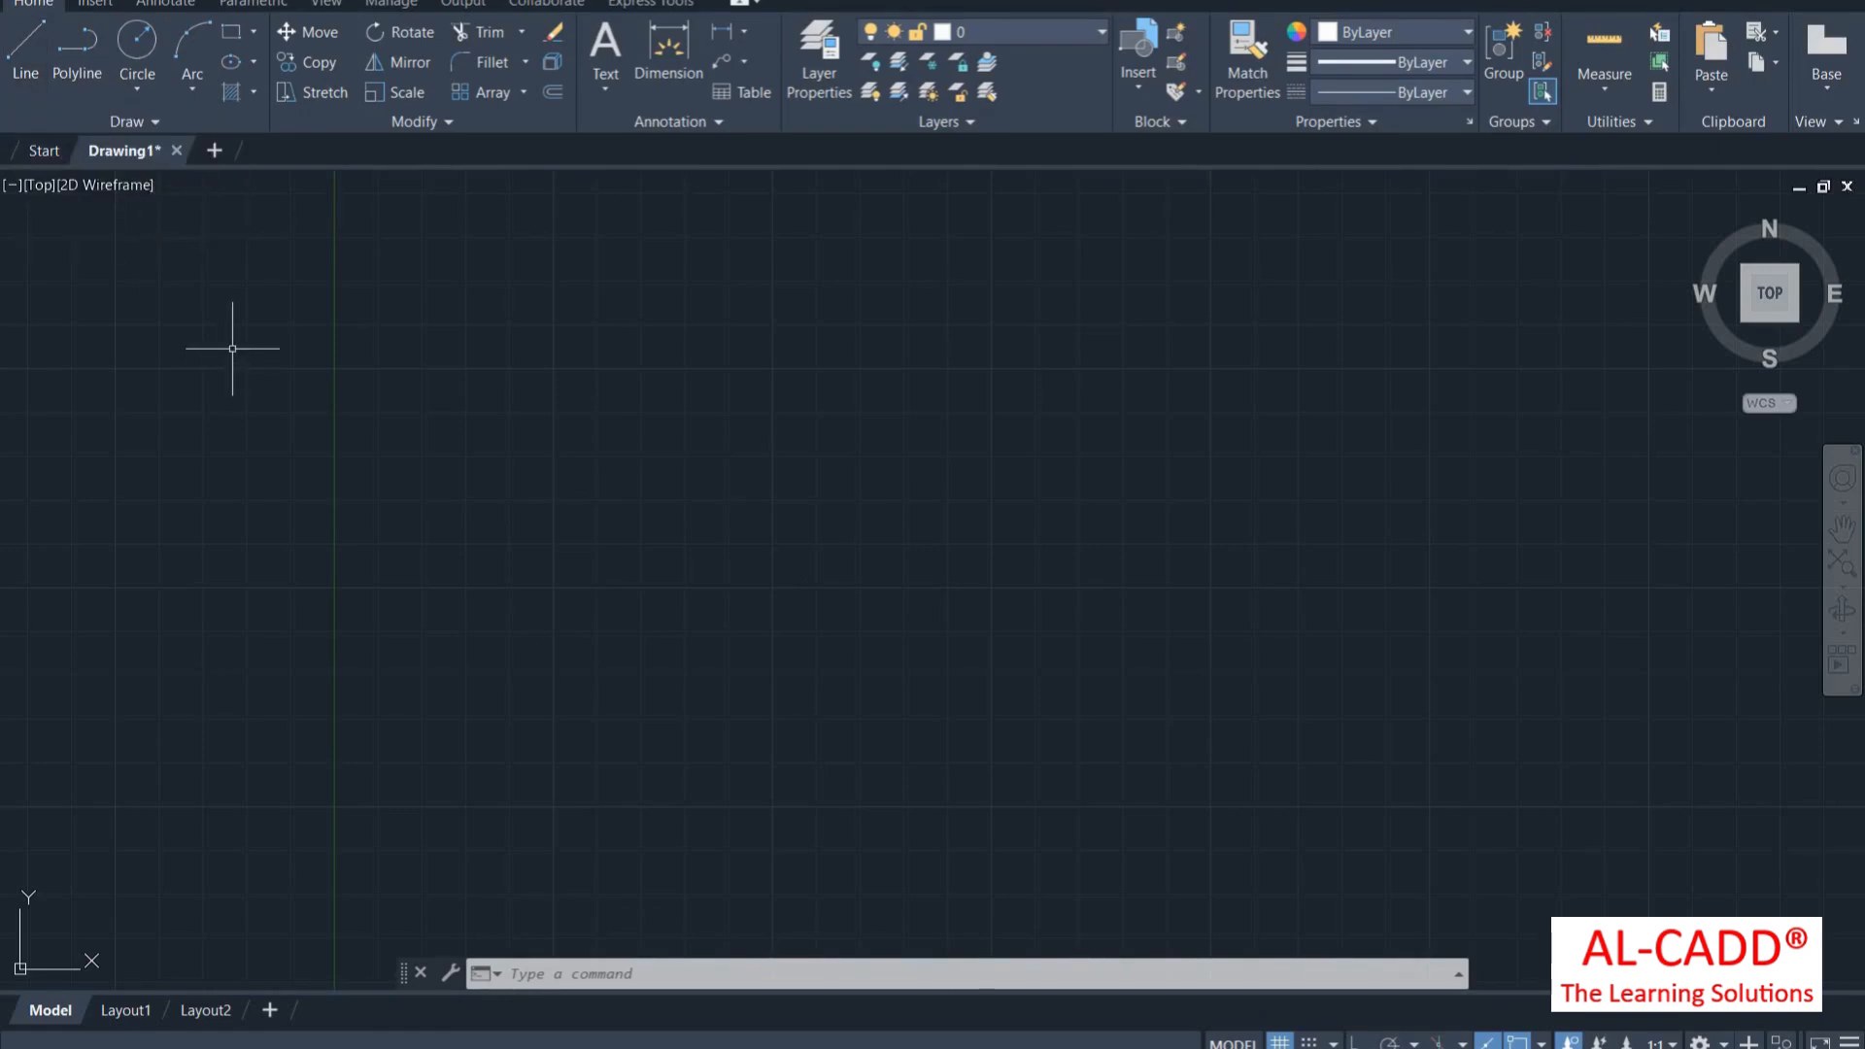
# Draw an open, stepped chain of four connected line segments with the Line command, rising from a long upright segment
pyautogui.write('1')
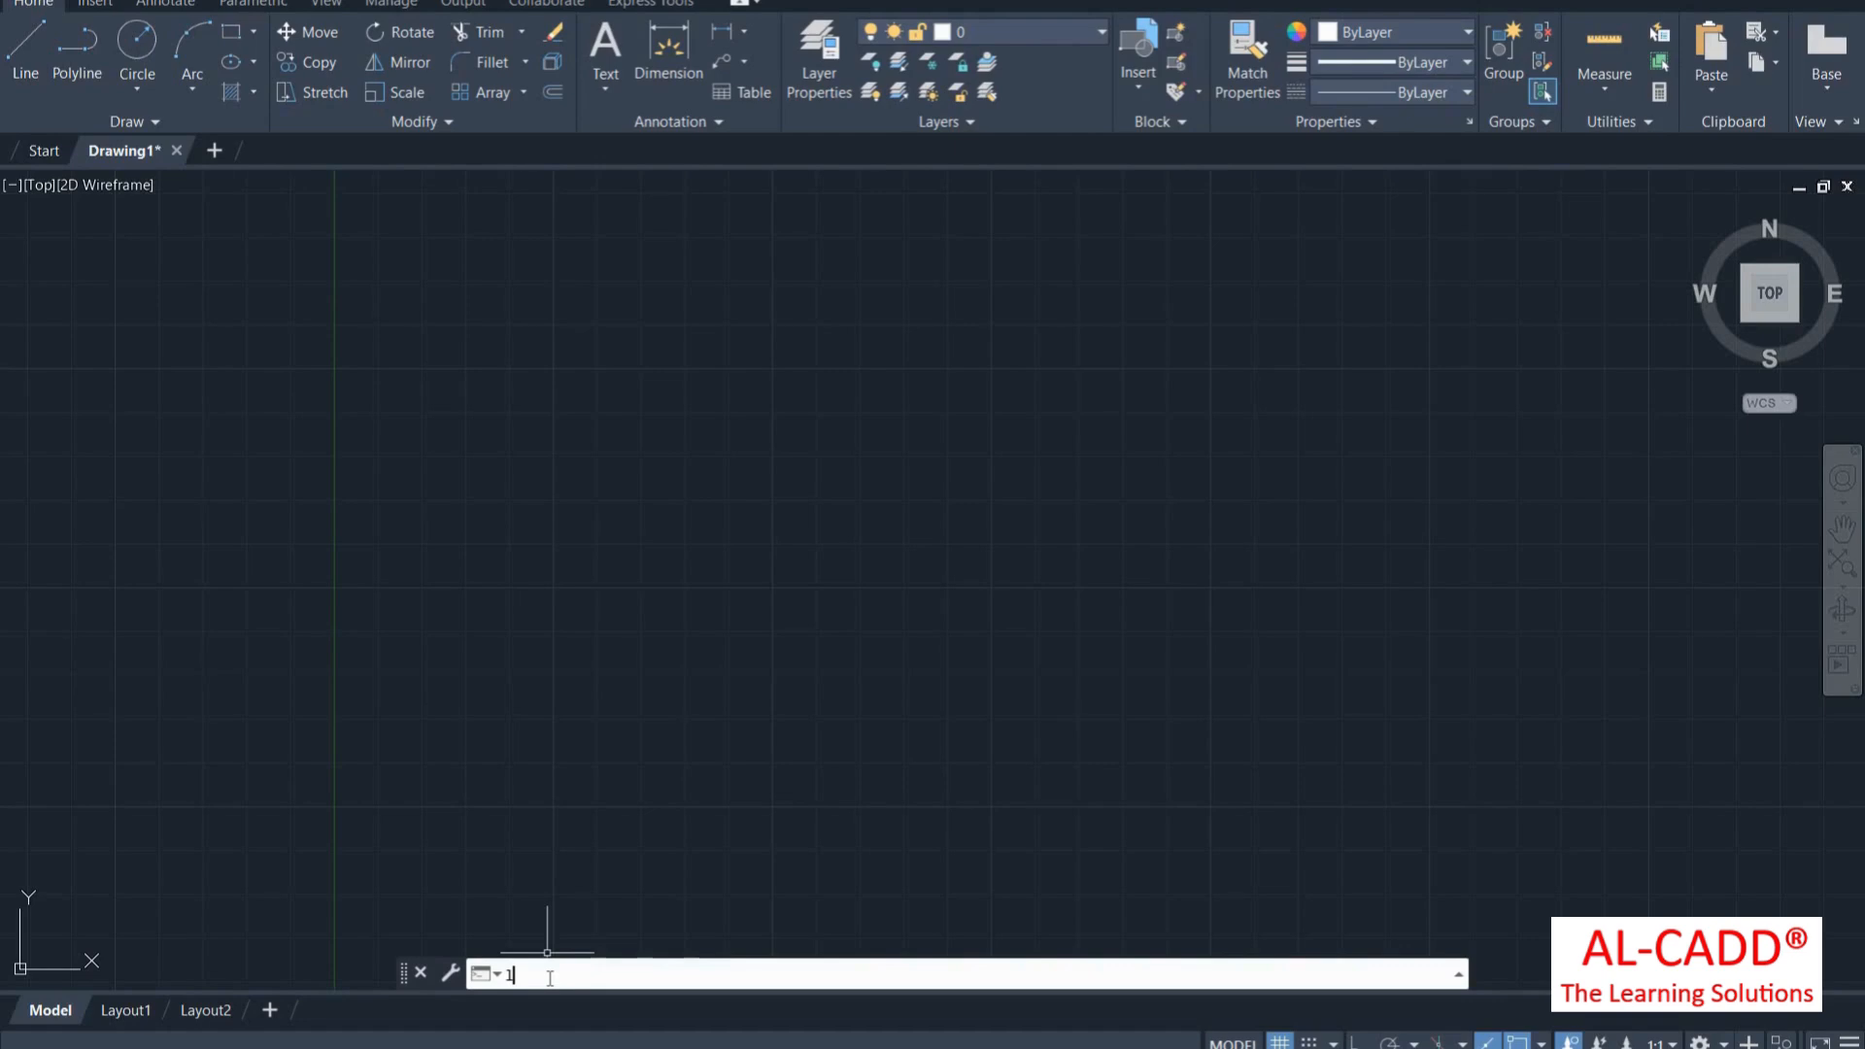
pyautogui.press('Return')
pyautogui.click(406, 594)
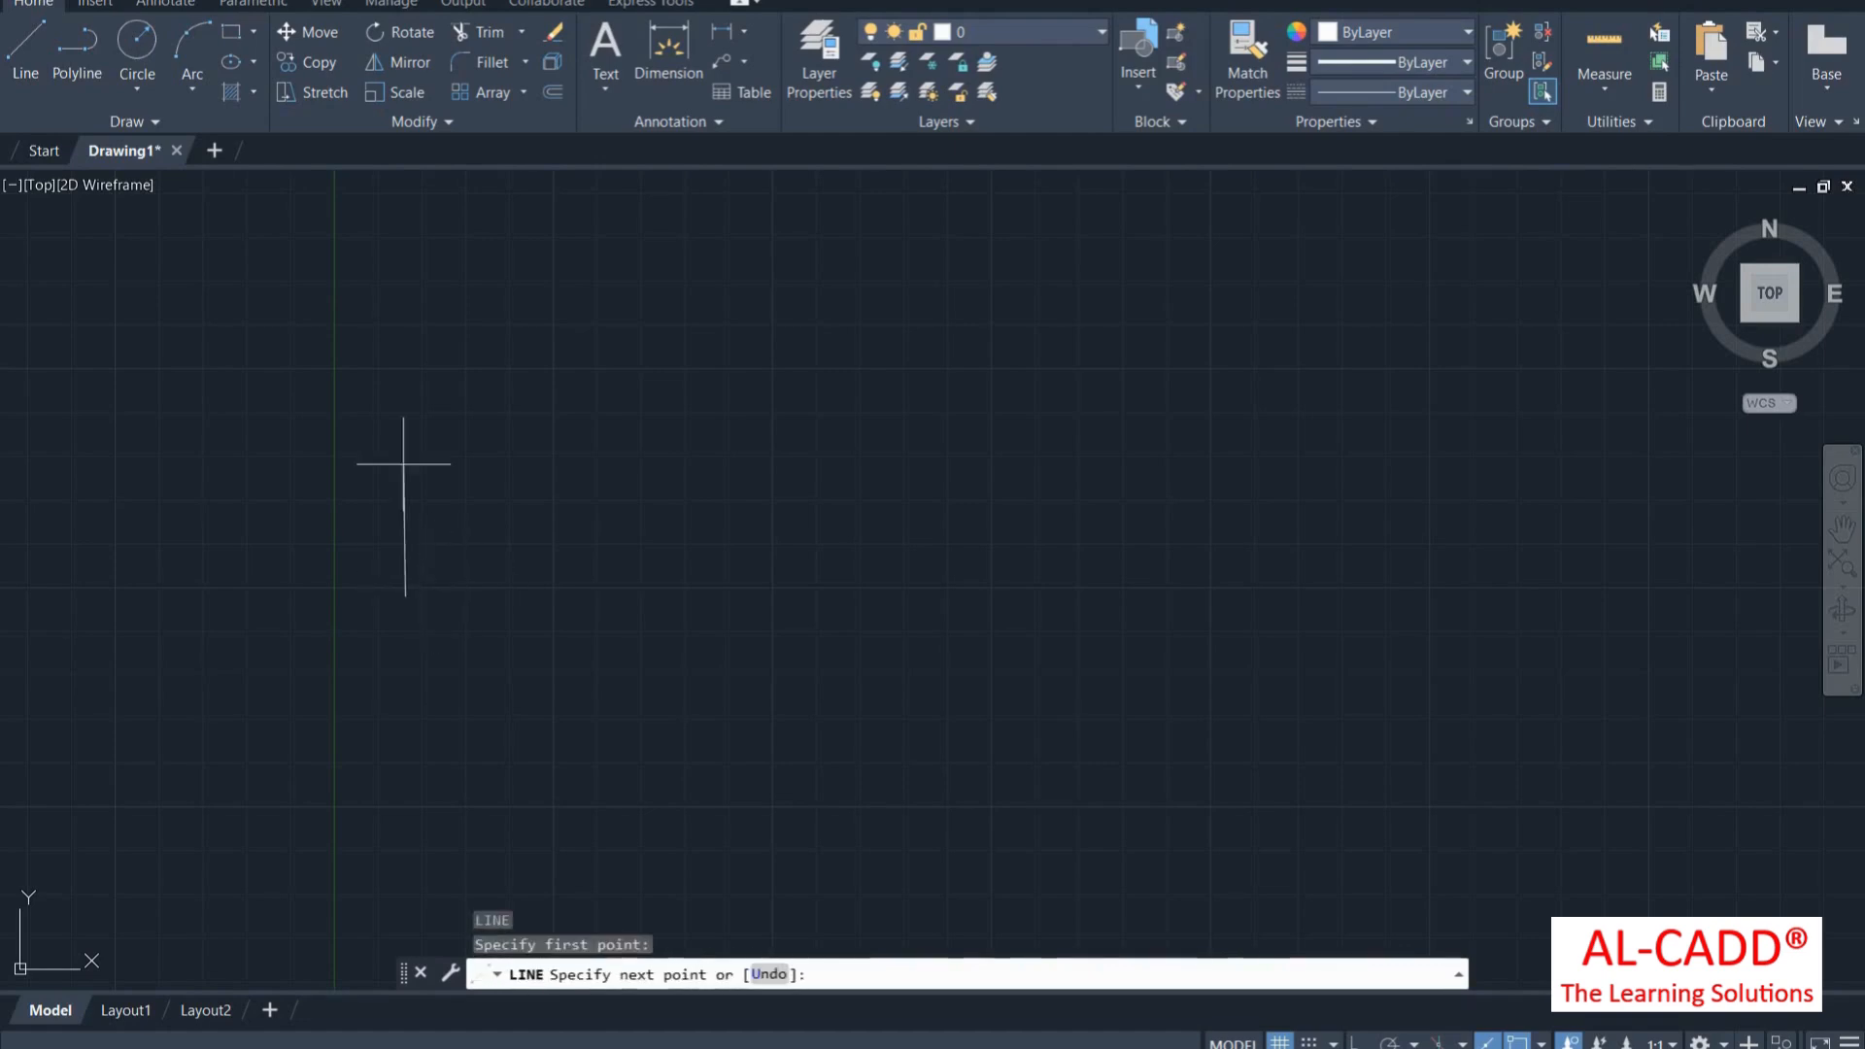
pyautogui.click(403, 418)
pyautogui.click(531, 399)
pyautogui.click(532, 320)
pyautogui.click(668, 289)
pyautogui.rightClick(692, 282)
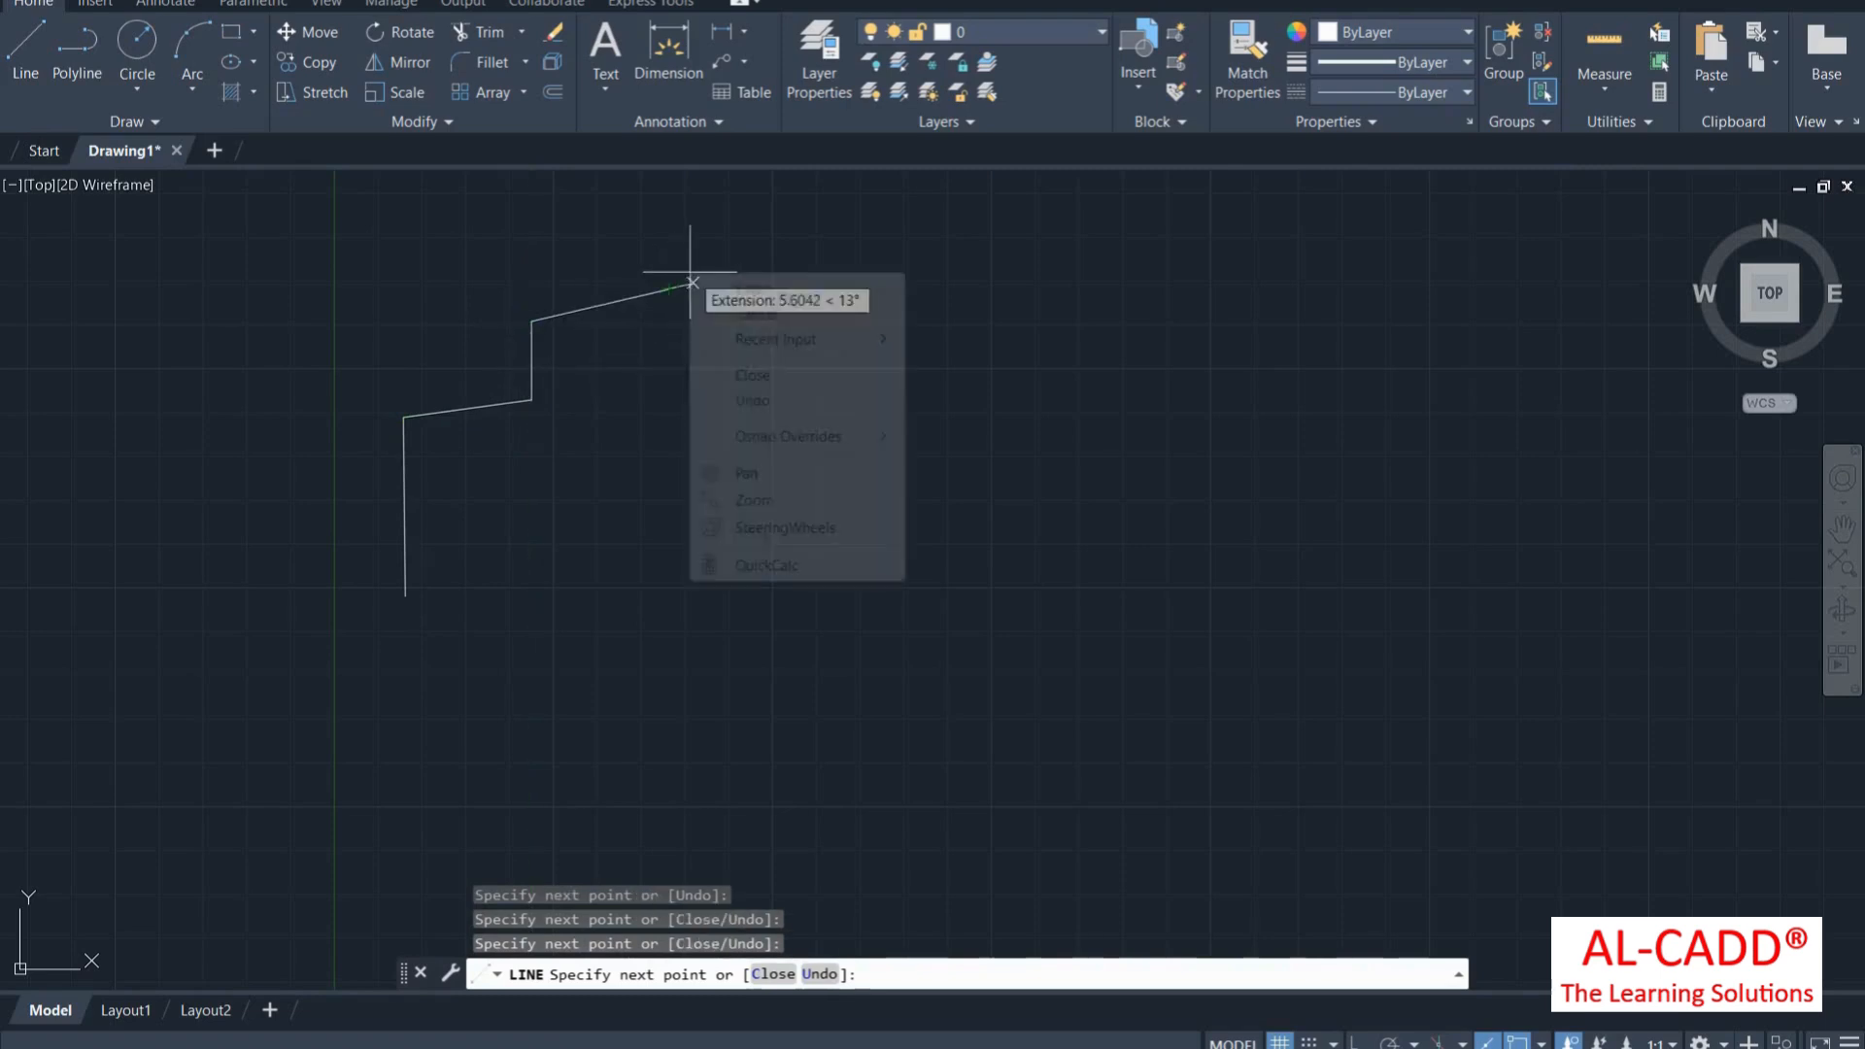
pyautogui.click(737, 293)
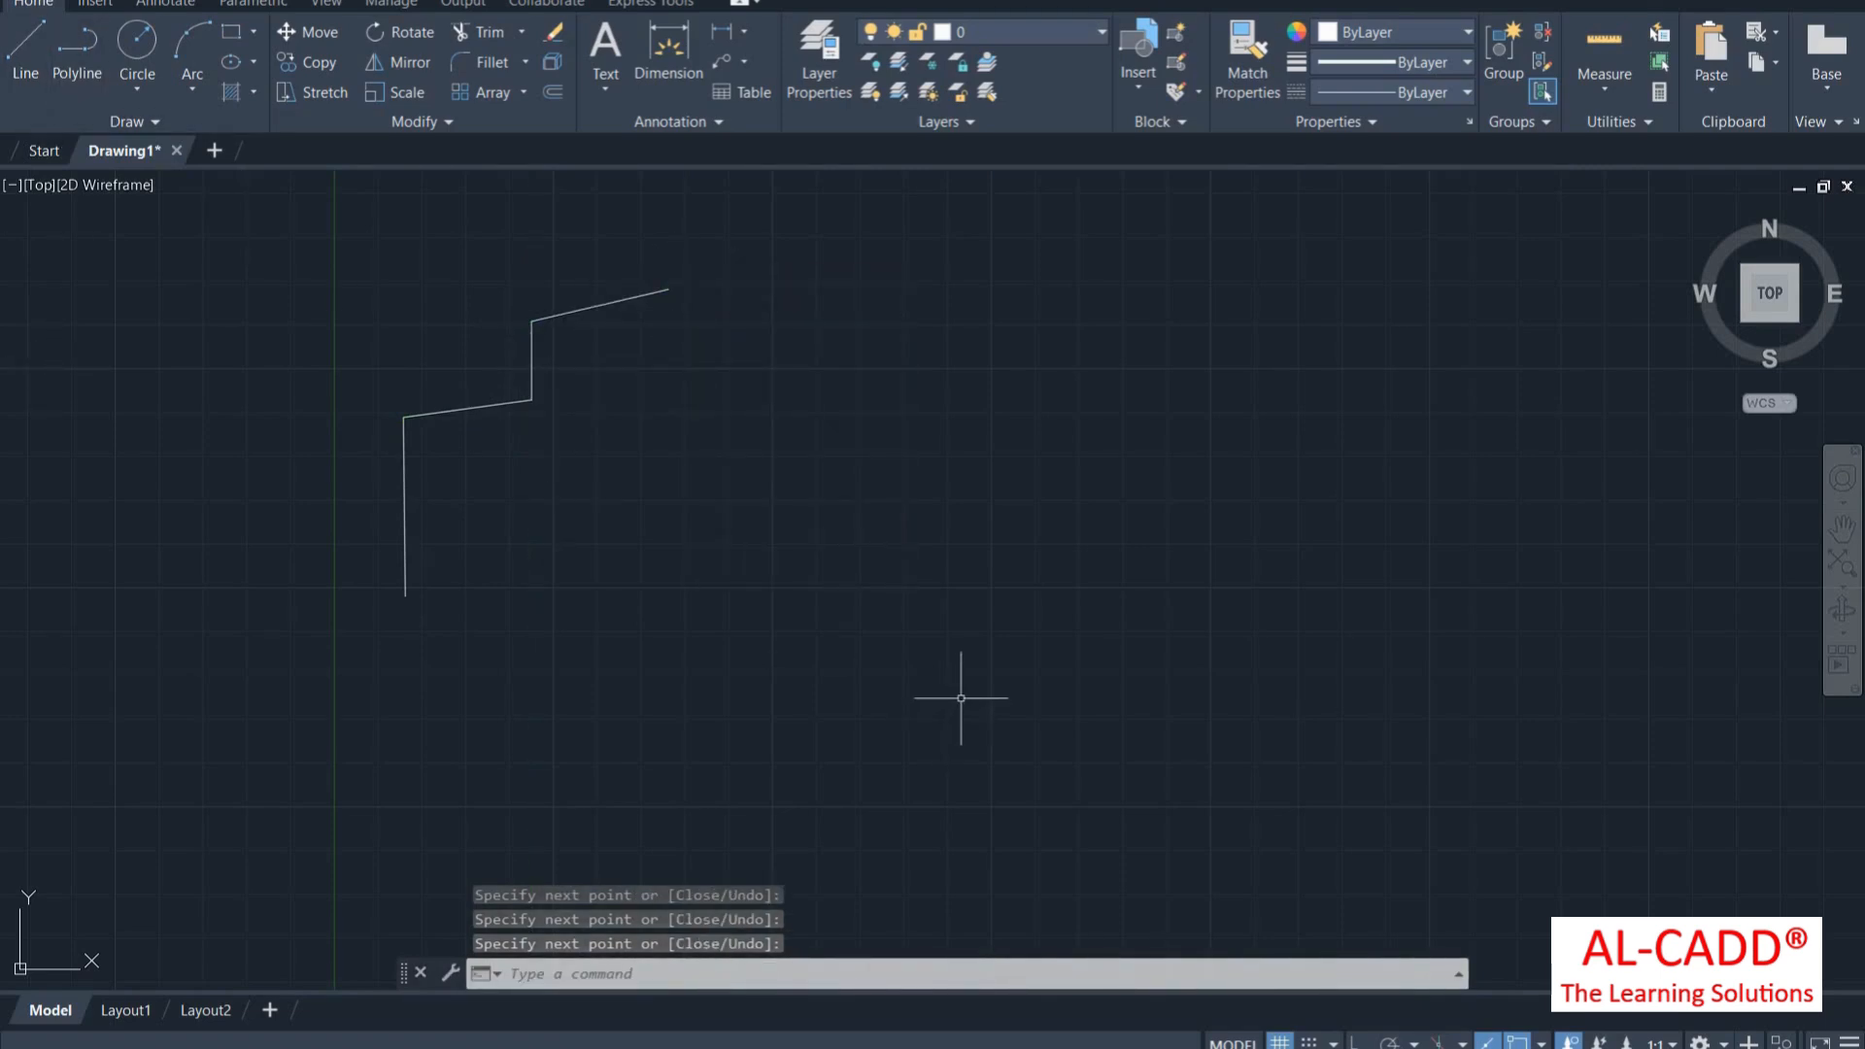
# Draw an open six-segment zigzag polyline below and beside the line chain, ending with a long downward segment
pyautogui.write('PL')
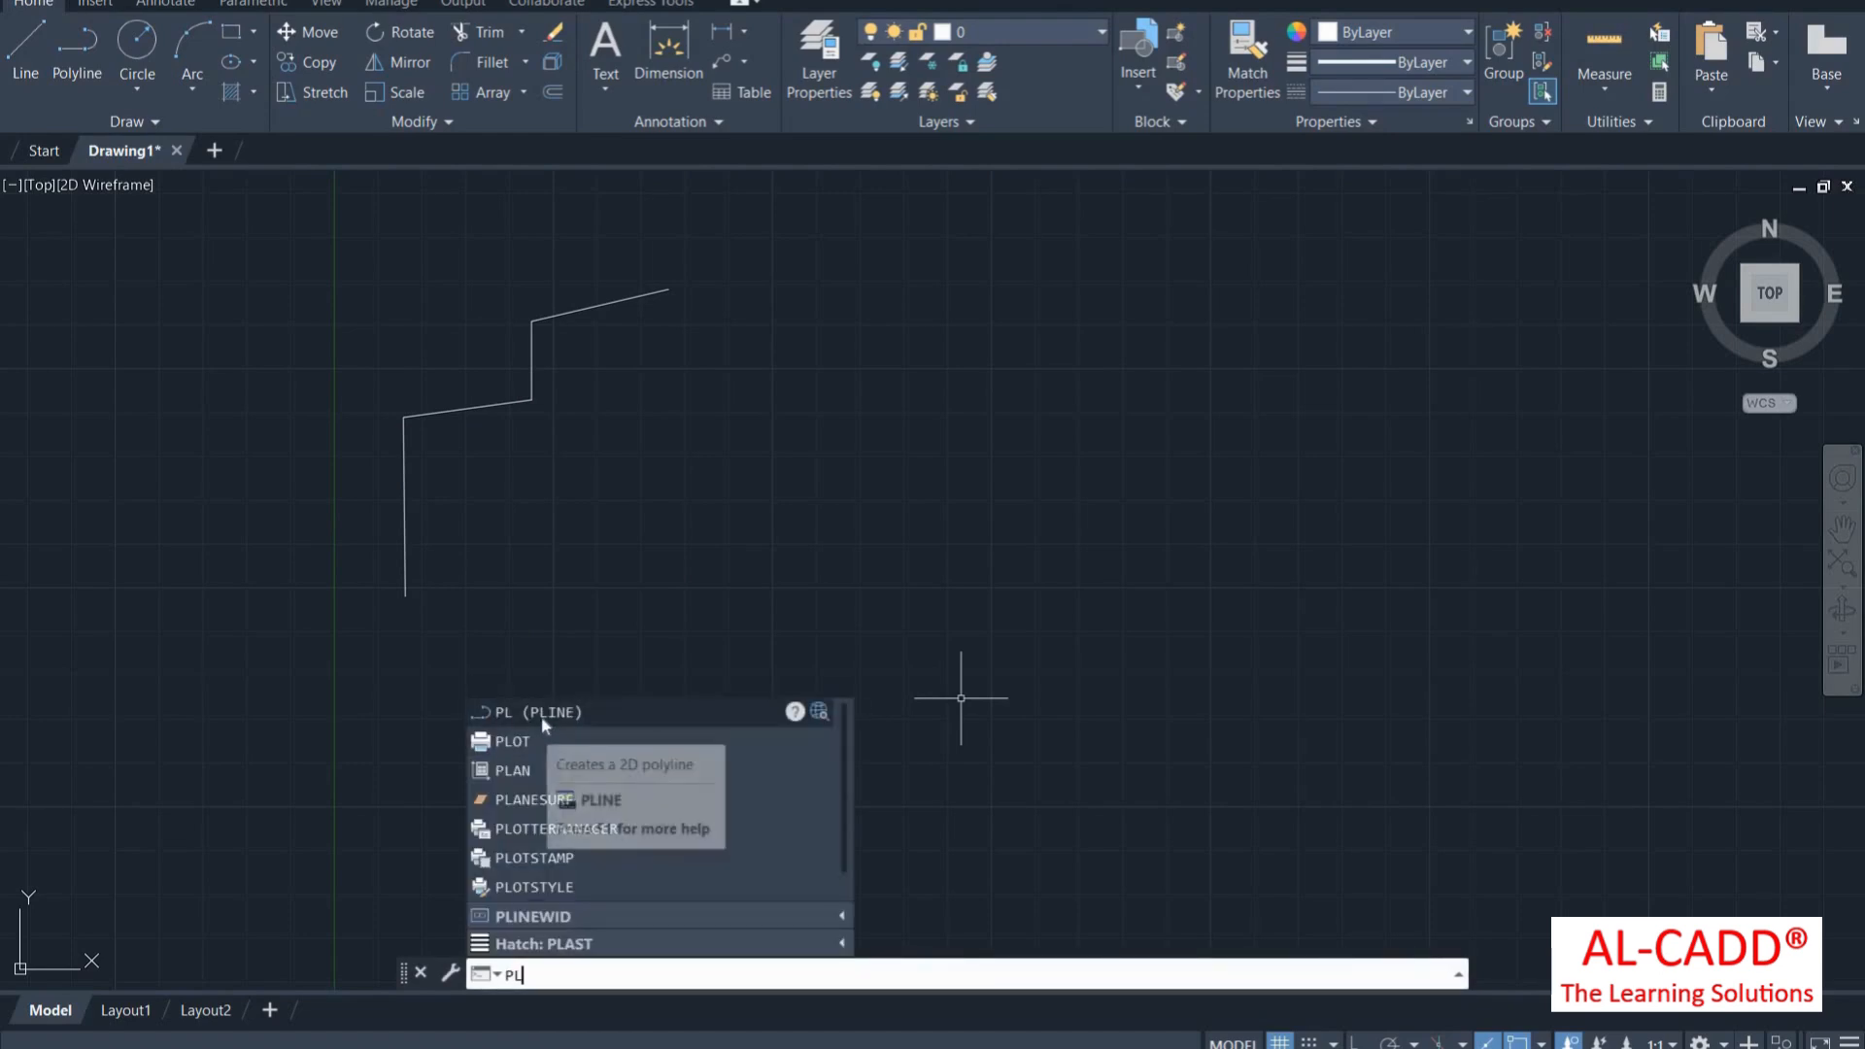
pyautogui.click(544, 724)
pyautogui.click(513, 648)
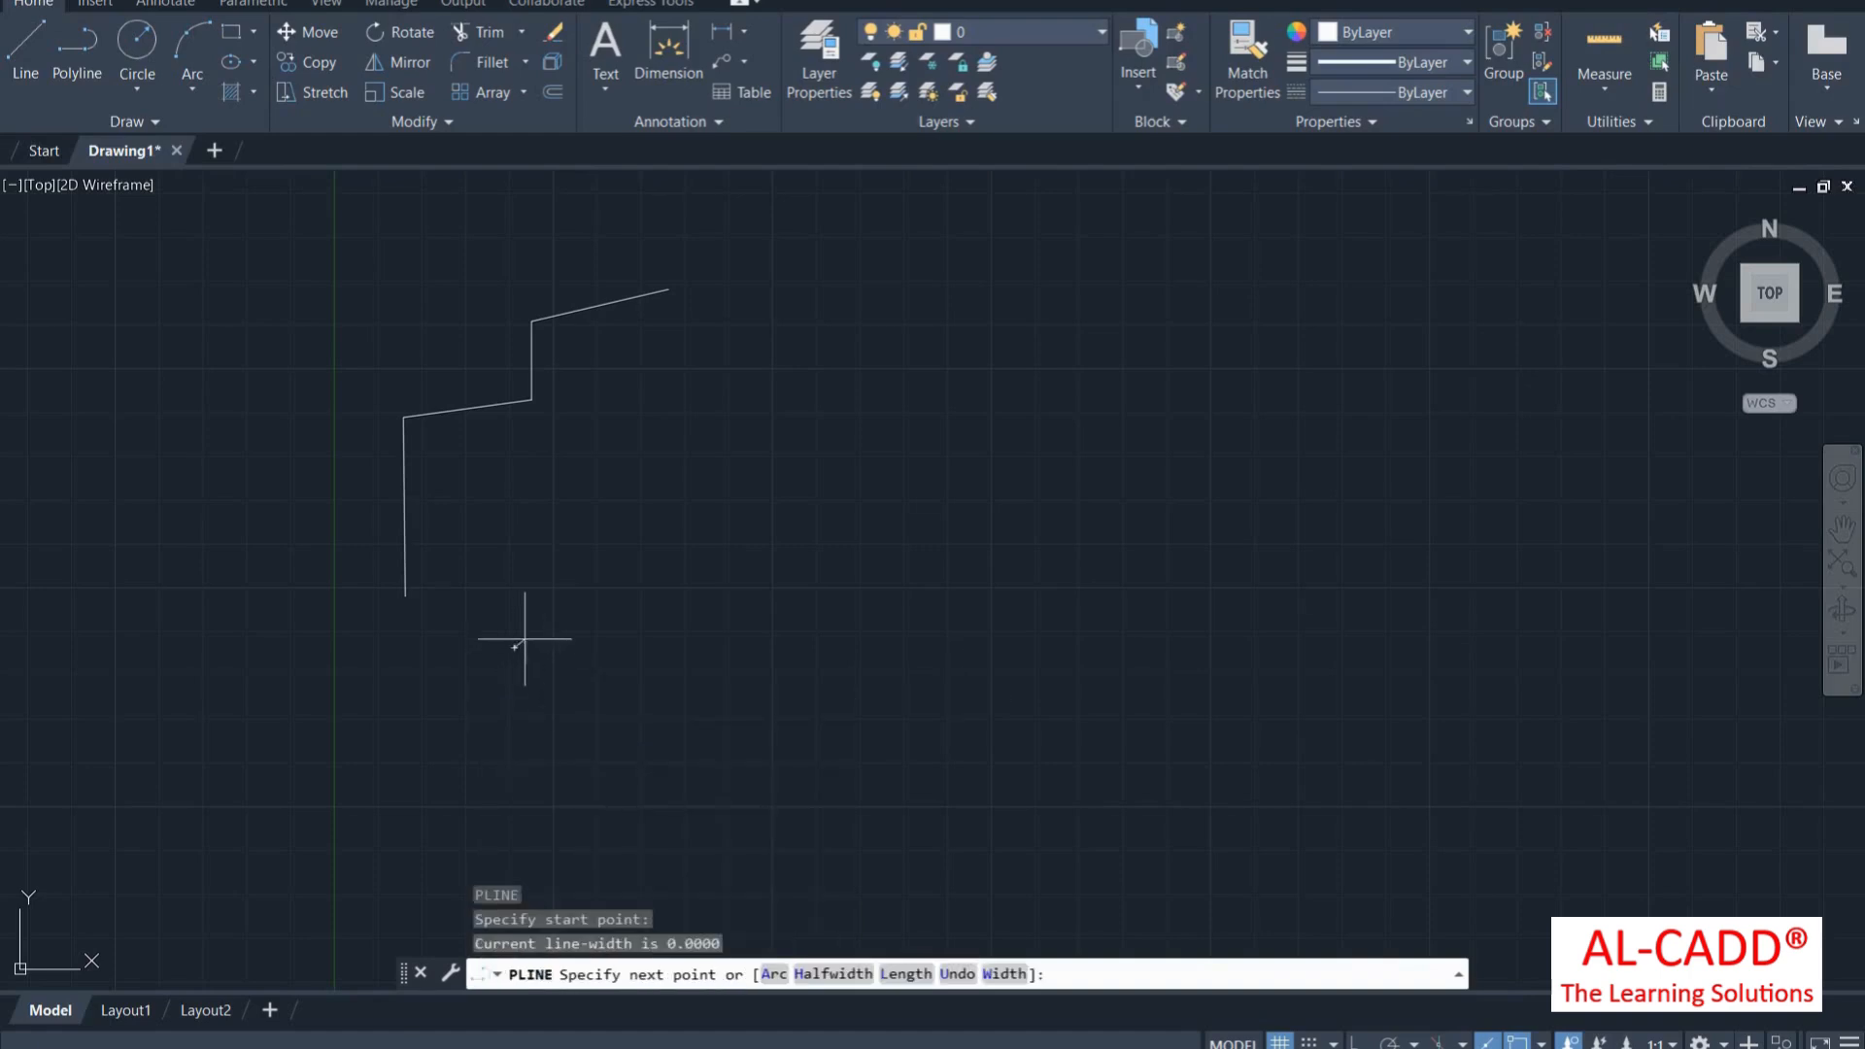
pyautogui.click(753, 654)
pyautogui.click(753, 526)
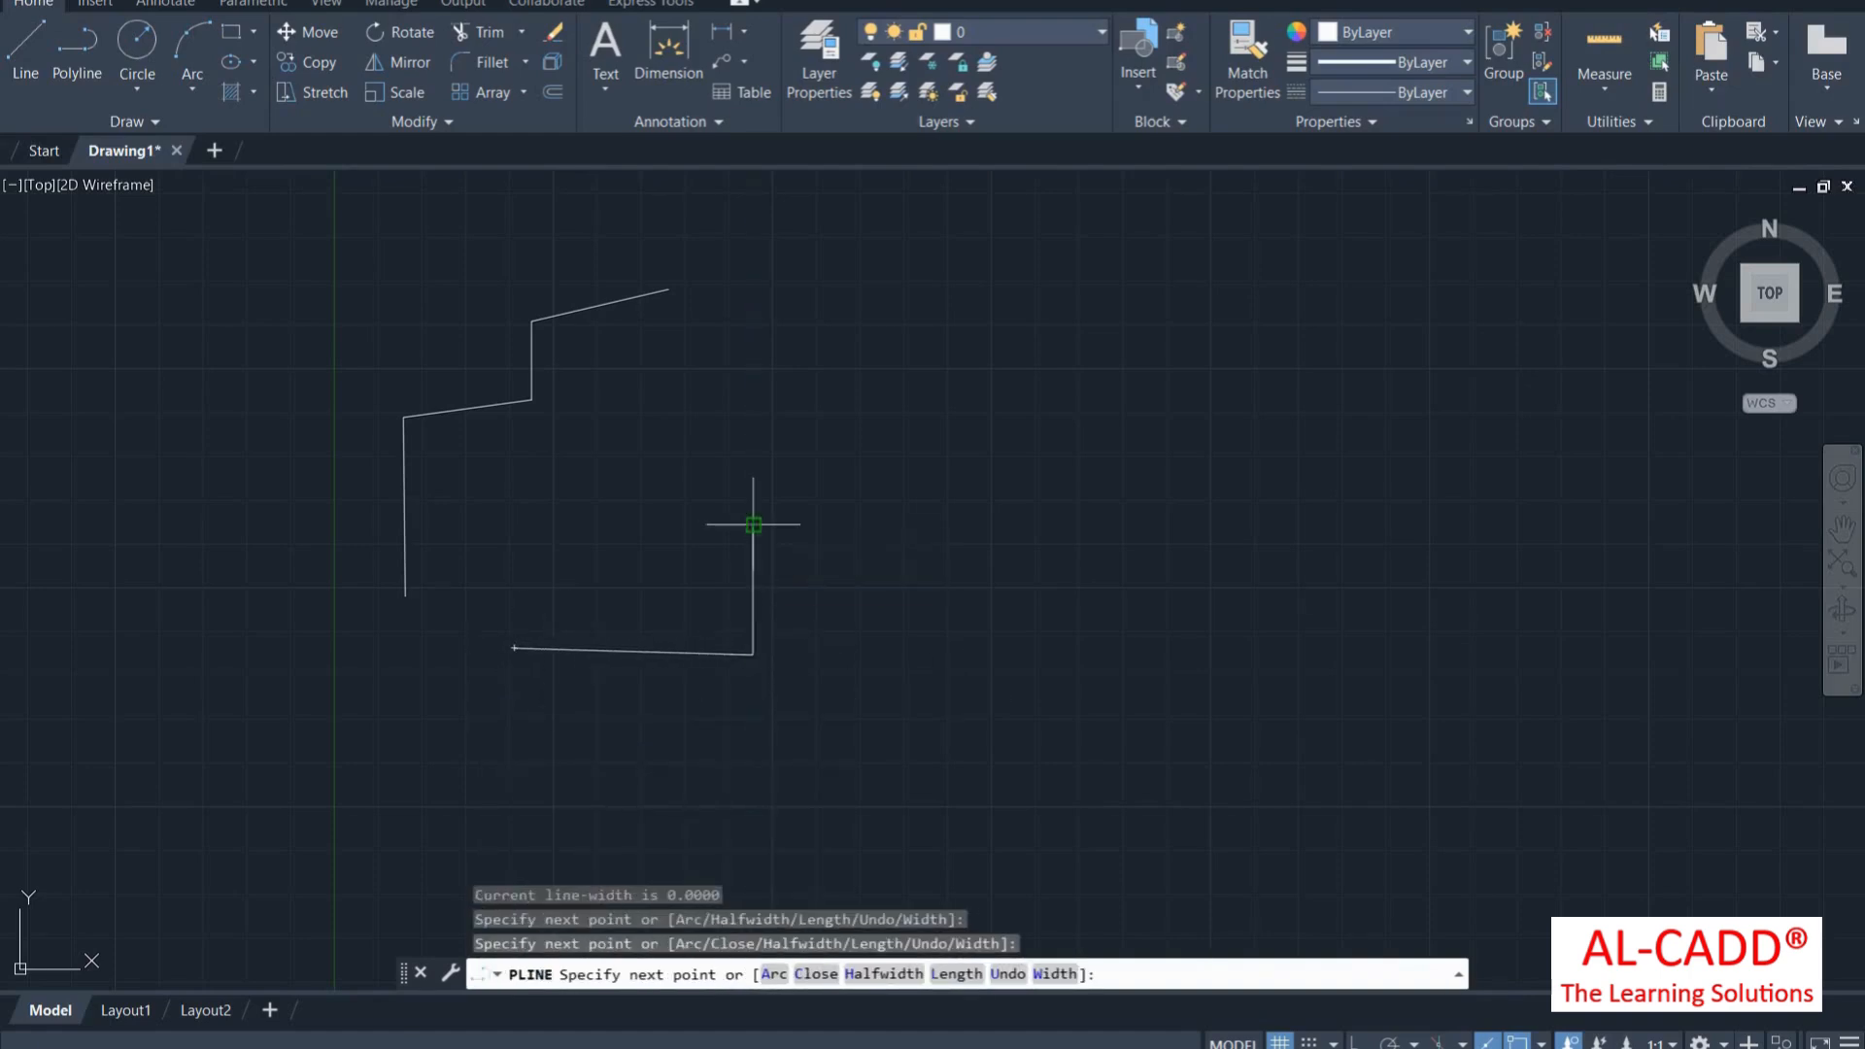
pyautogui.click(876, 509)
pyautogui.click(846, 371)
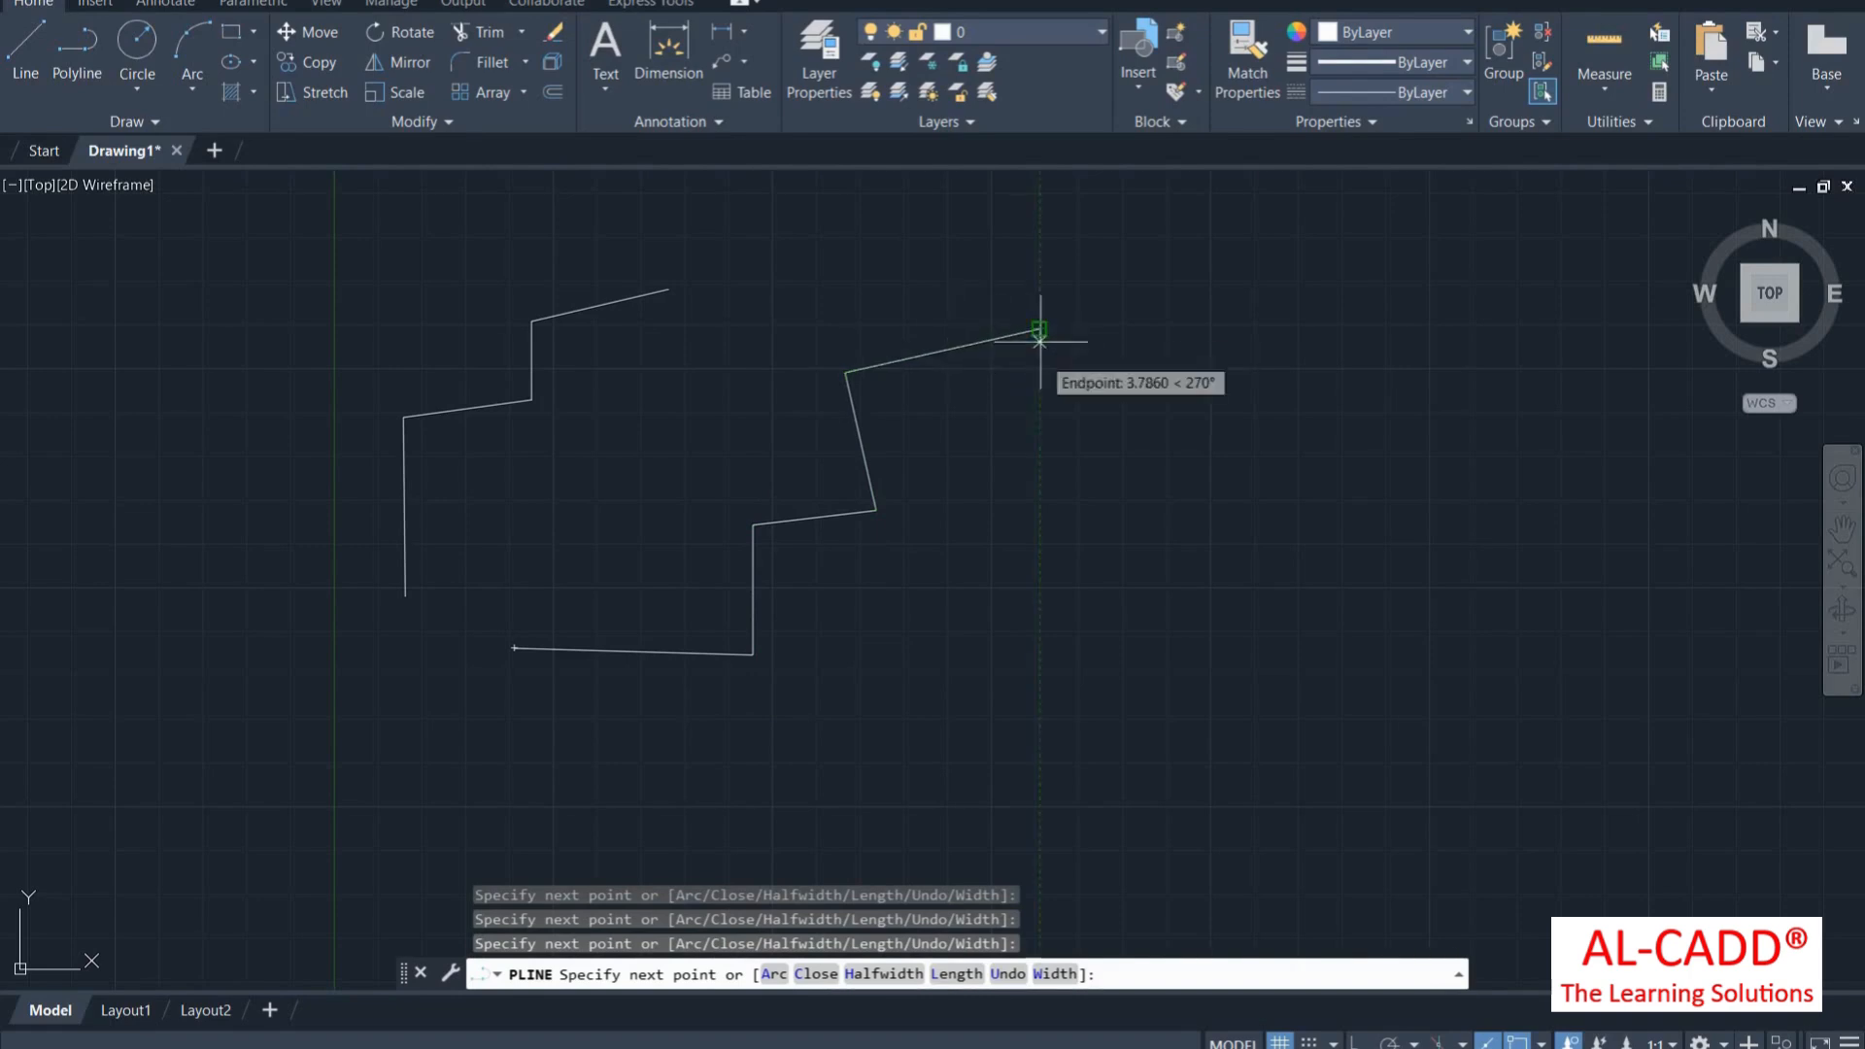
pyautogui.click(1038, 330)
pyautogui.click(1039, 606)
pyautogui.rightClick(1016, 483)
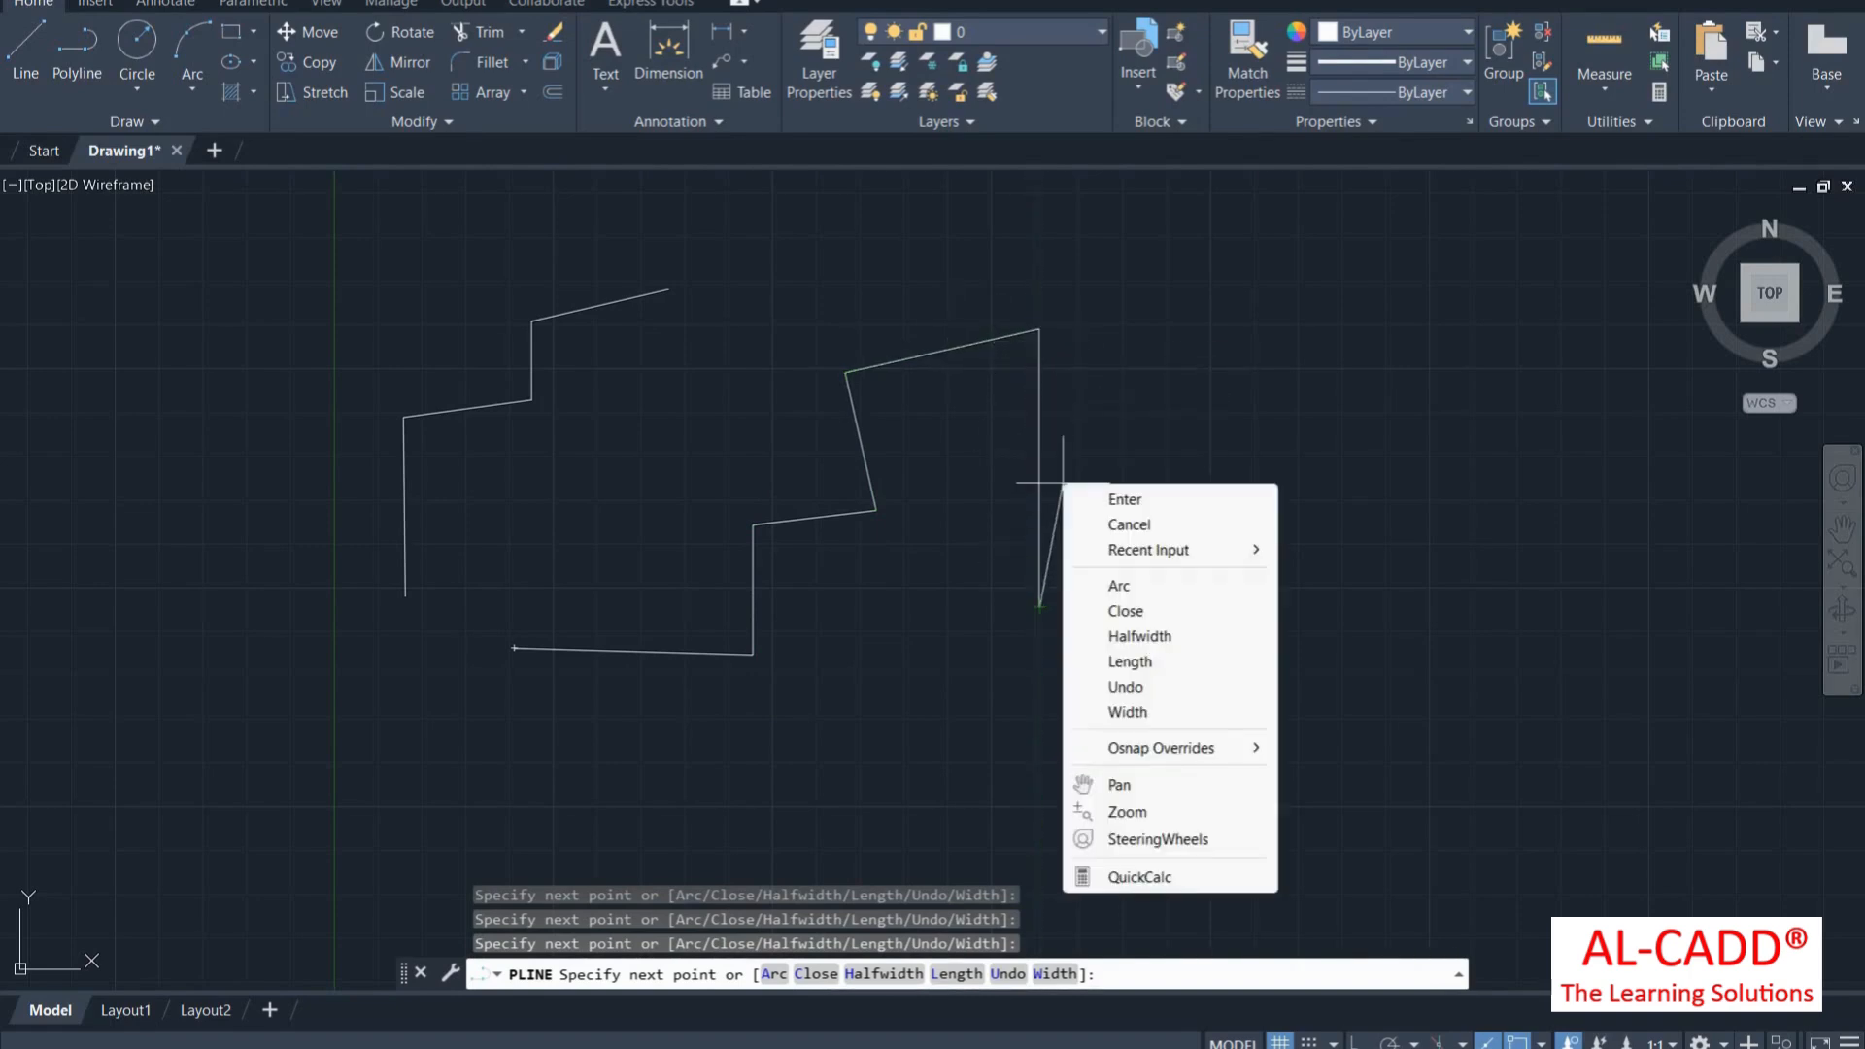
pyautogui.click(1098, 495)
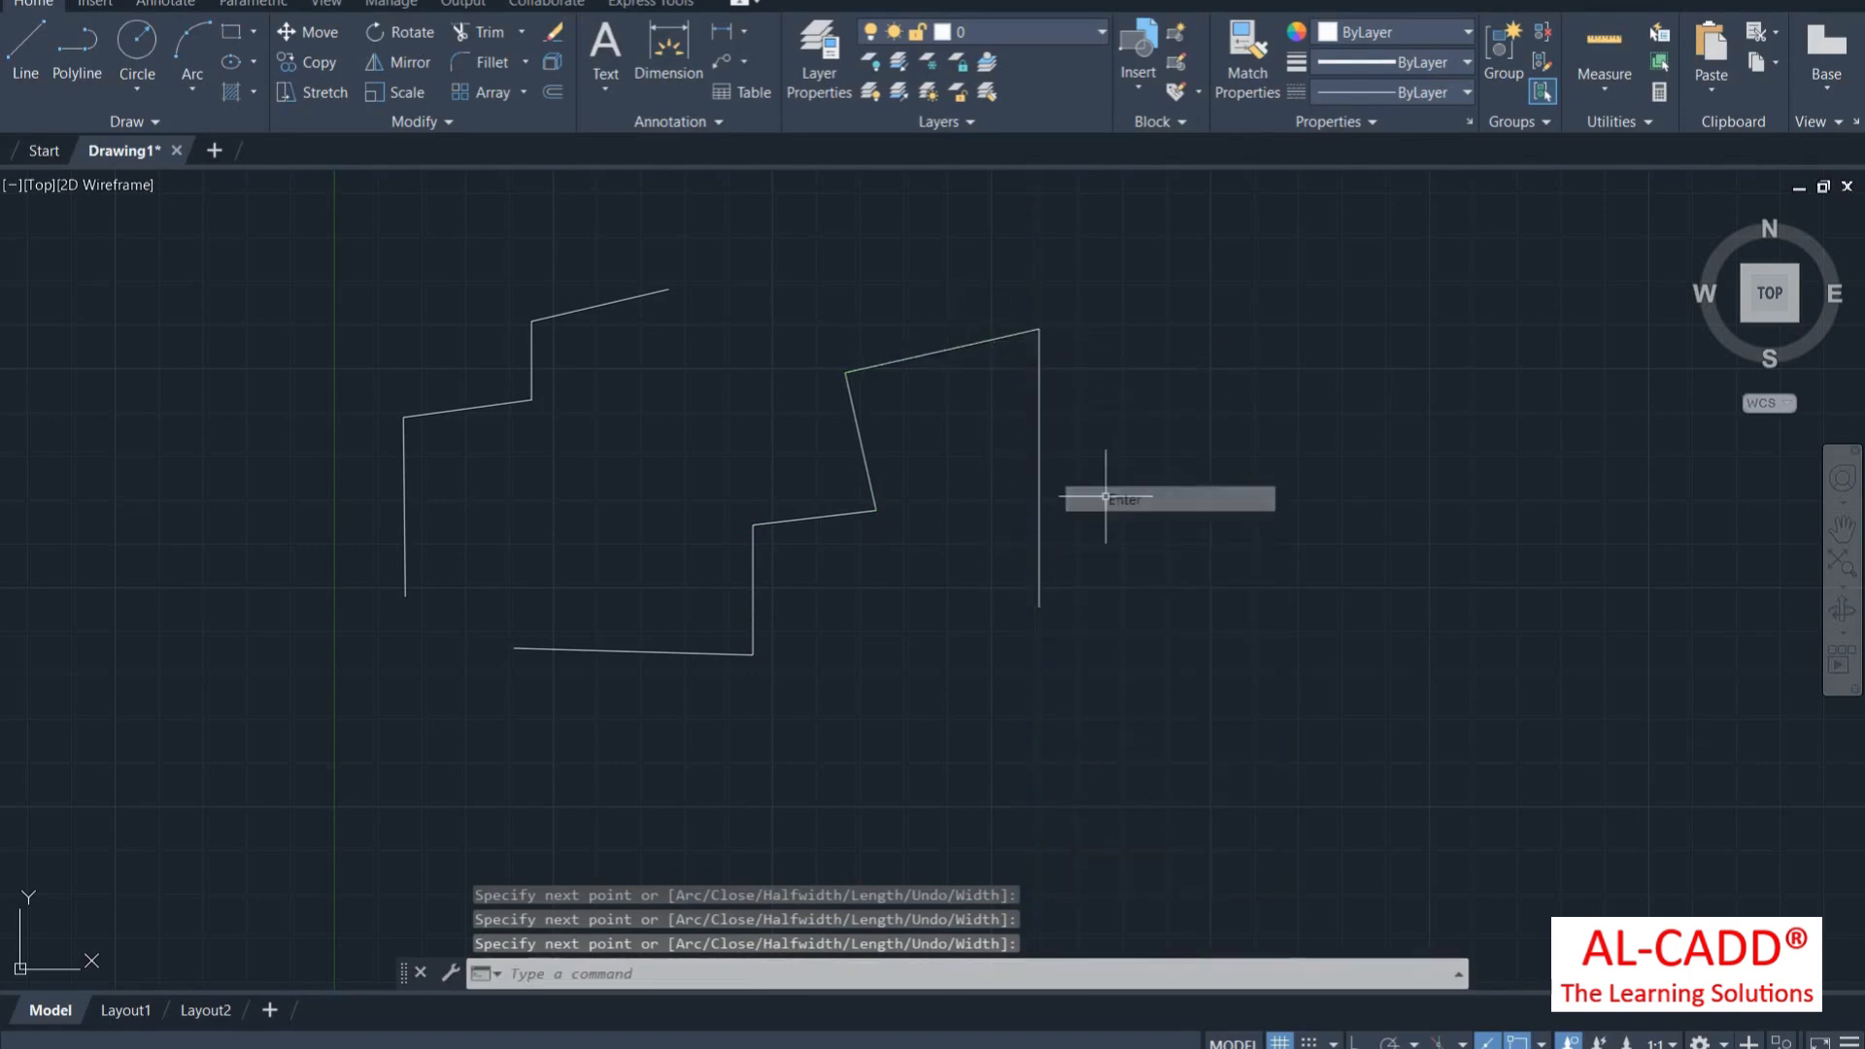
# Erase the three upper segments of the line chain, and select the whole zigzag polyline for comparison
pyautogui.click(519, 400)
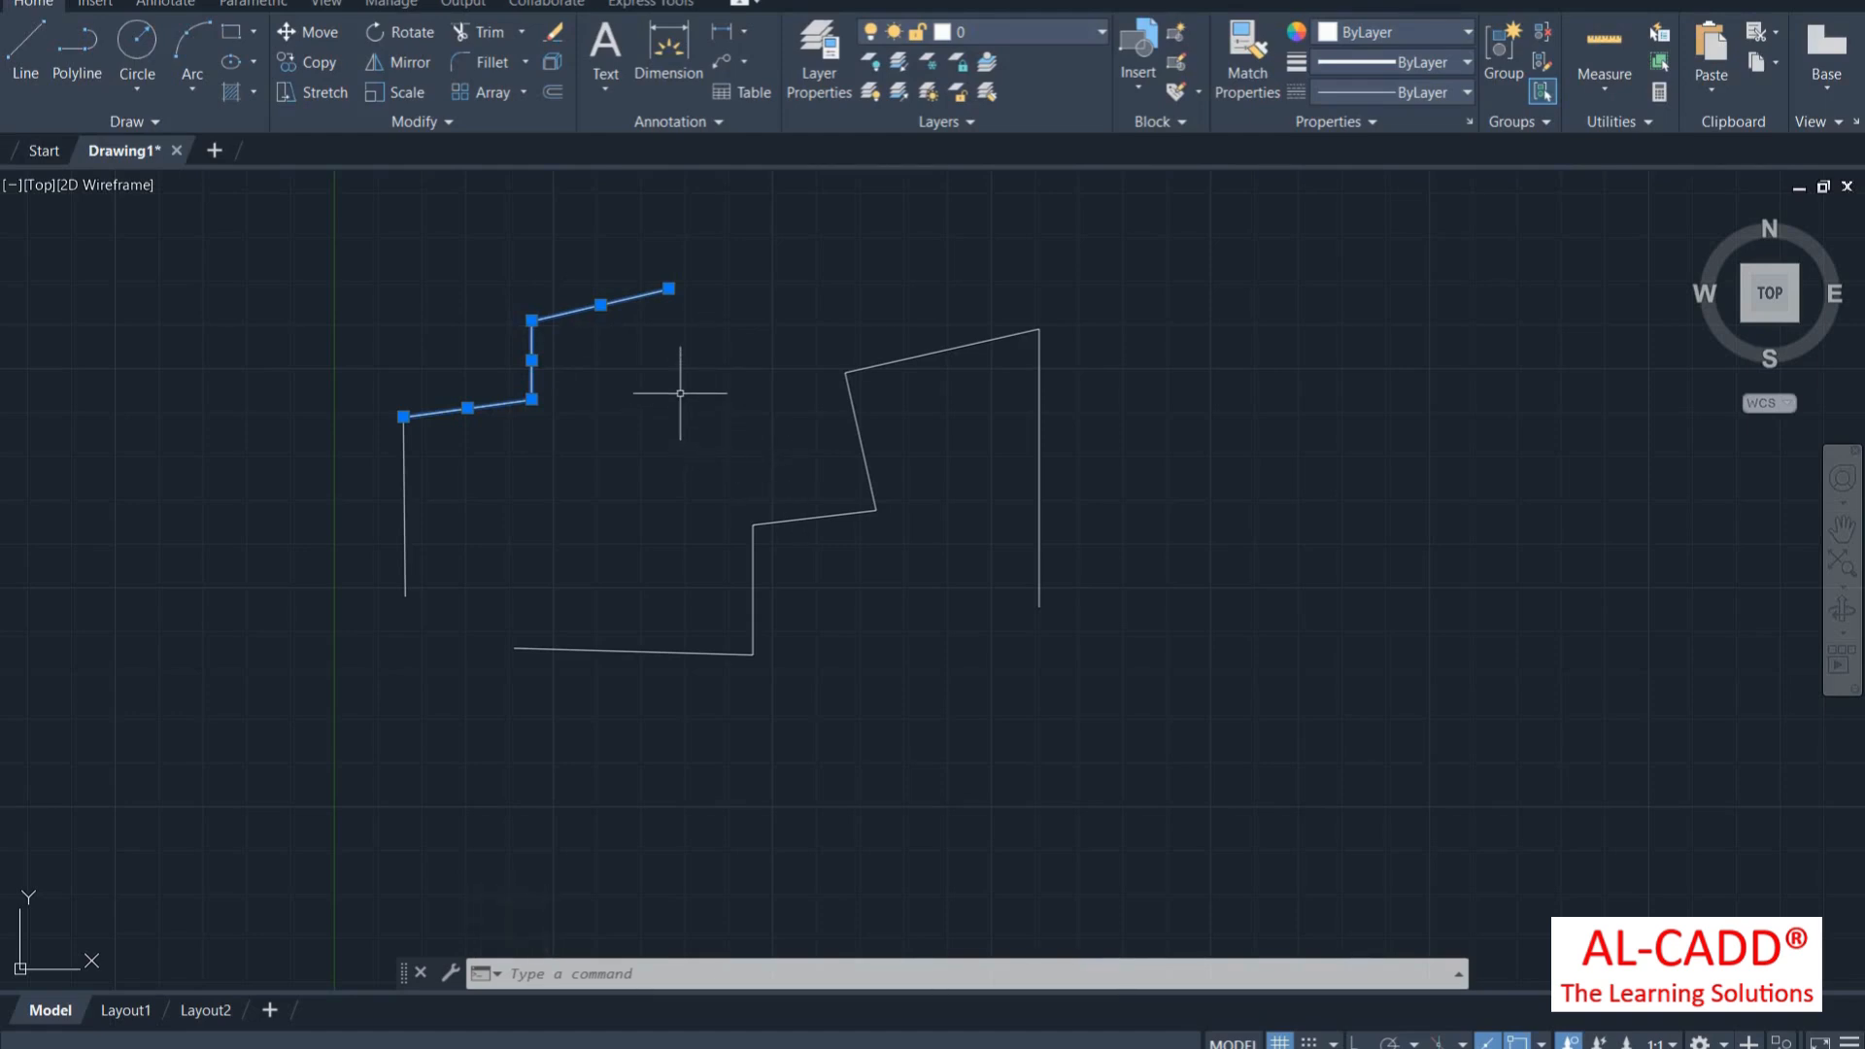
pyautogui.press('Delete')
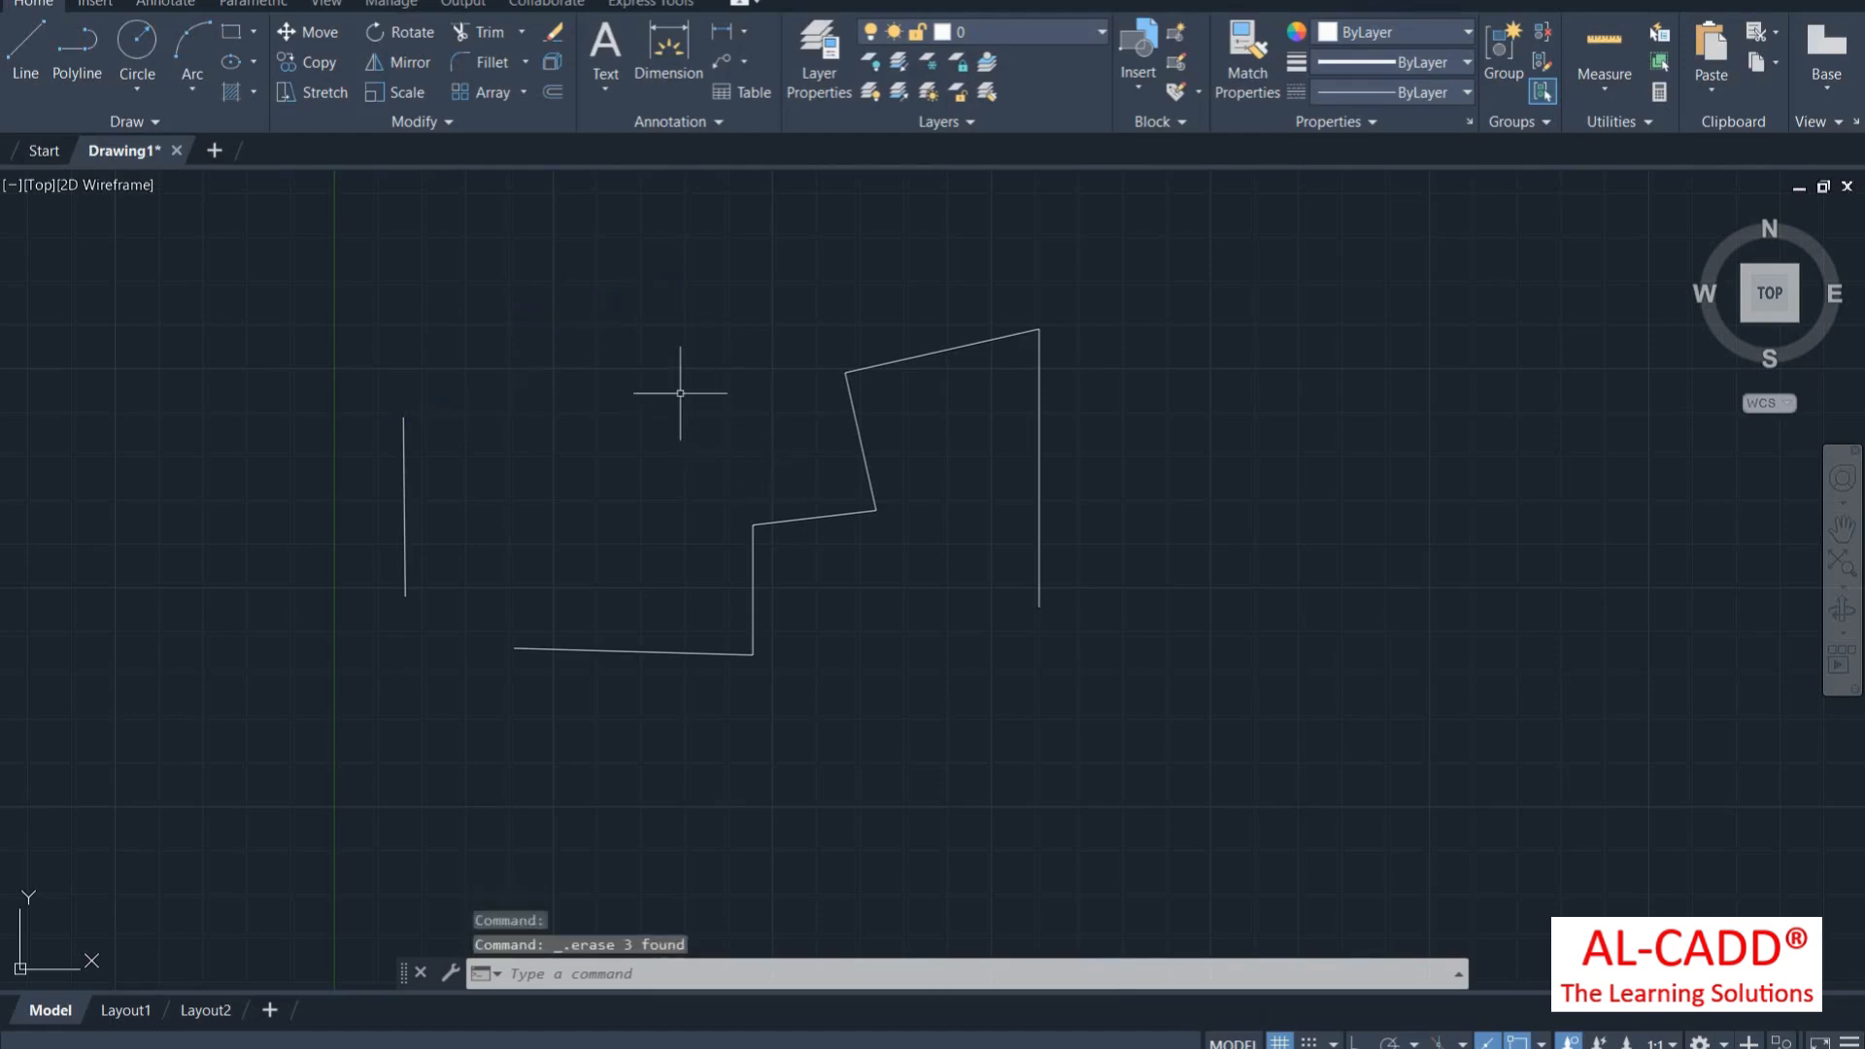
pyautogui.click(846, 514)
pyautogui.click(771, 508)
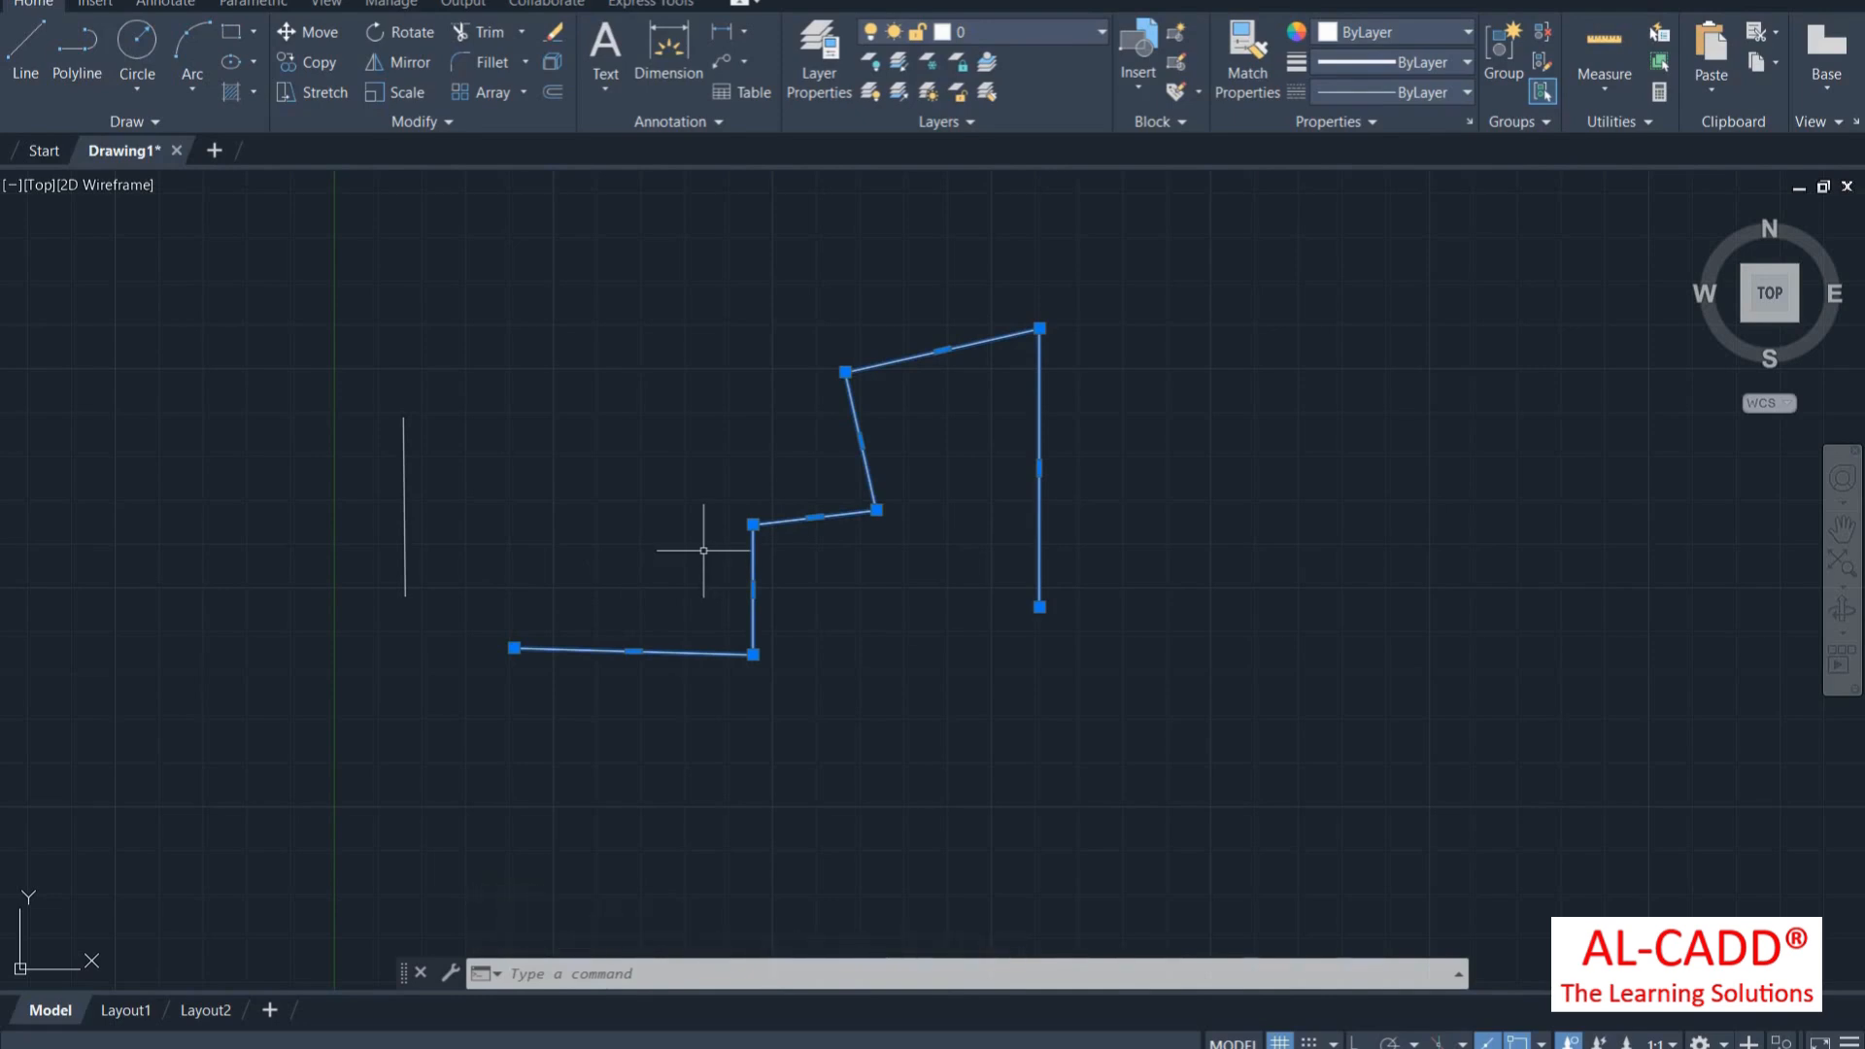
# Draw an open three-segment polyline between the remaining upright line and the zigzag, ending with a short vertical segment
pyautogui.write('pl')
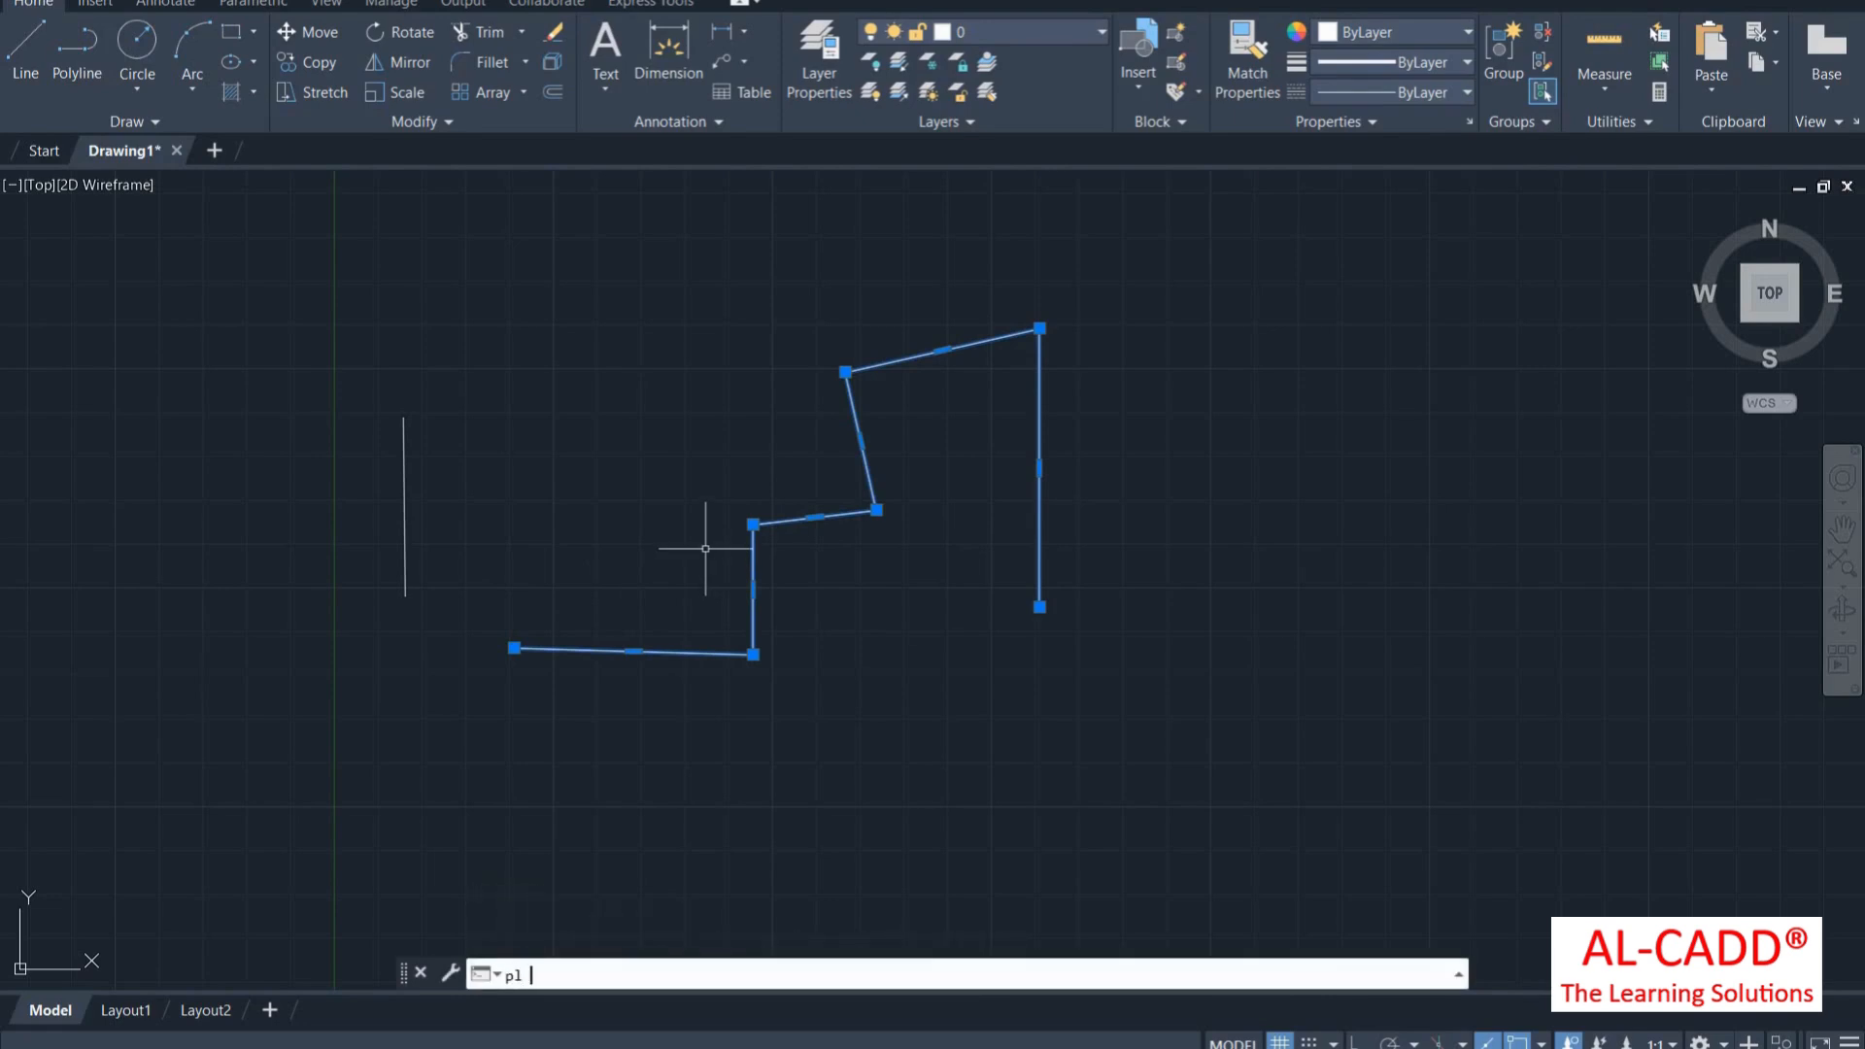
pyautogui.press('Return')
pyautogui.click(544, 408)
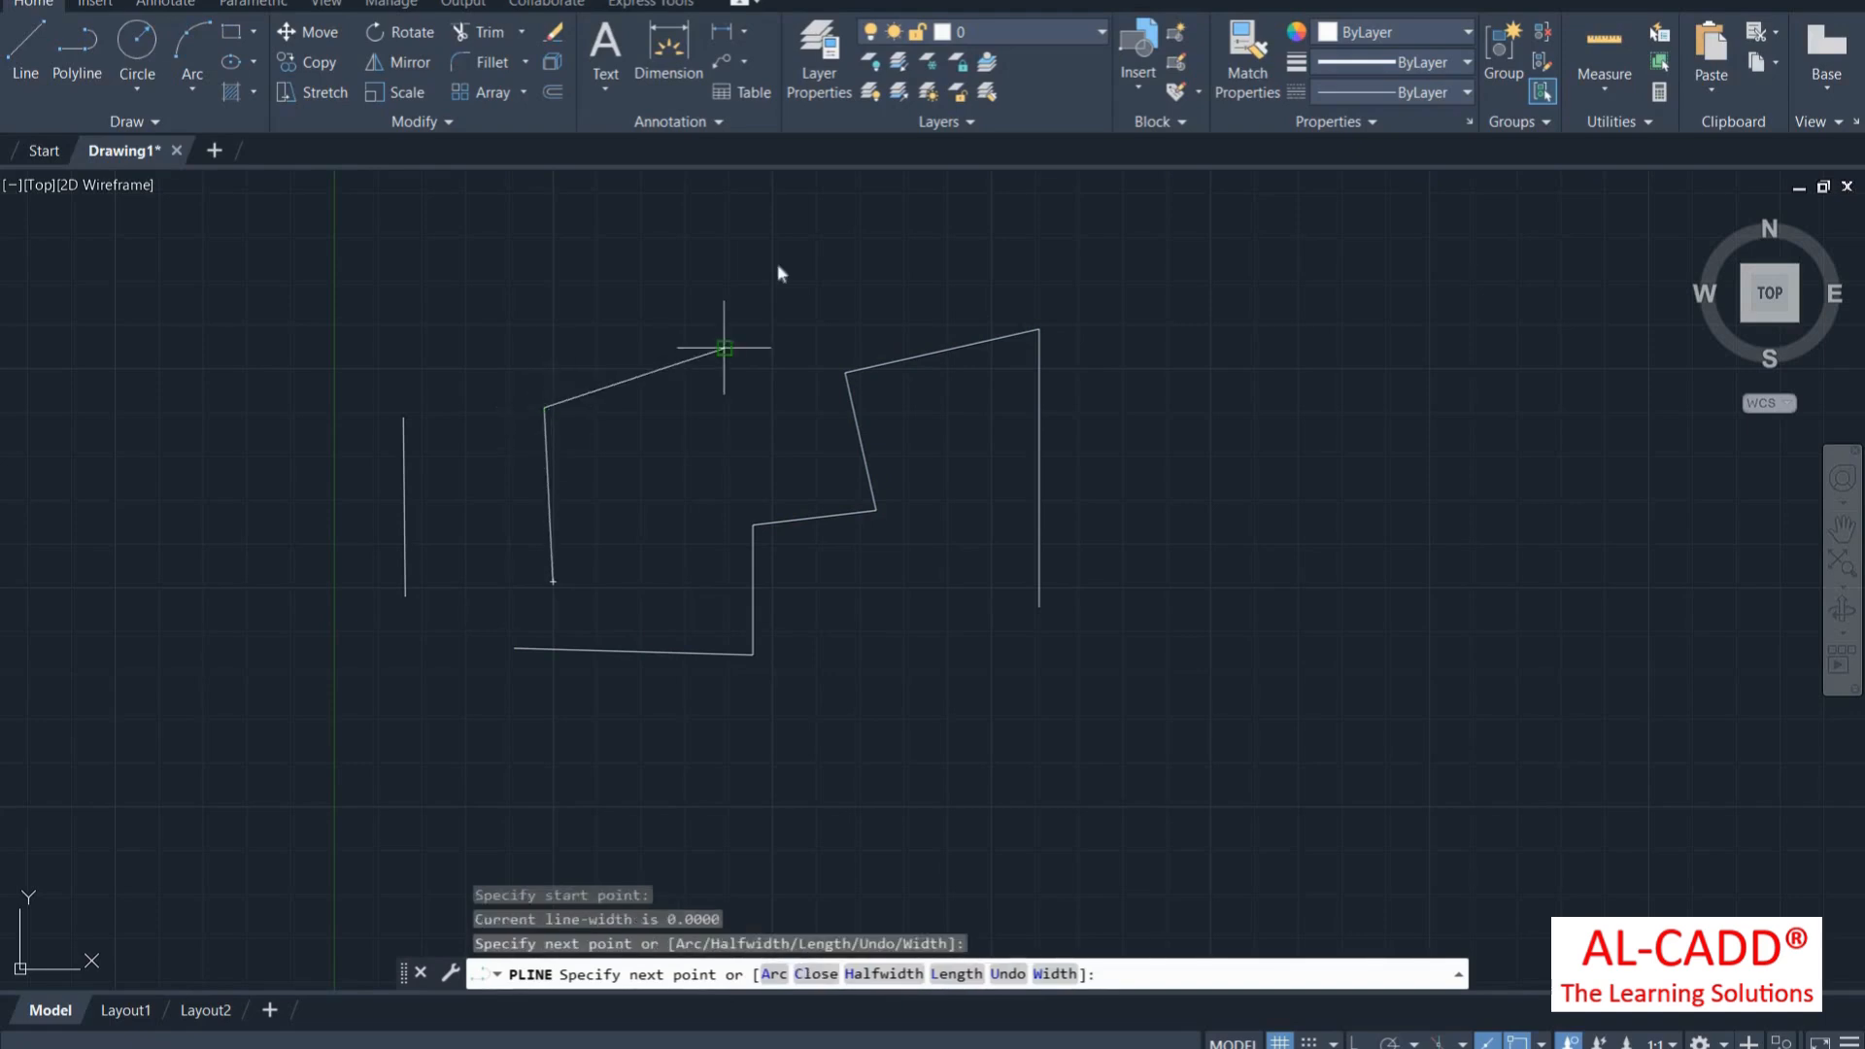
pyautogui.click(724, 348)
pyautogui.click(724, 257)
pyautogui.rightClick(724, 258)
pyautogui.click(769, 261)
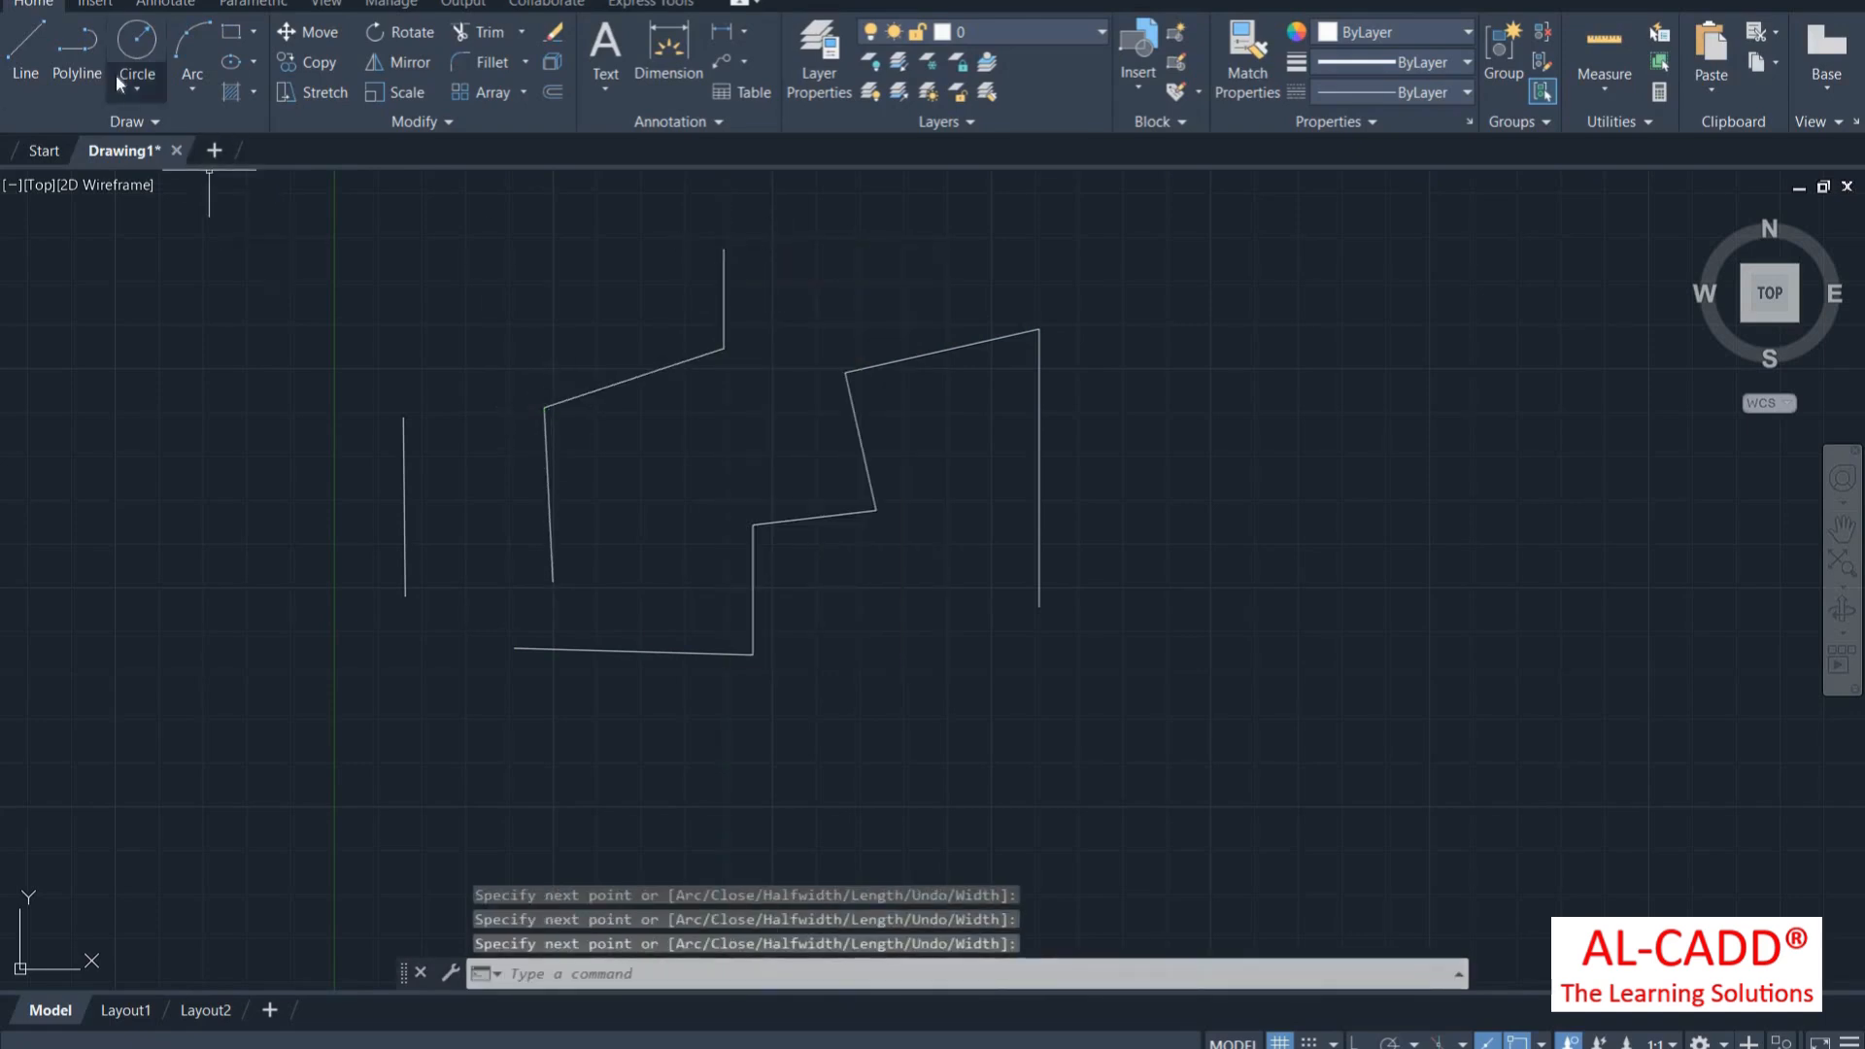
pyautogui.click(137, 88)
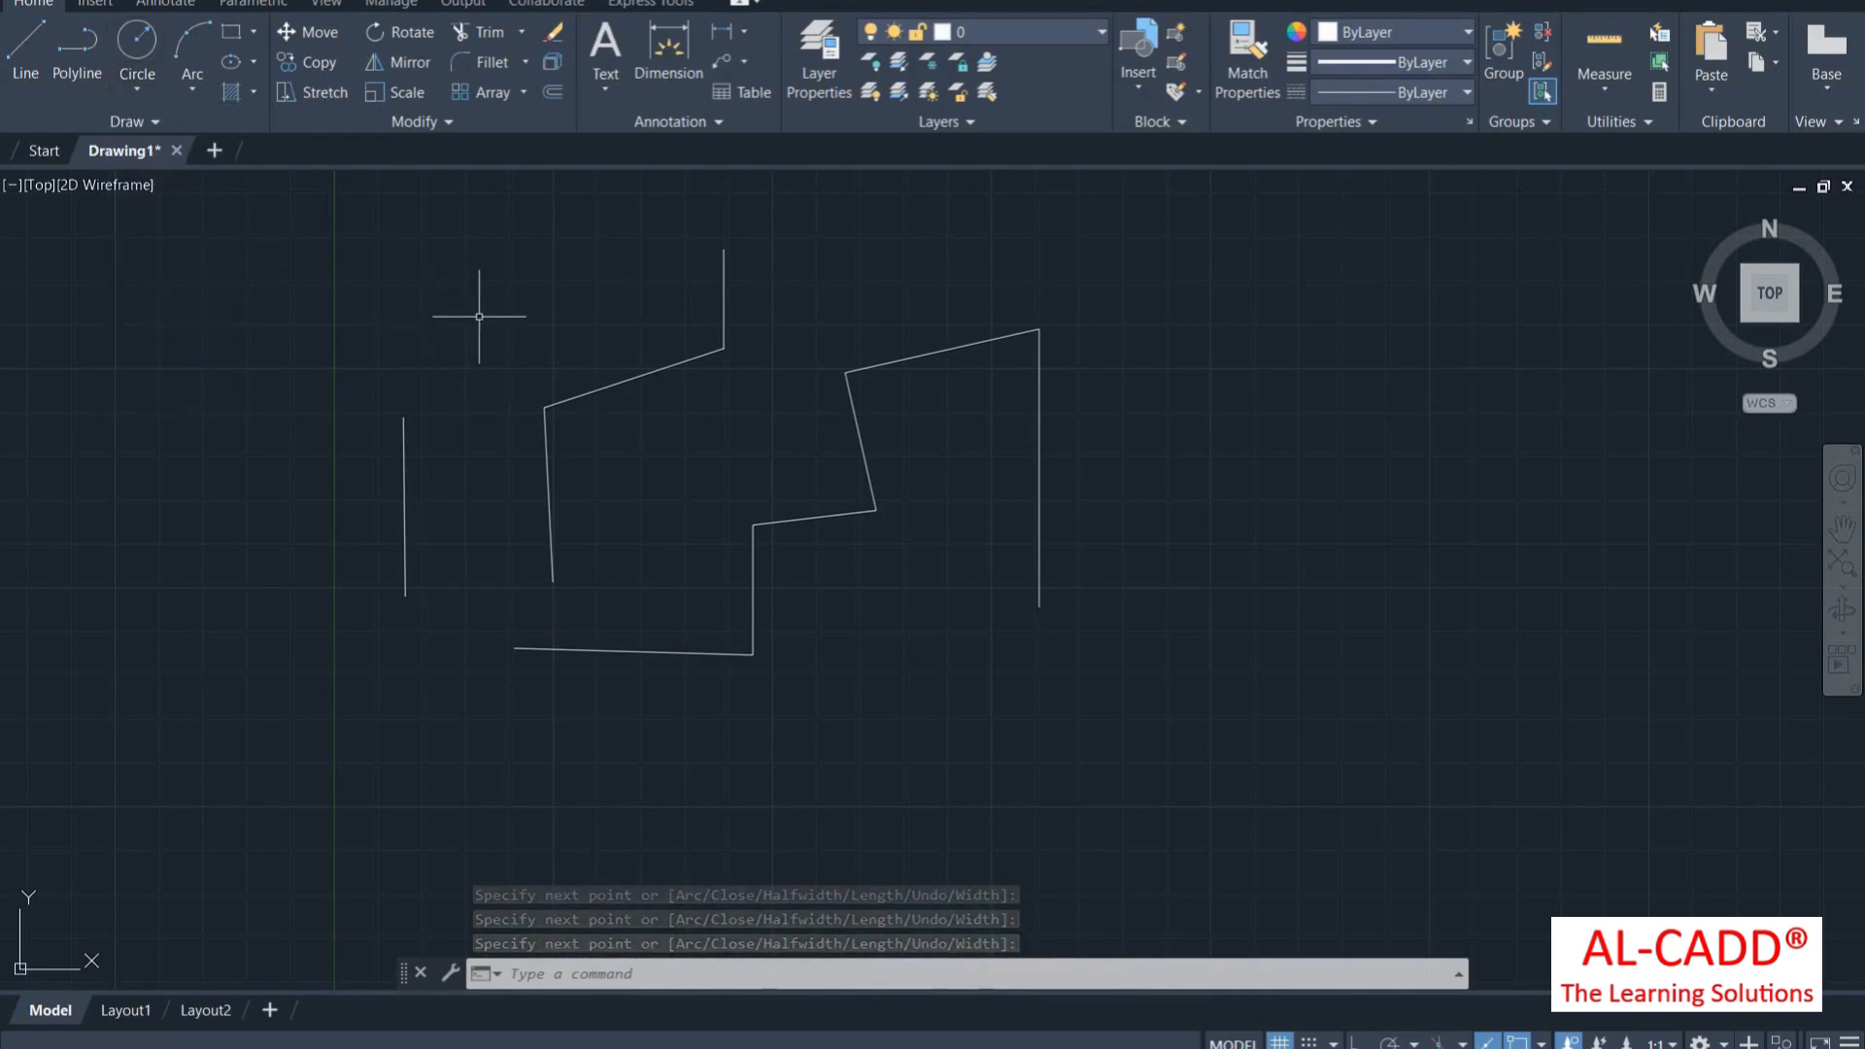
pyautogui.write('c')
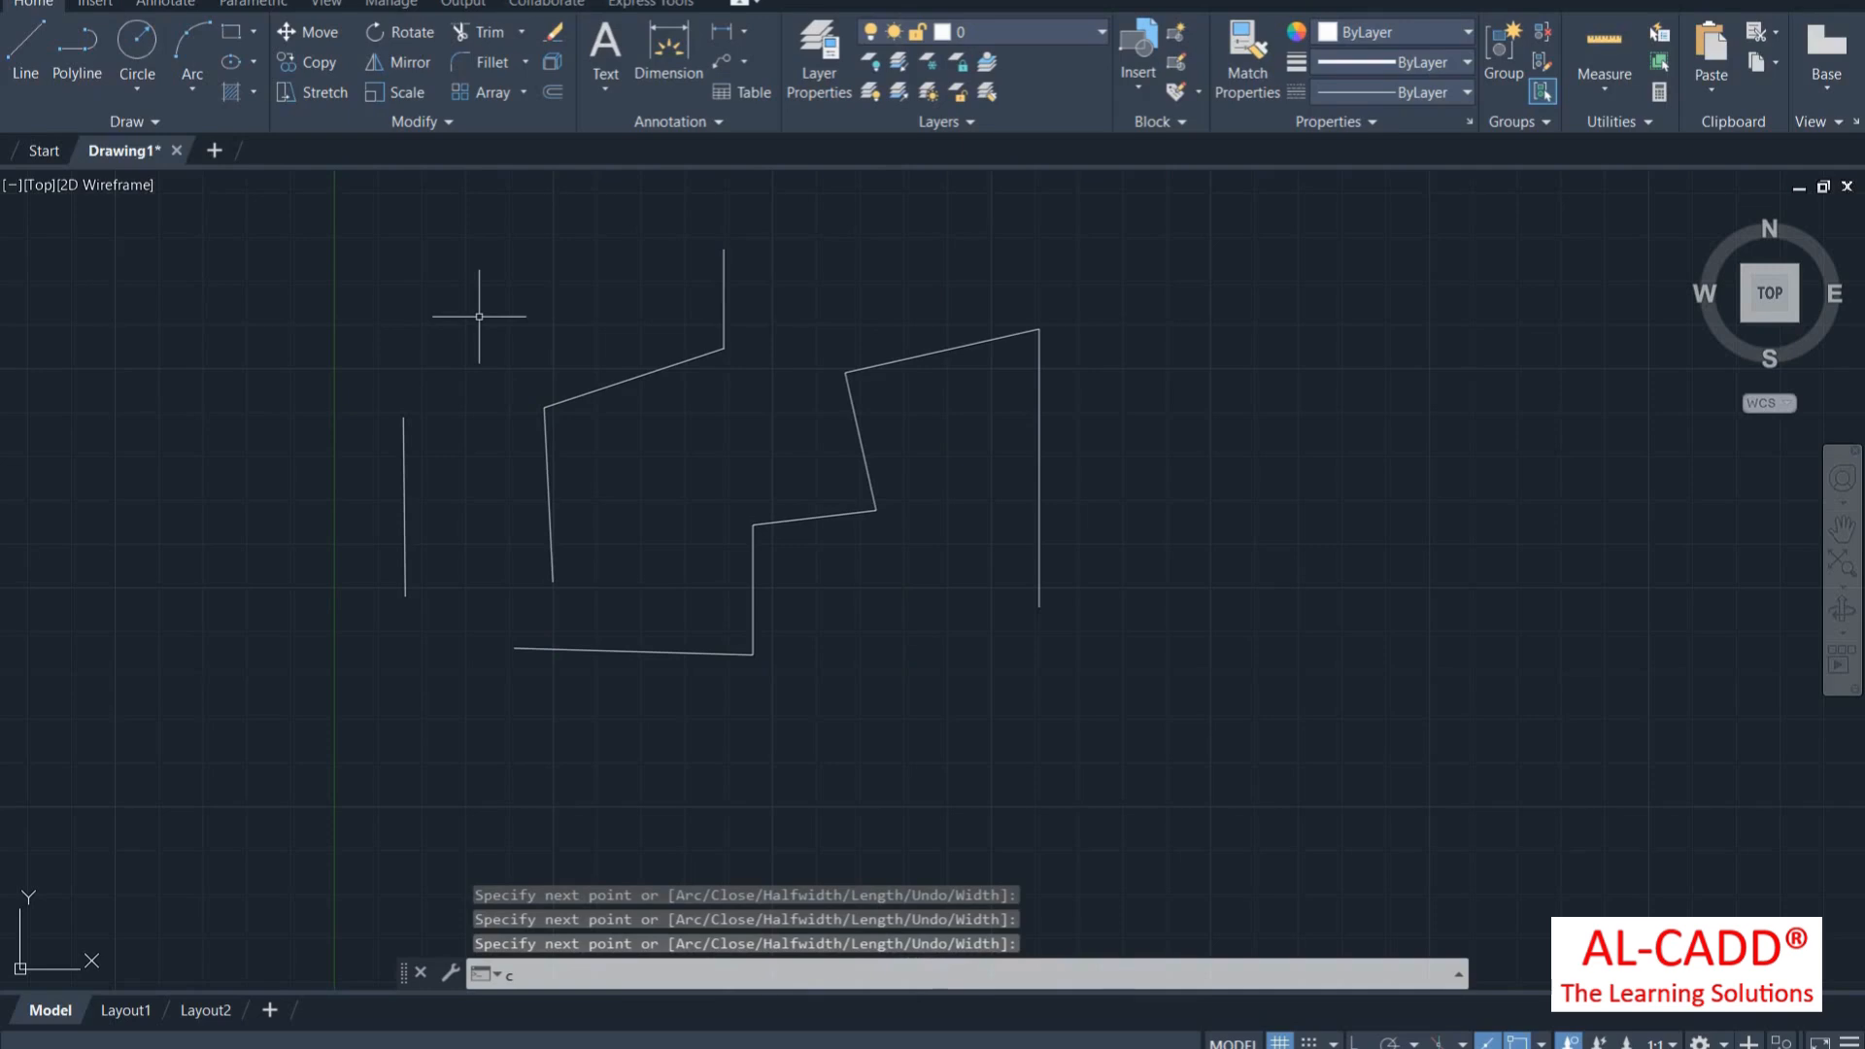
pyautogui.press('Return')
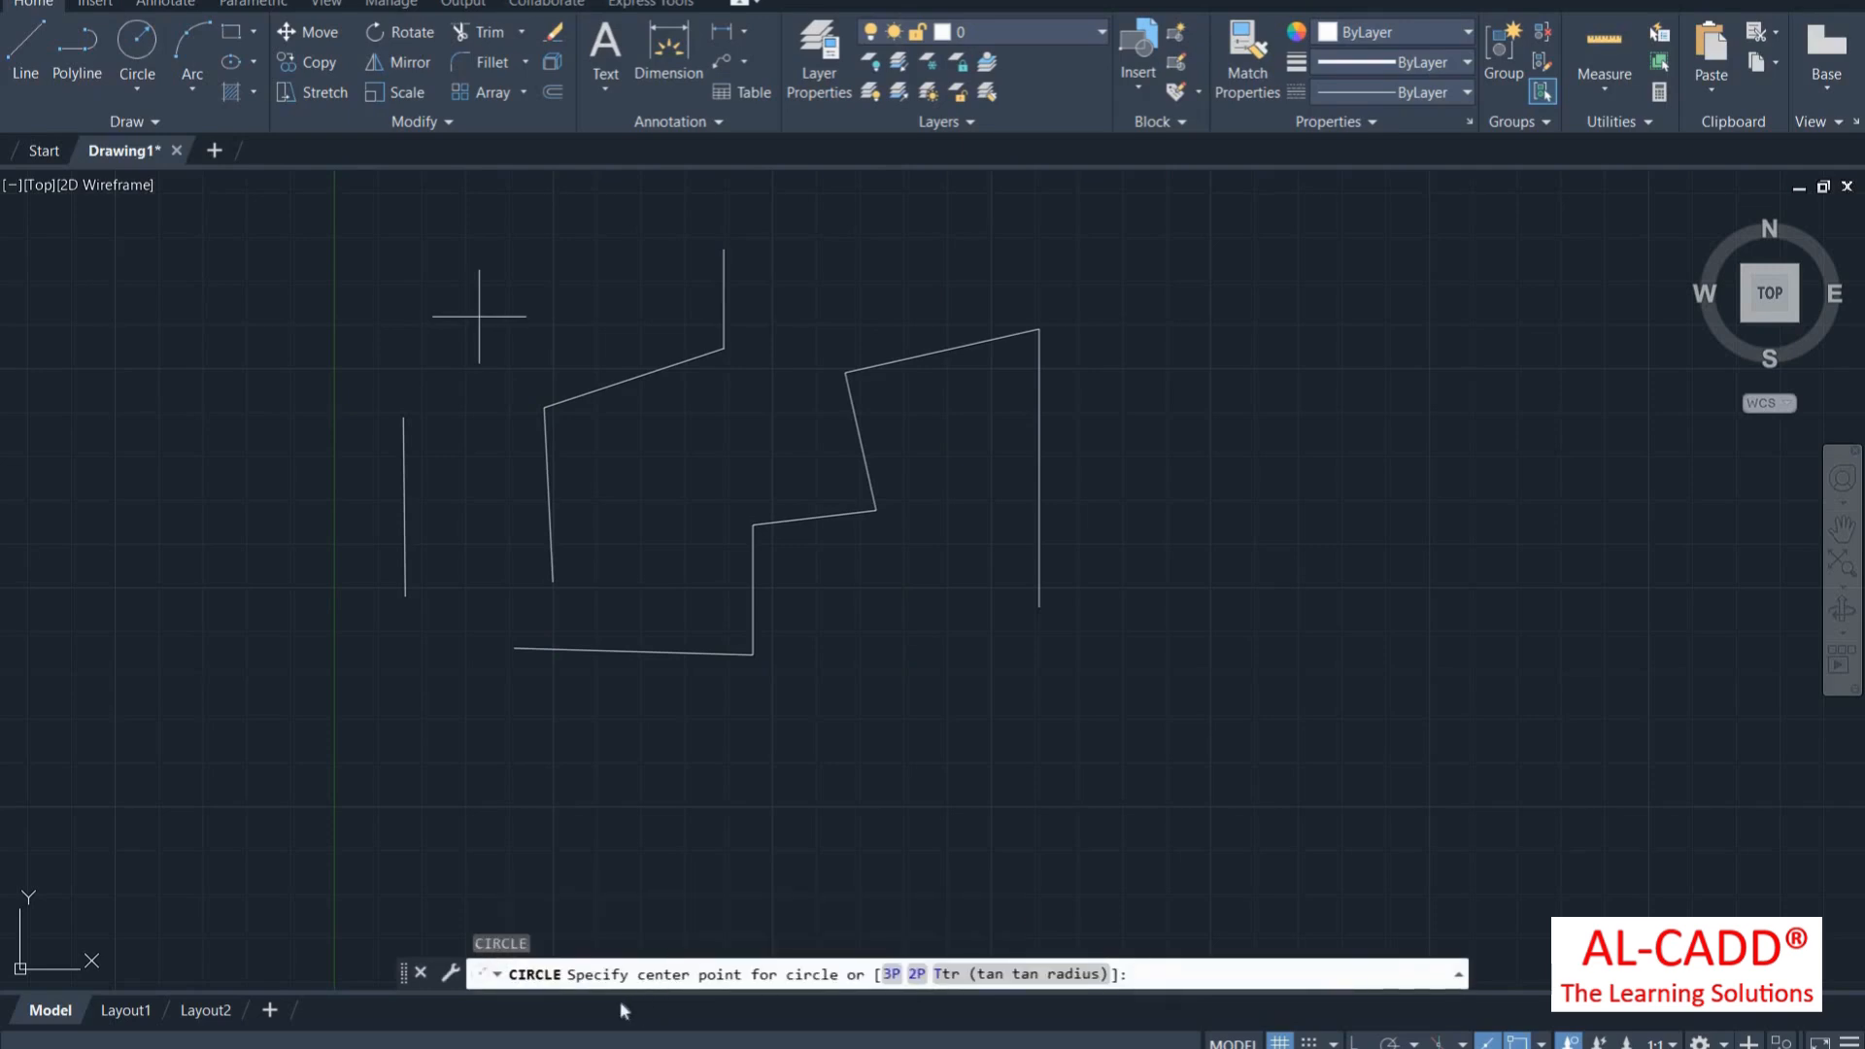
pyautogui.click(137, 87)
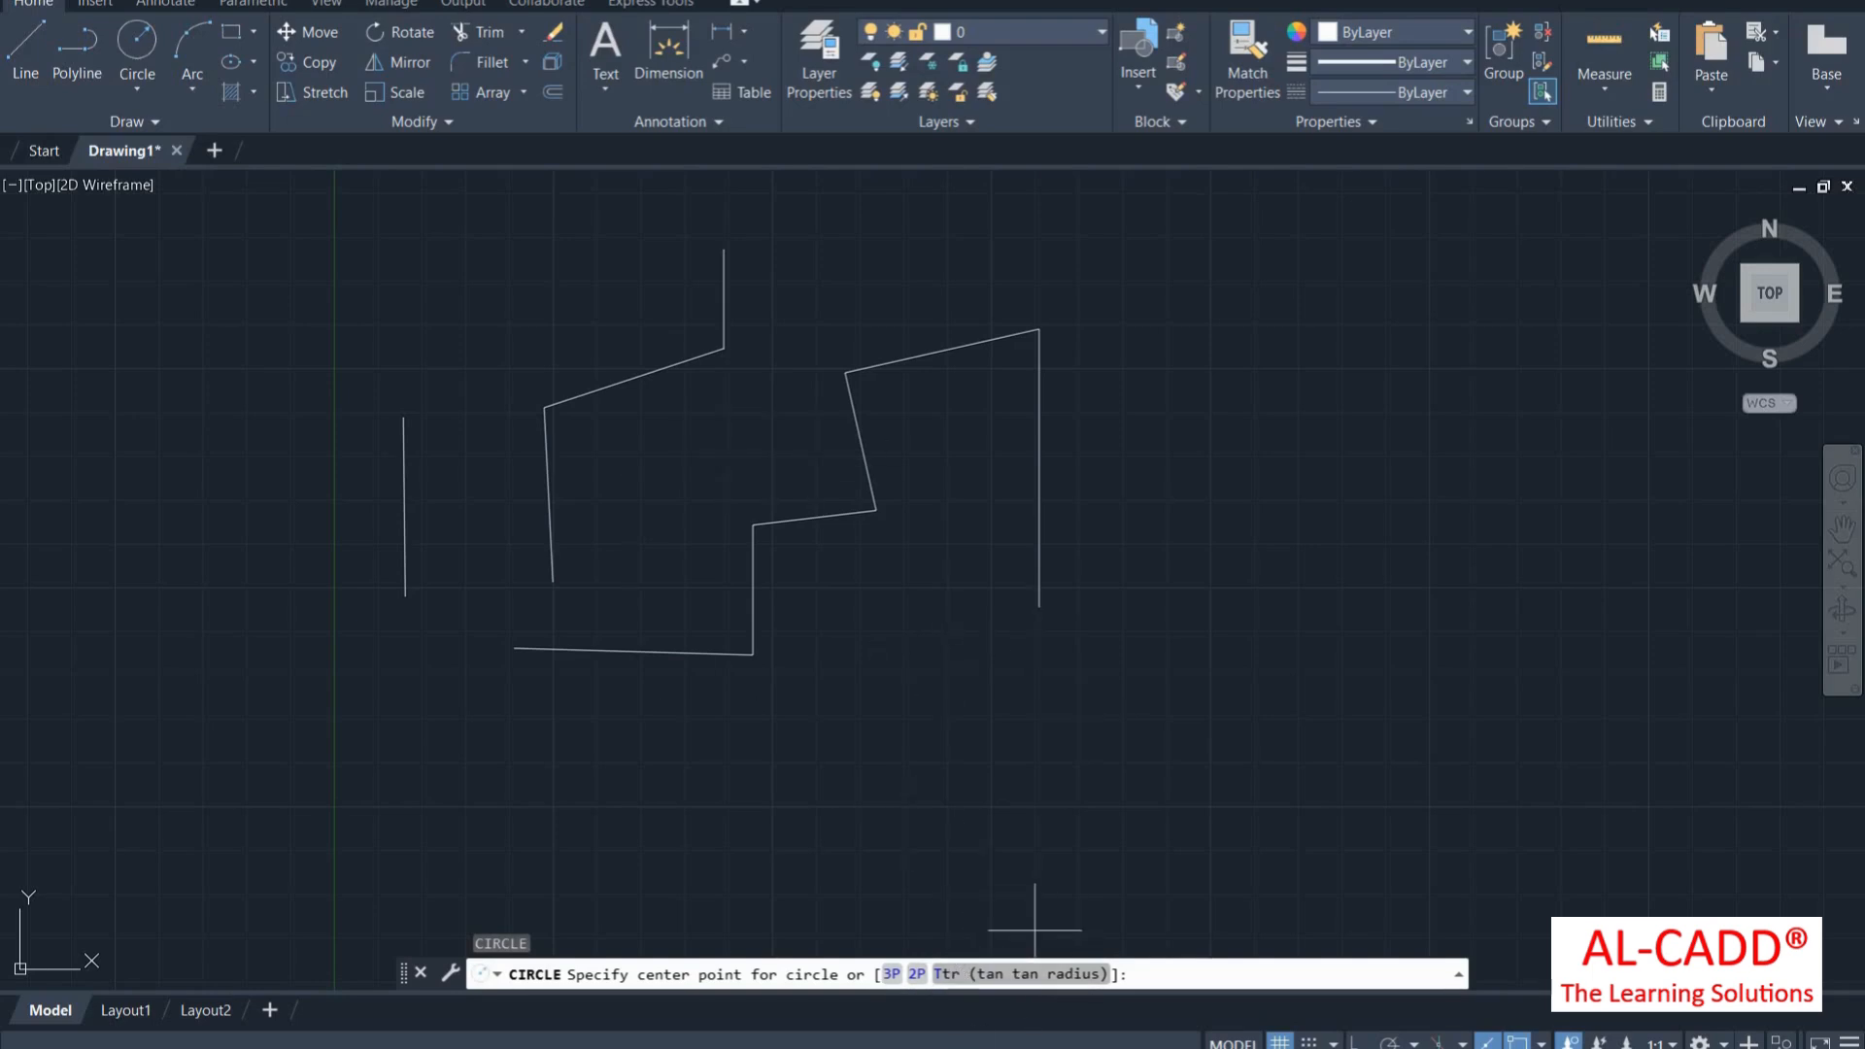
pyautogui.rightClick(917, 520)
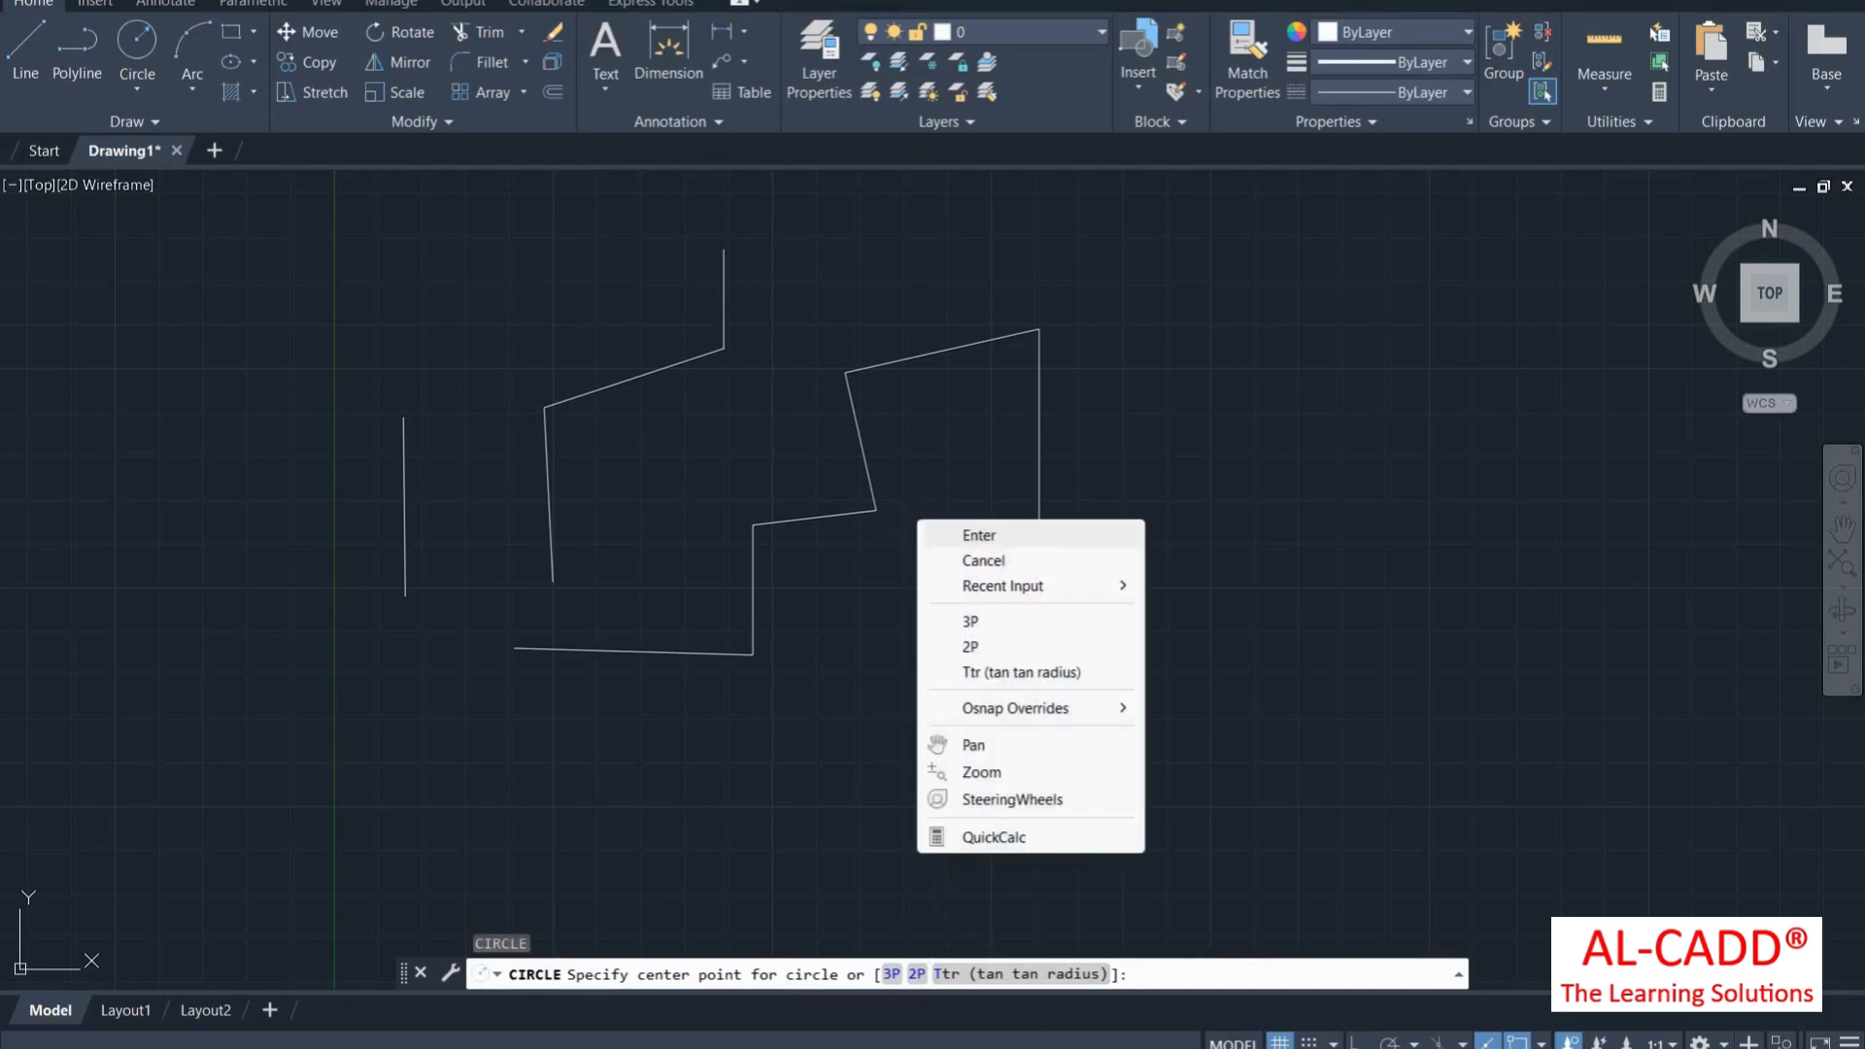
pyautogui.click(979, 534)
pyautogui.rightClick(775, 403)
pyautogui.click(843, 452)
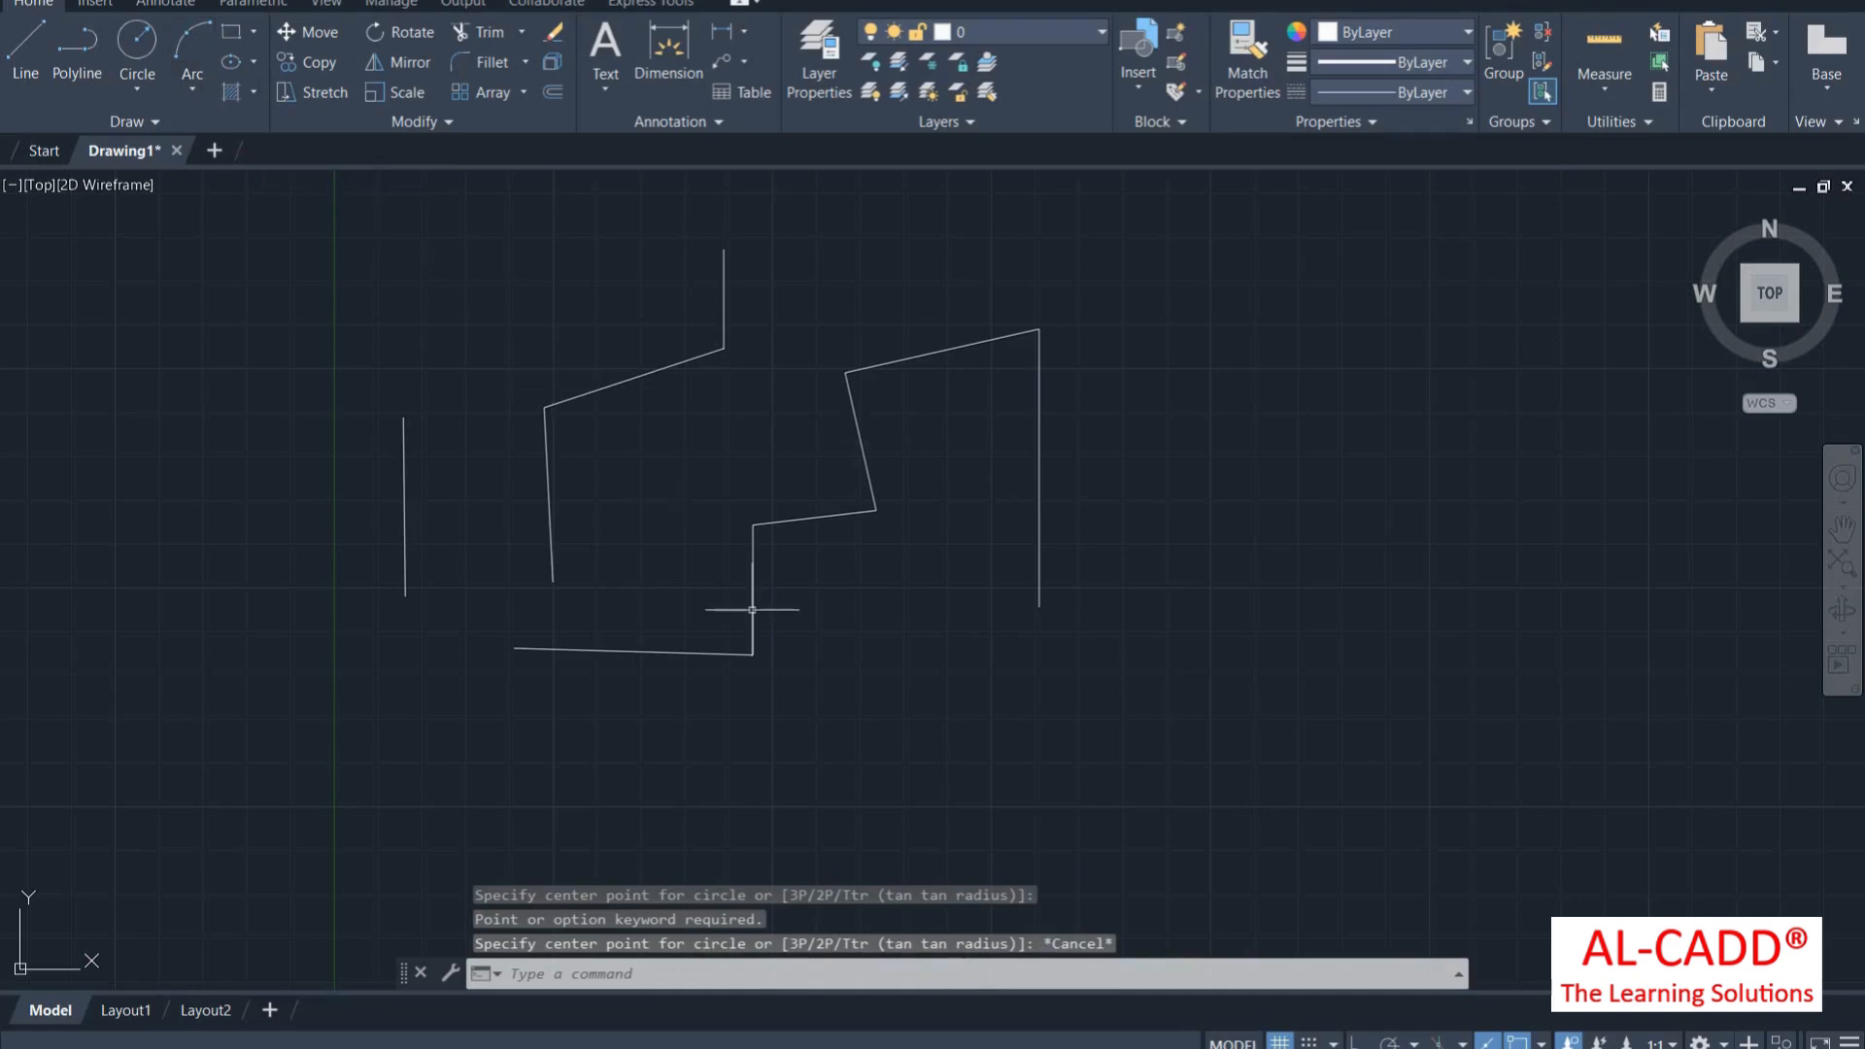
# Draw a center-based arc centered on the lower end of the zigzag's long vertical segment, ending on that segment above the center
pyautogui.write('aRC')
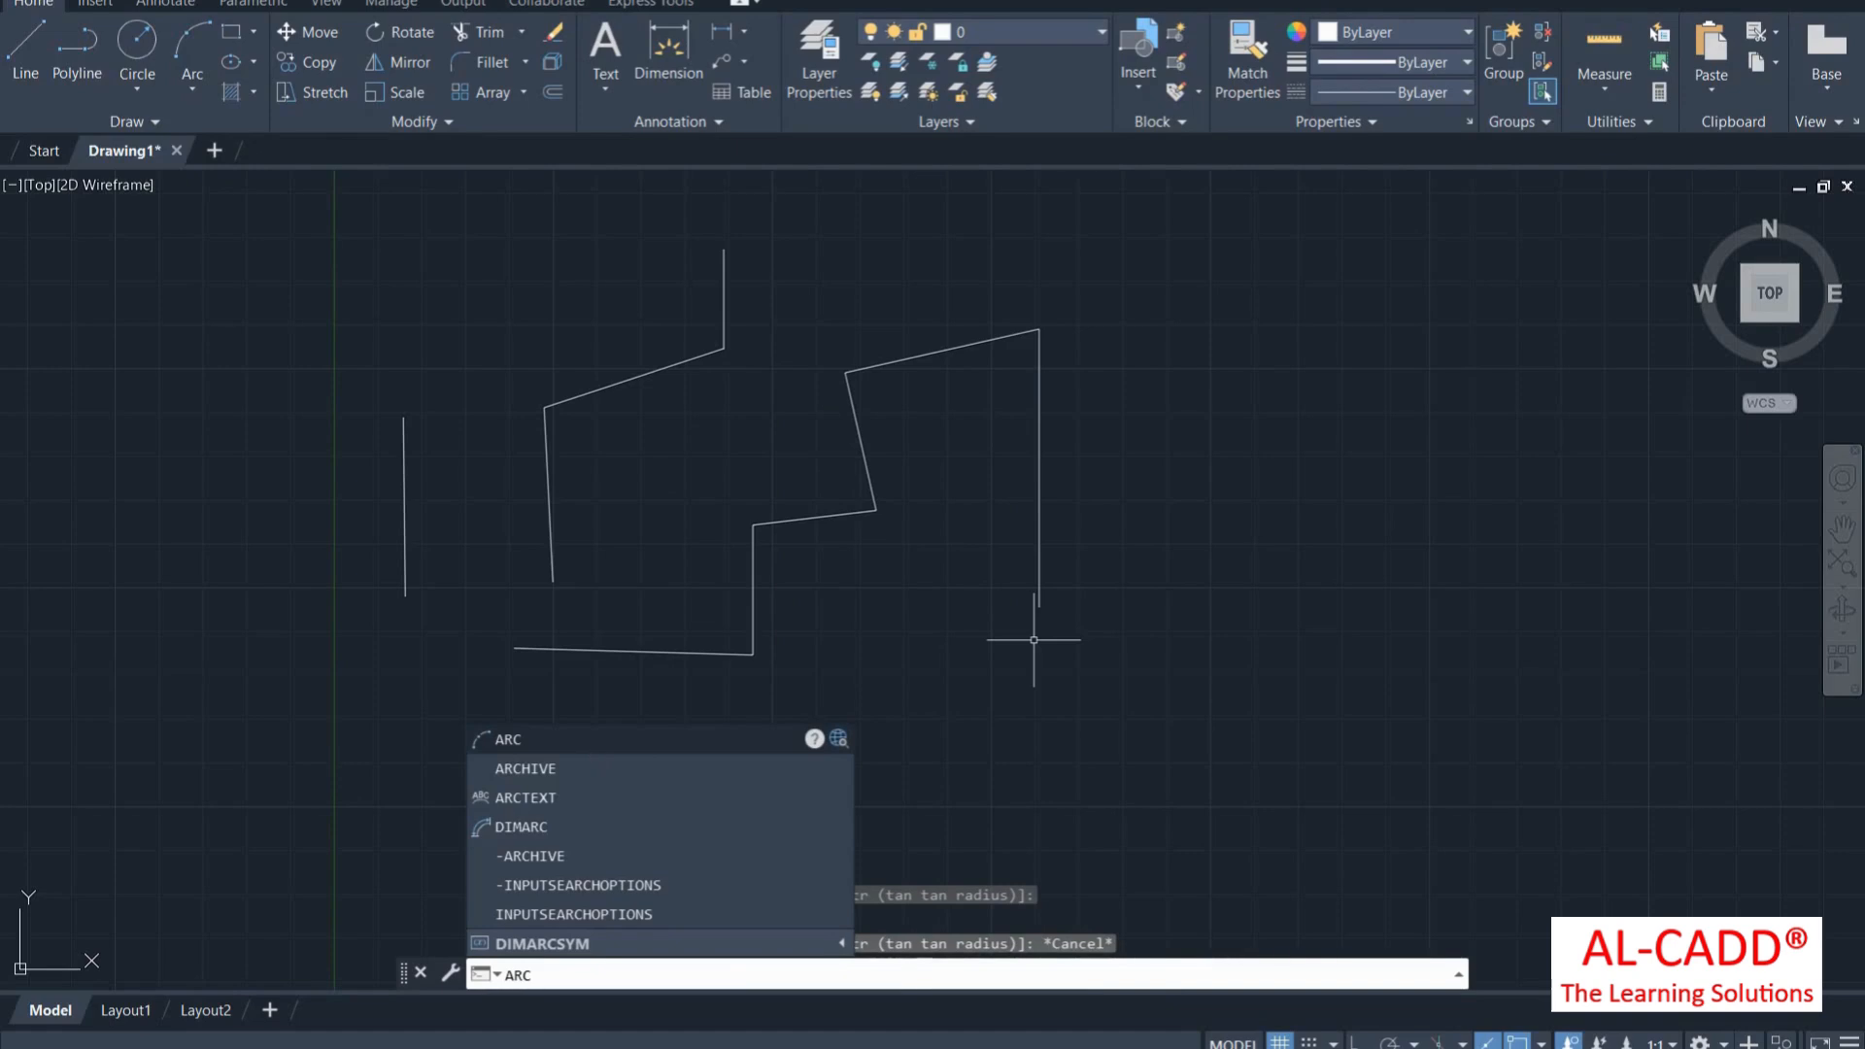
pyautogui.press('Return')
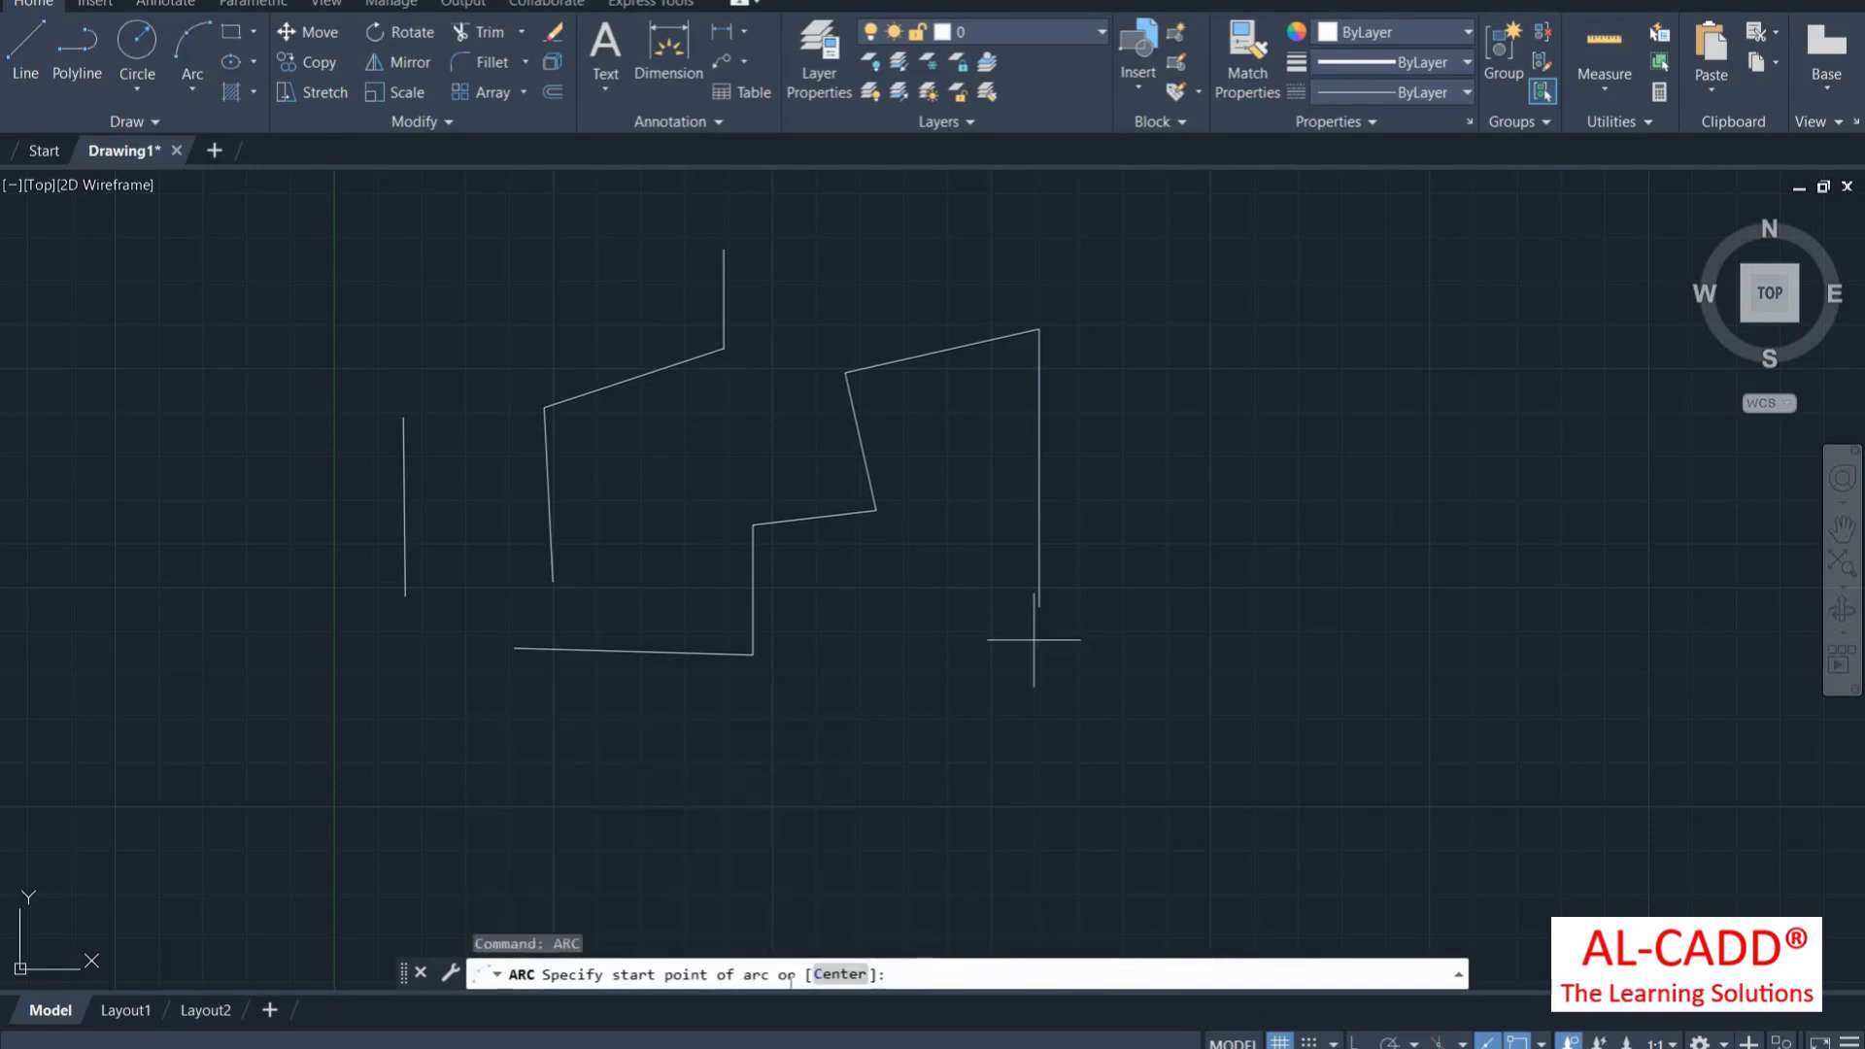
pyautogui.click(839, 973)
pyautogui.click(1039, 607)
pyautogui.click(1038, 602)
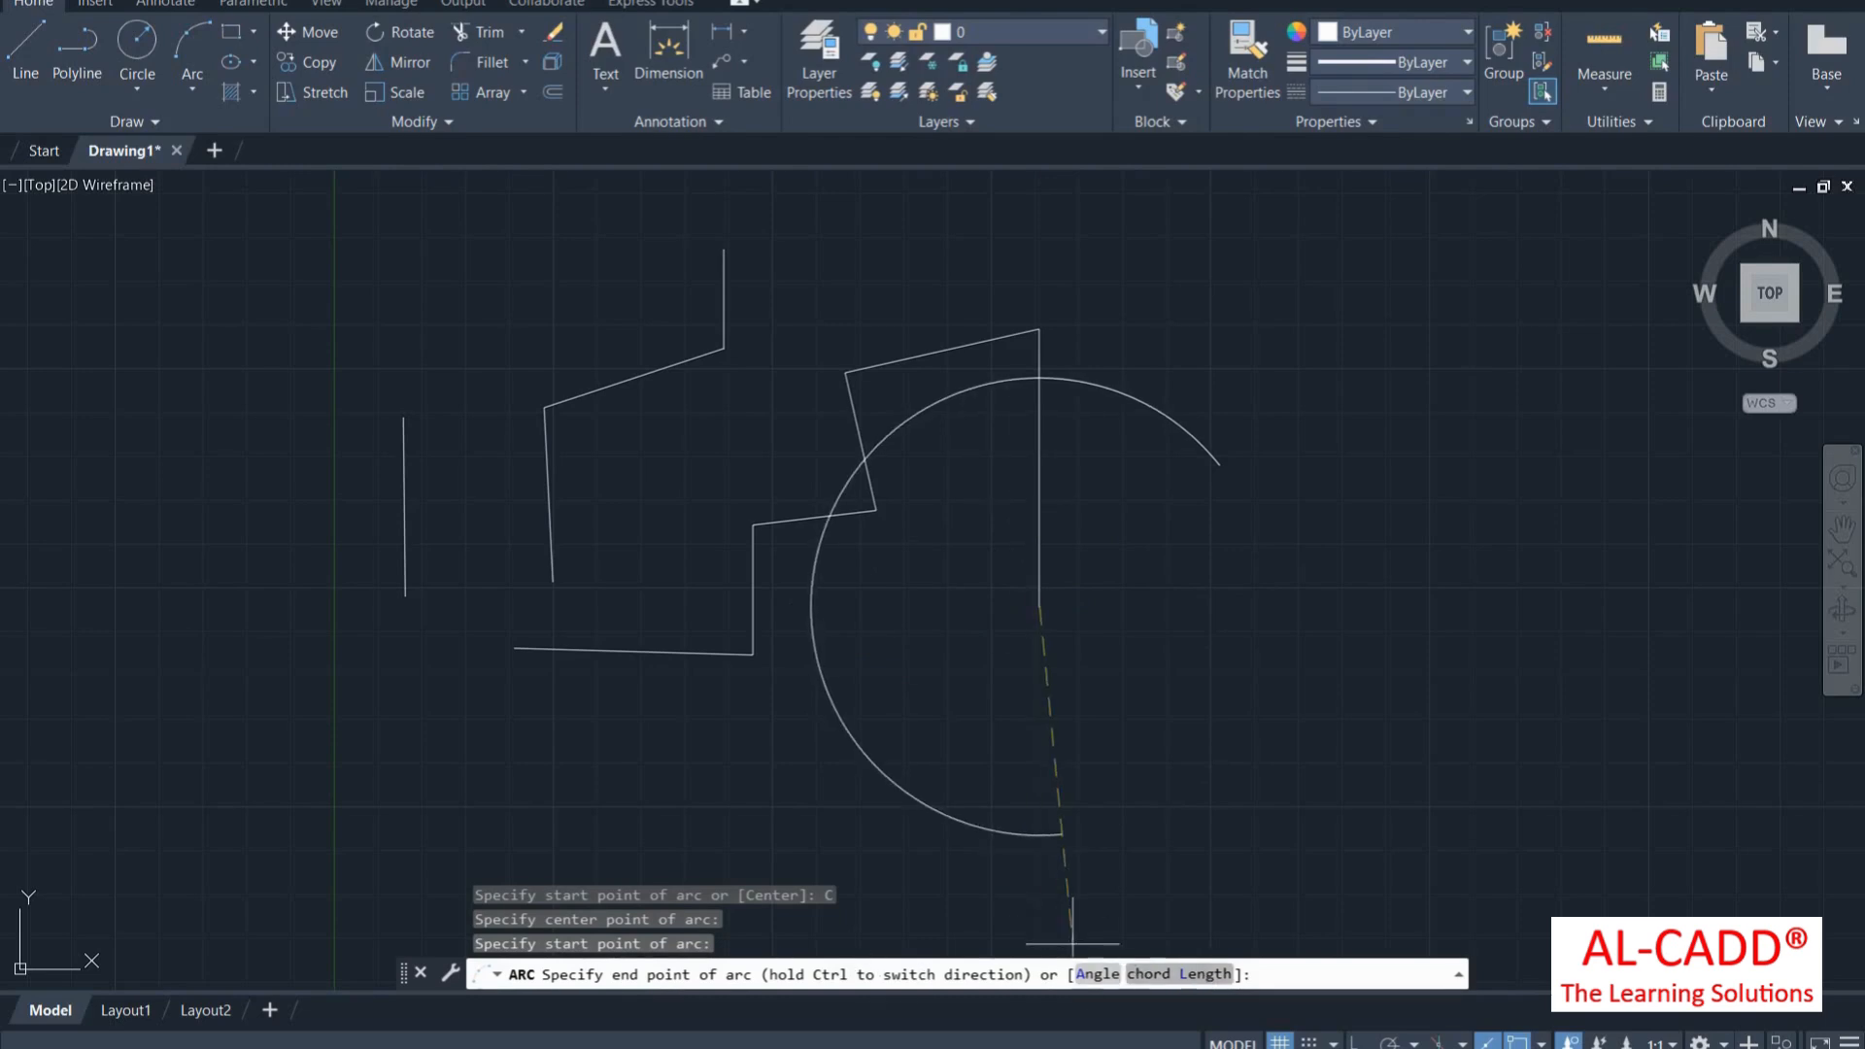
pyautogui.click(1039, 372)
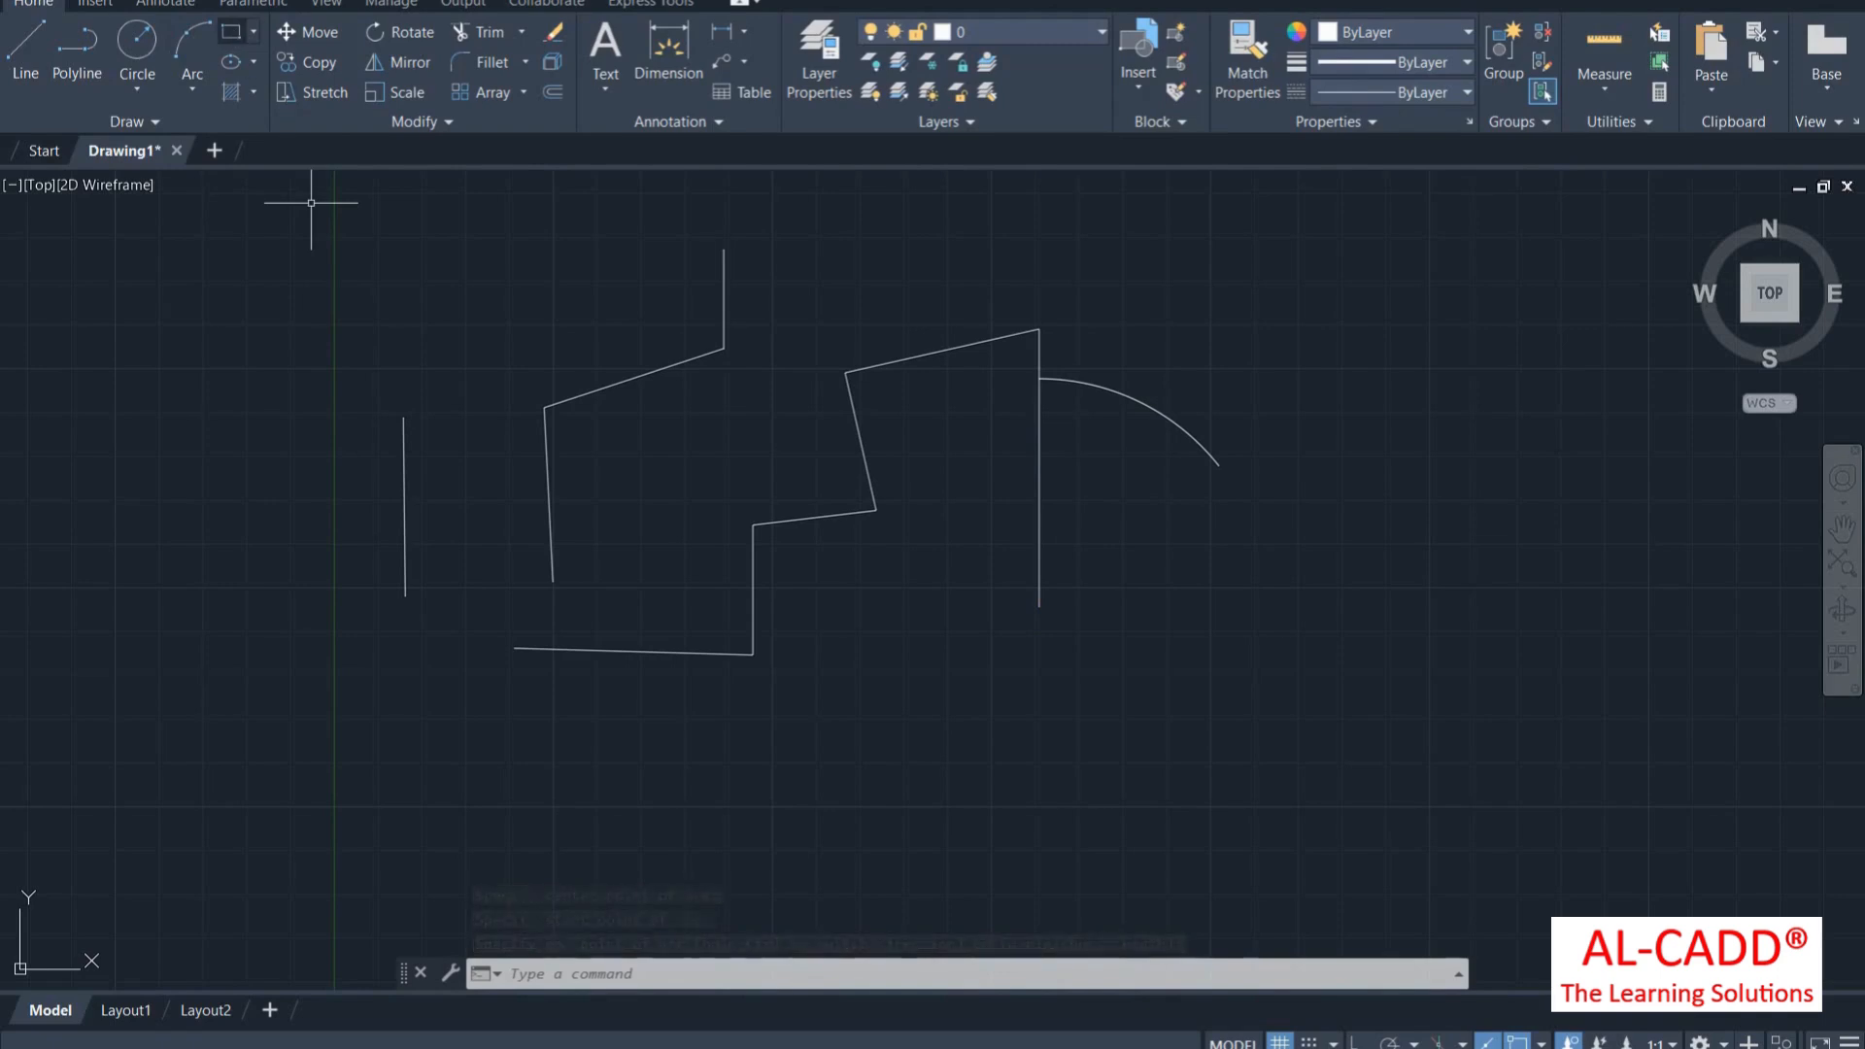
# Draw a narrow upright rectangle by two opposite corners below the middle of the zigzag polyline
pyautogui.write('re')
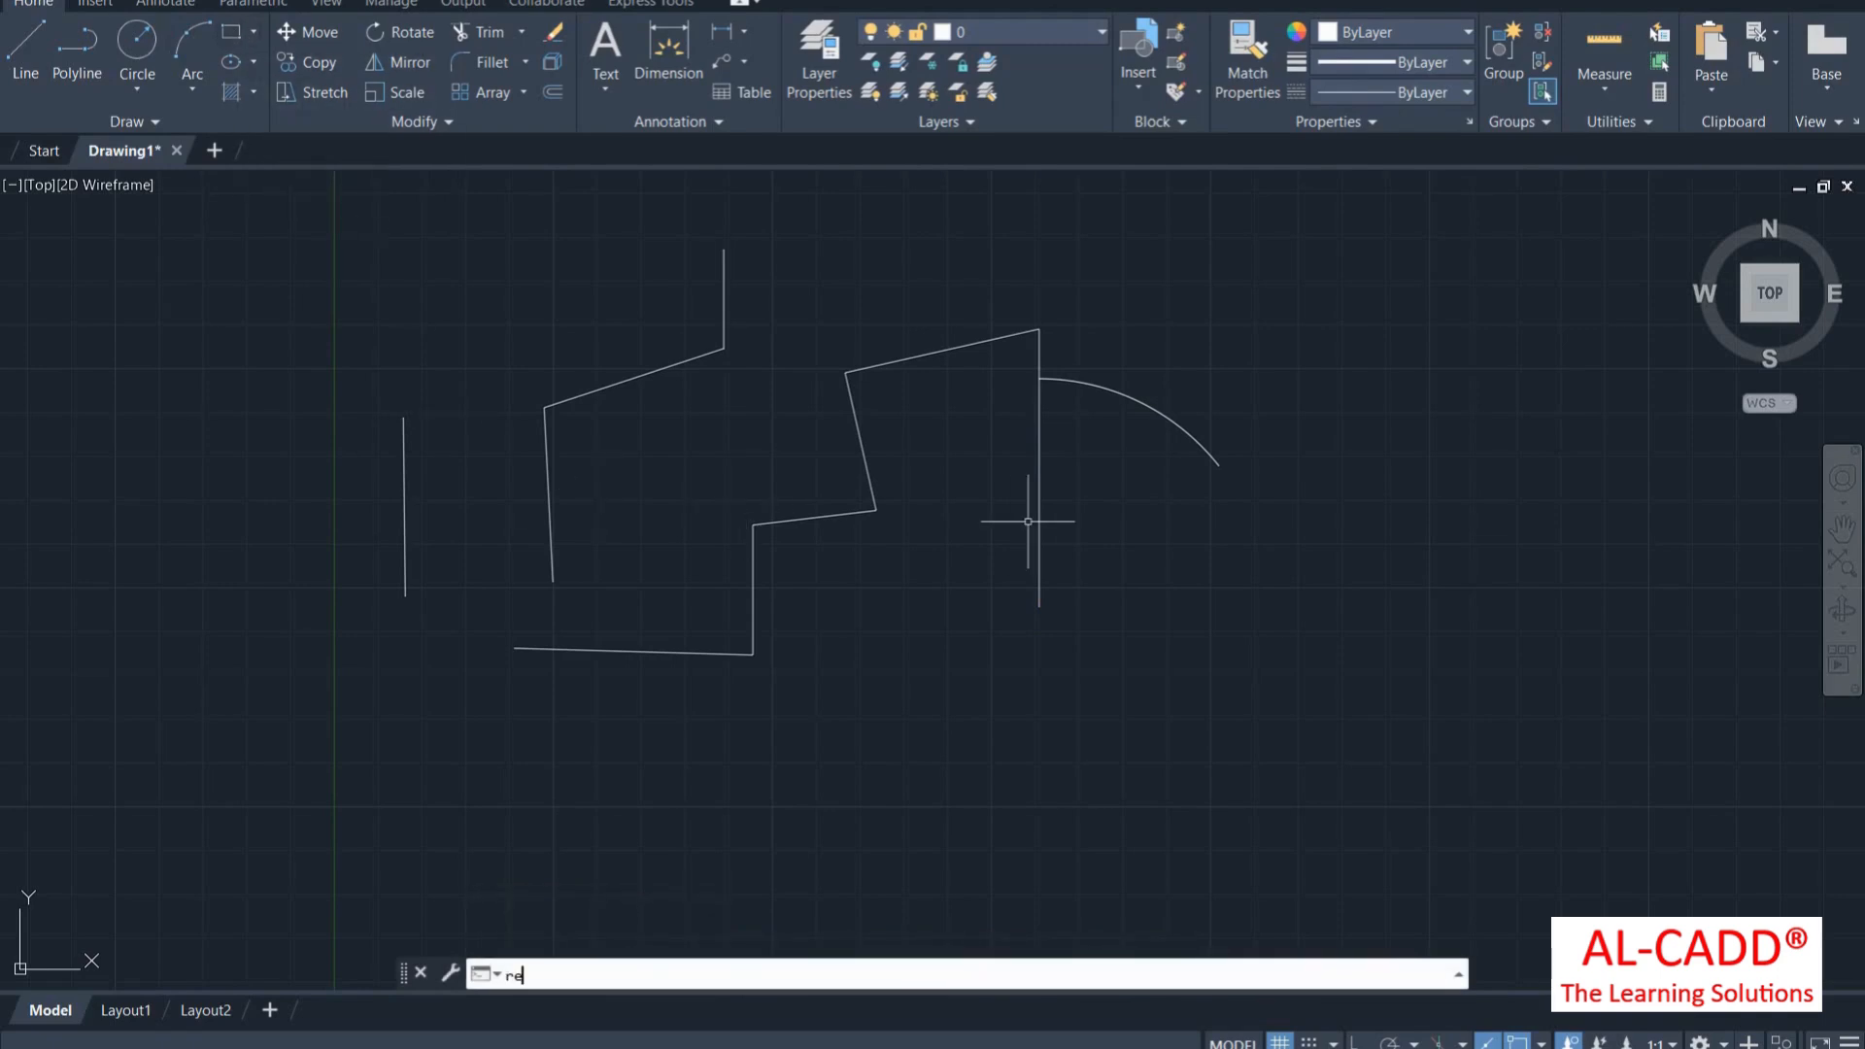
pyautogui.write('c')
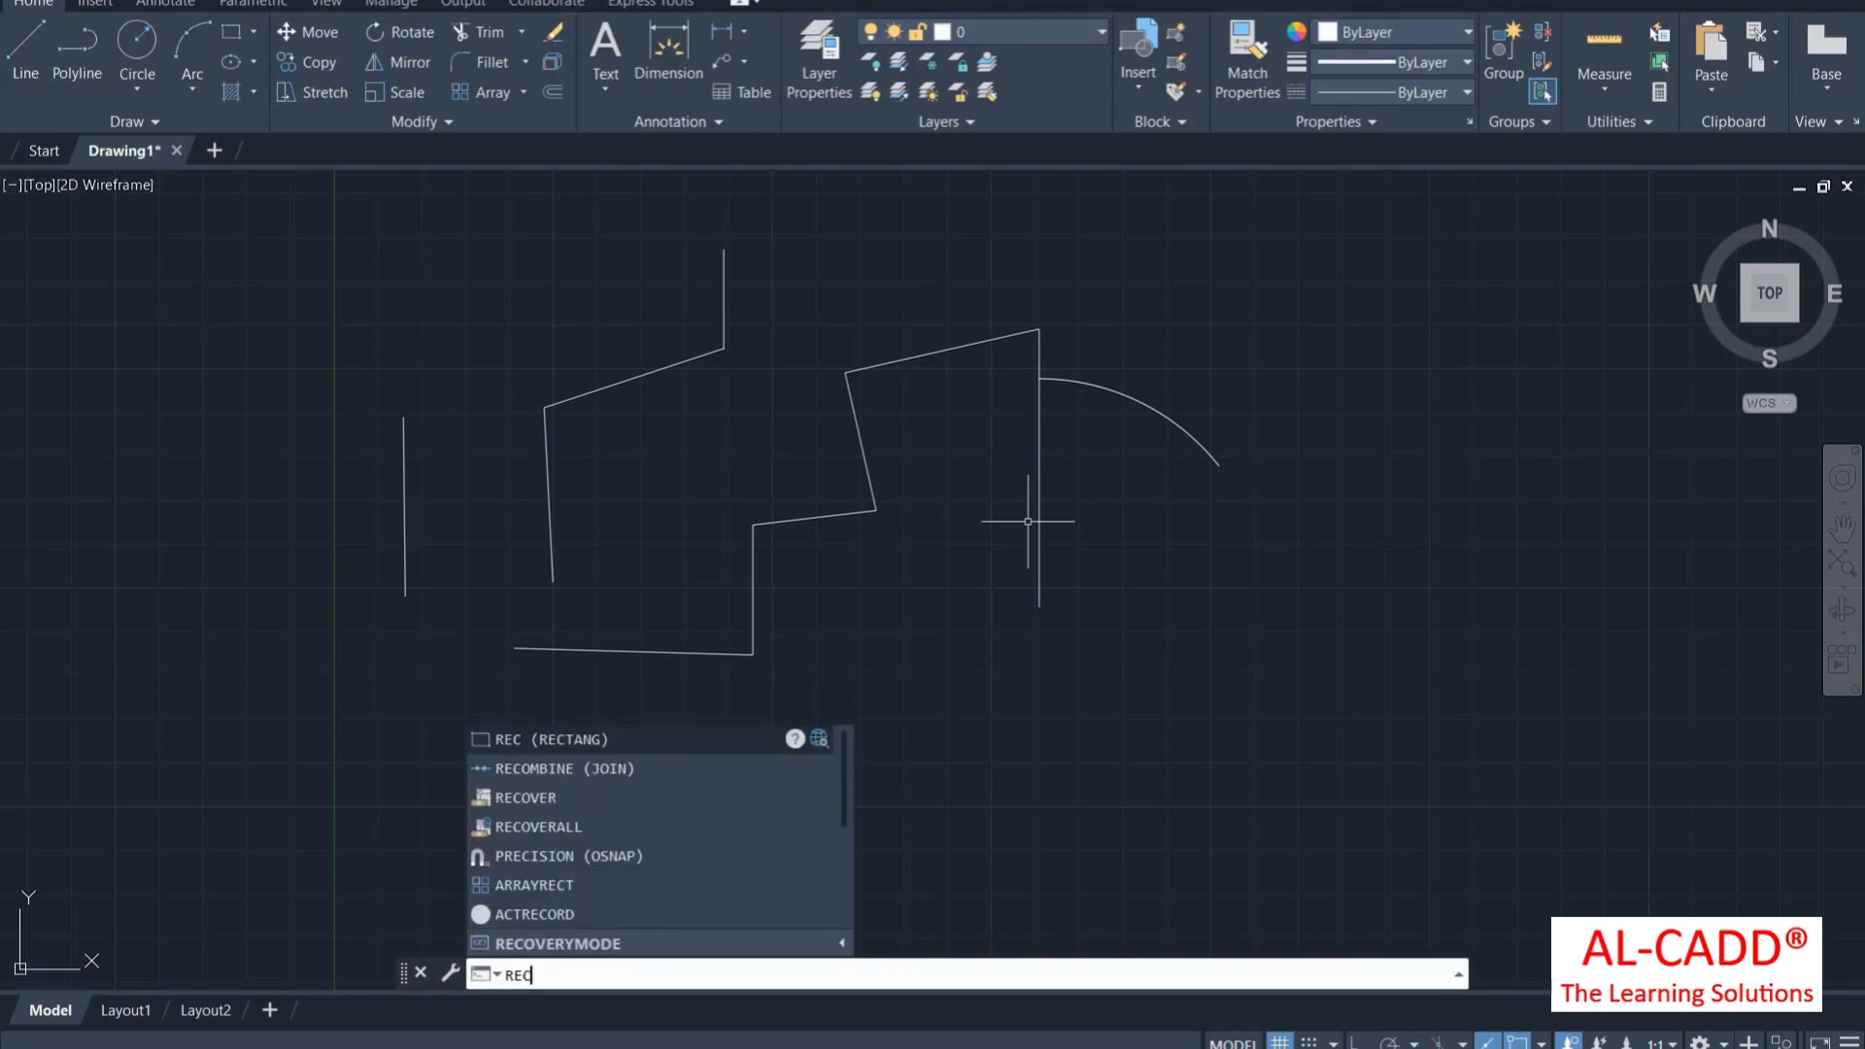
pyautogui.click(533, 742)
pyautogui.click(879, 629)
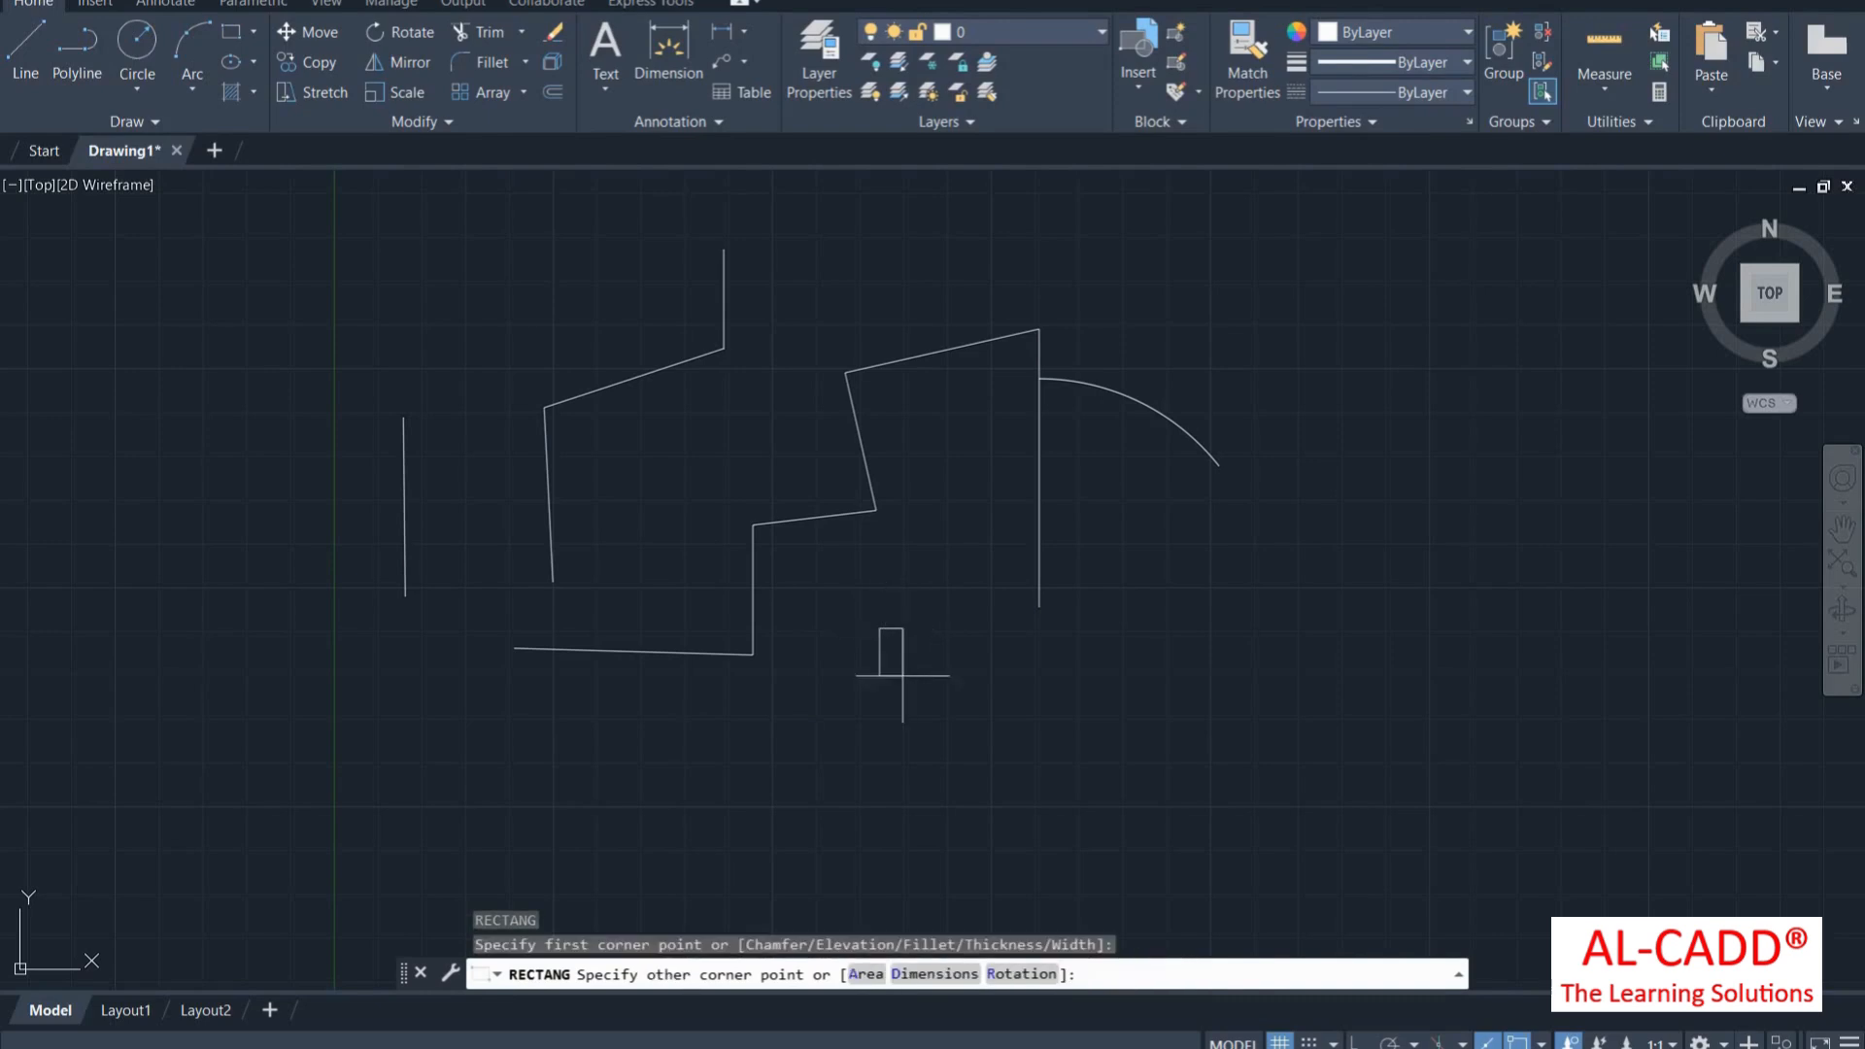
pyautogui.click(939, 780)
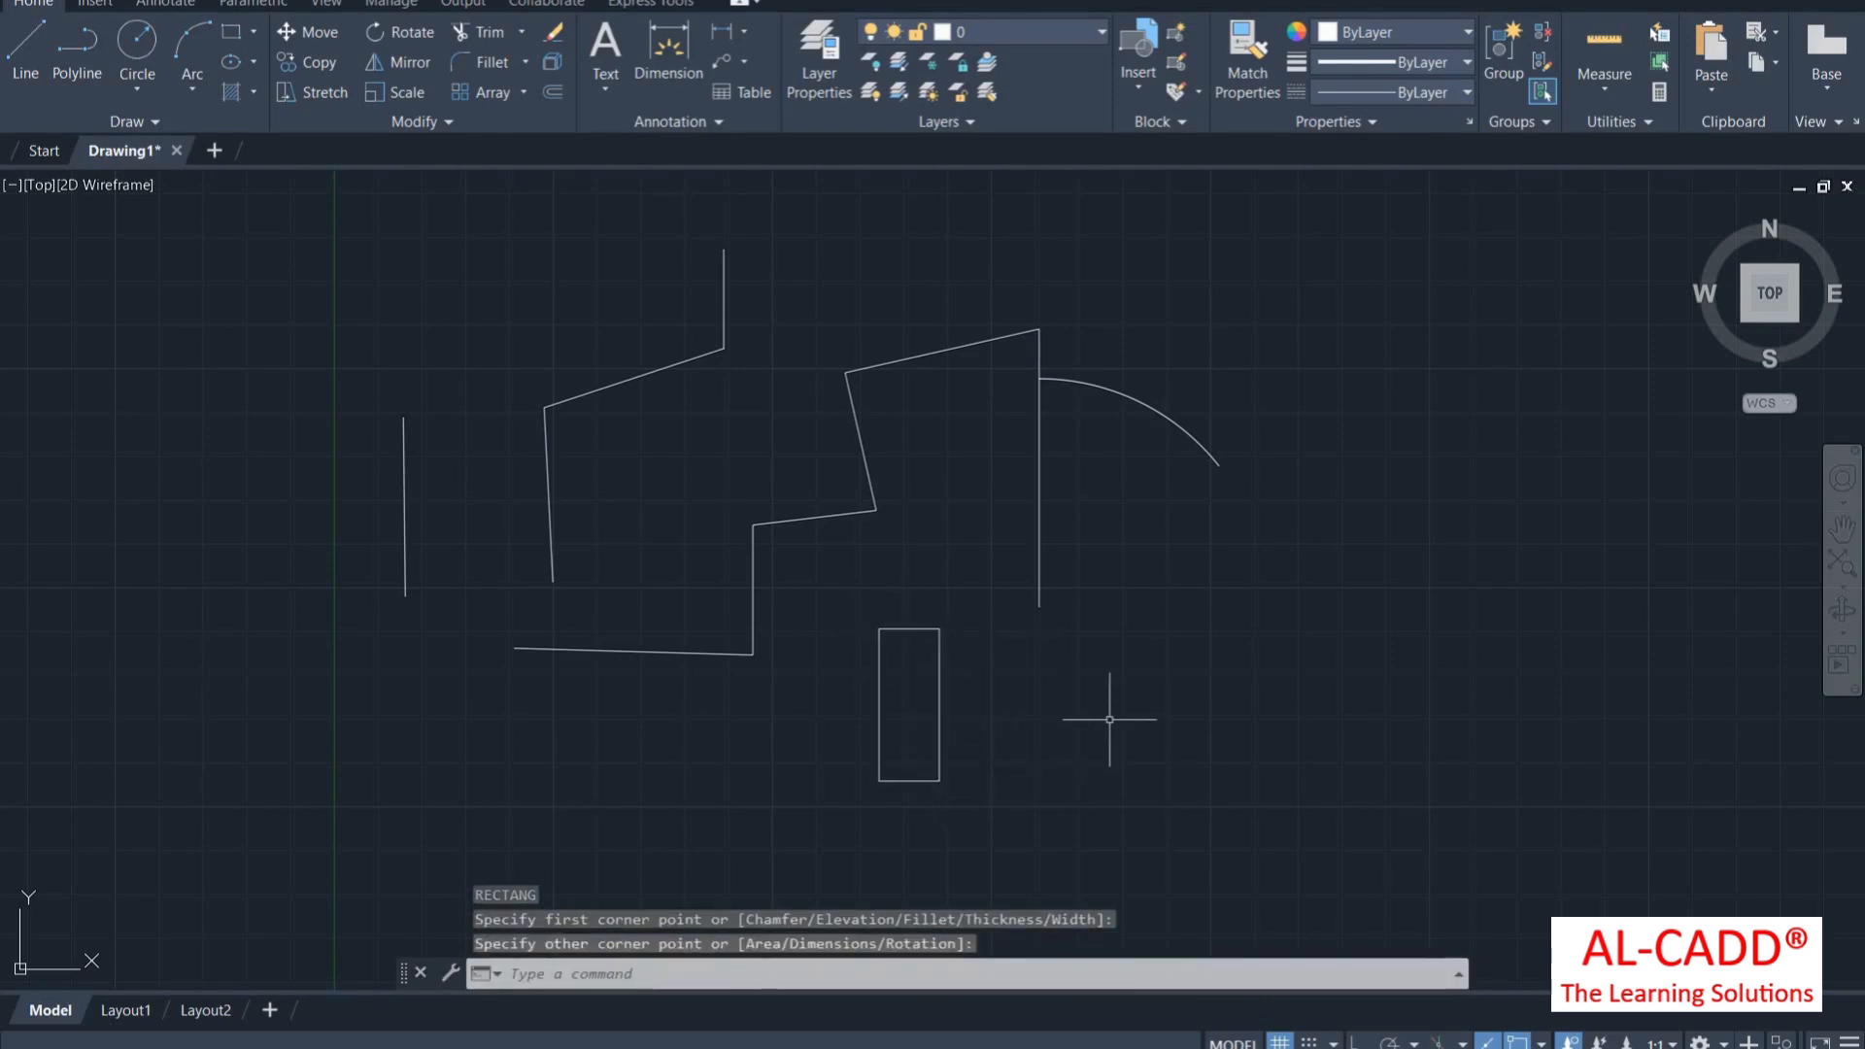
# Draw a second rectangle beside the first using the Dimensions option, with length 25 and width 30
pyautogui.write('rec')
pyautogui.press('Return')
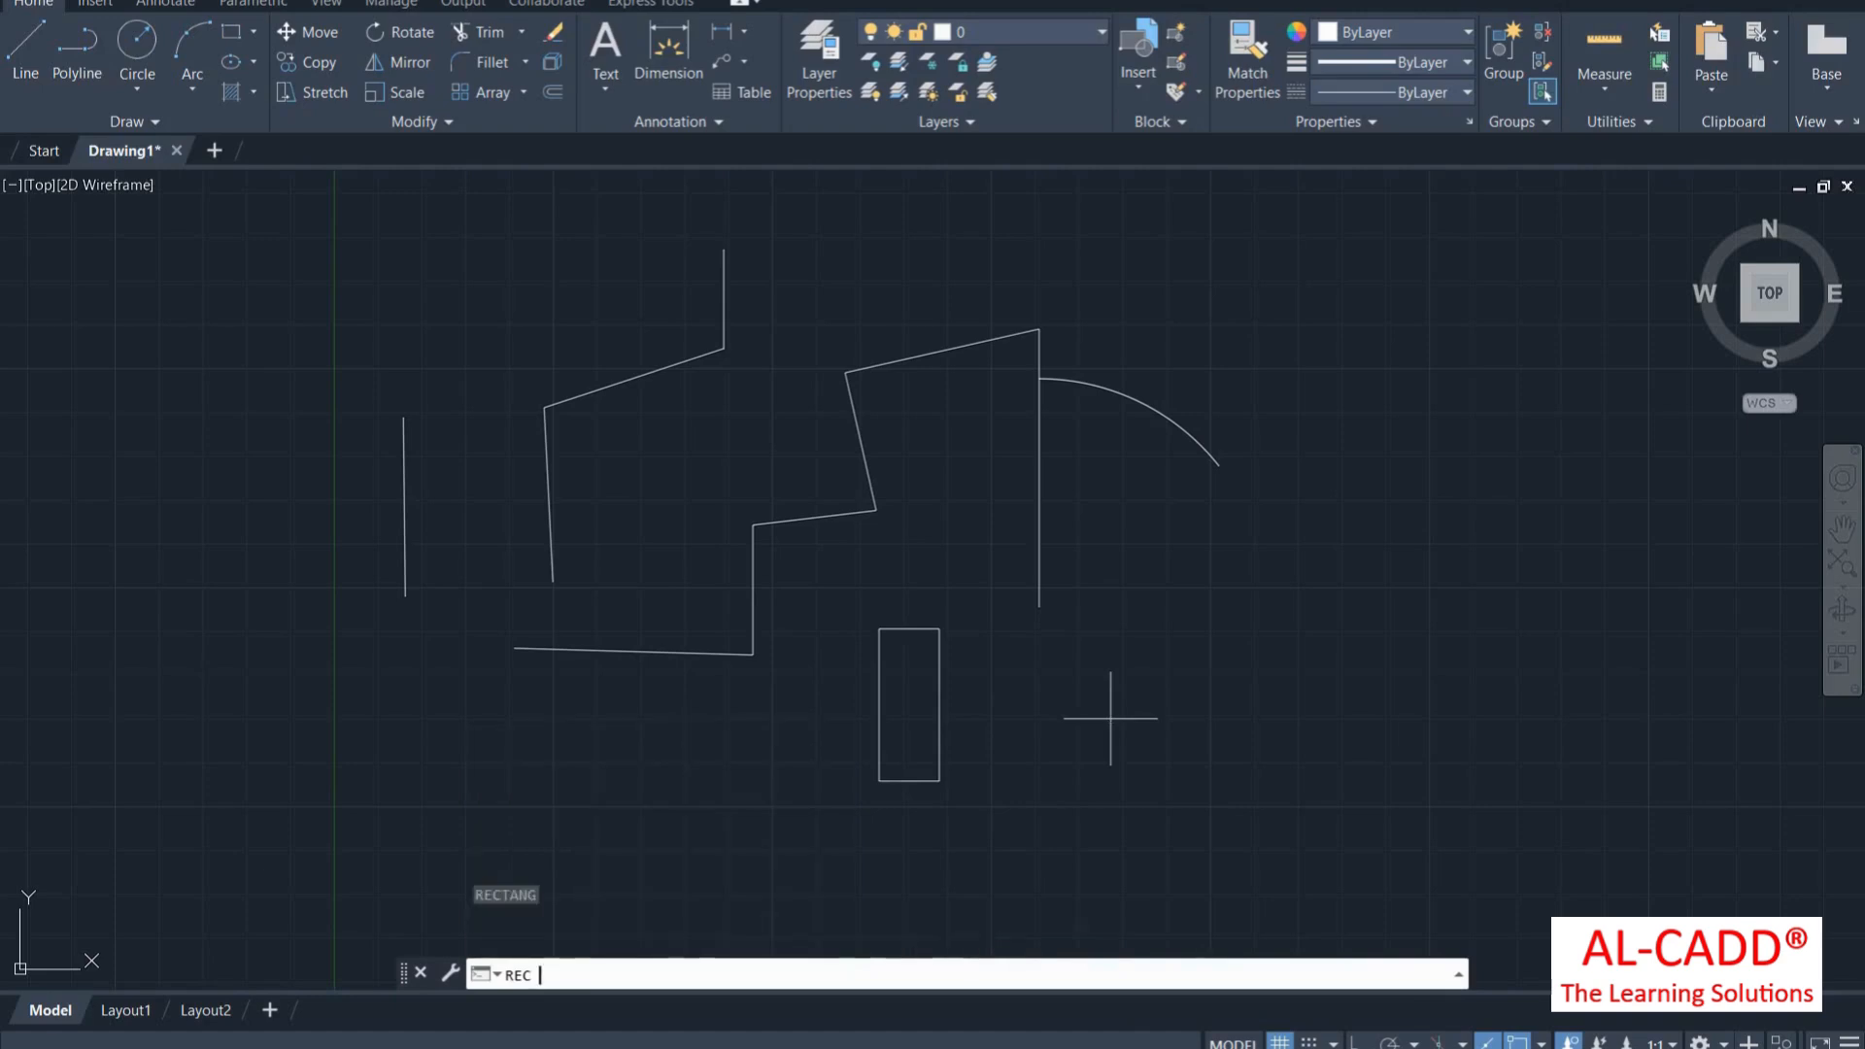
pyautogui.click(1106, 598)
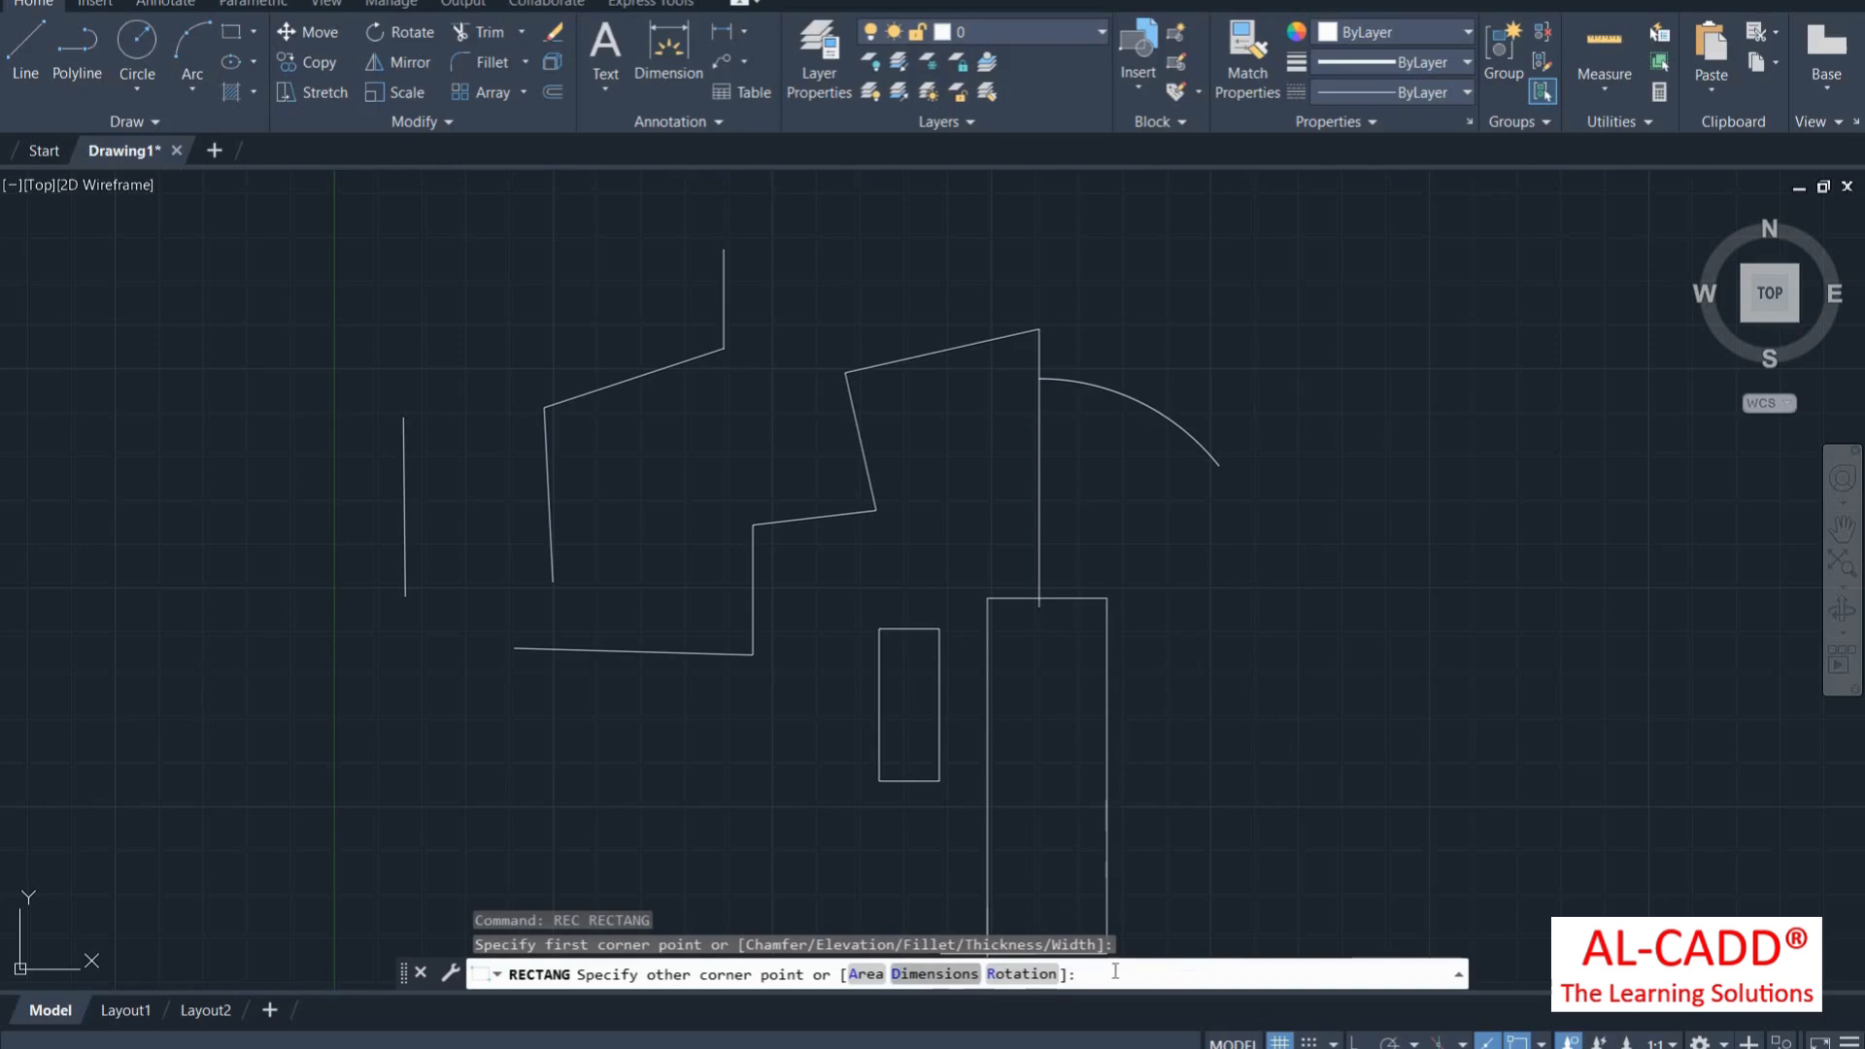
pyautogui.click(952, 974)
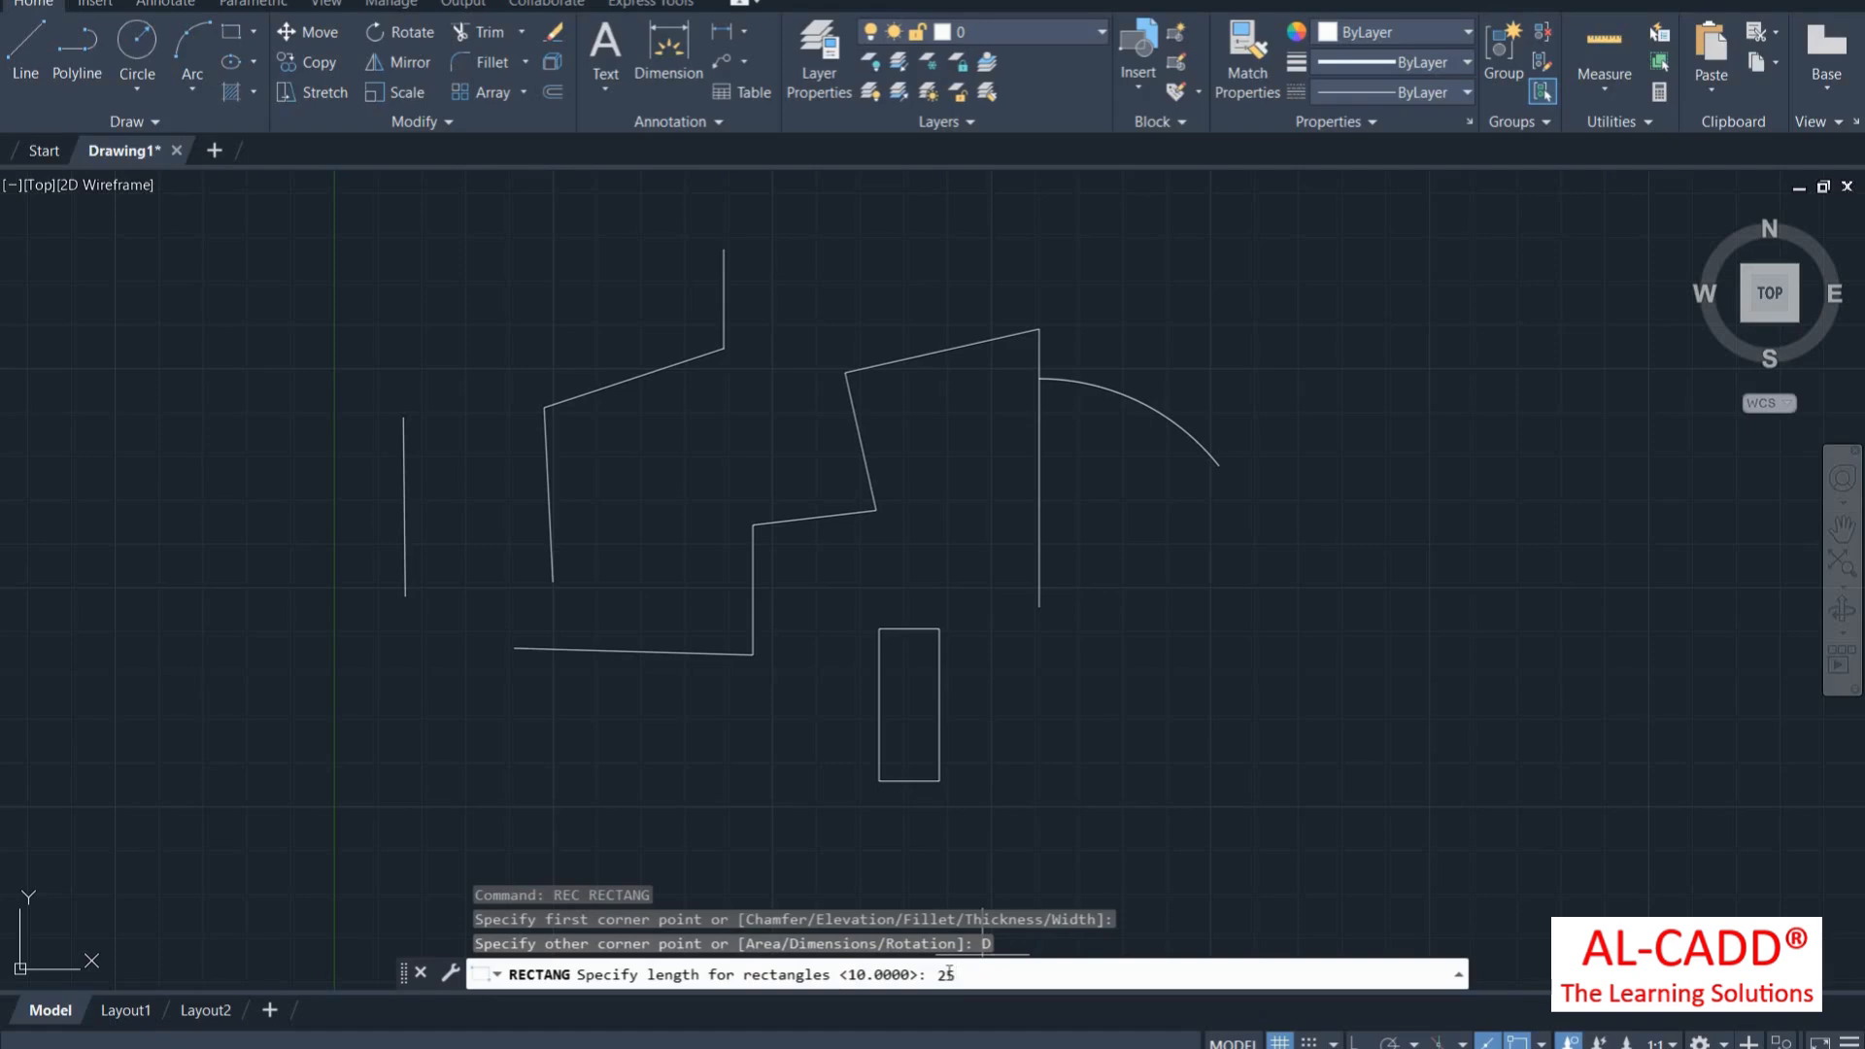
pyautogui.write('25')
pyautogui.press('Return')
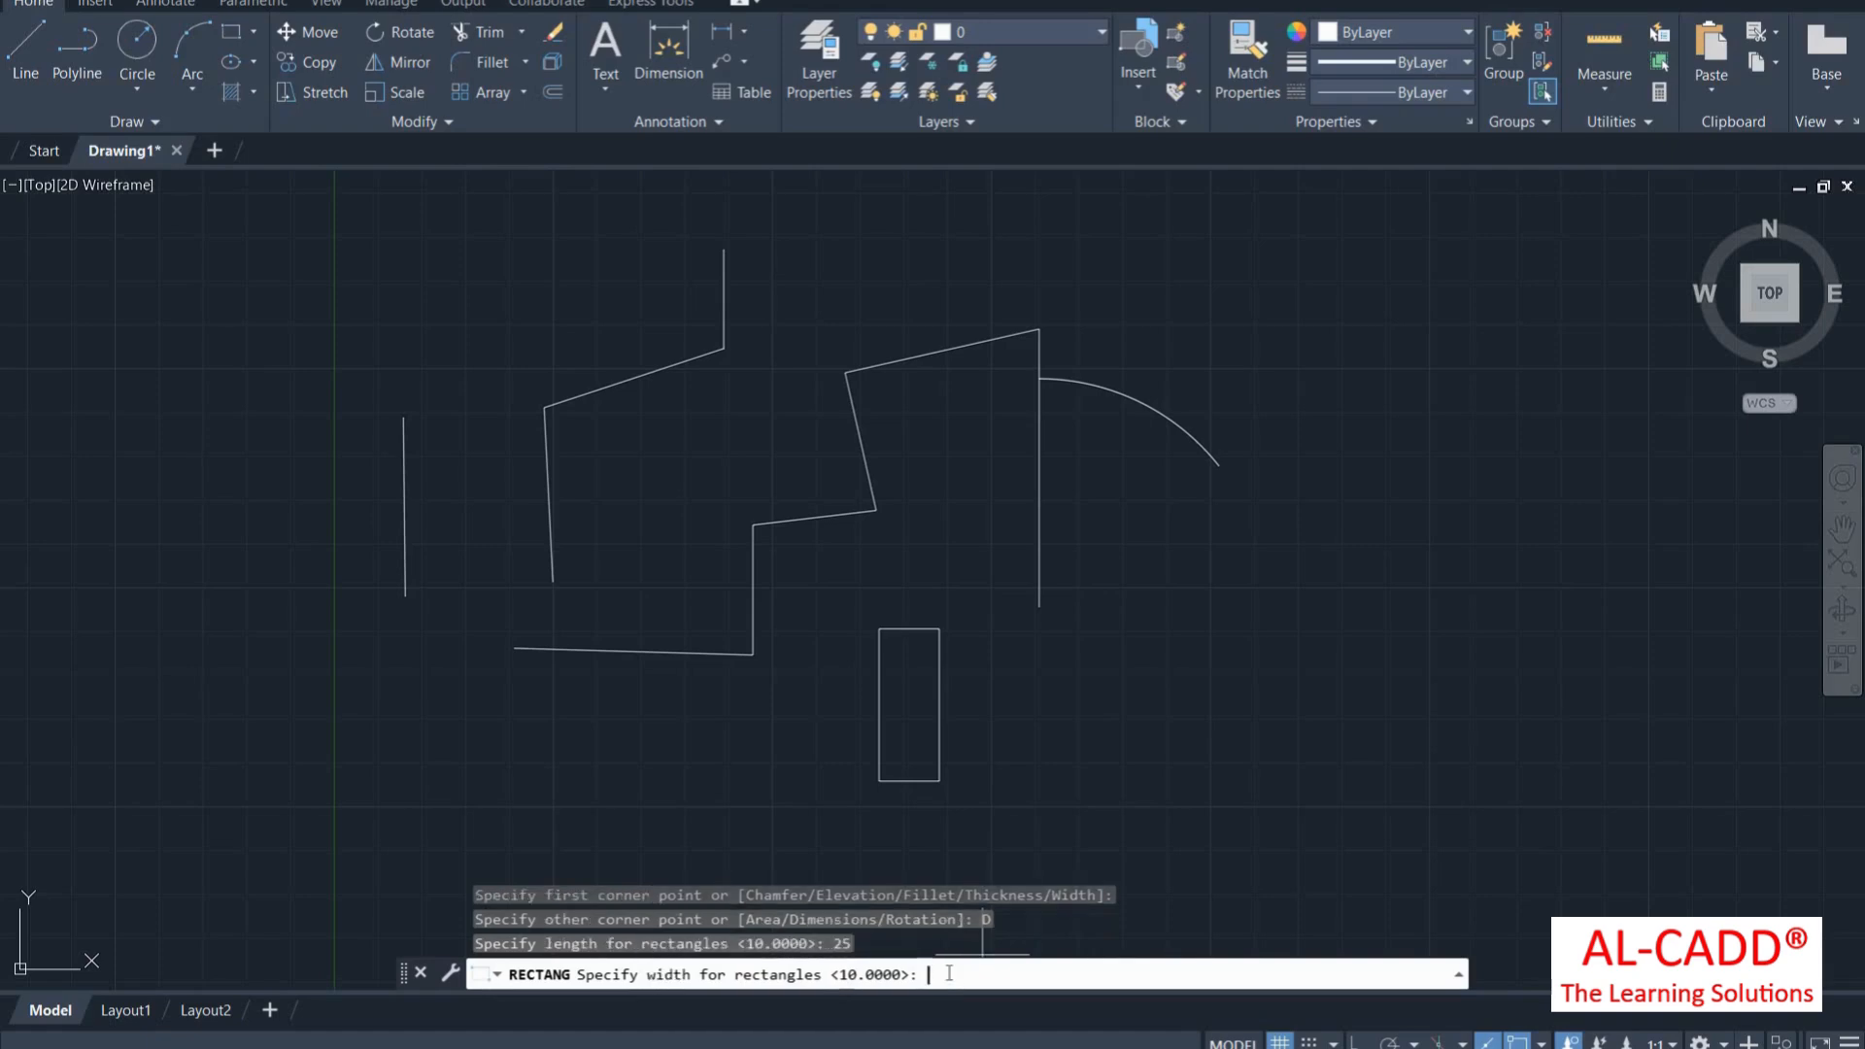
pyautogui.write('30')
pyautogui.press('Return')
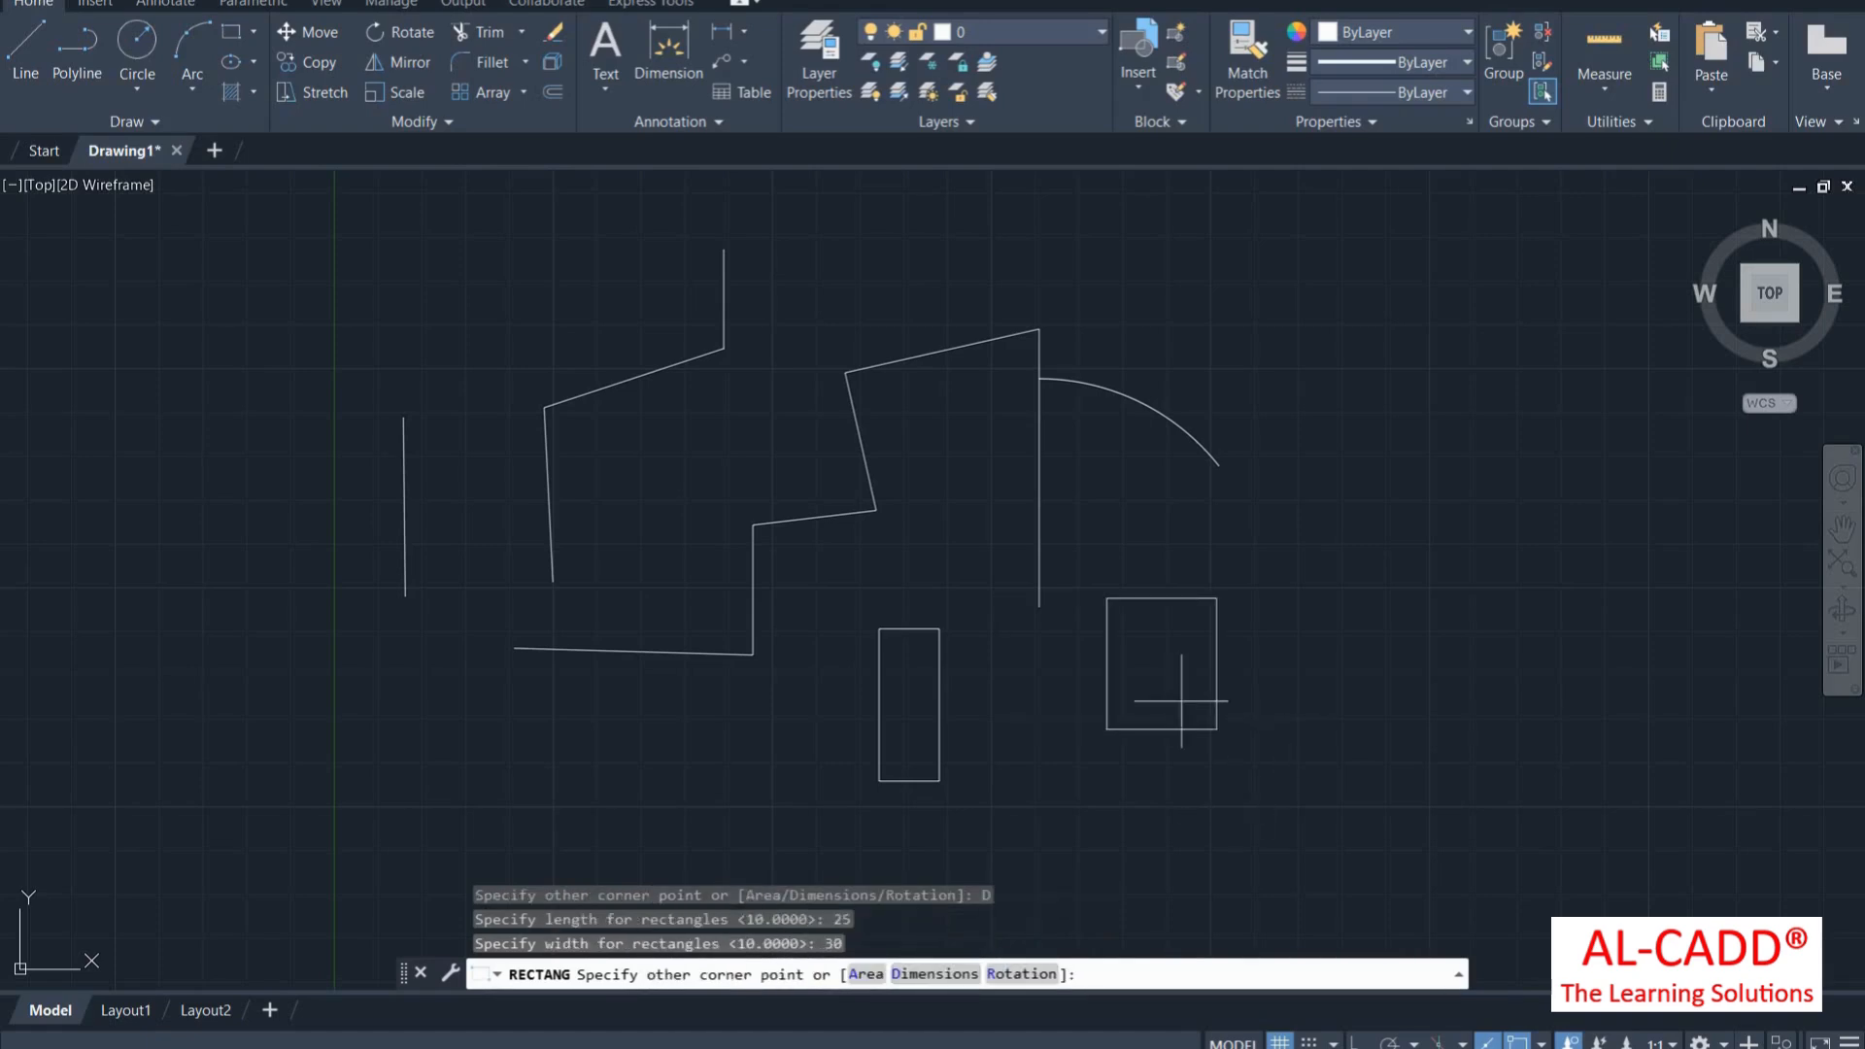
pyautogui.click(1141, 647)
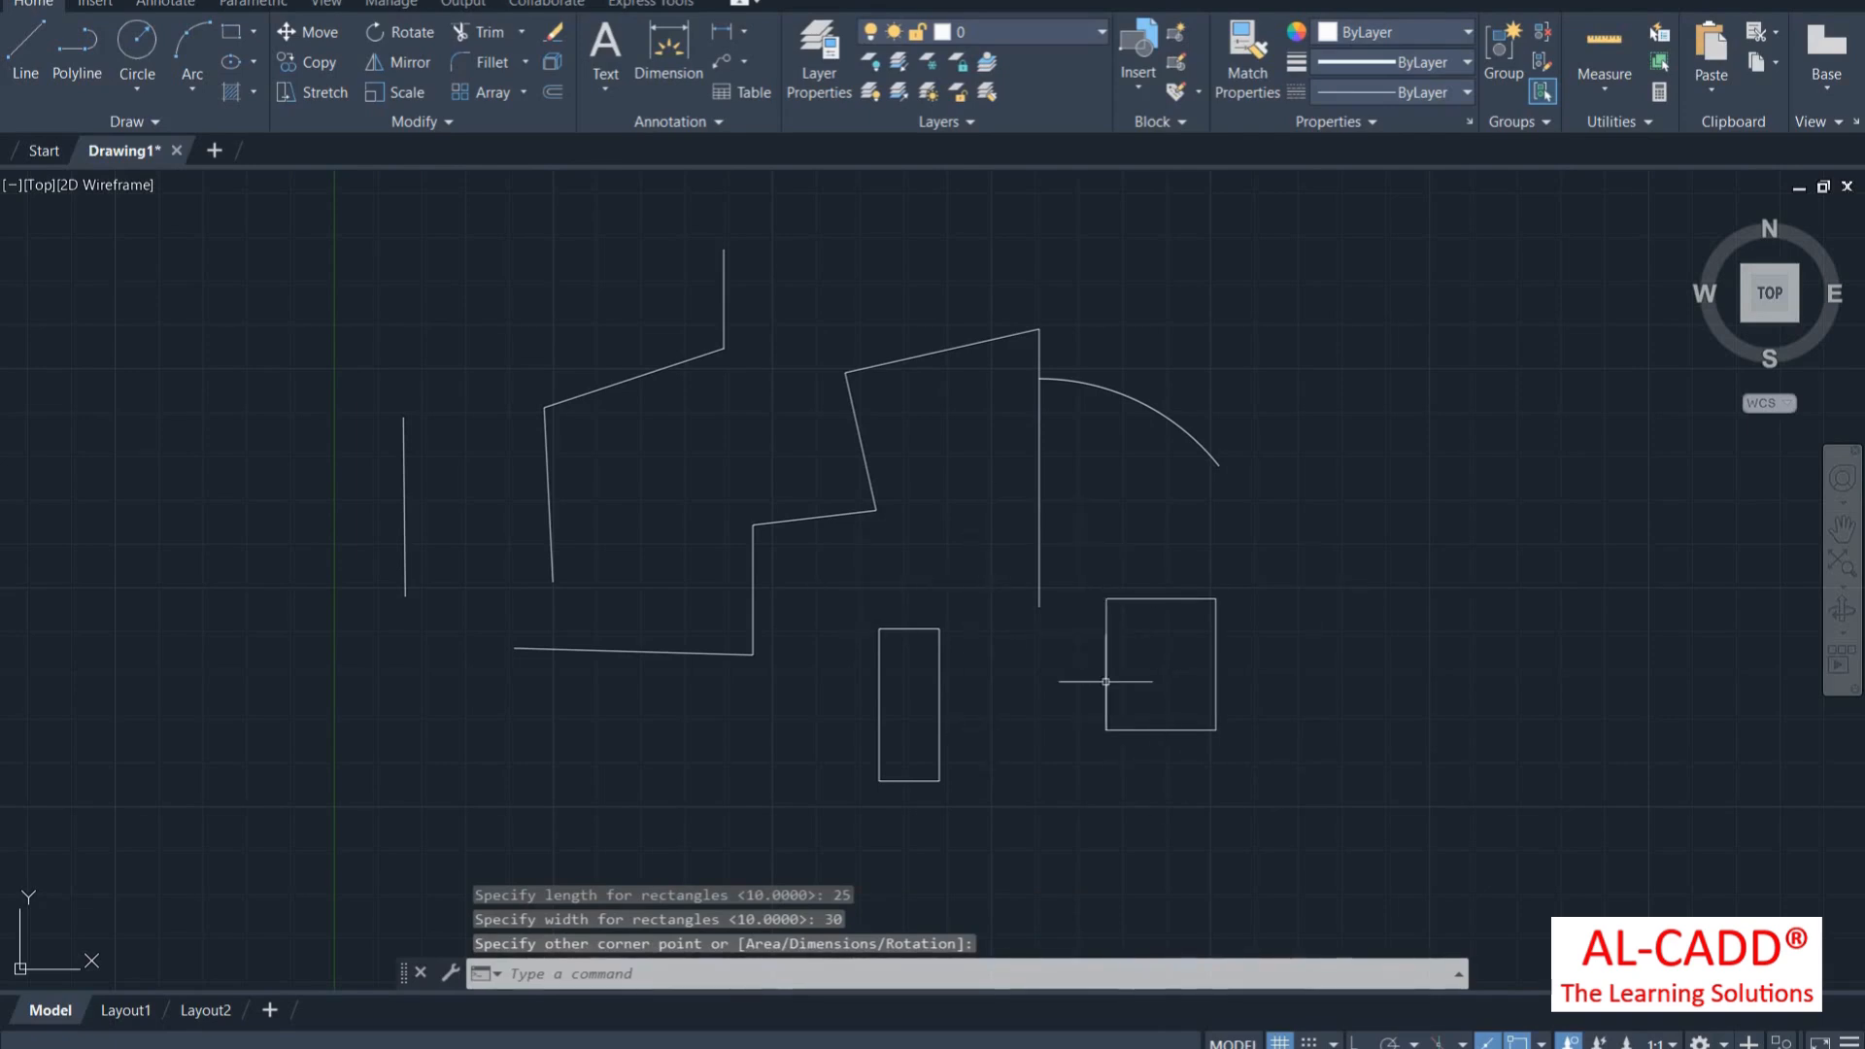
# Draw a 6-sided polygon, inscribed in a circle, centered on the free end of the arc
pyautogui.scroll(-4, 521, 554)
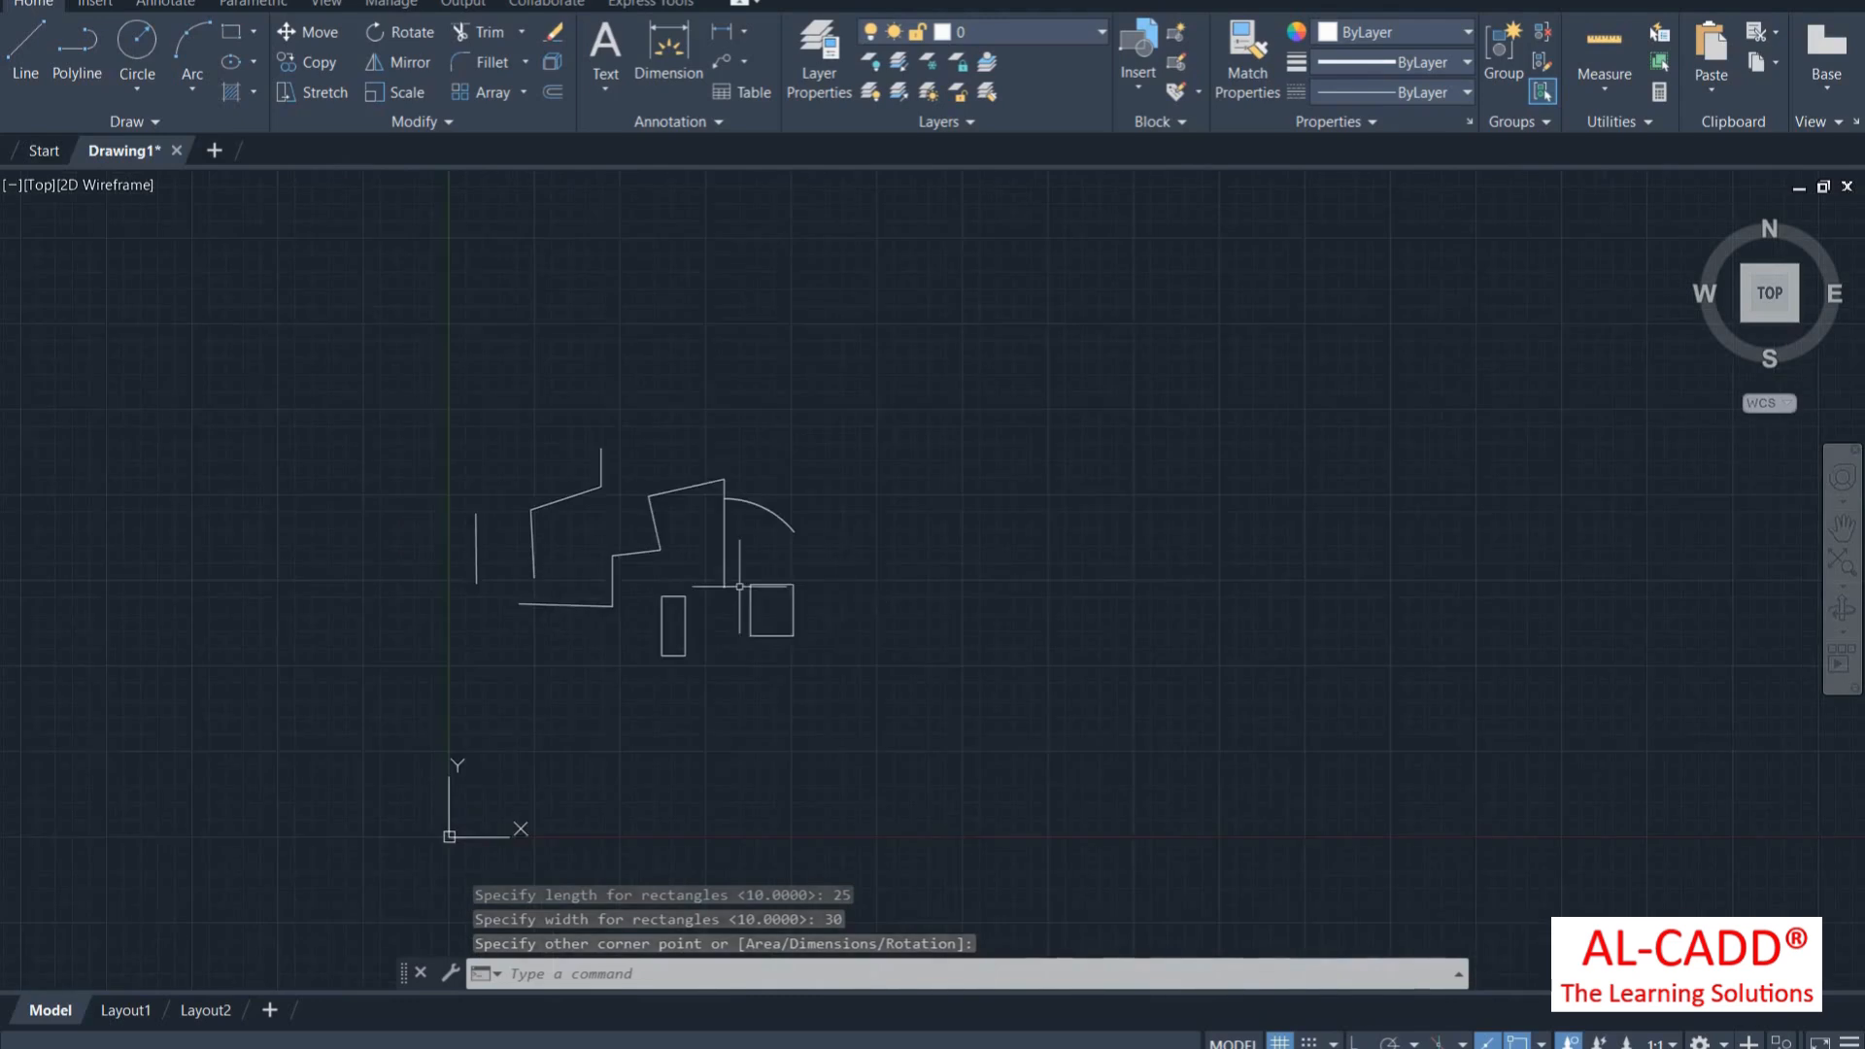
pyautogui.scroll(4, 768, 638)
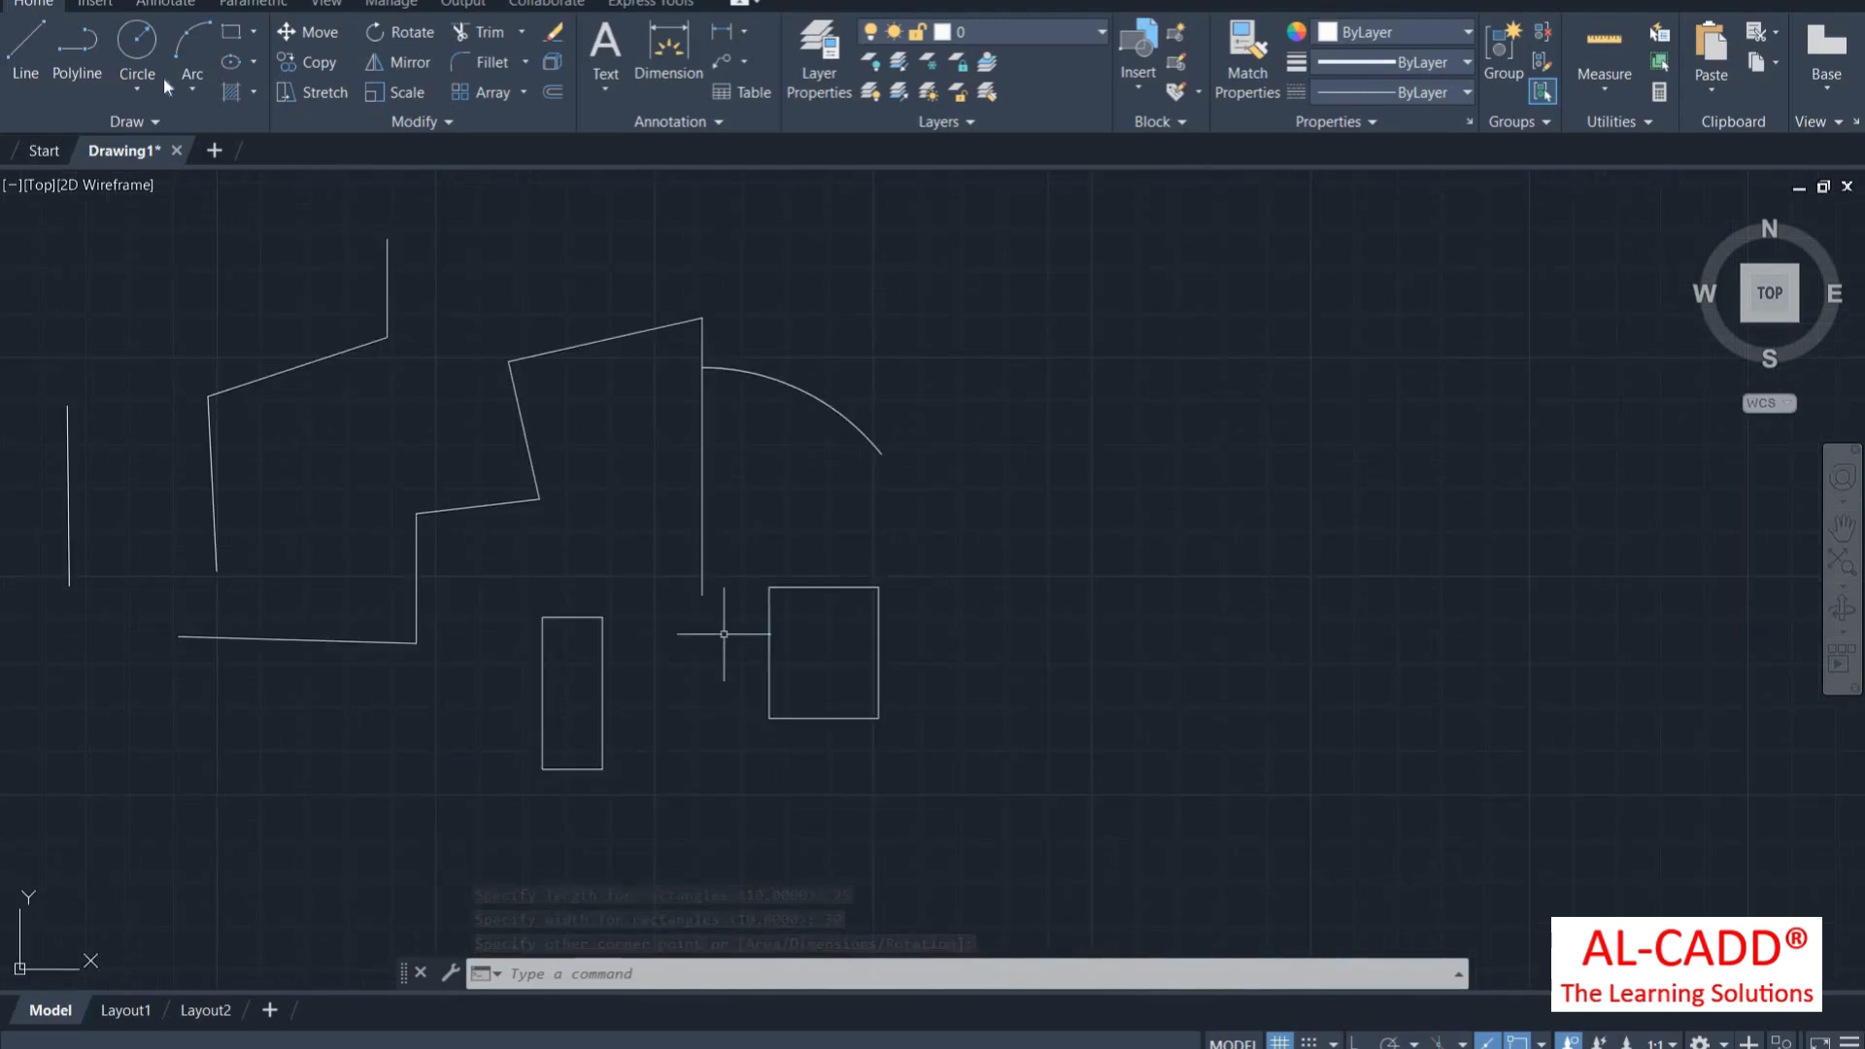
pyautogui.click(254, 31)
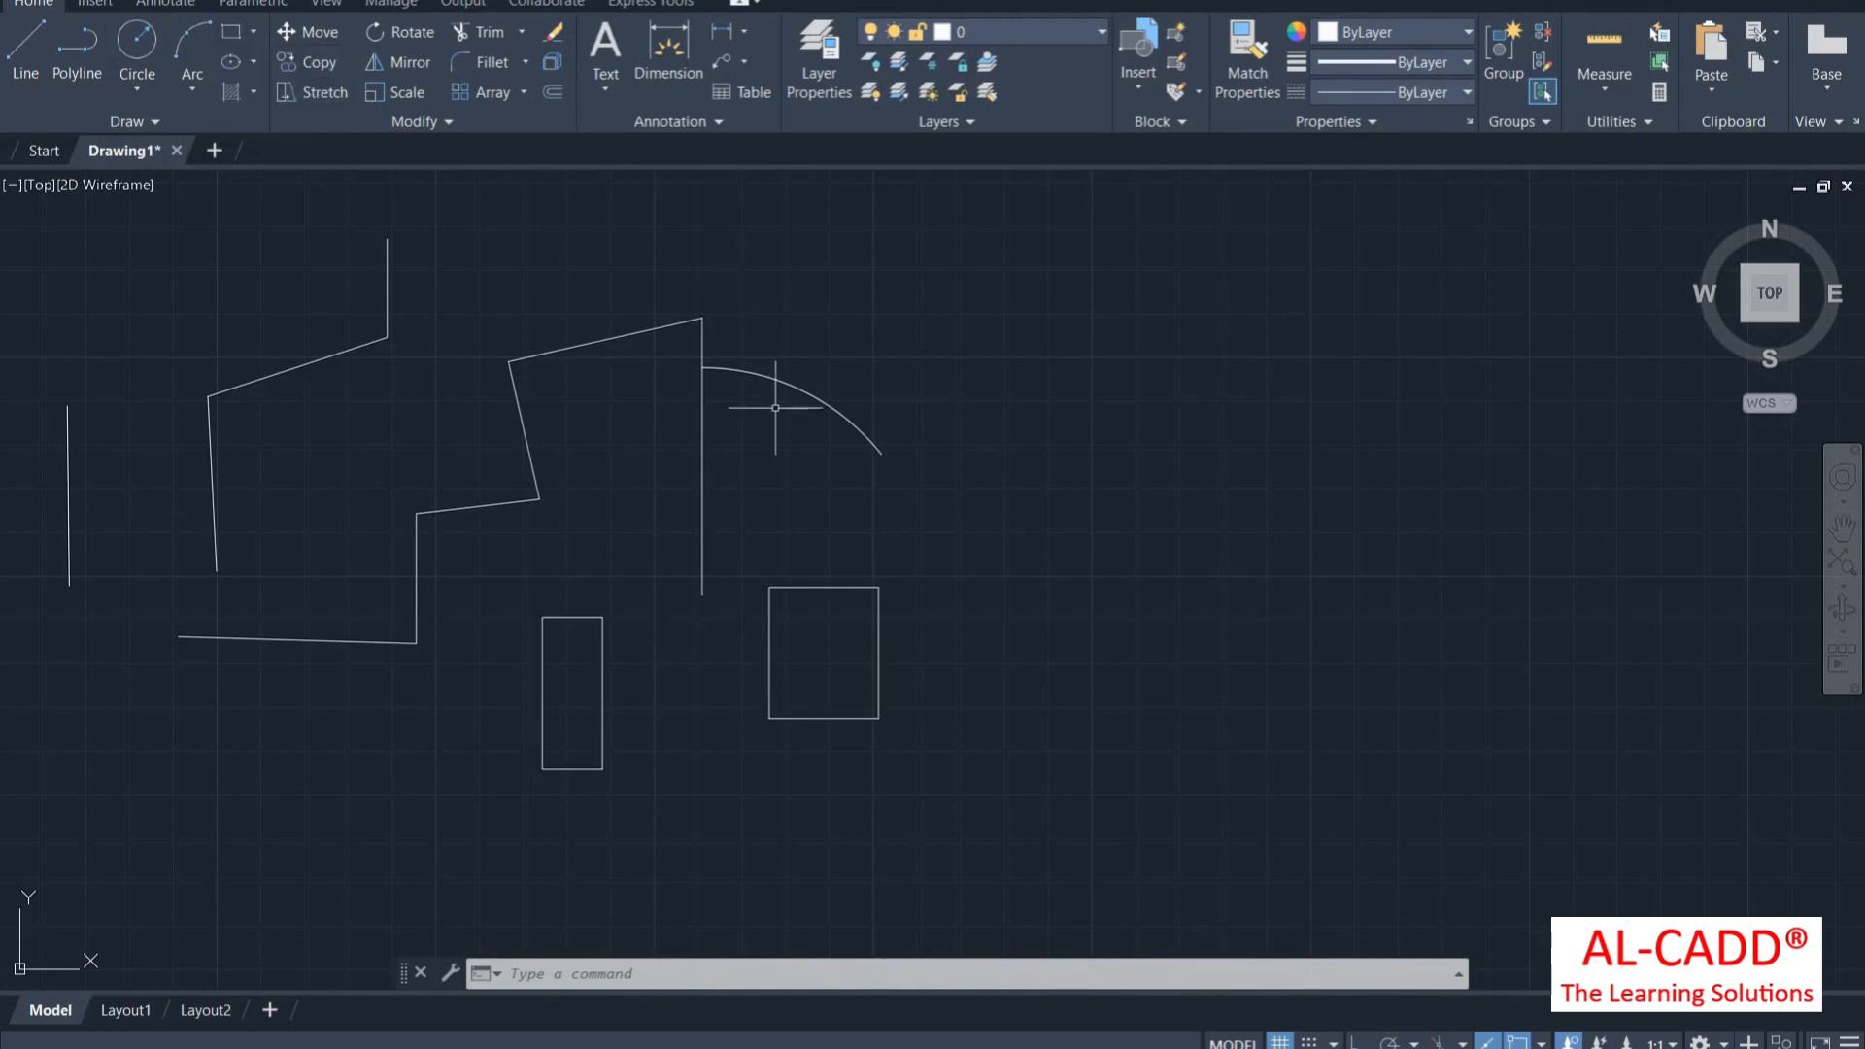
pyautogui.write('POL')
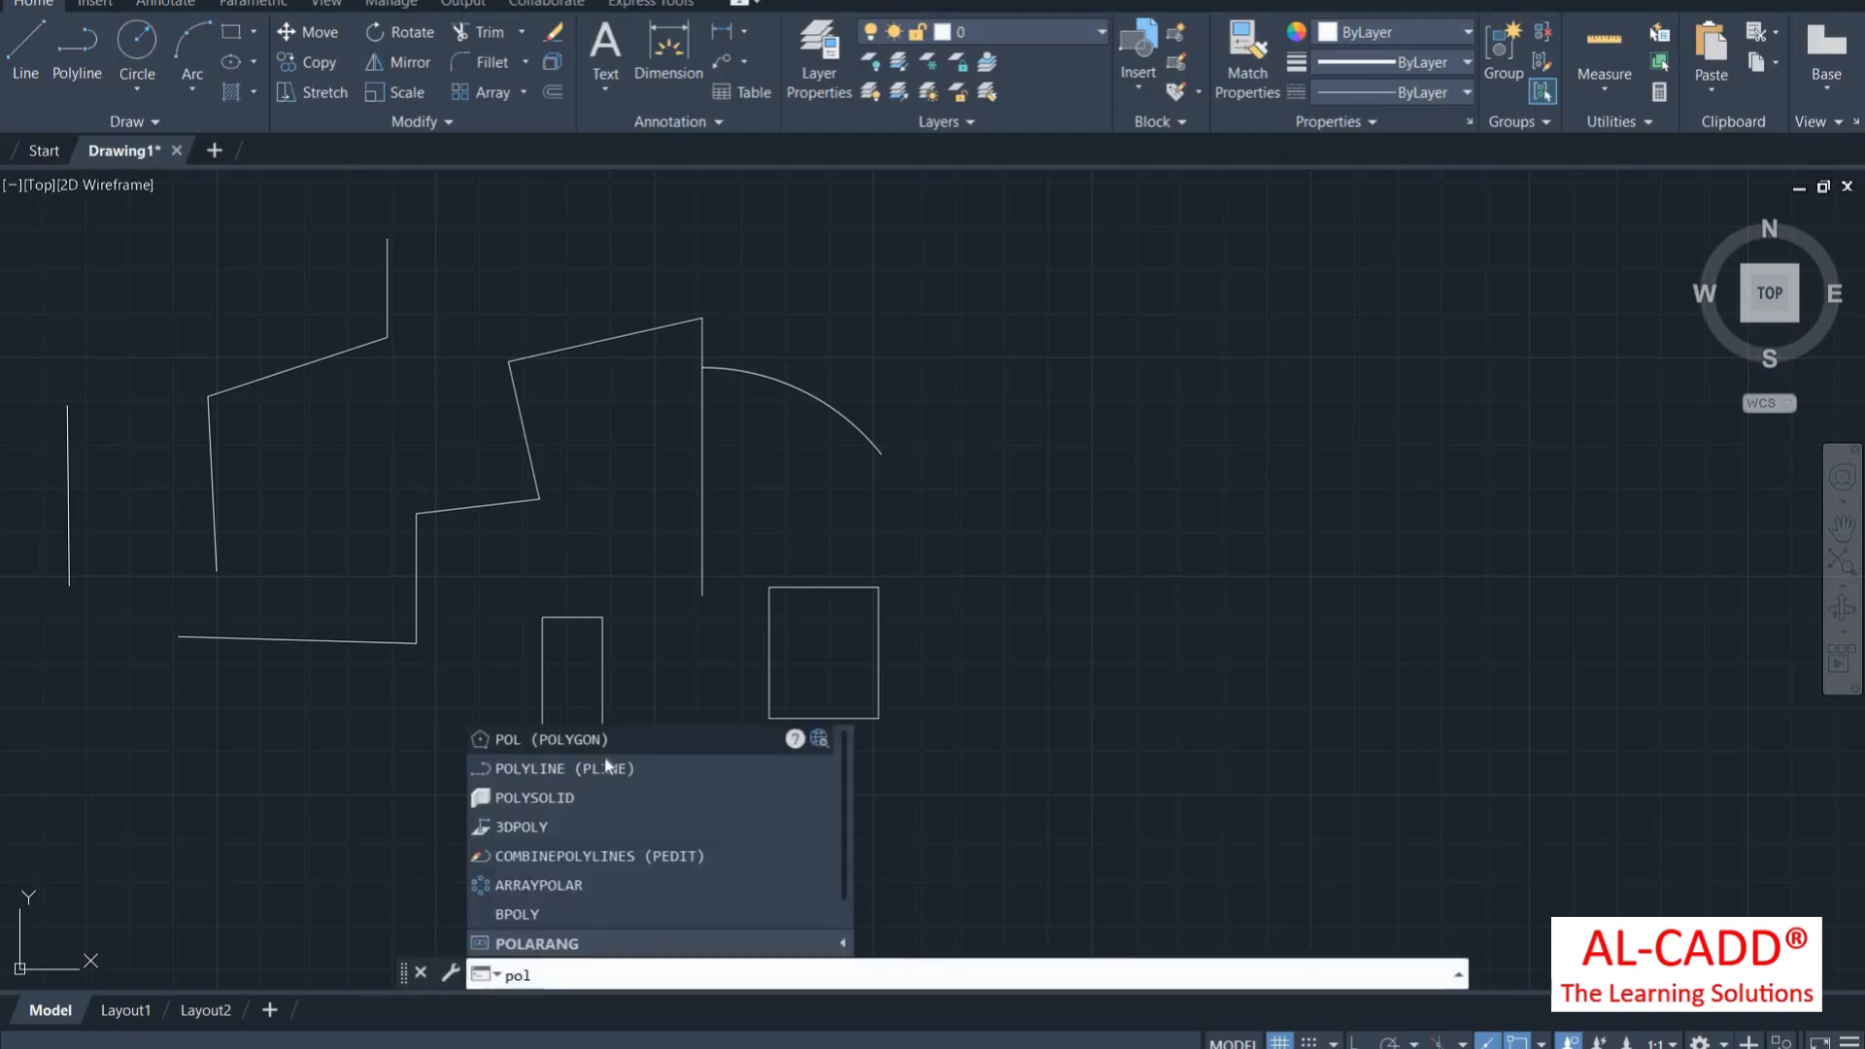
pyautogui.press('Return')
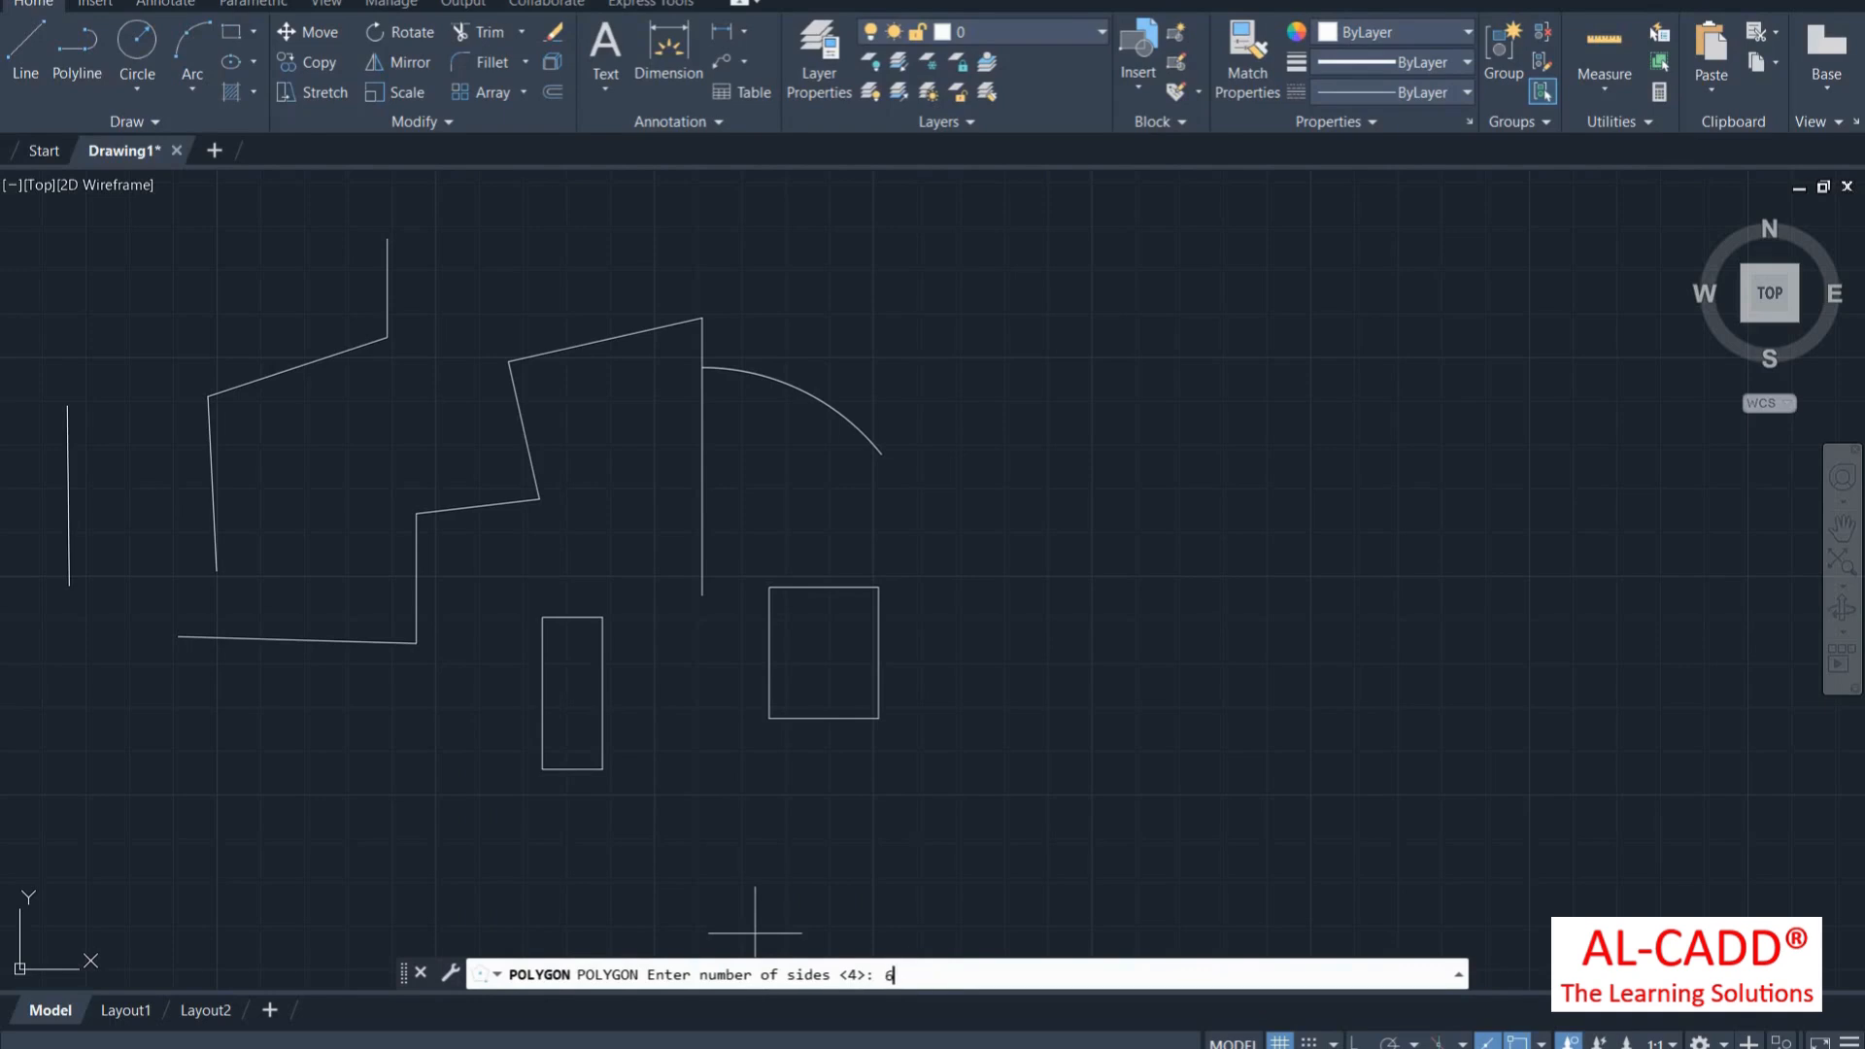
pyautogui.press('Return')
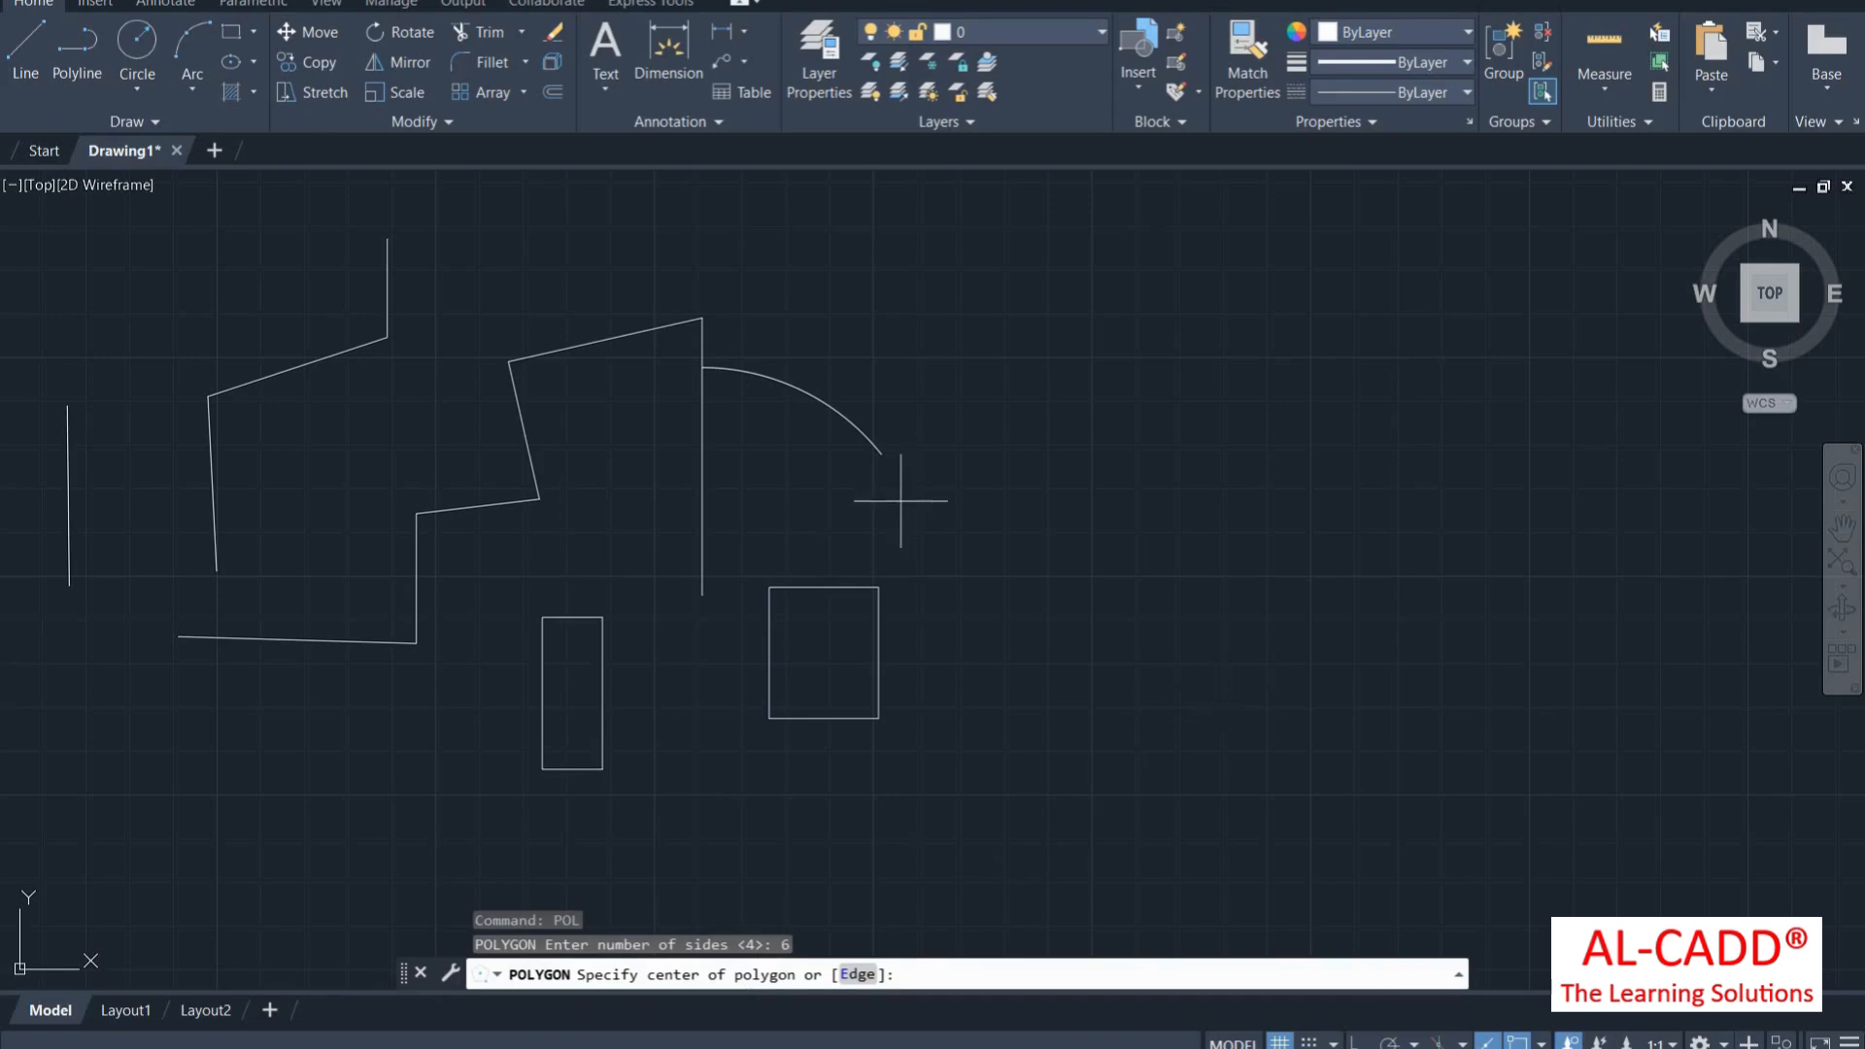
pyautogui.click(882, 454)
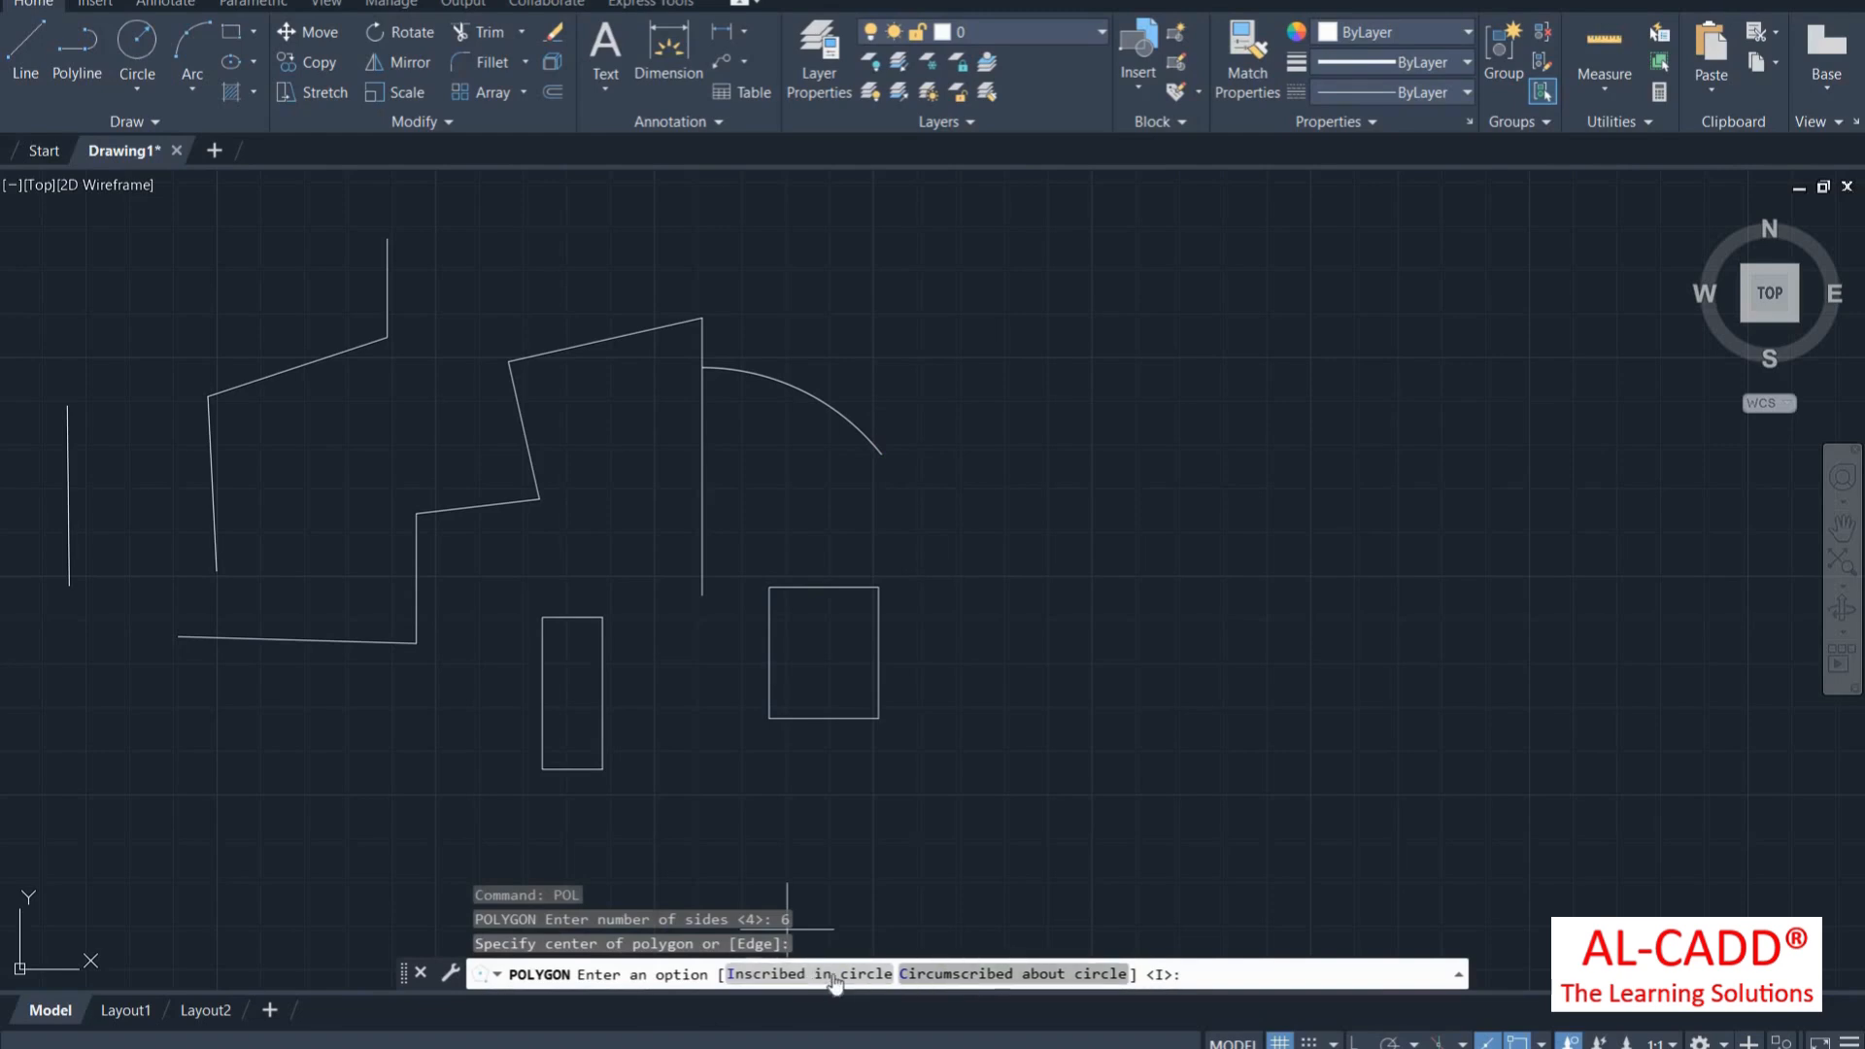
pyautogui.click(809, 974)
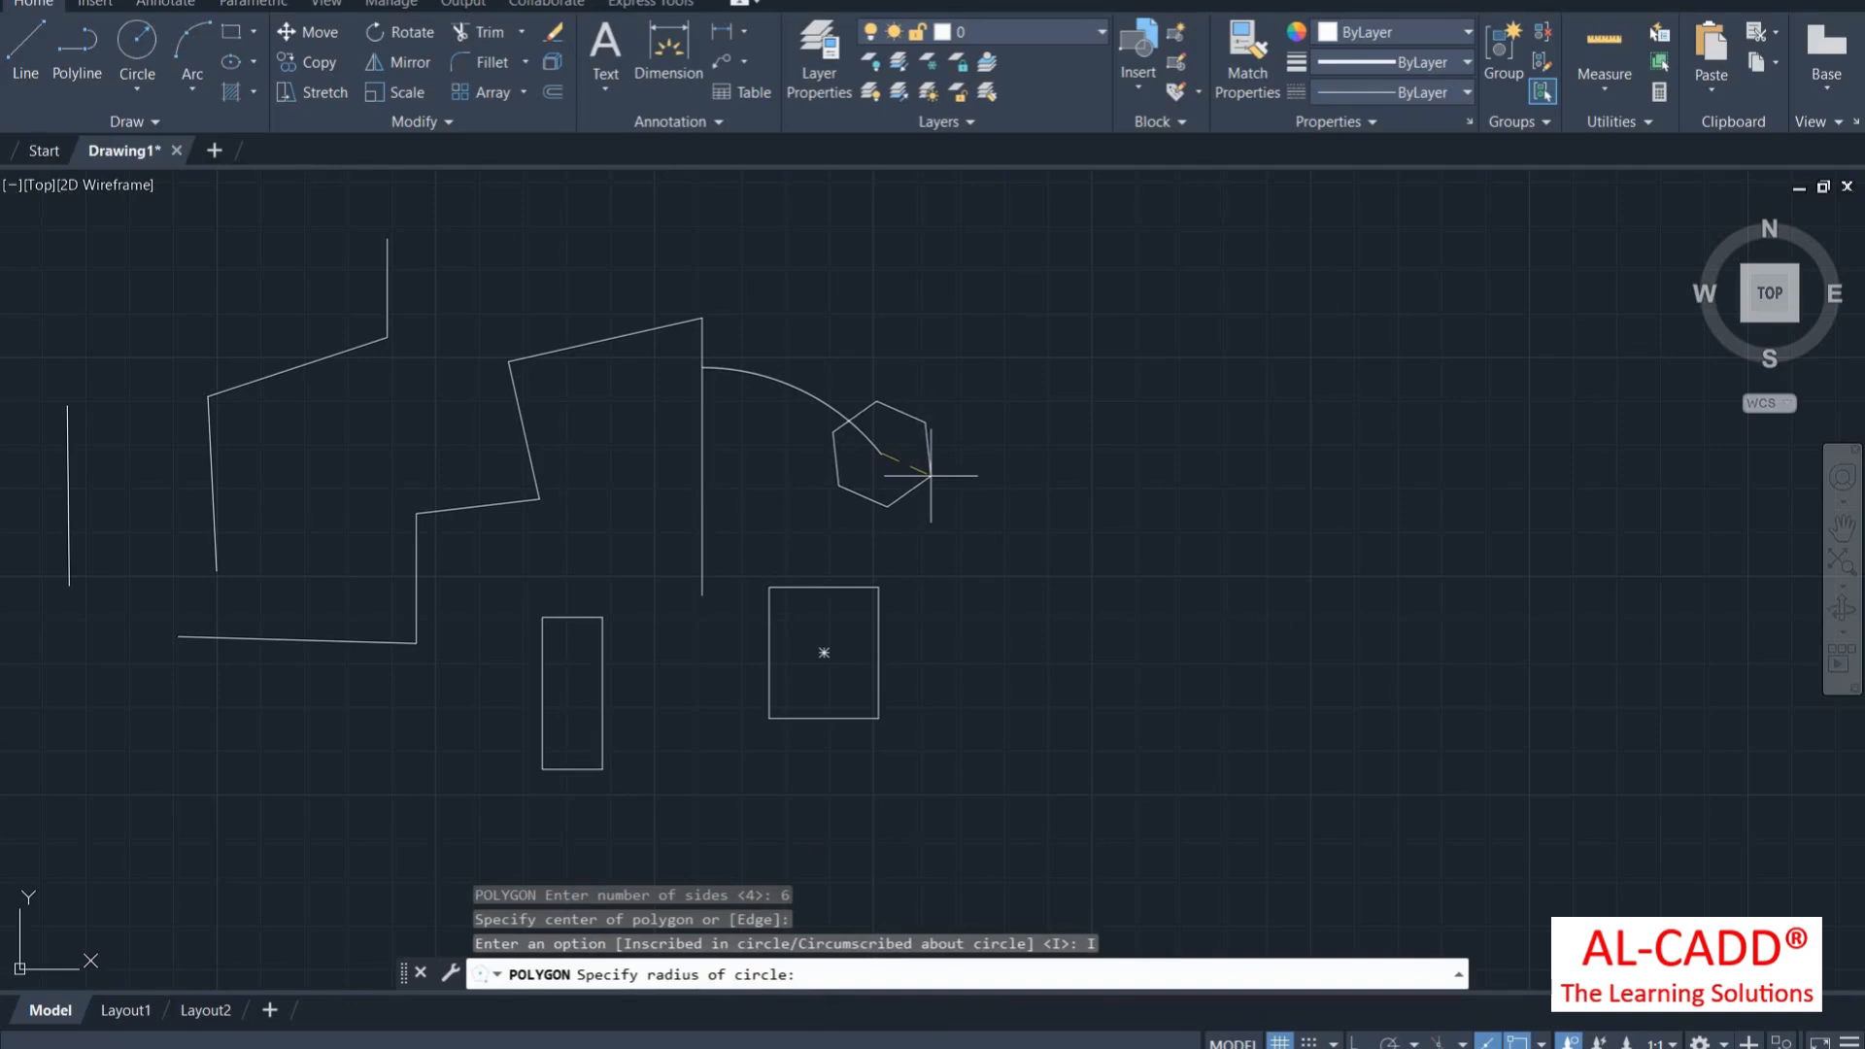
pyautogui.scroll(3, 931, 475)
pyautogui.click(930, 475)
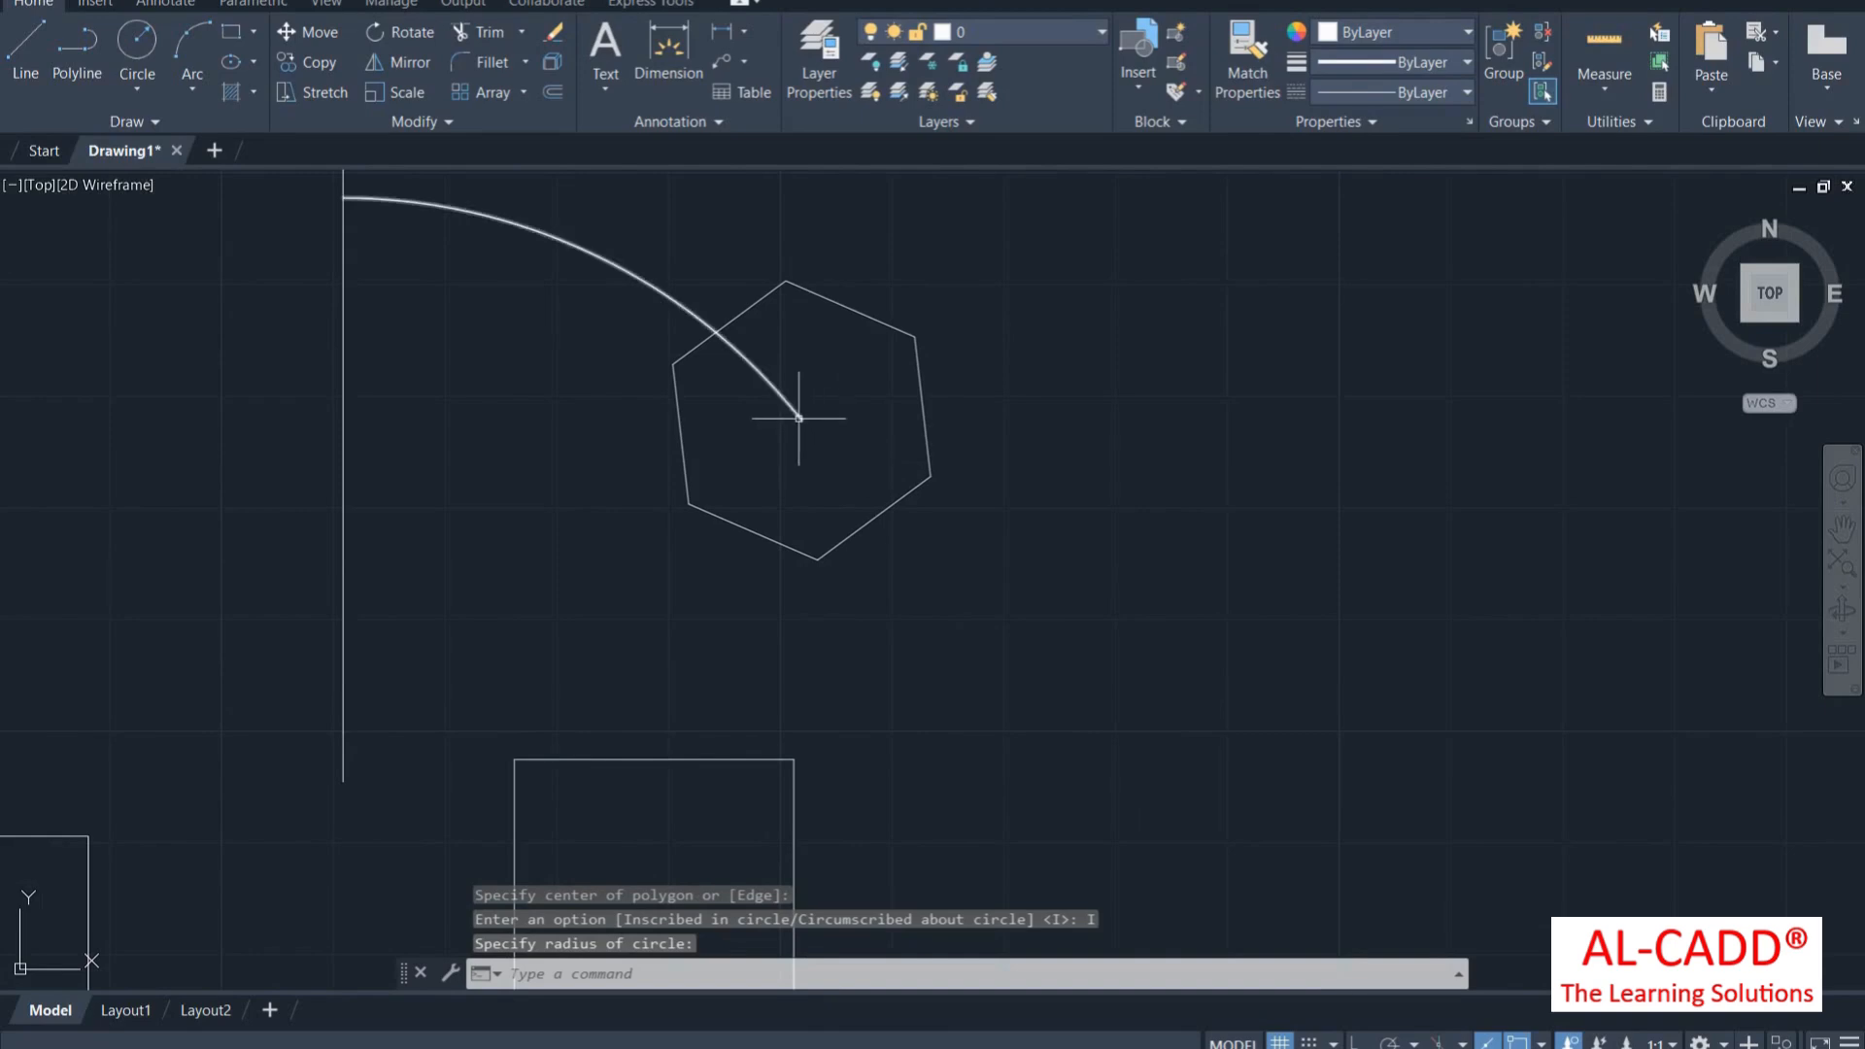
# Draw a small, narrow upright ellipse by its axis endpoints in the empty area beyond the 25 by 30 rectangle
pyautogui.scroll(-2, 923, 474)
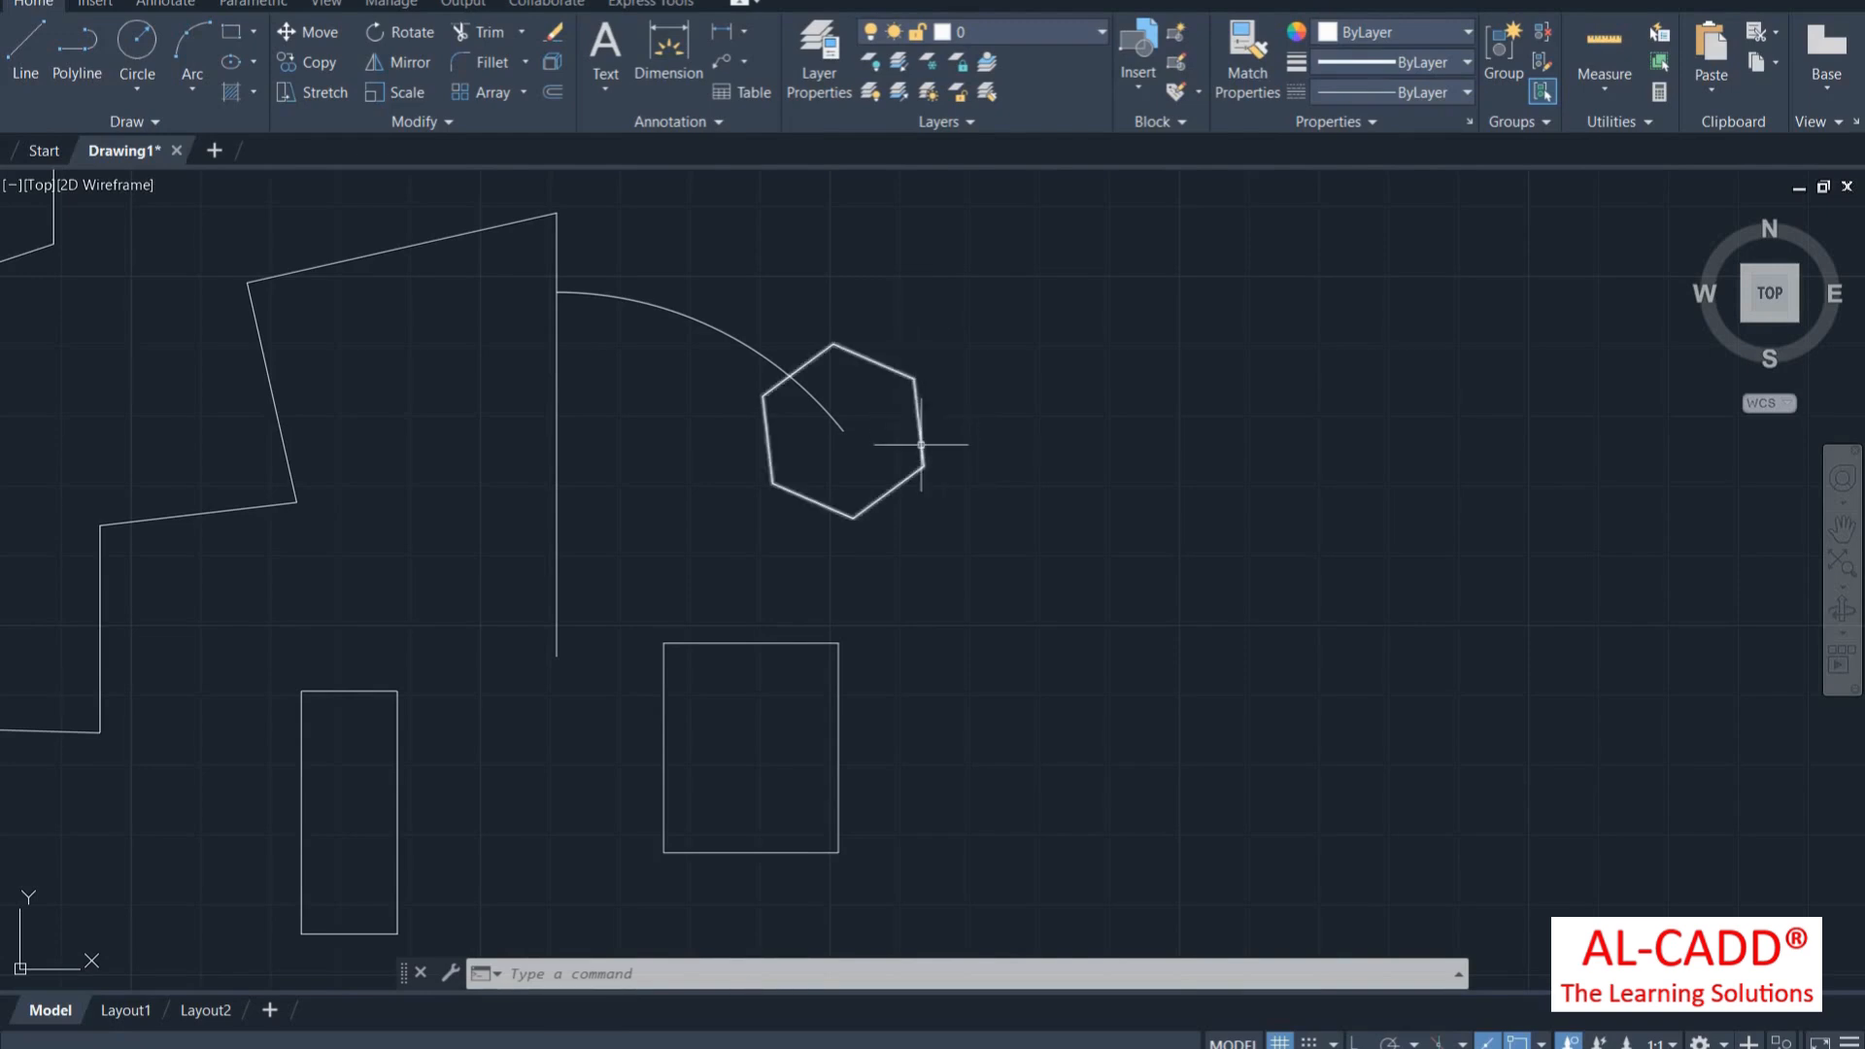
pyautogui.scroll(-2, 1016, 437)
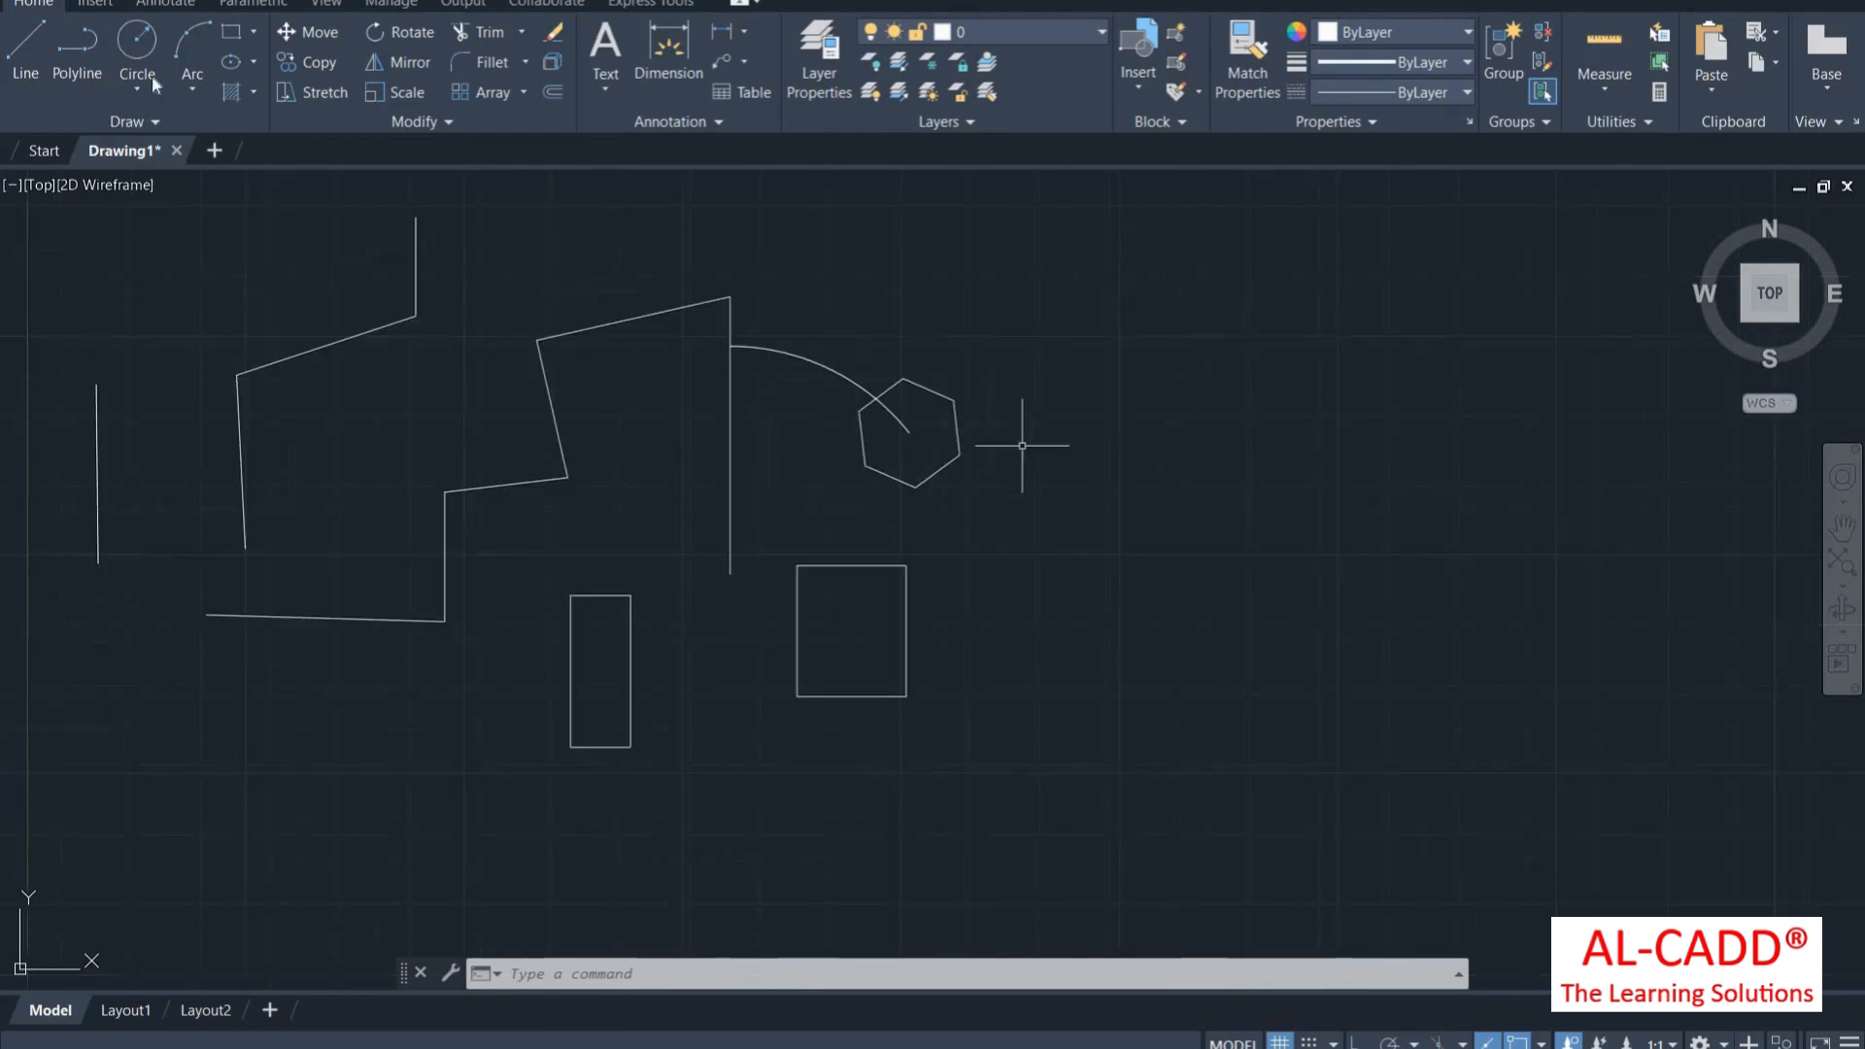
pyautogui.click(252, 62)
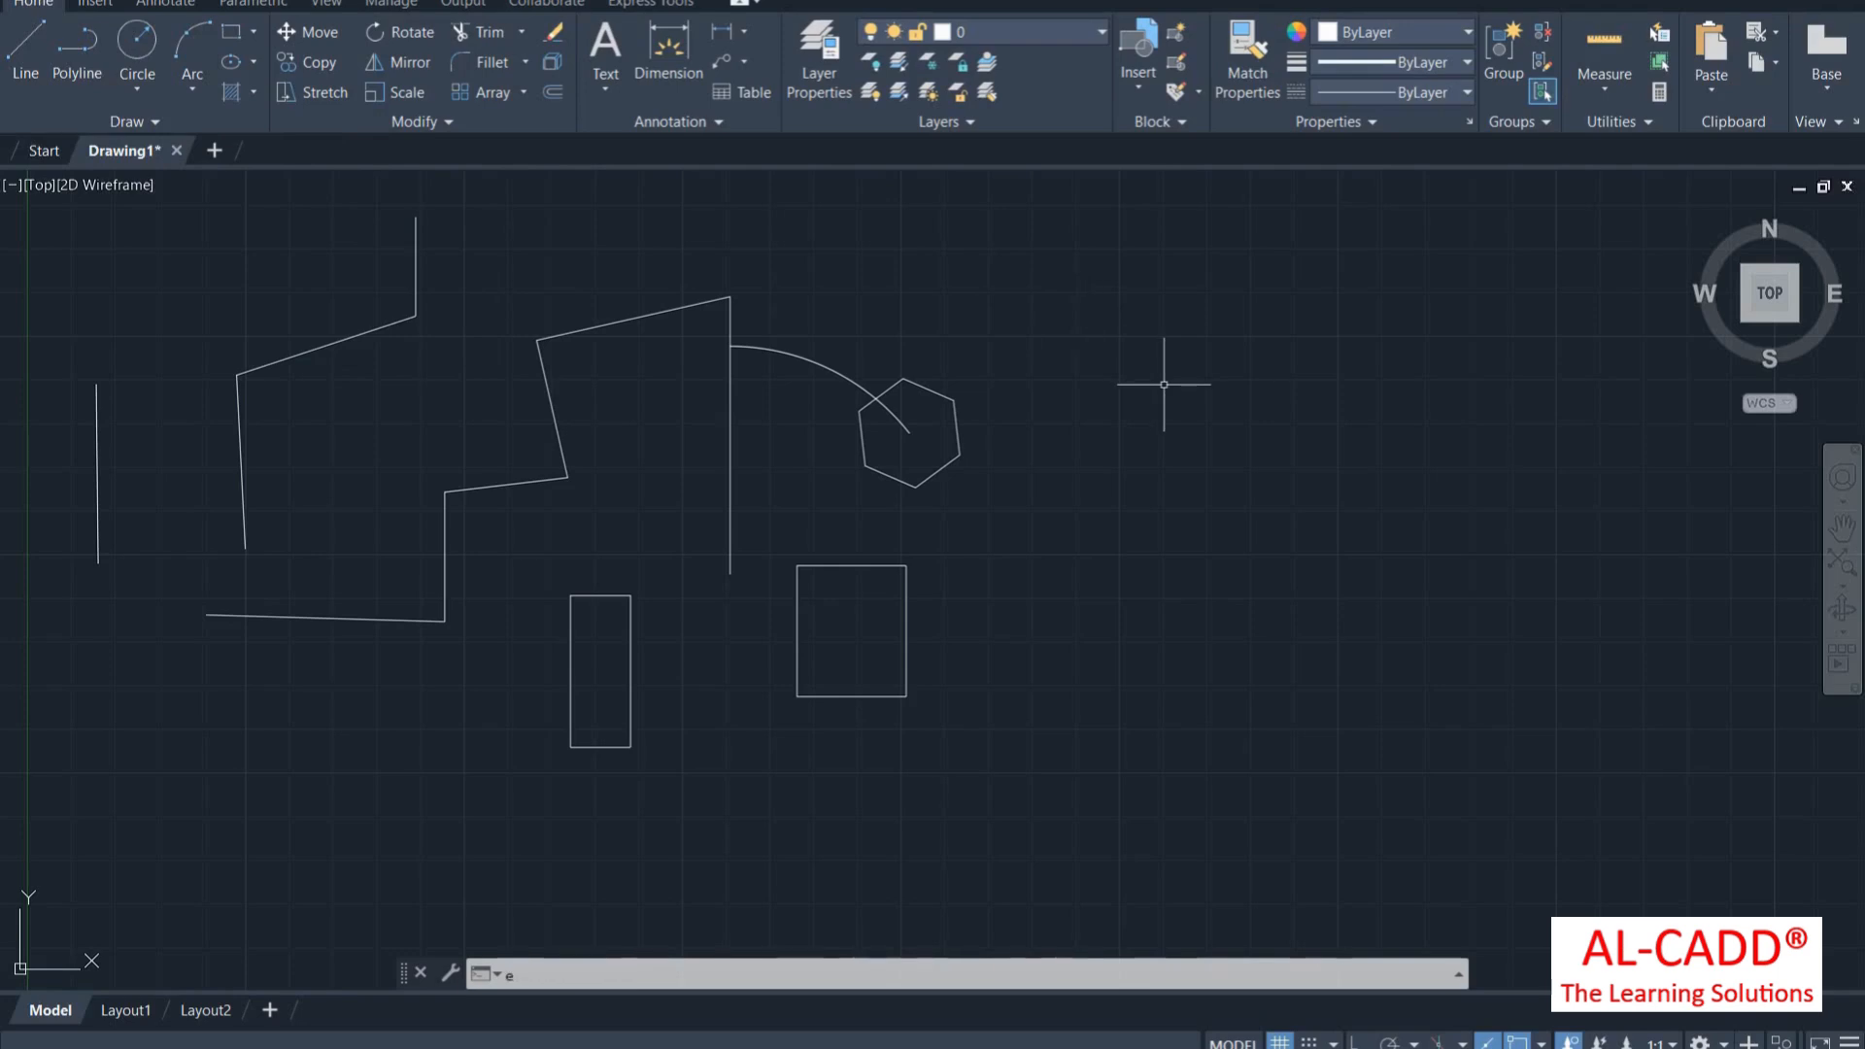
pyautogui.write('l')
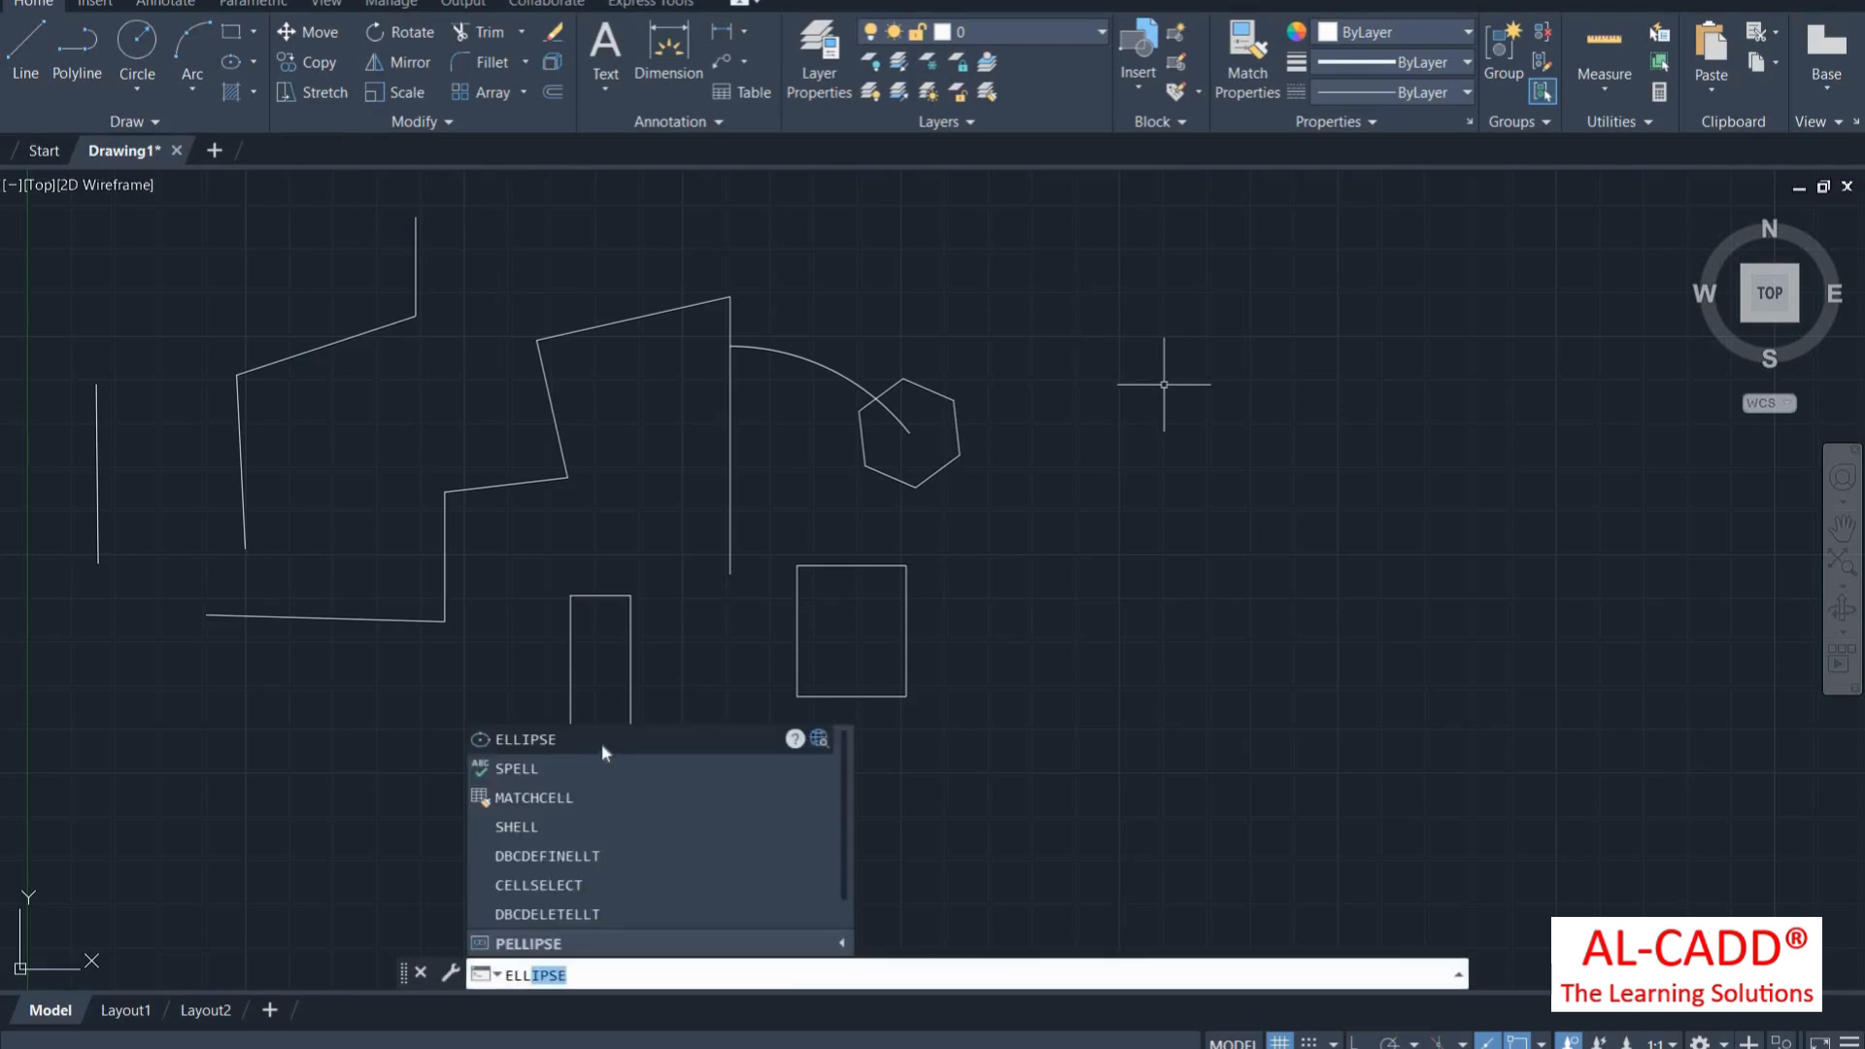
pyautogui.click(599, 742)
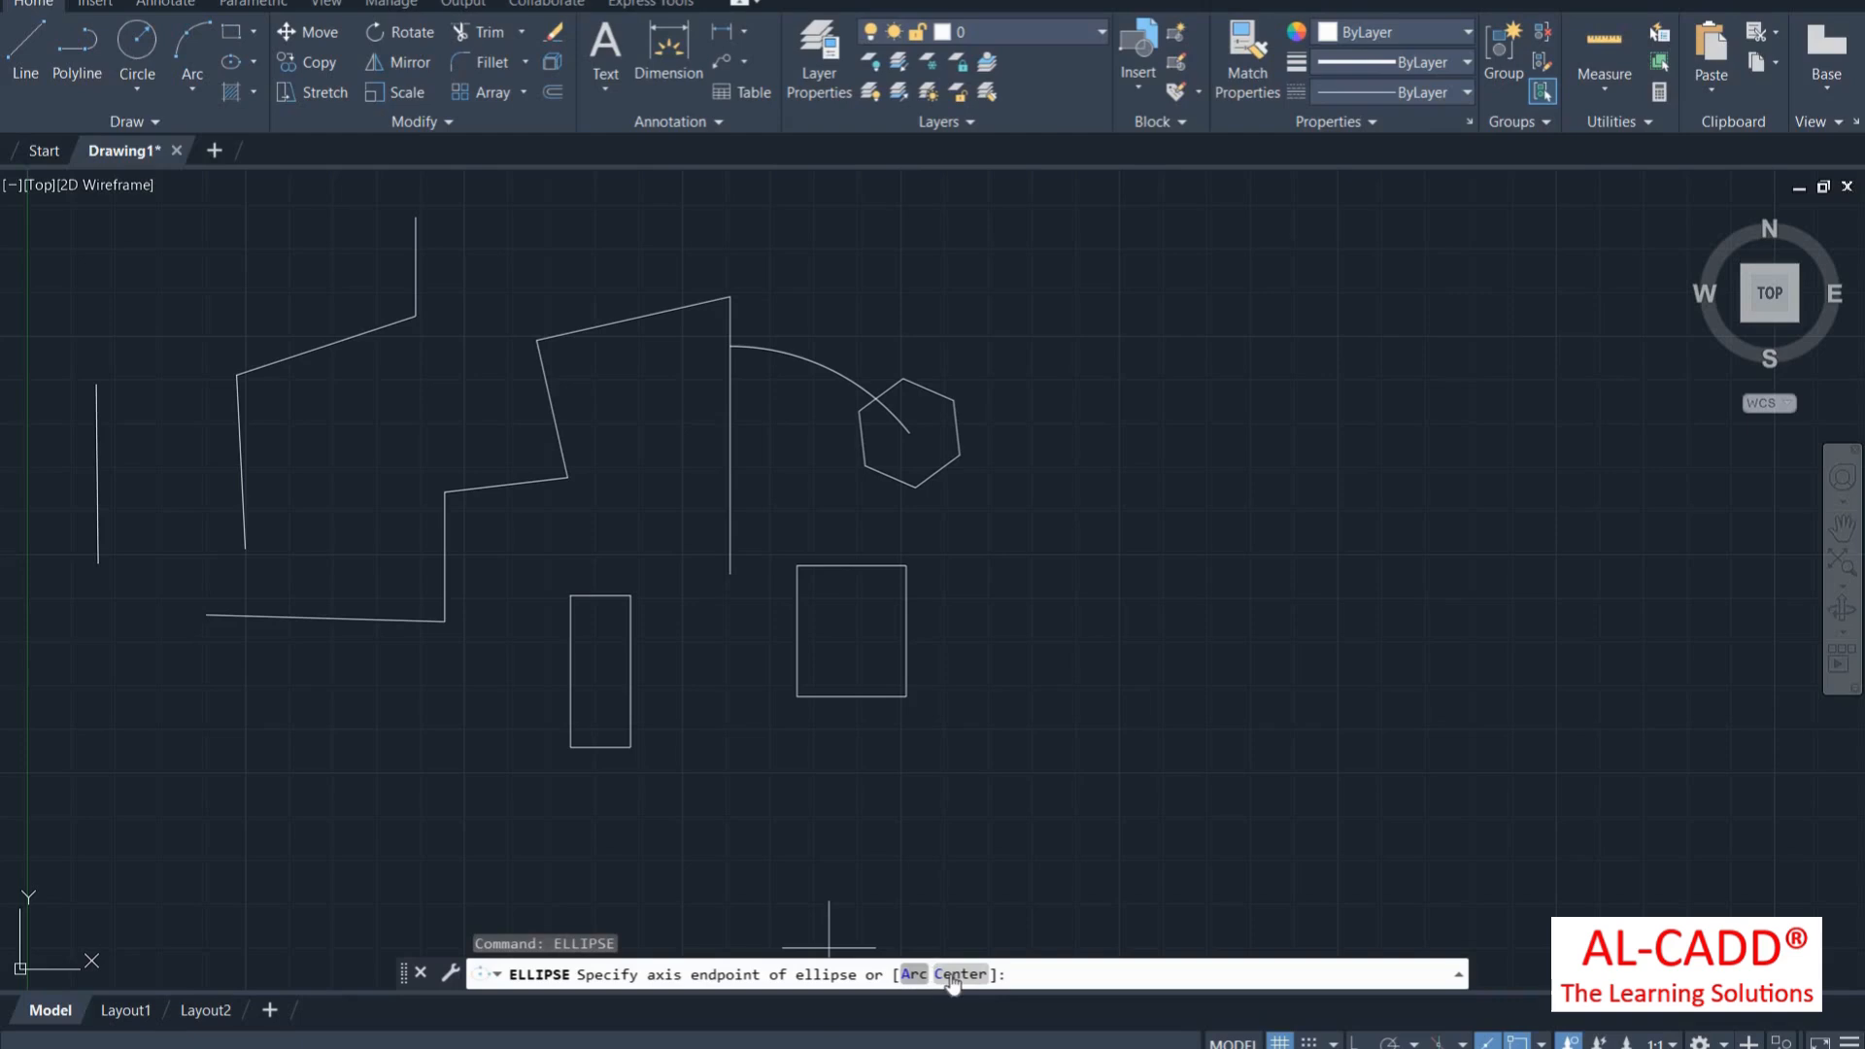
pyautogui.click(253, 62)
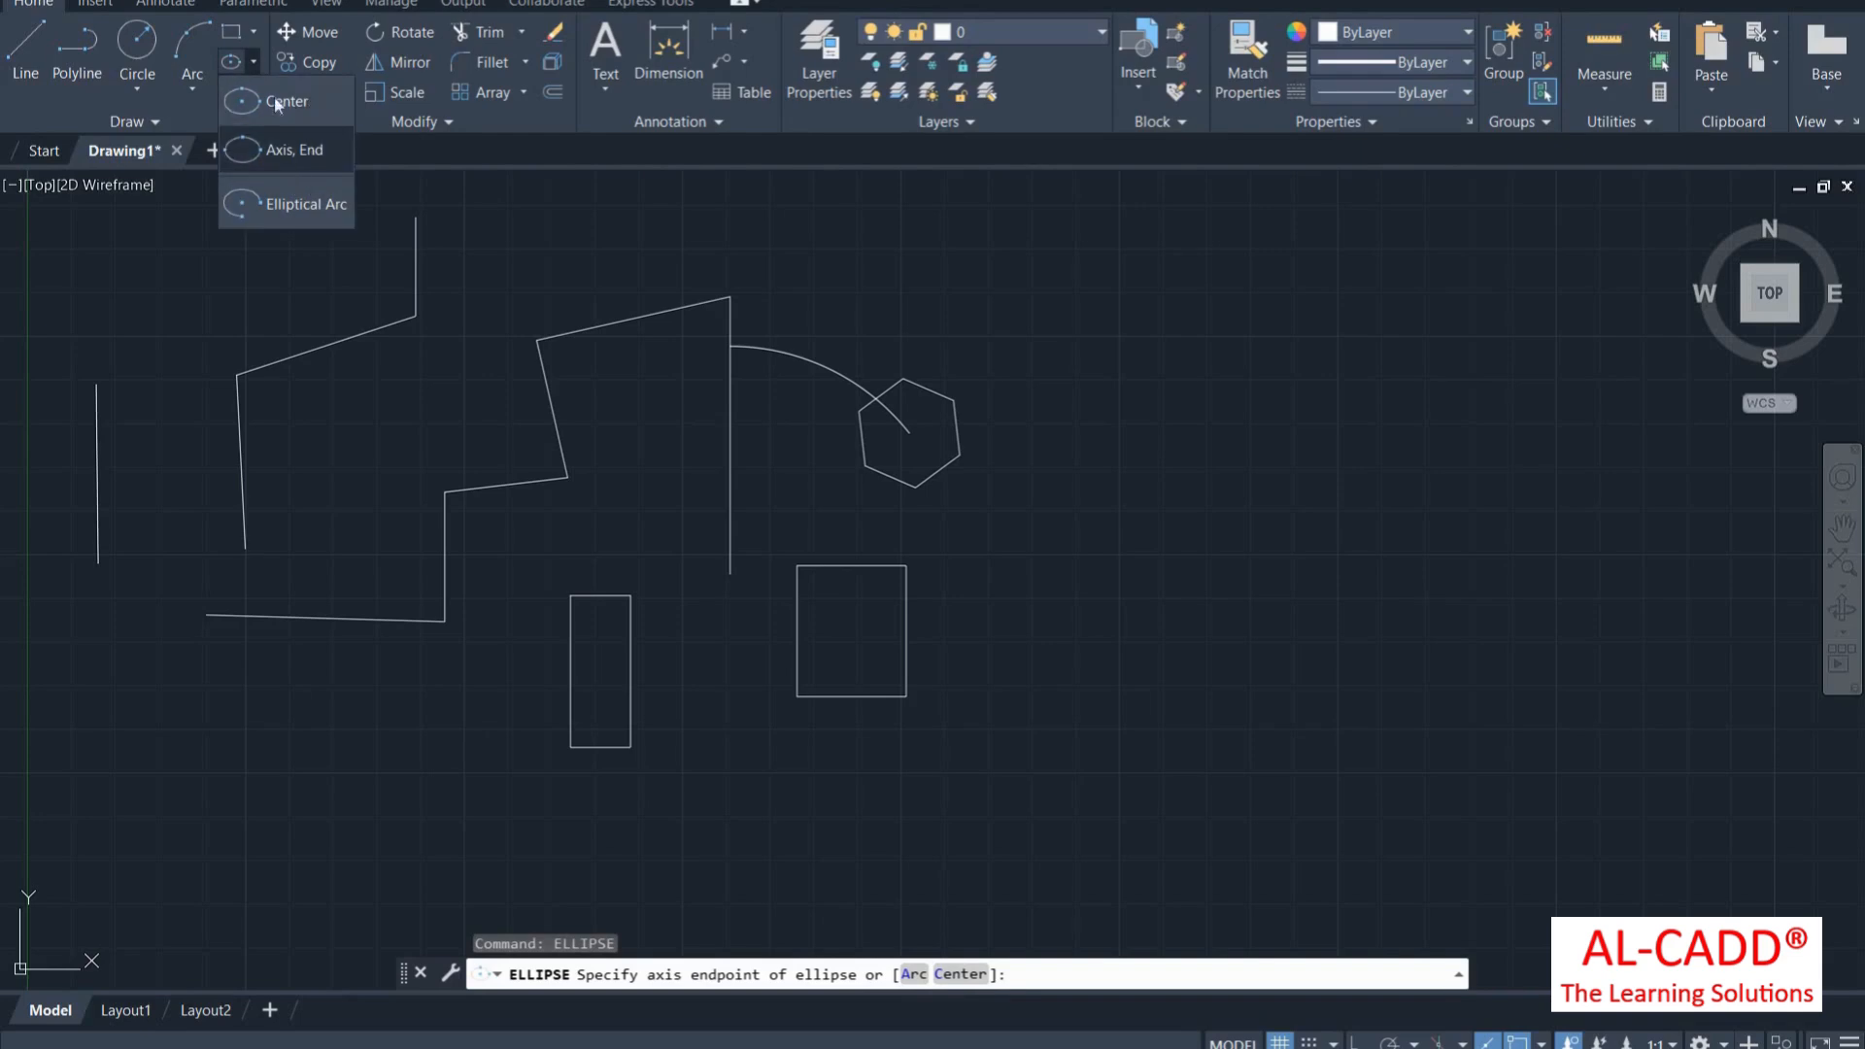
pyautogui.rightClick(888, 237)
pyautogui.click(854, 239)
pyautogui.click(1111, 528)
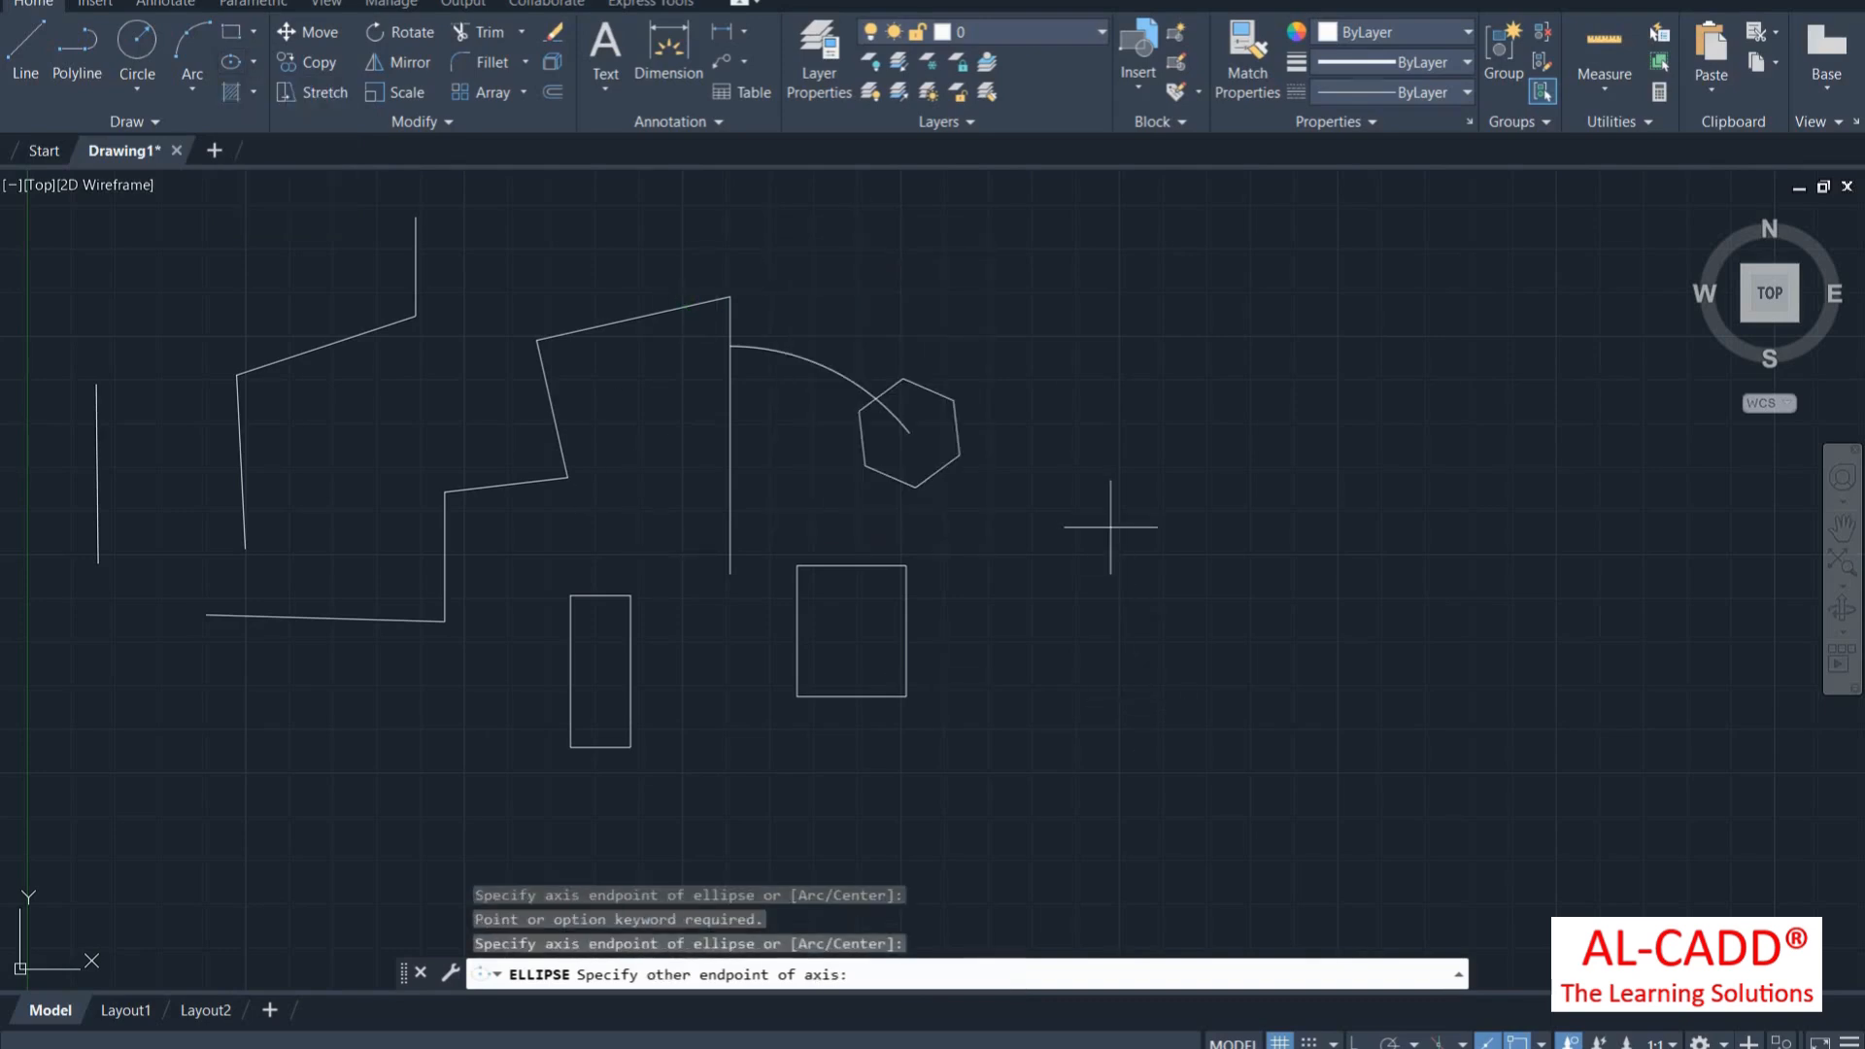
pyautogui.click(1114, 602)
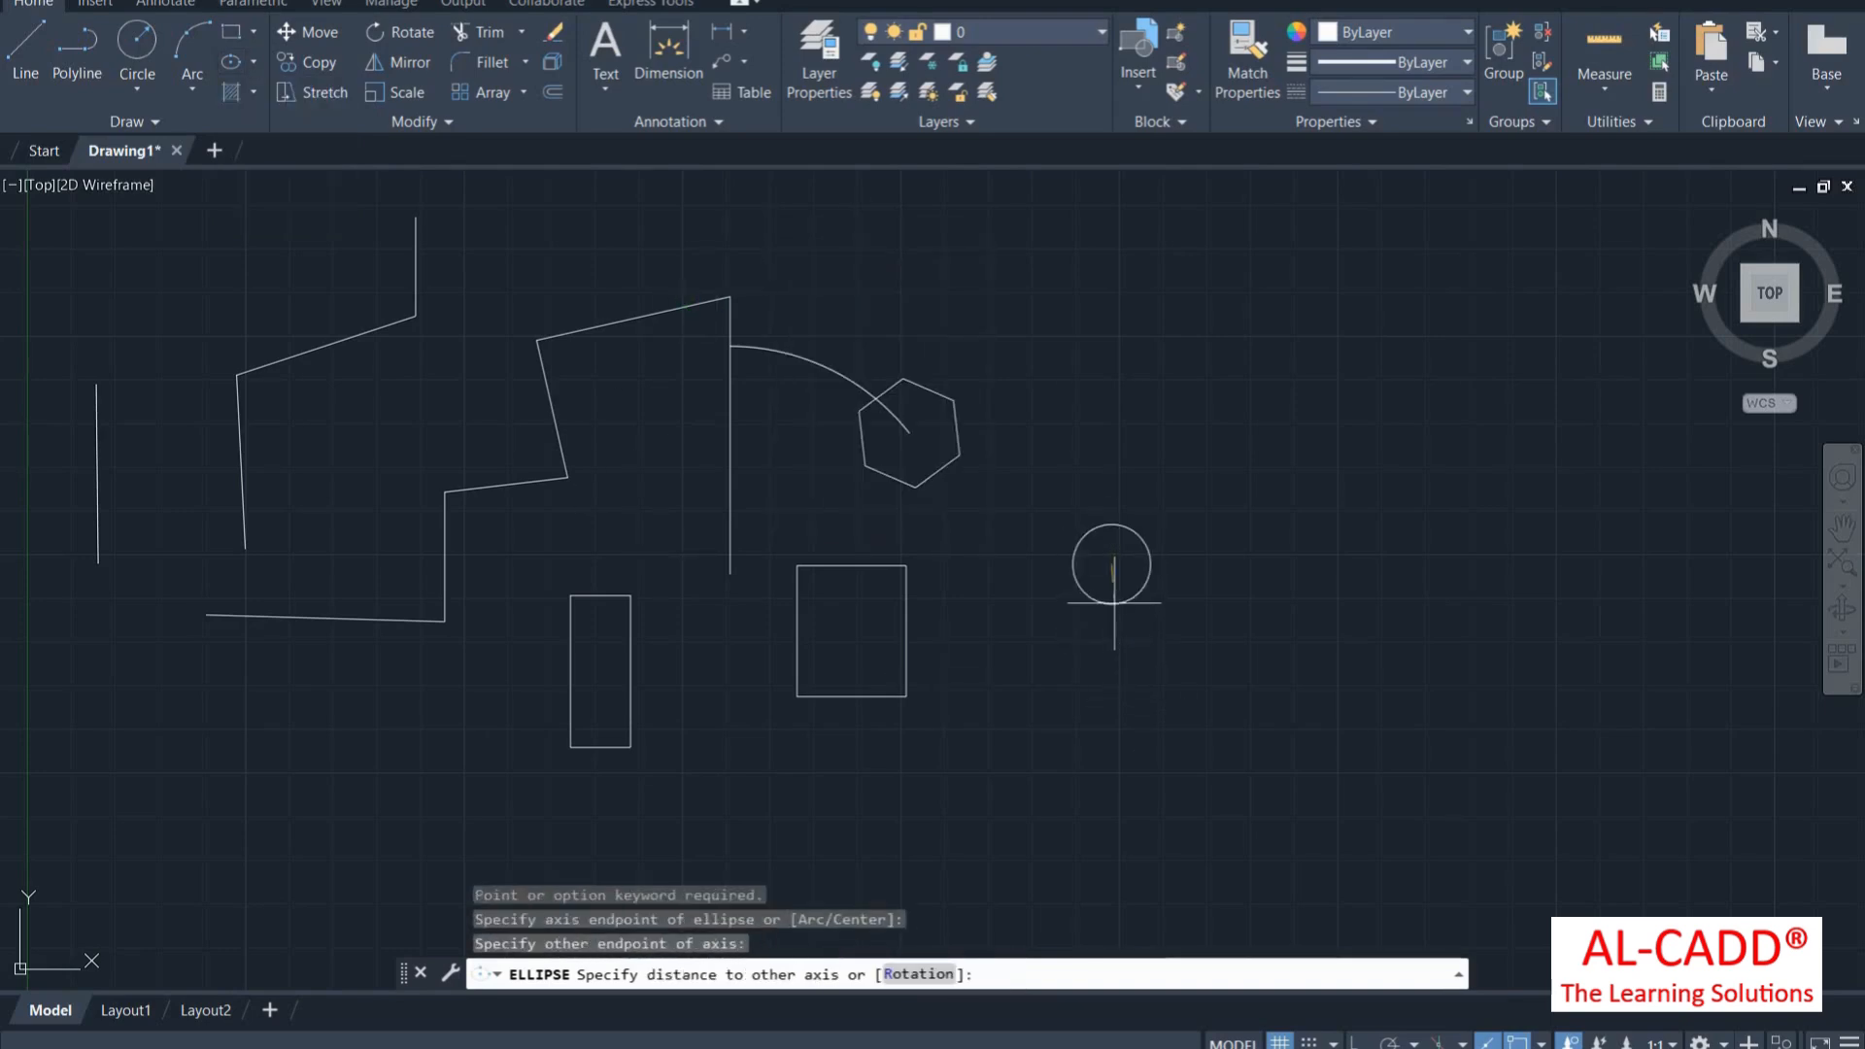
pyautogui.click(1095, 556)
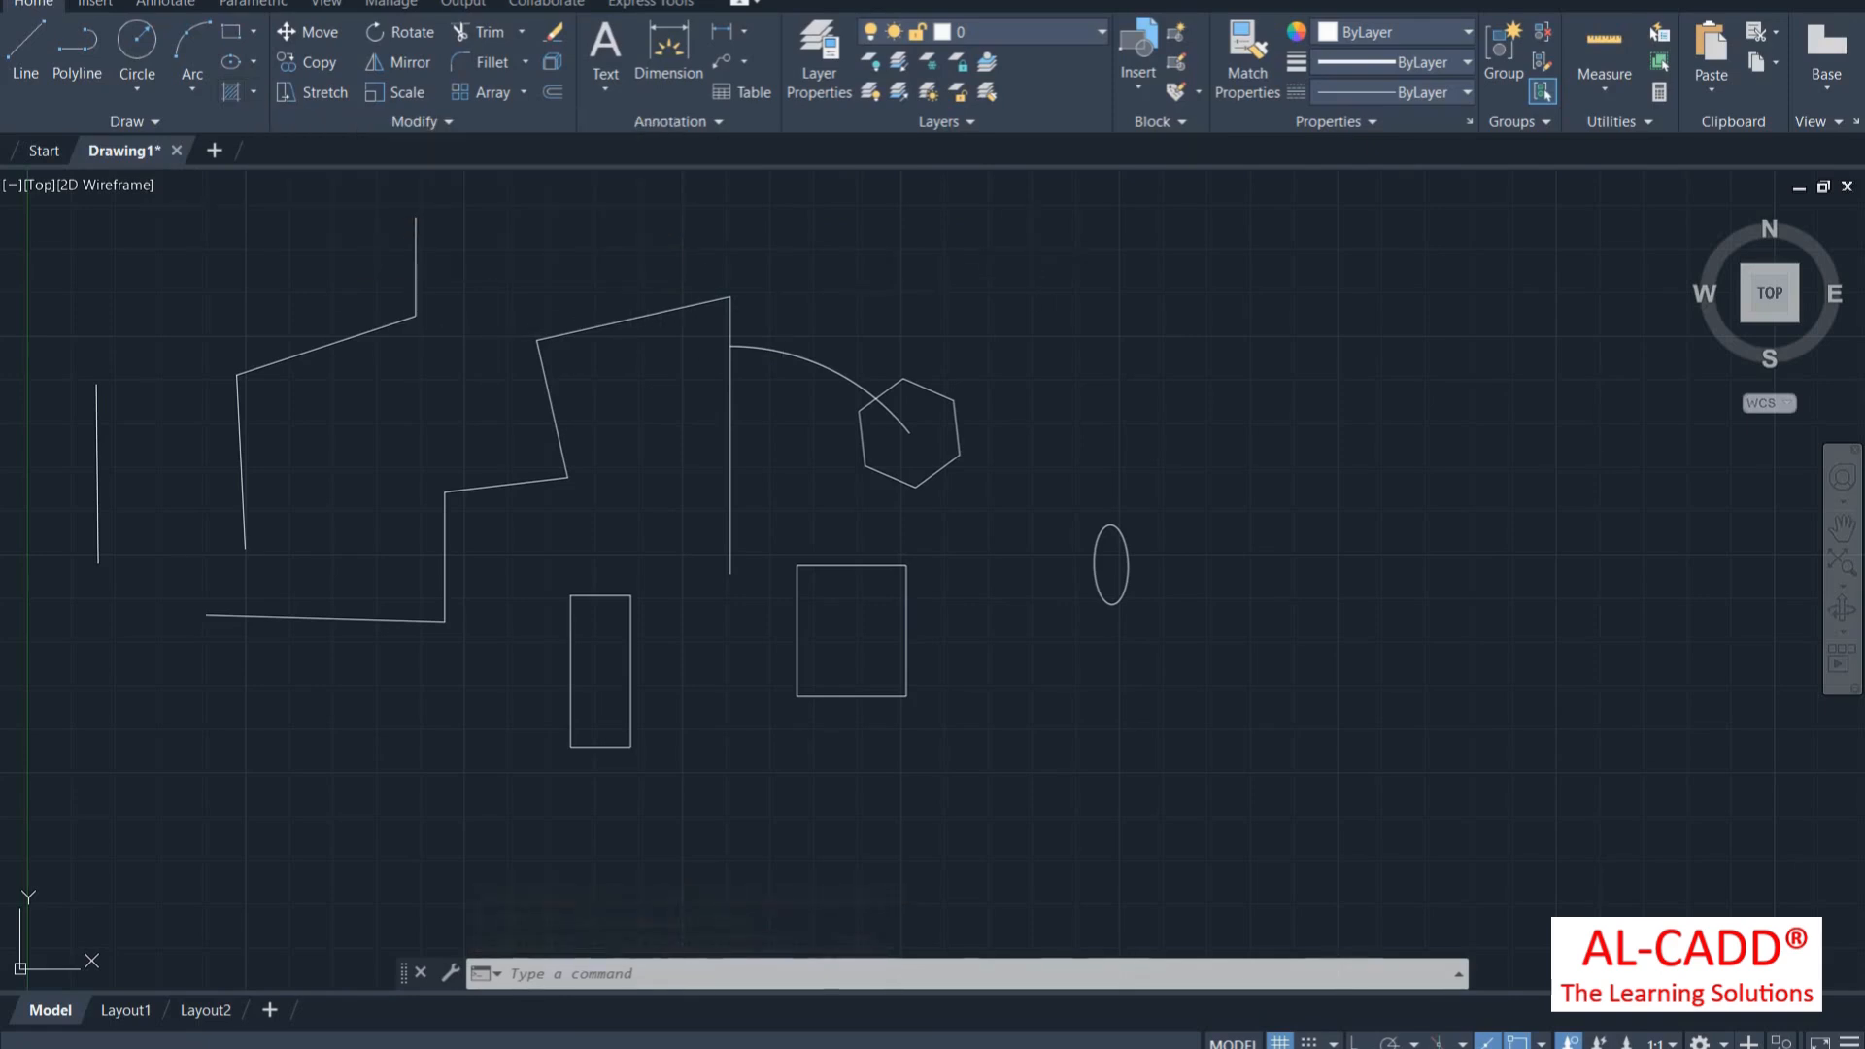
# Hatch the inside of the 25 by 30 rectangle with the AR-B816C brick pattern
pyautogui.write('h')
pyautogui.press('Return')
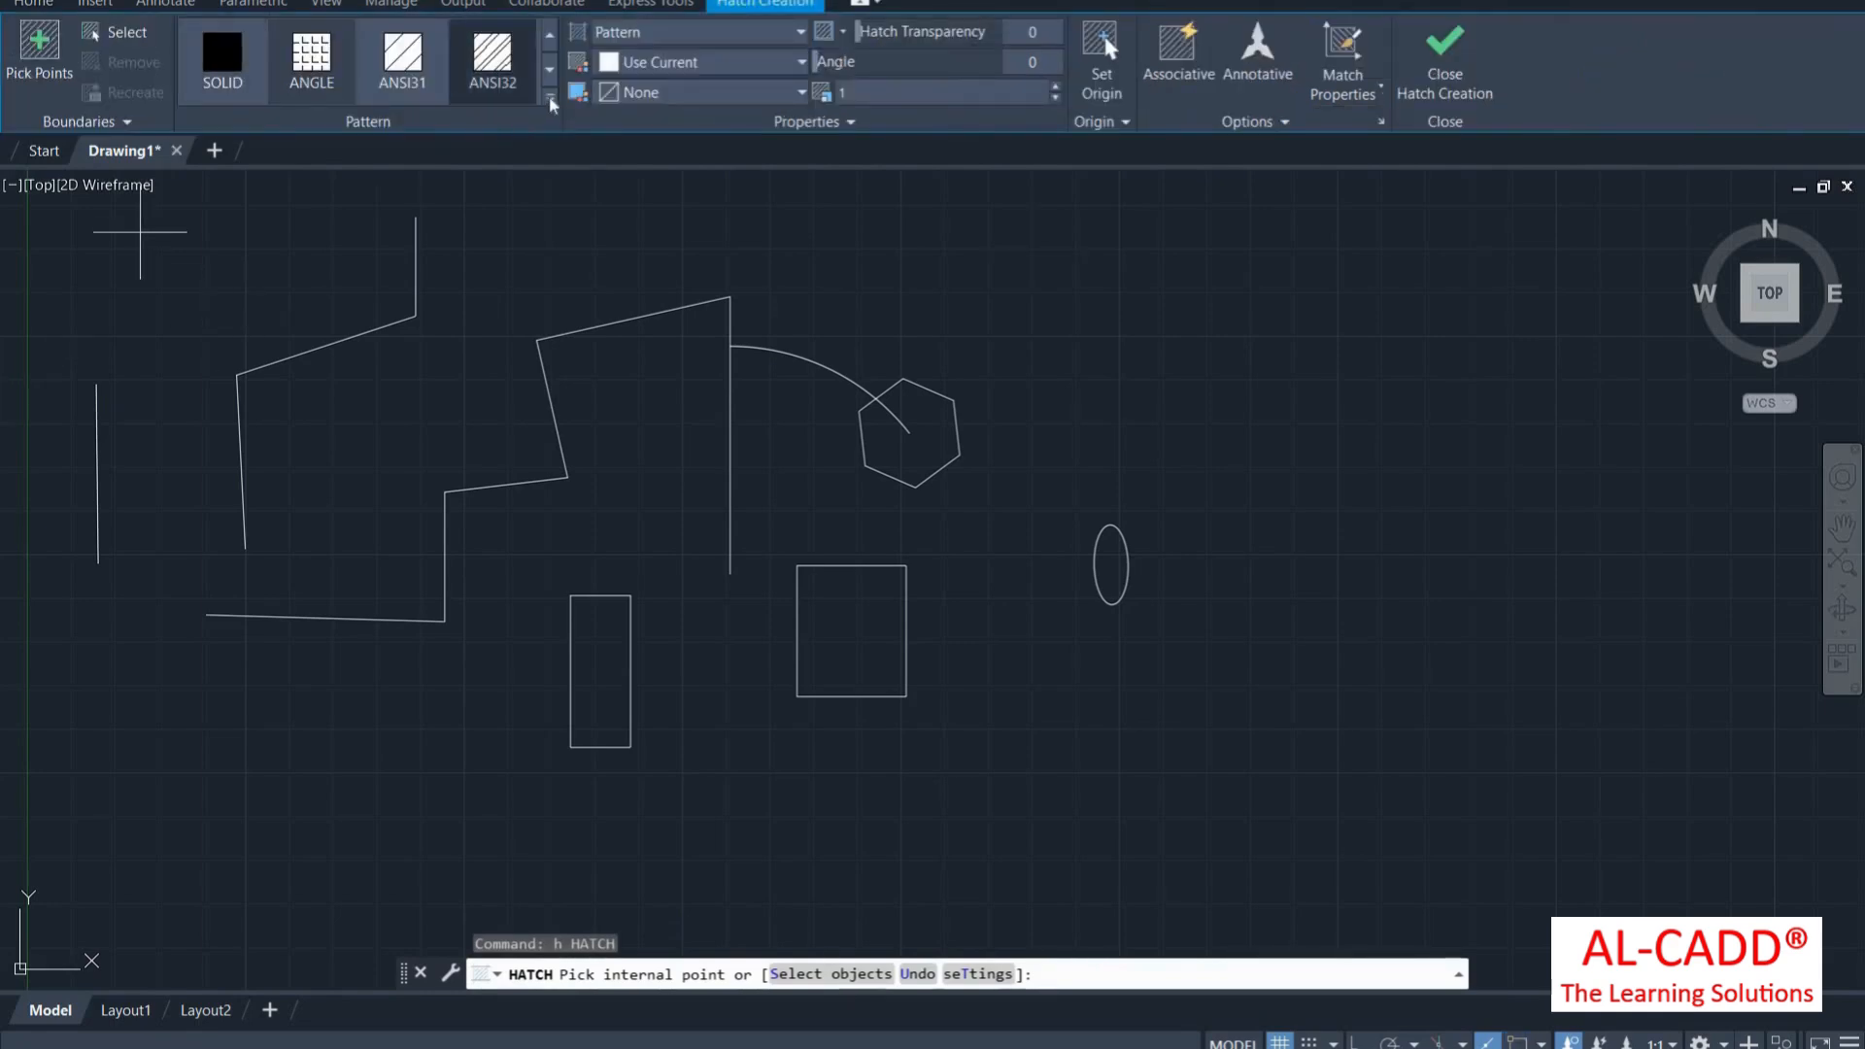
pyautogui.click(550, 97)
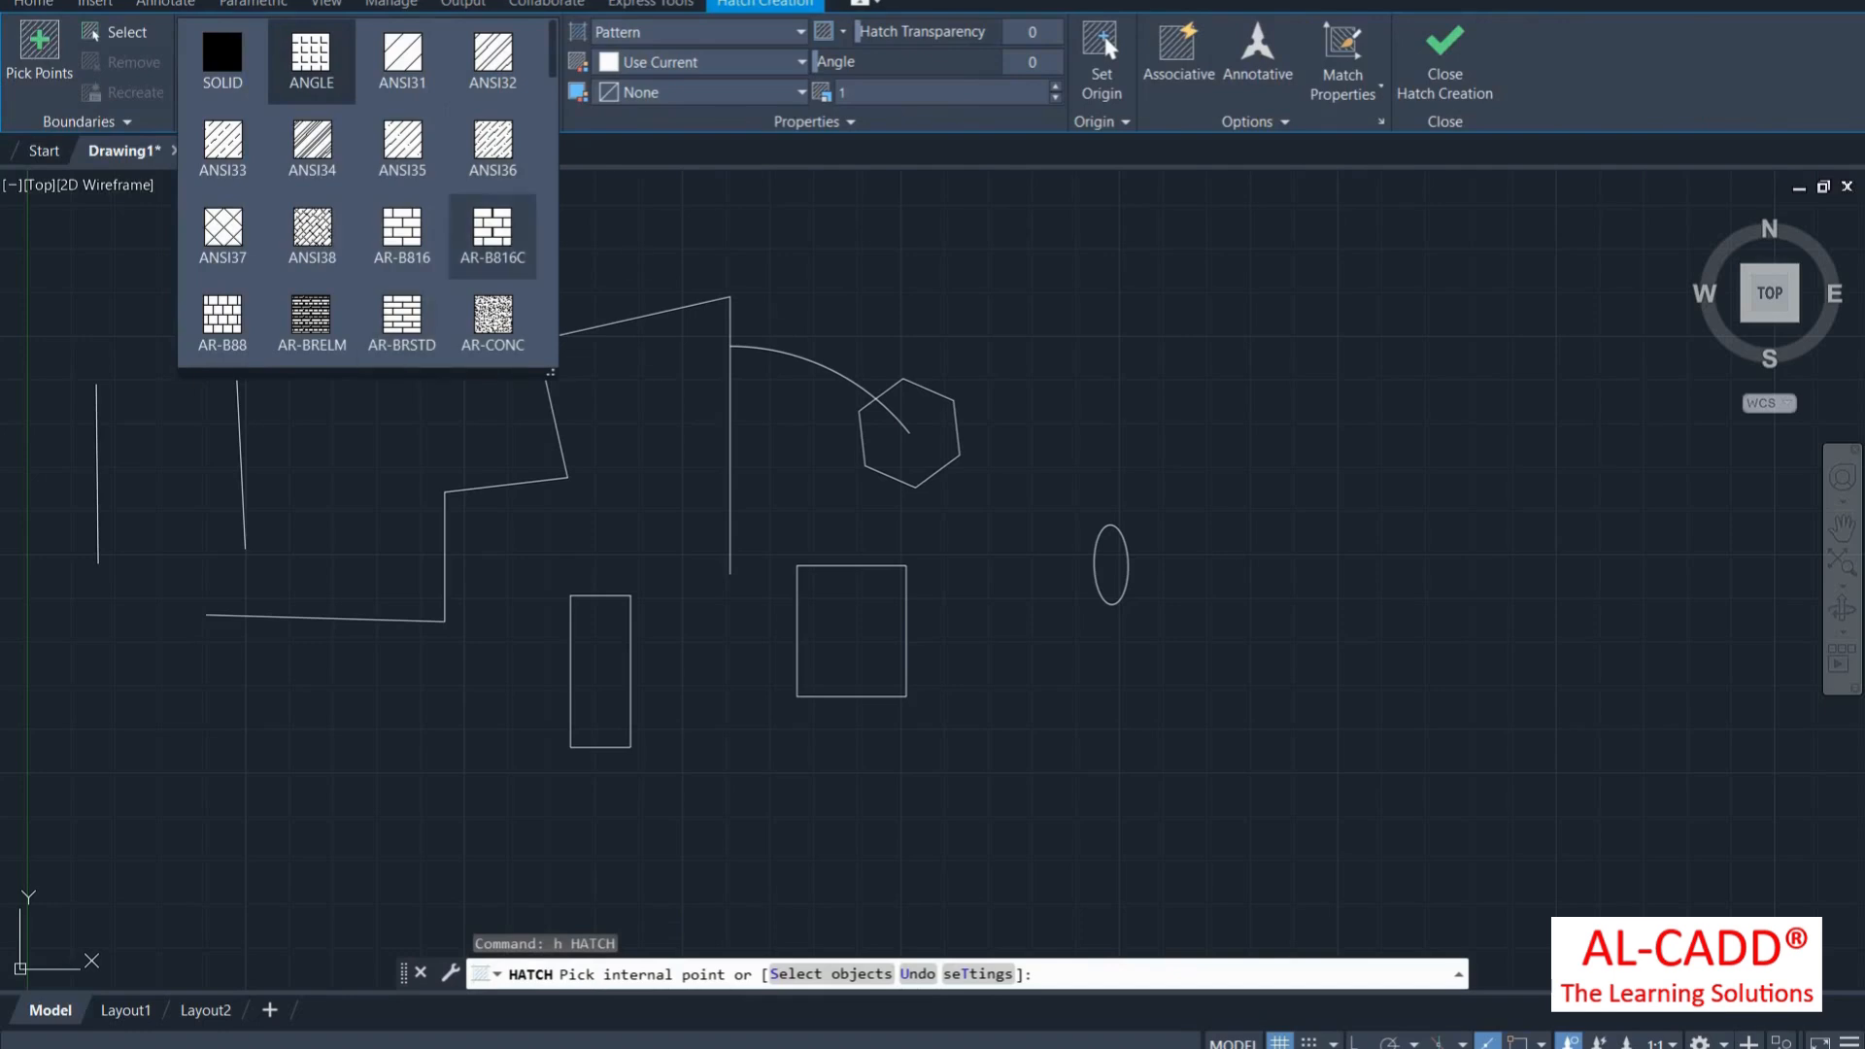
pyautogui.click(493, 231)
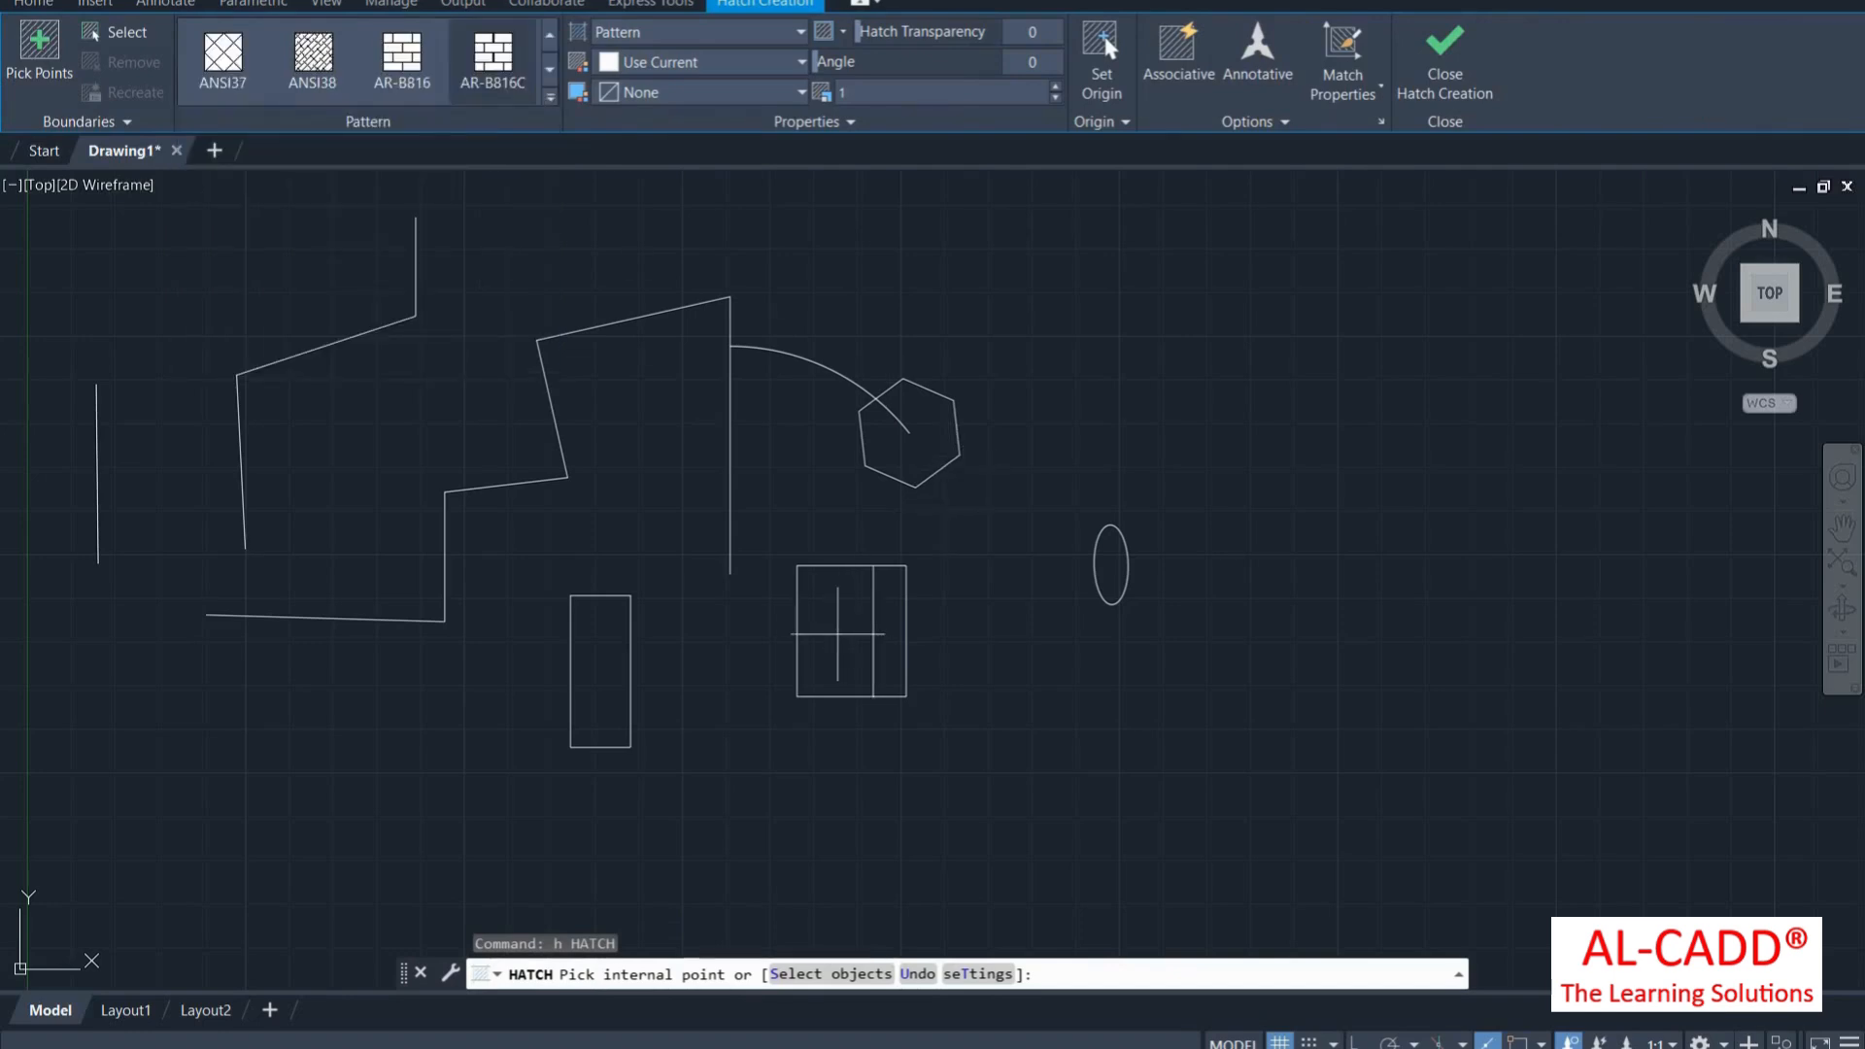
pyautogui.click(838, 634)
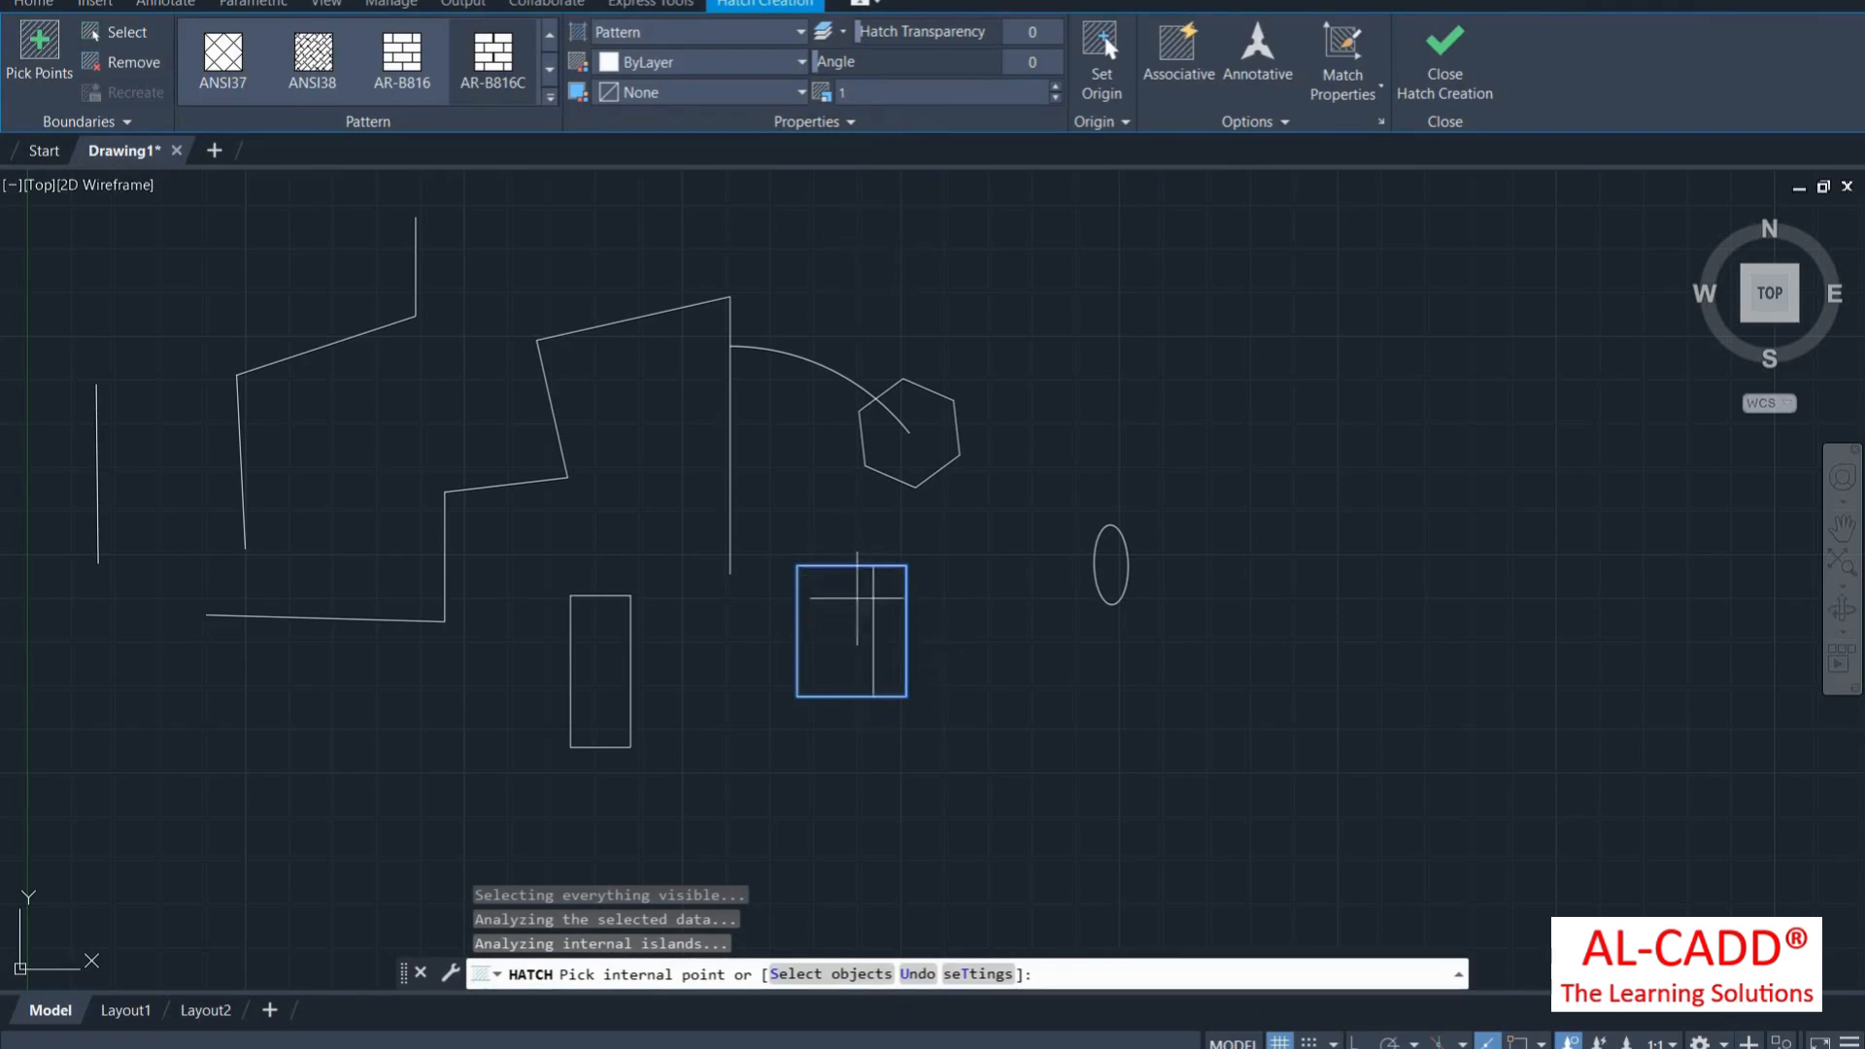
# Set the rectangle's hatch pattern scale to 0.02 and finish the hatch
pyautogui.click(1055, 98)
pyautogui.click(1055, 101)
pyautogui.click(1055, 101)
pyautogui.click(1055, 101)
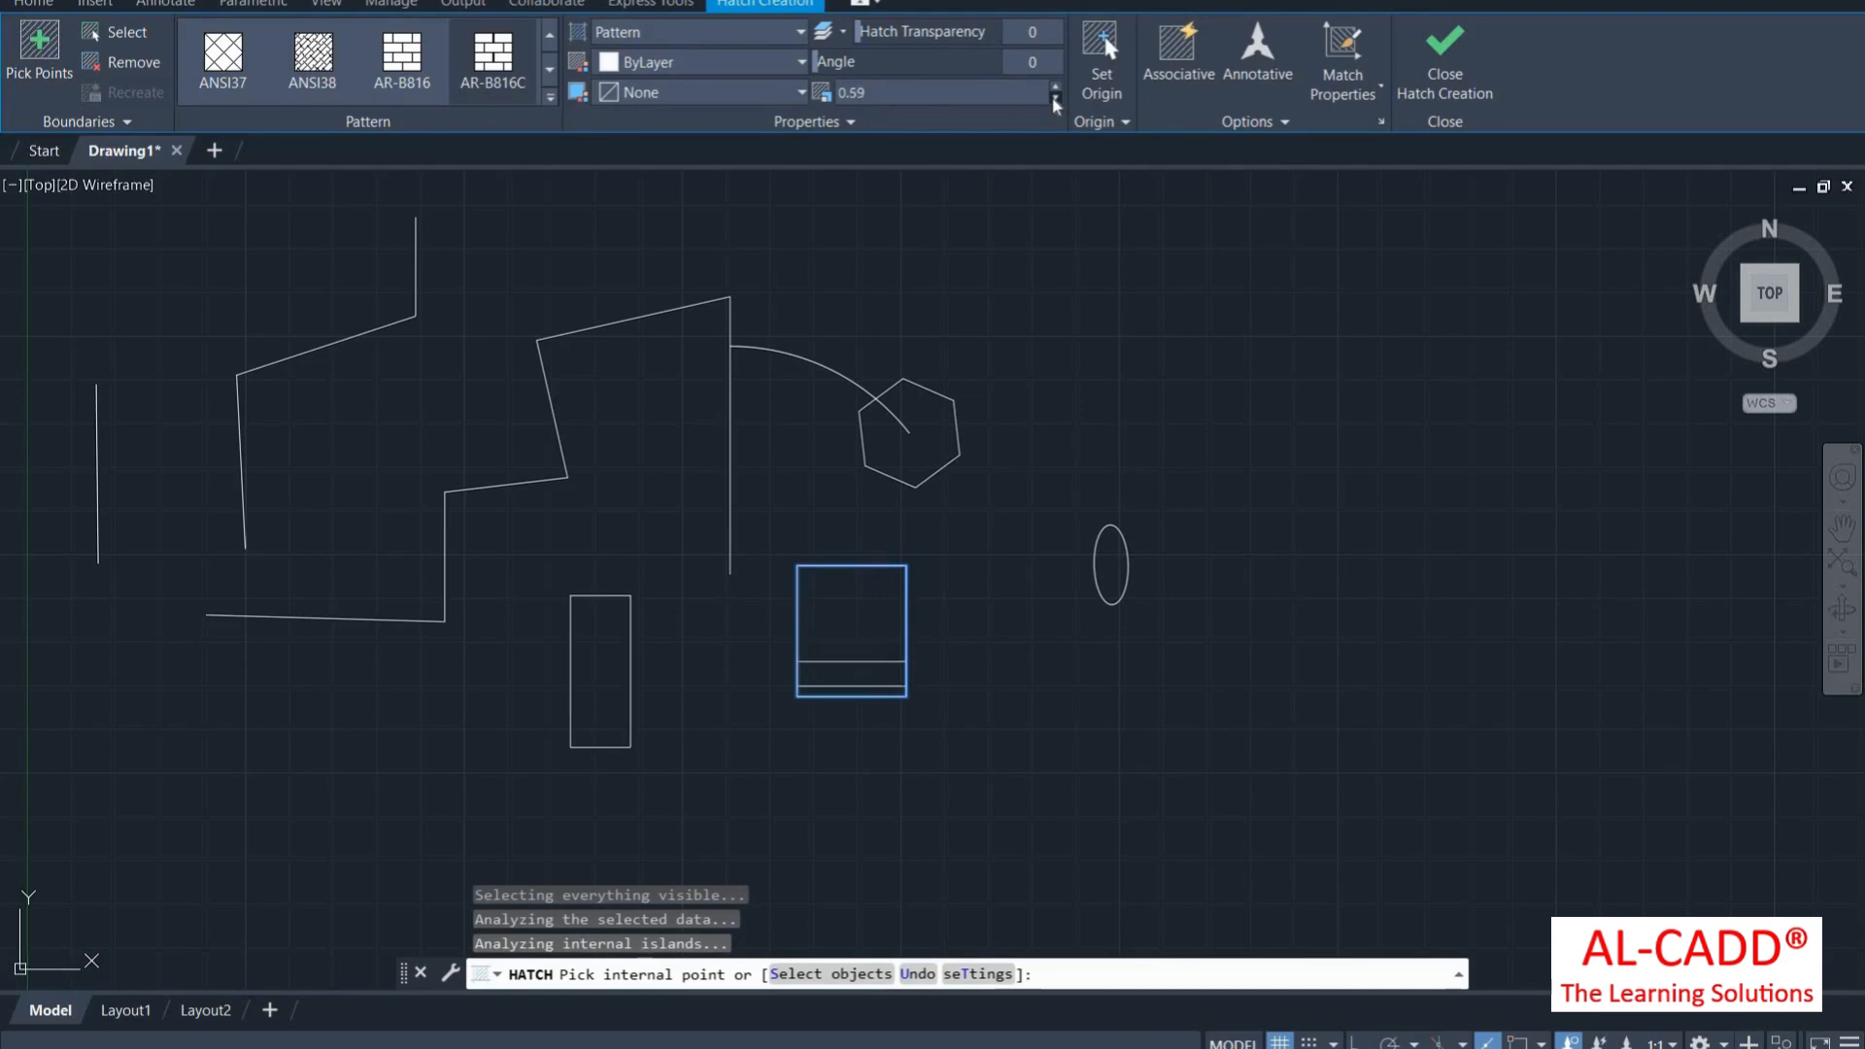
pyautogui.click(1055, 98)
pyautogui.write('.0')
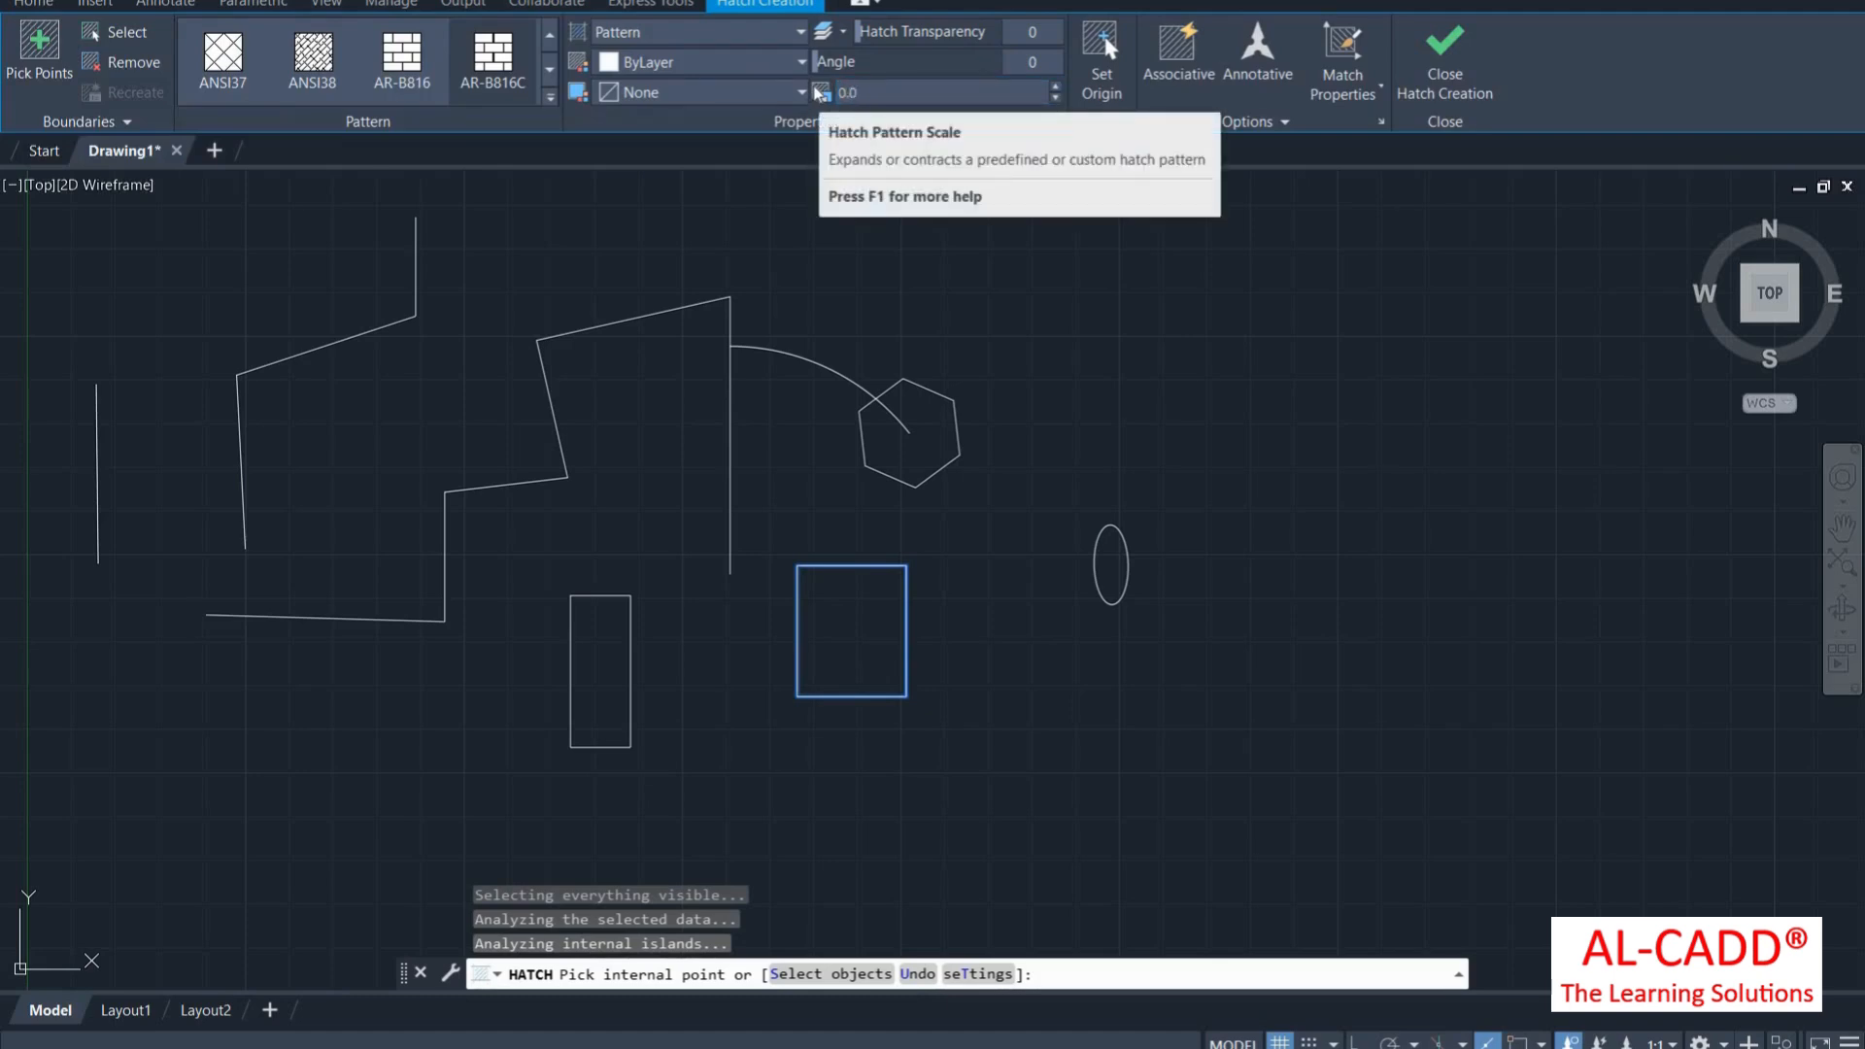
pyautogui.write('2')
pyautogui.press('Return')
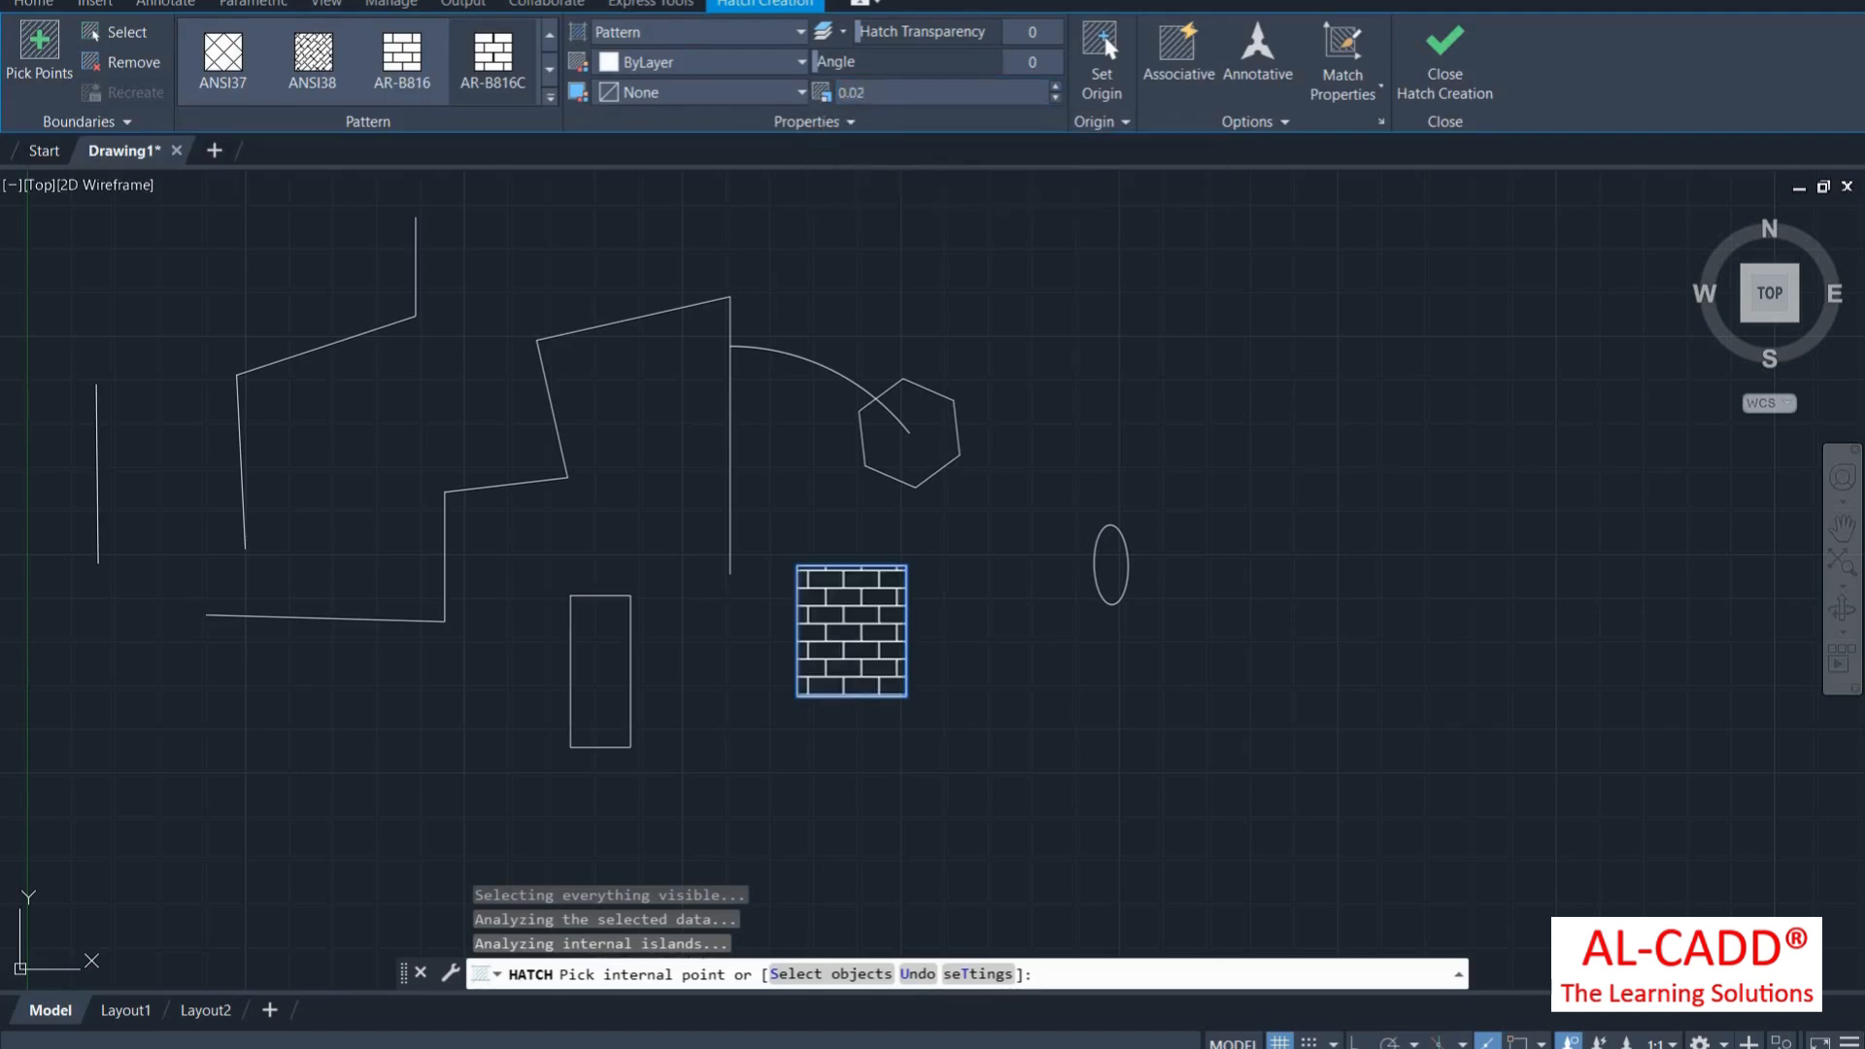
pyautogui.rightClick(851, 248)
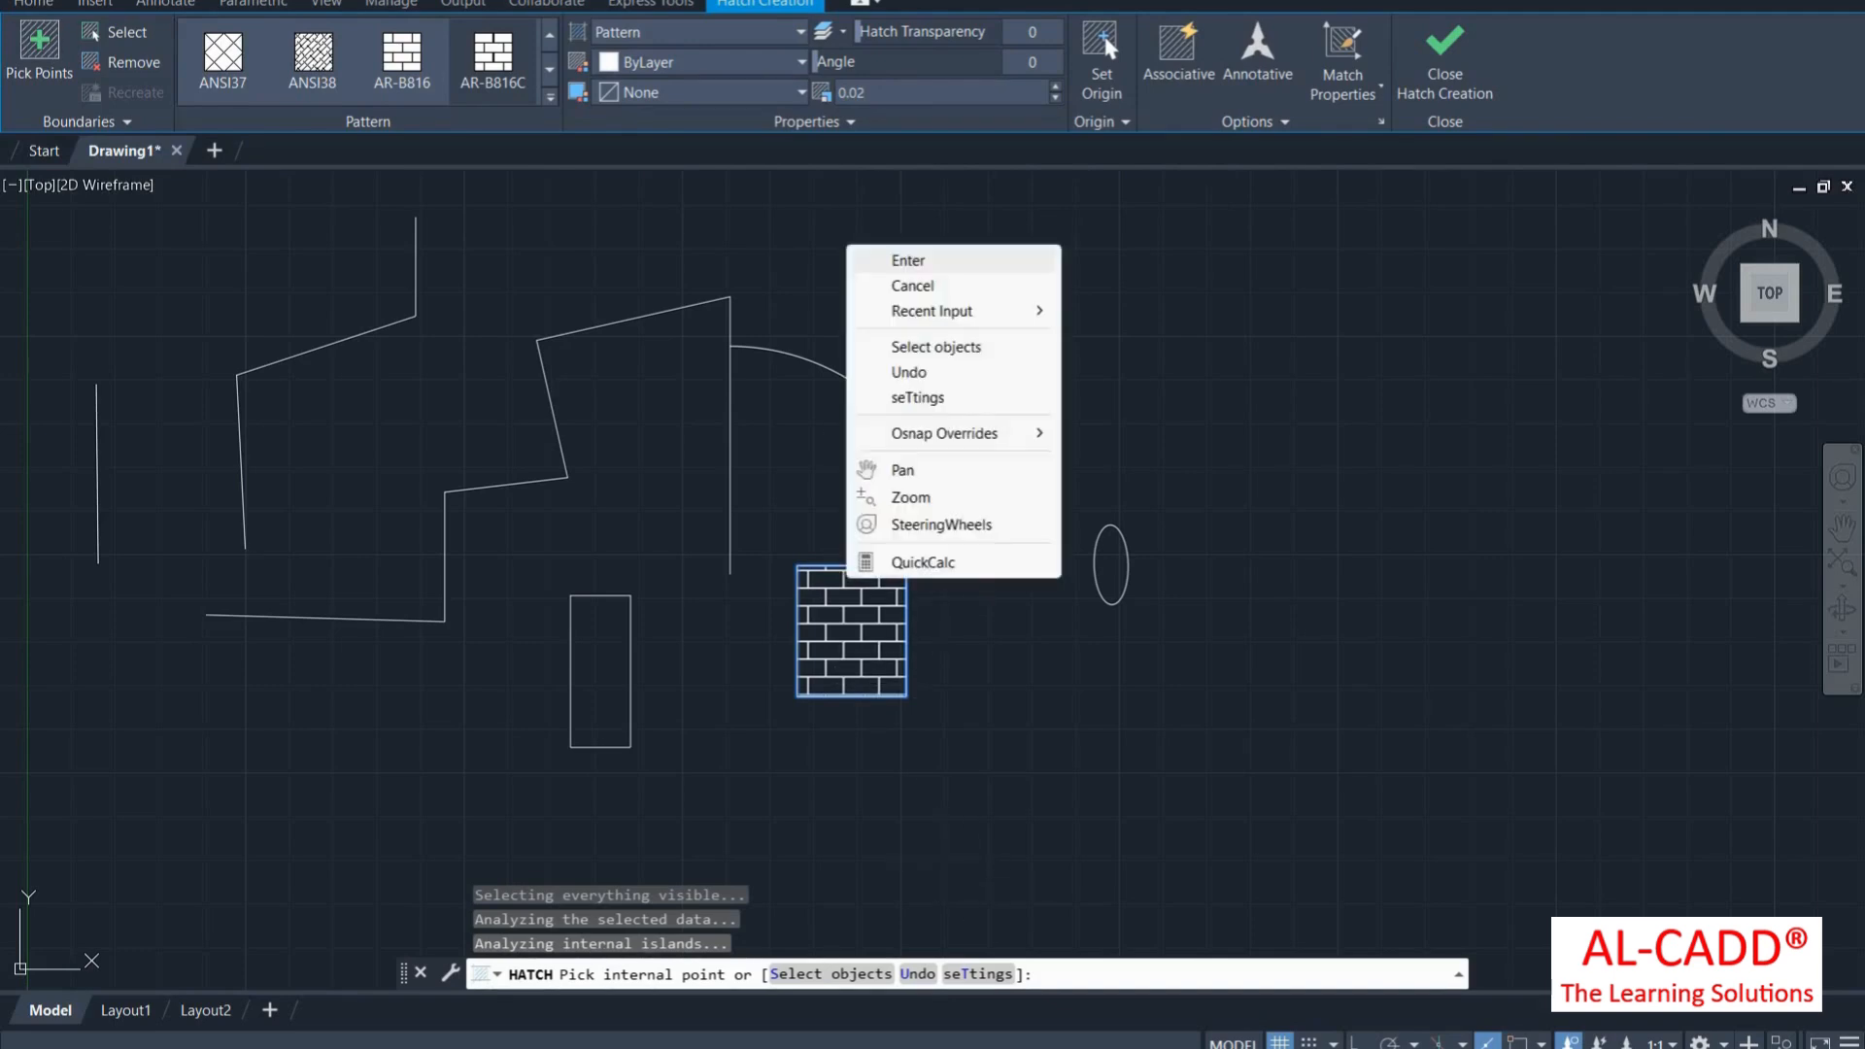
pyautogui.click(901, 262)
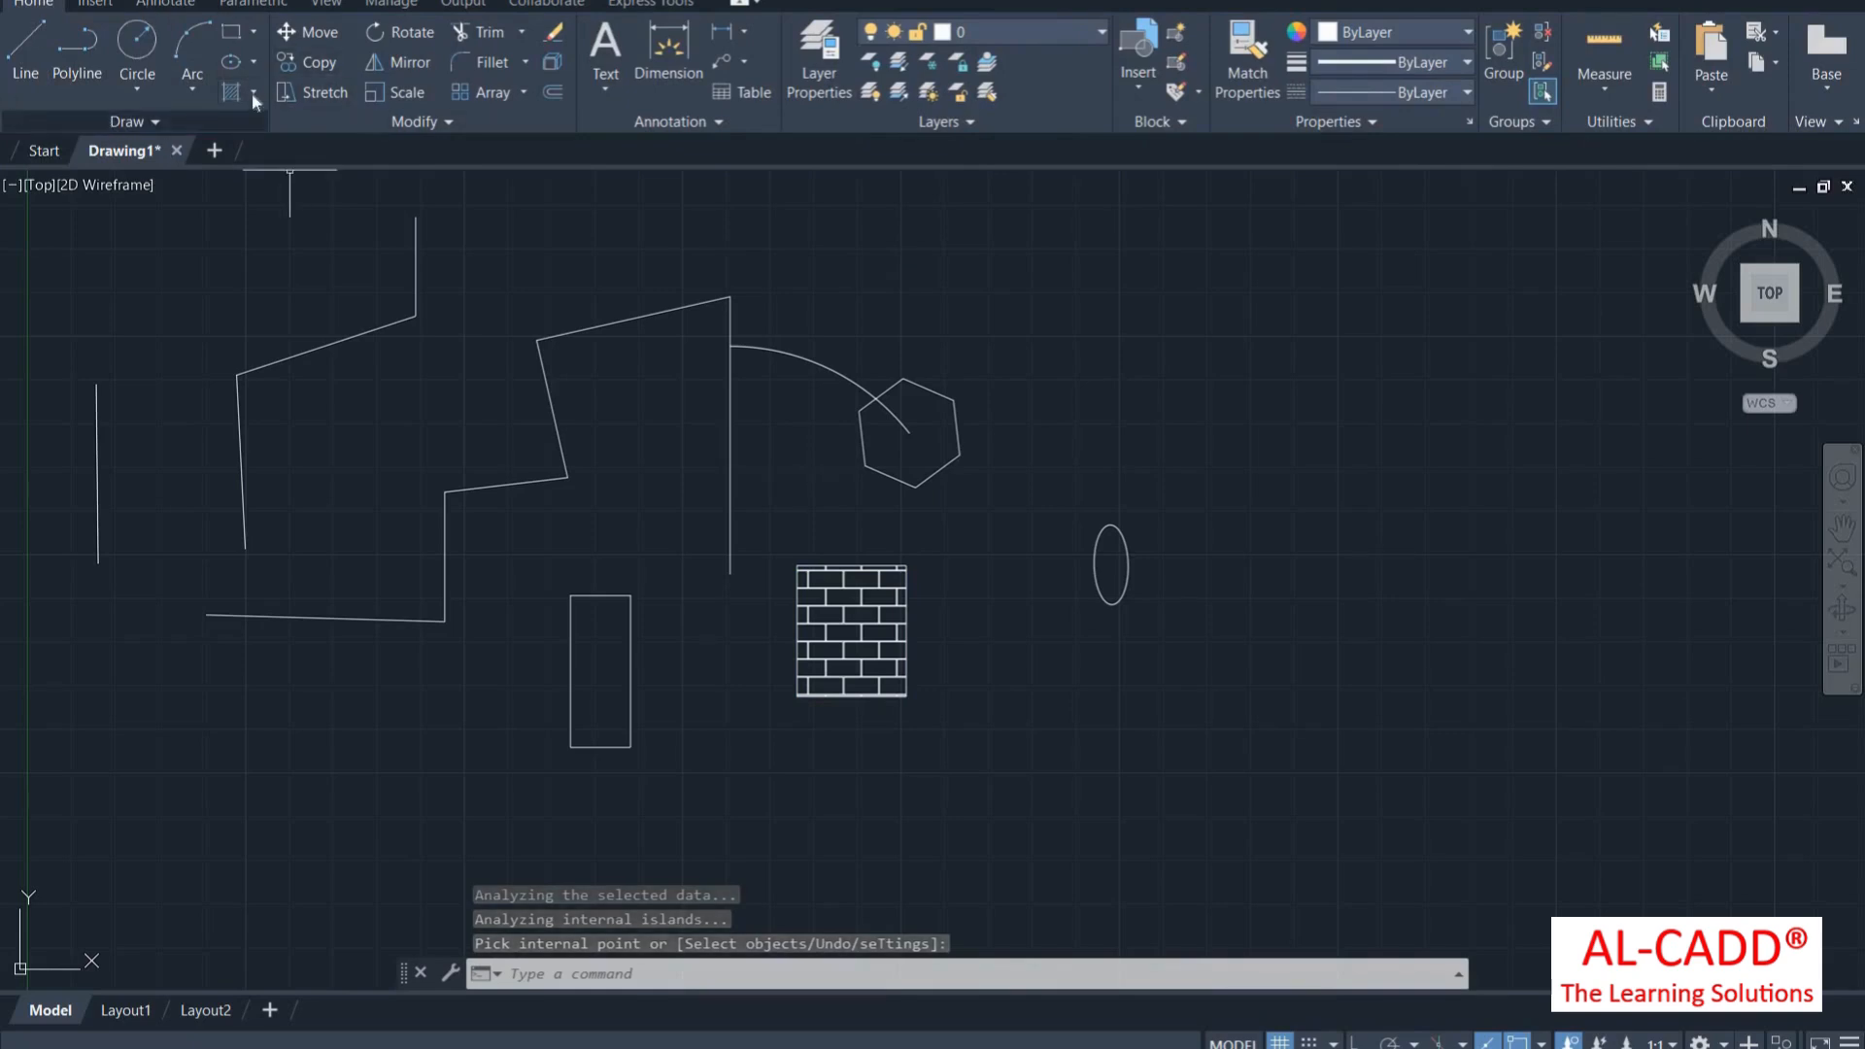
# Draw a winding spline through several fit points, from between the hatched rectangle and the ellipse up past the hexagon
pyautogui.click(115, 119)
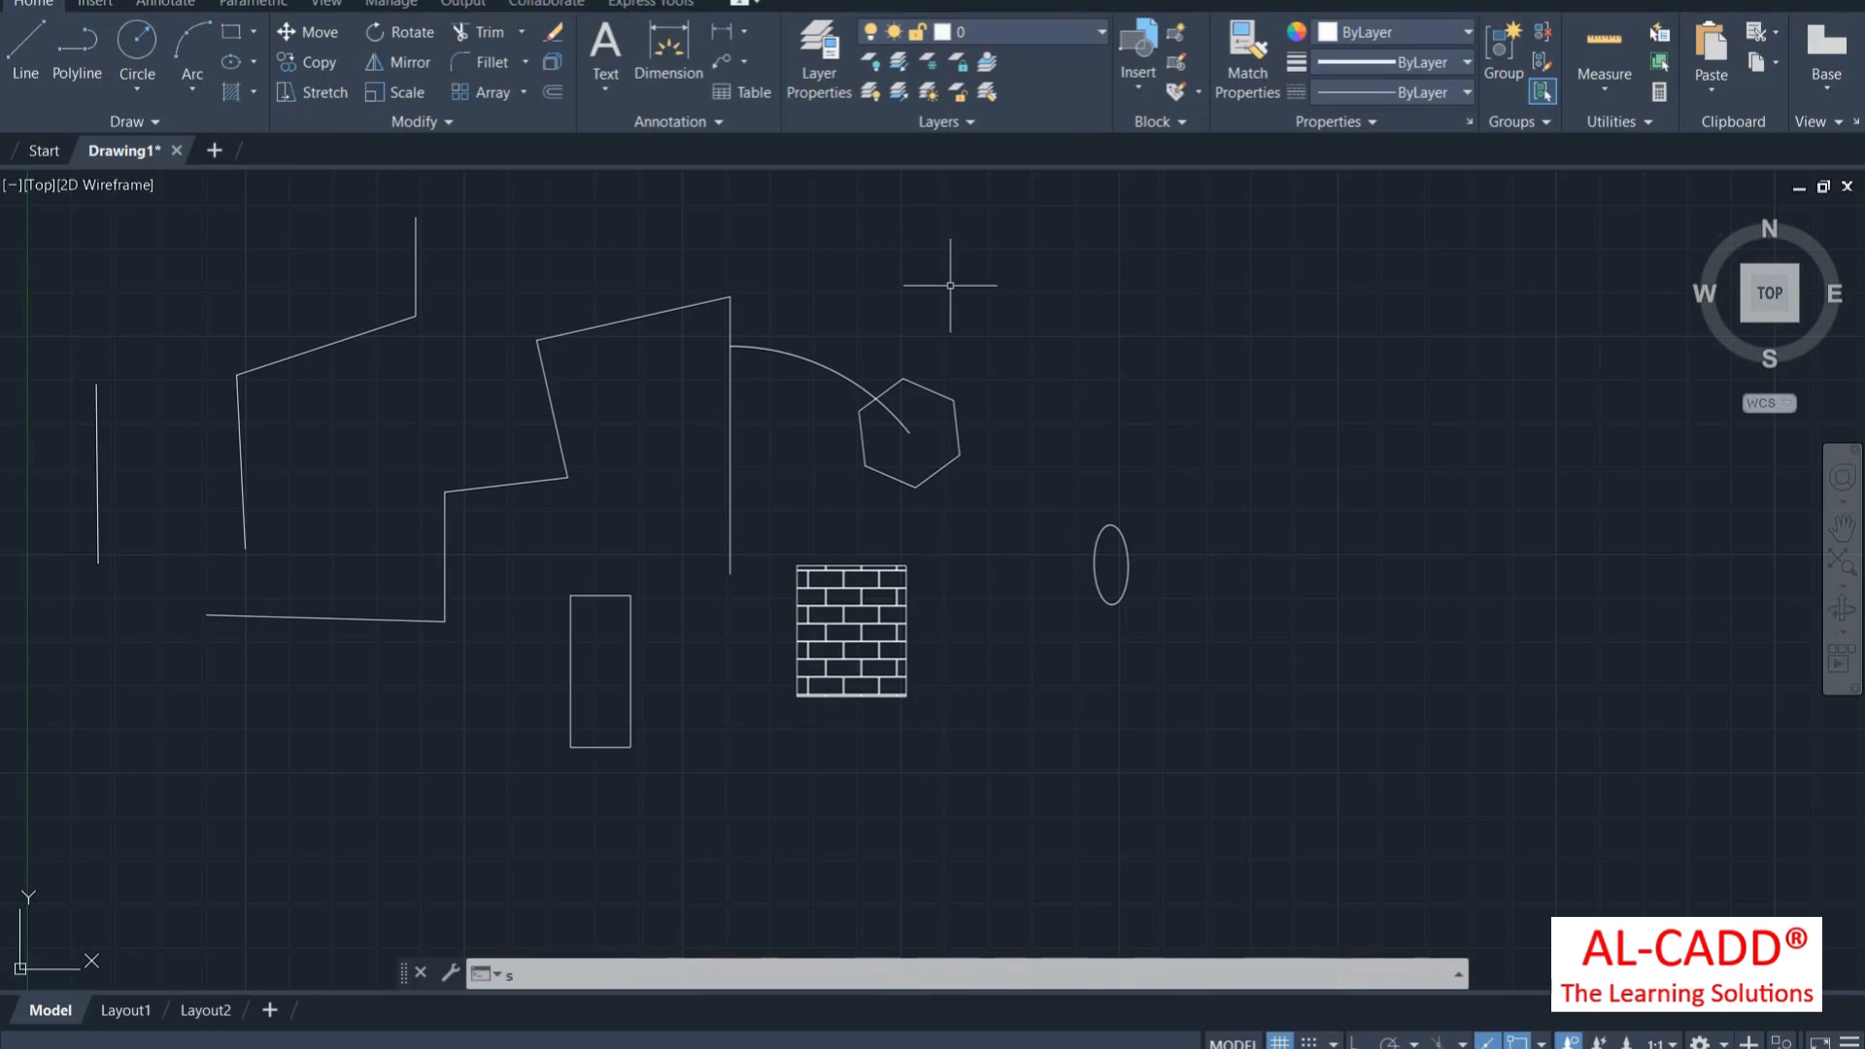
pyautogui.write('p')
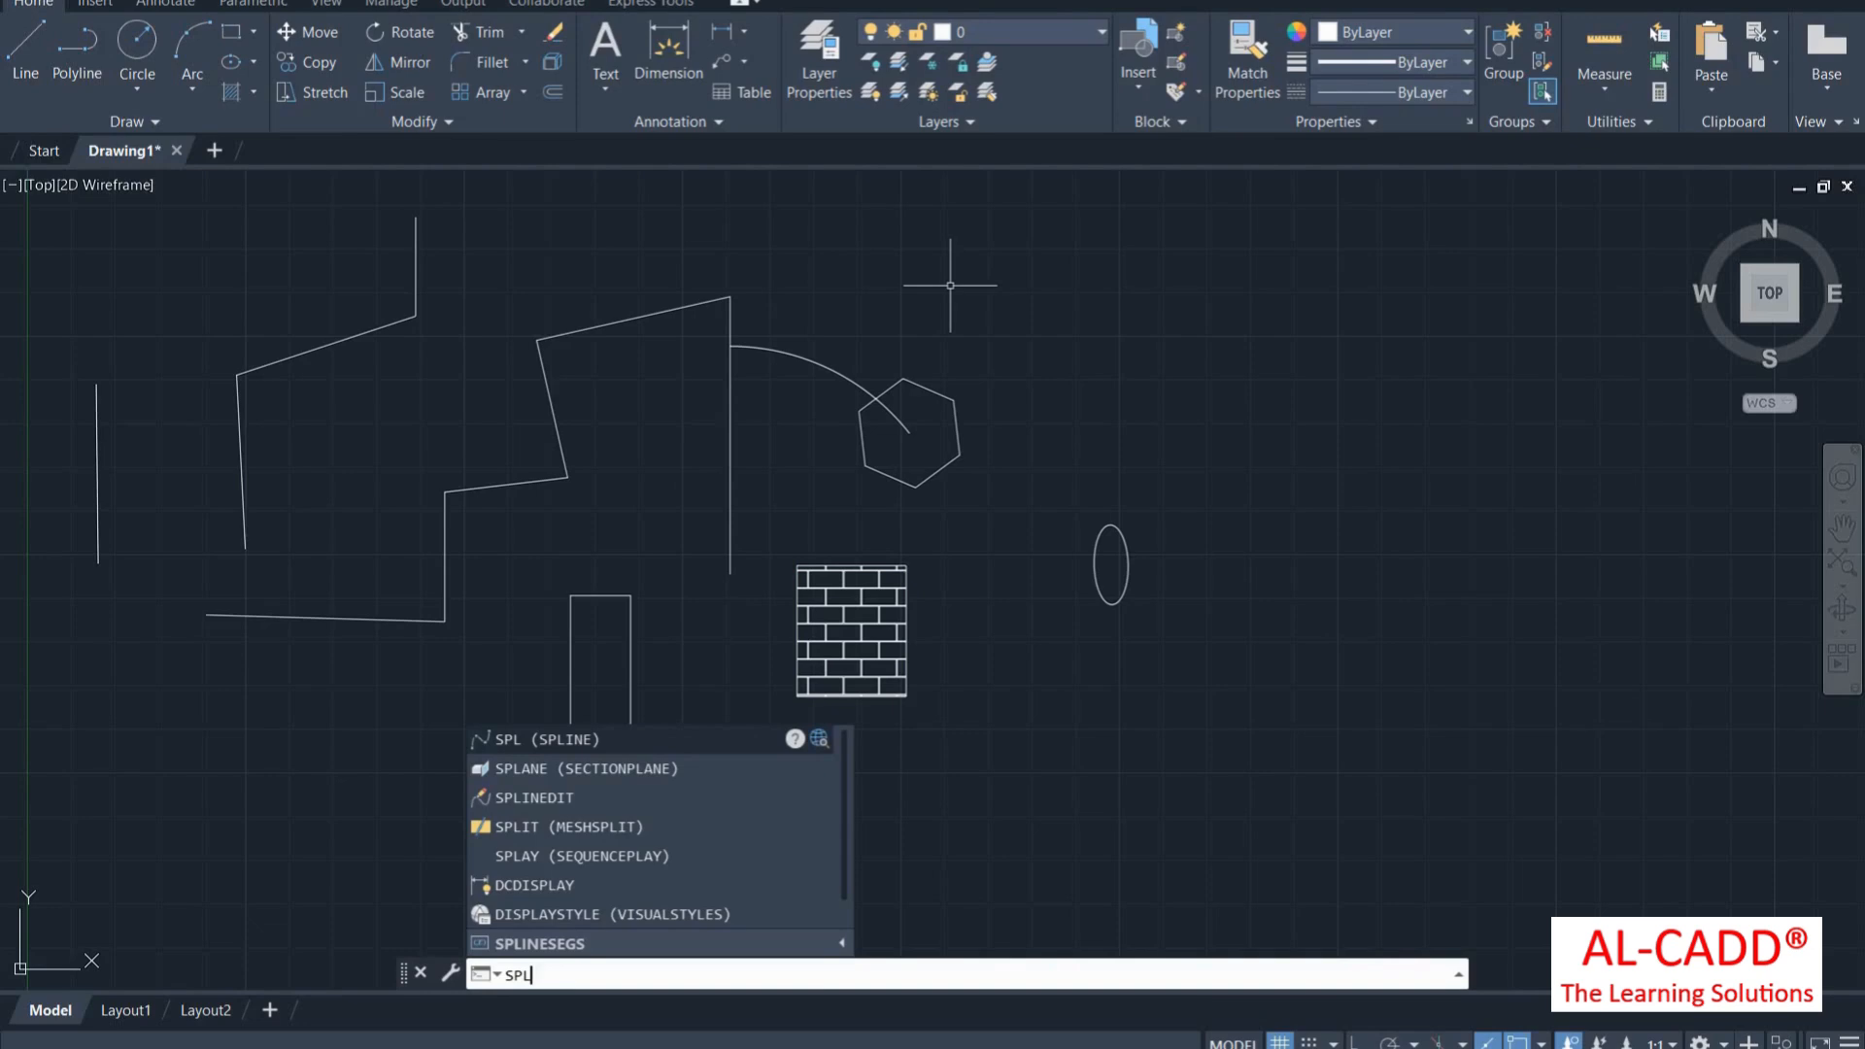
pyautogui.press('Return')
pyautogui.click(992, 608)
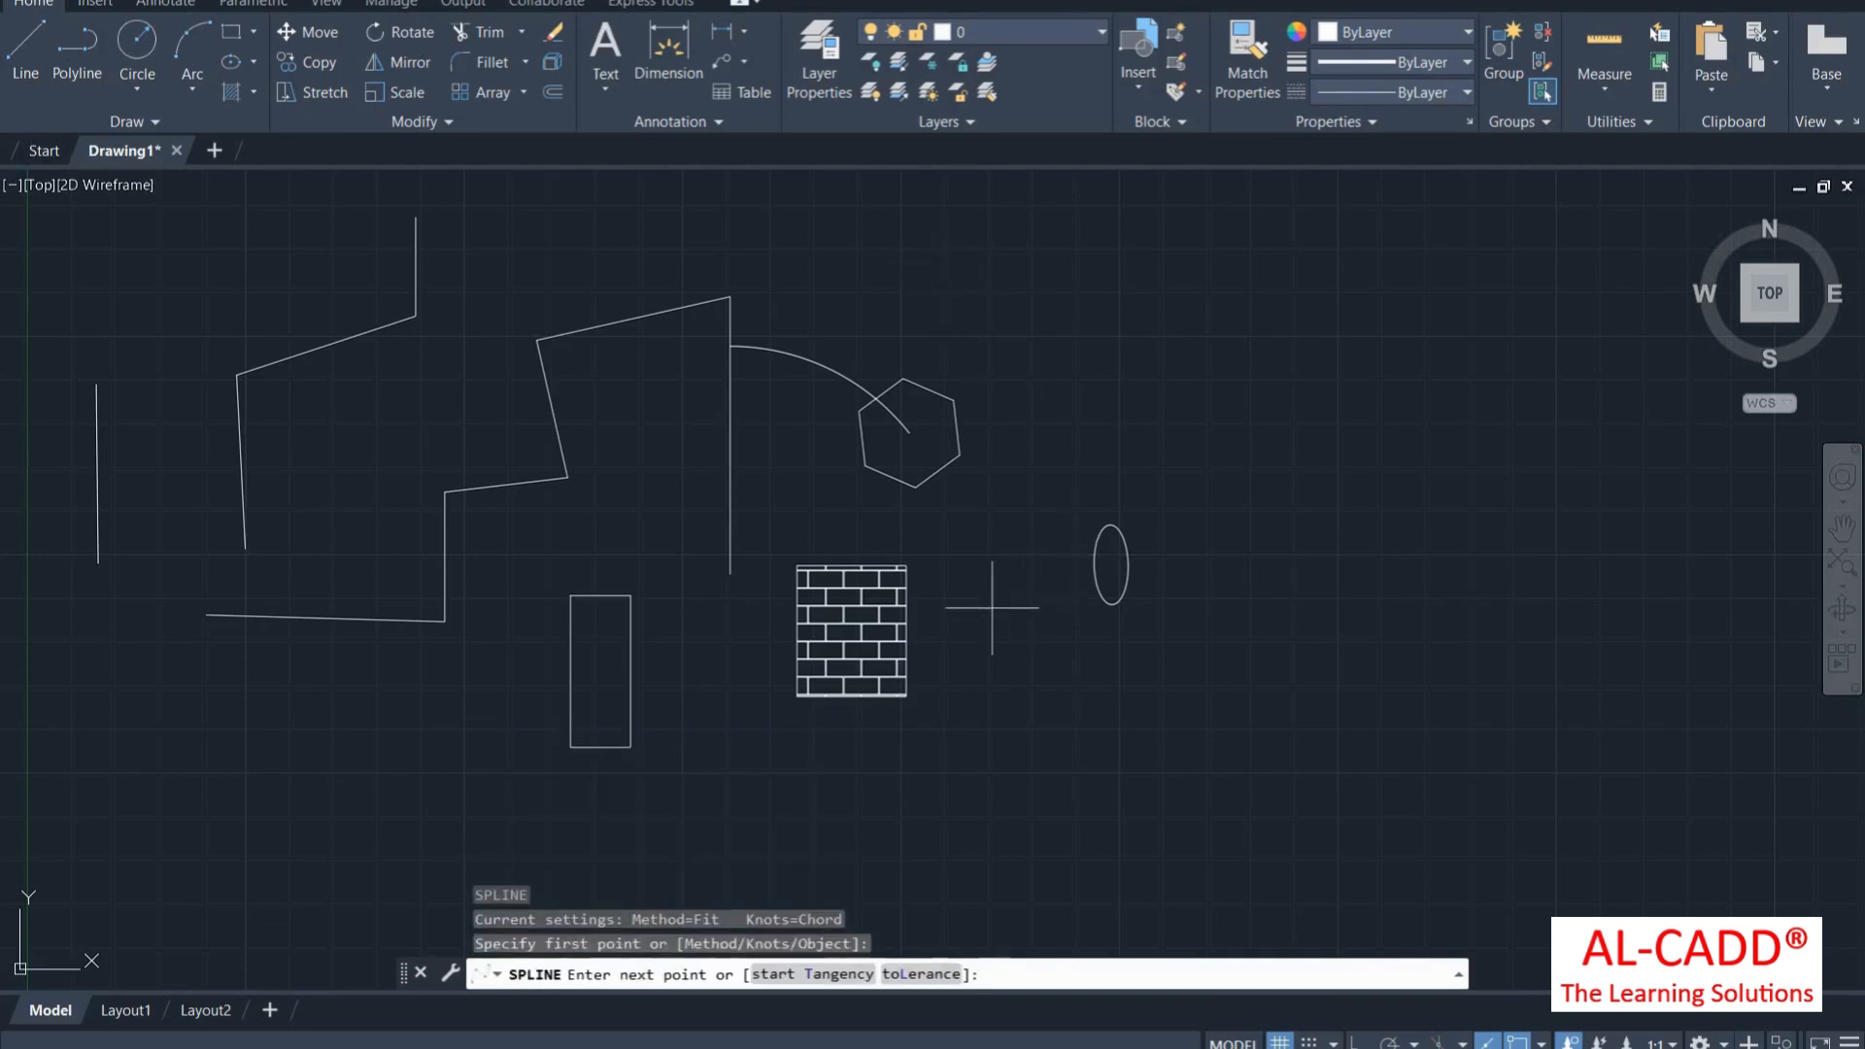
pyautogui.click(1069, 507)
pyautogui.click(1034, 419)
pyautogui.click(1197, 346)
pyautogui.click(1346, 231)
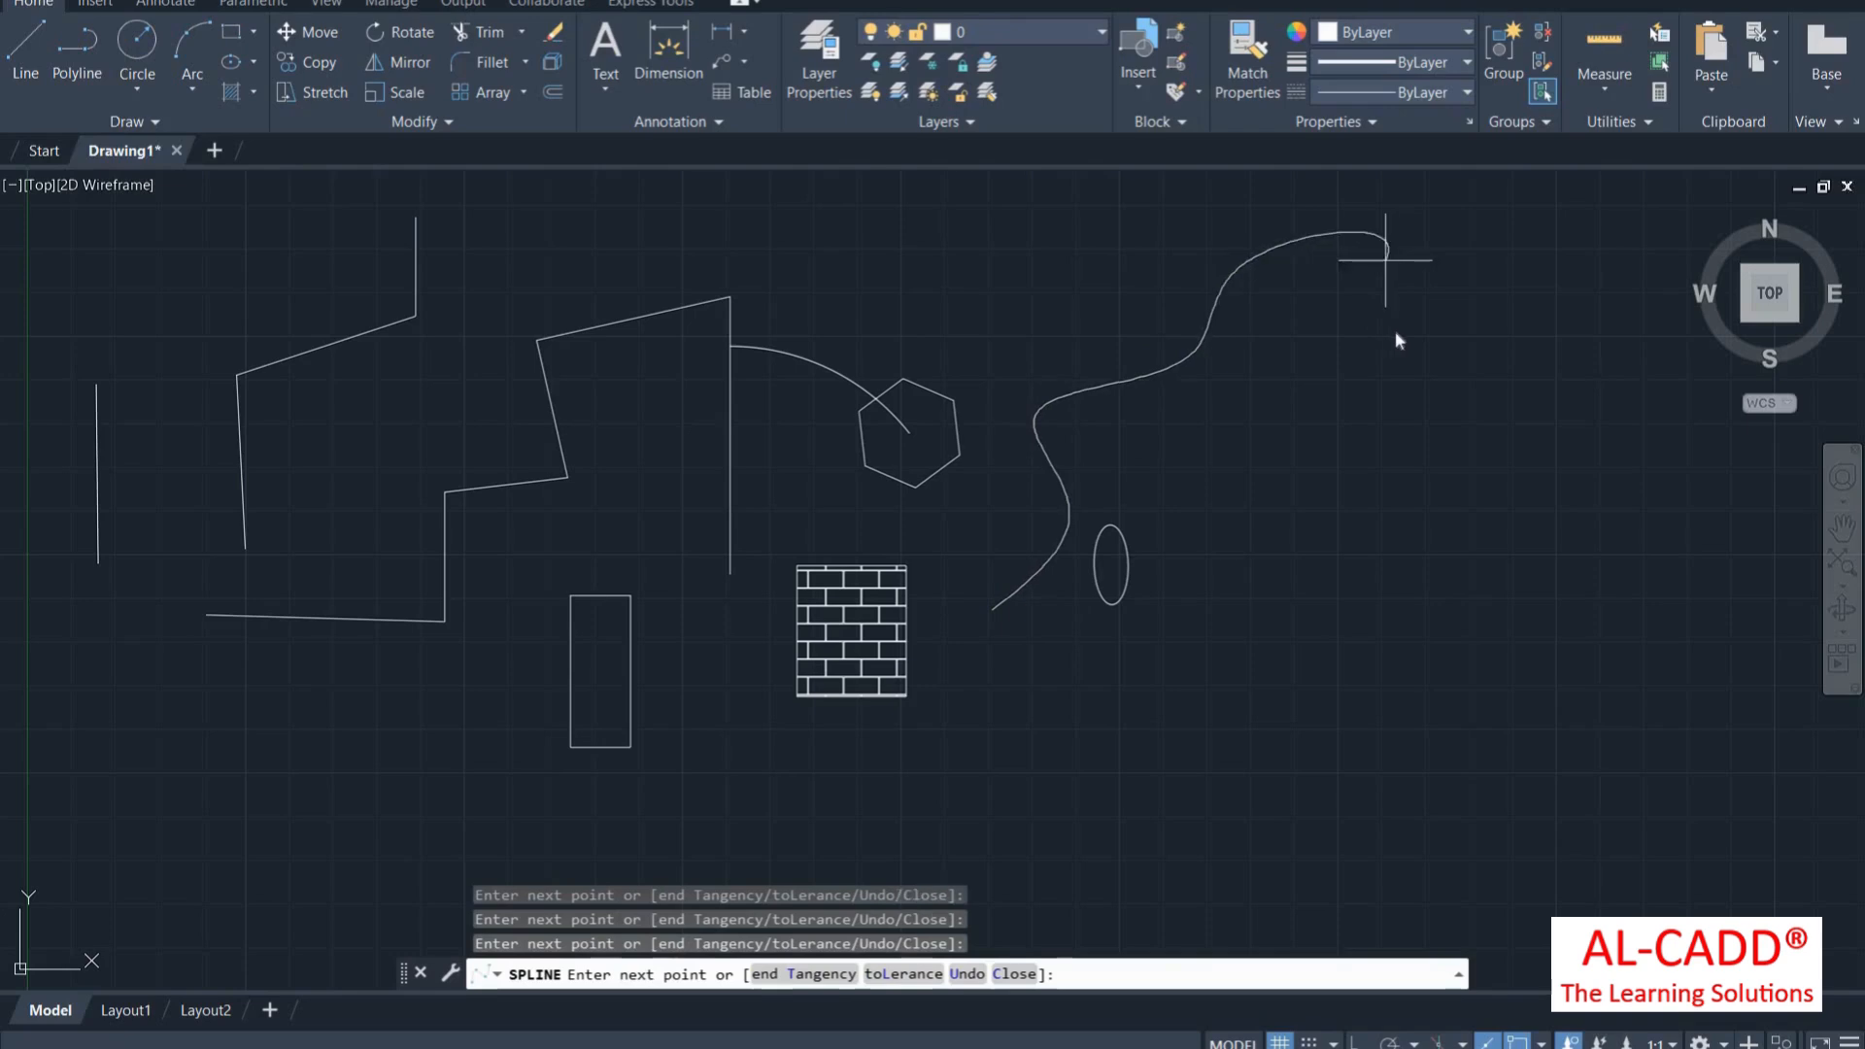
pyautogui.rightClick(1357, 316)
pyautogui.click(1396, 335)
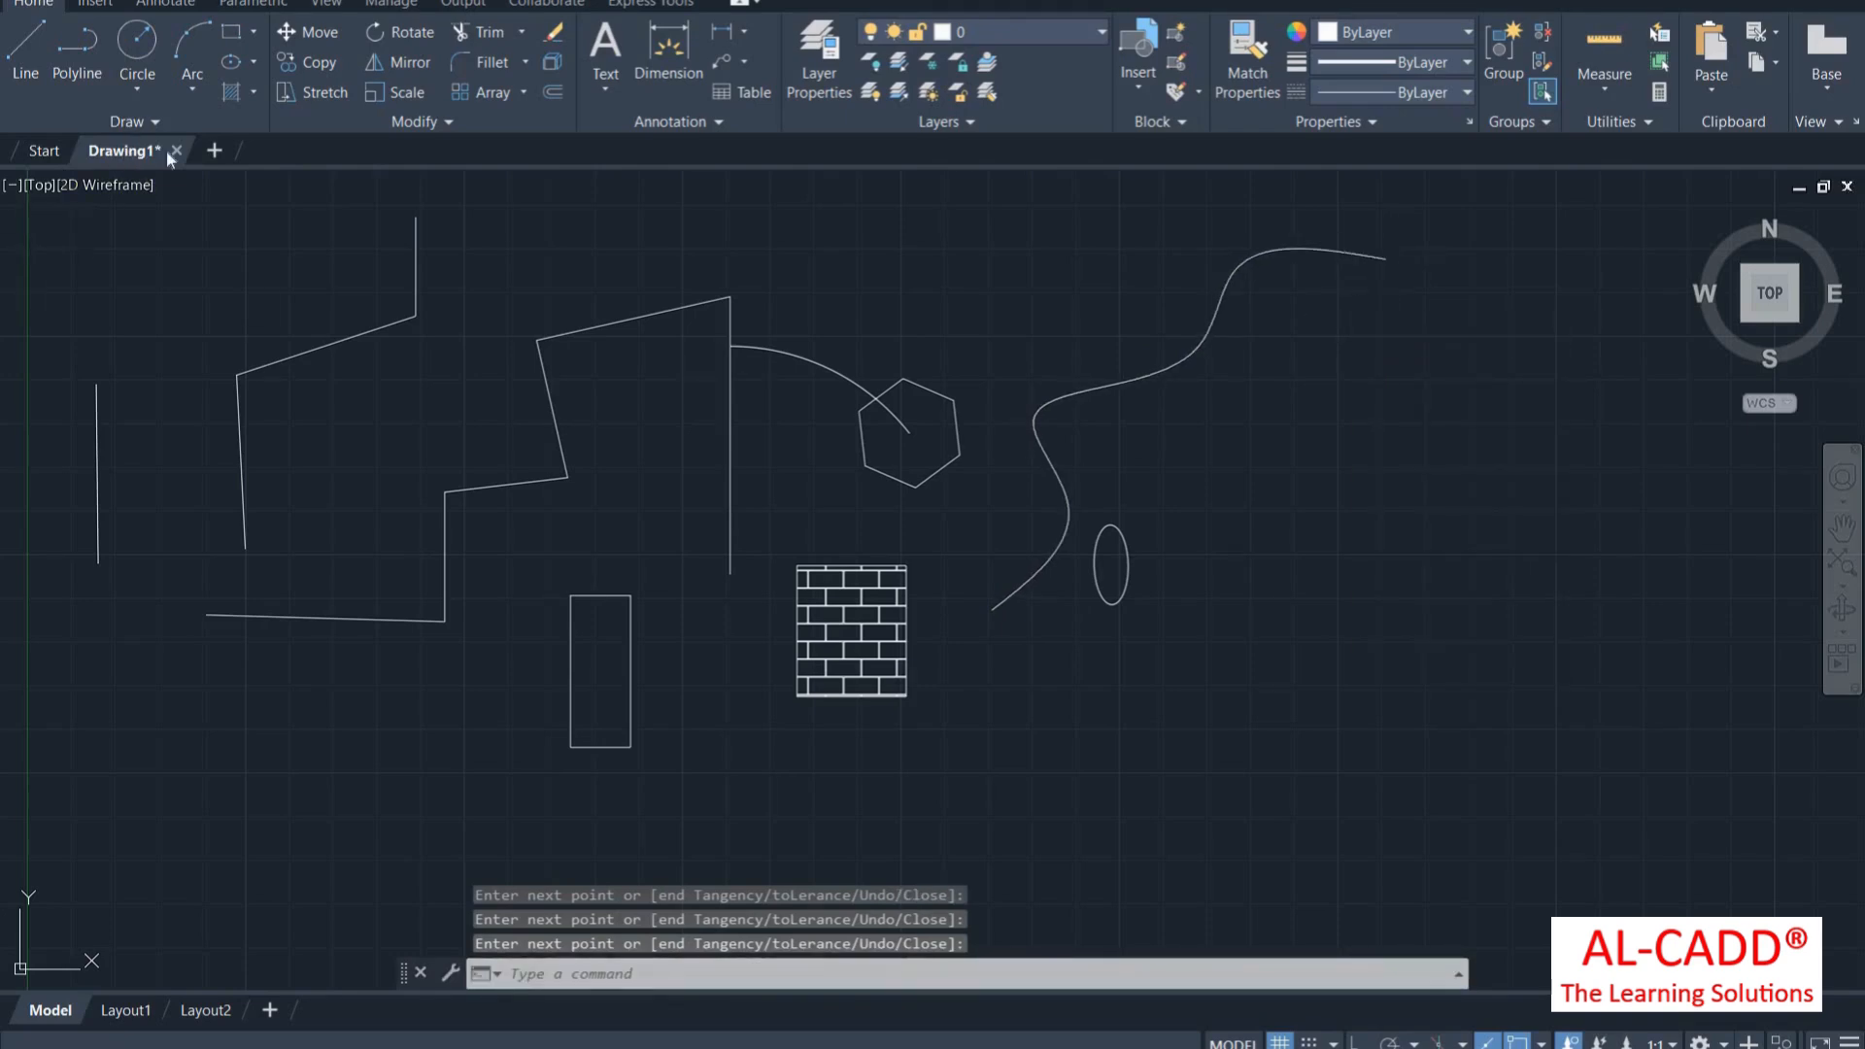
# Draw three horizontal construction lines with XLINE below the drawn shapes
pyautogui.click(166, 118)
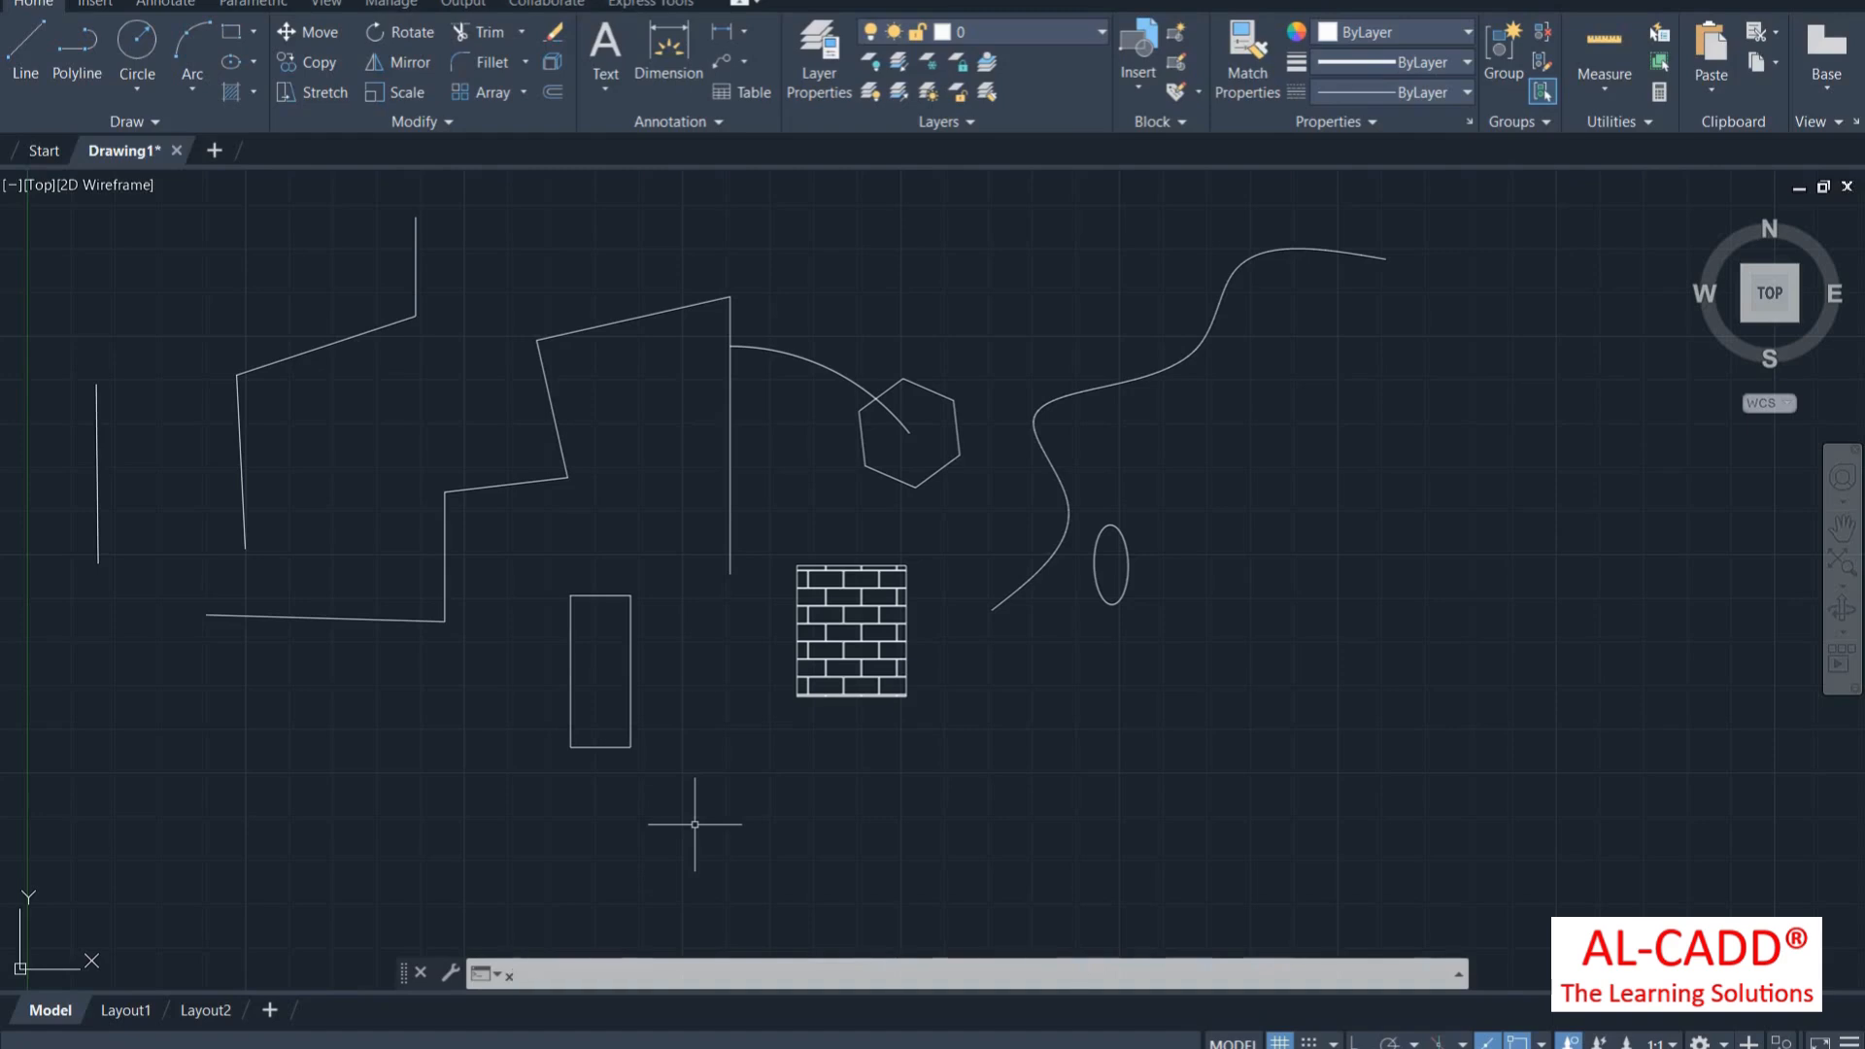
pyautogui.write('XL')
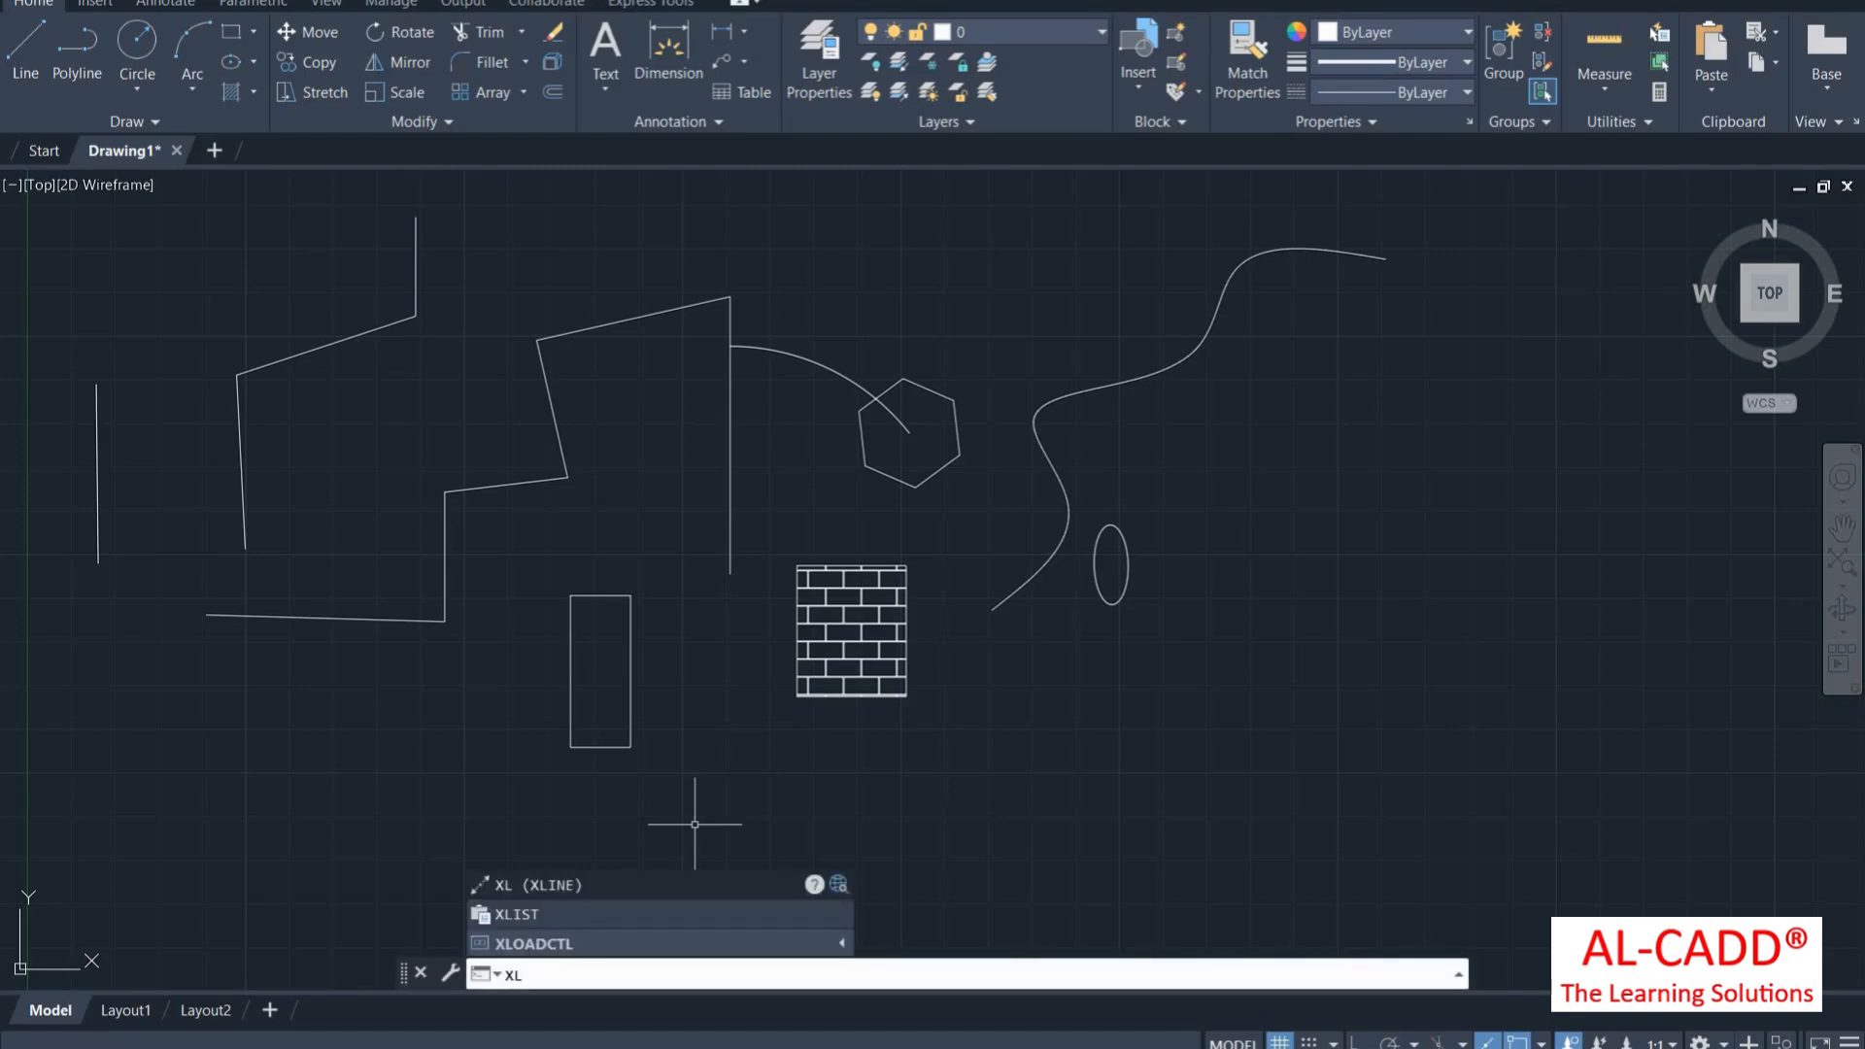
pyautogui.press('Return')
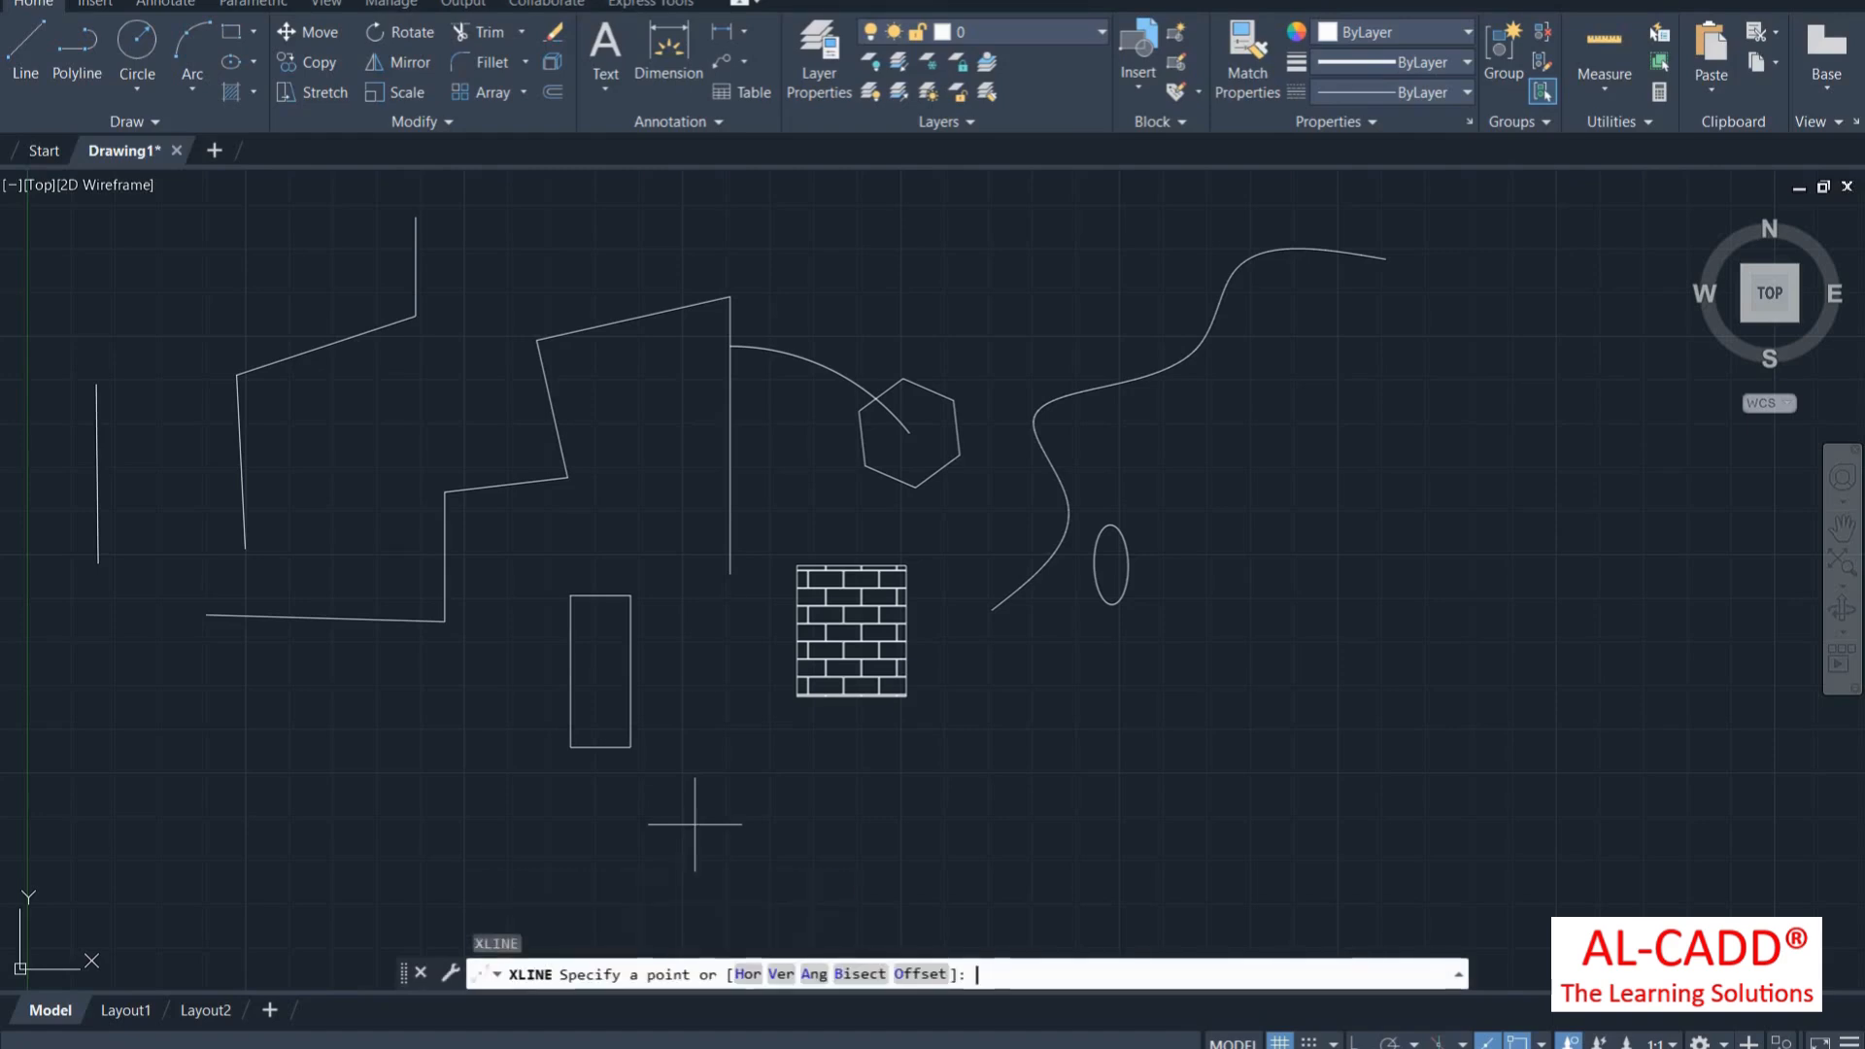
pyautogui.click(748, 974)
pyautogui.click(1145, 787)
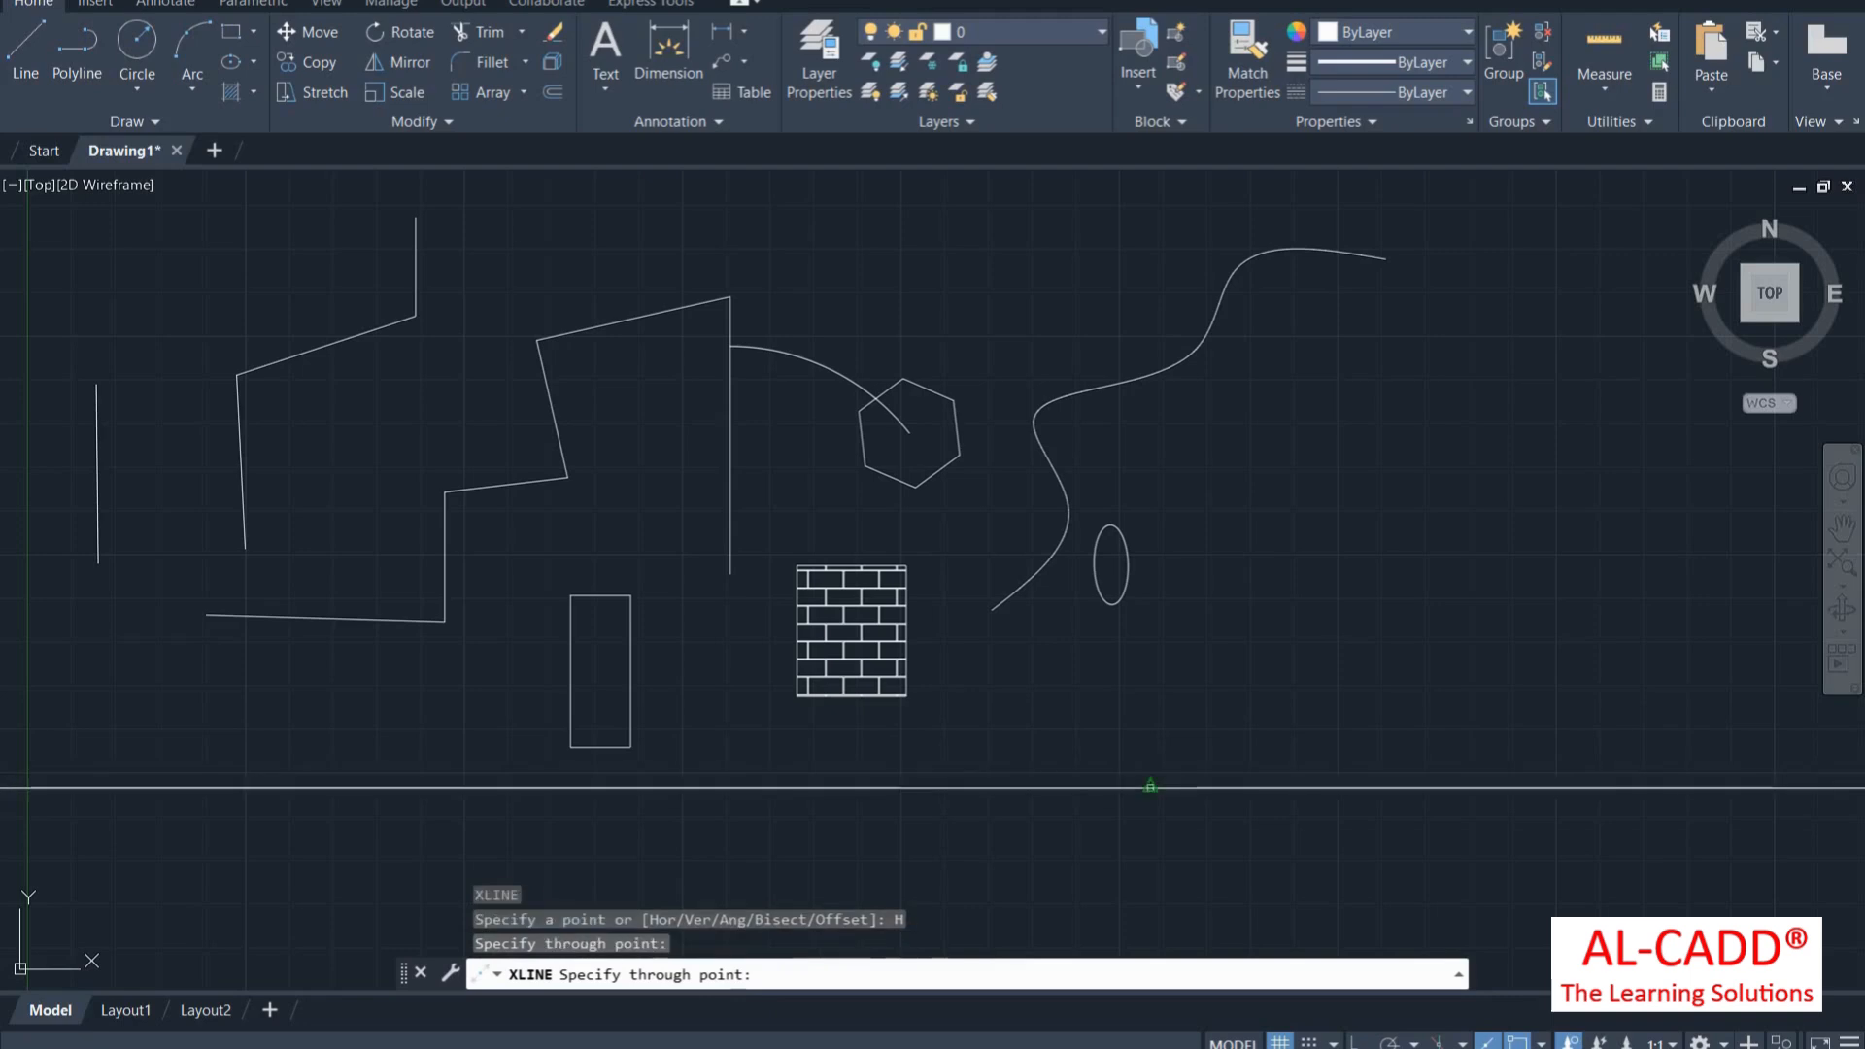
pyautogui.click(1104, 823)
pyautogui.click(1083, 888)
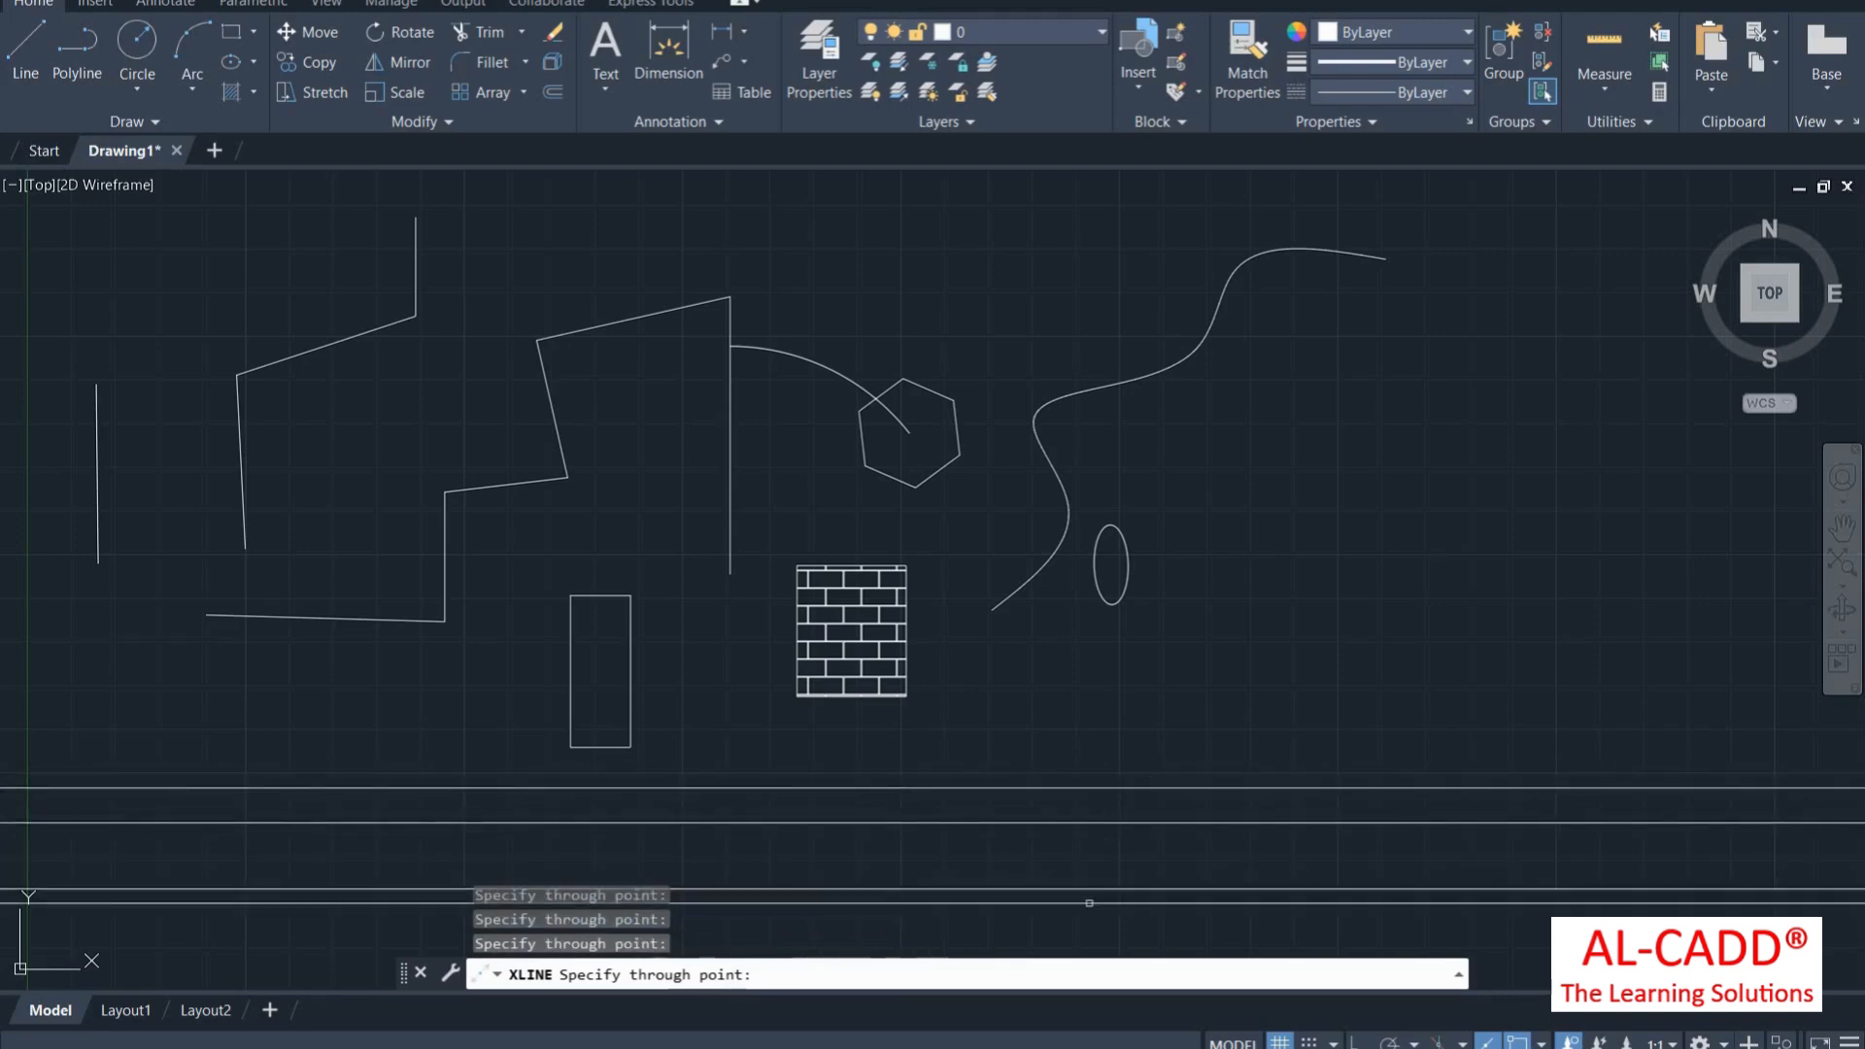
pyautogui.press('Return')
# Draw four vertical construction lines with XLINE beyond the ellipse, spaced out across the empty area
pyautogui.press('Return')
pyautogui.click(780, 973)
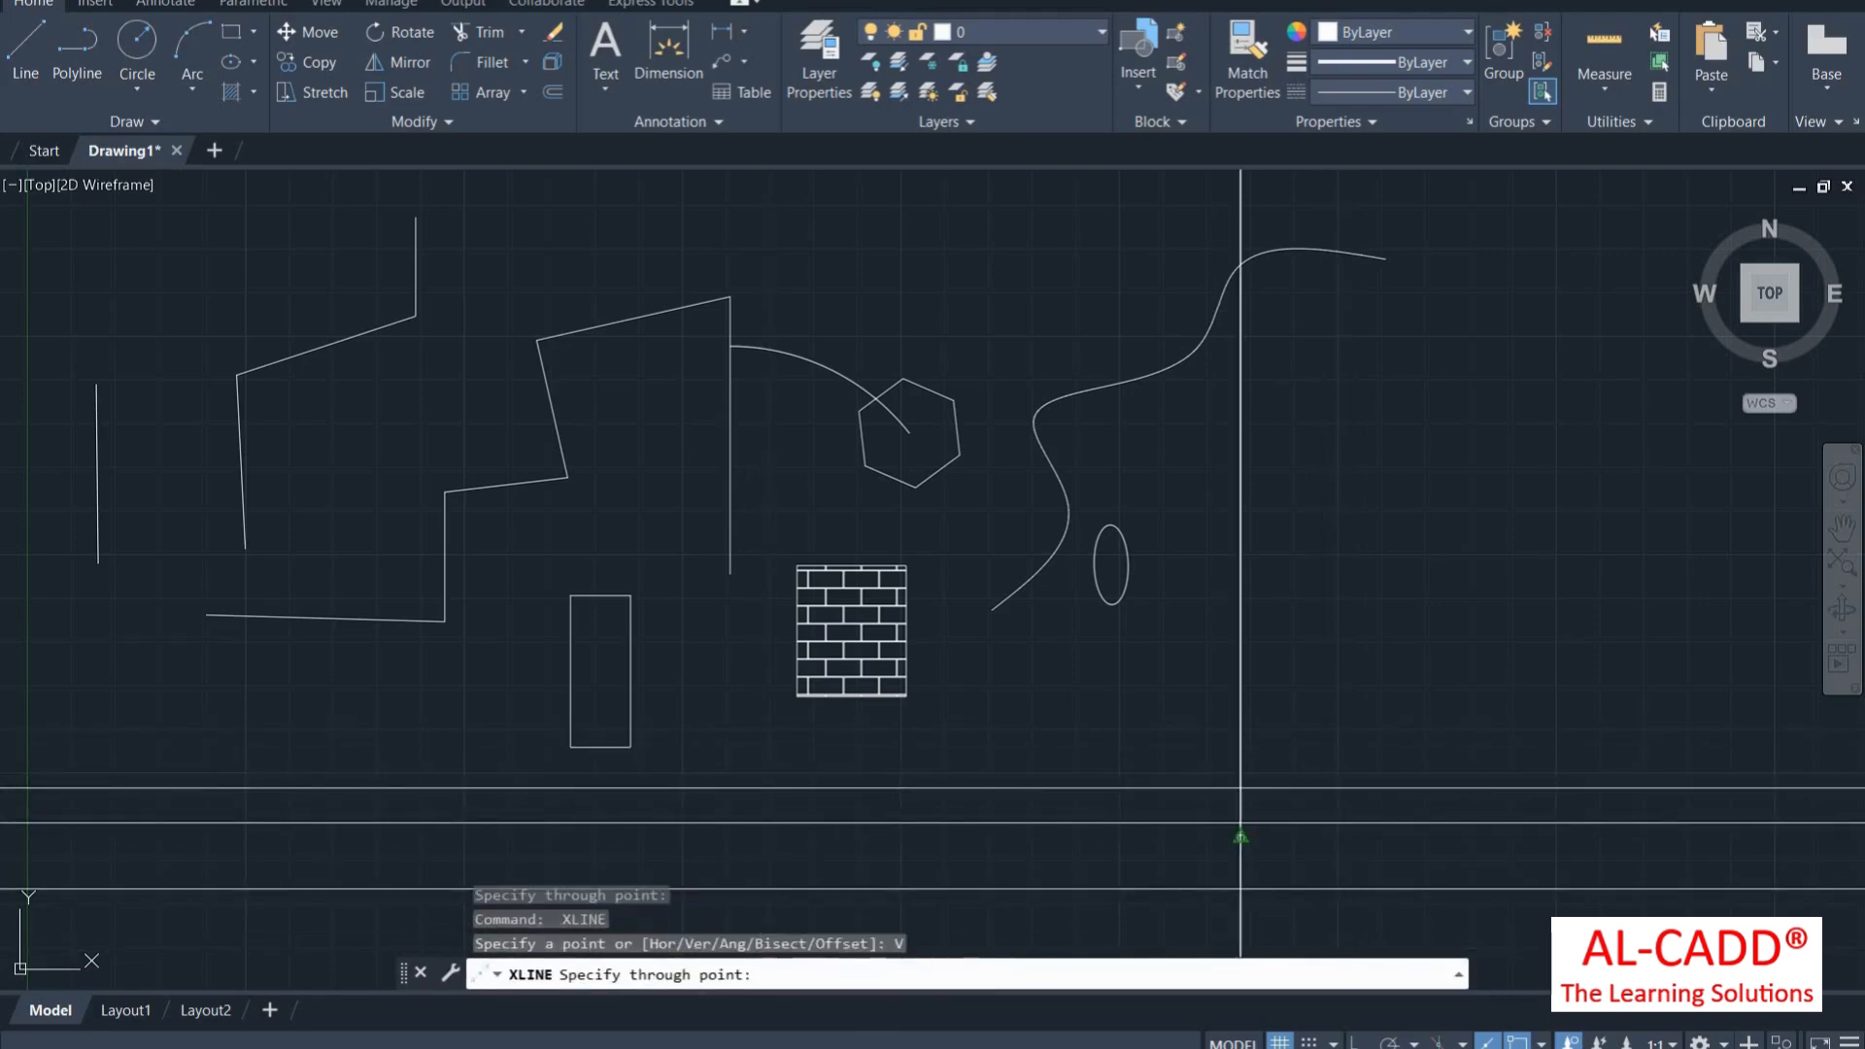
pyautogui.click(1241, 853)
pyautogui.click(1349, 855)
pyautogui.click(1432, 857)
pyautogui.click(1558, 859)
pyautogui.press('Return')
# Draw three parallel construction lines at a 65° angle, crossing the horizontal and vertical ones
pyautogui.press('Return')
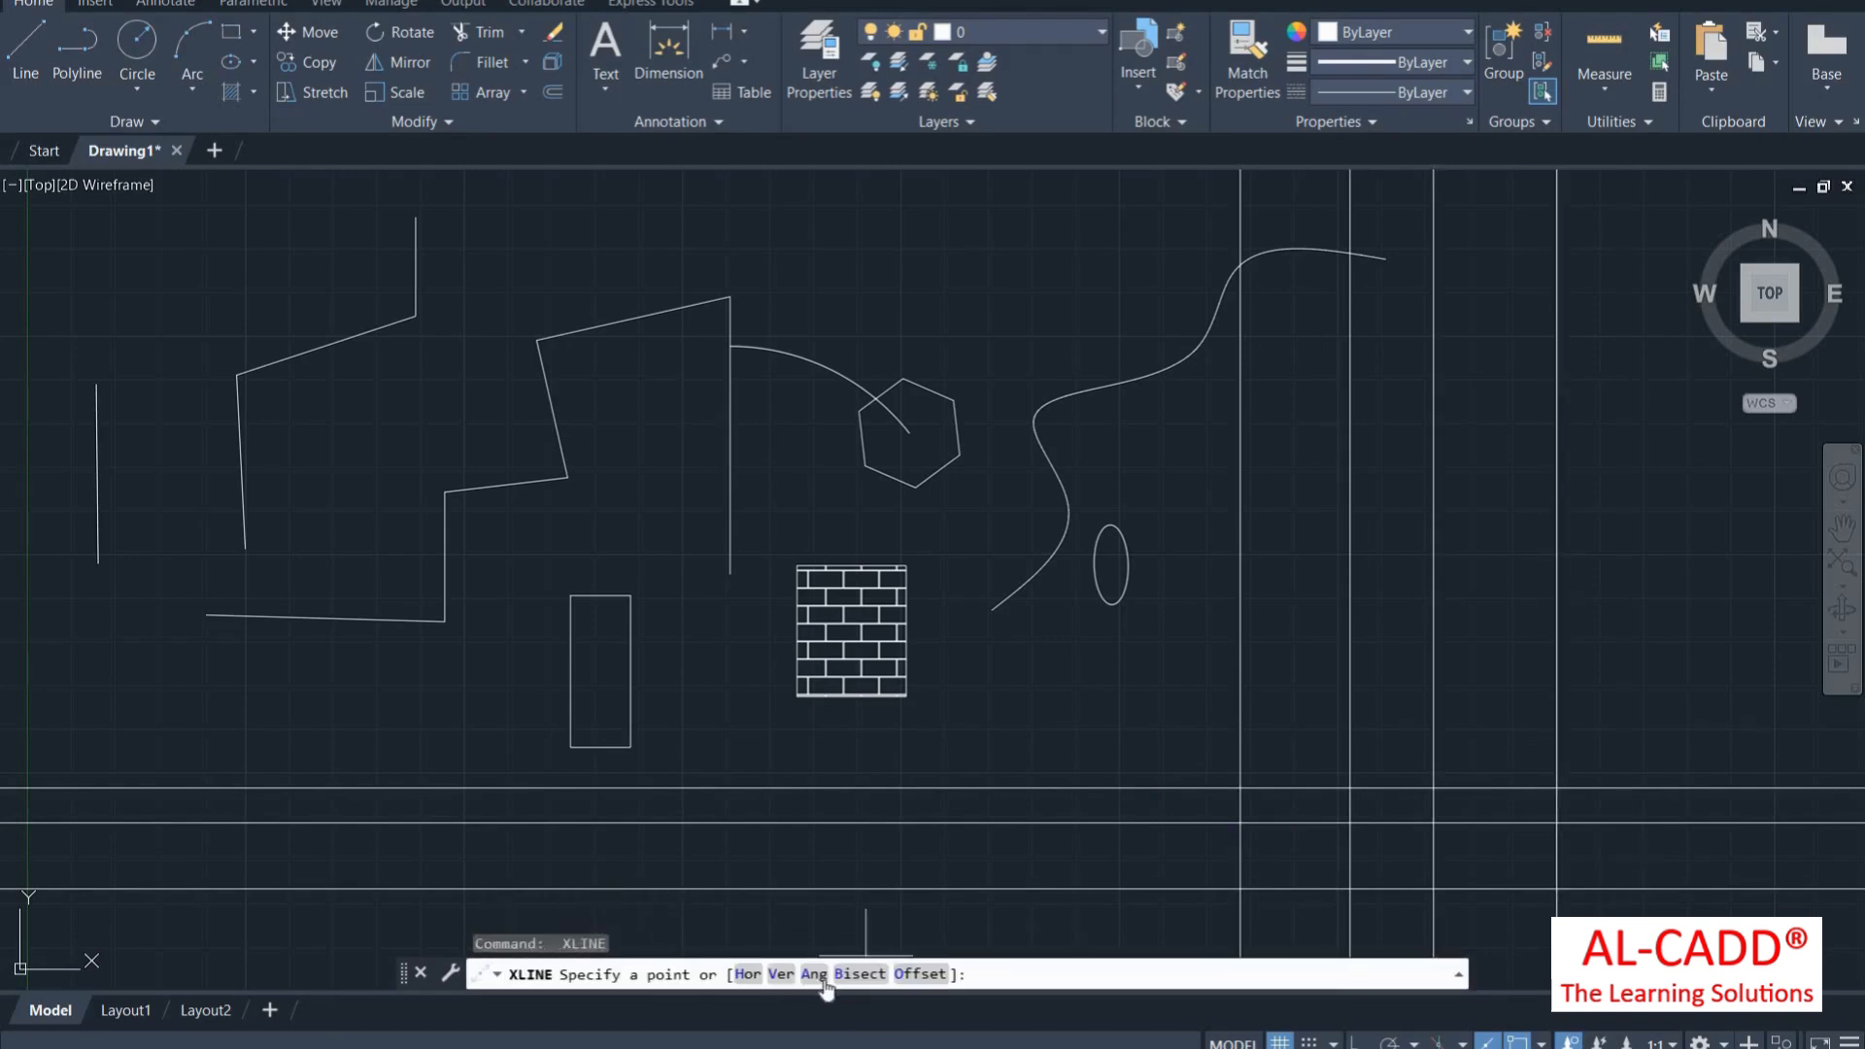
pyautogui.click(823, 973)
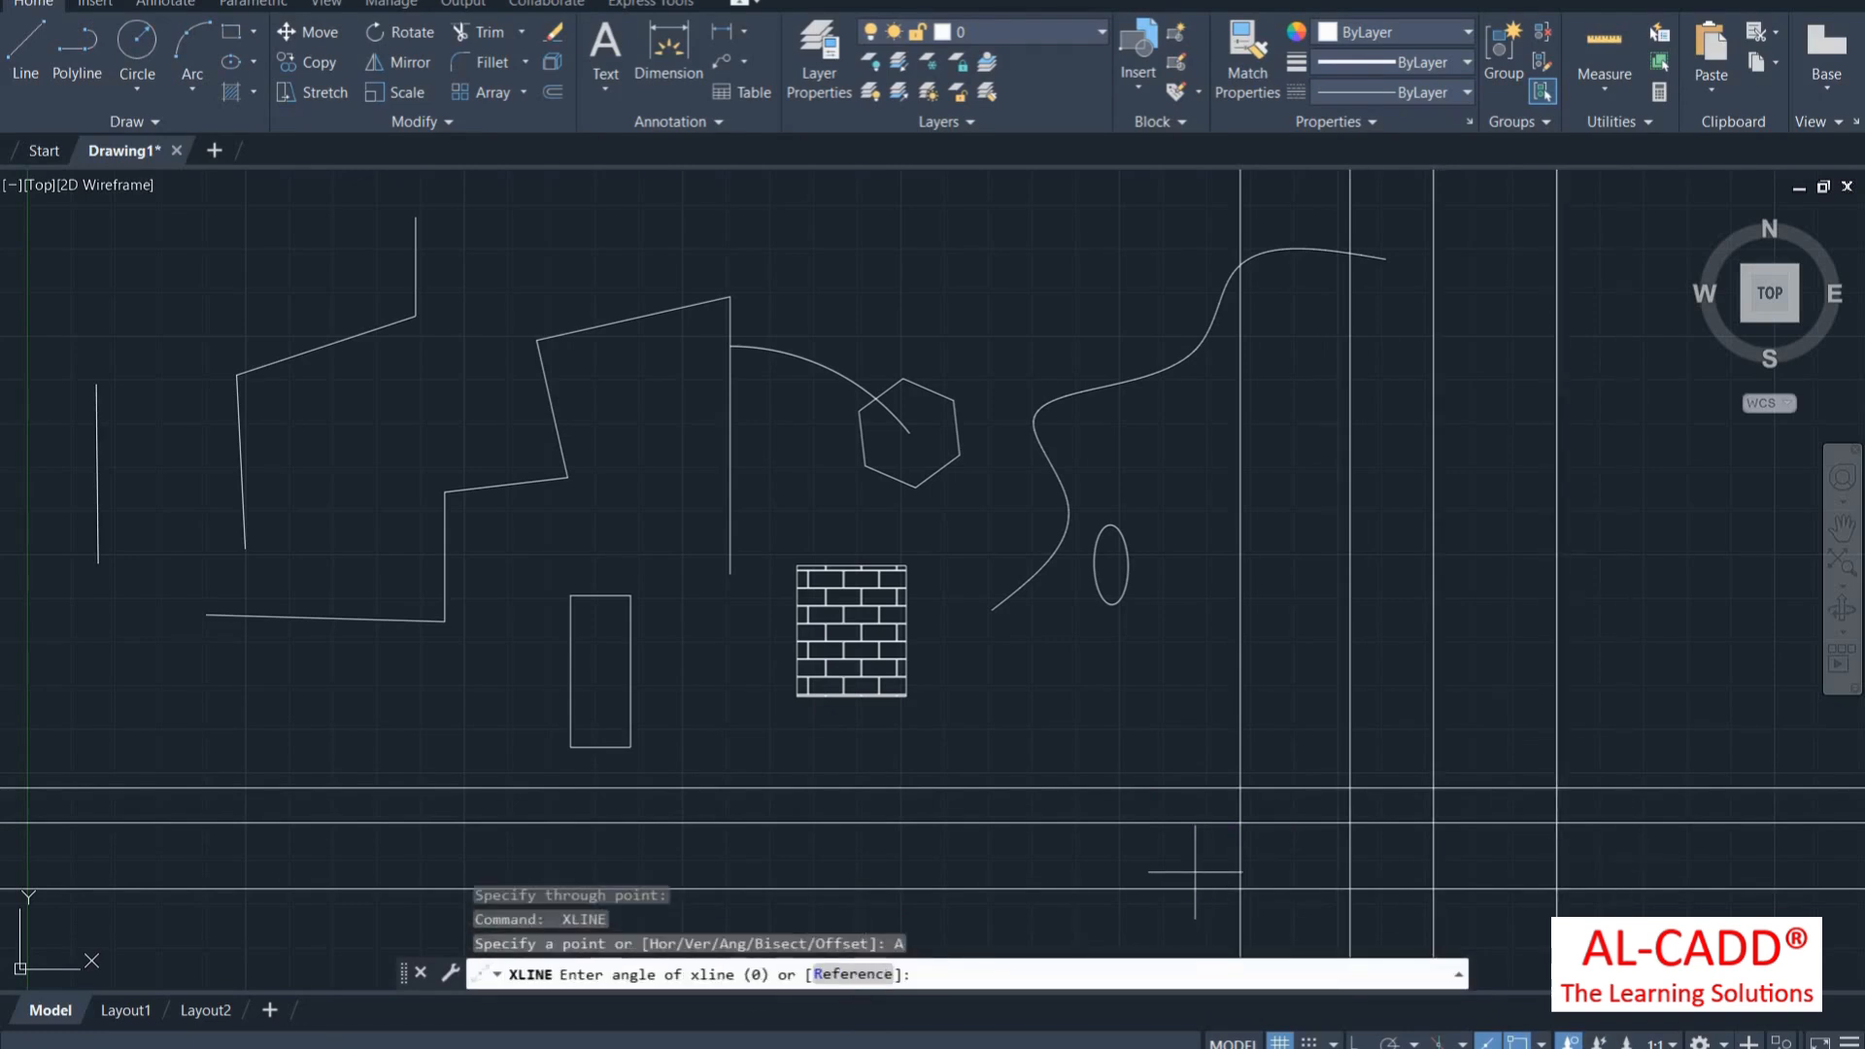
pyautogui.write('65')
pyautogui.press('Return')
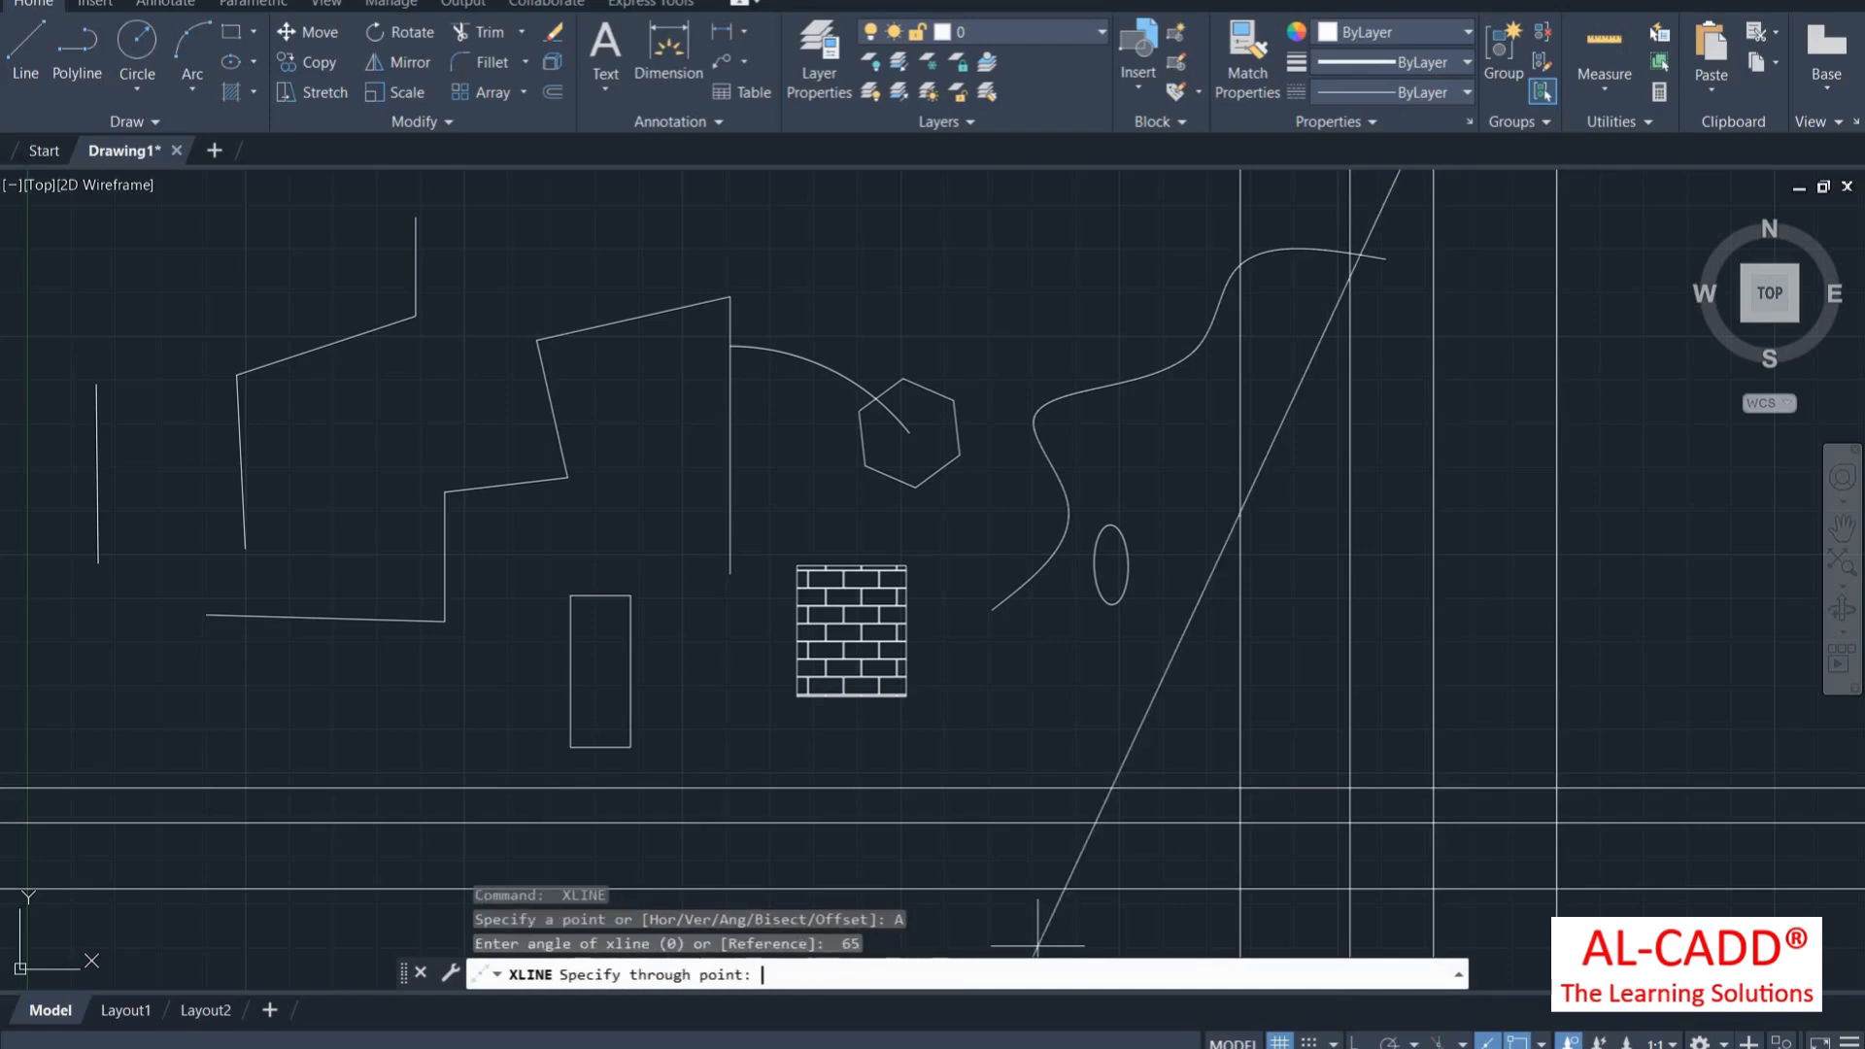
pyautogui.click(1187, 825)
pyautogui.click(1240, 865)
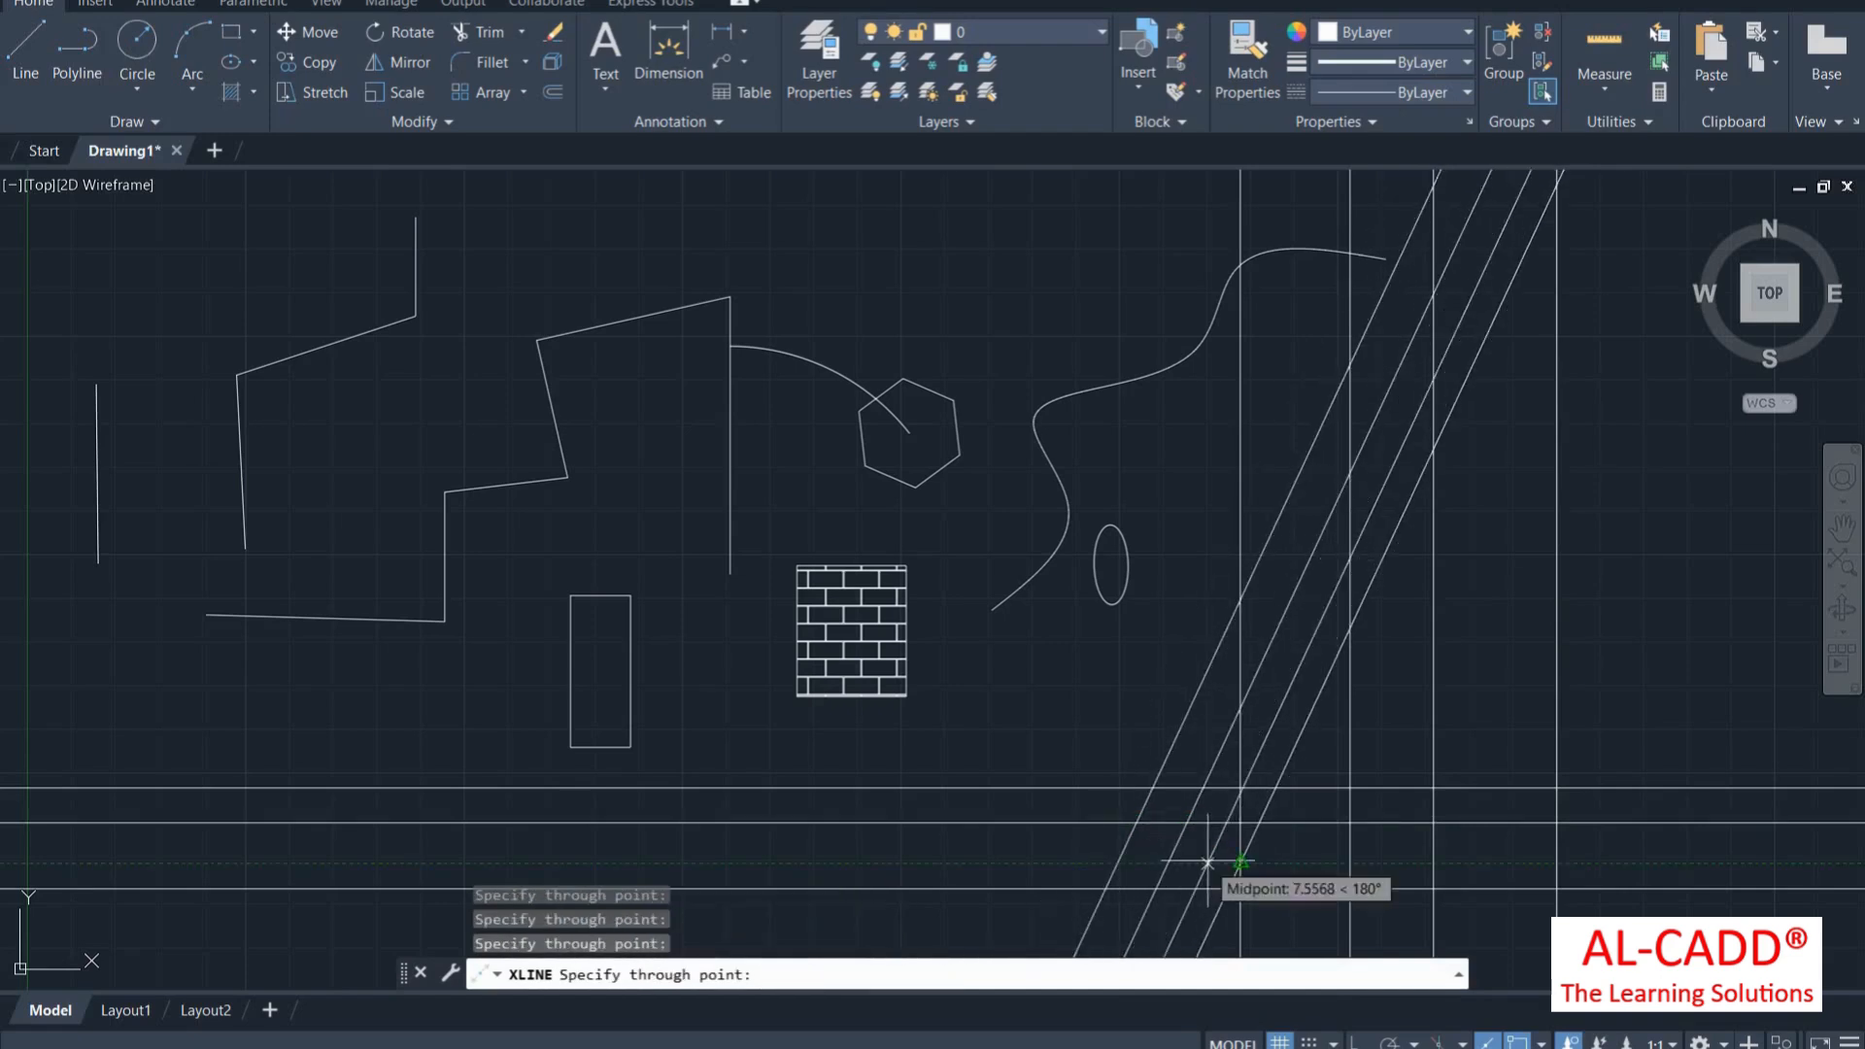
pyautogui.press('Return')
# Offset the uppermost horizontal construction line upward using XLINE's Offset option, with the offset distance picked by two points
pyautogui.press('Return')
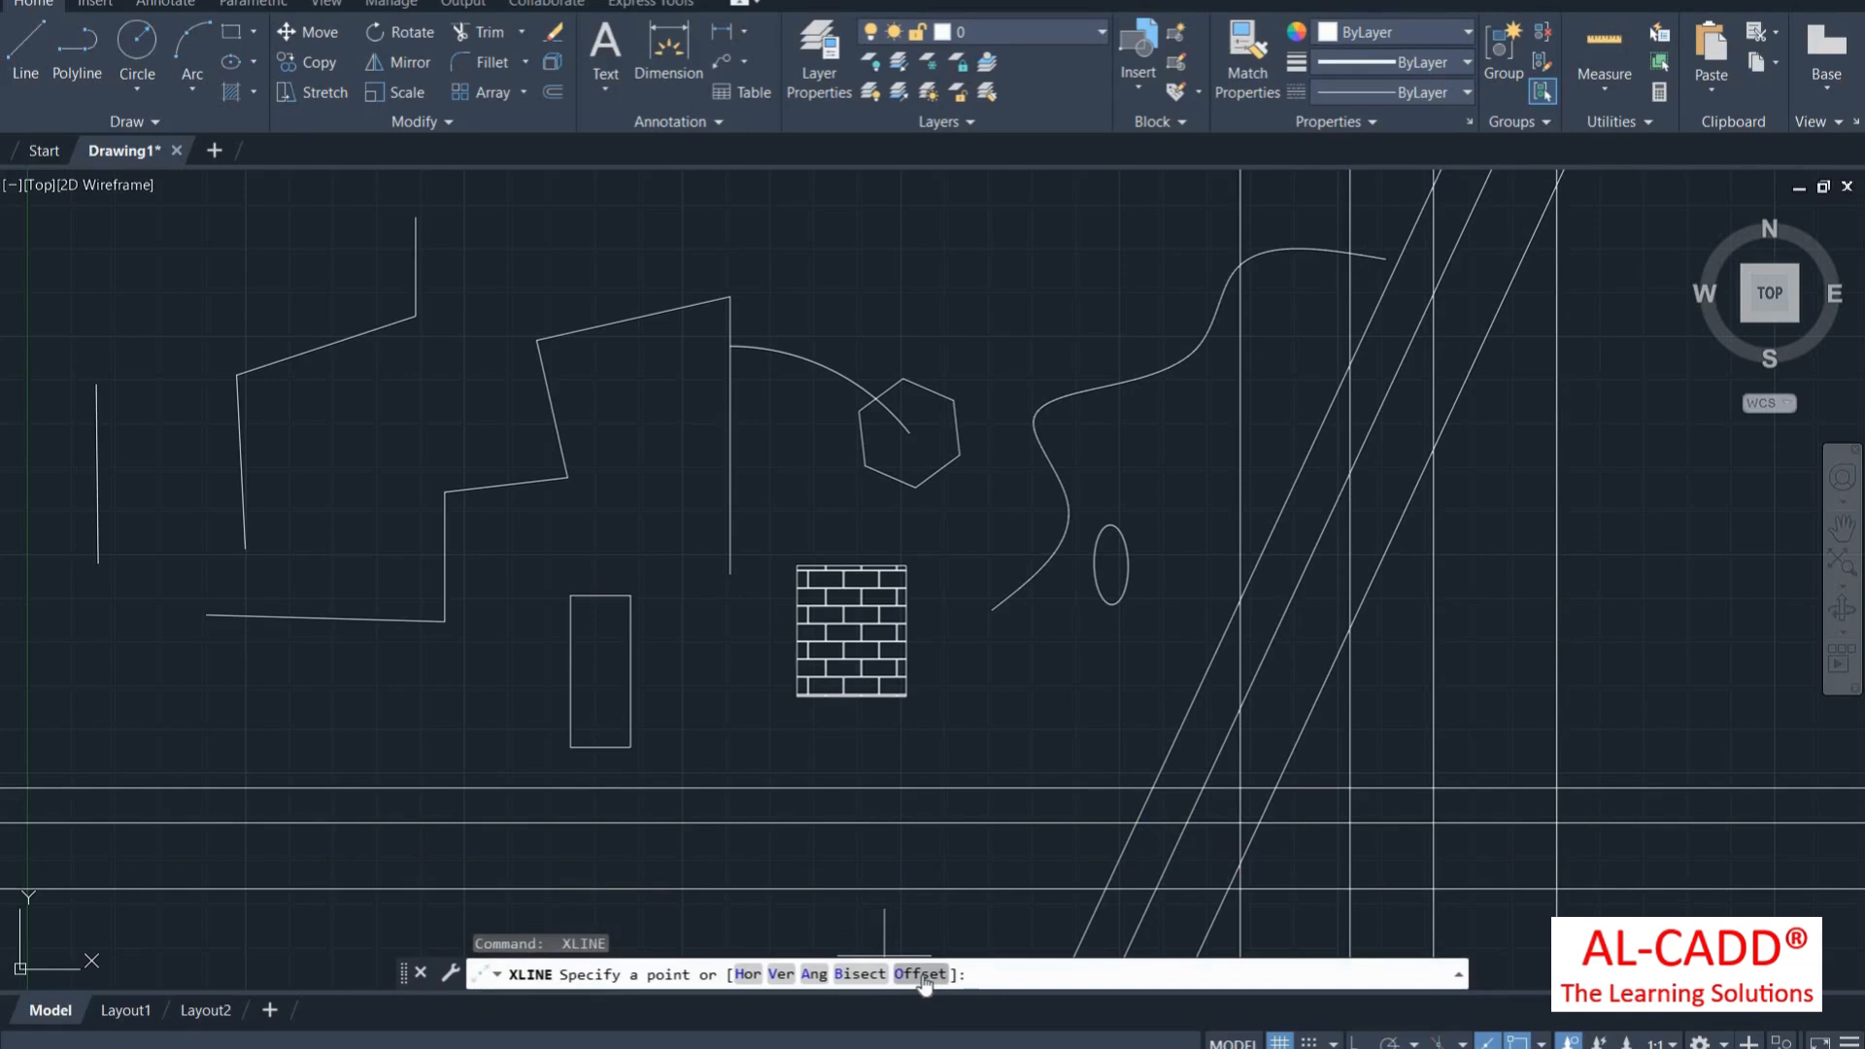
pyautogui.write('O')
pyautogui.press('Return')
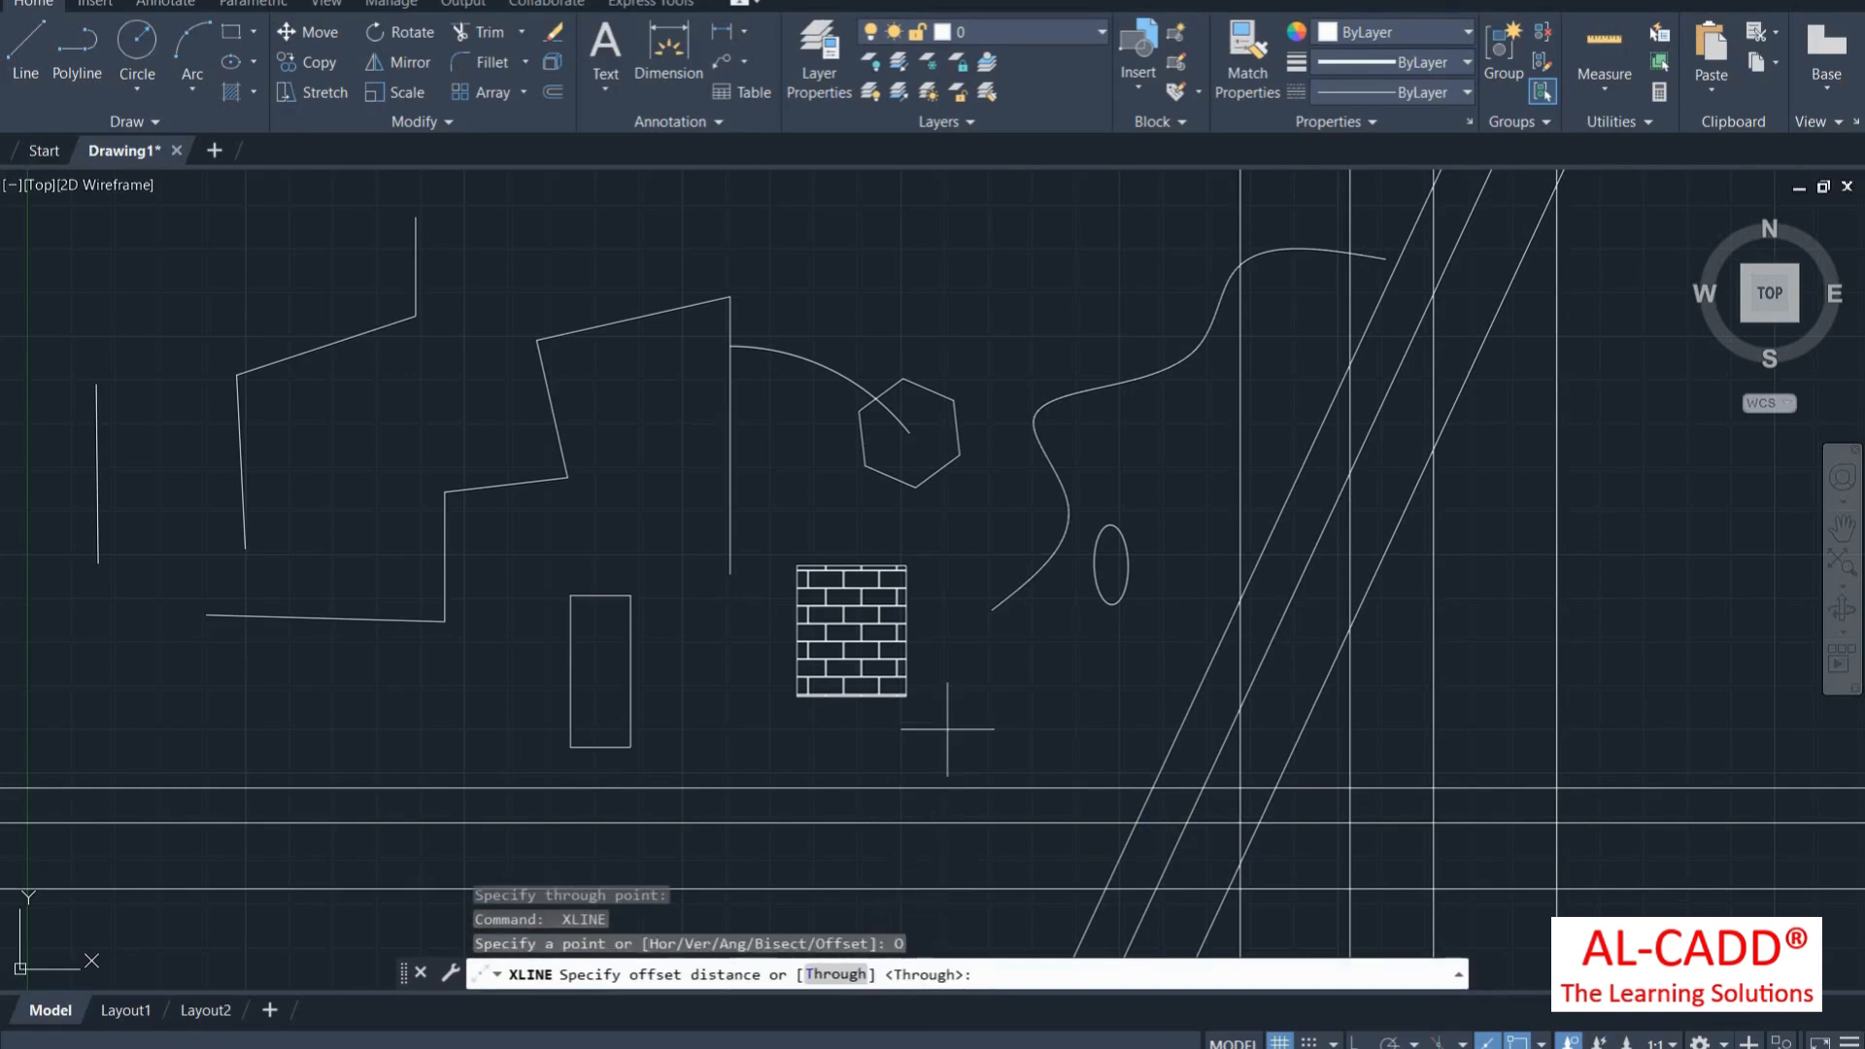
pyautogui.click(980, 787)
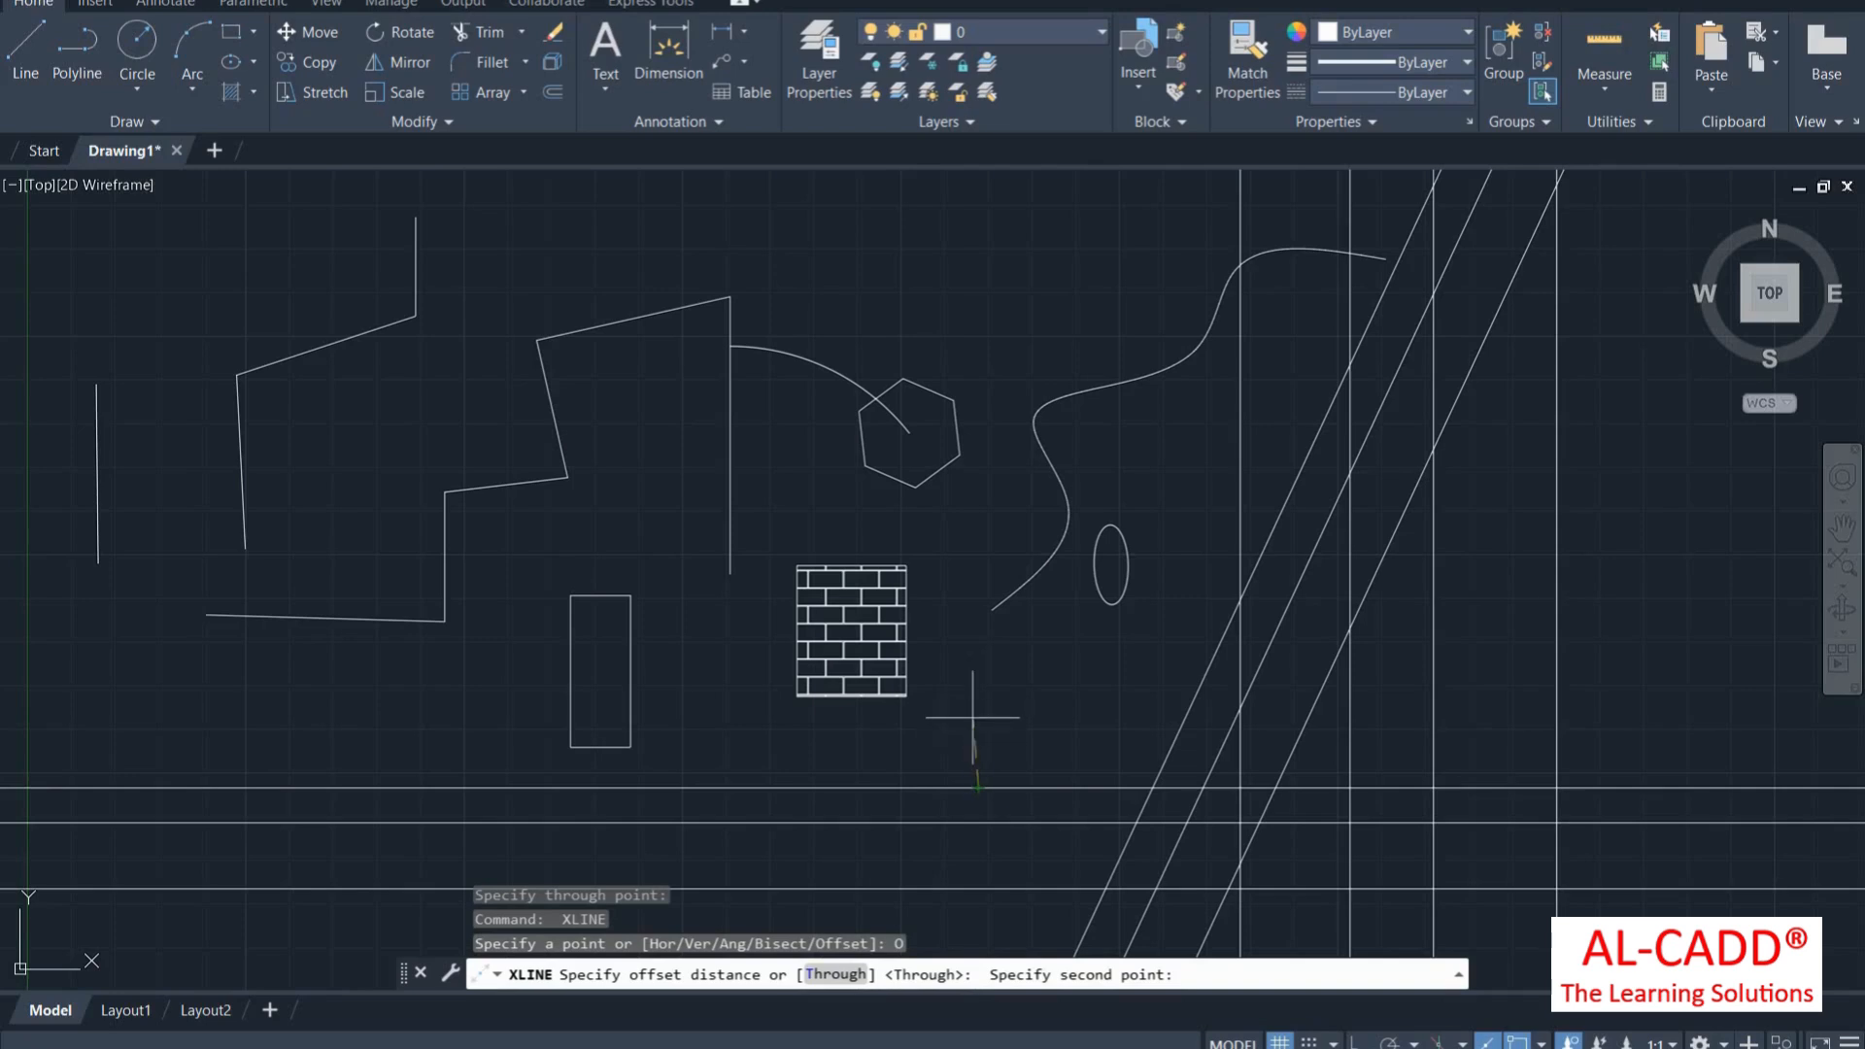
pyautogui.click(984, 777)
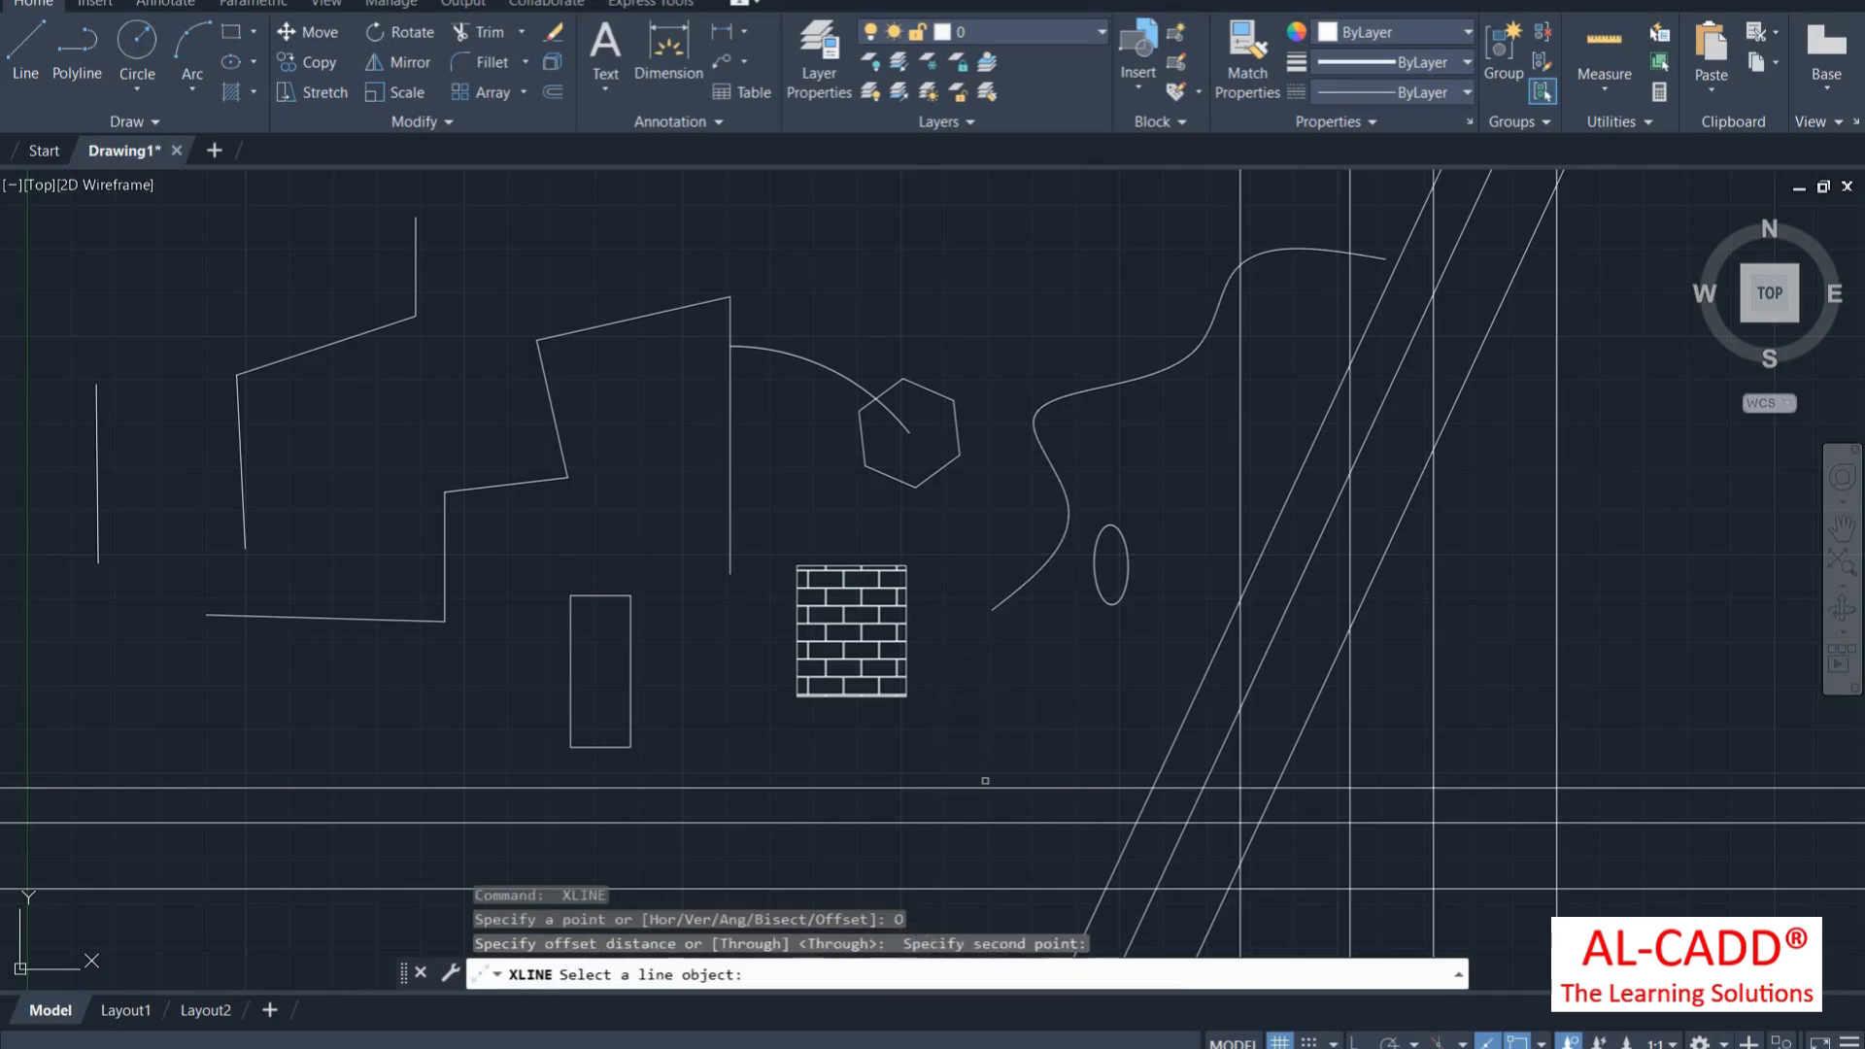
pyautogui.click(994, 789)
pyautogui.click(988, 712)
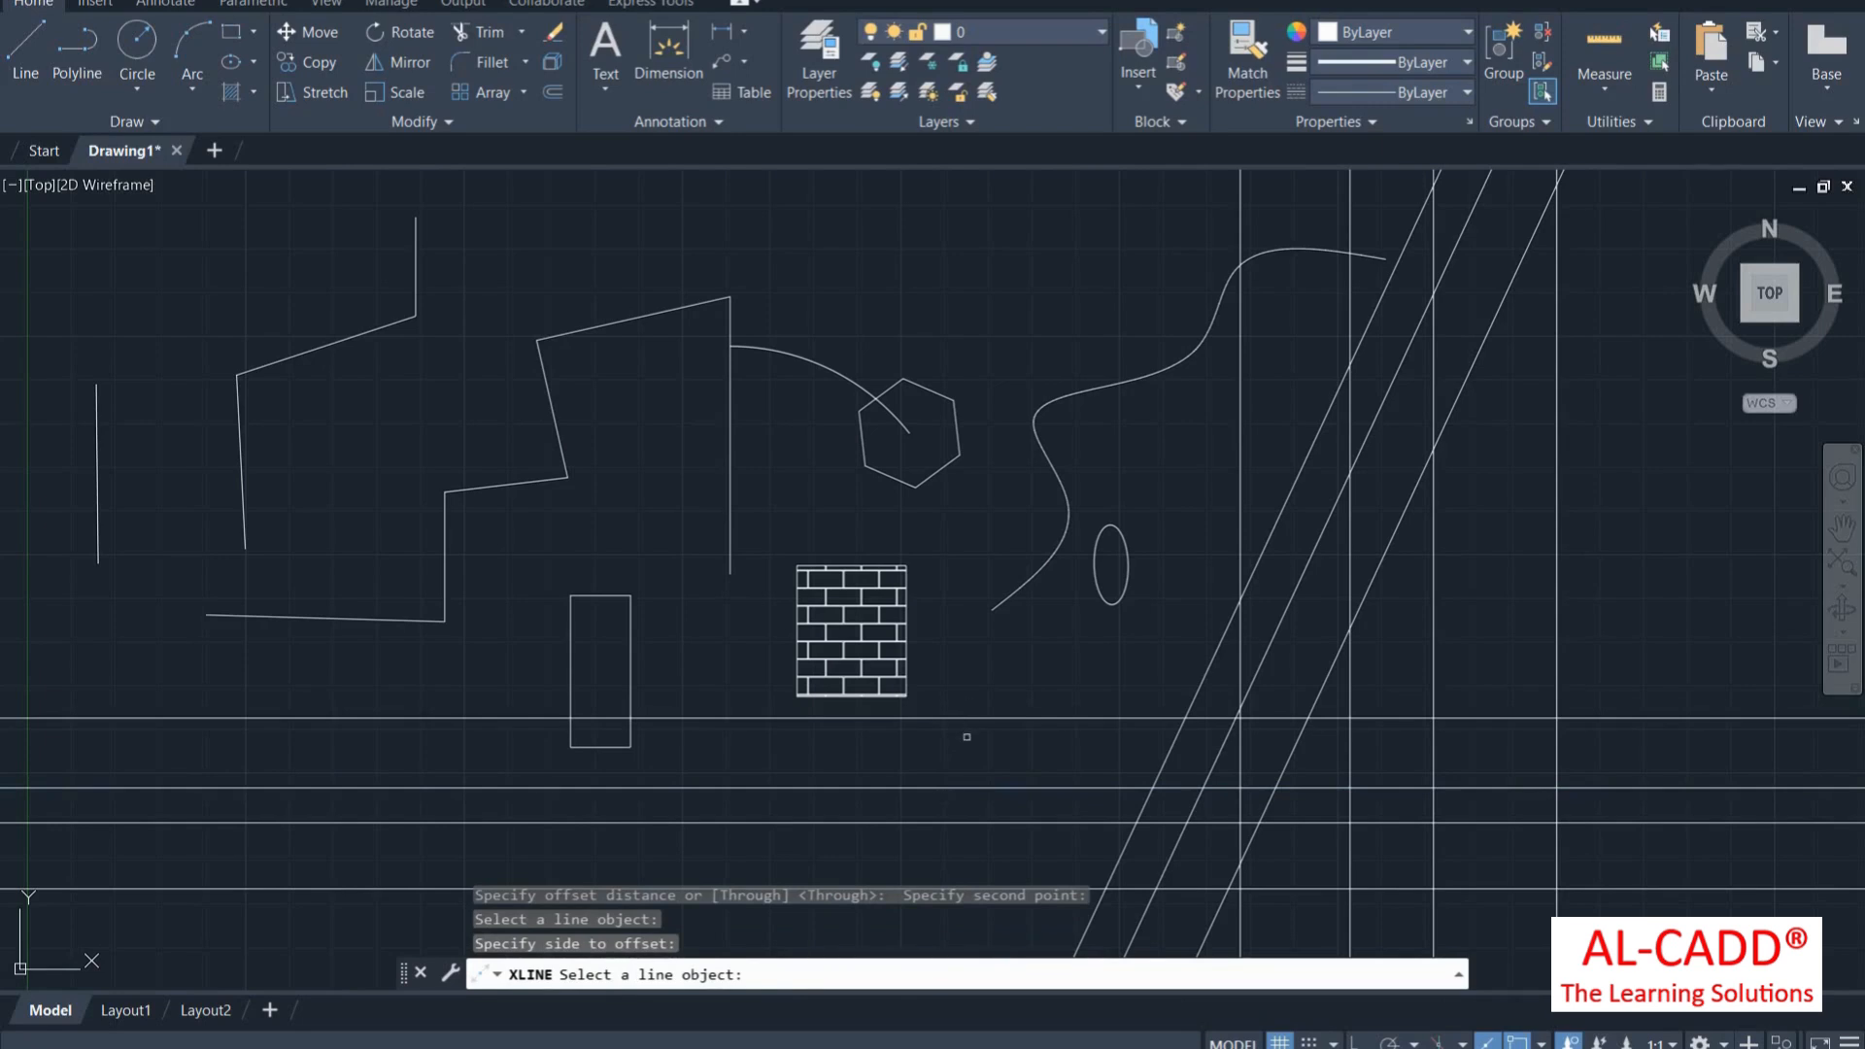
pyautogui.press('Return')
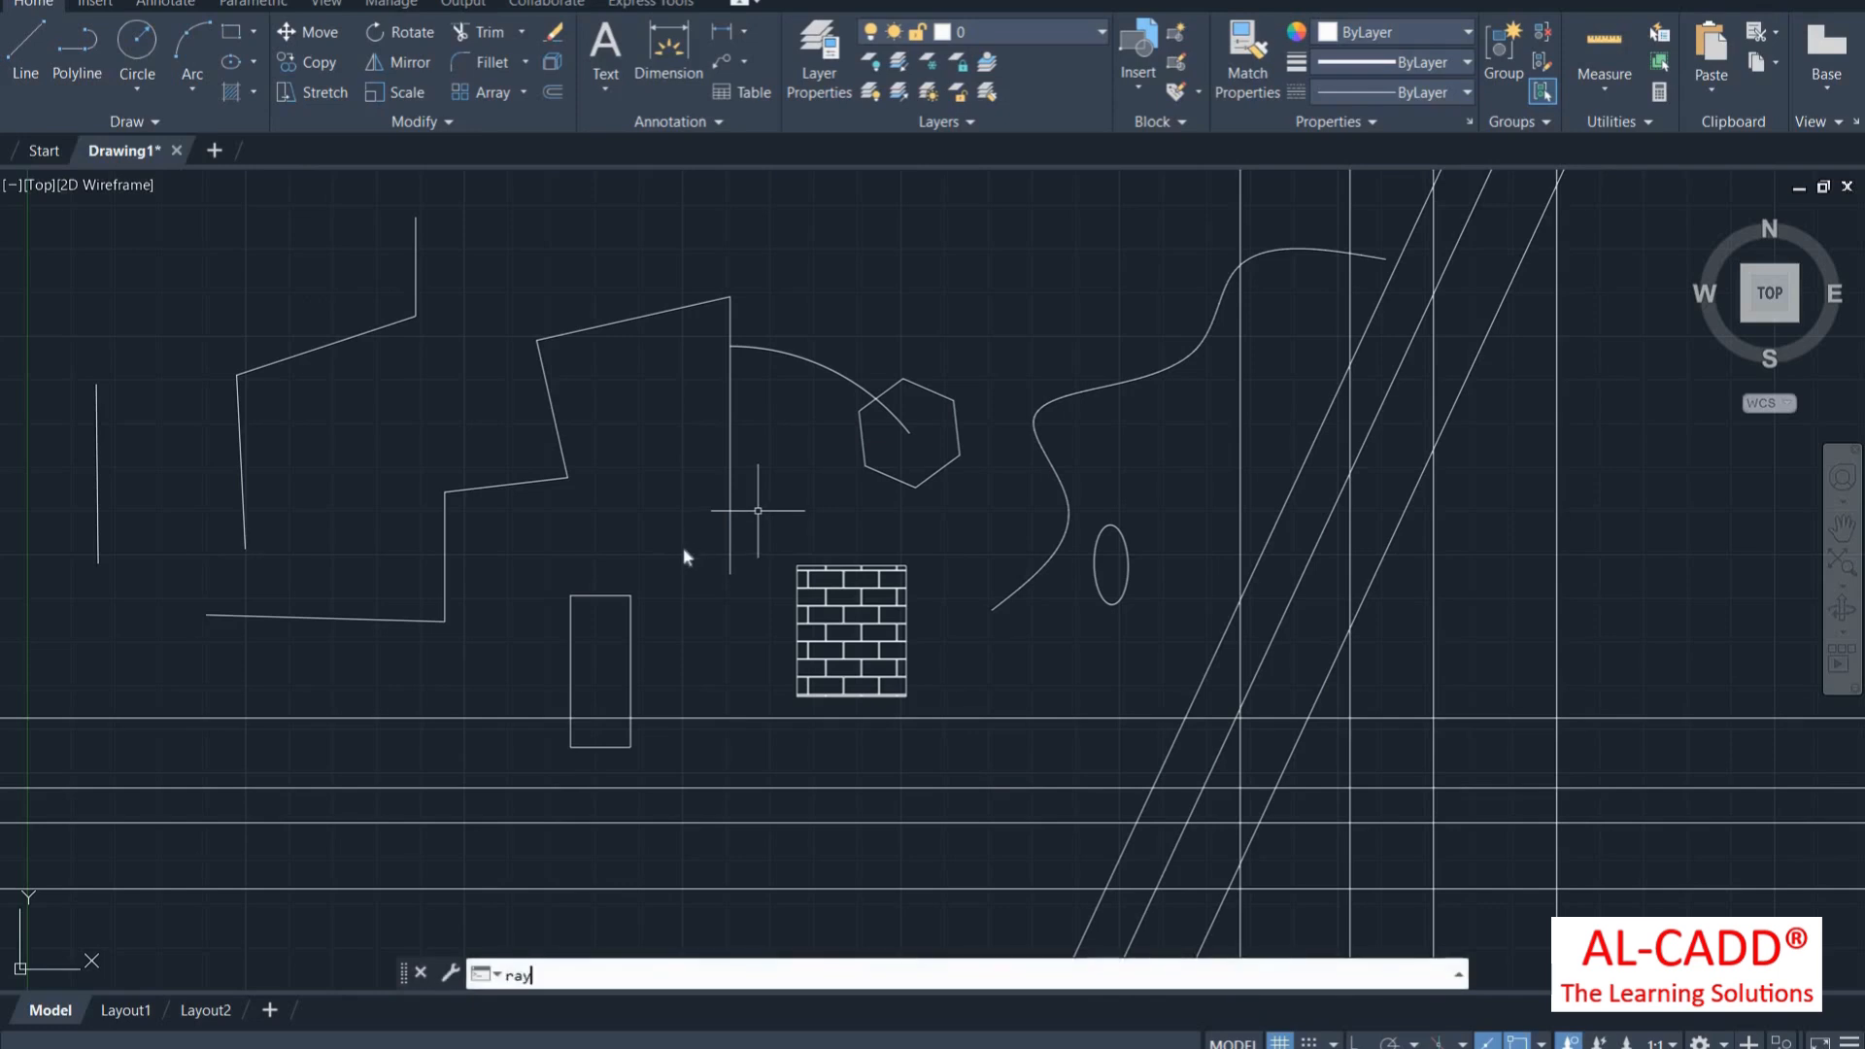
# Draw seven rays with RAY from the hexagon's top vertex, fanning out upward to both sides
pyautogui.write('y')
pyautogui.press('Return')
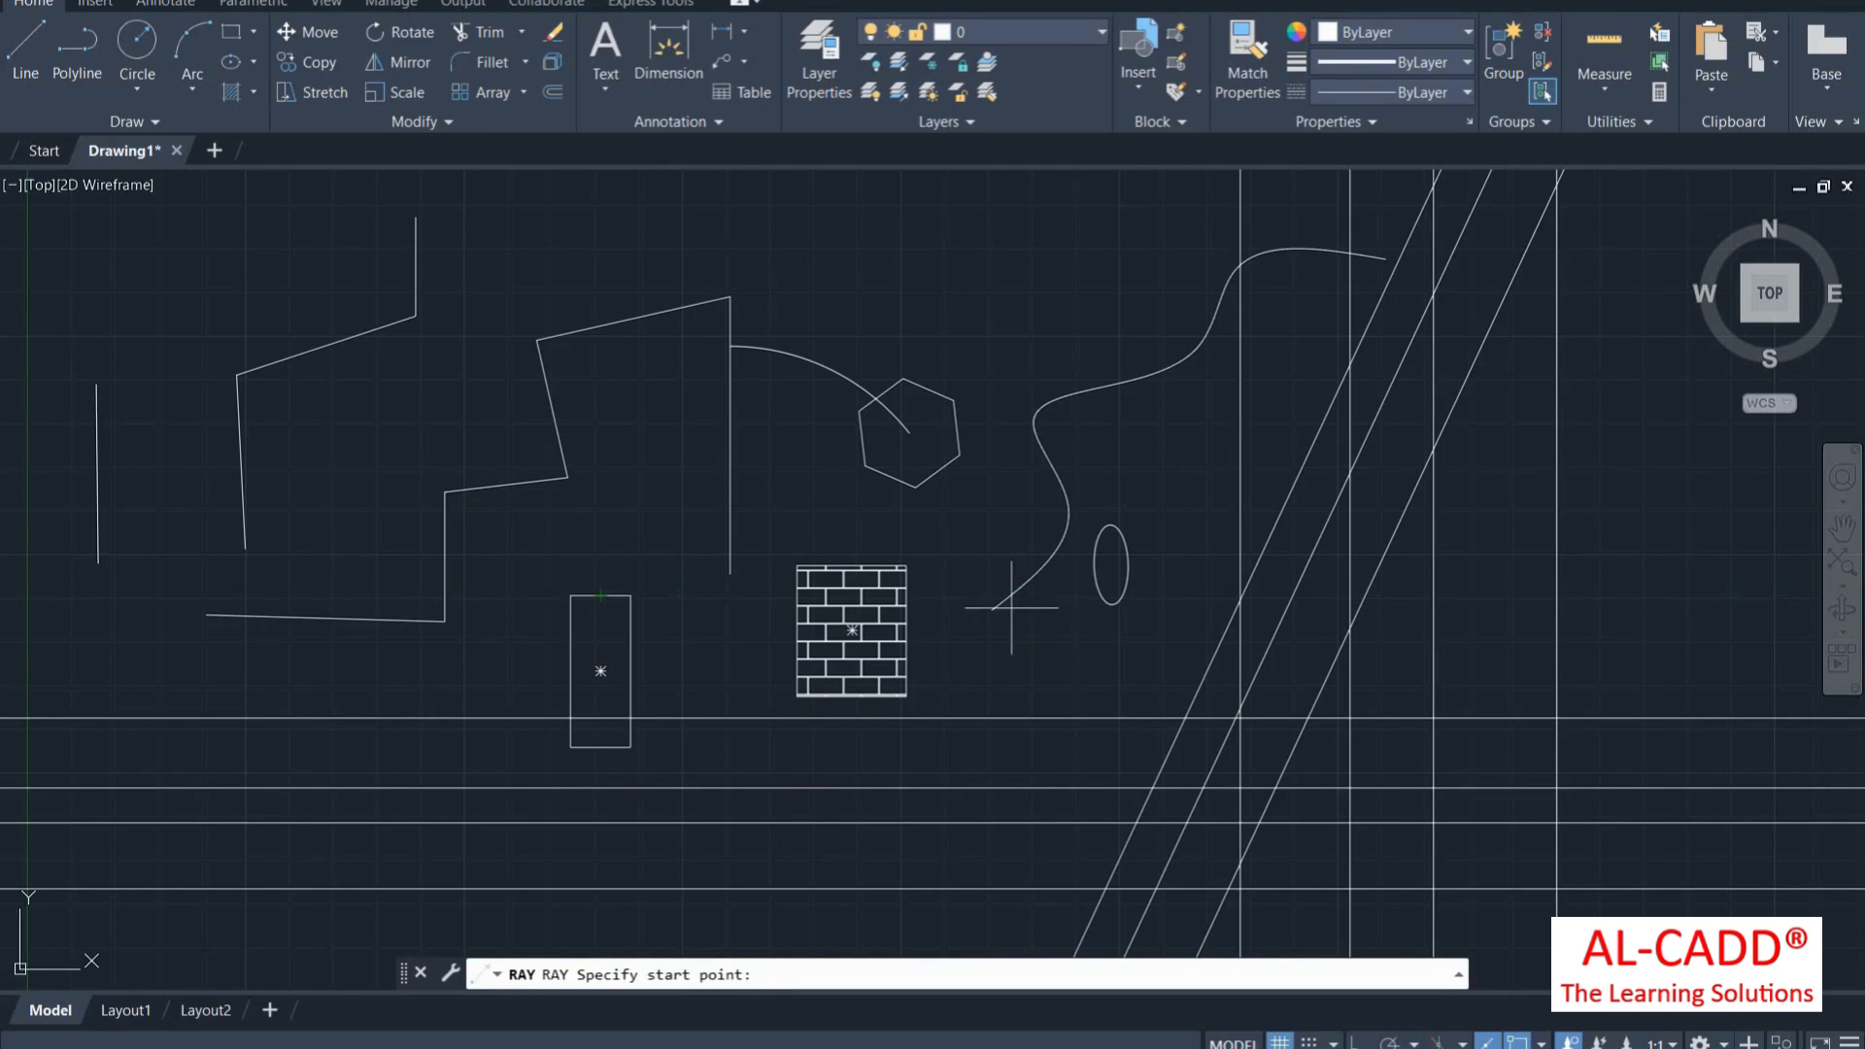
pyautogui.click(902, 379)
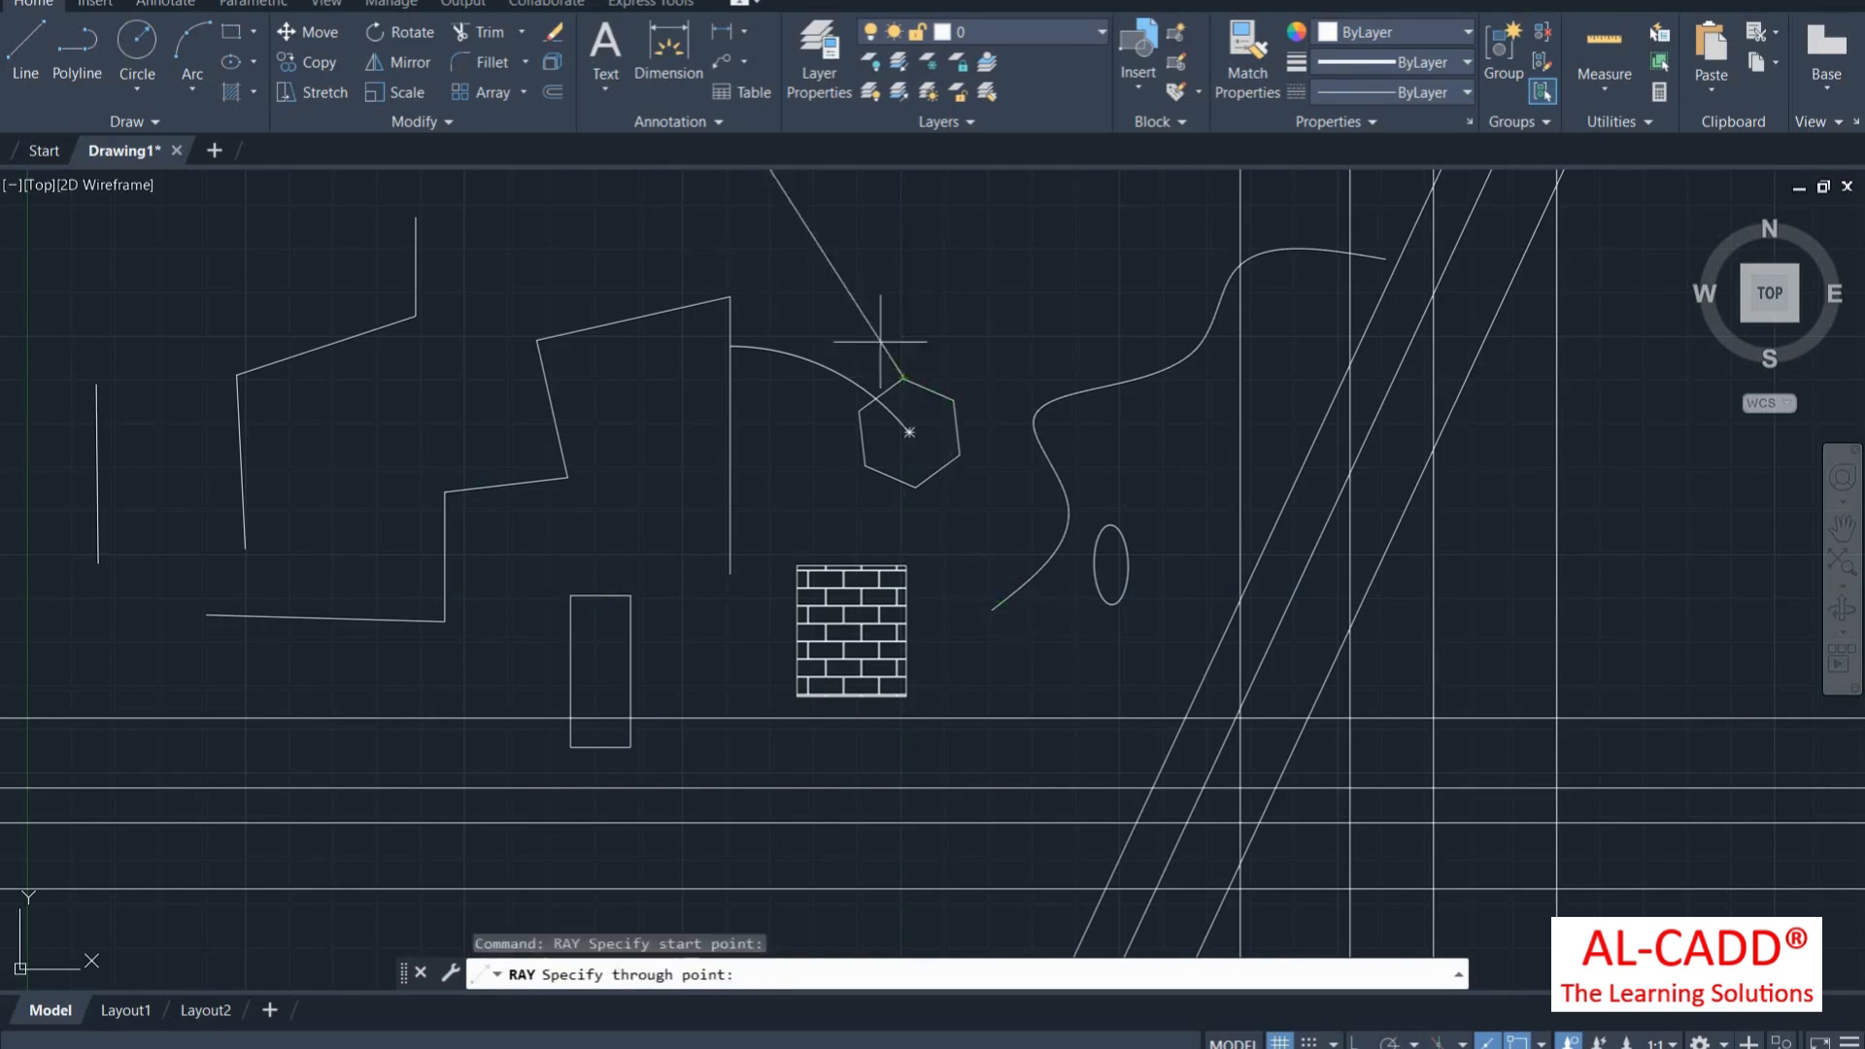
pyautogui.click(730, 296)
pyautogui.click(778, 282)
pyautogui.click(881, 271)
pyautogui.click(972, 257)
pyautogui.click(1031, 269)
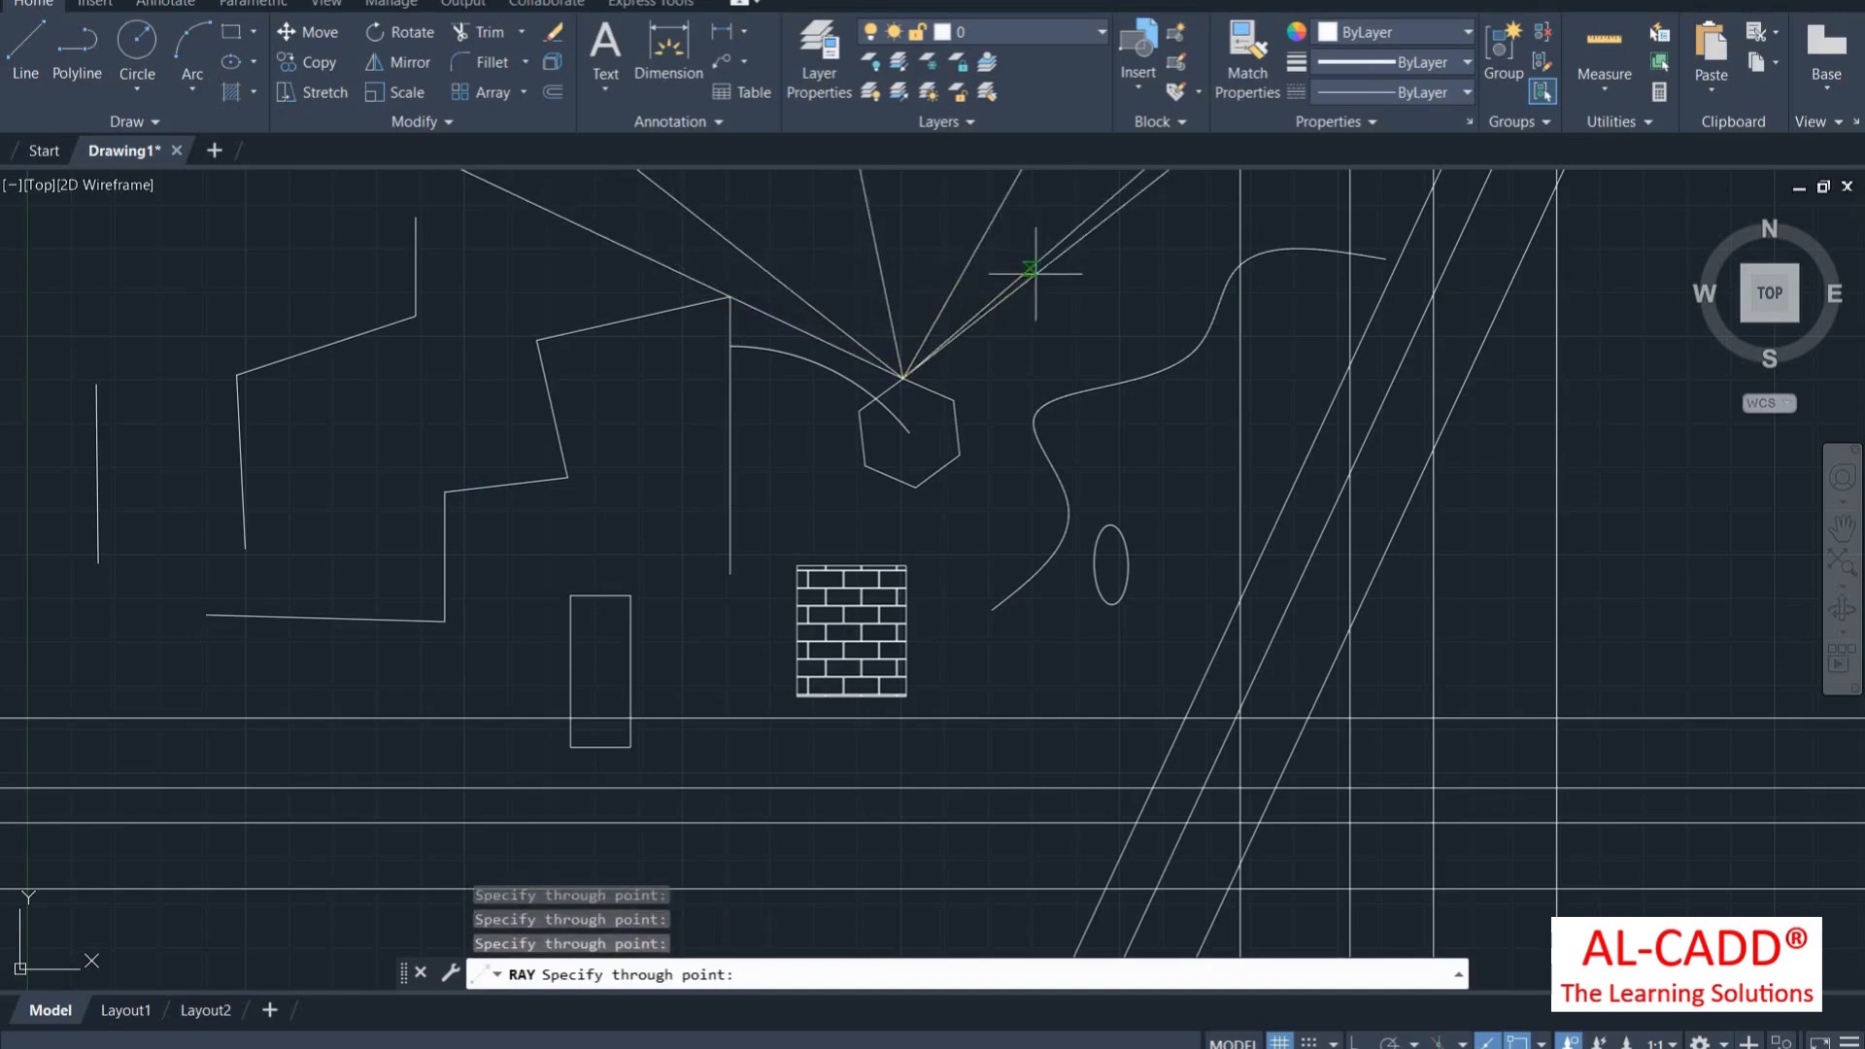
pyautogui.click(1066, 314)
pyautogui.click(1088, 343)
# Erase all the drawn shapes, construction lines and rays with one crossing selection
pyautogui.scroll(-2, 830, 545)
pyautogui.scroll(-3, 830, 545)
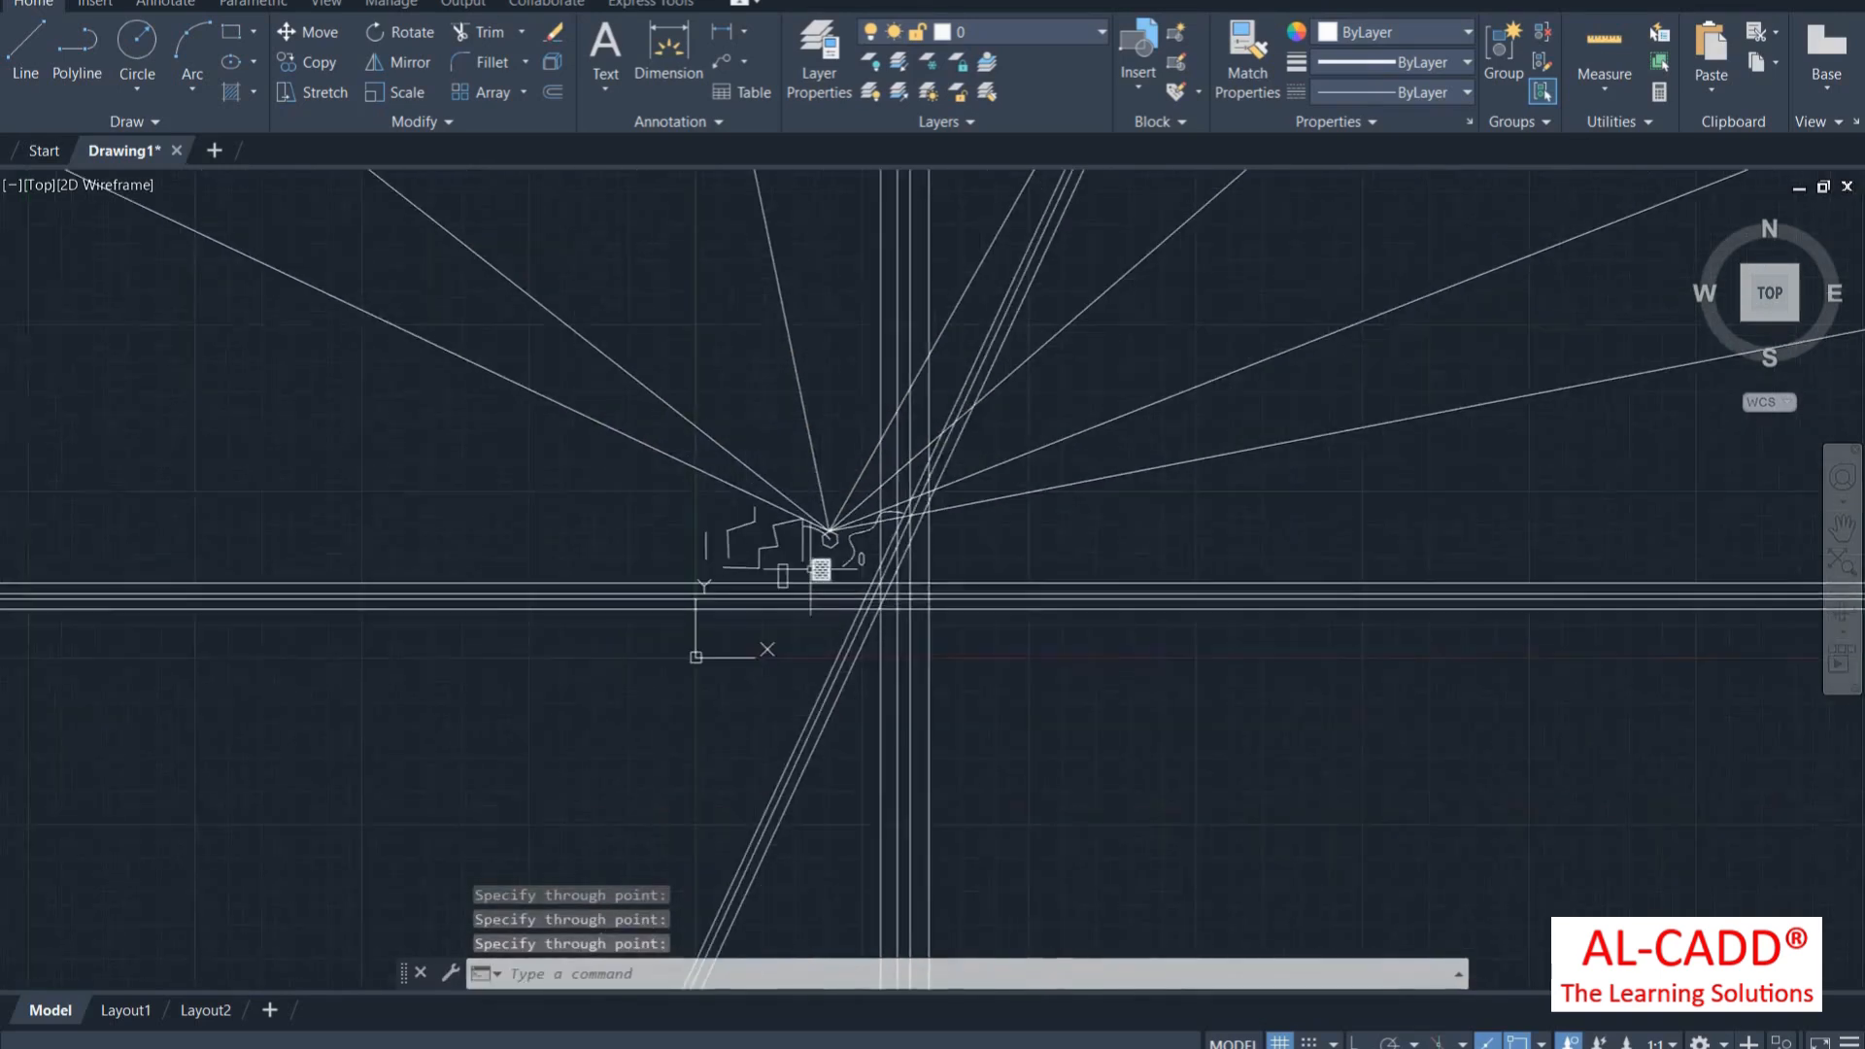
pyautogui.scroll(2, 874, 486)
pyautogui.scroll(-2, 816, 533)
pyautogui.scroll(-1, 817, 546)
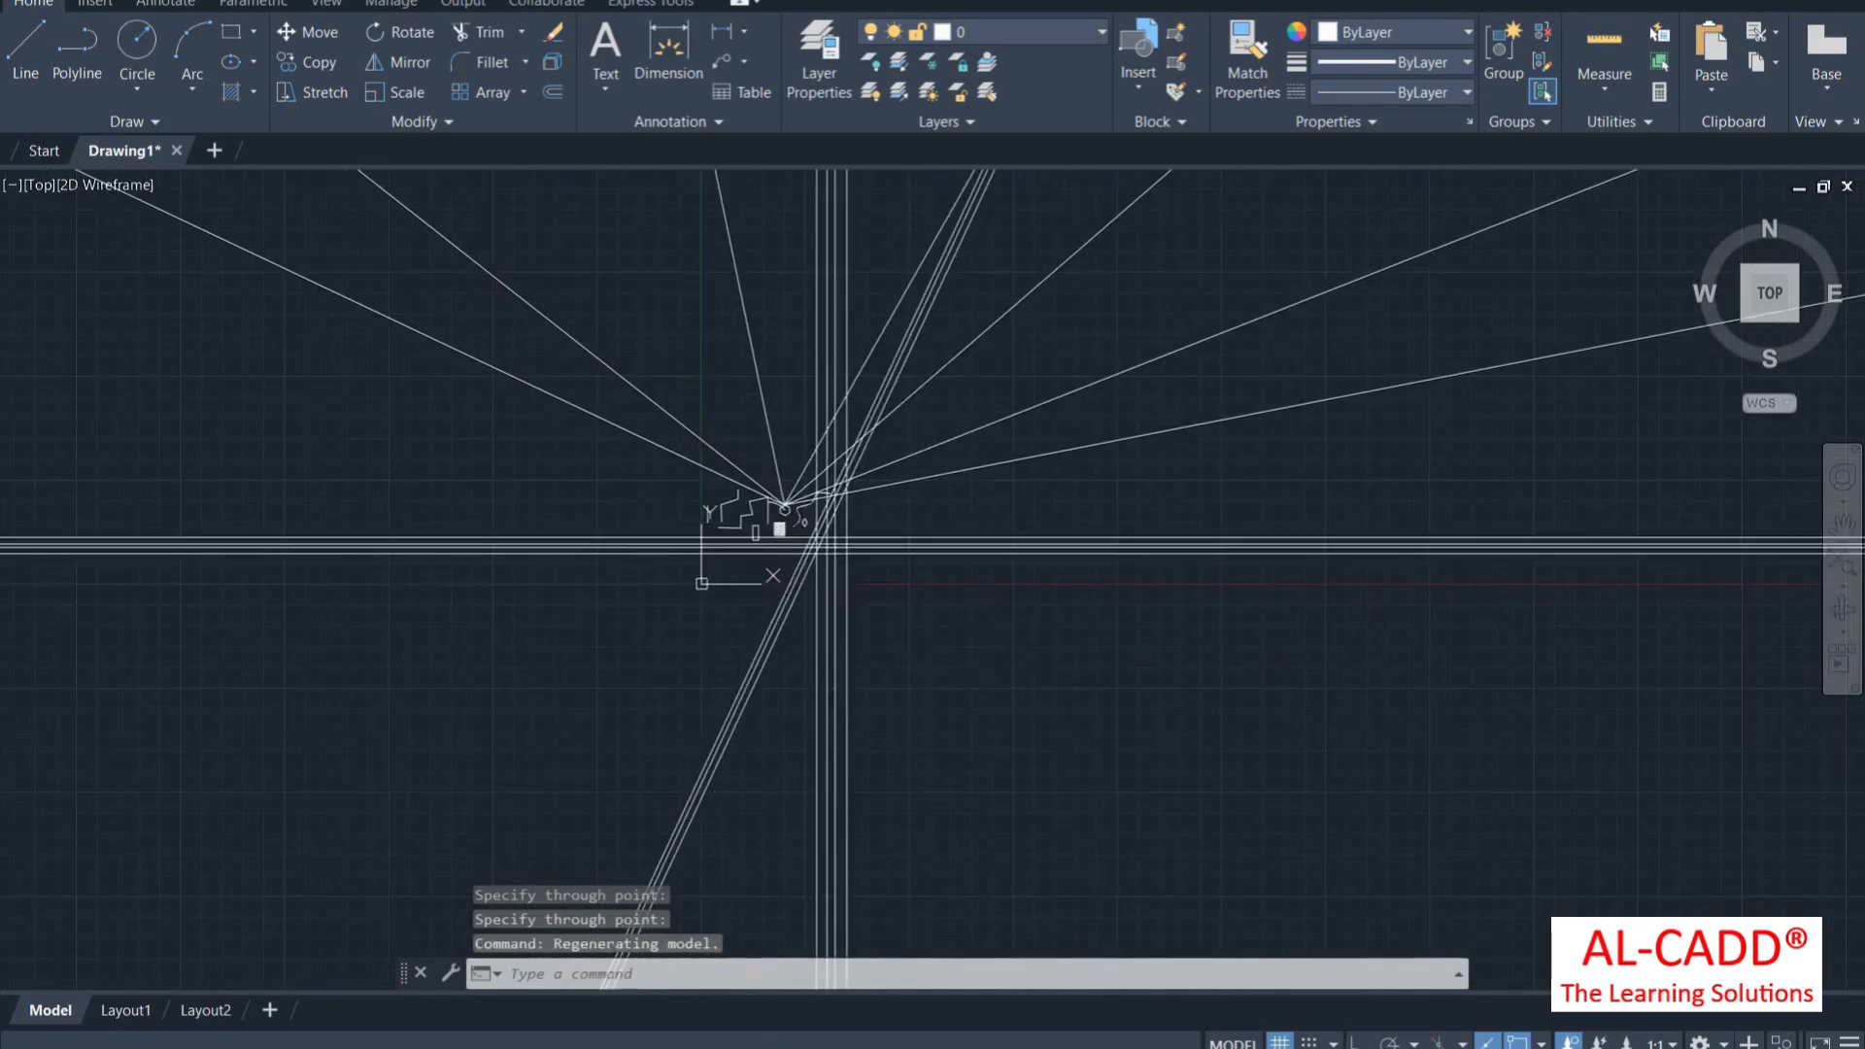
pyautogui.click(1010, 670)
pyautogui.click(536, 347)
pyautogui.press('Delete')
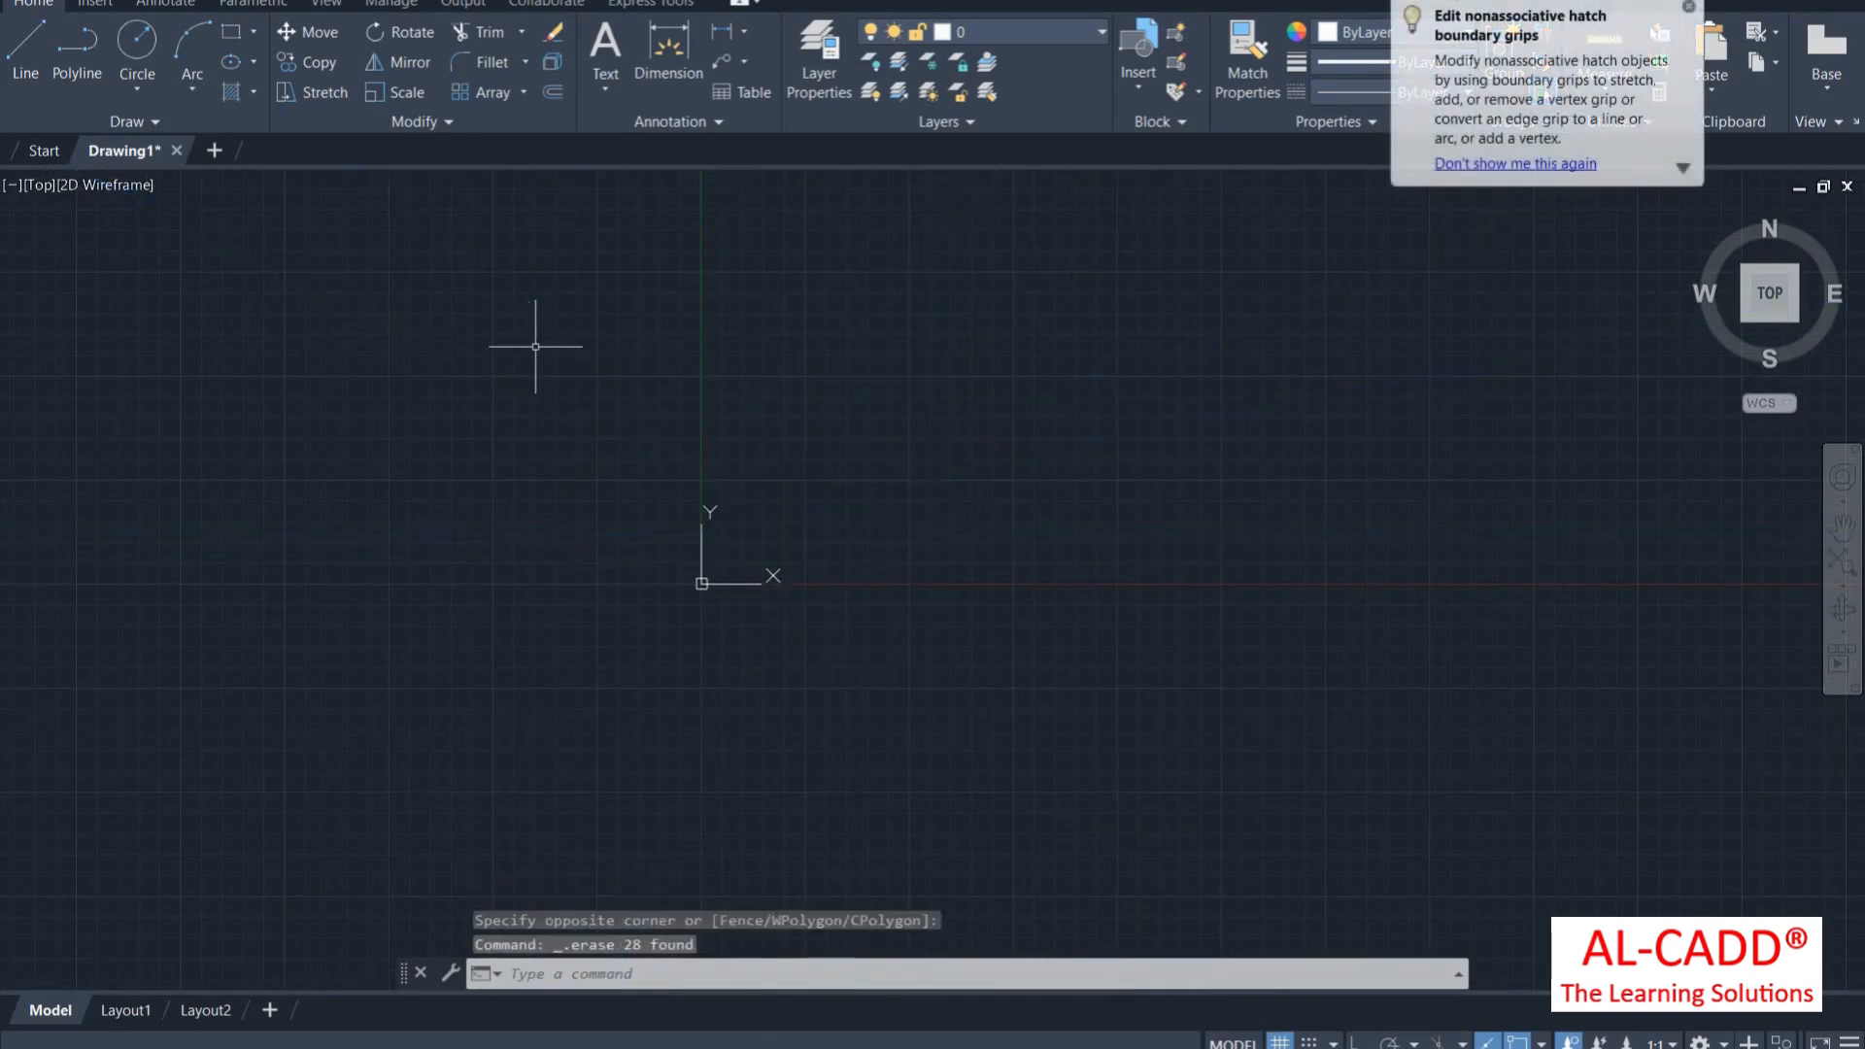
# Draw a horizontal line 10 units long in the empty drawing with Ortho turned on
pyautogui.scroll(3, 729, 549)
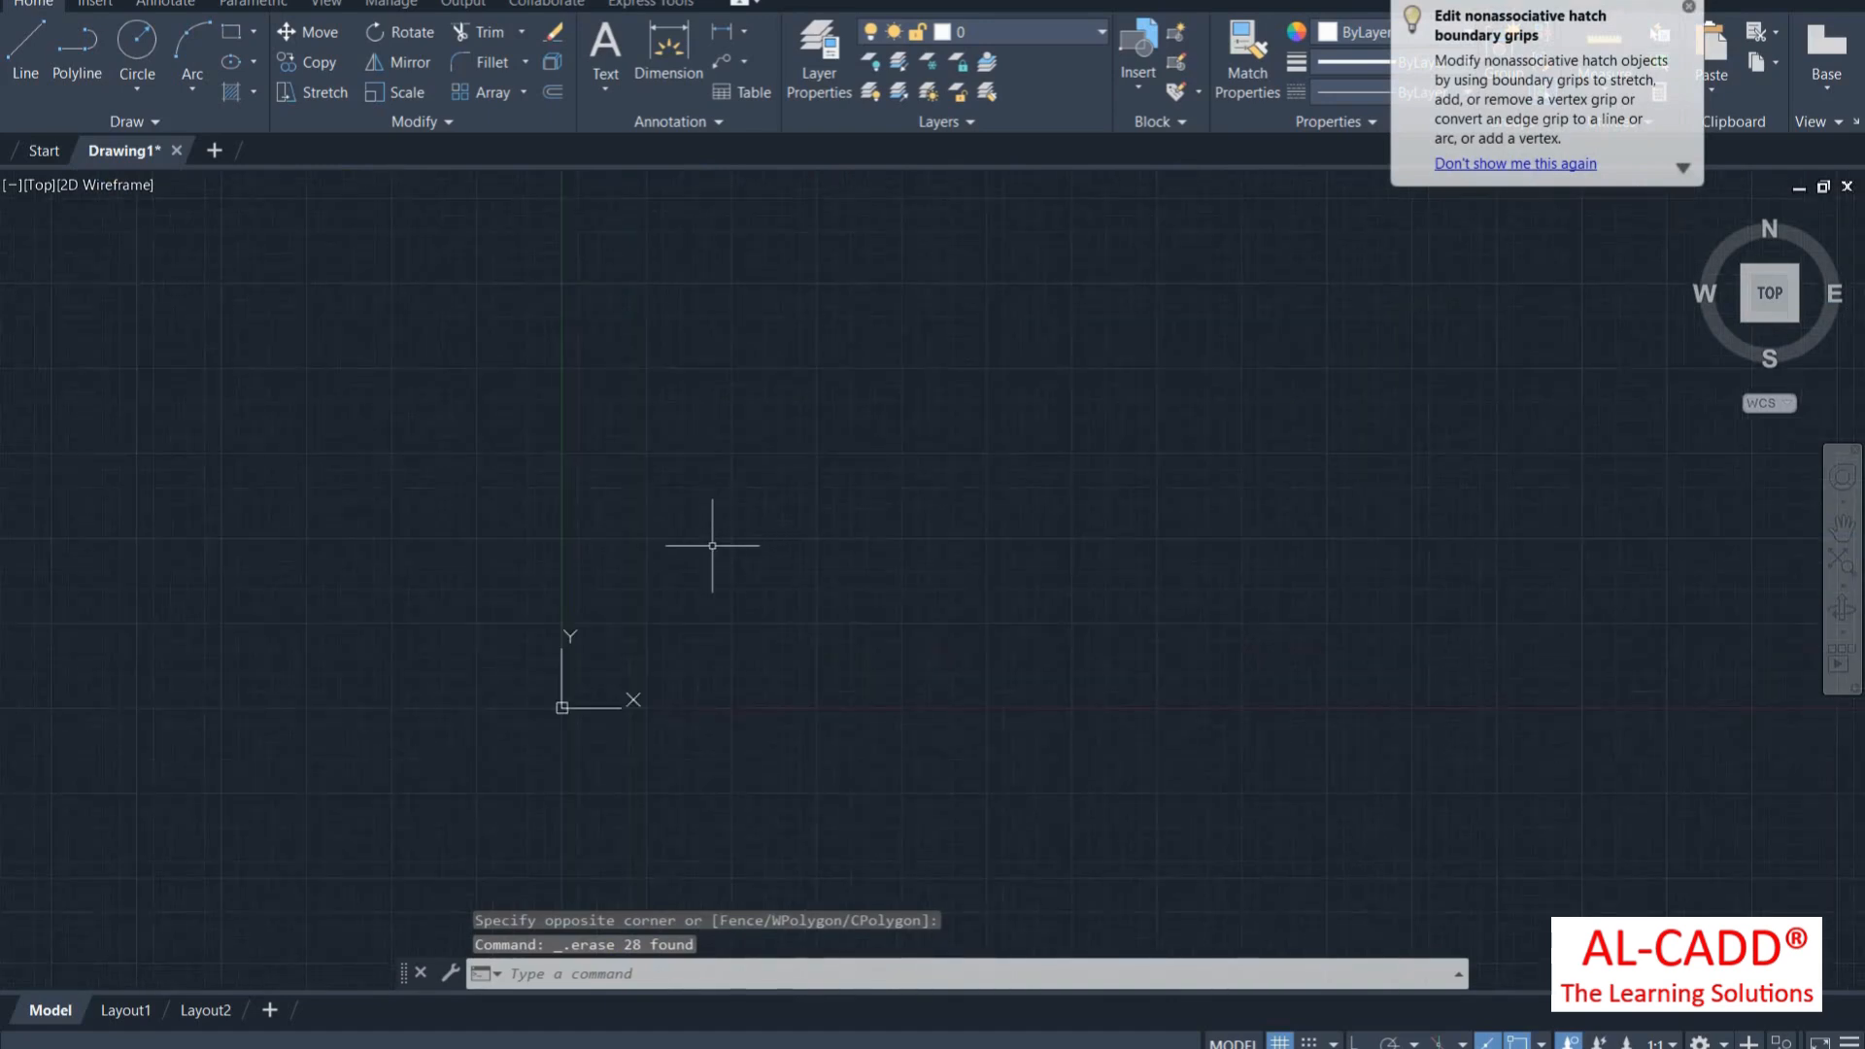
pyautogui.write('z')
pyautogui.press('Return')
pyautogui.write('a')
pyautogui.press('Return')
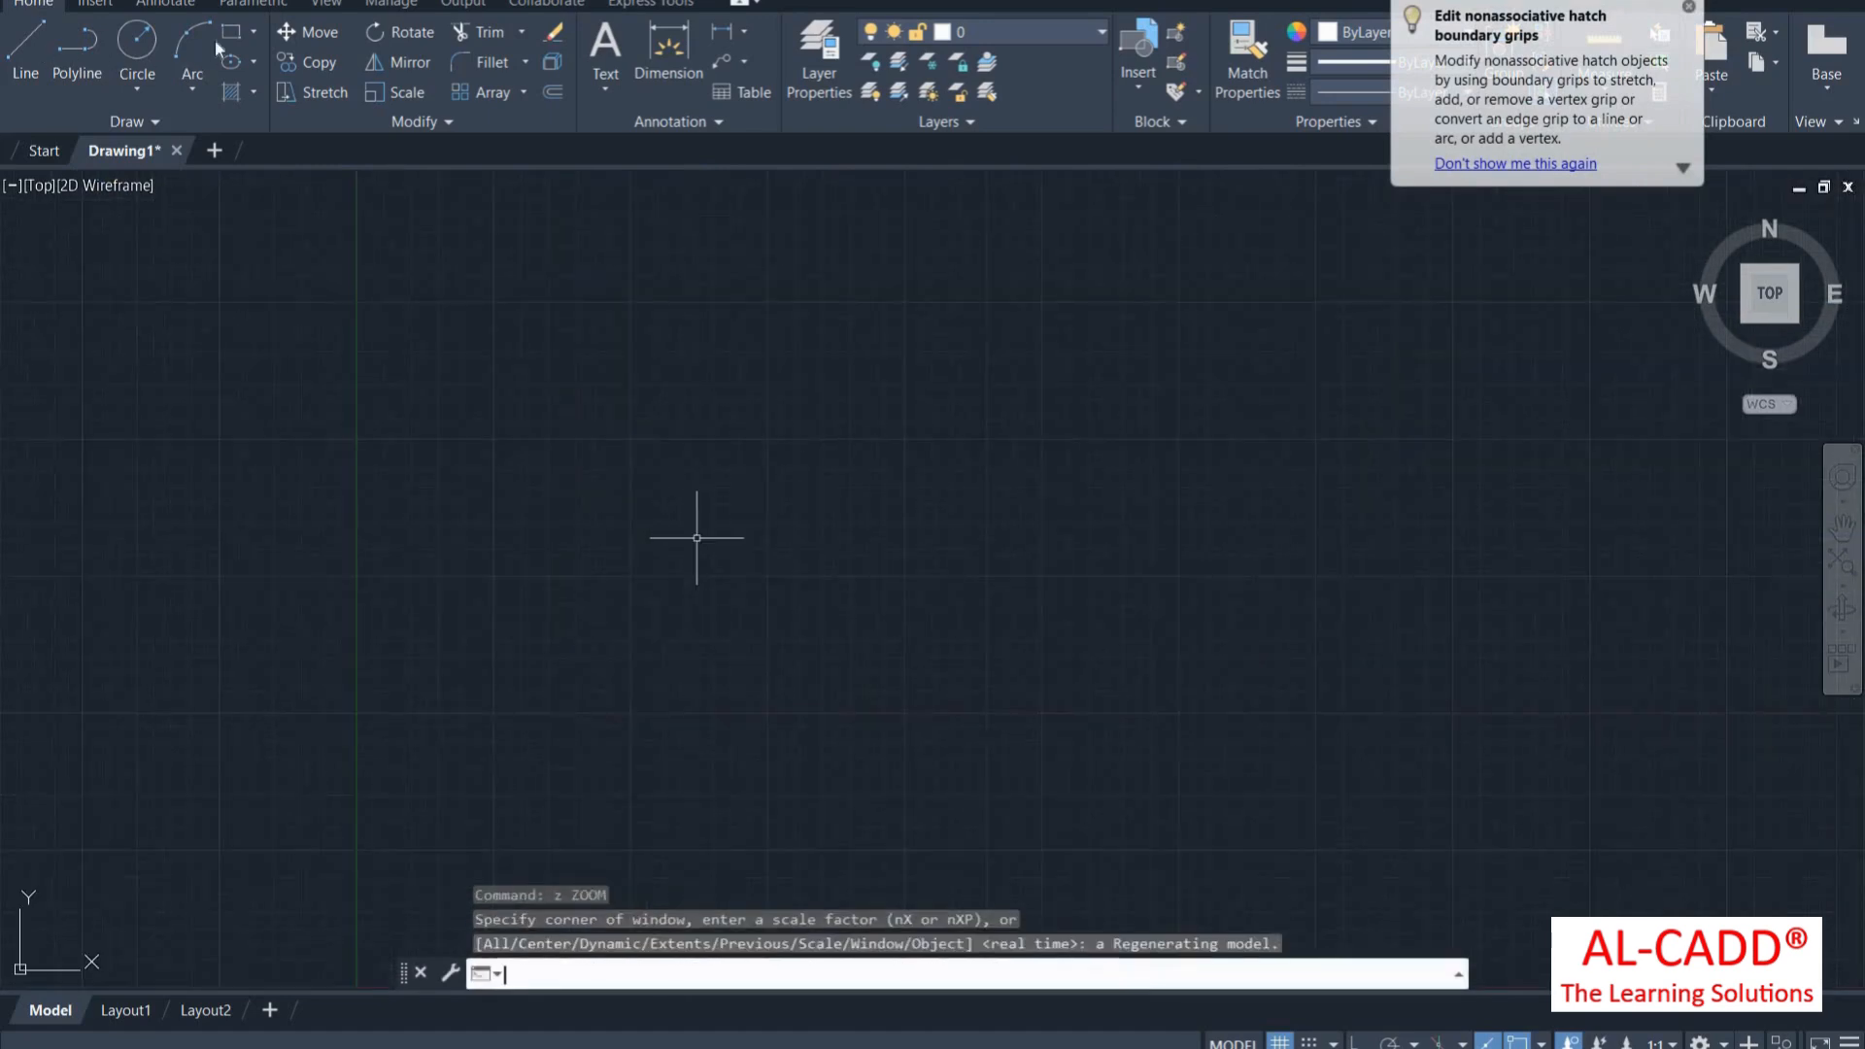
pyautogui.write('l')
pyautogui.press('Return')
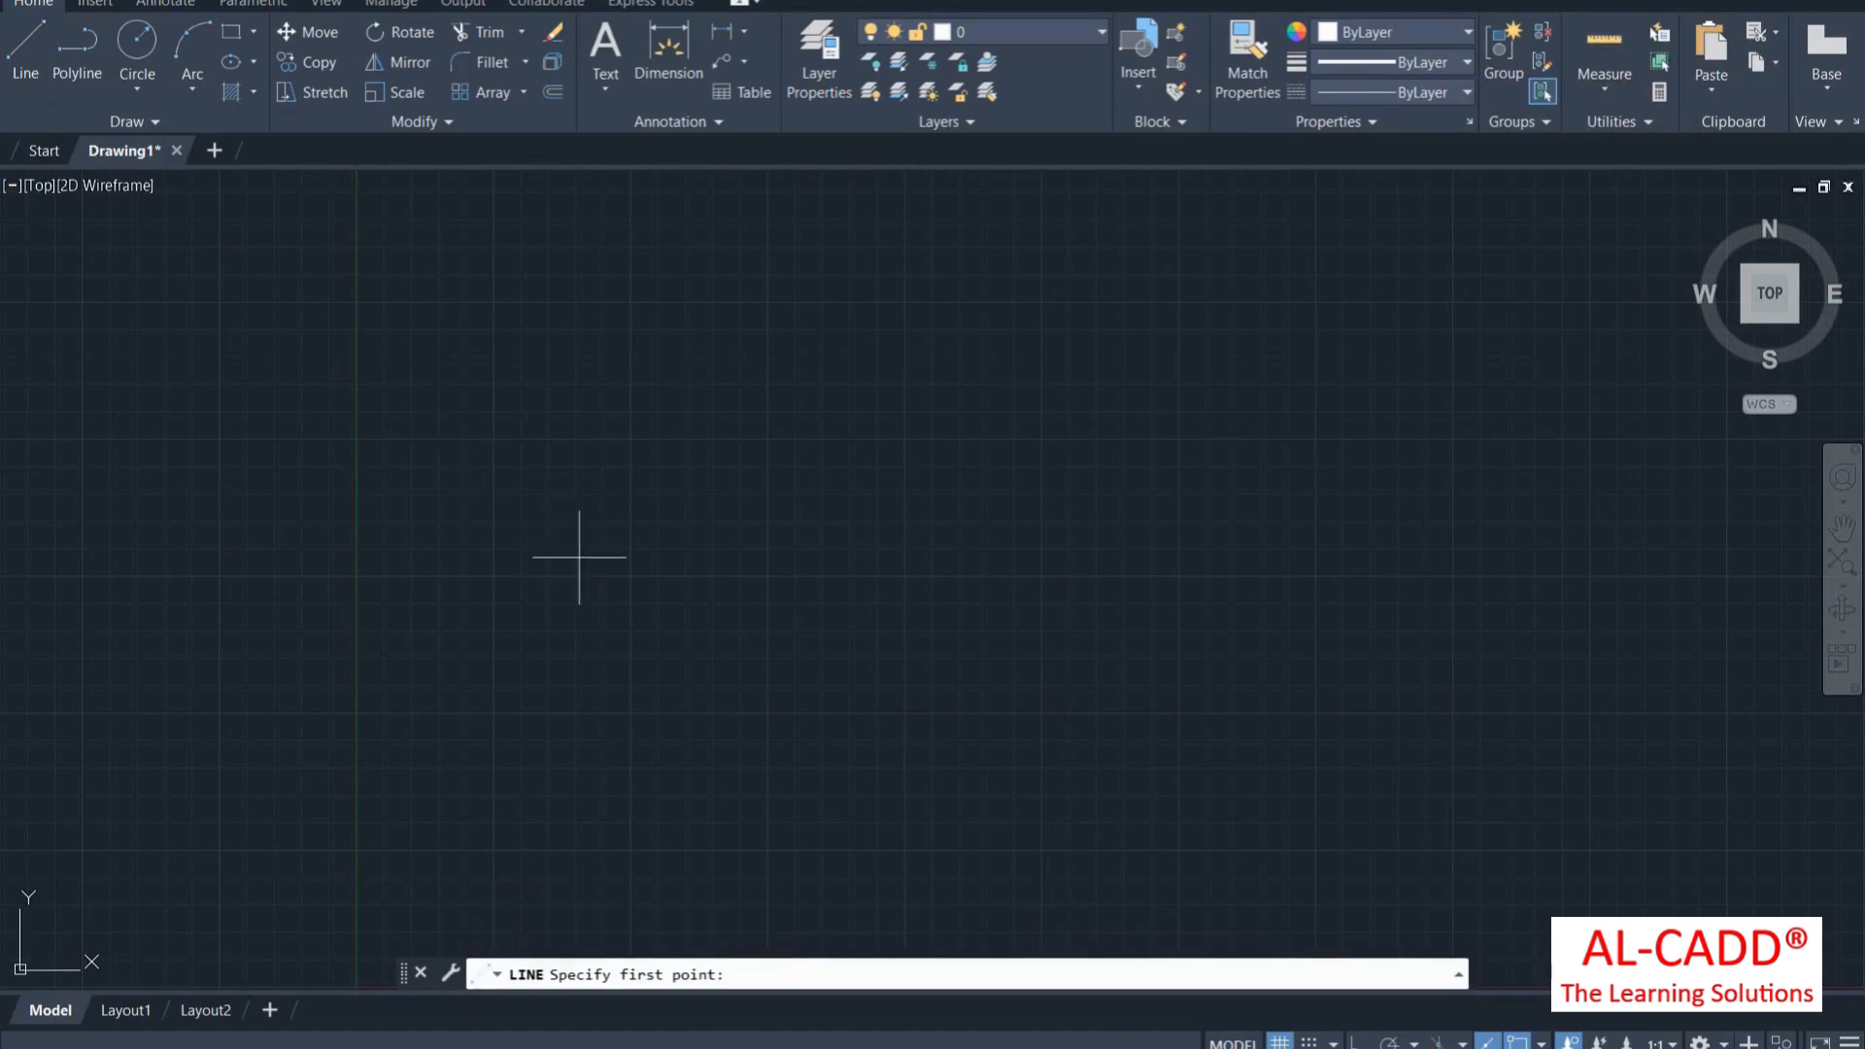
pyautogui.click(580, 557)
pyautogui.press('F8')
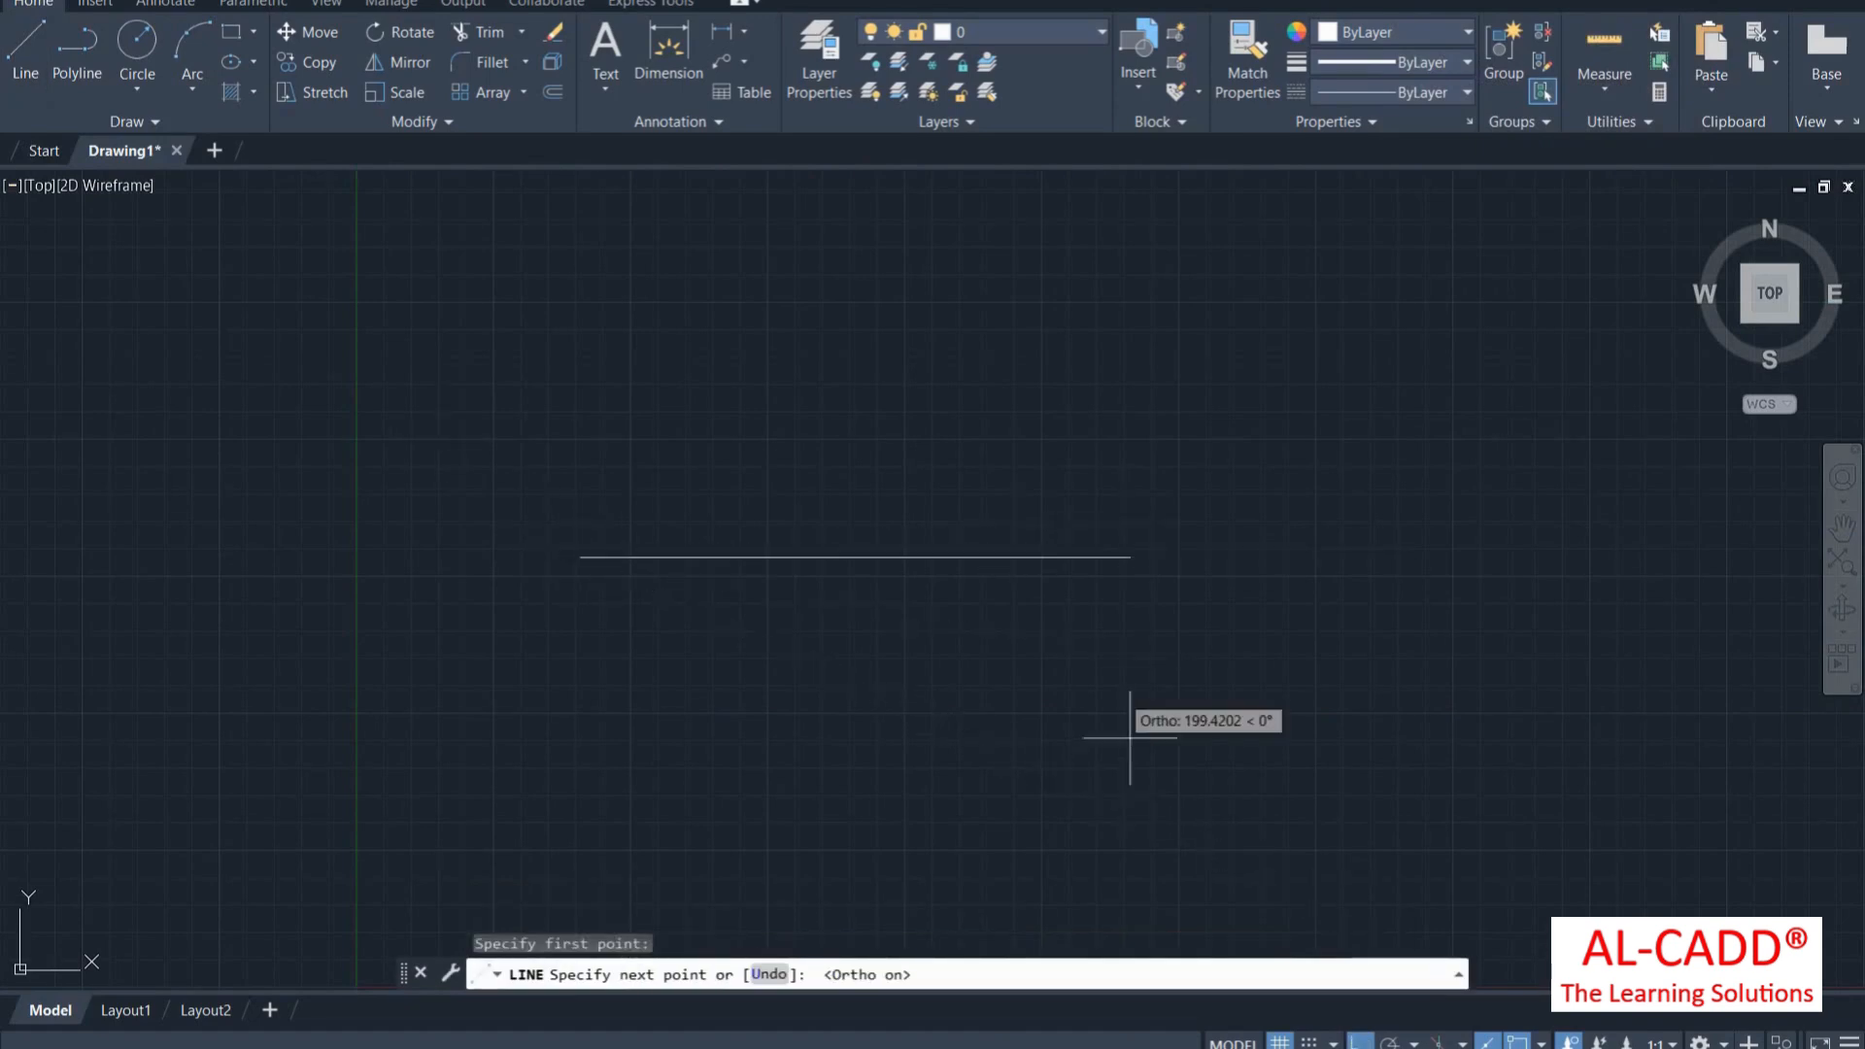
pyautogui.write('10')
pyautogui.press('Return')
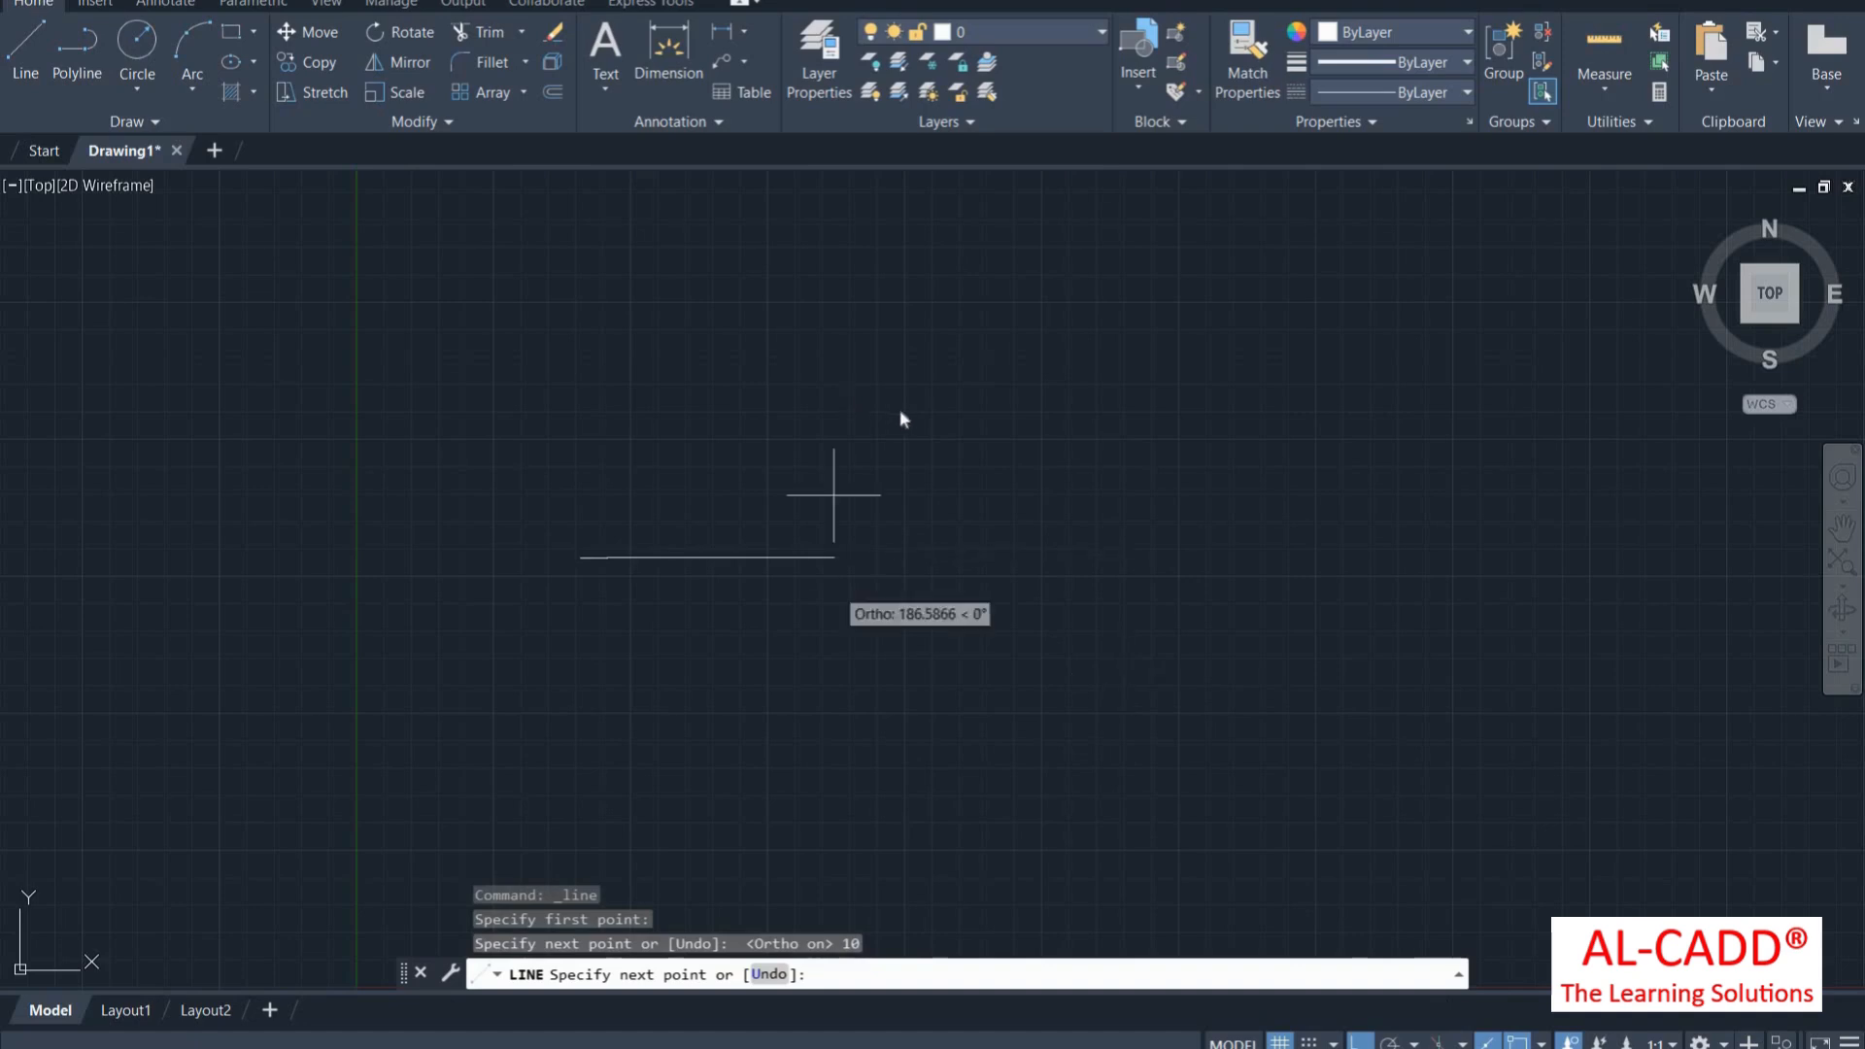
pyautogui.rightClick(842, 385)
pyautogui.click(904, 408)
# Divide the 10-unit line into 8 equal segments with DIVIDE and apply the X-shaped point style at 5% size relative to screen
pyautogui.scroll(5, 564, 556)
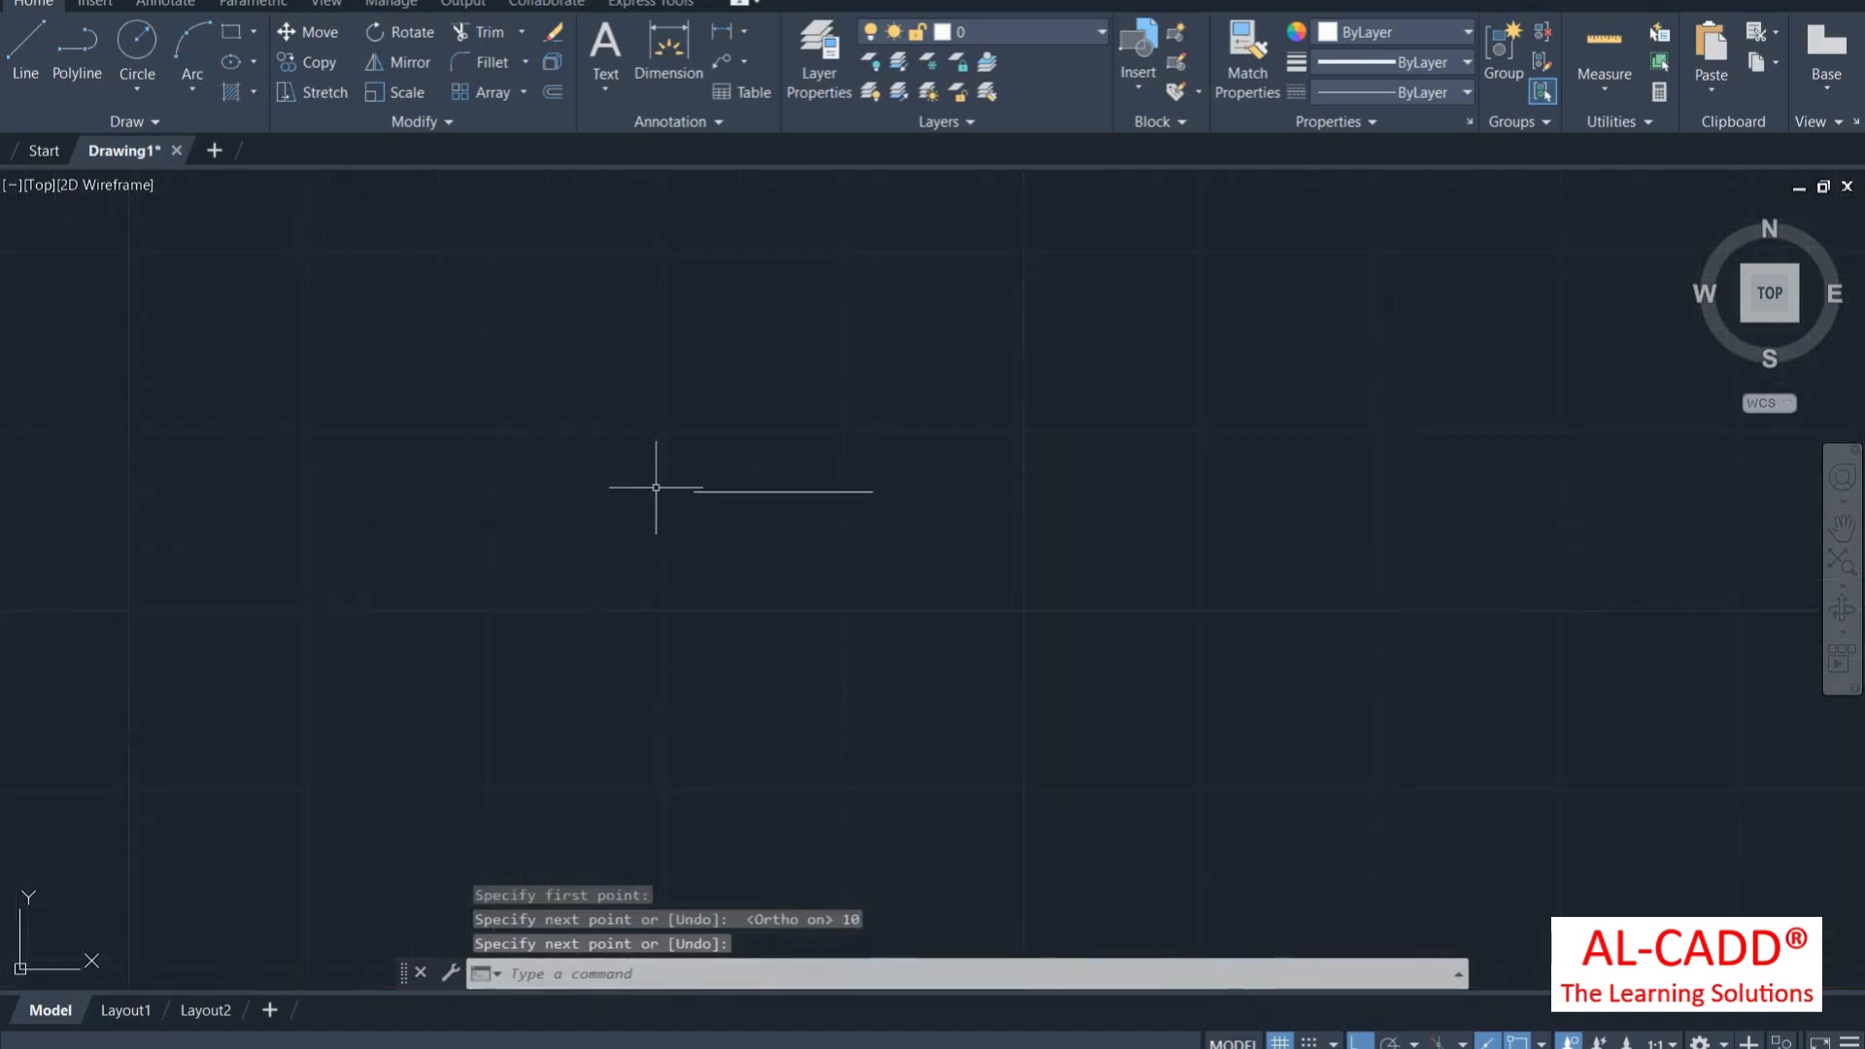
pyautogui.scroll(3, 641, 493)
pyautogui.scroll(-2, 436, 544)
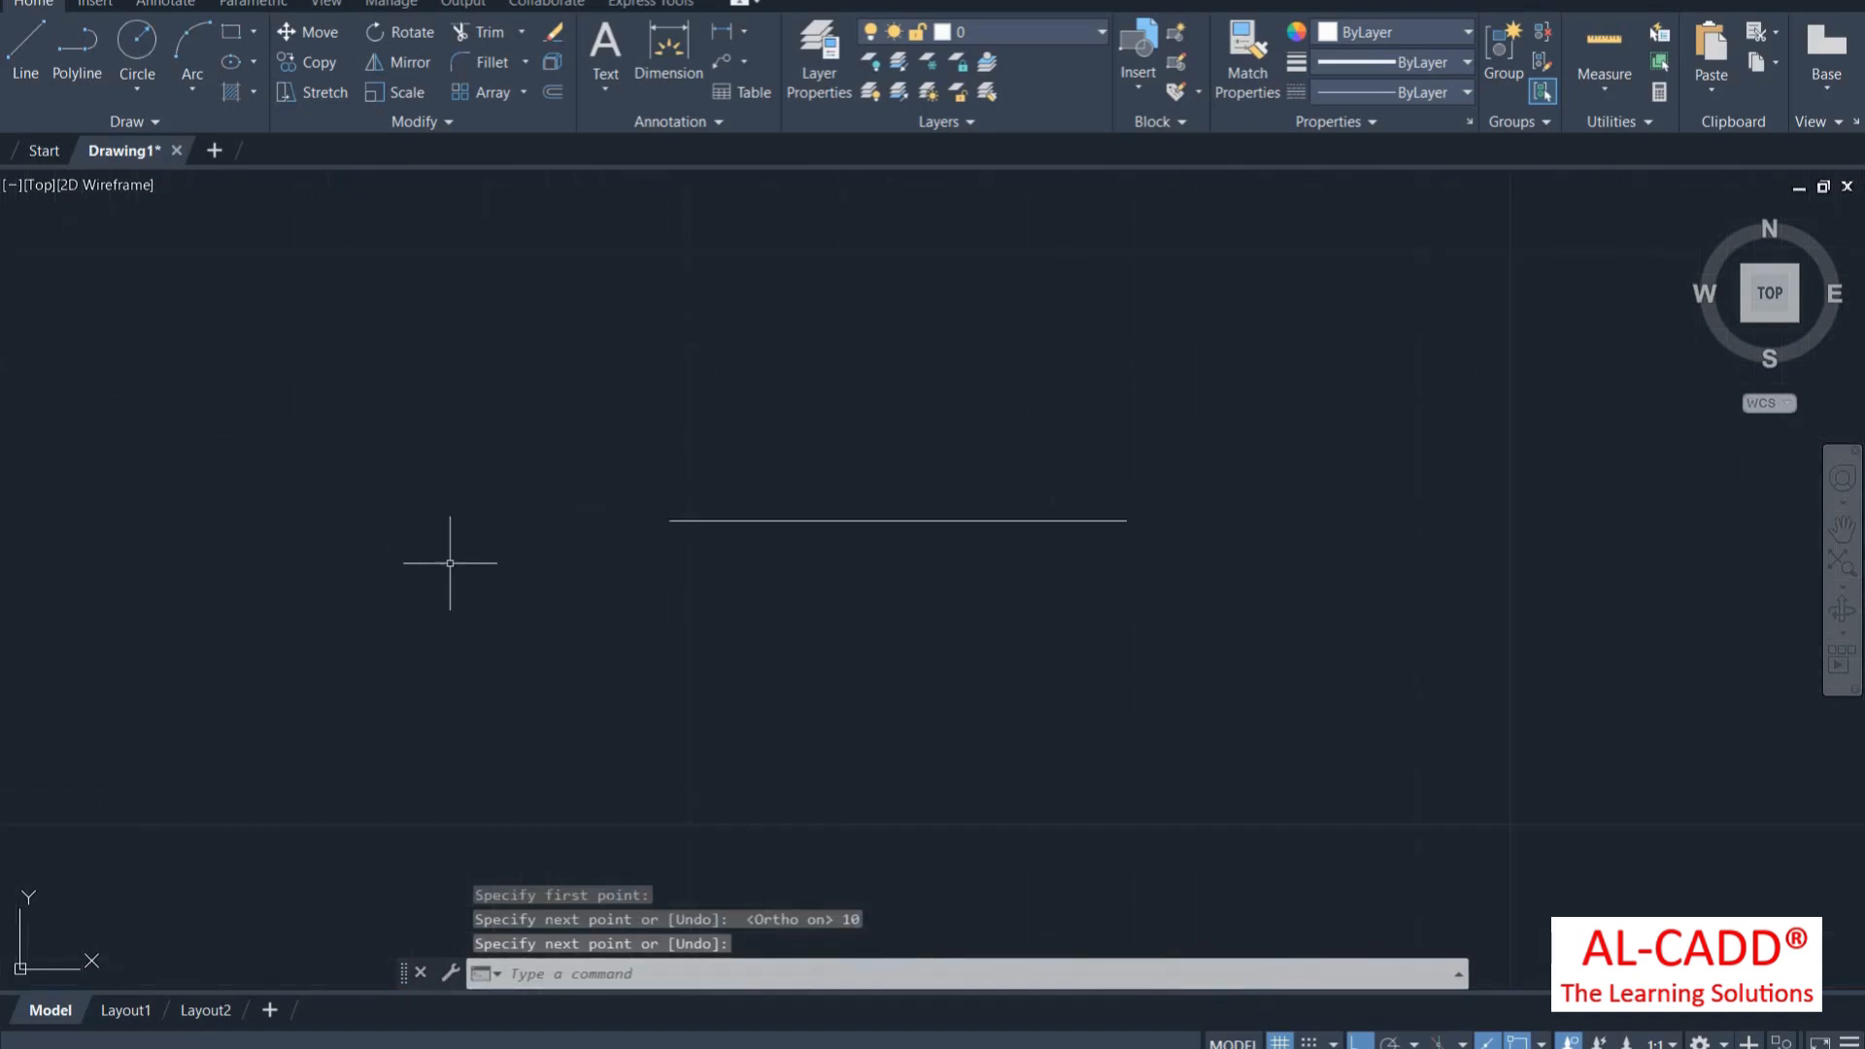
pyautogui.click(161, 119)
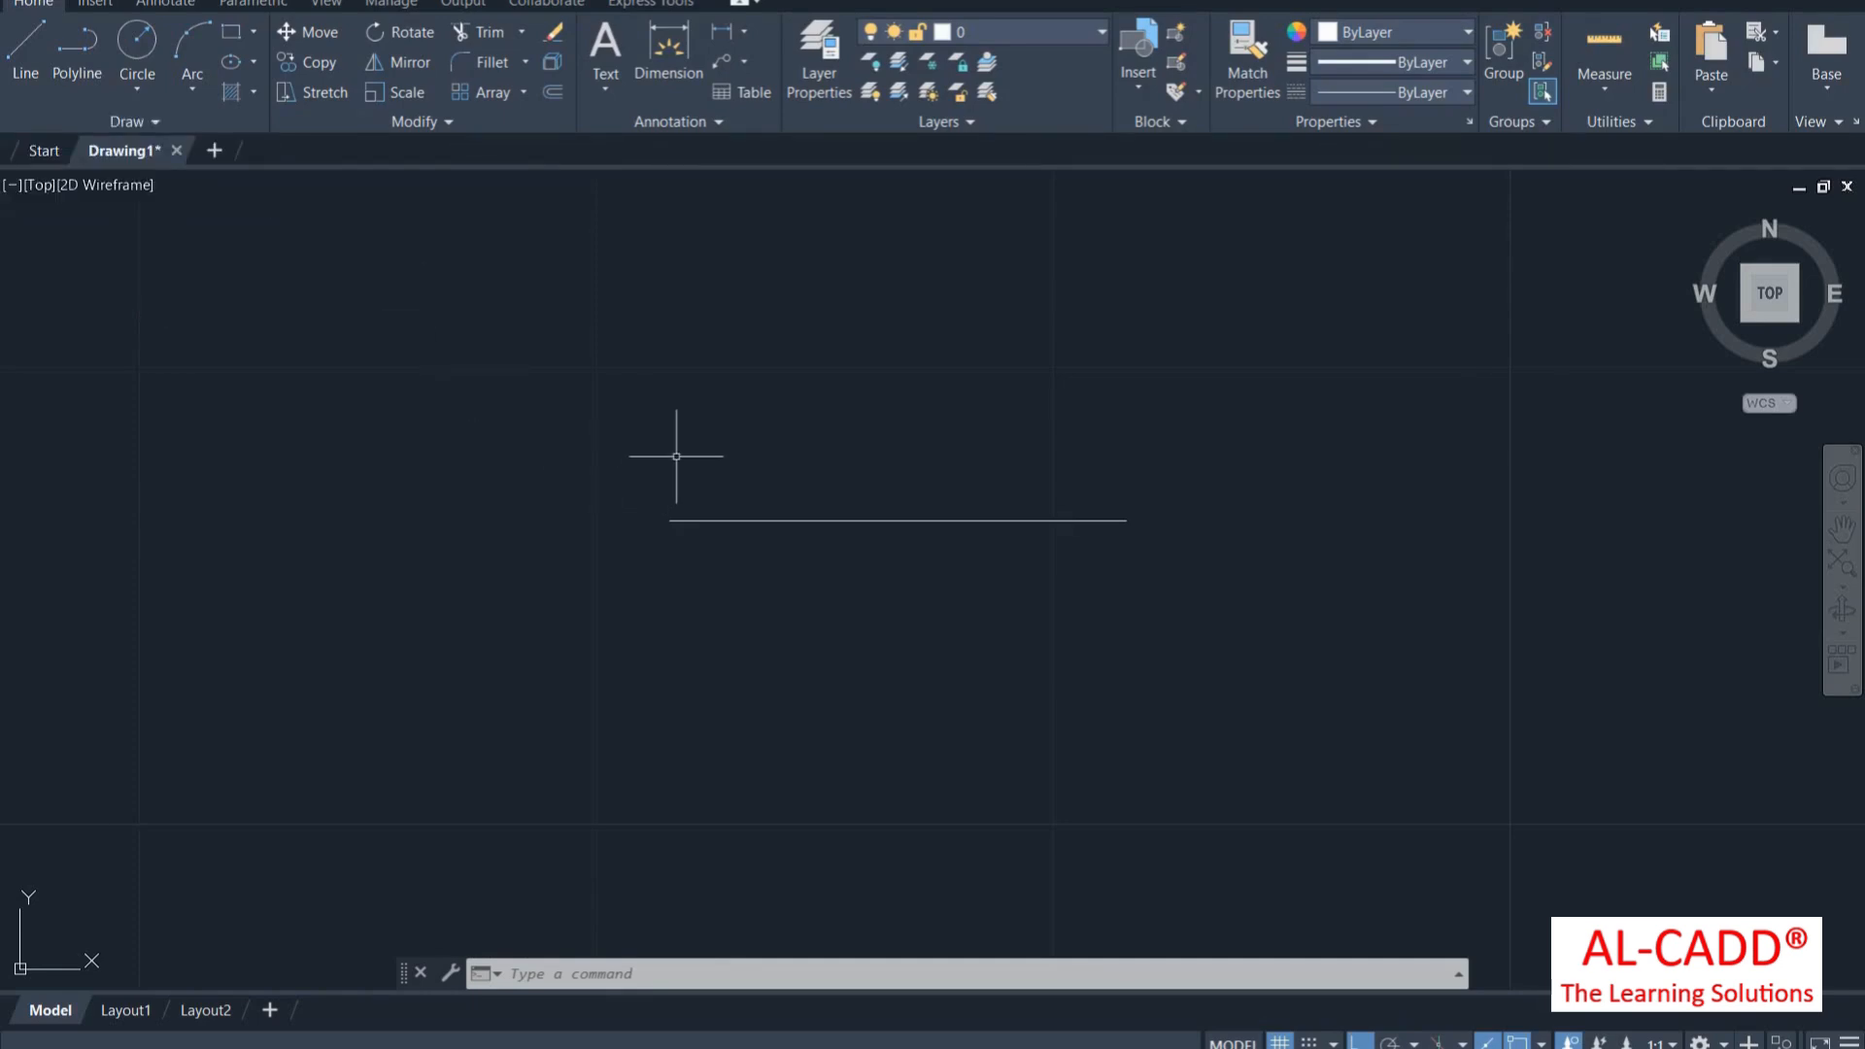
pyautogui.write('DIV')
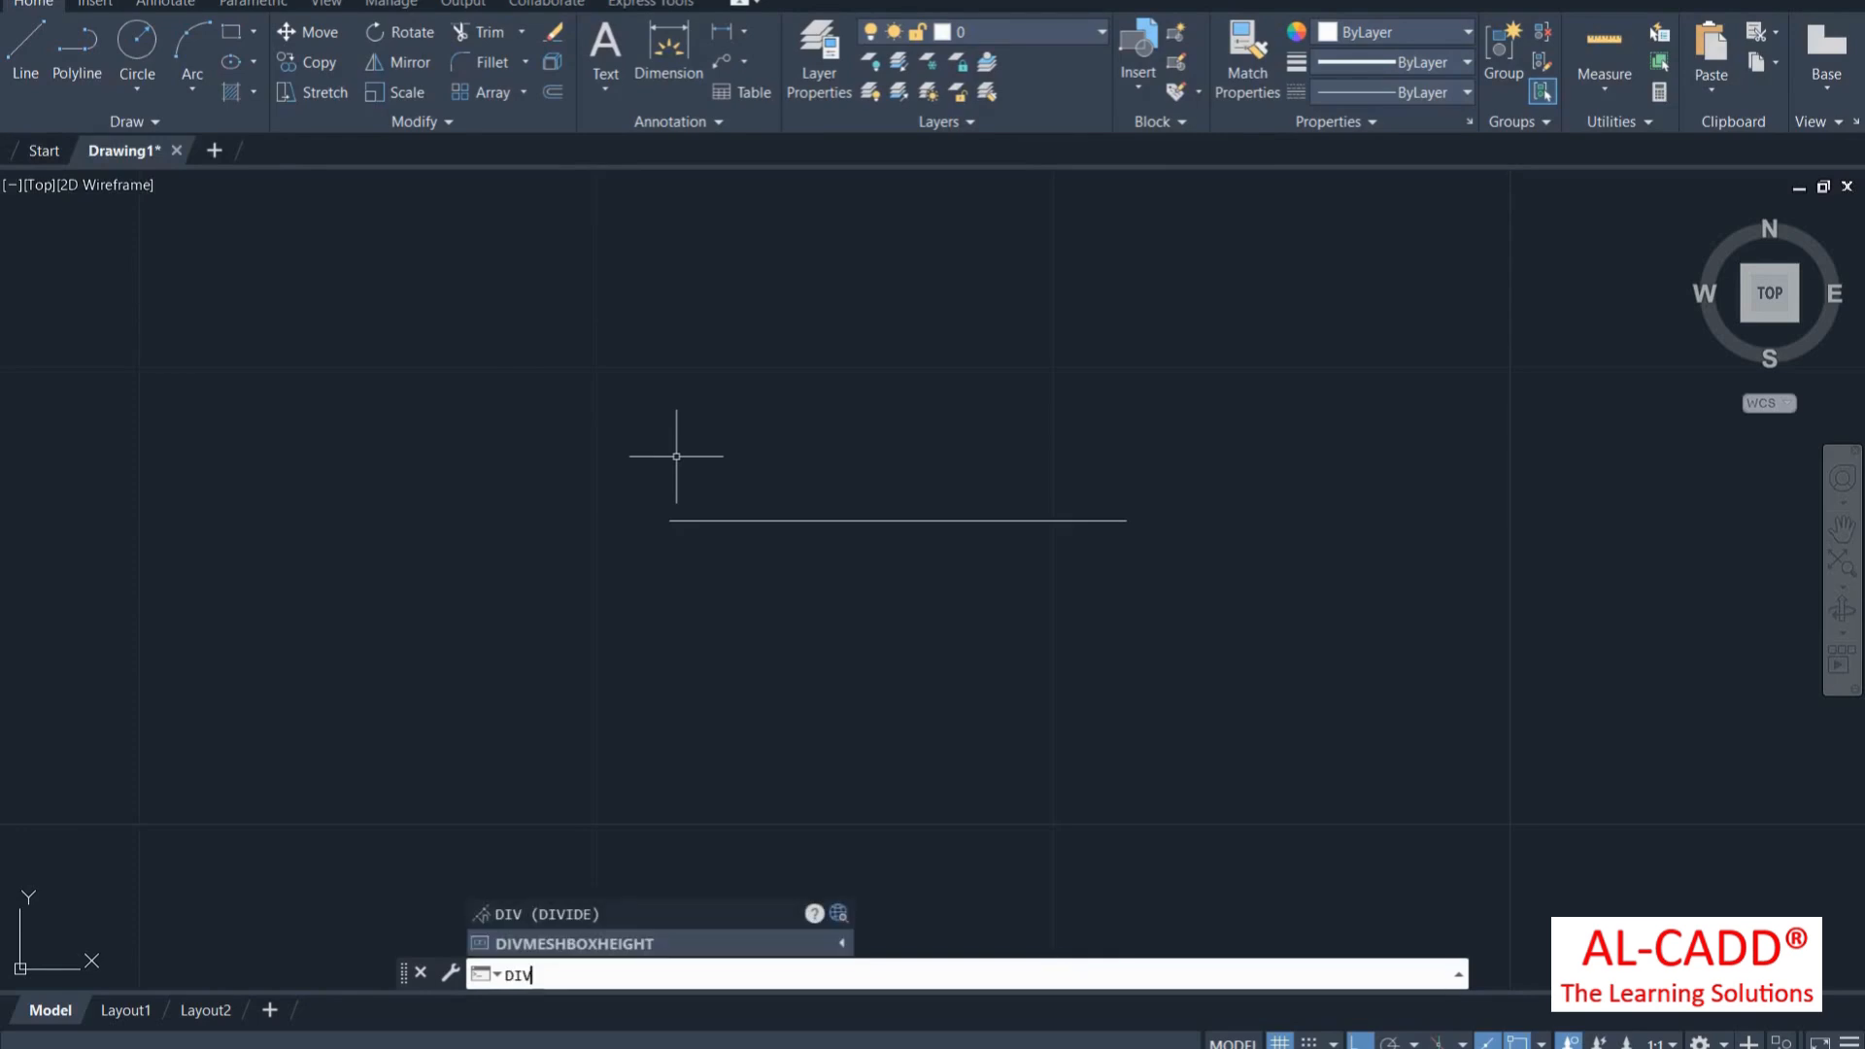
pyautogui.press('Return')
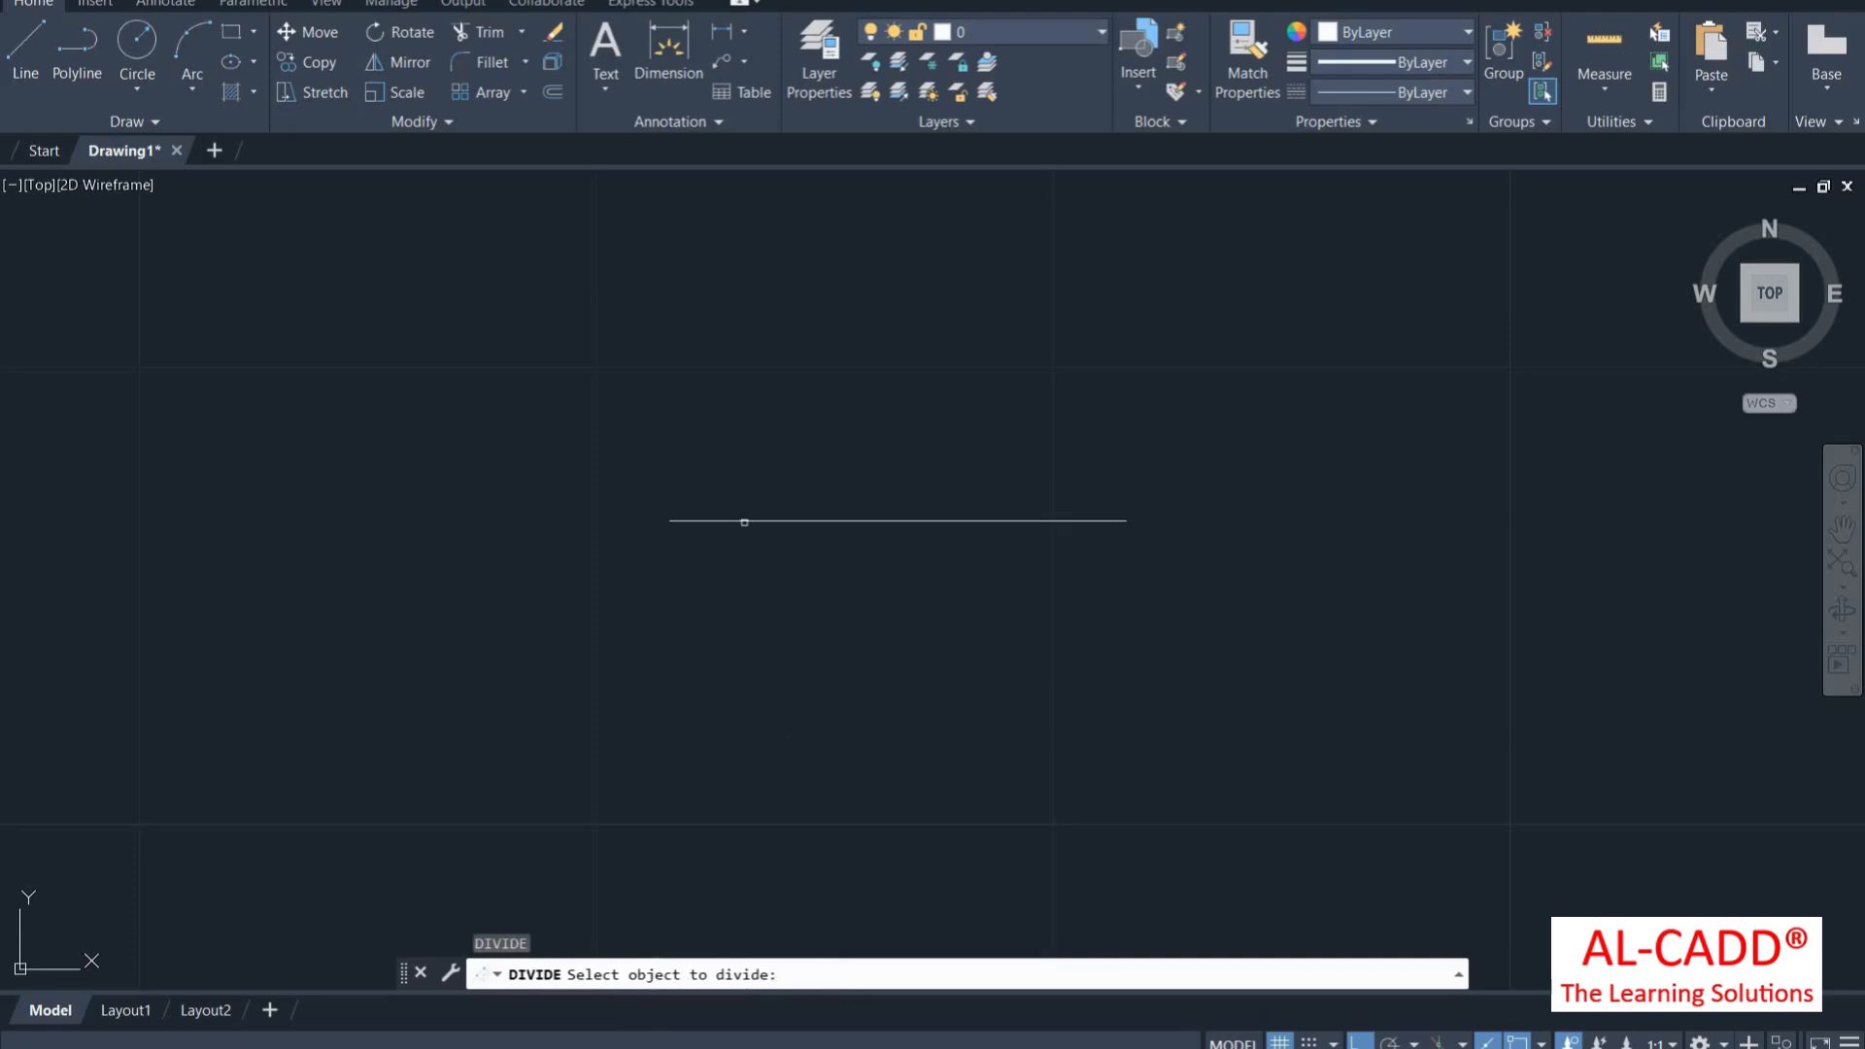
pyautogui.click(745, 522)
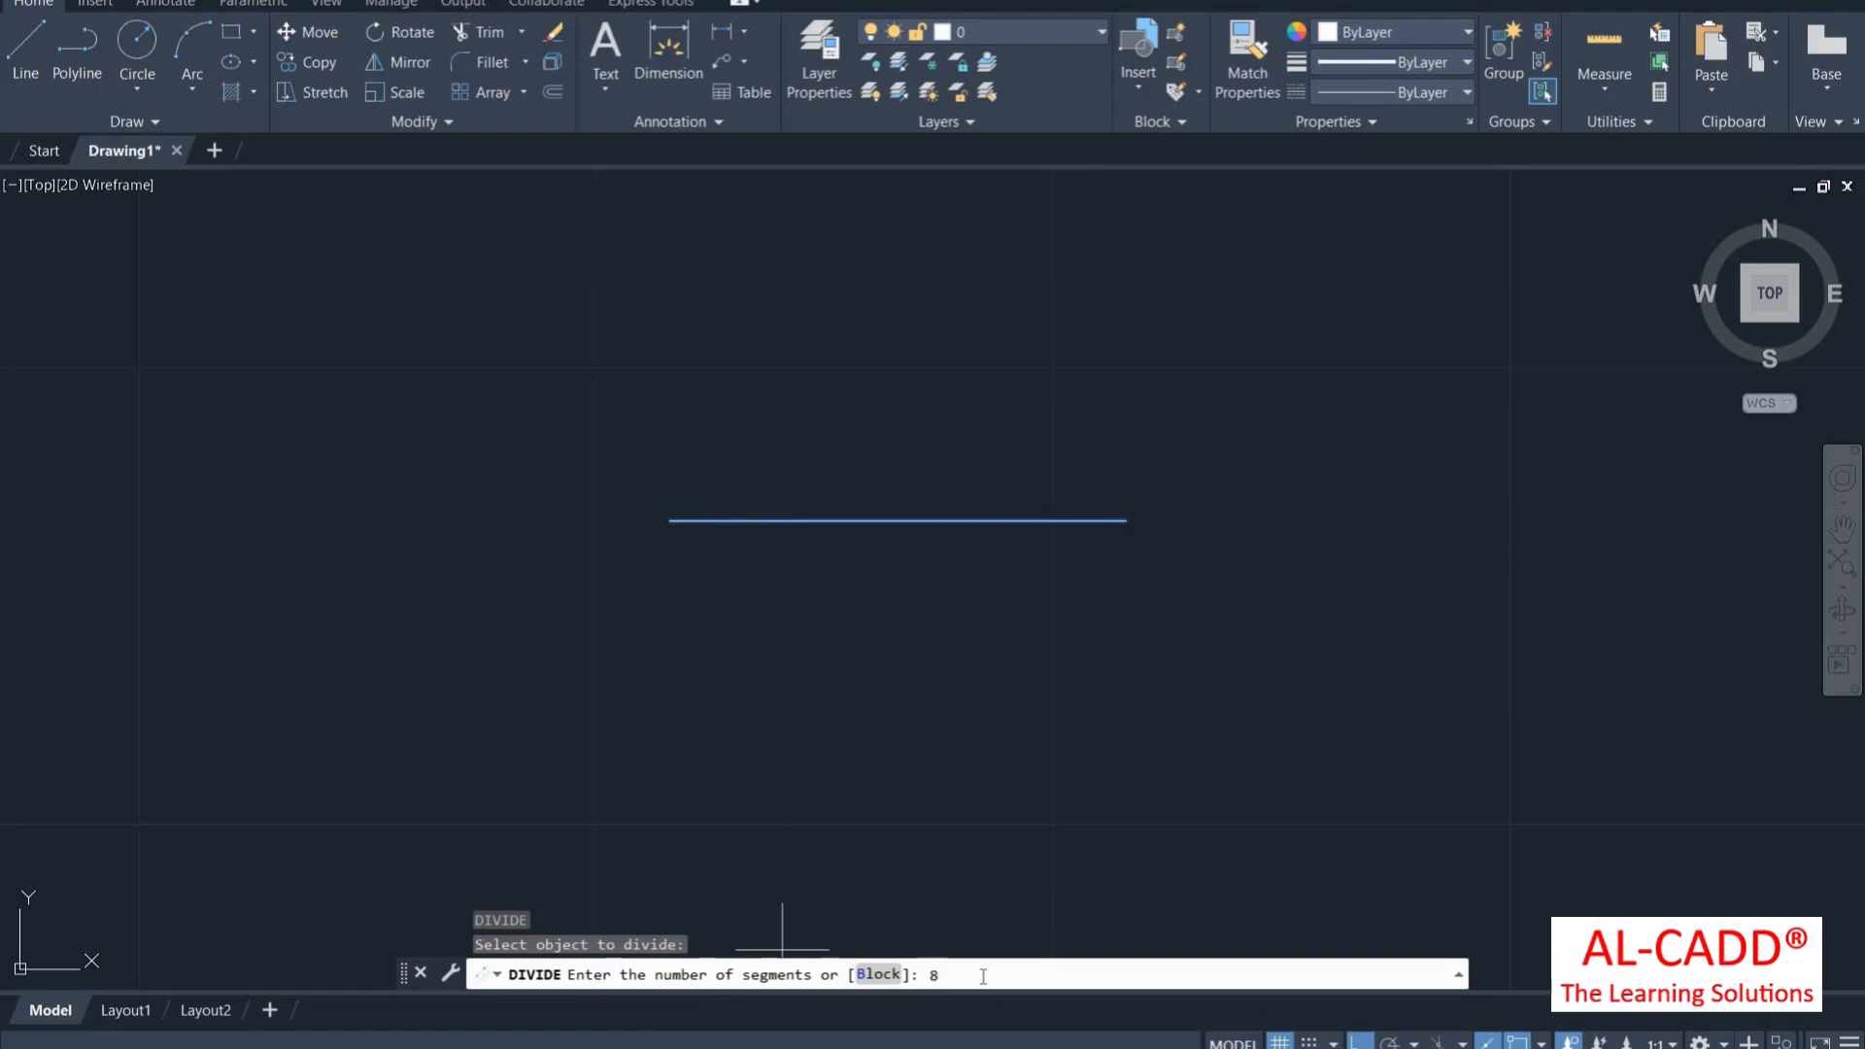
pyautogui.press('Return')
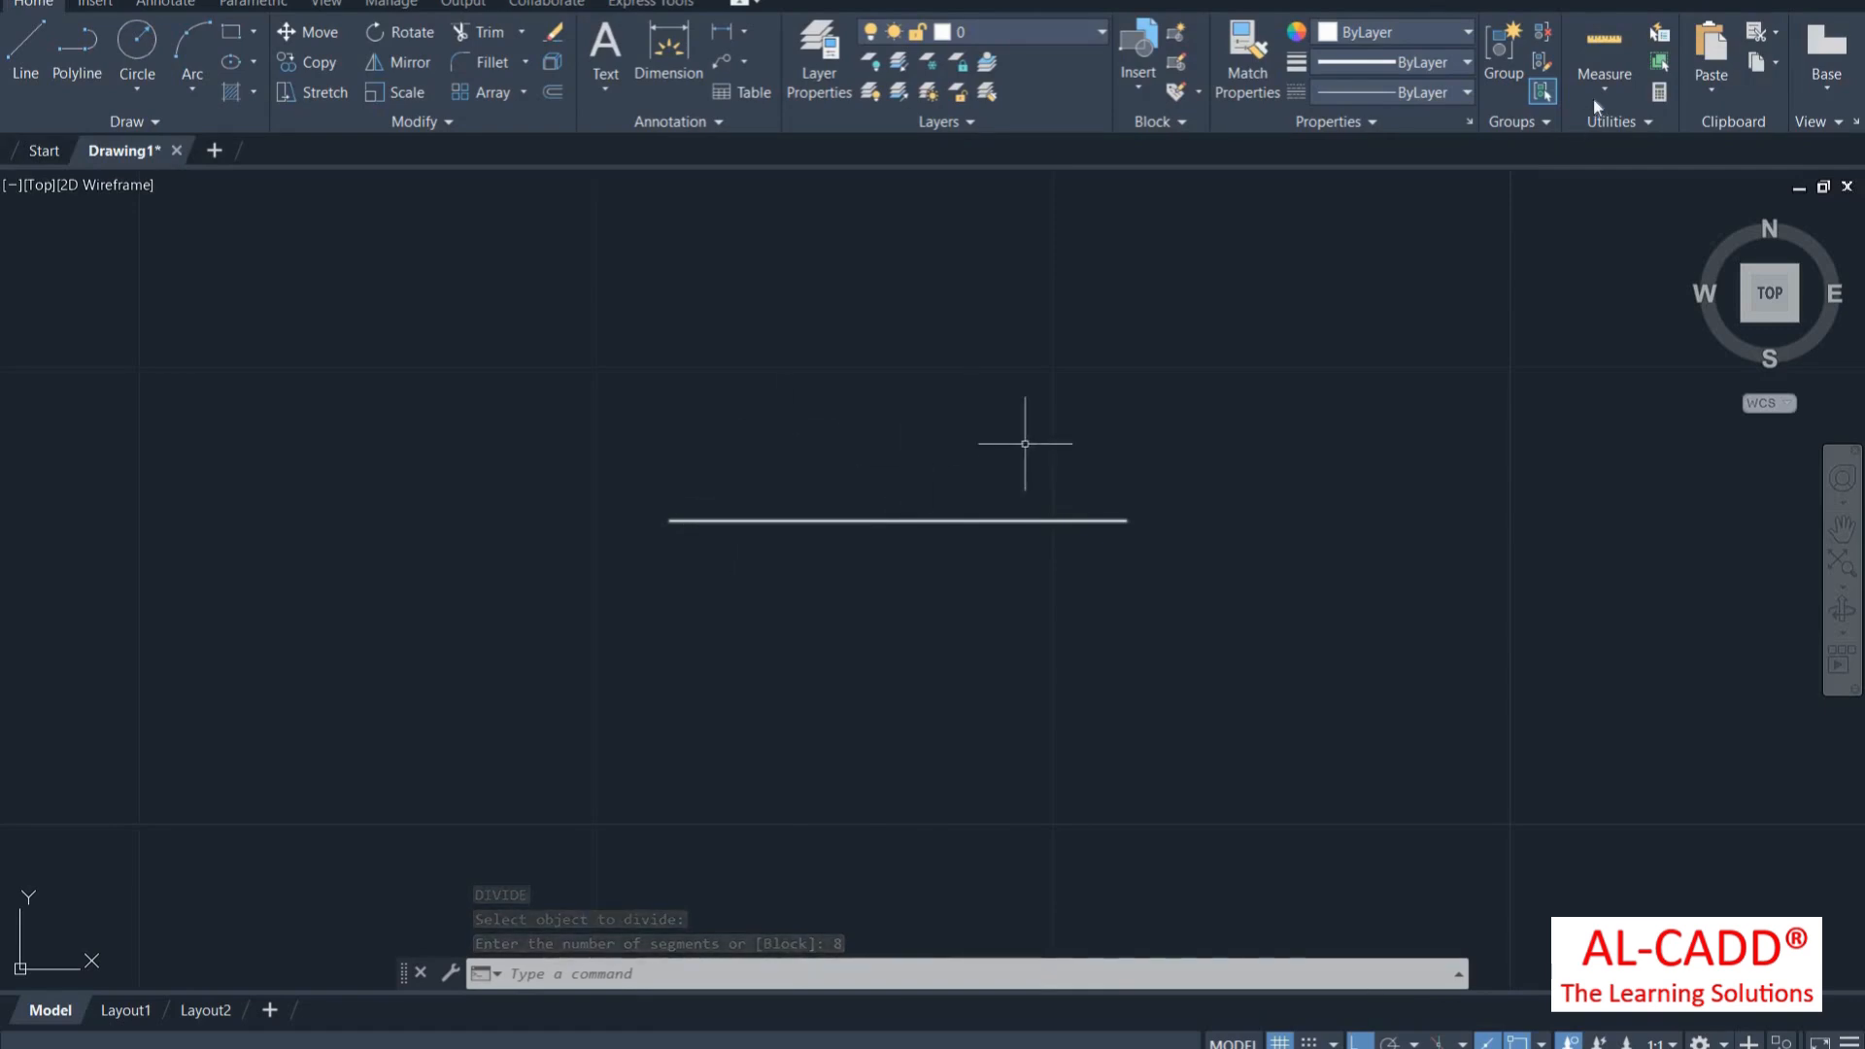
pyautogui.click(1612, 121)
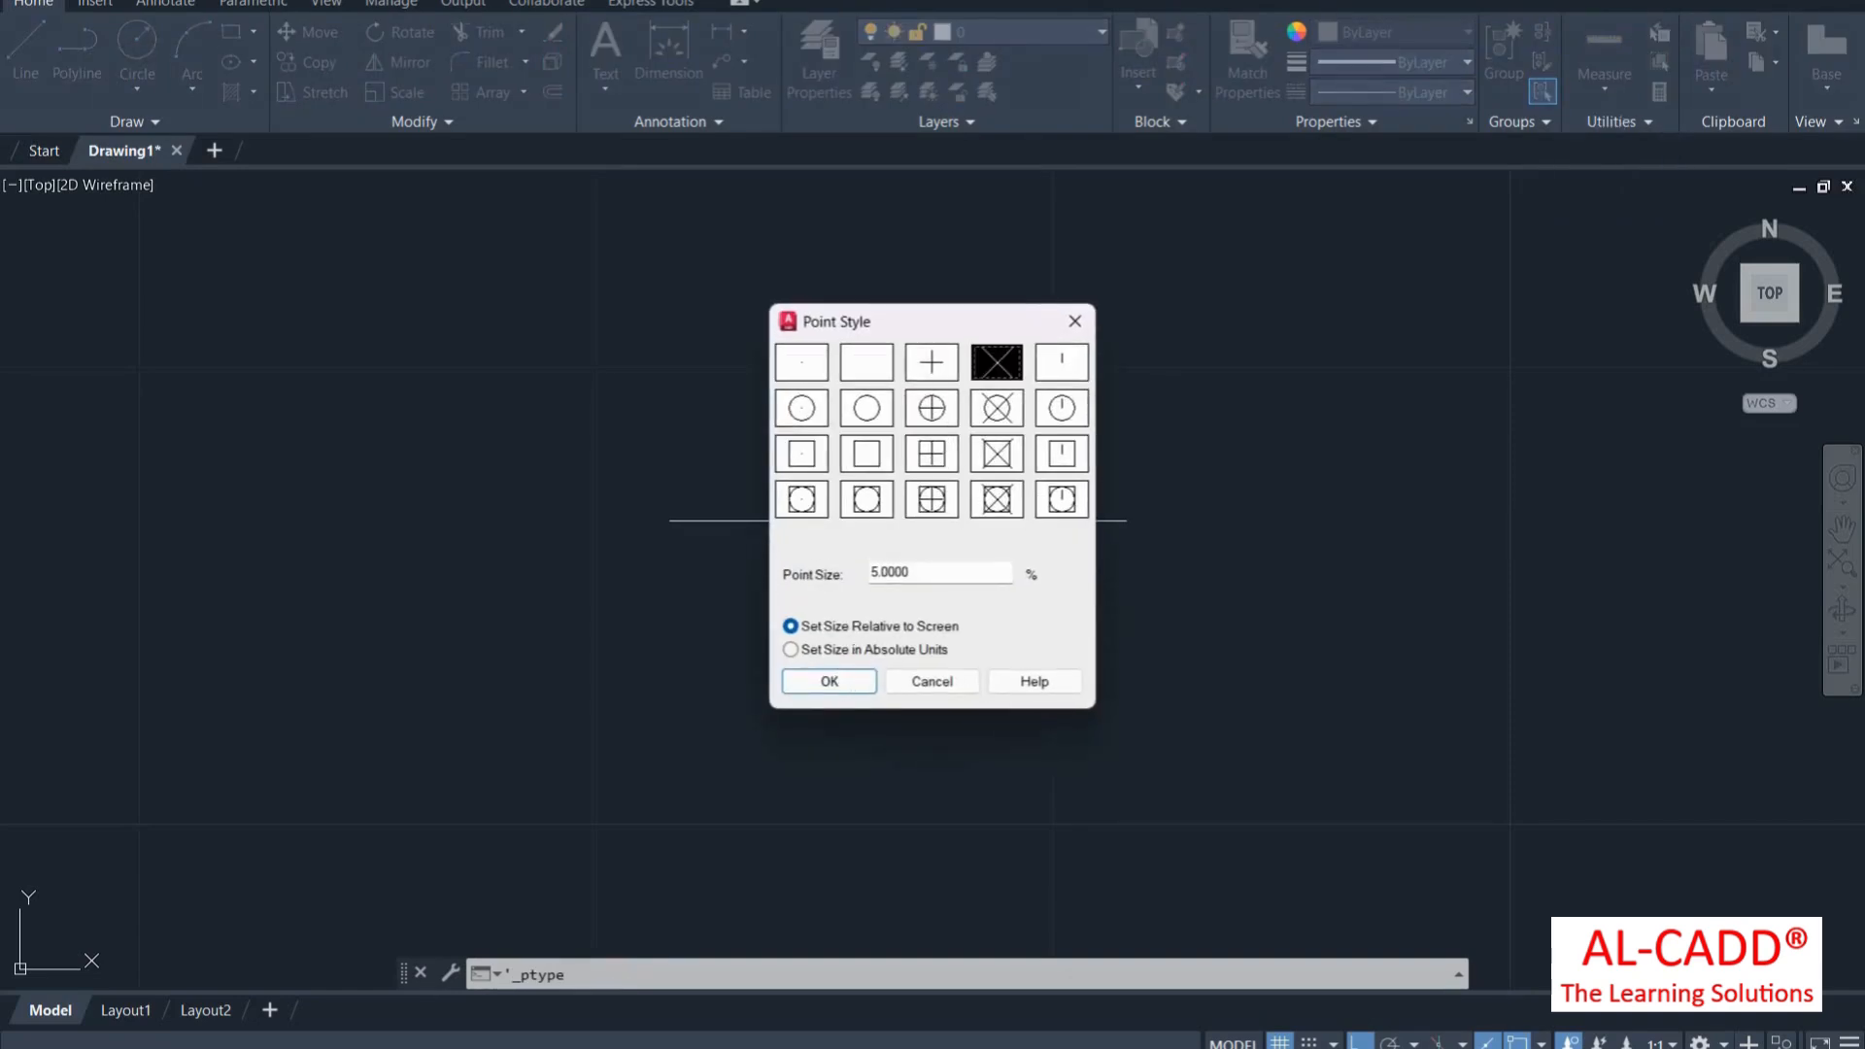
pyautogui.click(828, 681)
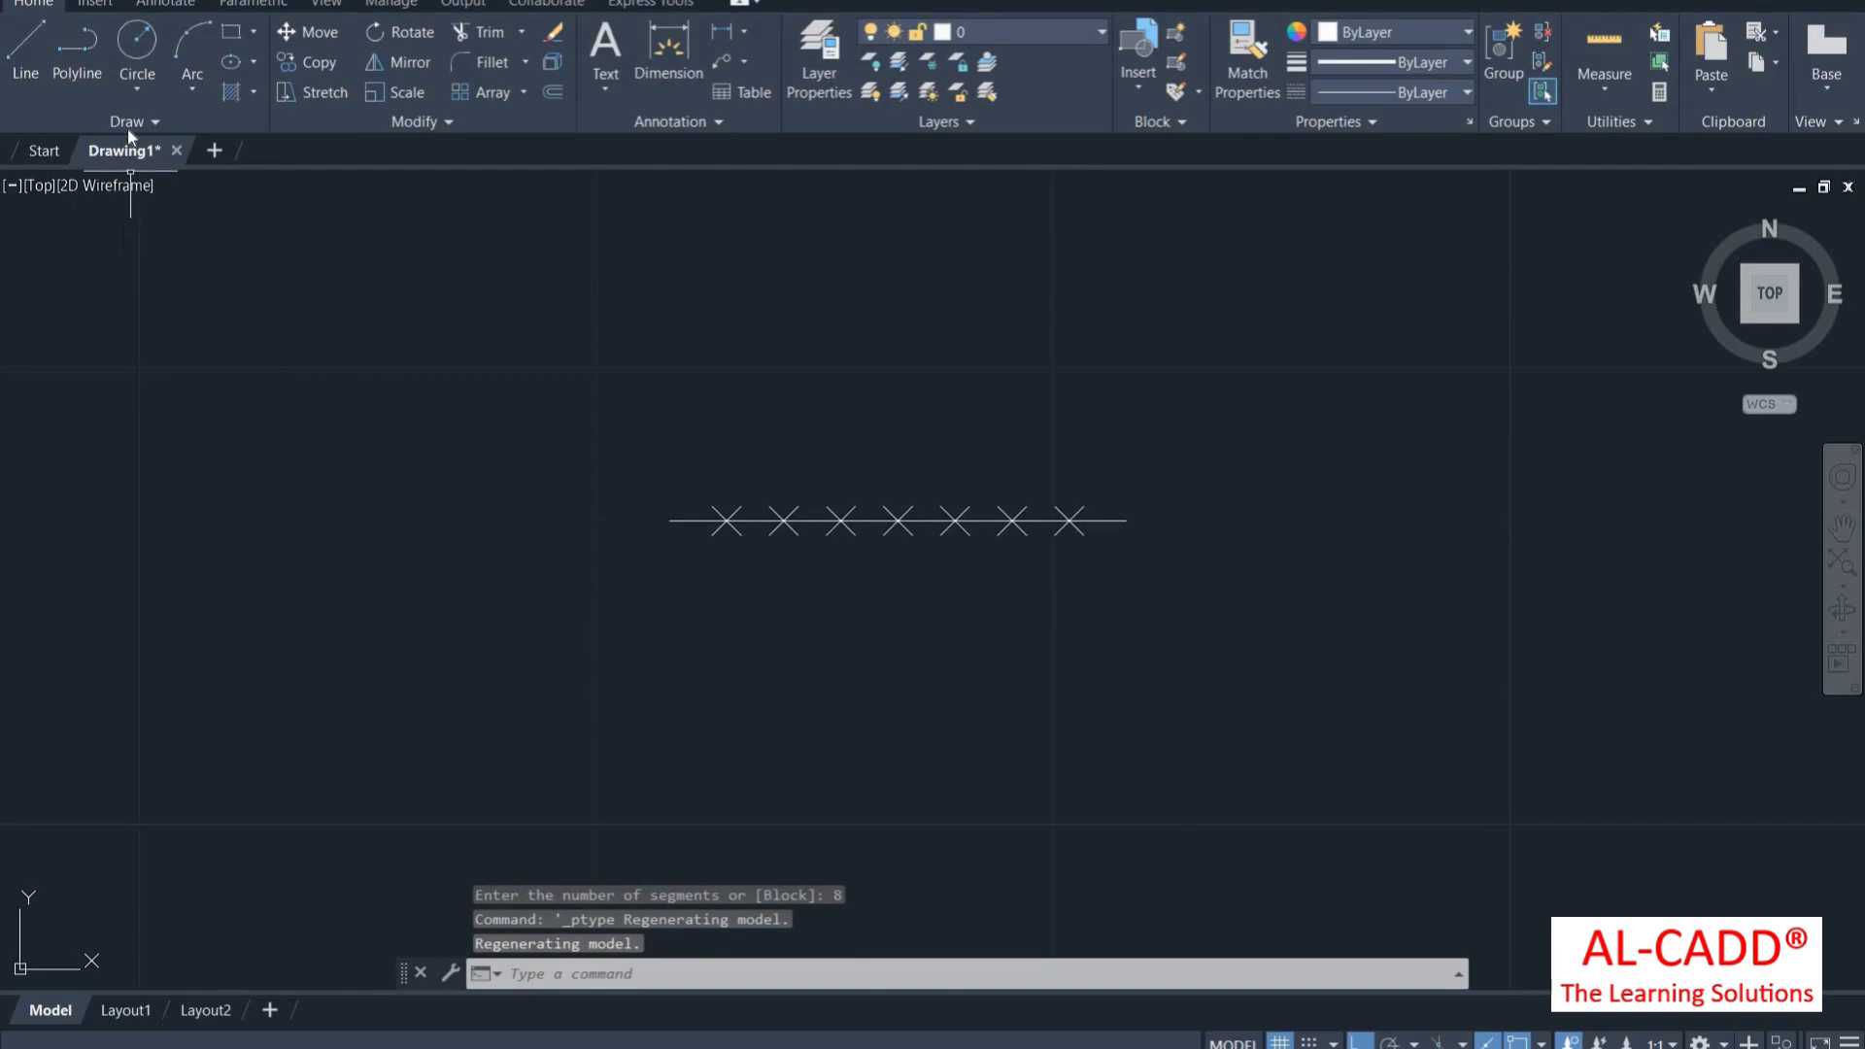
# Draw a horizontal line above the divided line, continued by a shorter vertical line going up from its right end
pyautogui.click(127, 123)
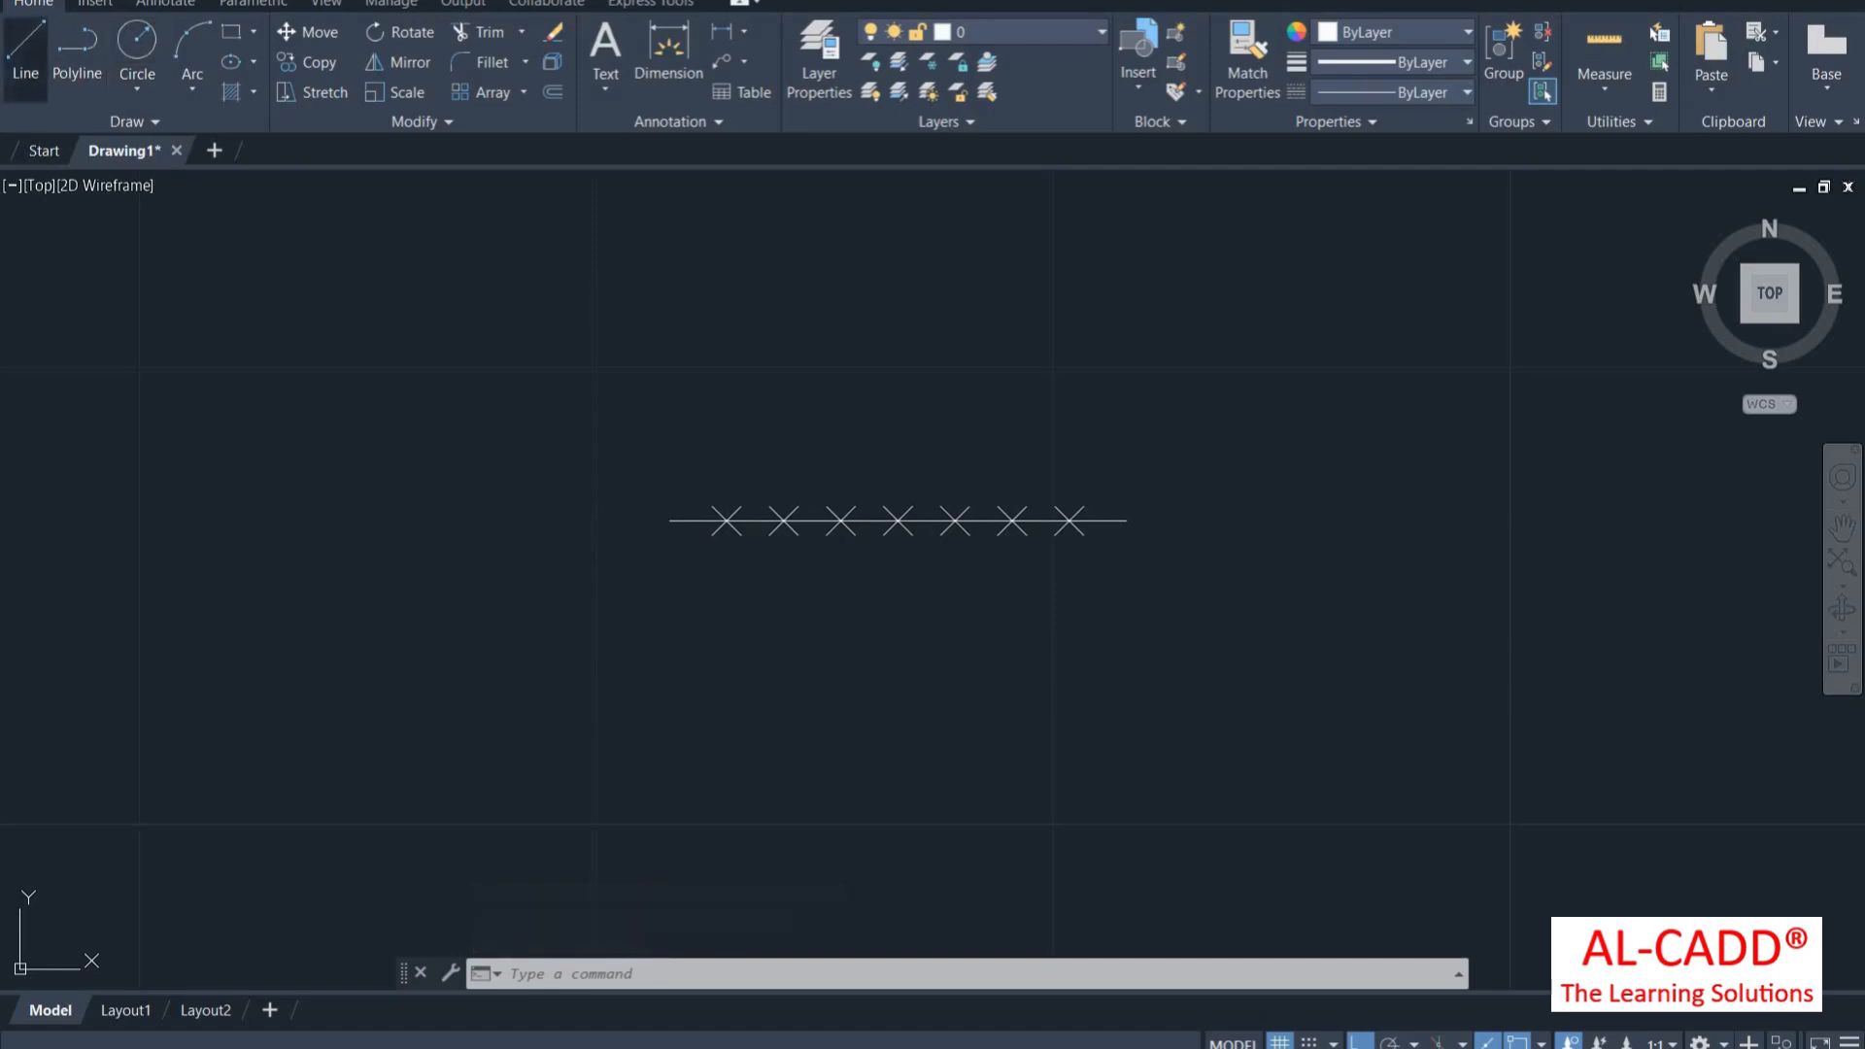
pyautogui.click(26, 44)
pyautogui.click(445, 417)
pyautogui.click(875, 417)
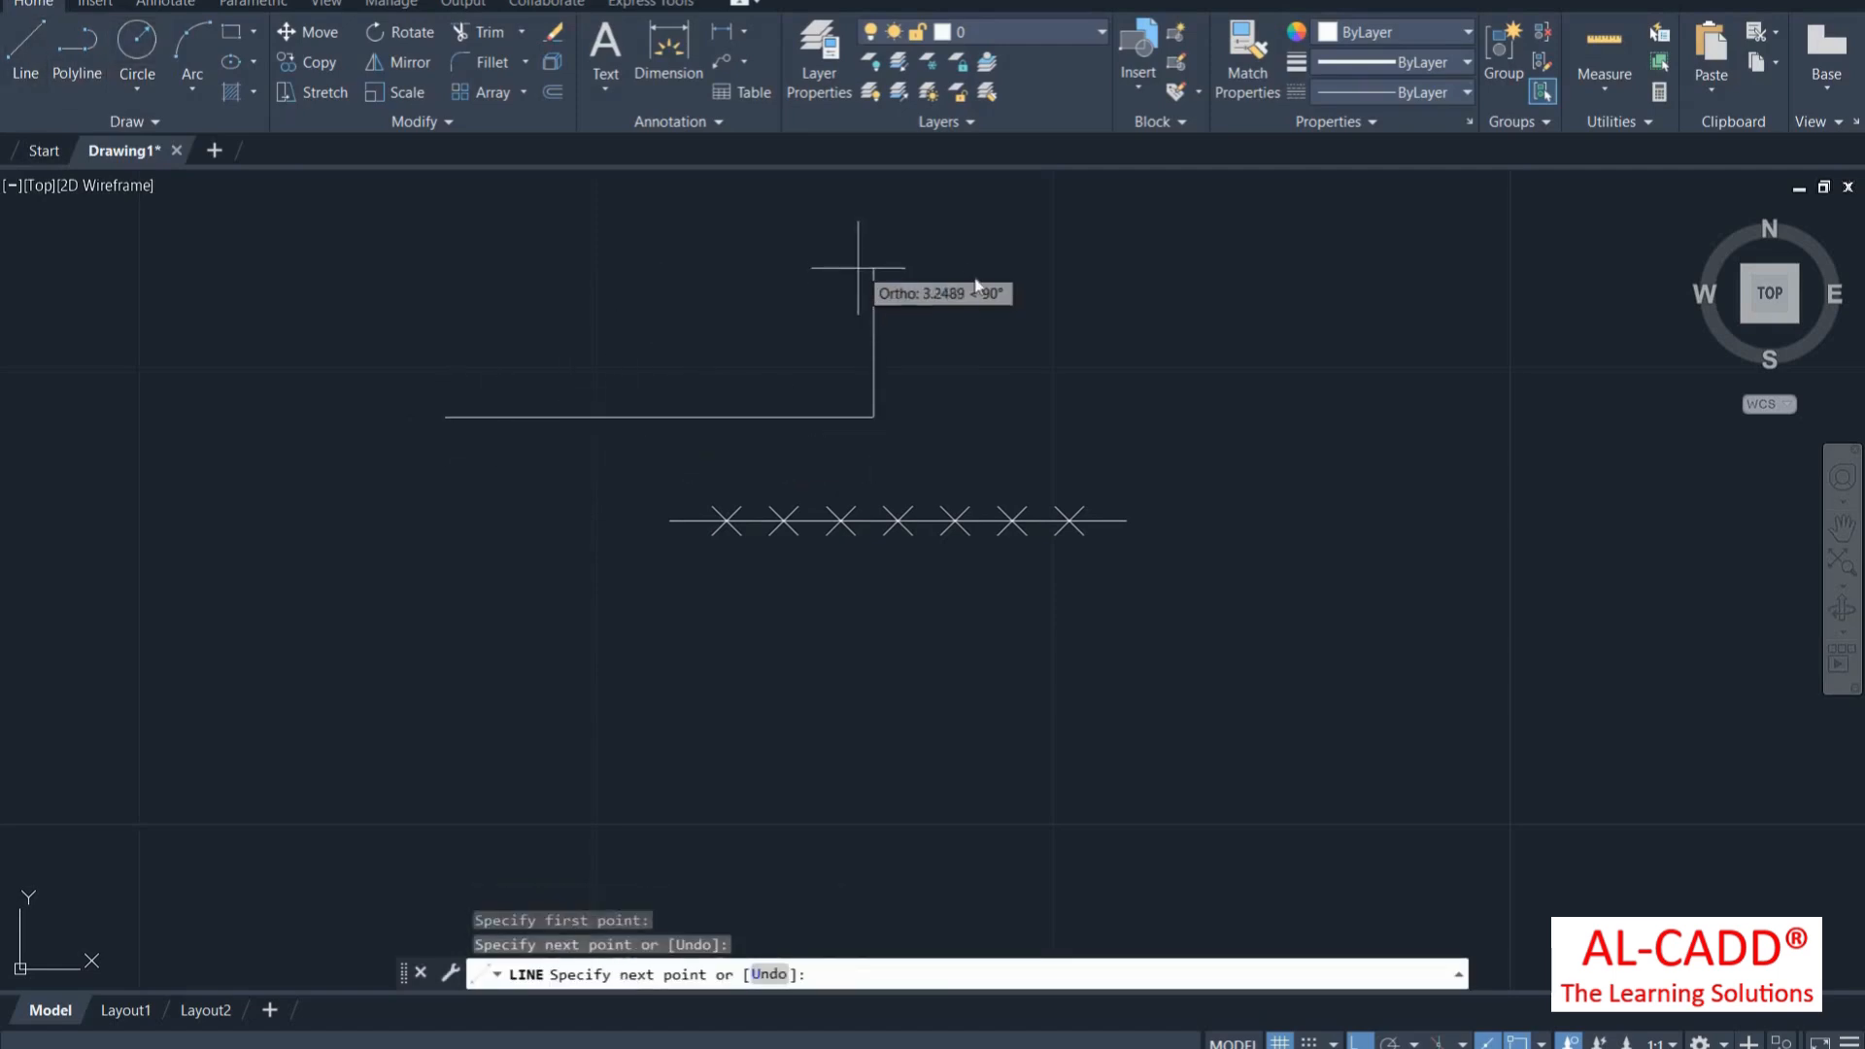
pyautogui.click(874, 253)
pyautogui.rightClick(903, 260)
pyautogui.click(933, 281)
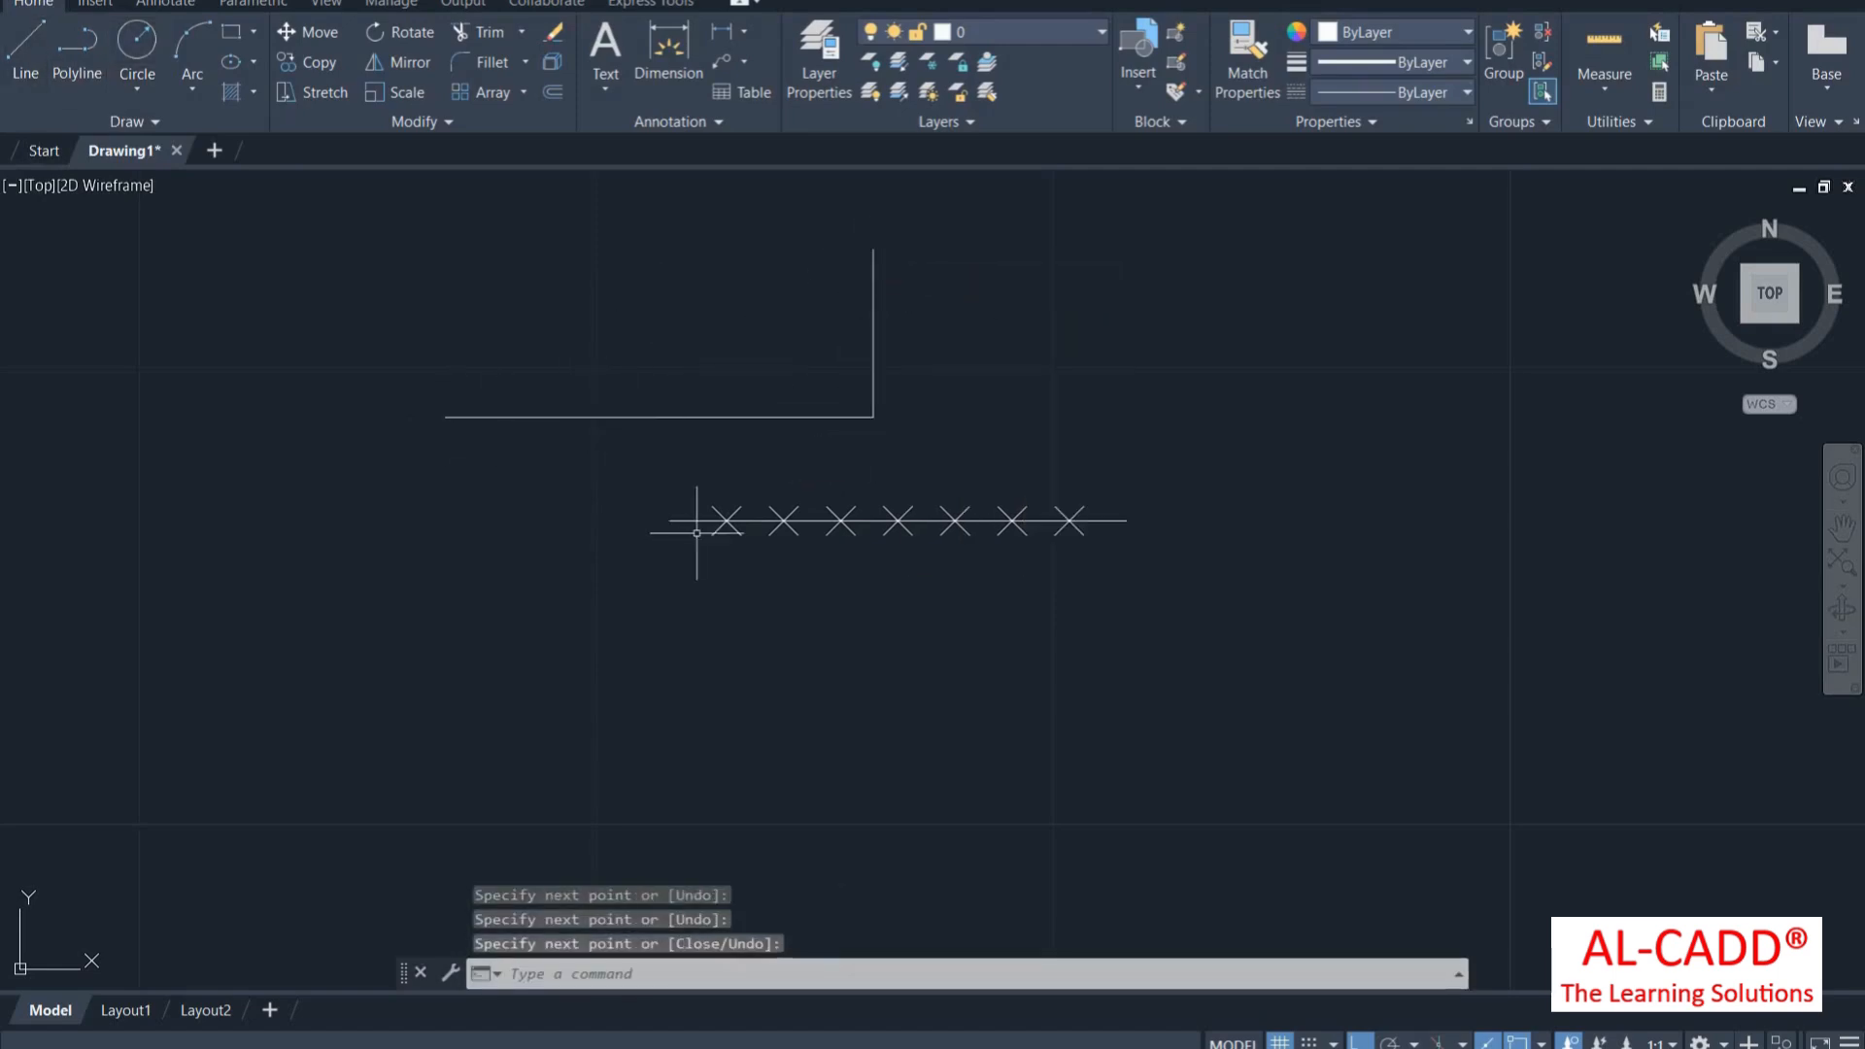
# Mark equal intervals along the new horizontal line with MEASURE, picking a short segment length from its left endpoint
pyautogui.write('MEA')
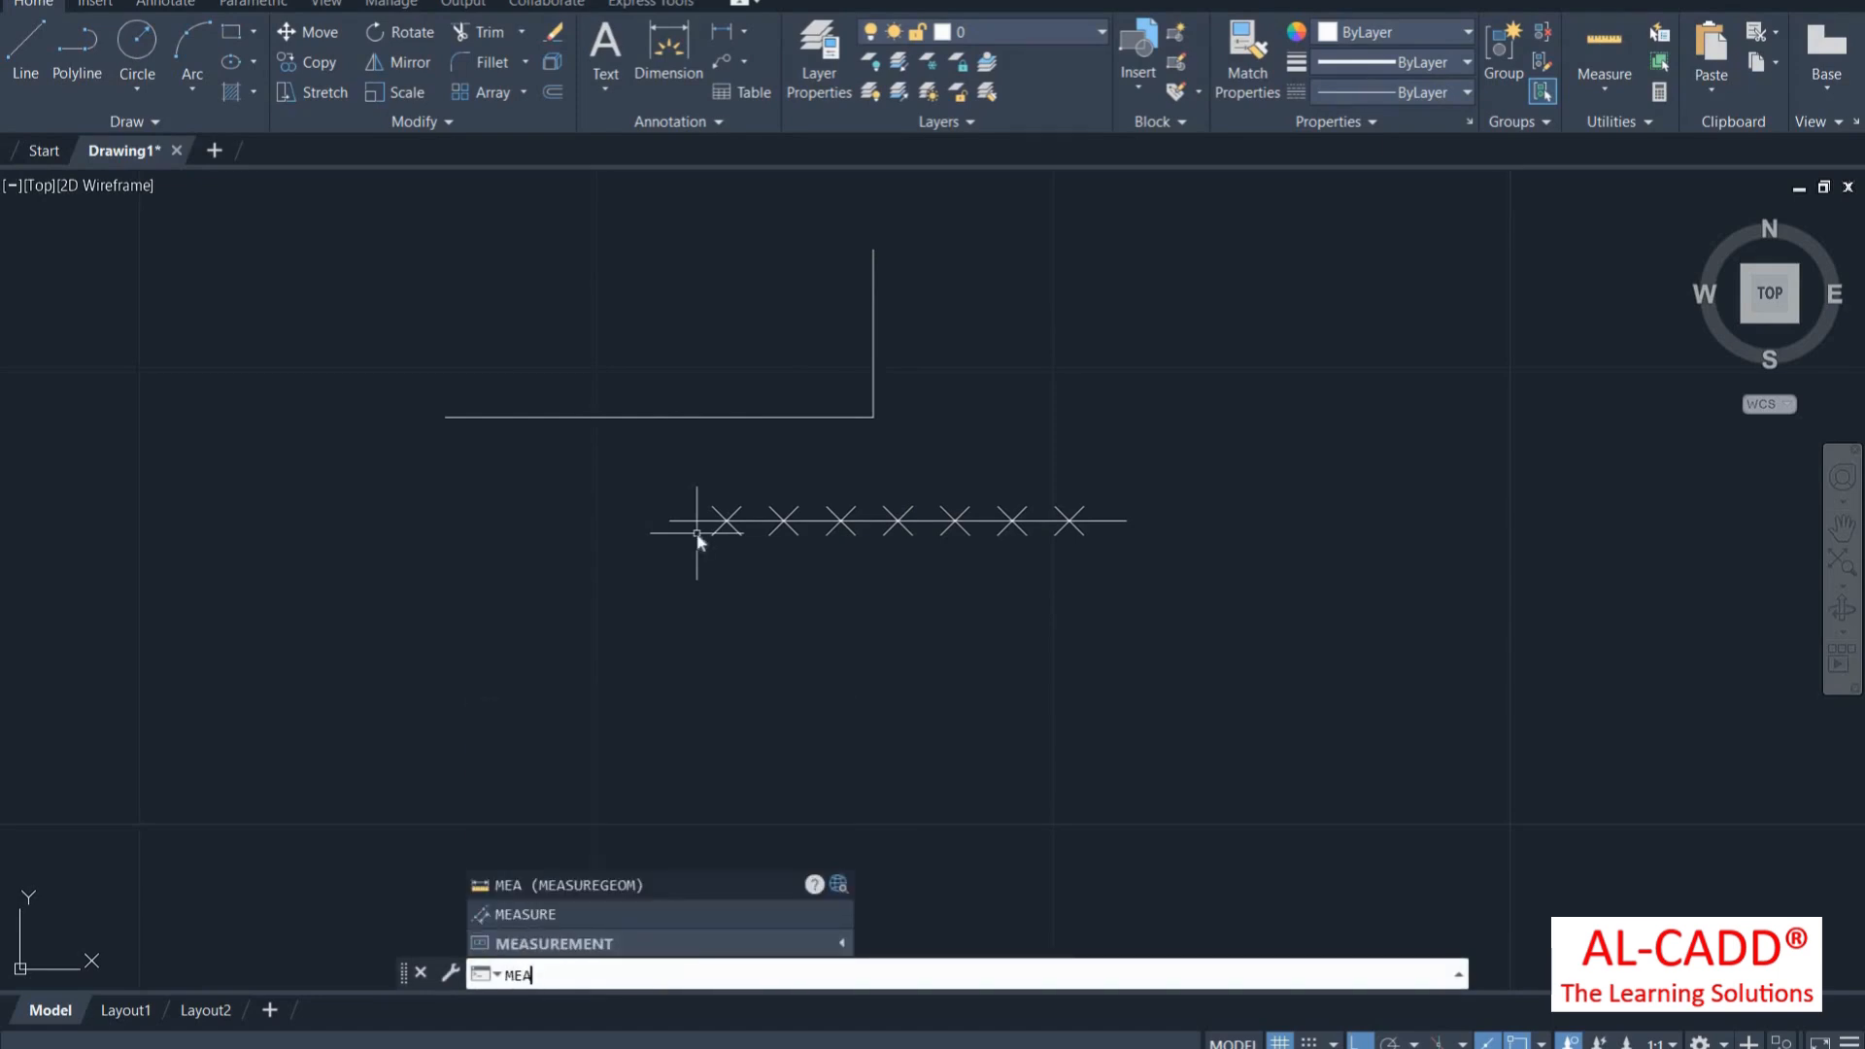
pyautogui.write('S')
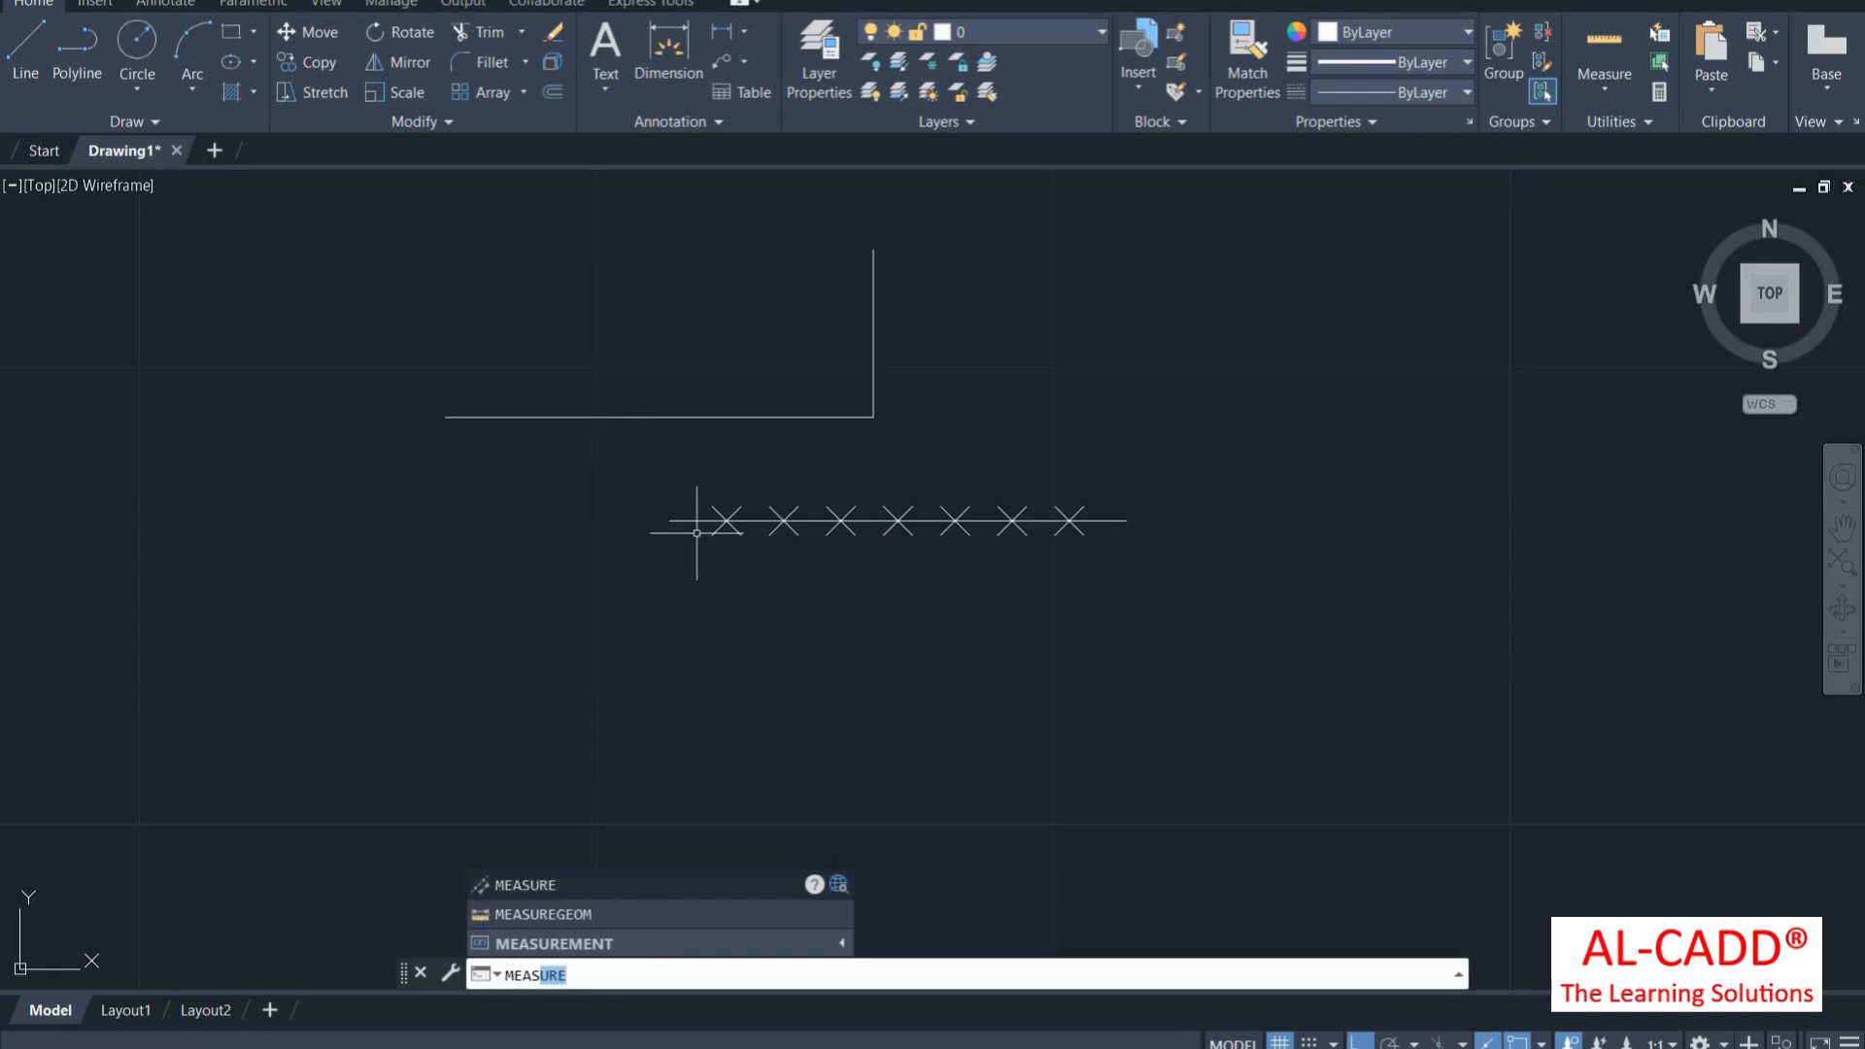
pyautogui.press('Return')
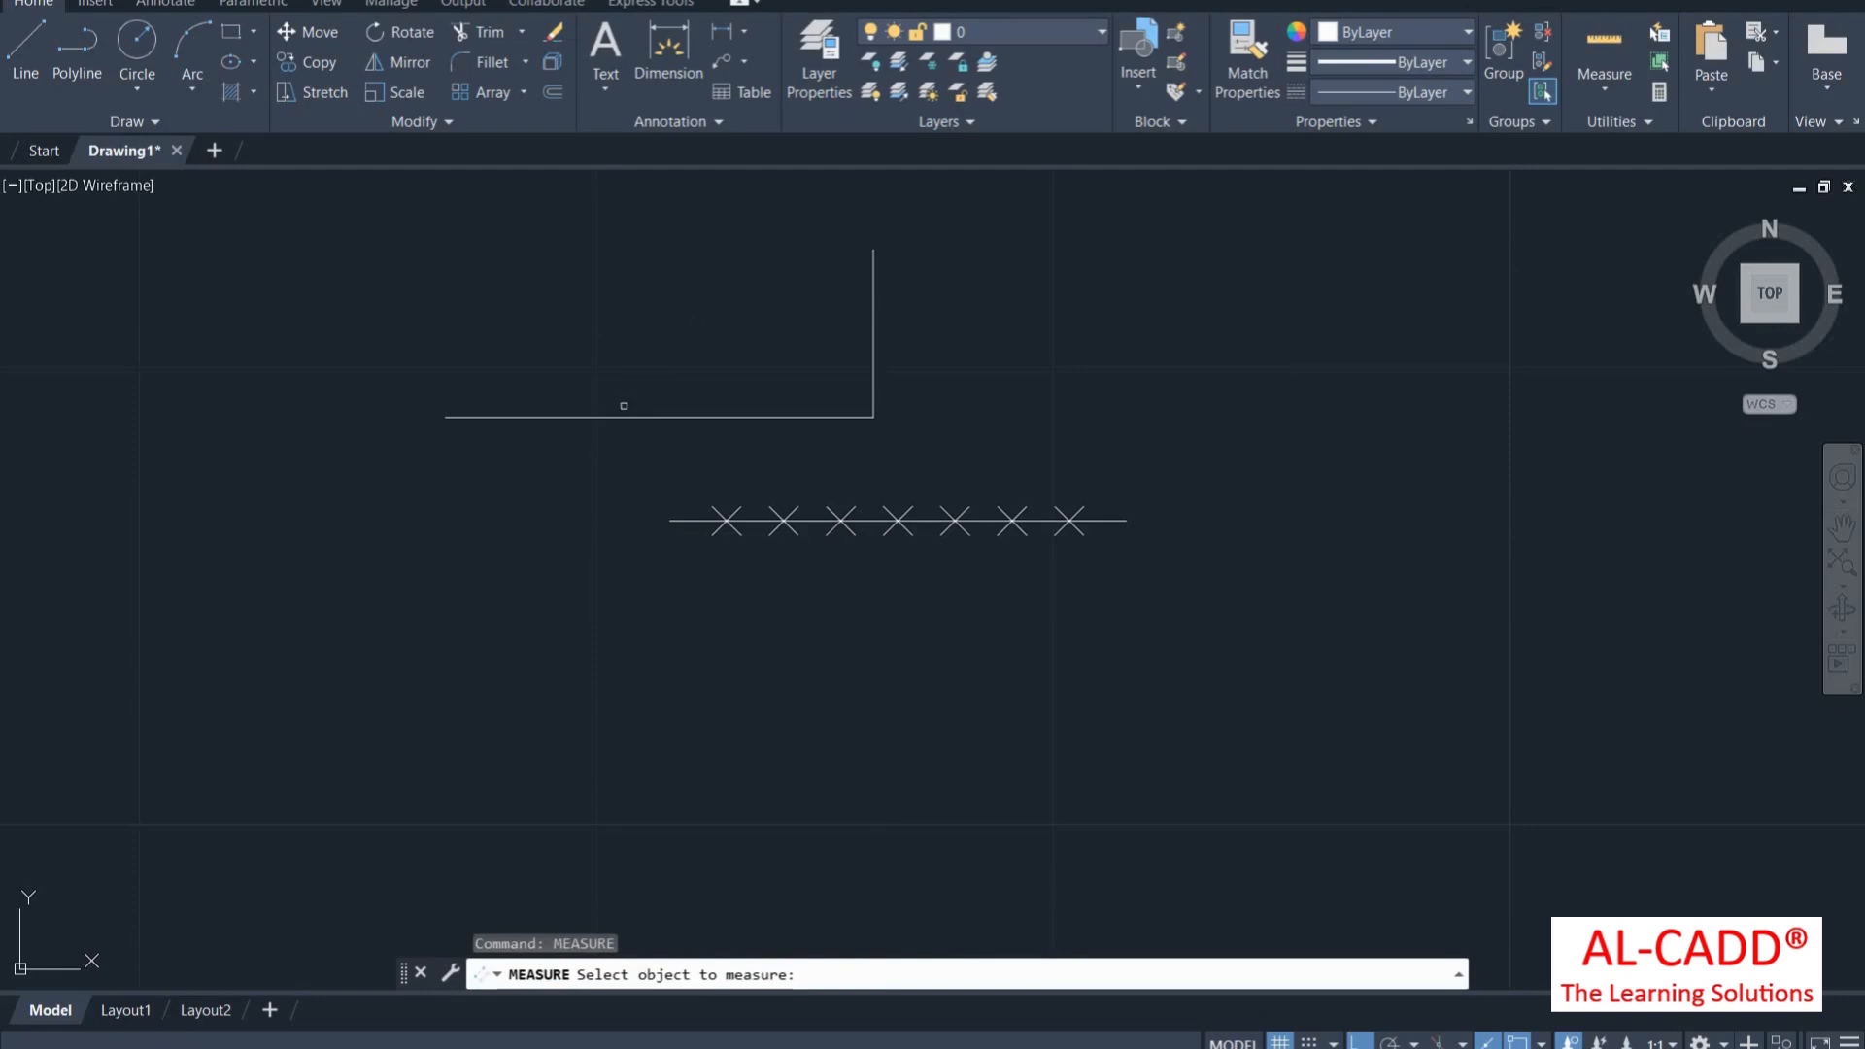
pyautogui.click(657, 417)
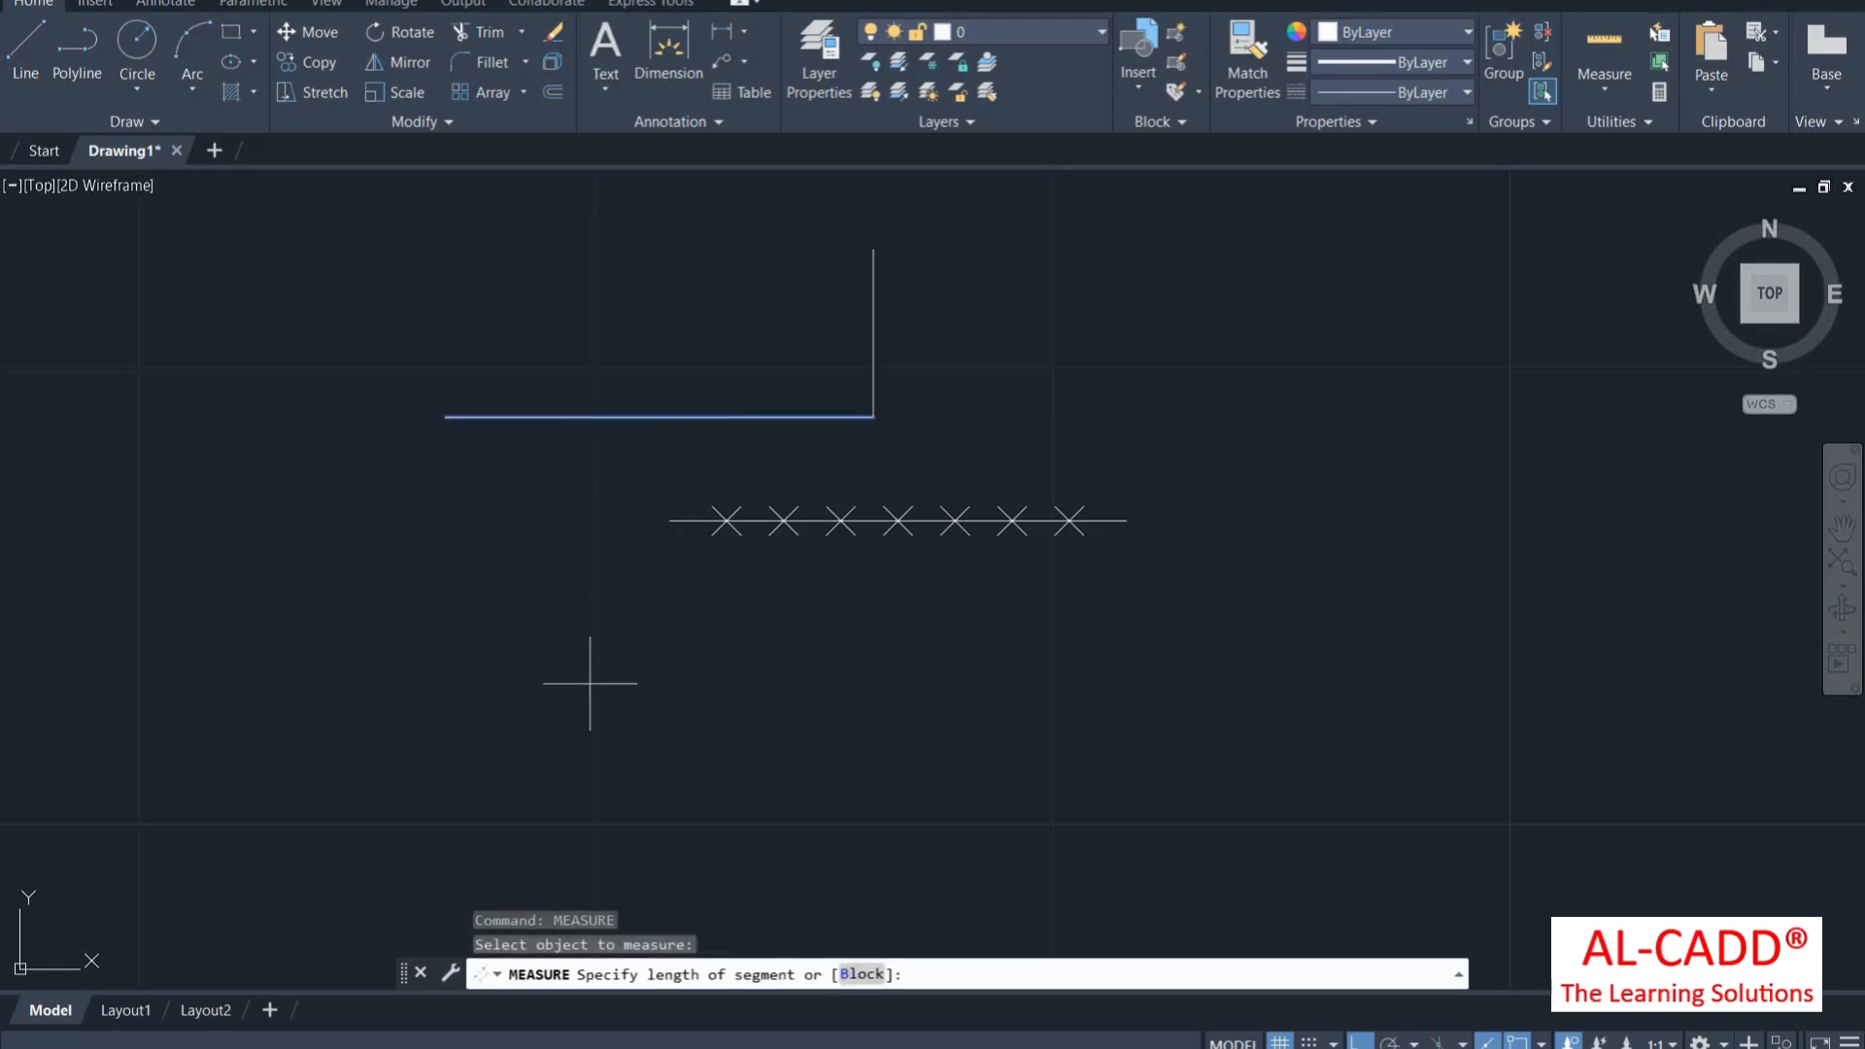
pyautogui.click(446, 417)
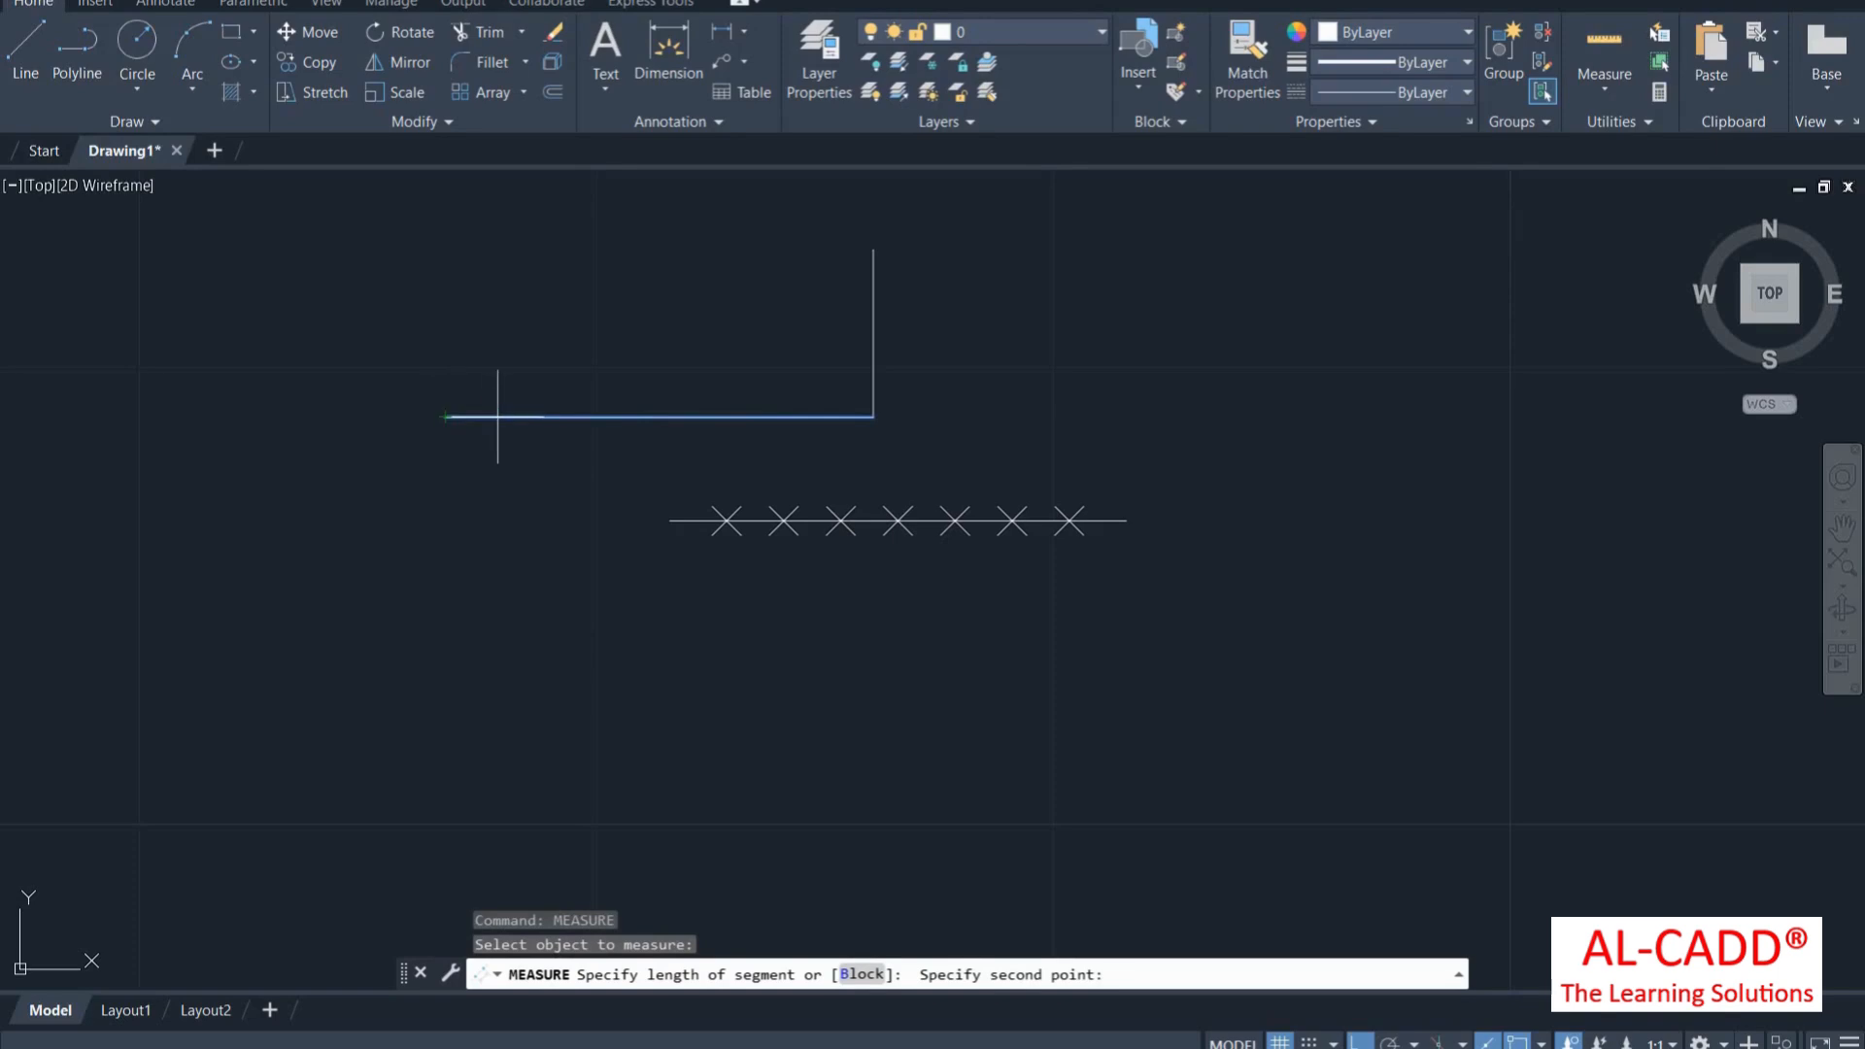
pyautogui.click(499, 417)
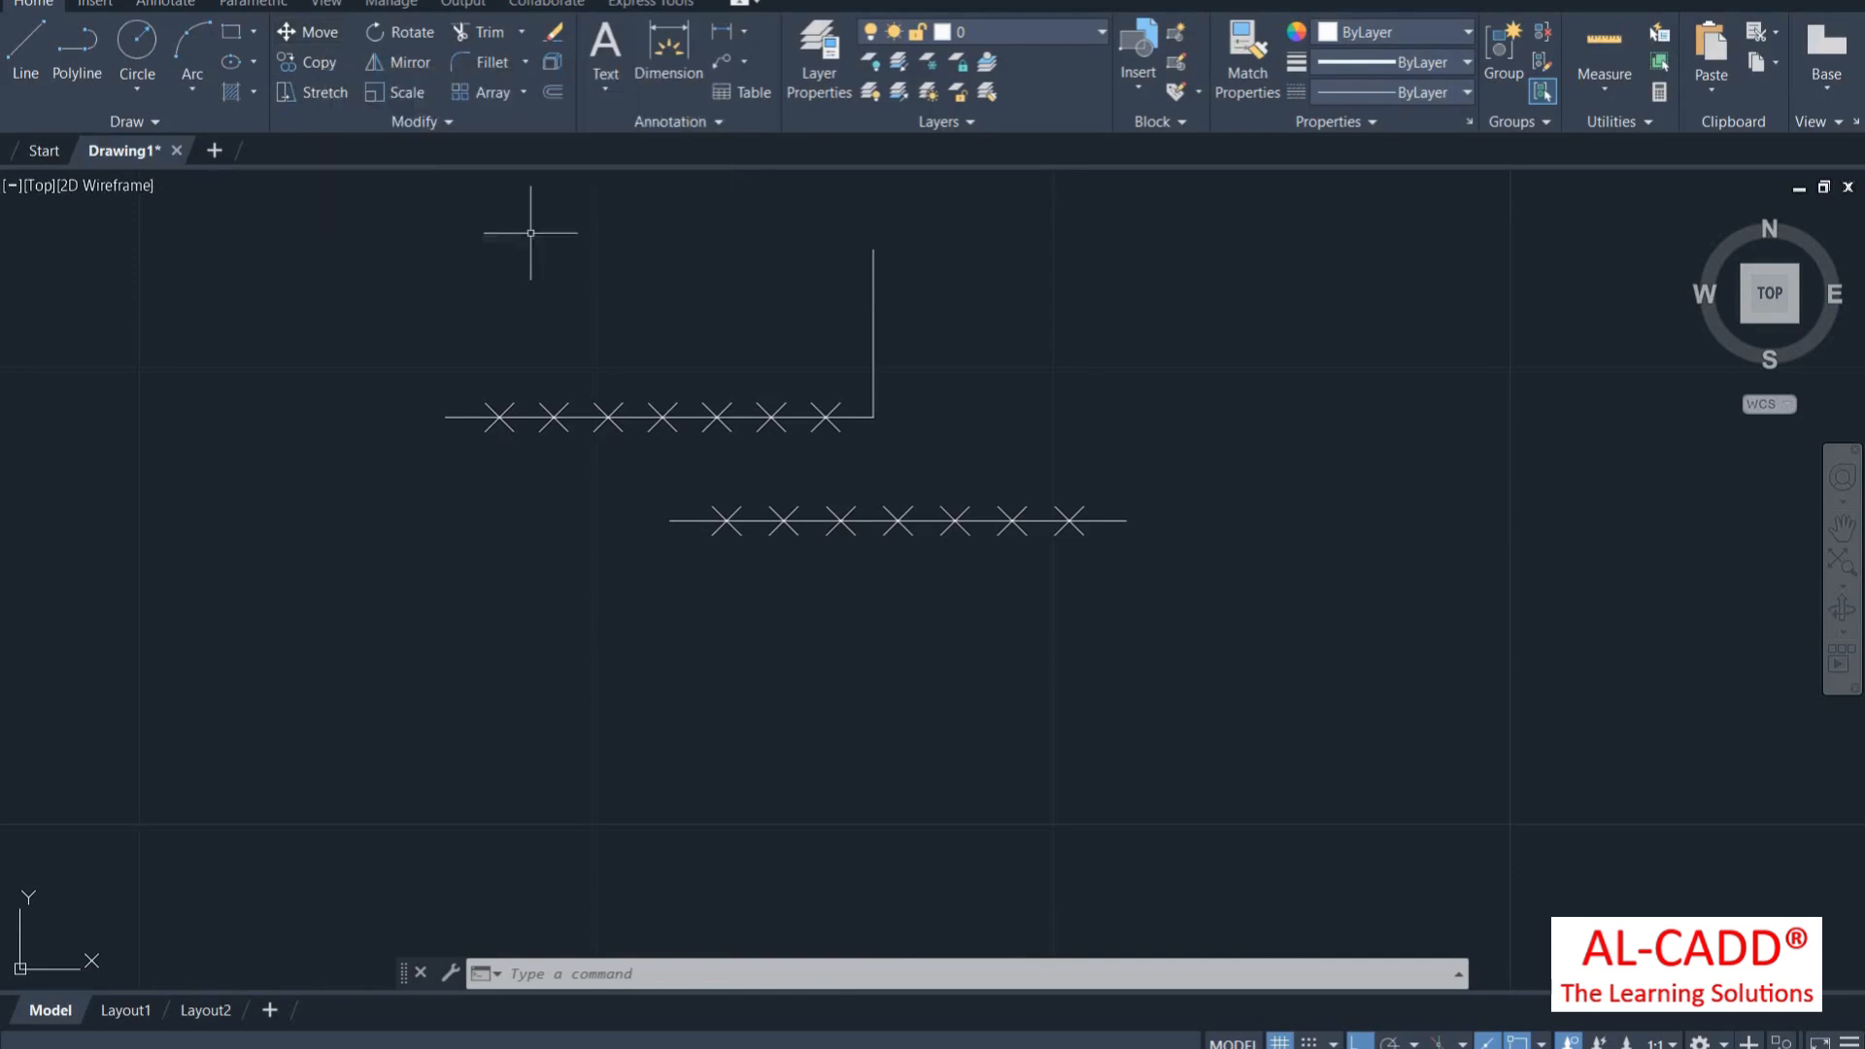
# Move the upper horizontal line together with its third point marker straight up, away from the other markers
pyautogui.write('m')
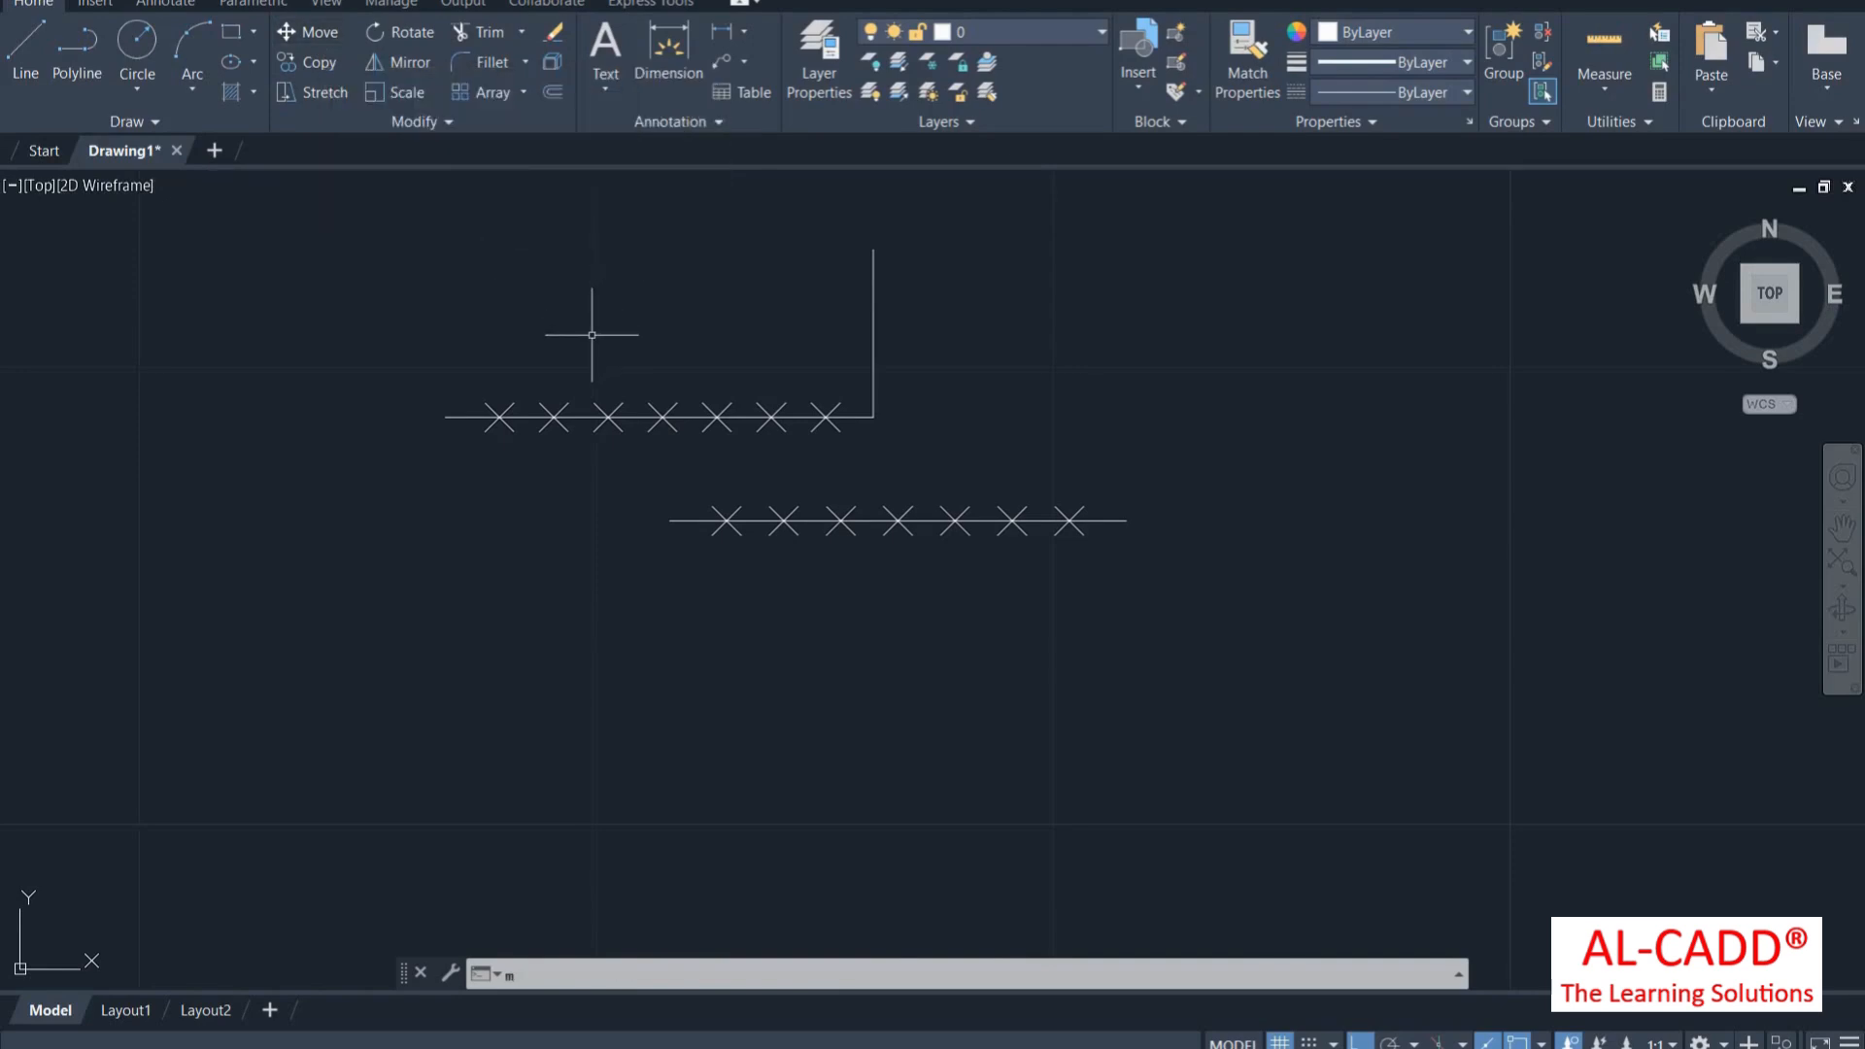
pyautogui.press('Return')
pyautogui.click(637, 468)
pyautogui.click(581, 394)
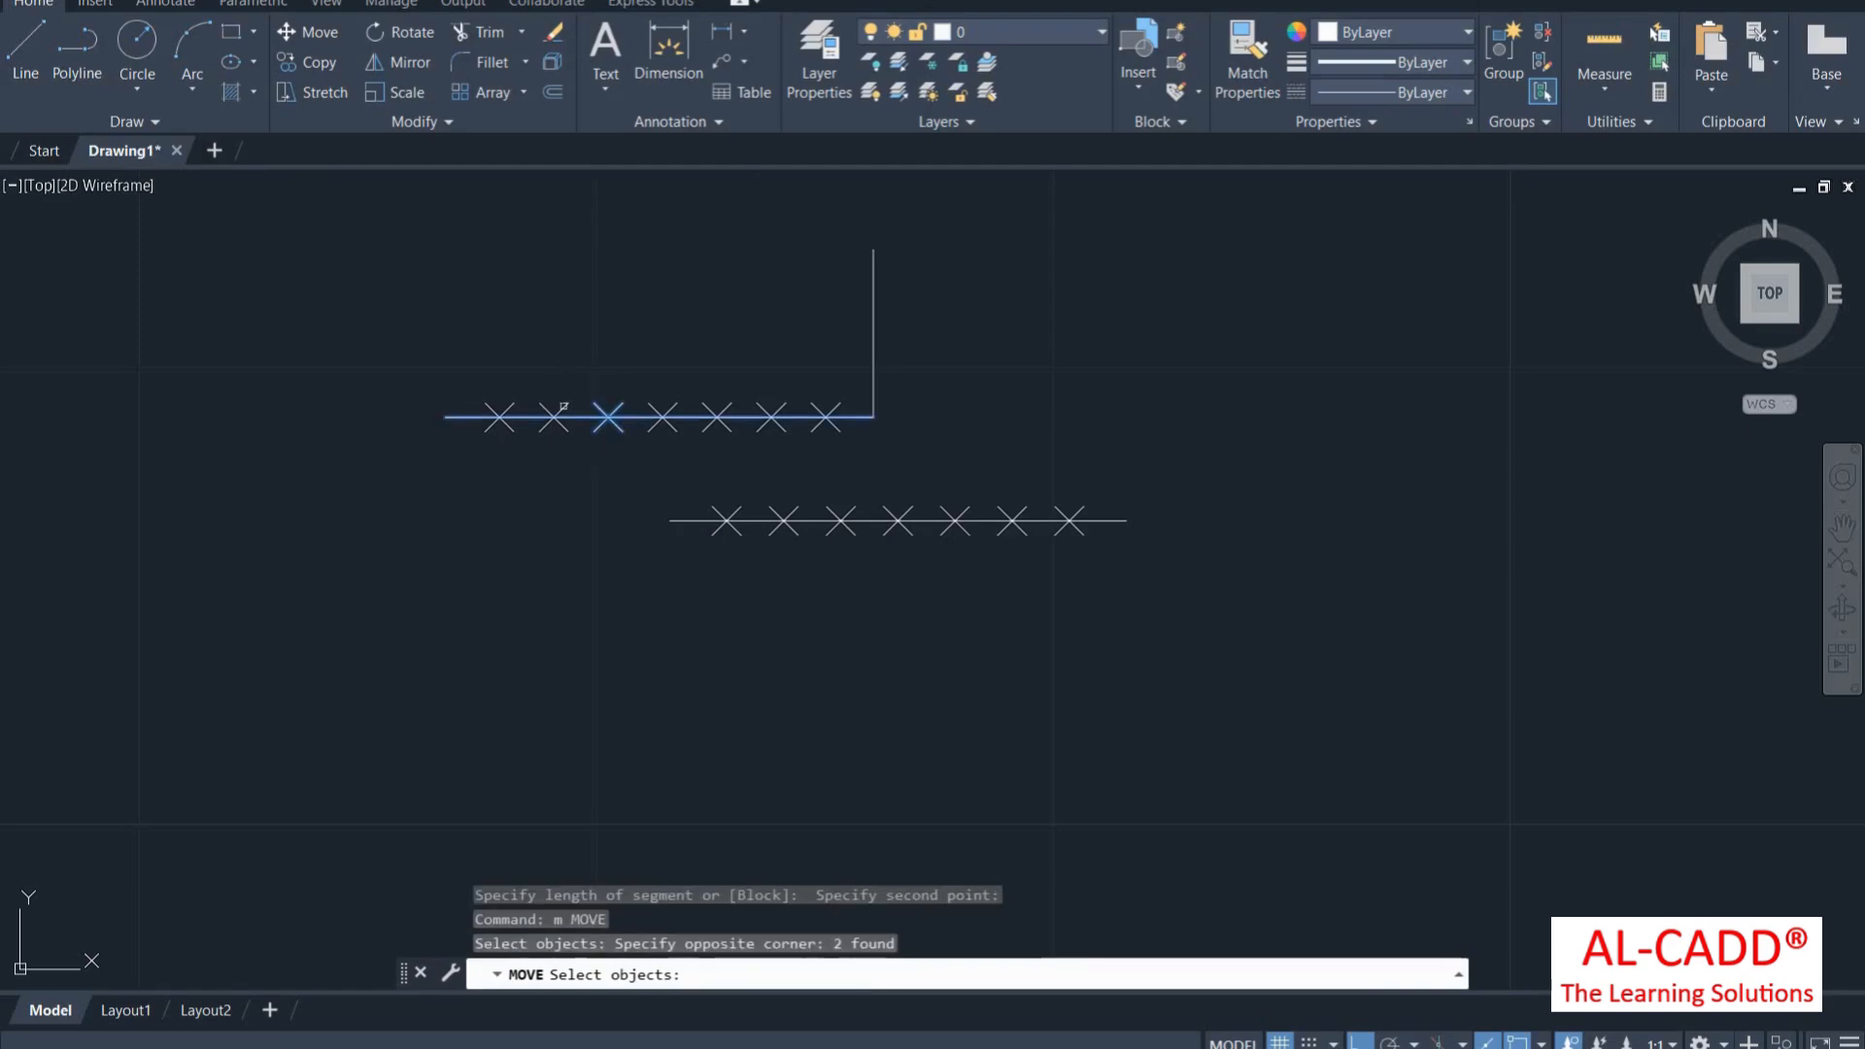
pyautogui.press('Return')
pyautogui.click(586, 417)
pyautogui.click(549, 288)
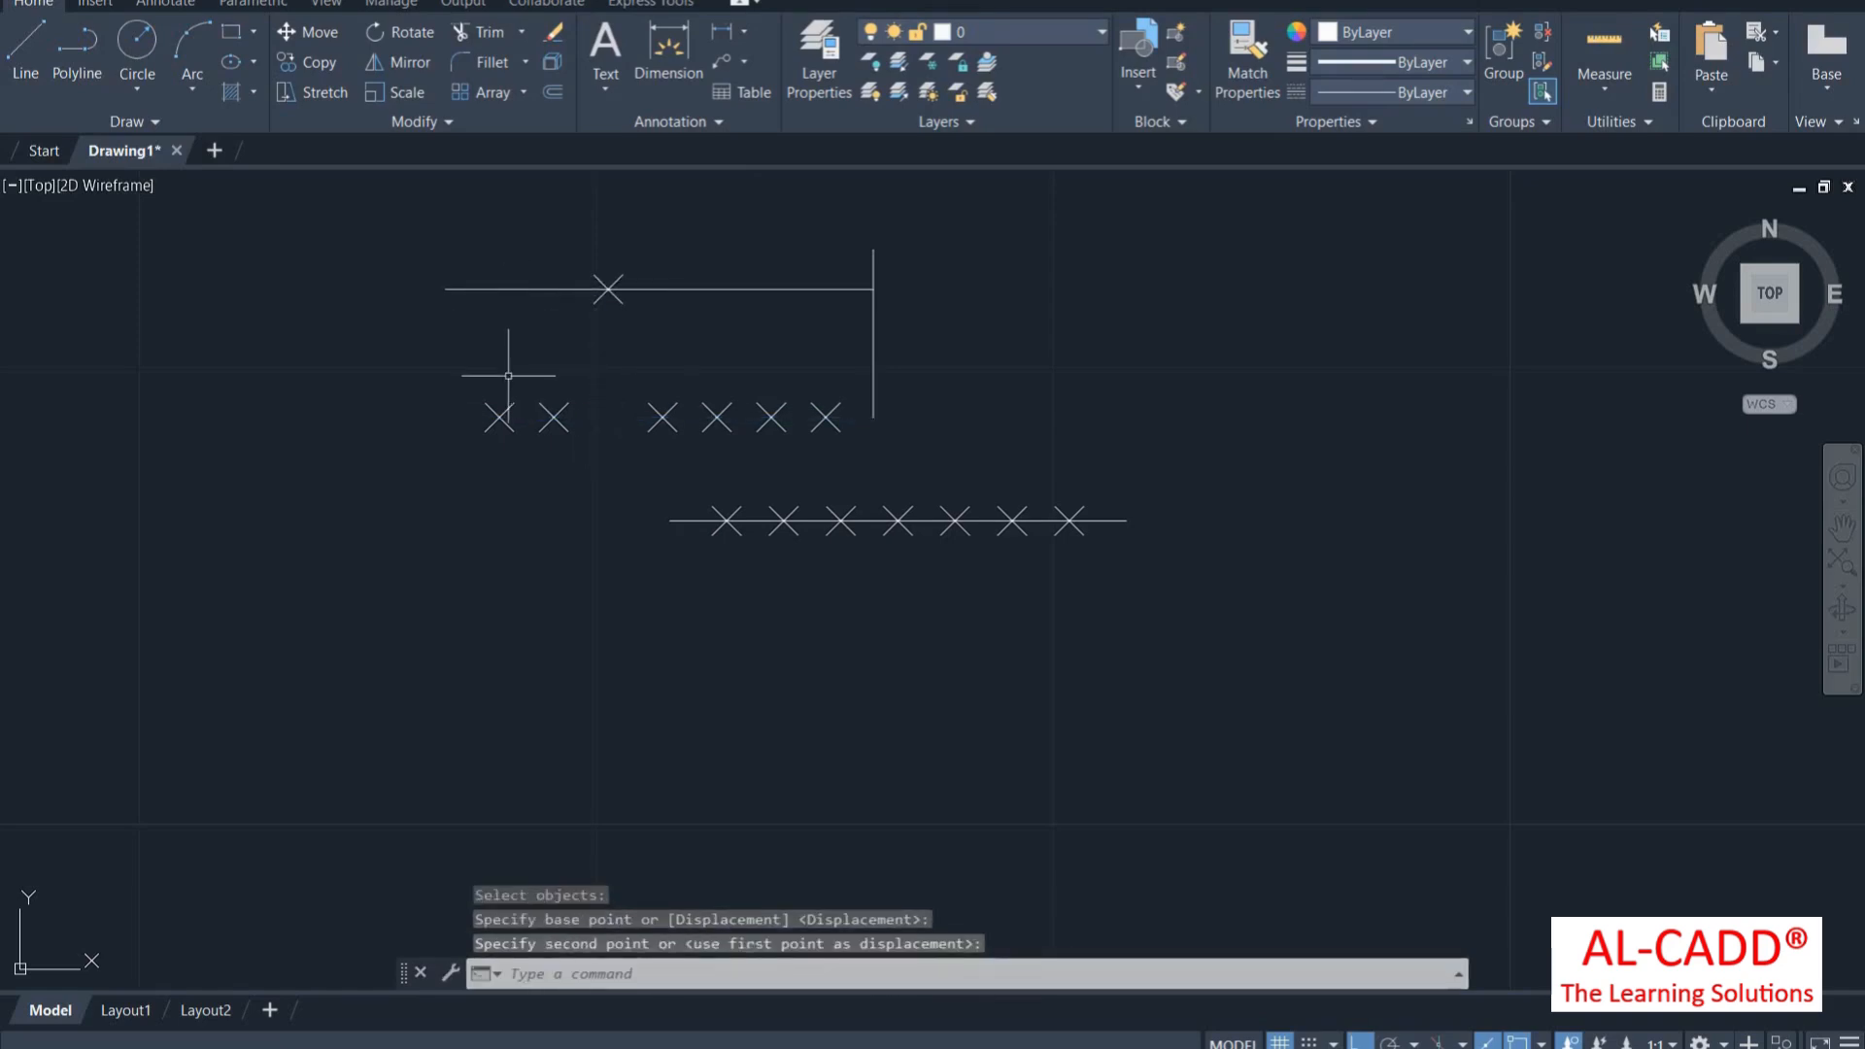
pyautogui.press('Return')
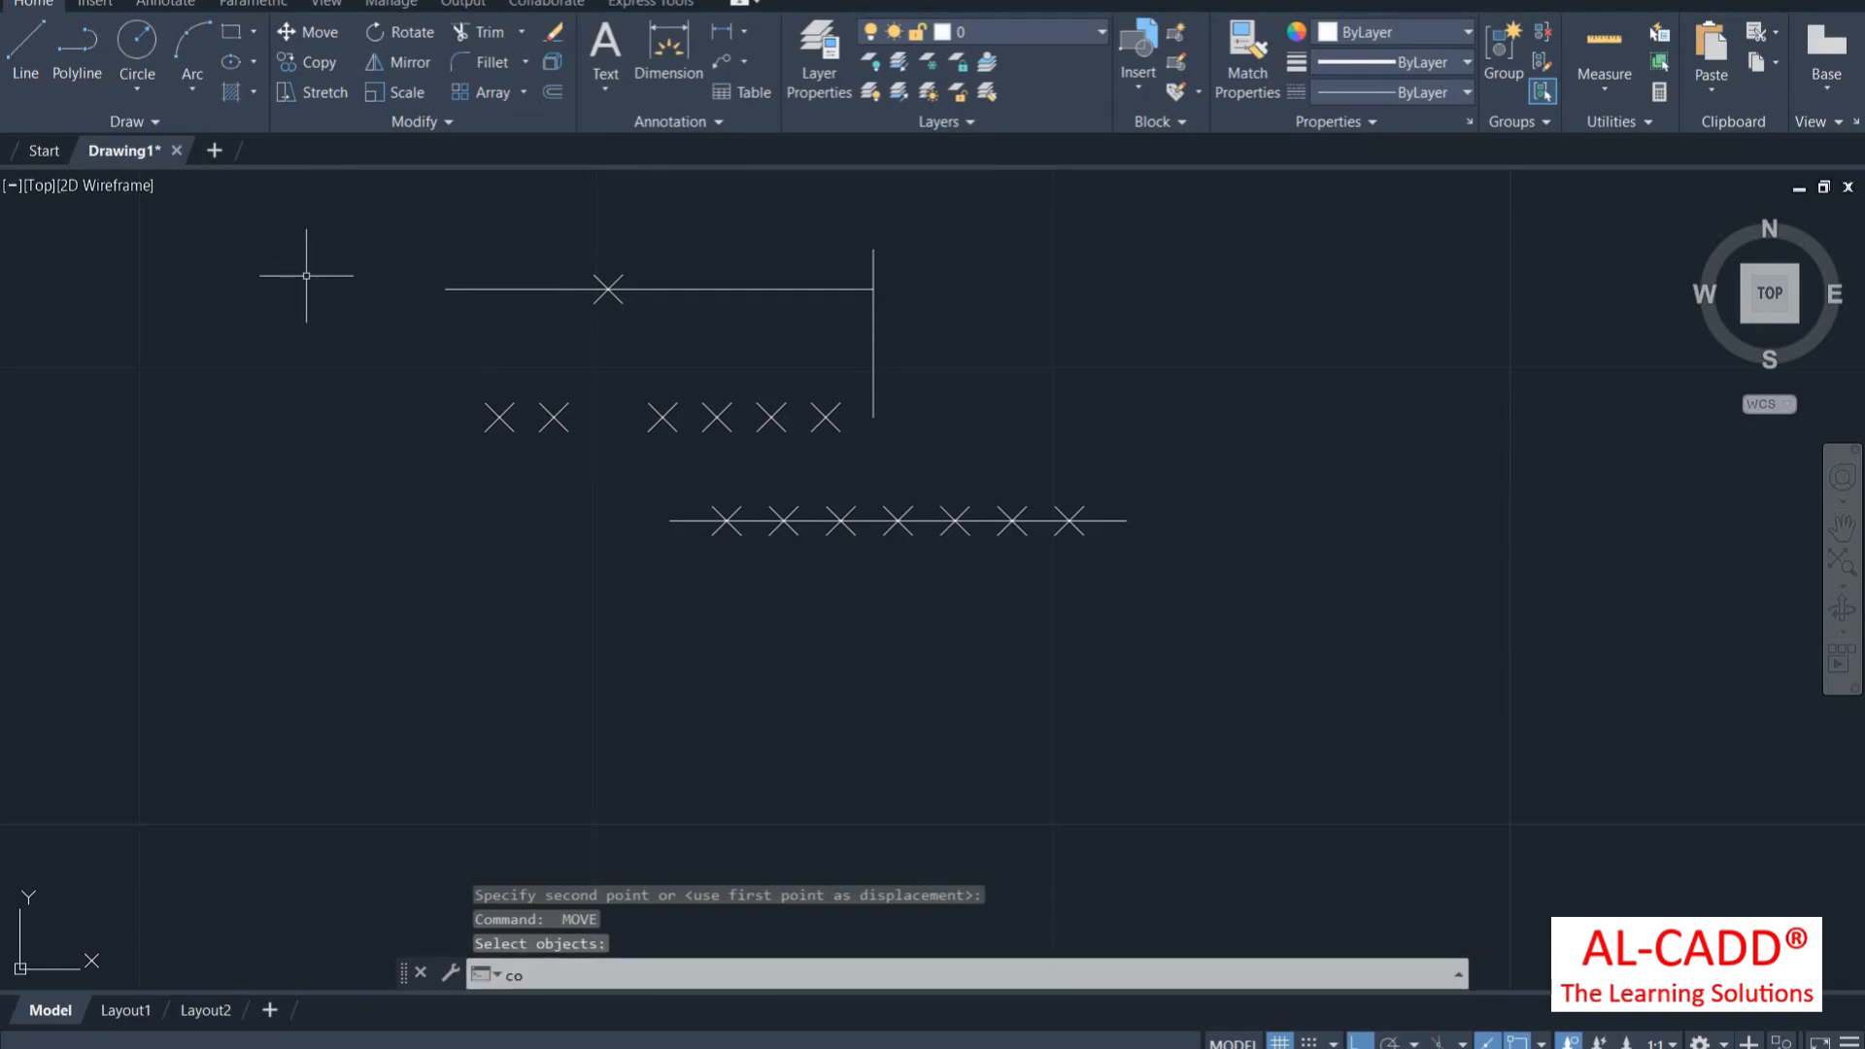
# Copy the lower divided line with its fourth and fifth point markers horizontally to the right, clear of the original
pyautogui.write('co')
pyautogui.press('Return')
pyautogui.click(981, 581)
pyautogui.click(892, 486)
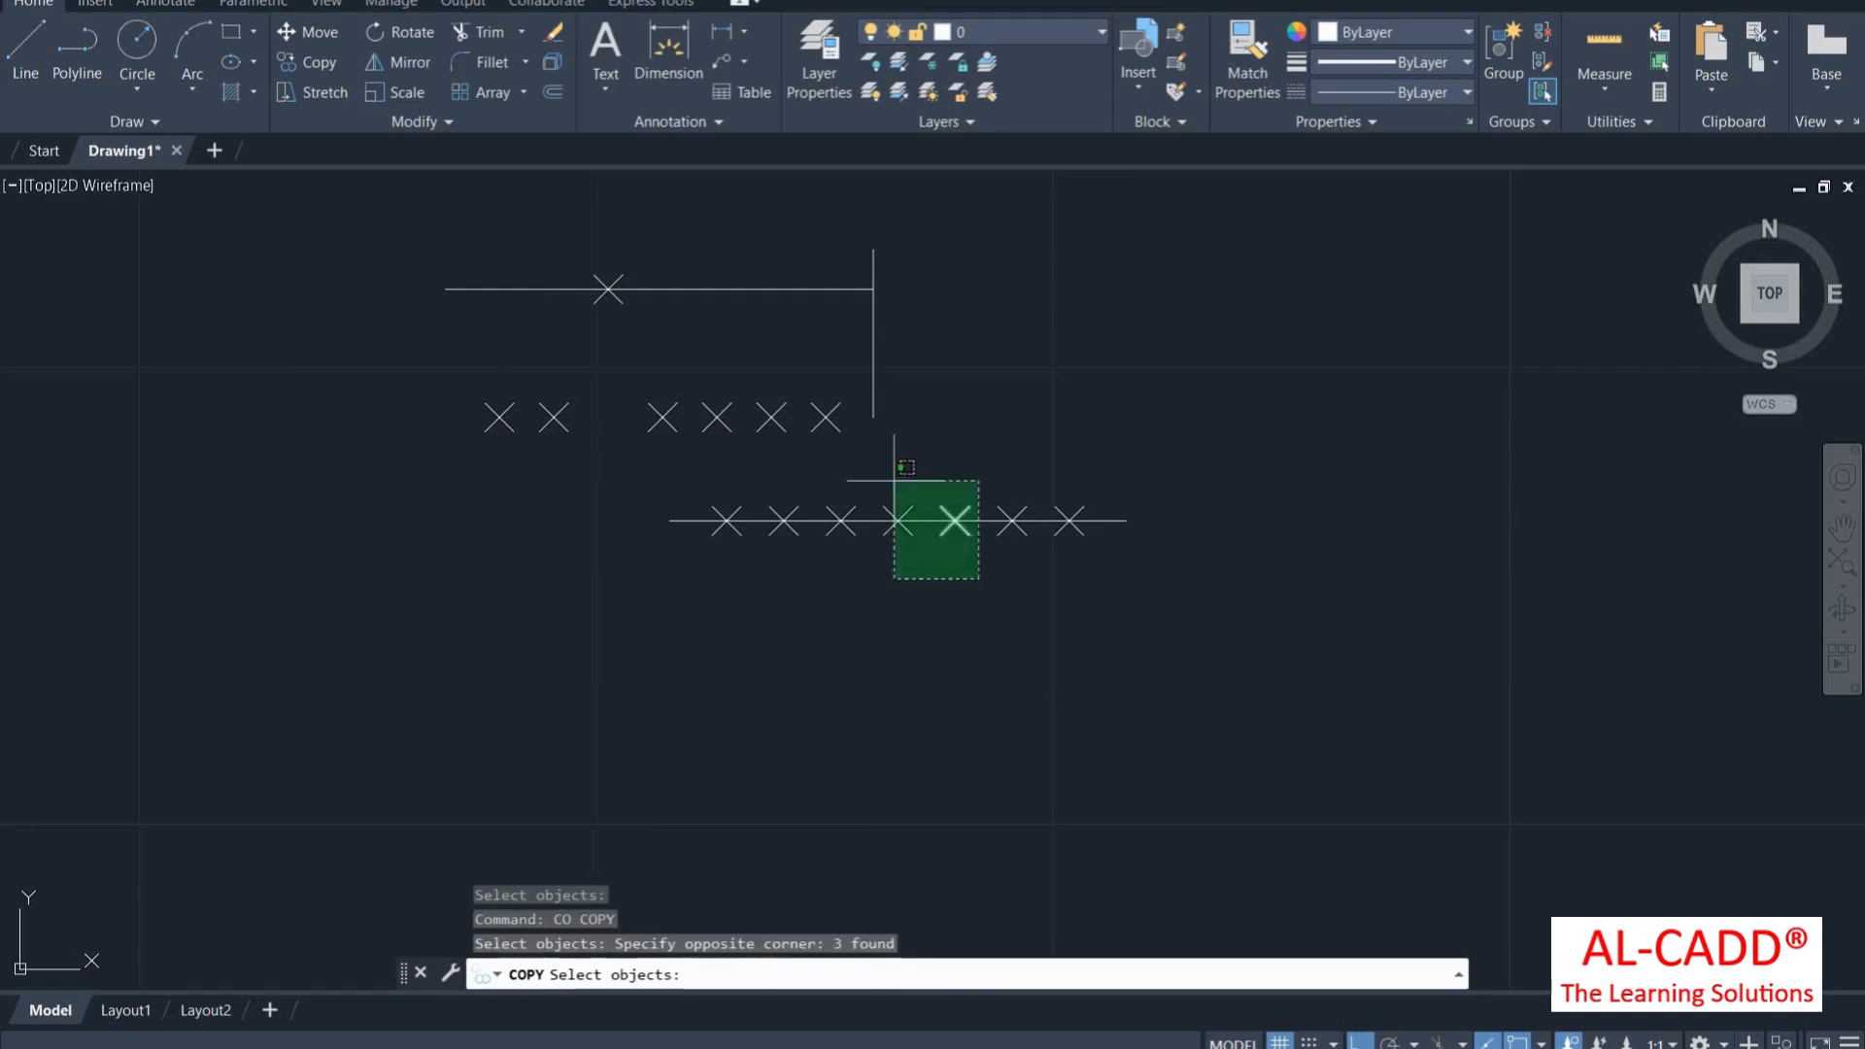
pyautogui.press('Return')
pyautogui.click(898, 522)
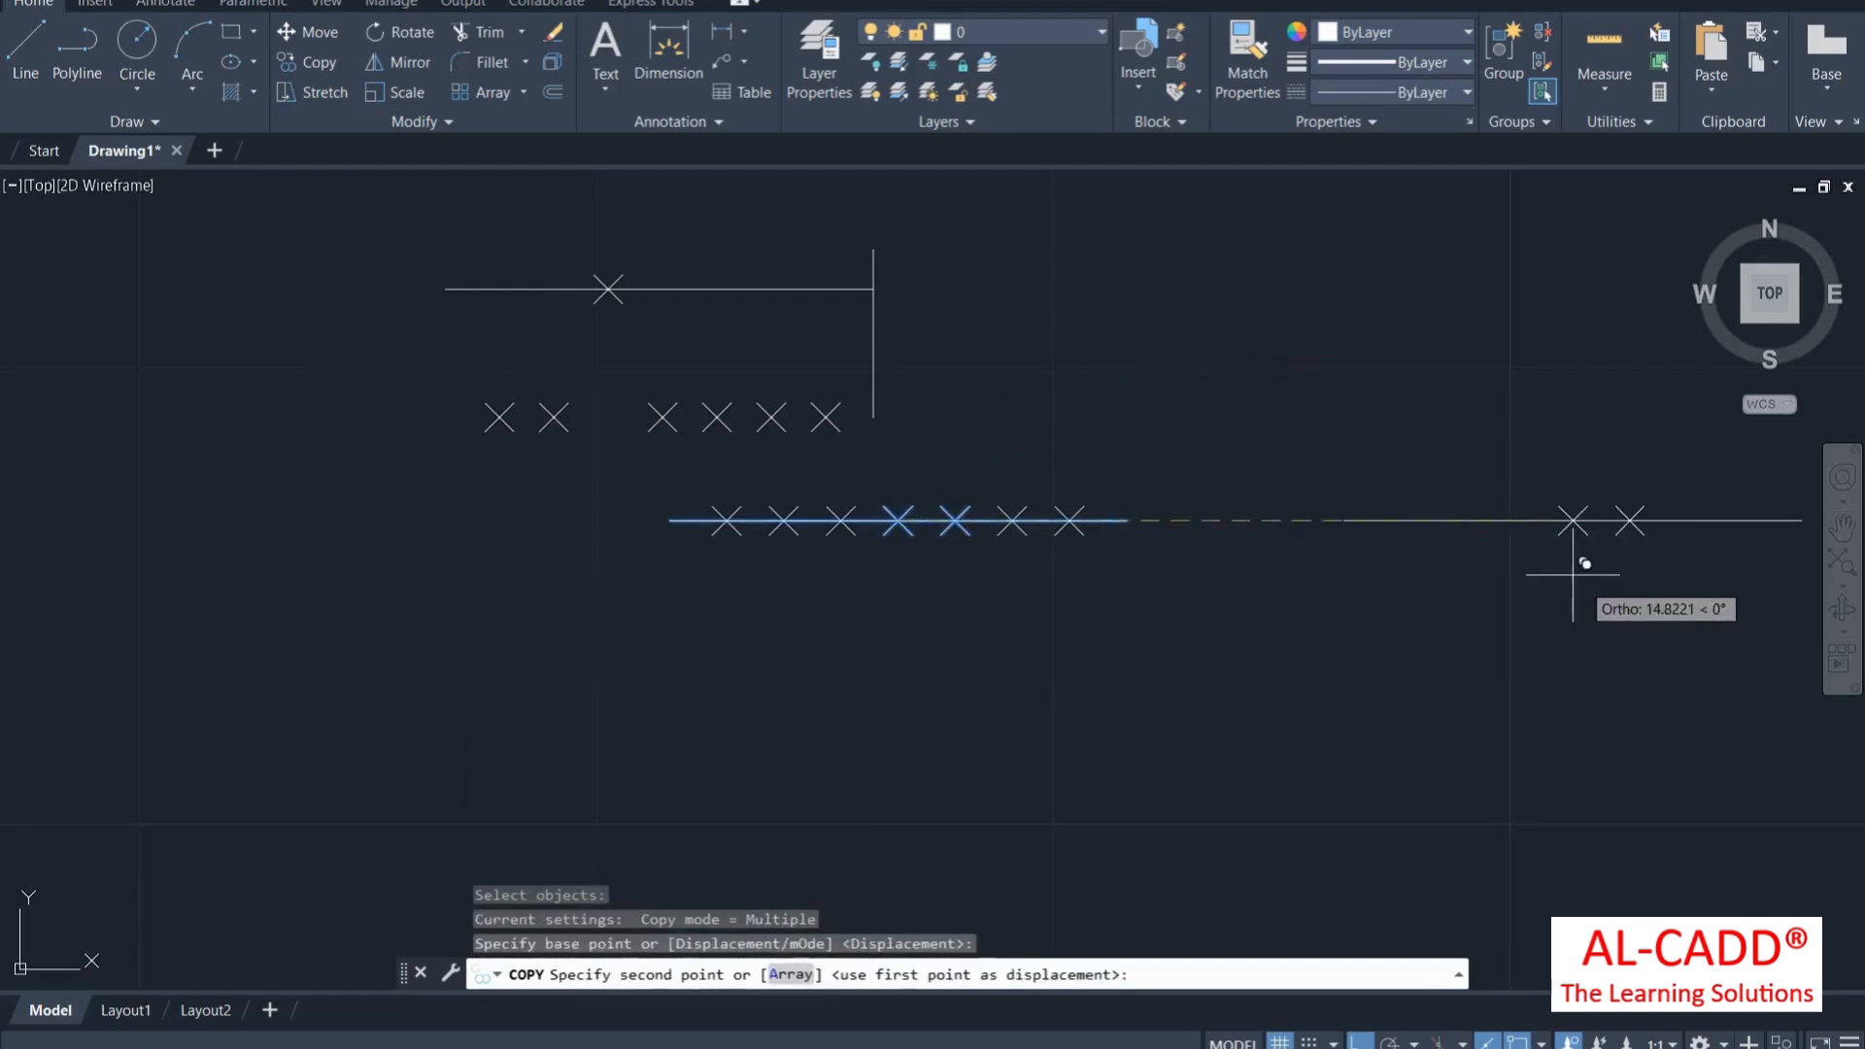
pyautogui.click(1496, 521)
pyautogui.press('Return')
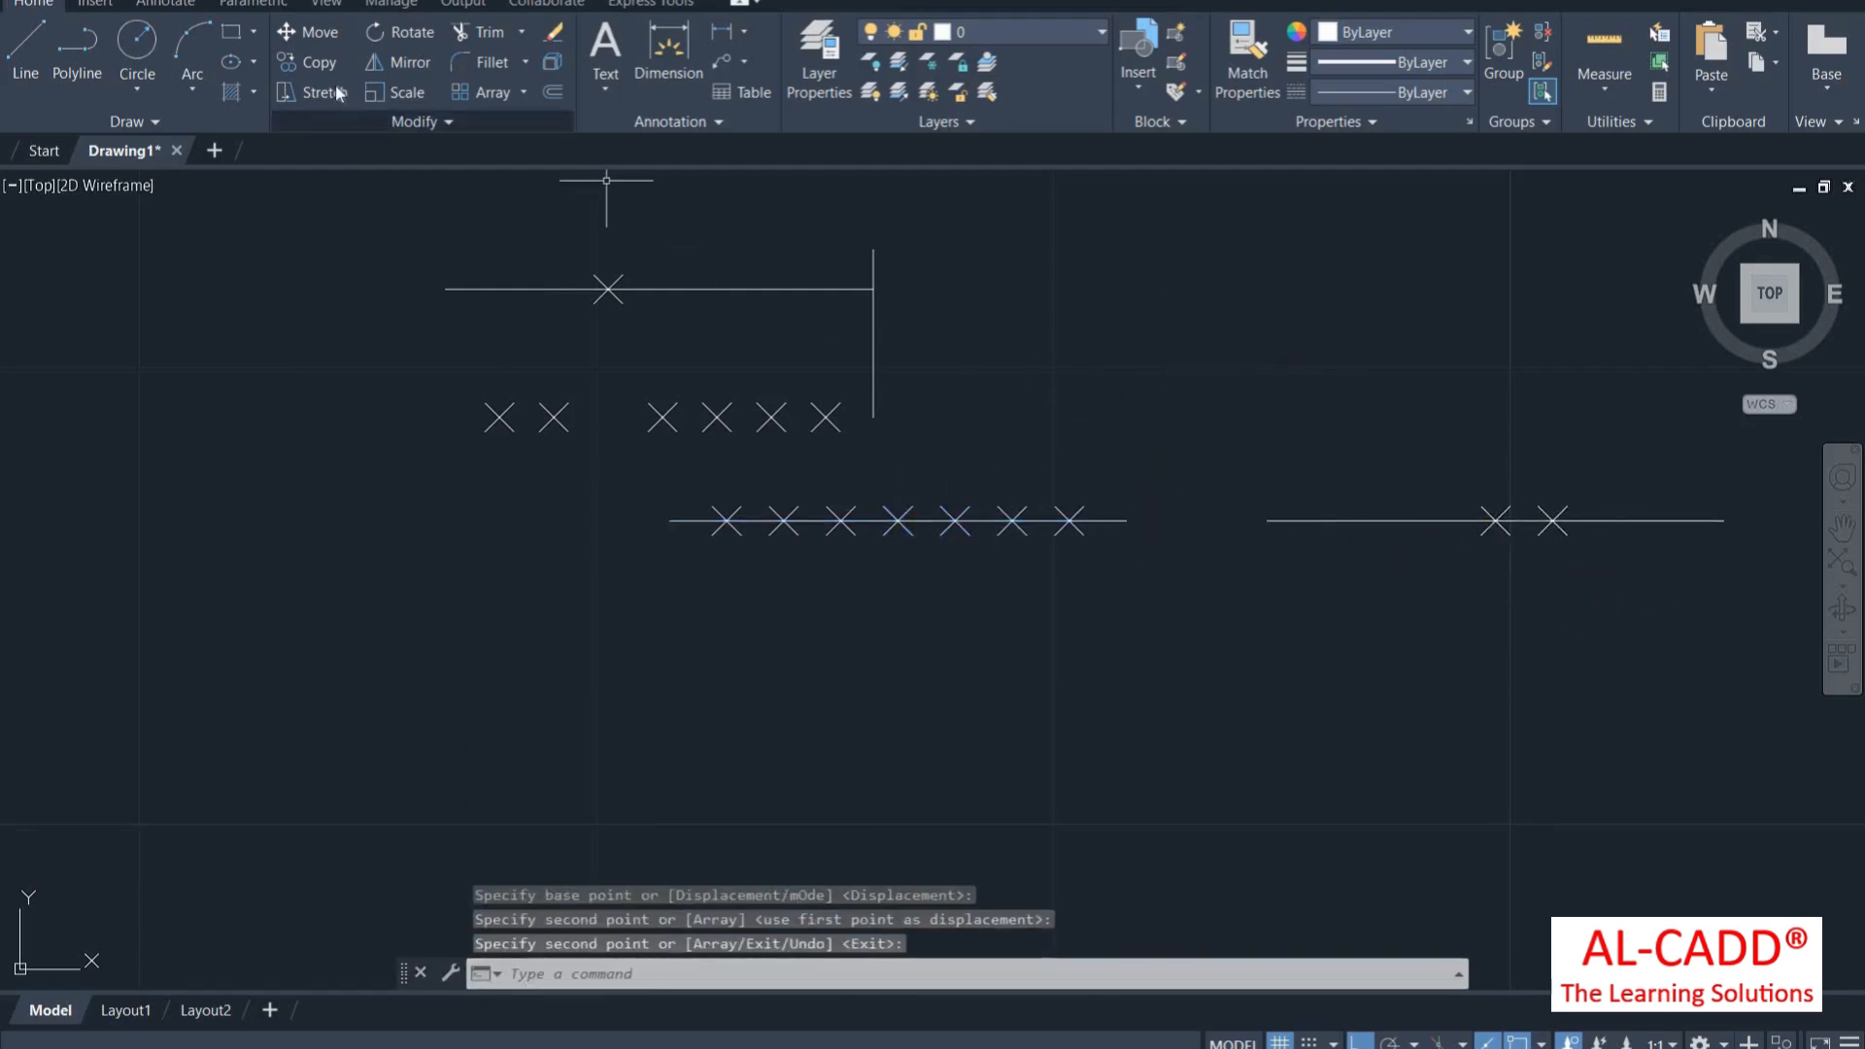
# Use STRETCH on the original divided line, shifting it right from its right endpoint to just short of the copied line
pyautogui.write('s')
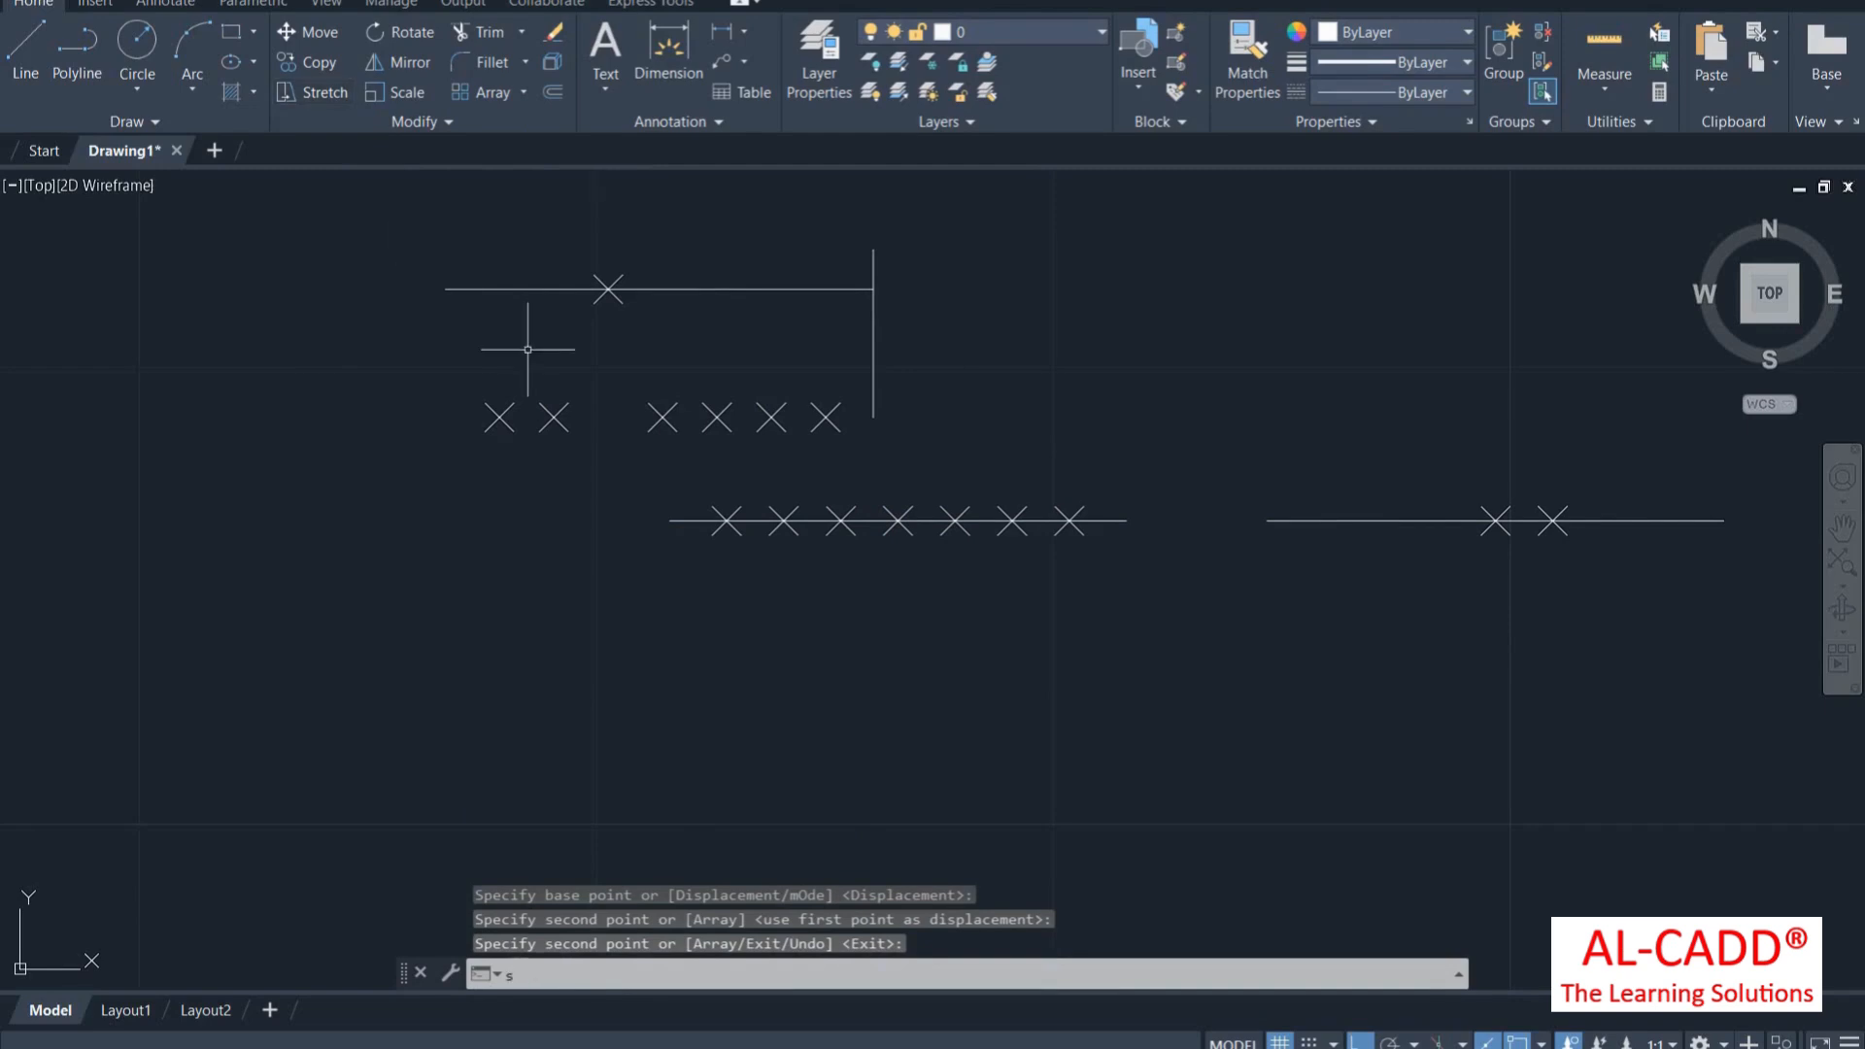
pyautogui.write('tr')
pyautogui.press('Return')
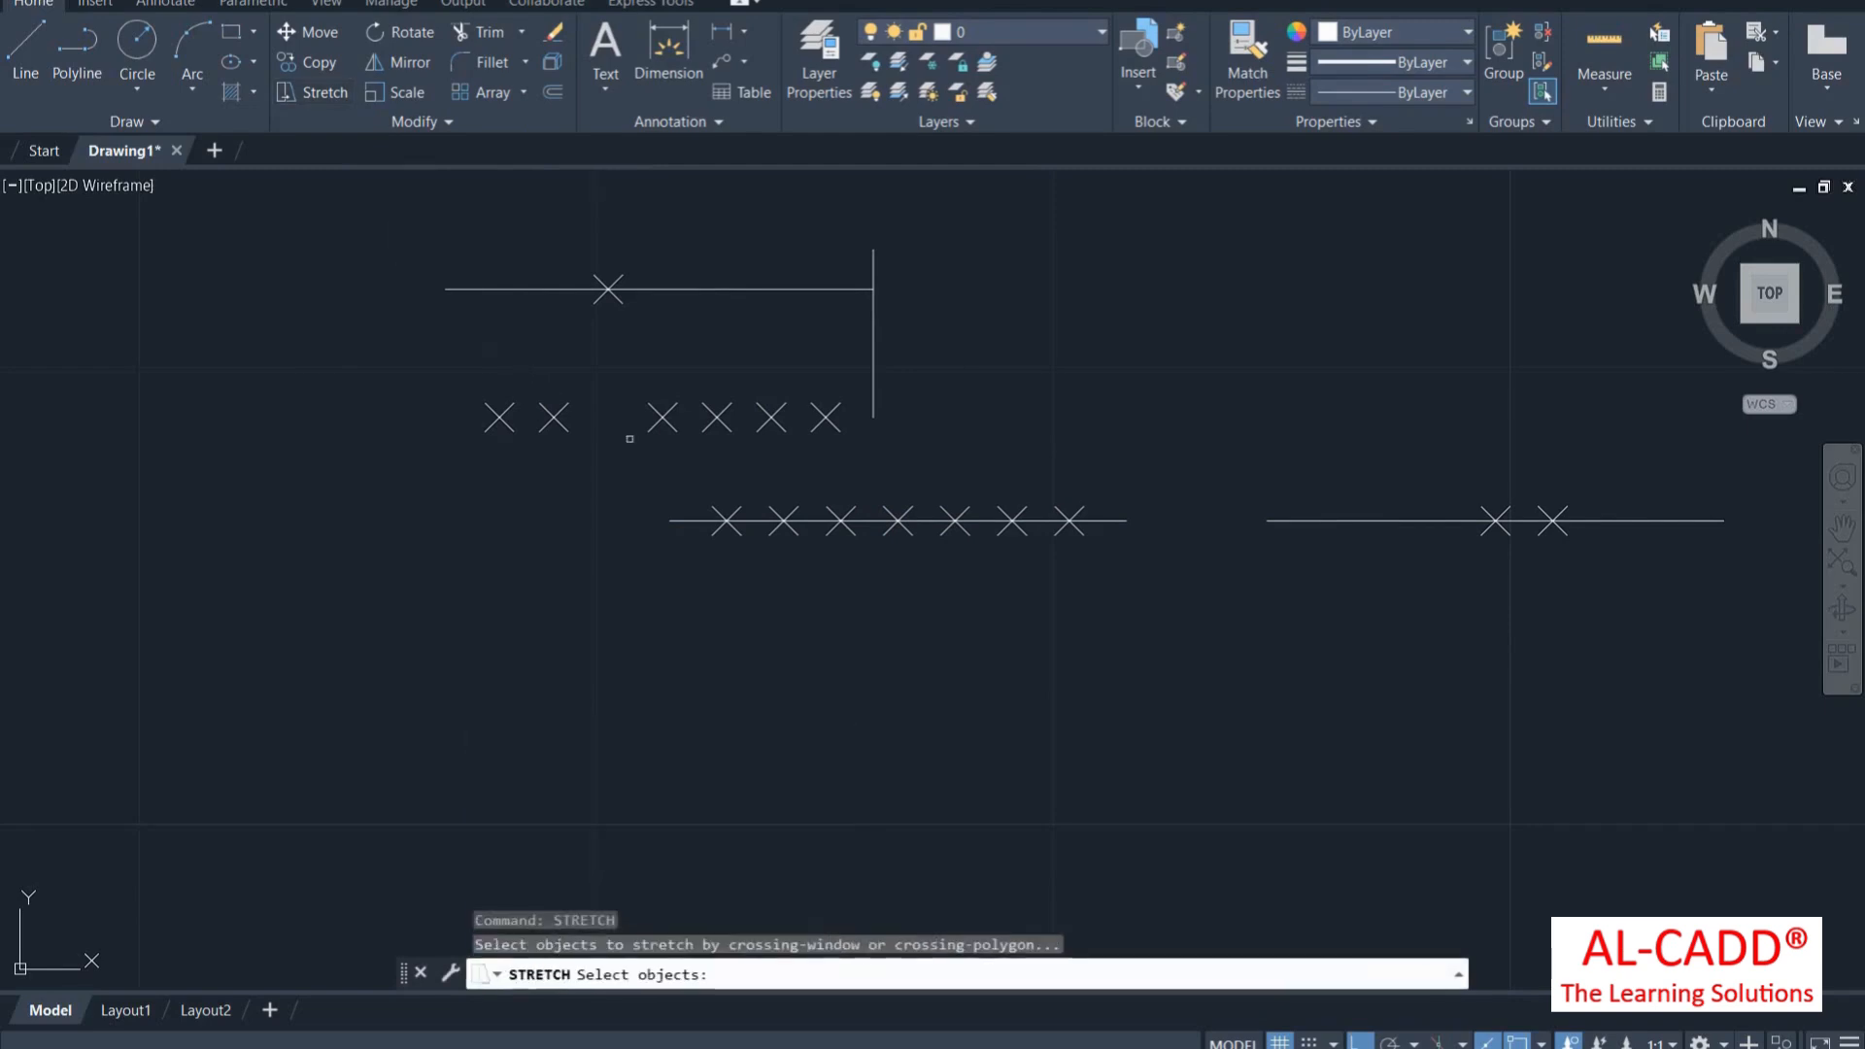
pyautogui.click(1122, 522)
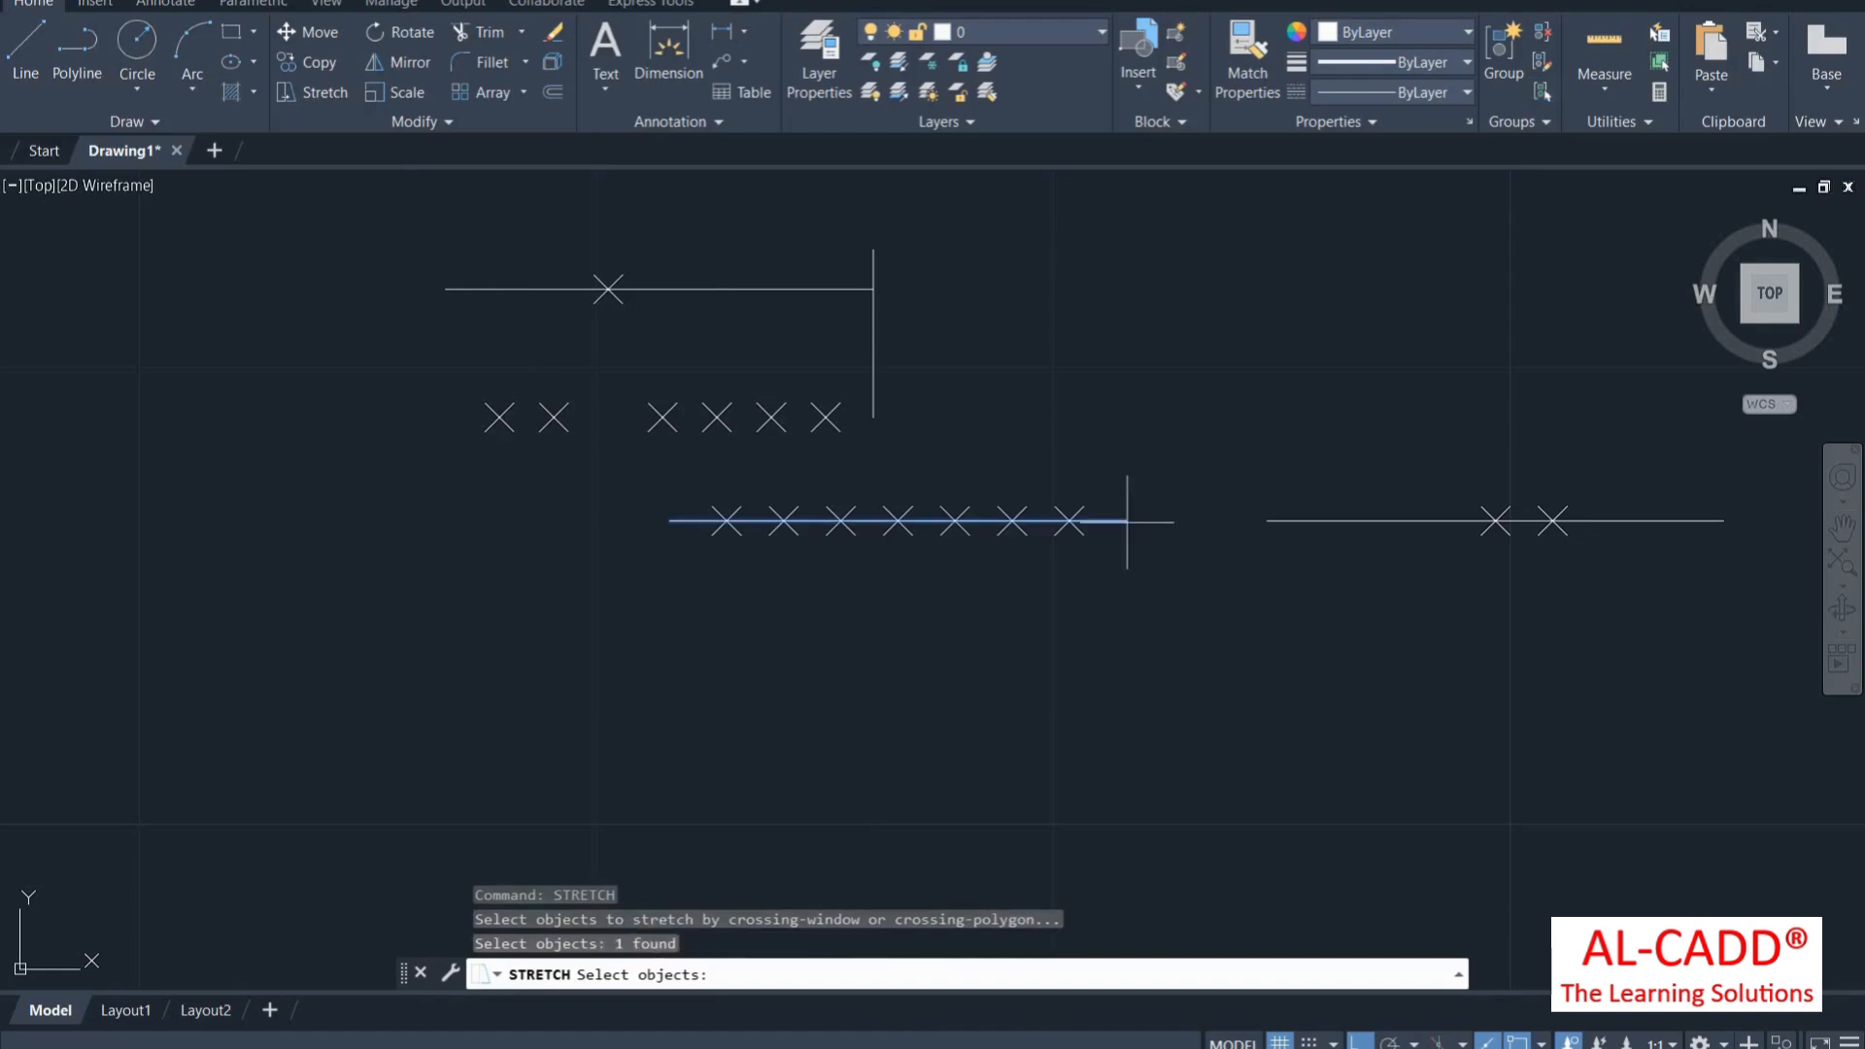
pyautogui.press('Return')
pyautogui.click(1127, 521)
pyautogui.click(1260, 522)
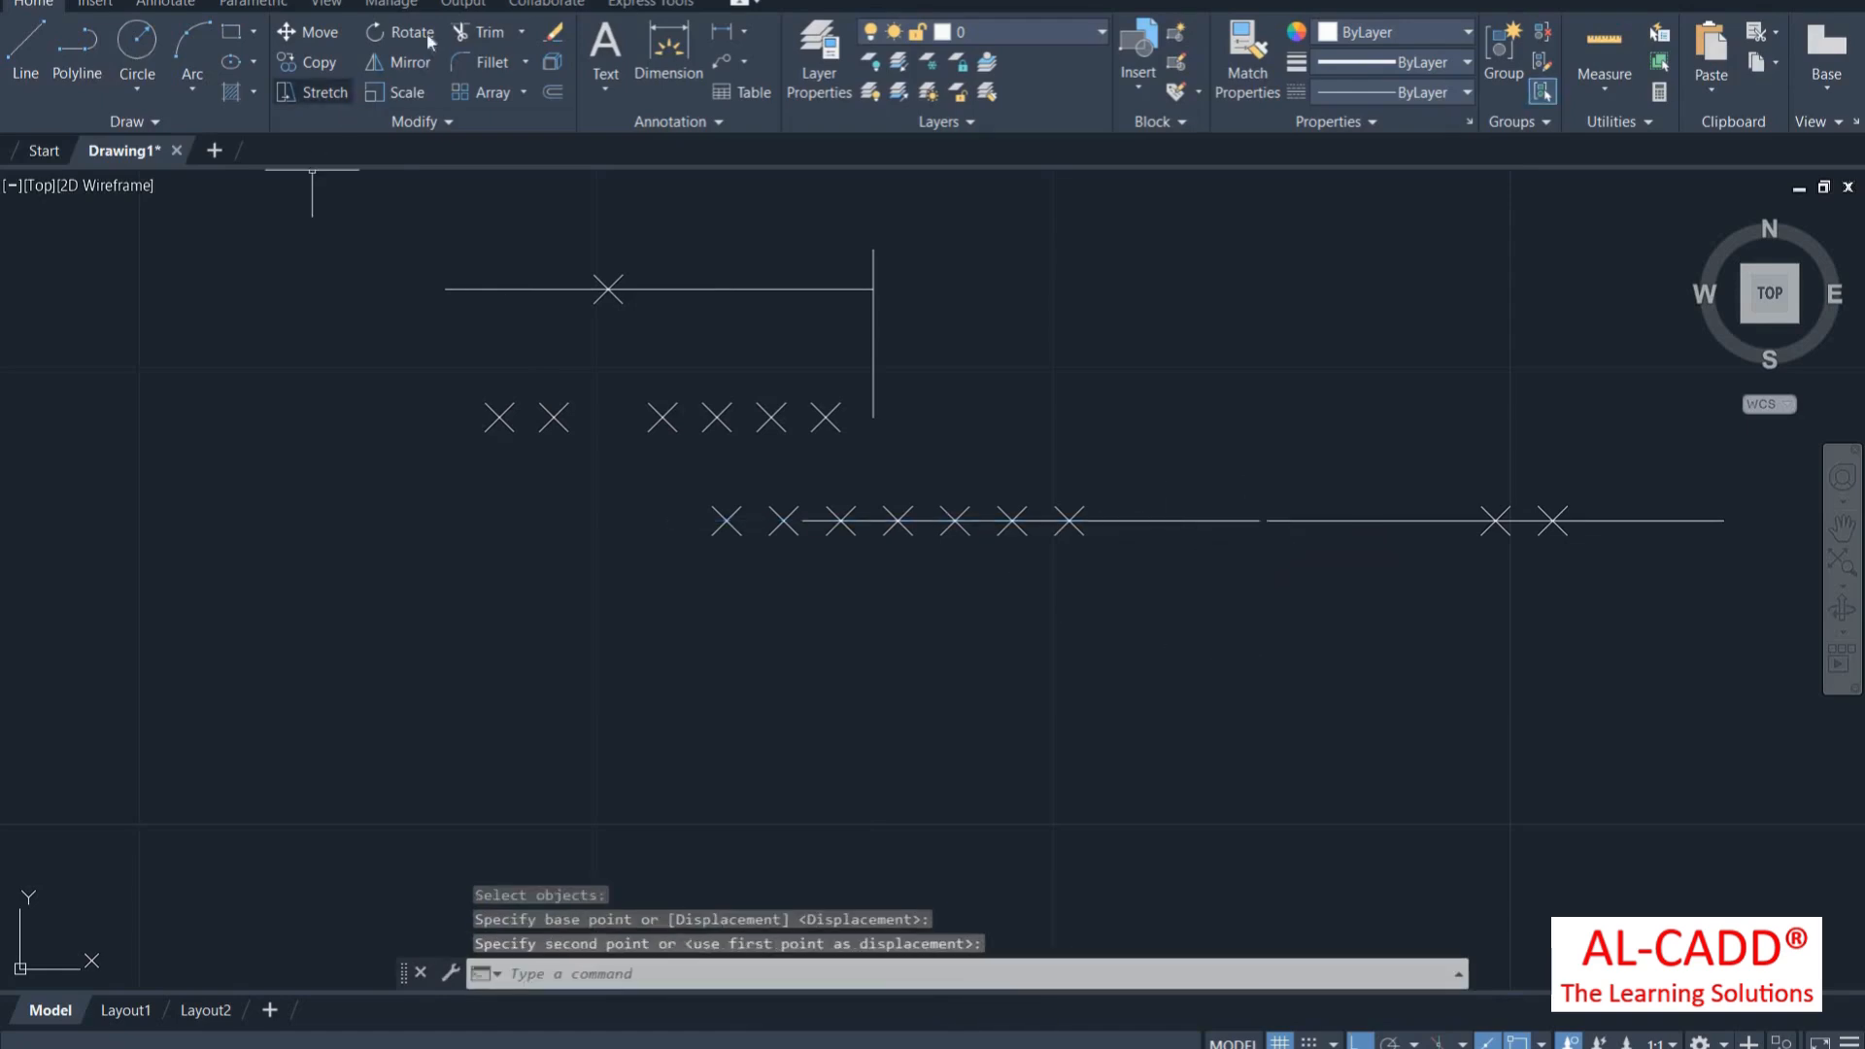
# Rotate the upper horizontal line about its left endpoint so that it points straight down
pyautogui.write('r')
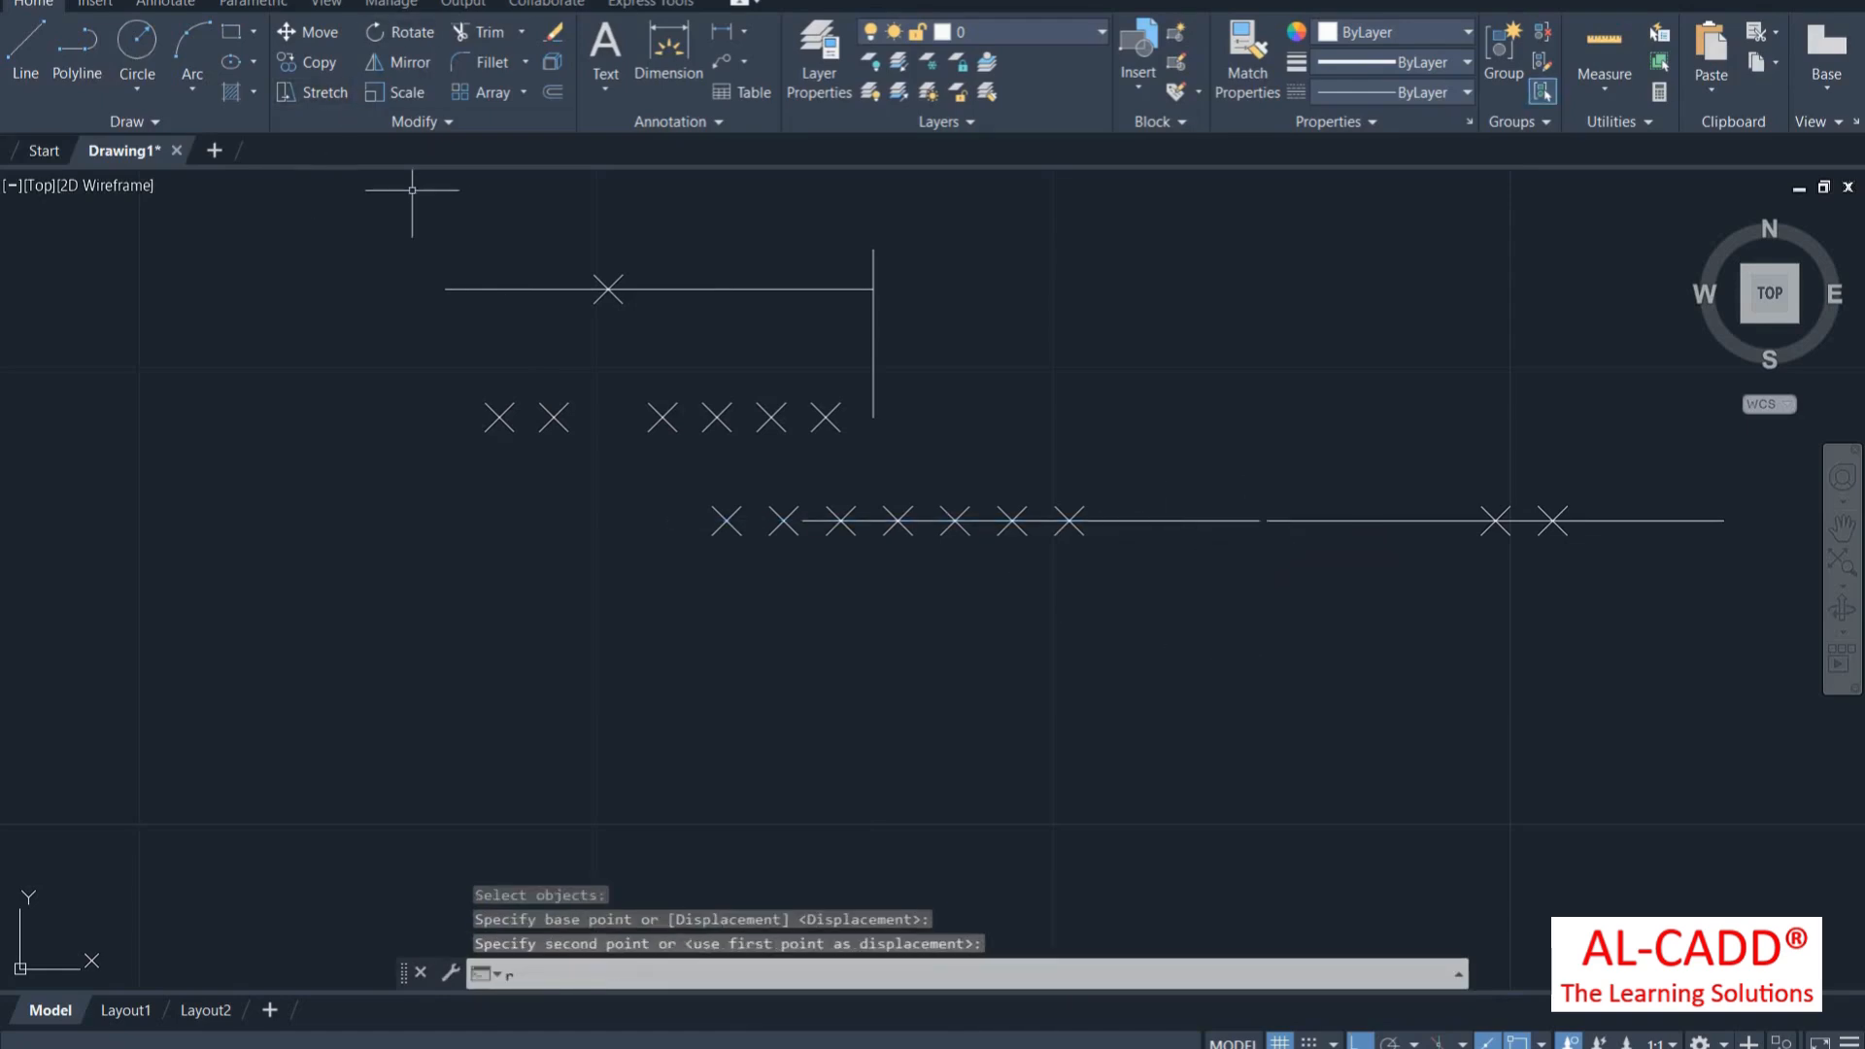
pyautogui.write('o')
pyautogui.press('Return')
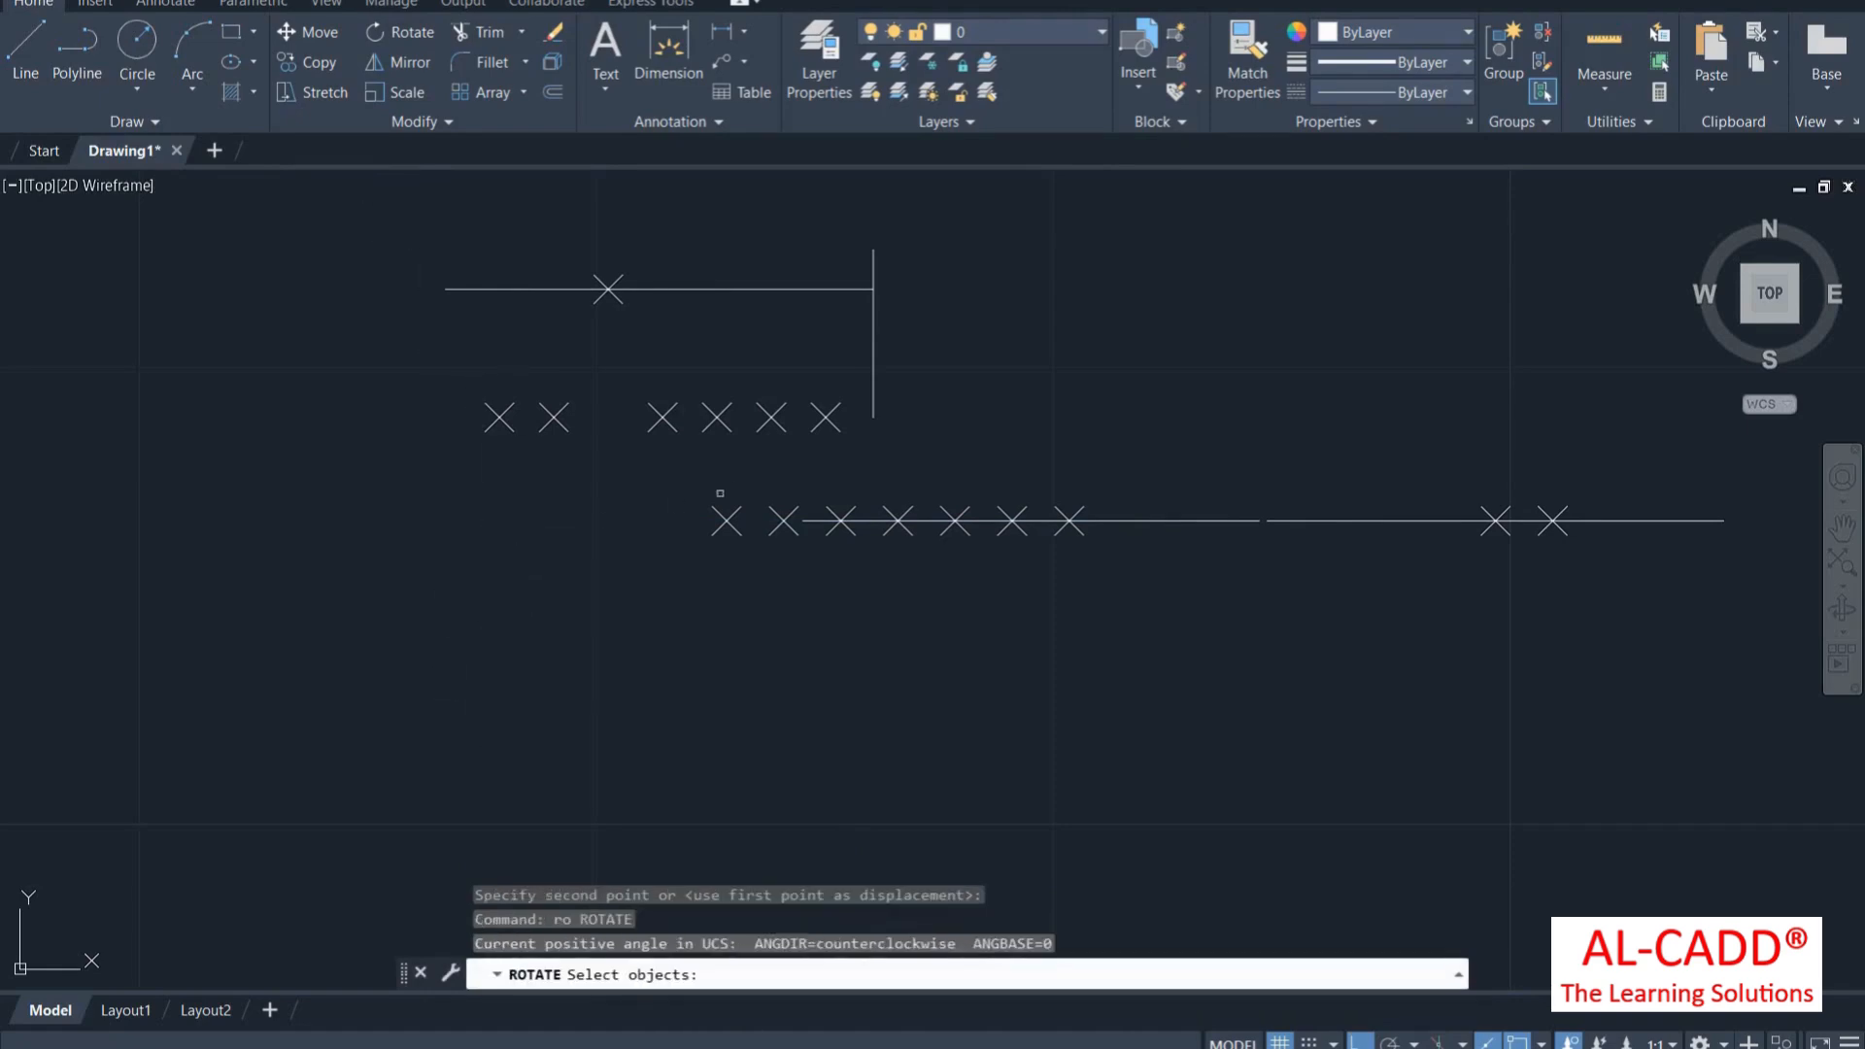
pyautogui.click(762, 288)
pyautogui.press('Return')
pyautogui.click(447, 289)
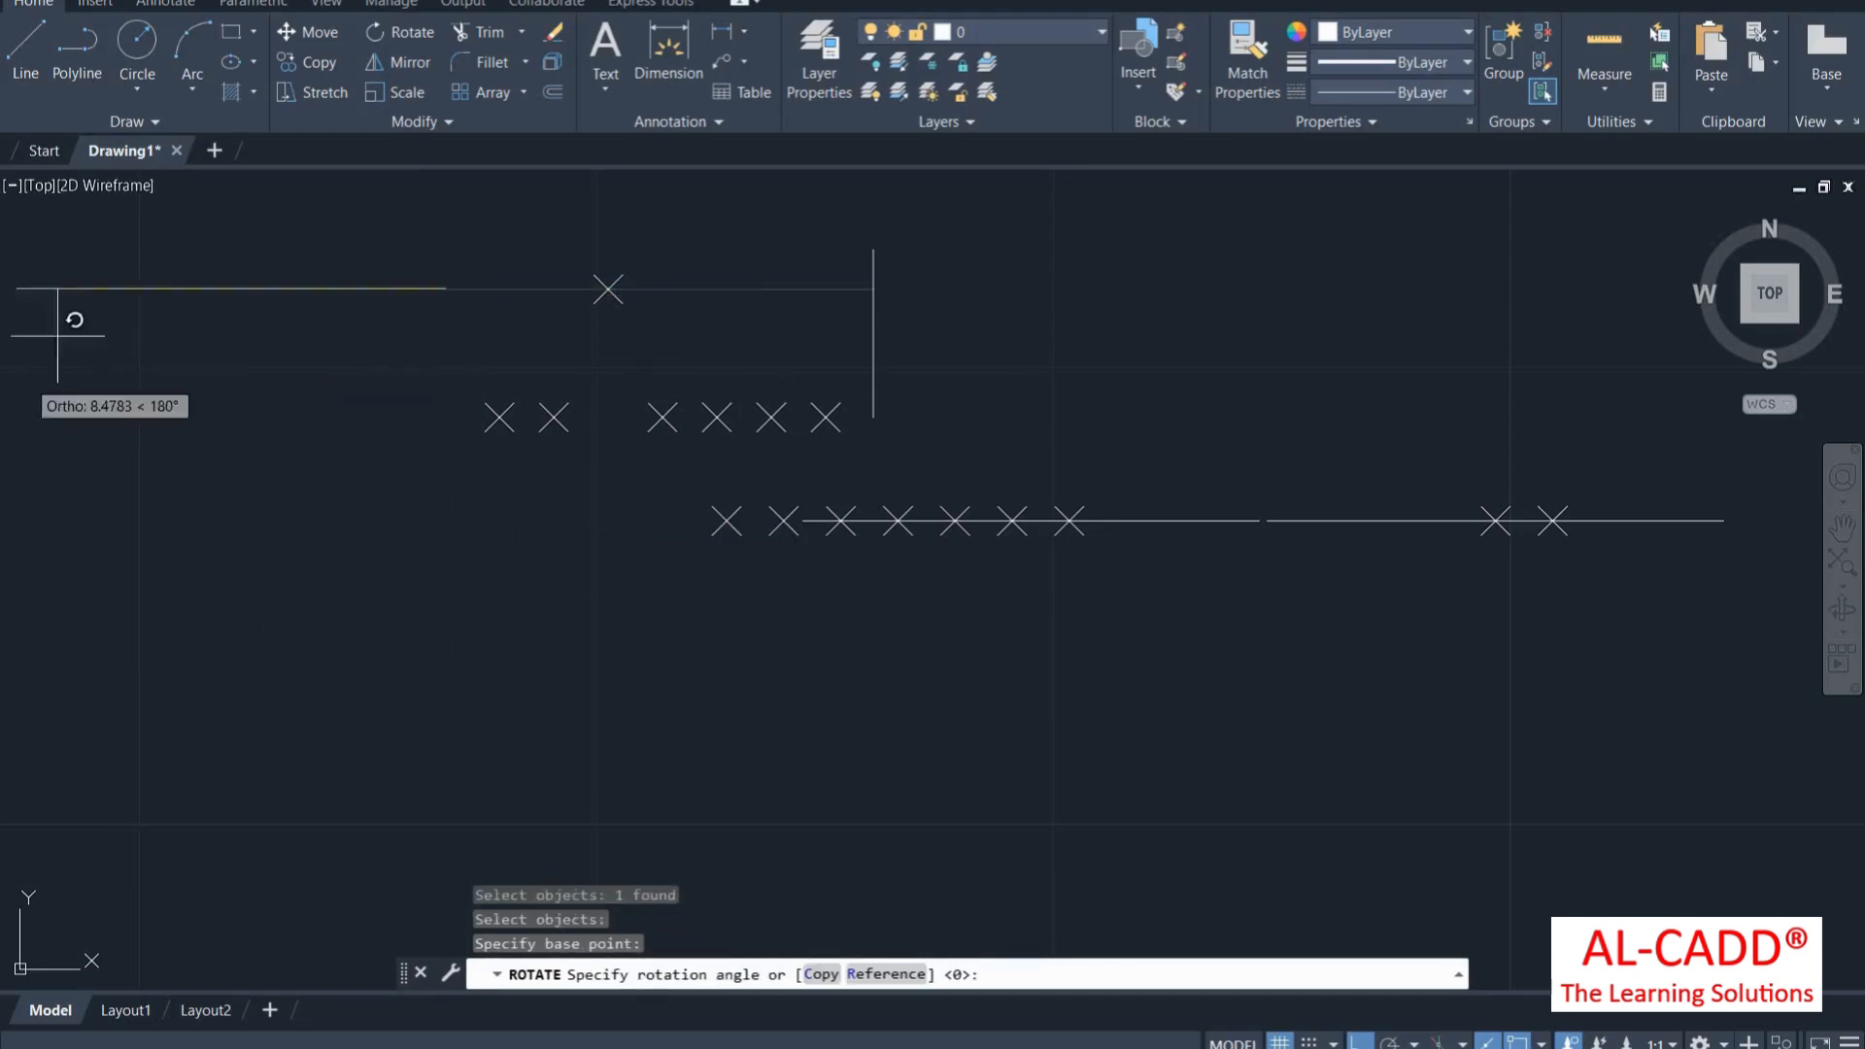
pyautogui.click(492, 482)
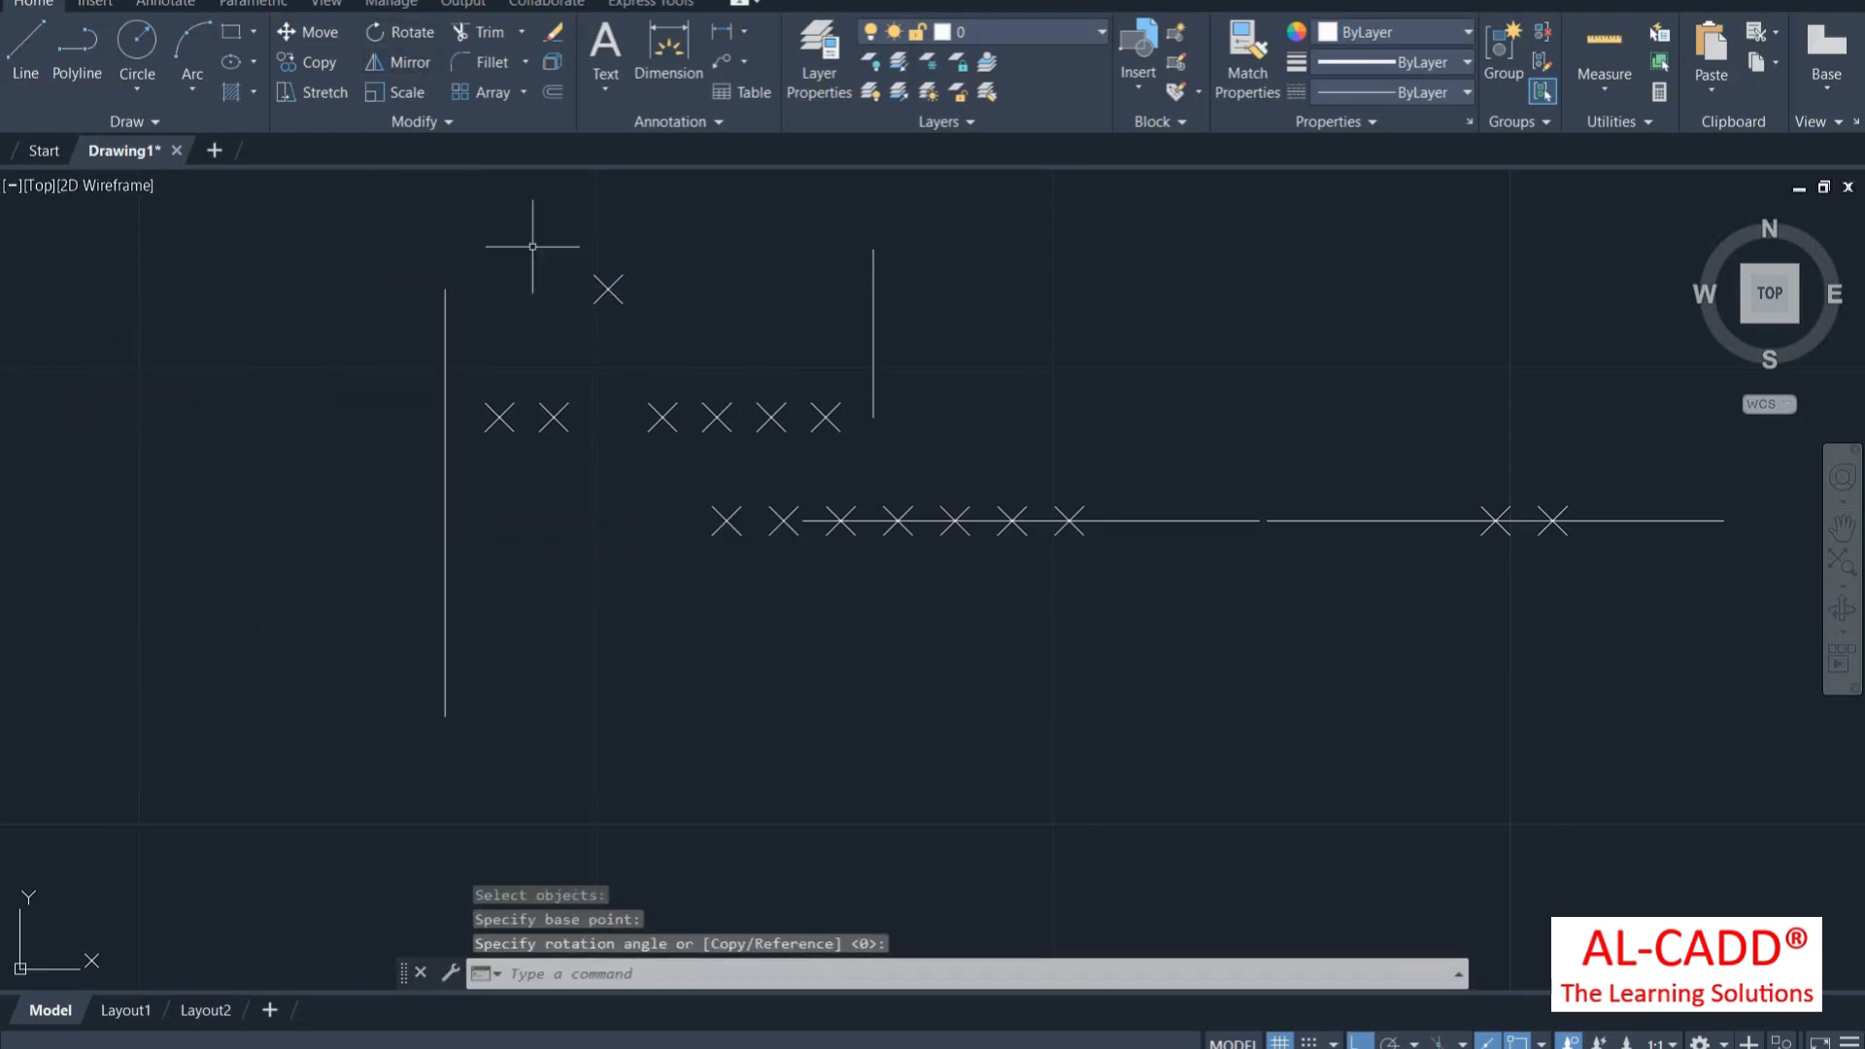
# Mirror the shifted line and its three leftmost point markers upward across a horizontal axis, keeping the source objects
pyautogui.write('m')
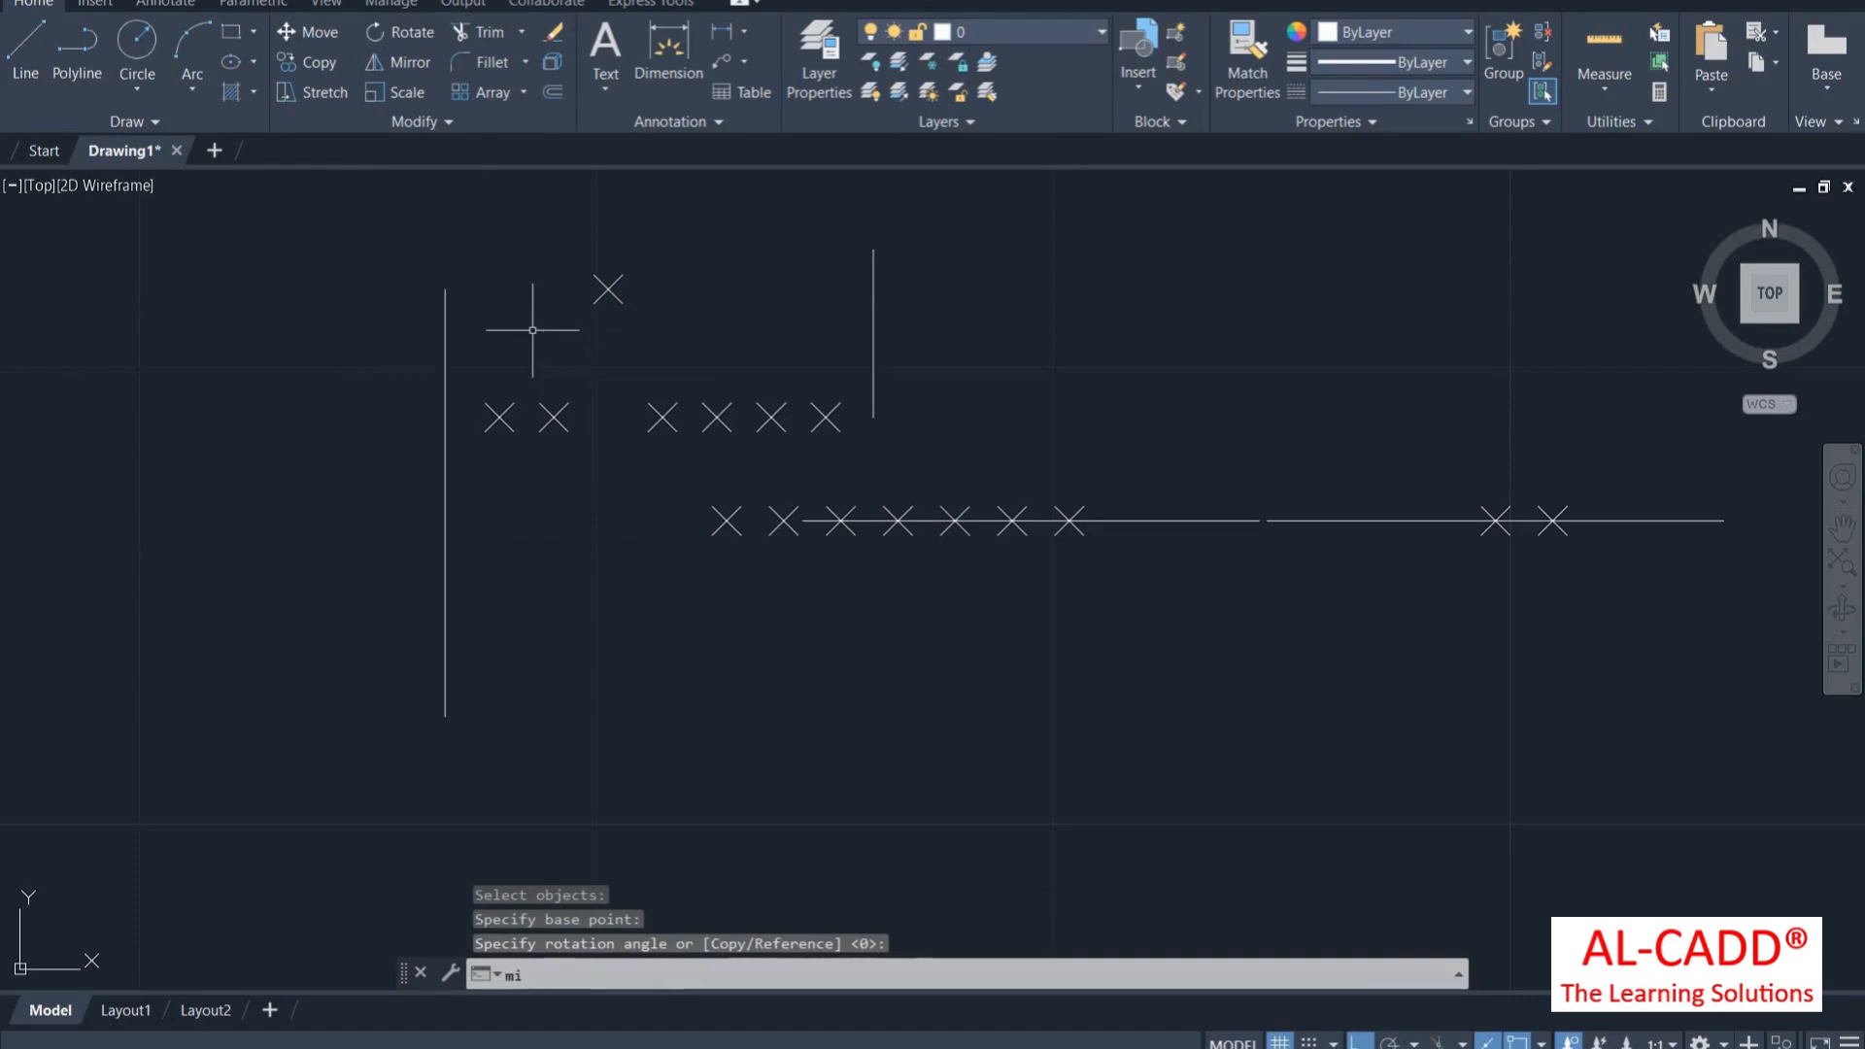
pyautogui.write('i')
pyautogui.press('Return')
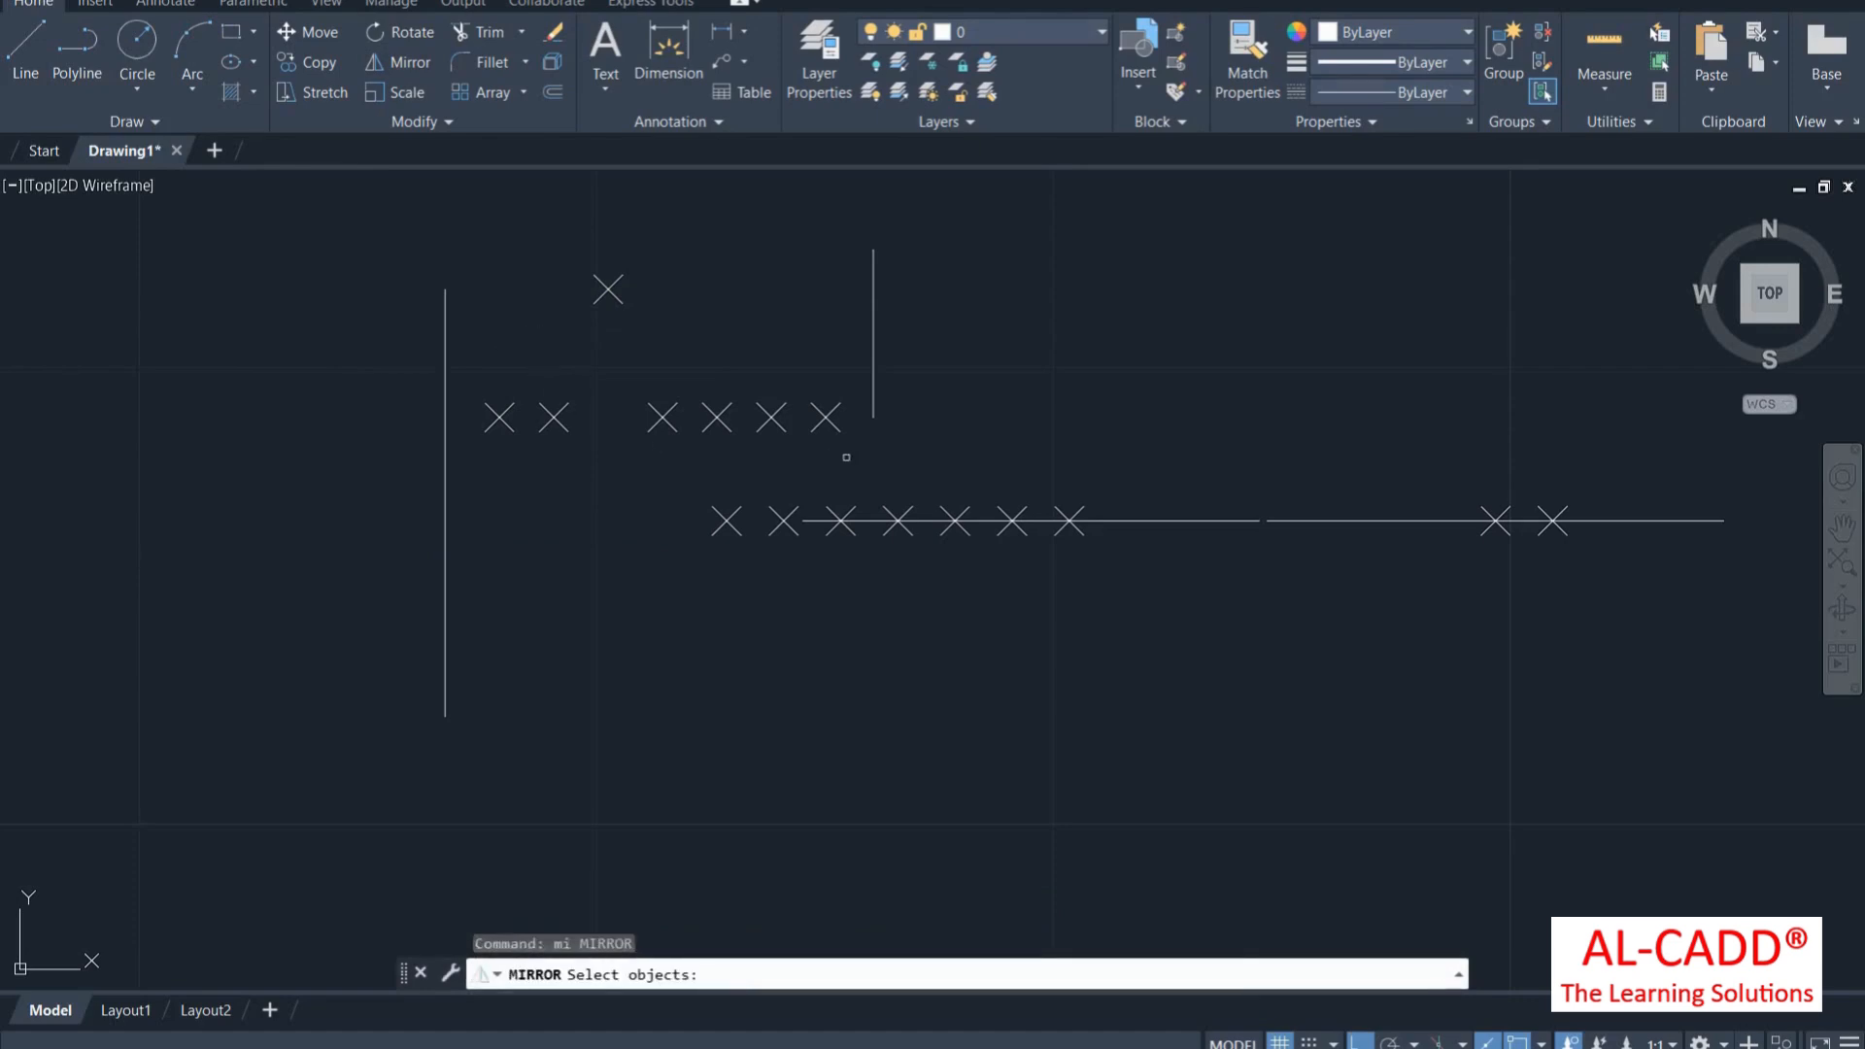
pyautogui.click(837, 588)
pyautogui.click(663, 452)
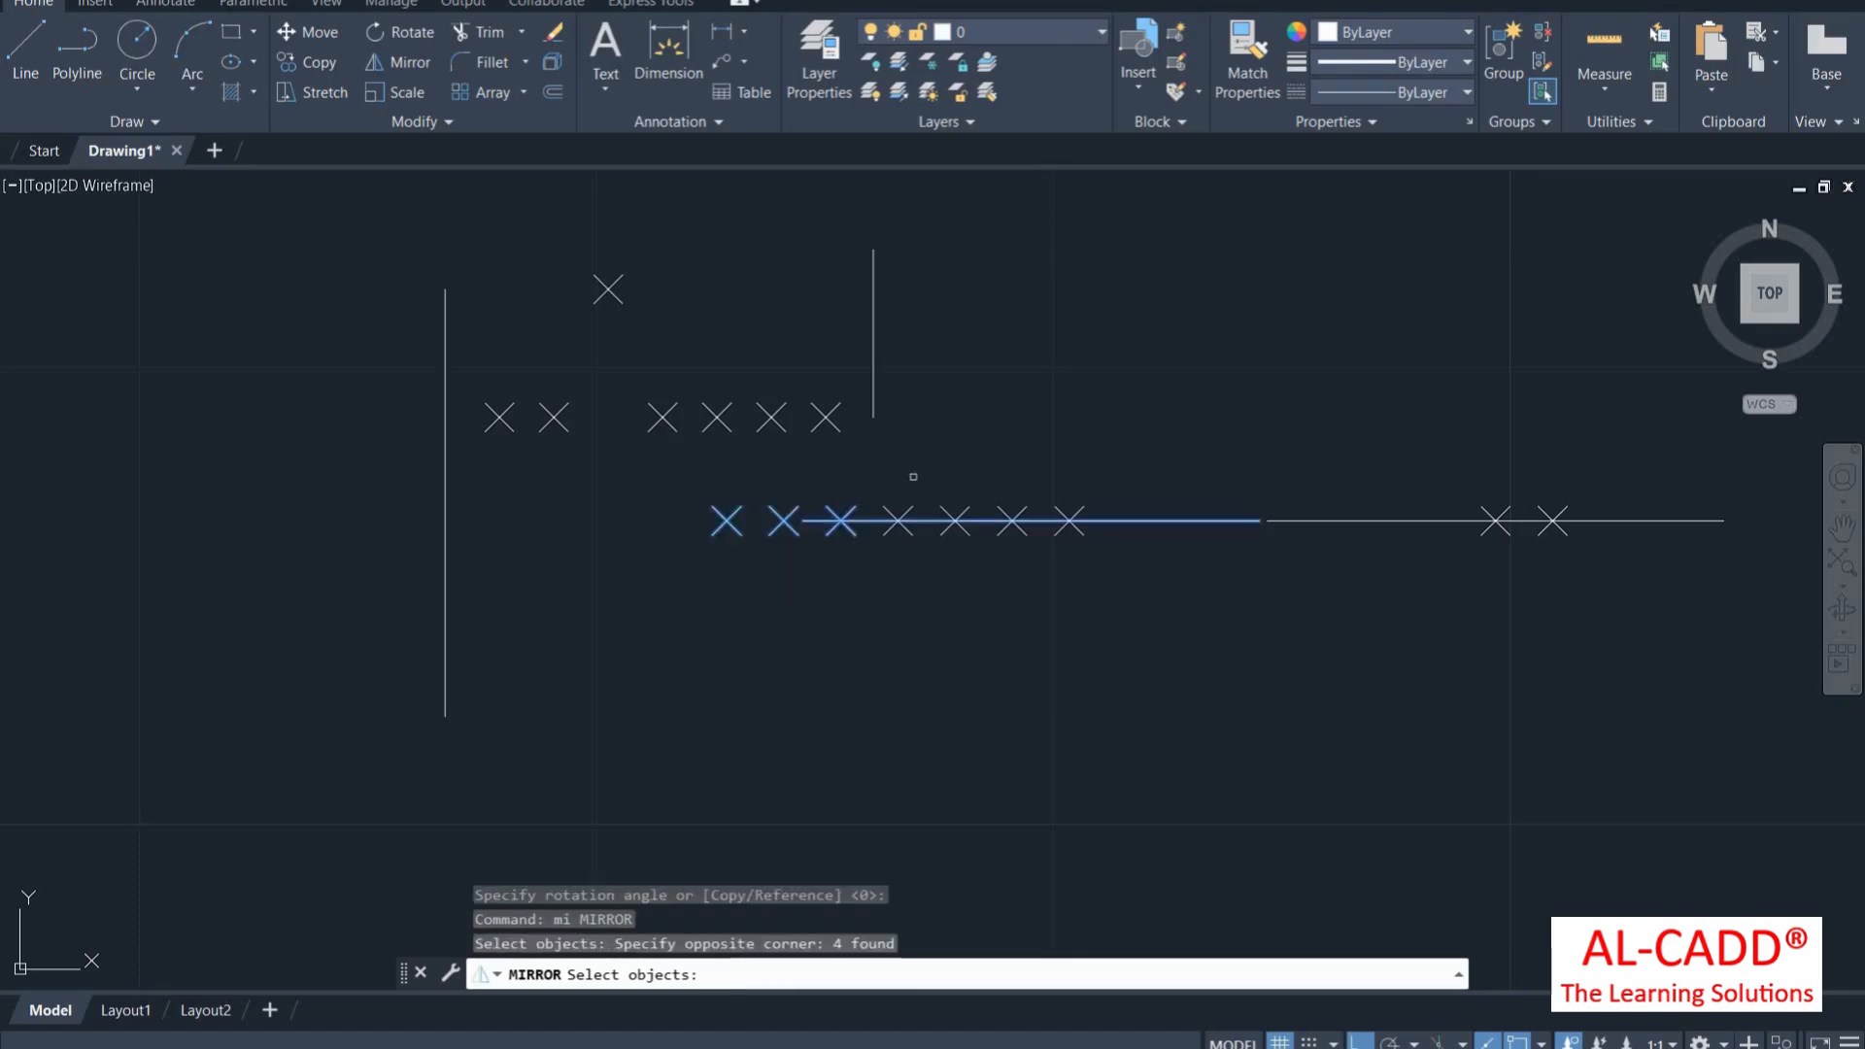
pyautogui.press('Return')
pyautogui.click(957, 459)
pyautogui.click(1092, 447)
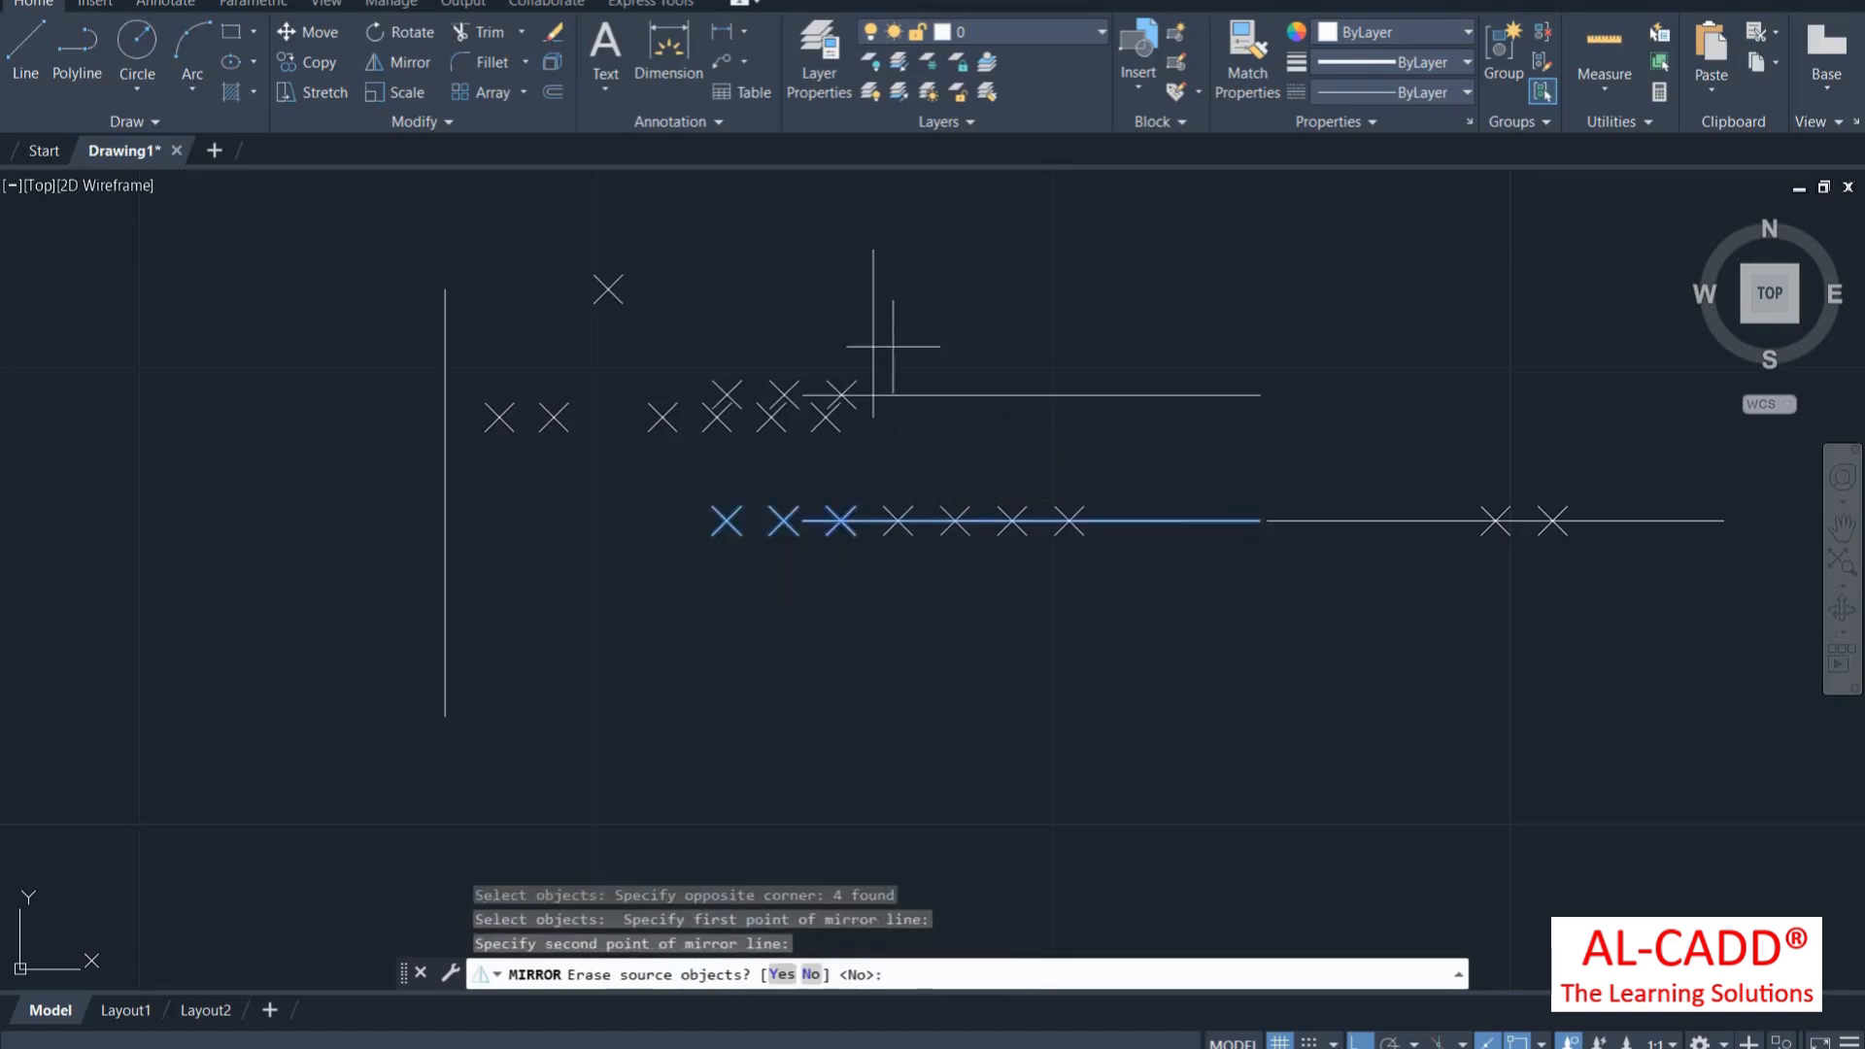
pyautogui.press('Return')
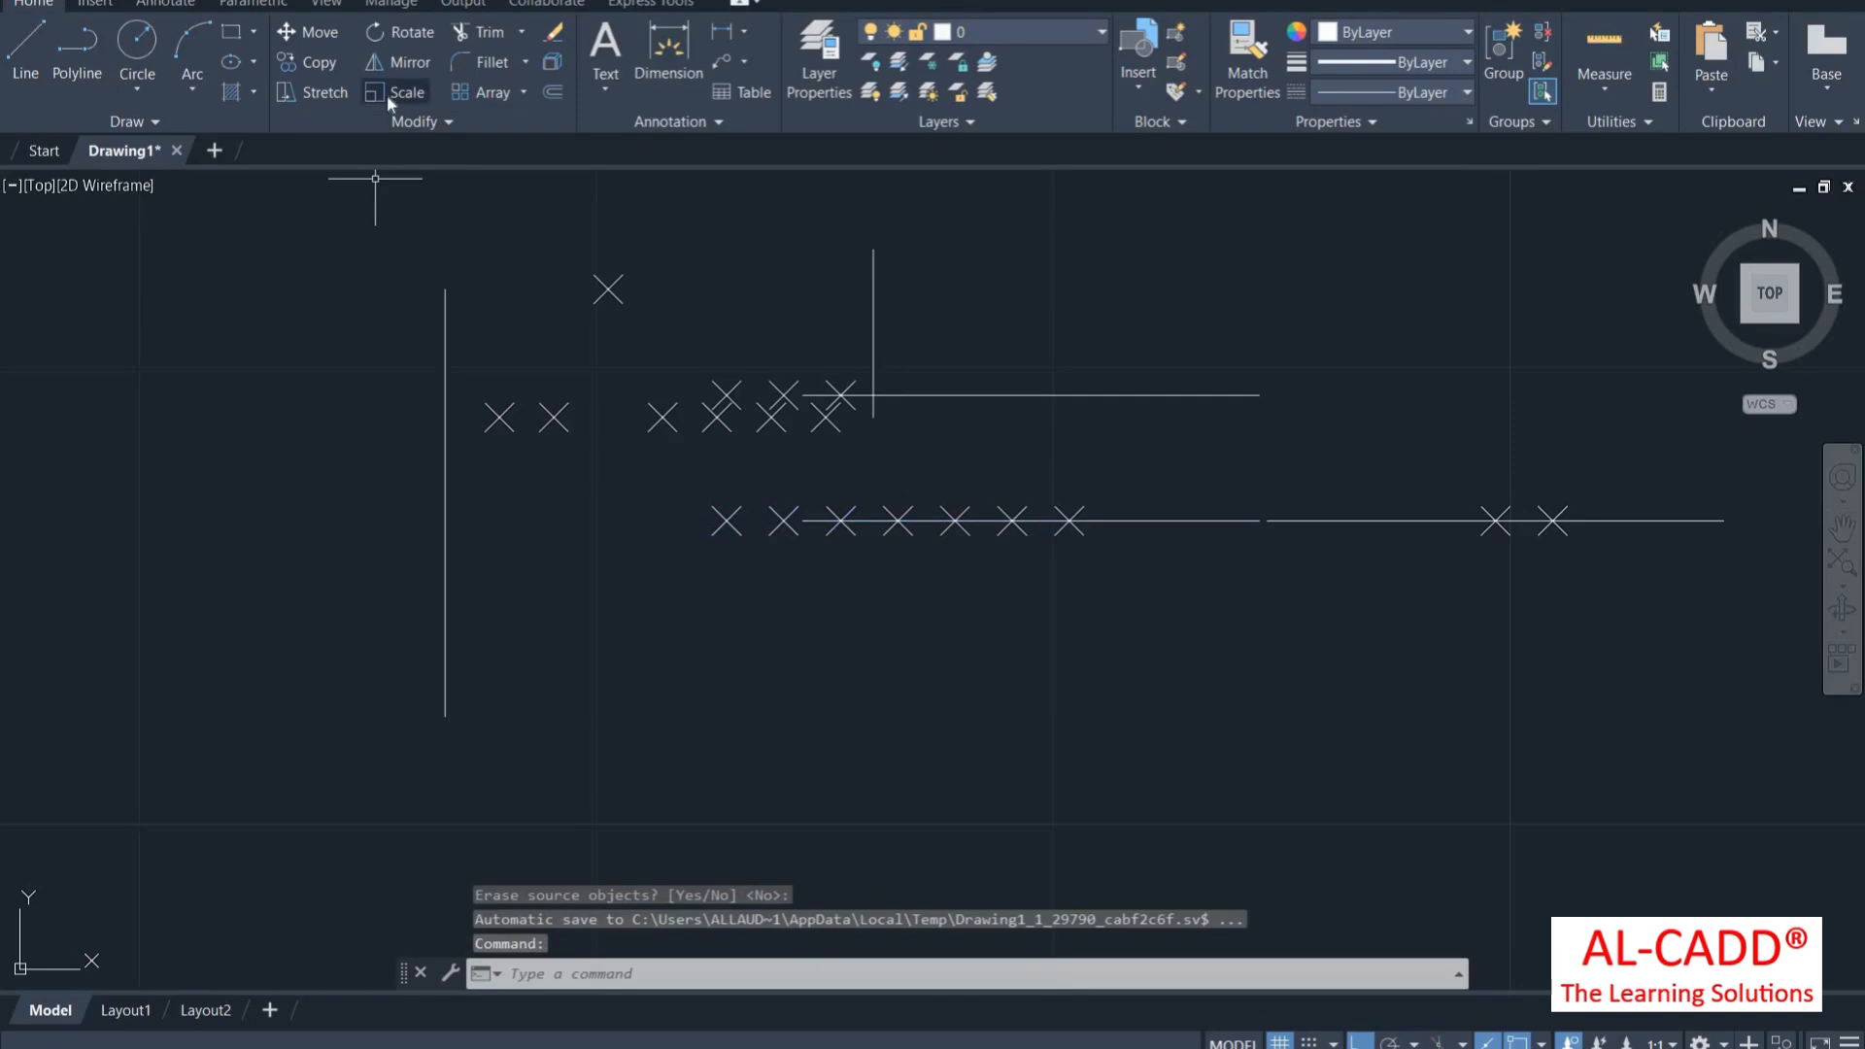
# Scale down the long vertical line and the two point markers beside it, using the second marker as base point
pyautogui.write('s')
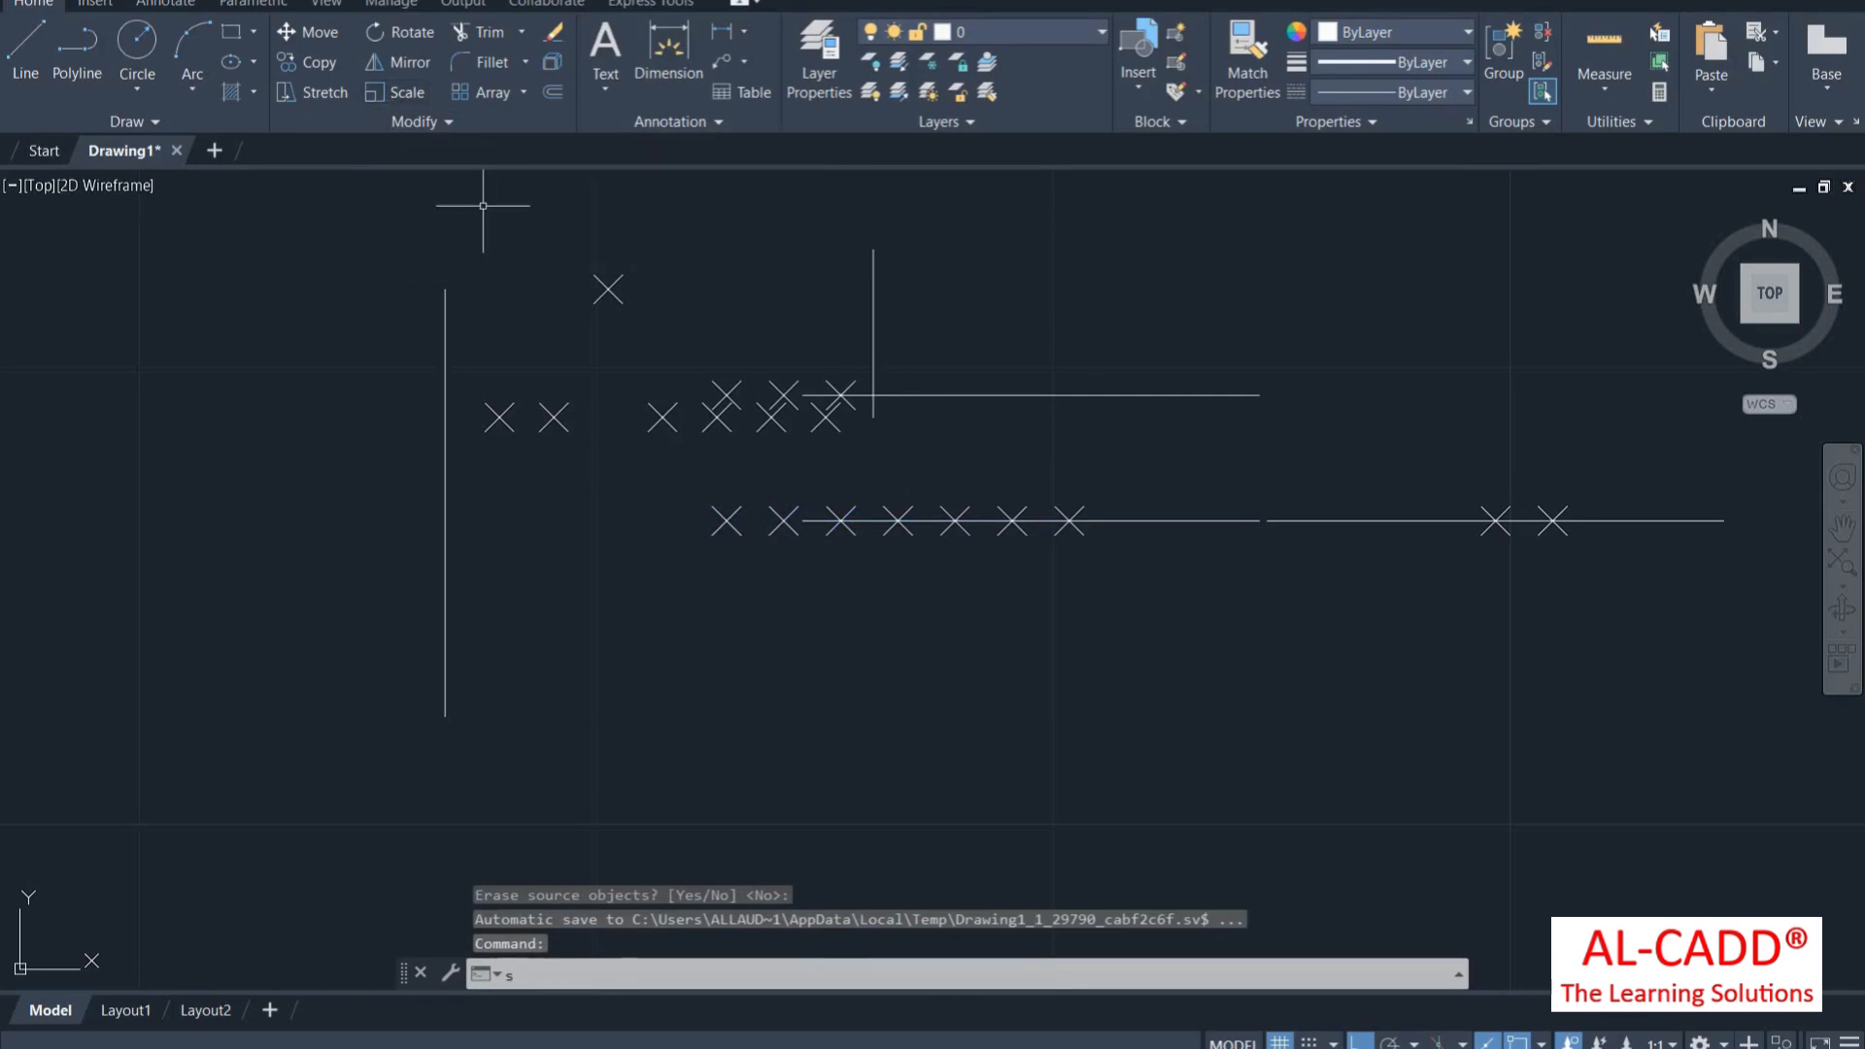
pyautogui.write('c')
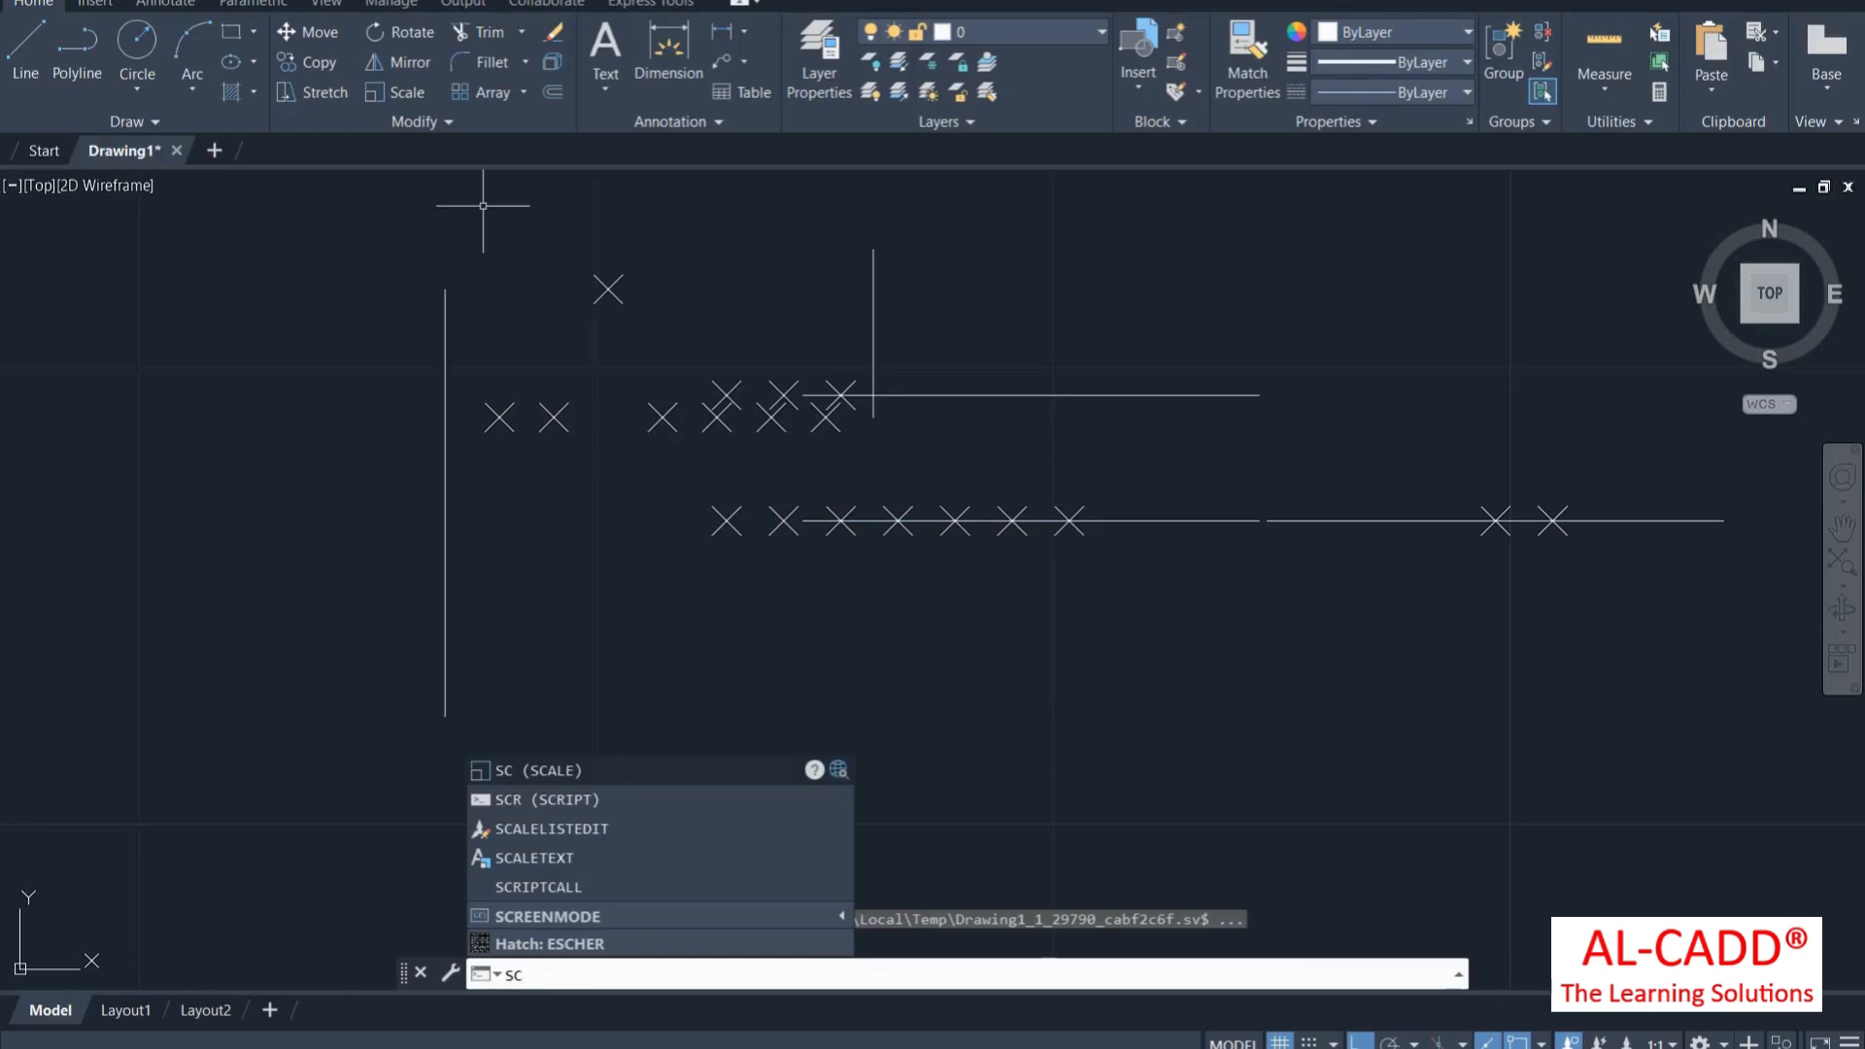
pyautogui.press('Return')
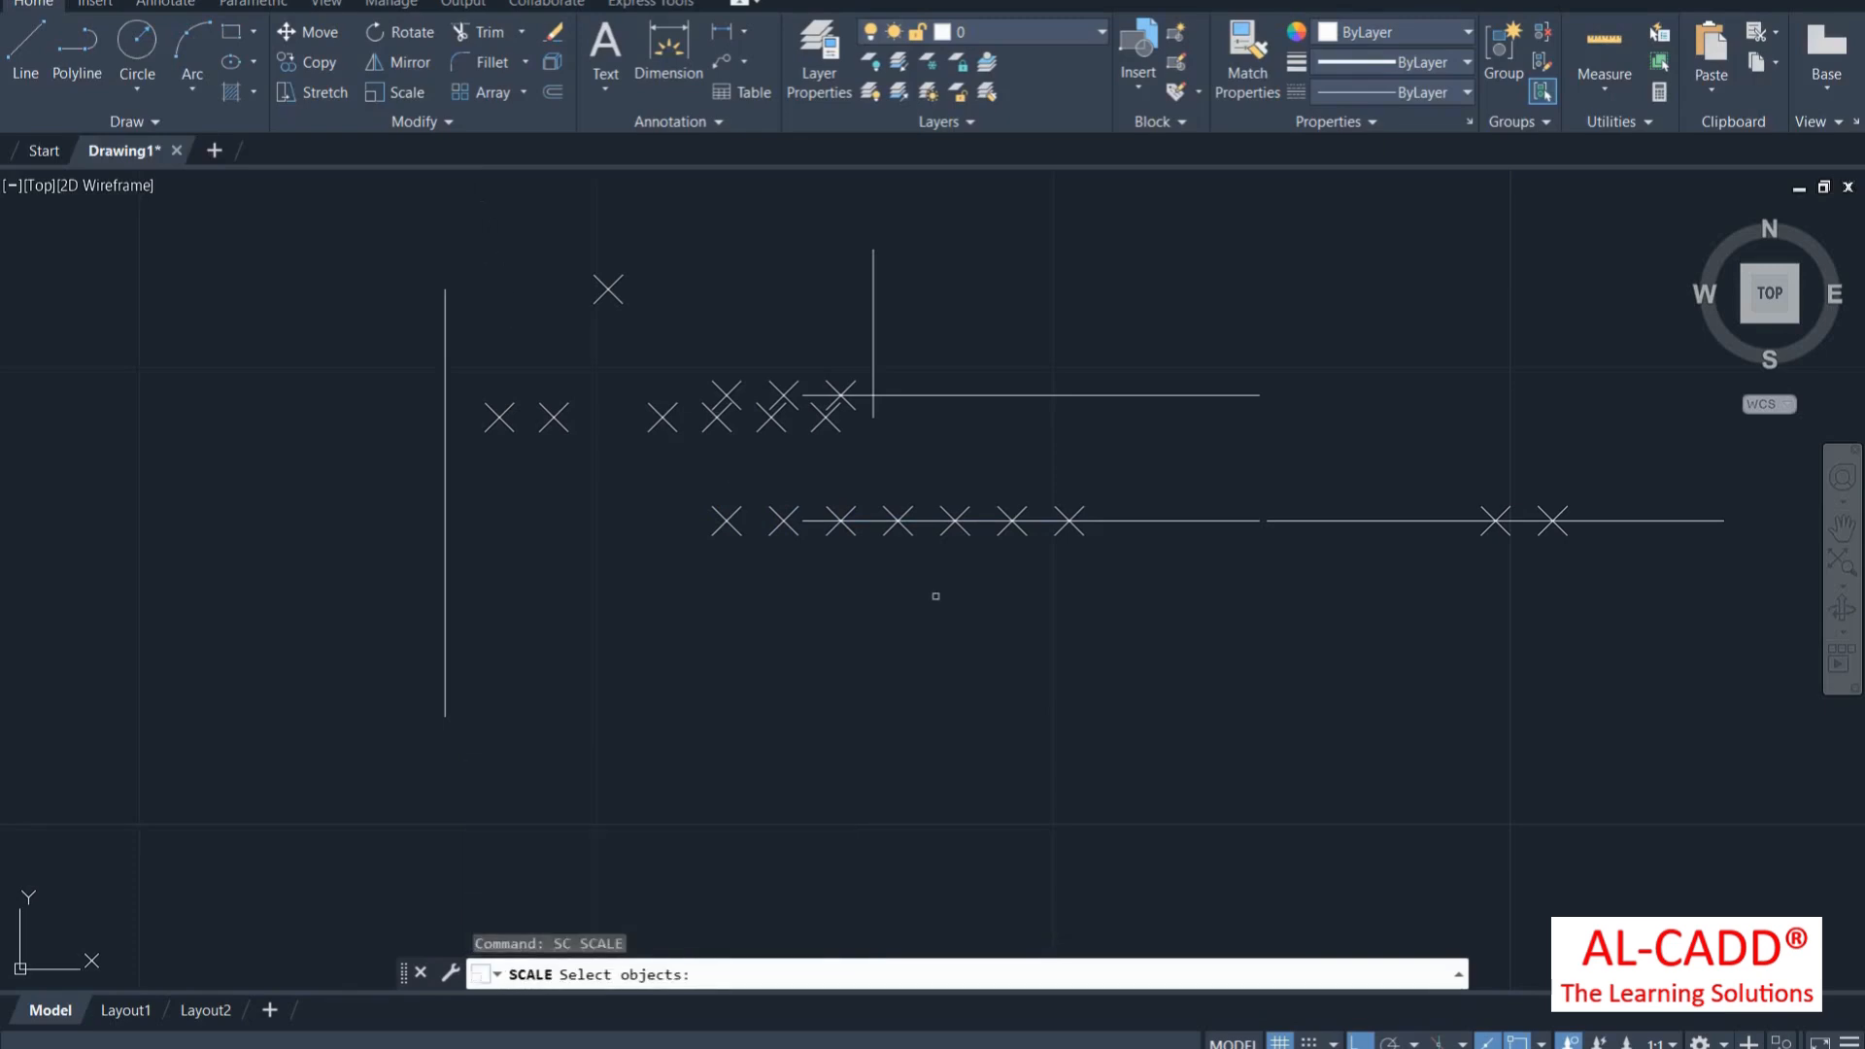
pyautogui.click(603, 658)
pyautogui.click(383, 312)
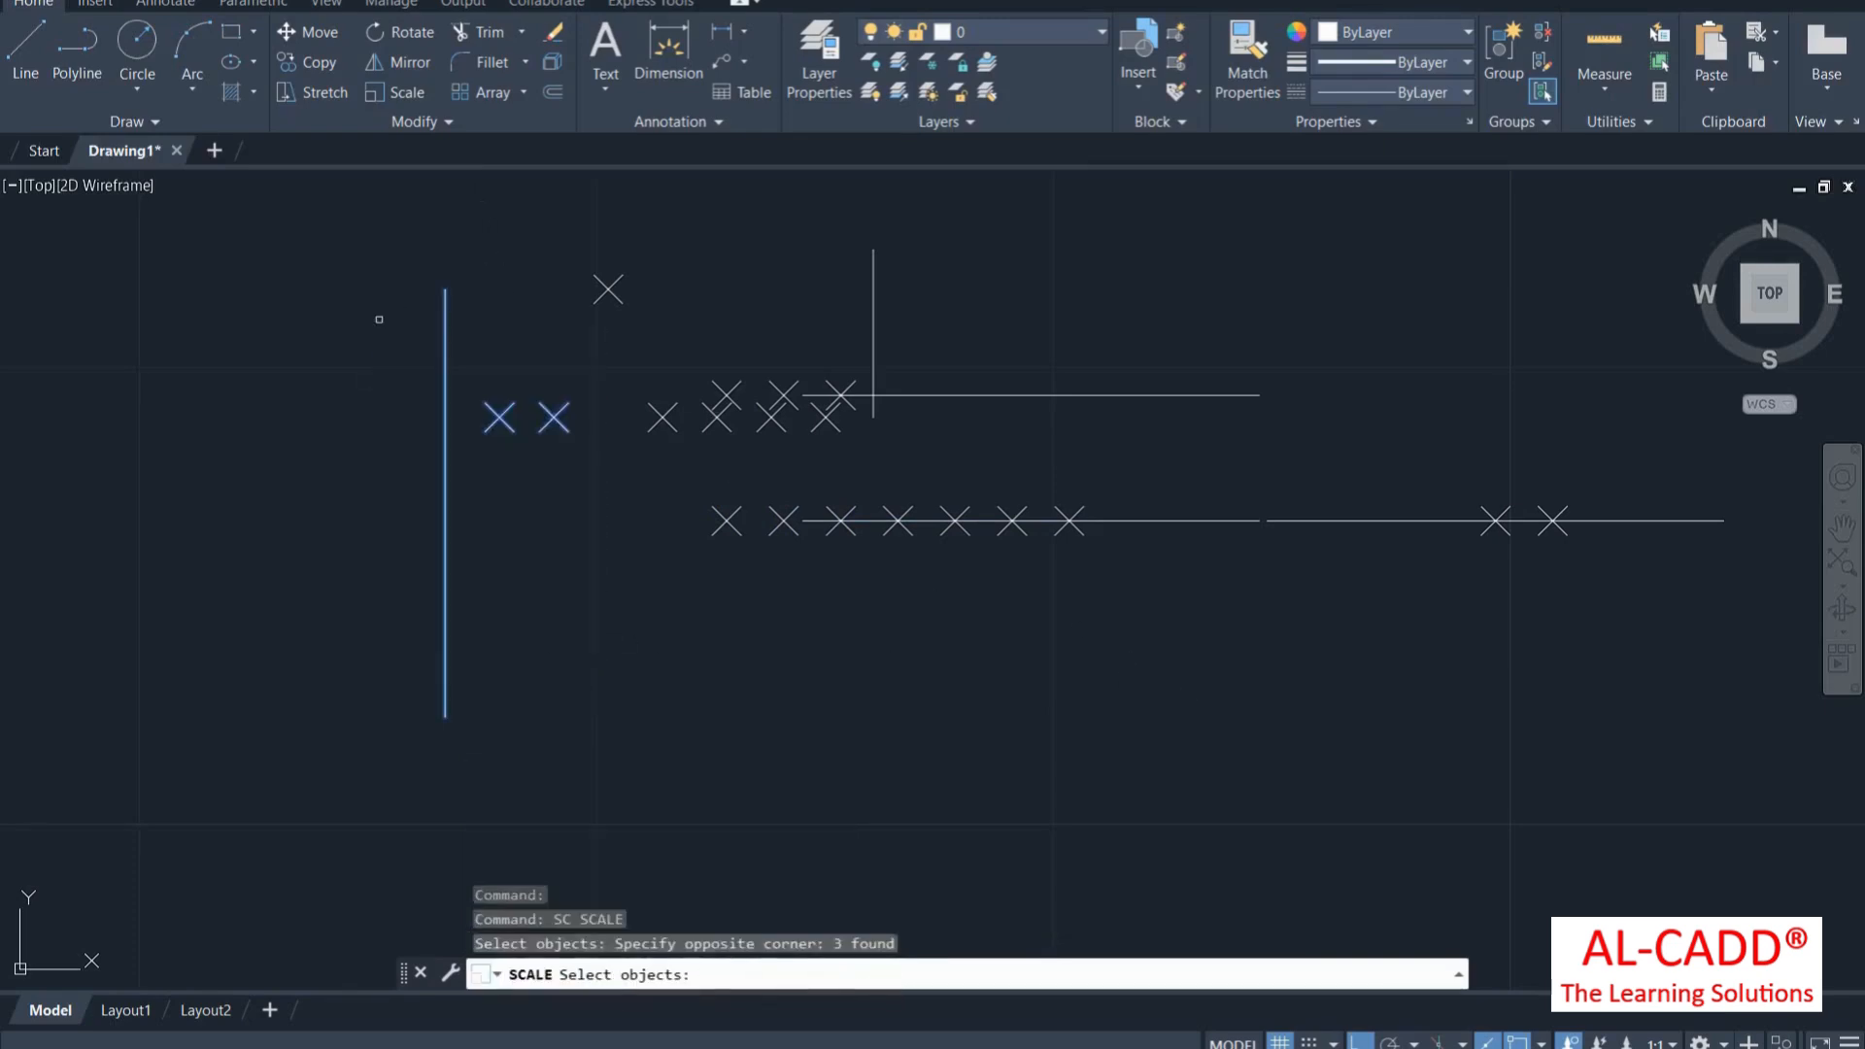
pyautogui.click(554, 417)
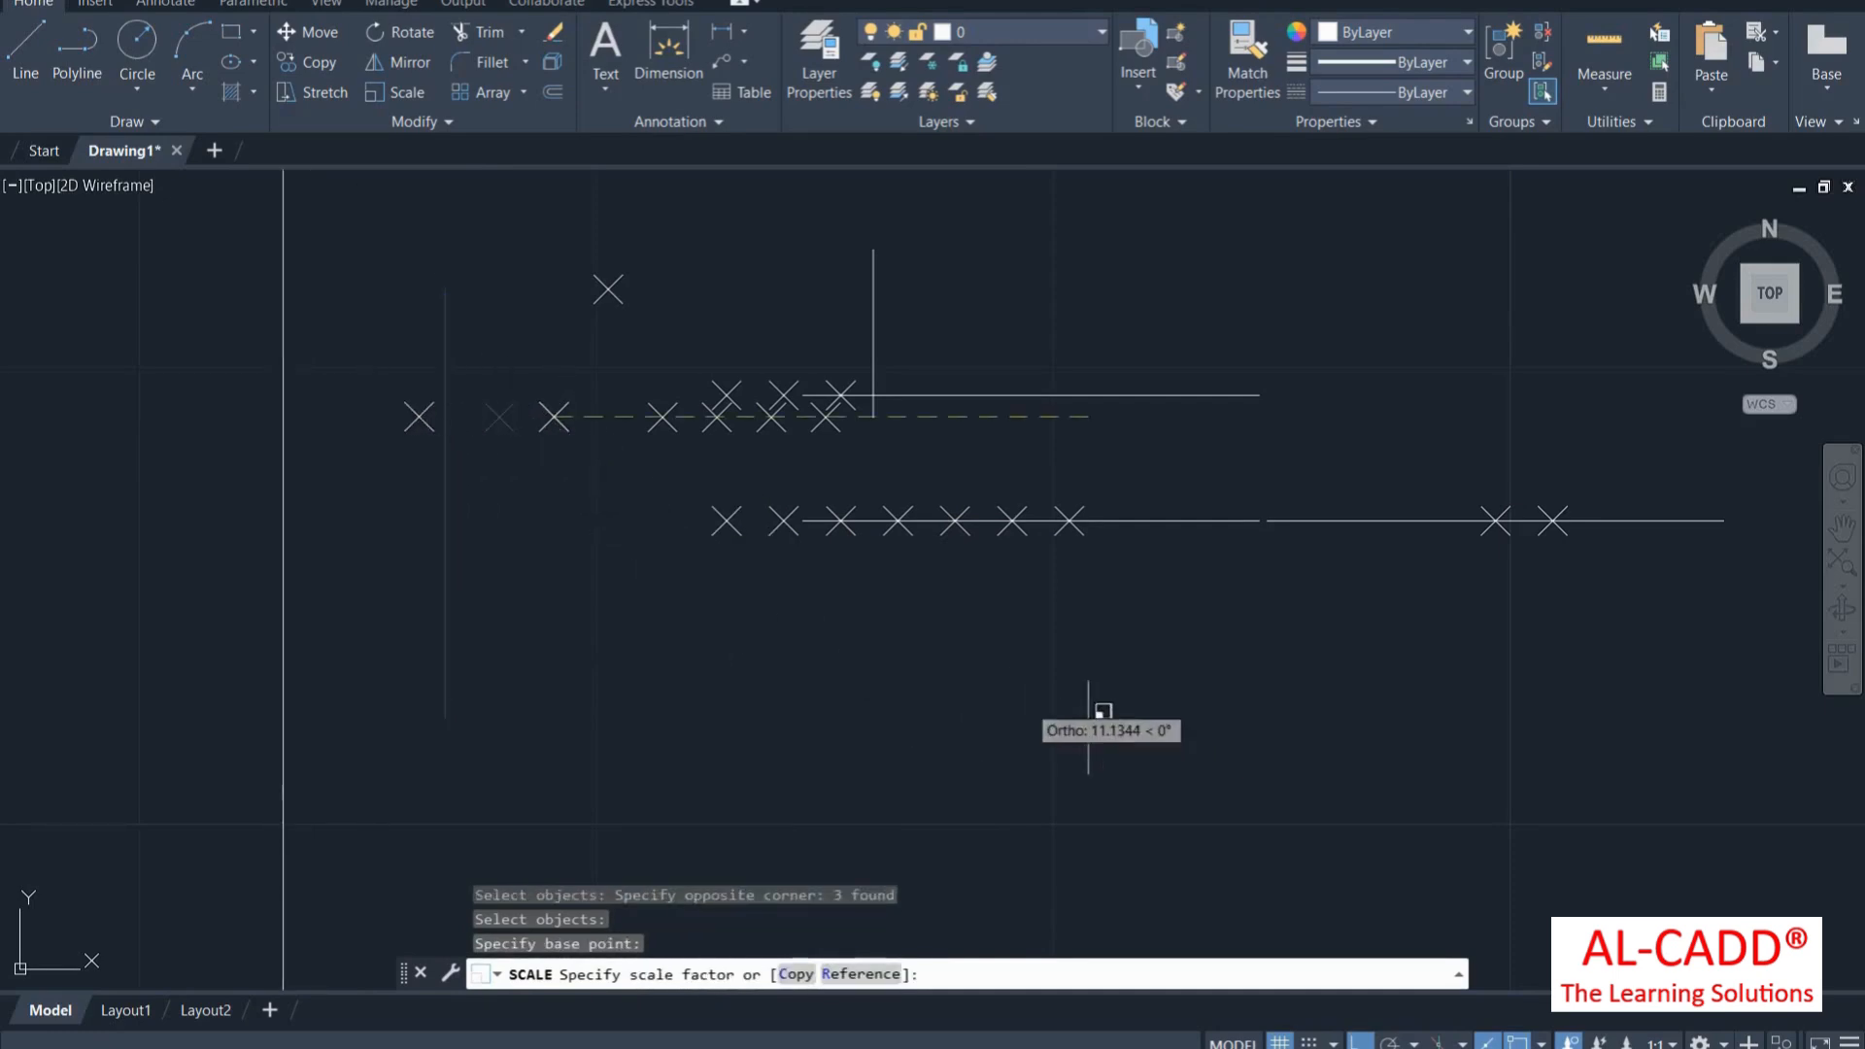
pyautogui.click(500, 429)
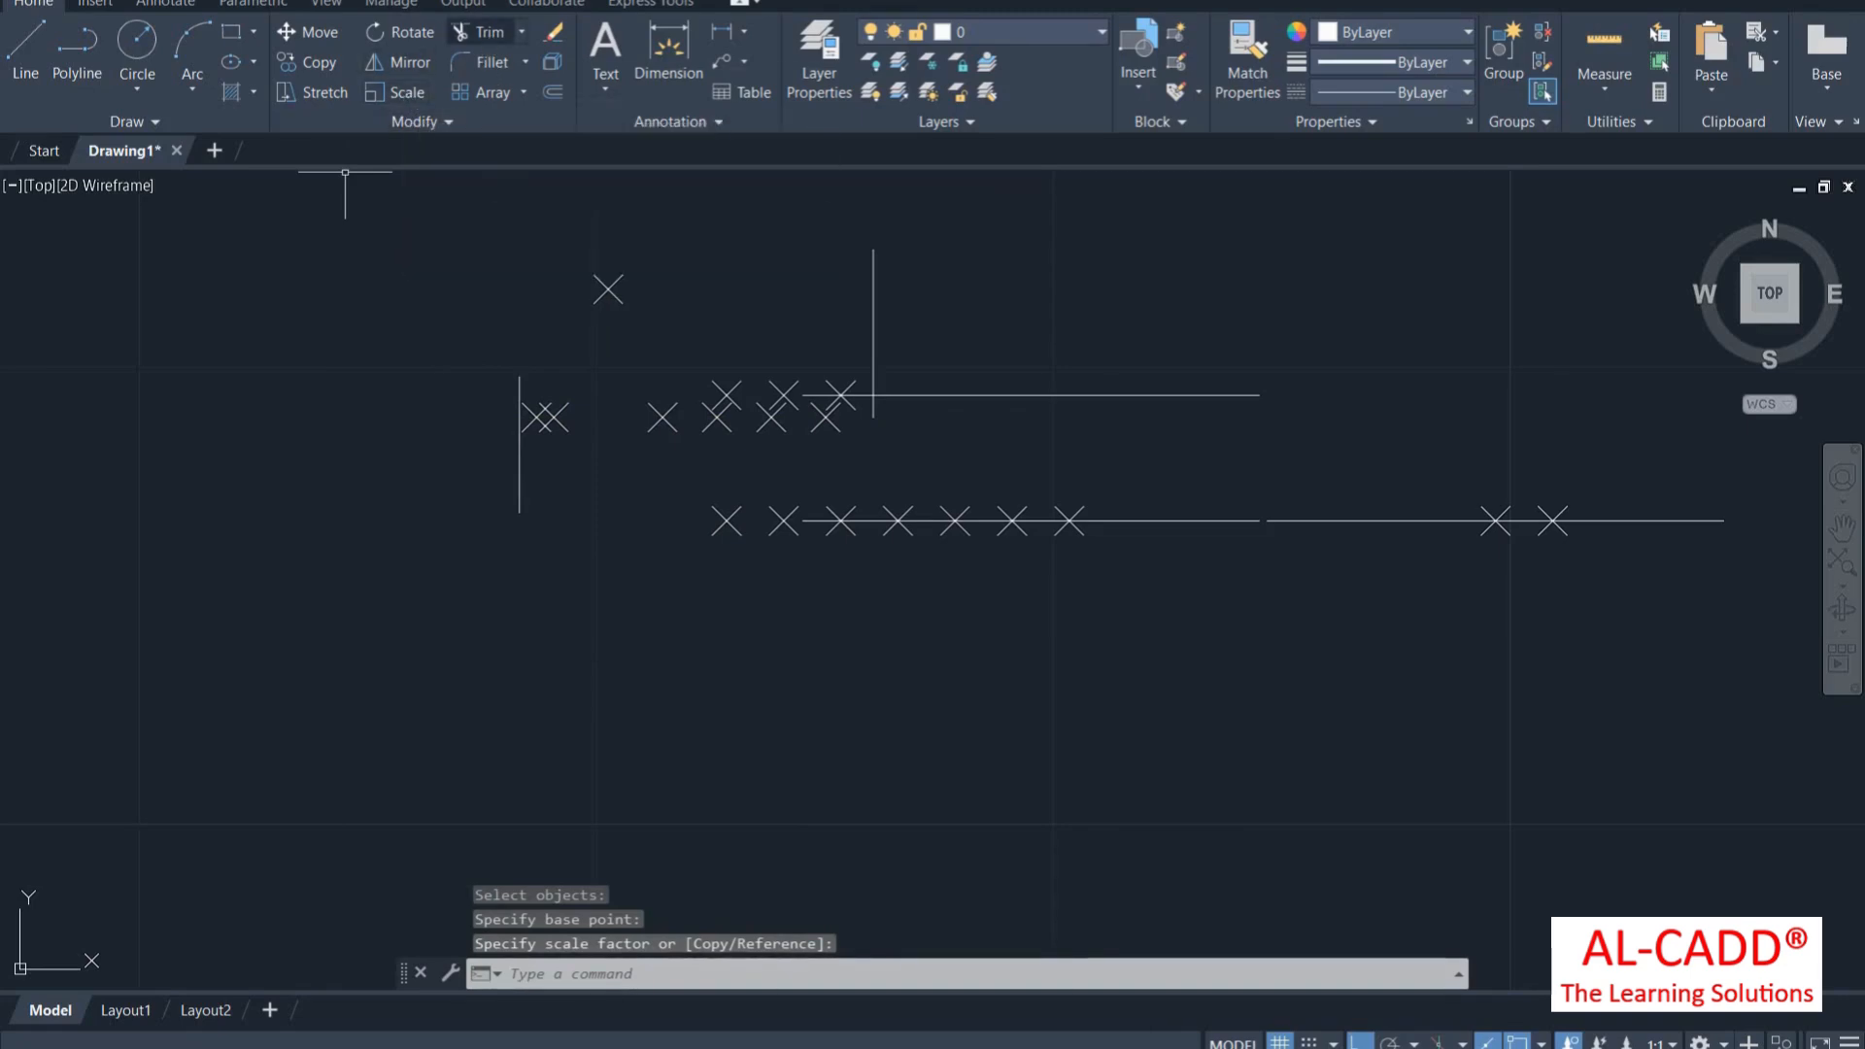
# Trim away the shifted lower line and the parts of the mirrored line and short vertical line beyond their crossing
pyautogui.write('tr')
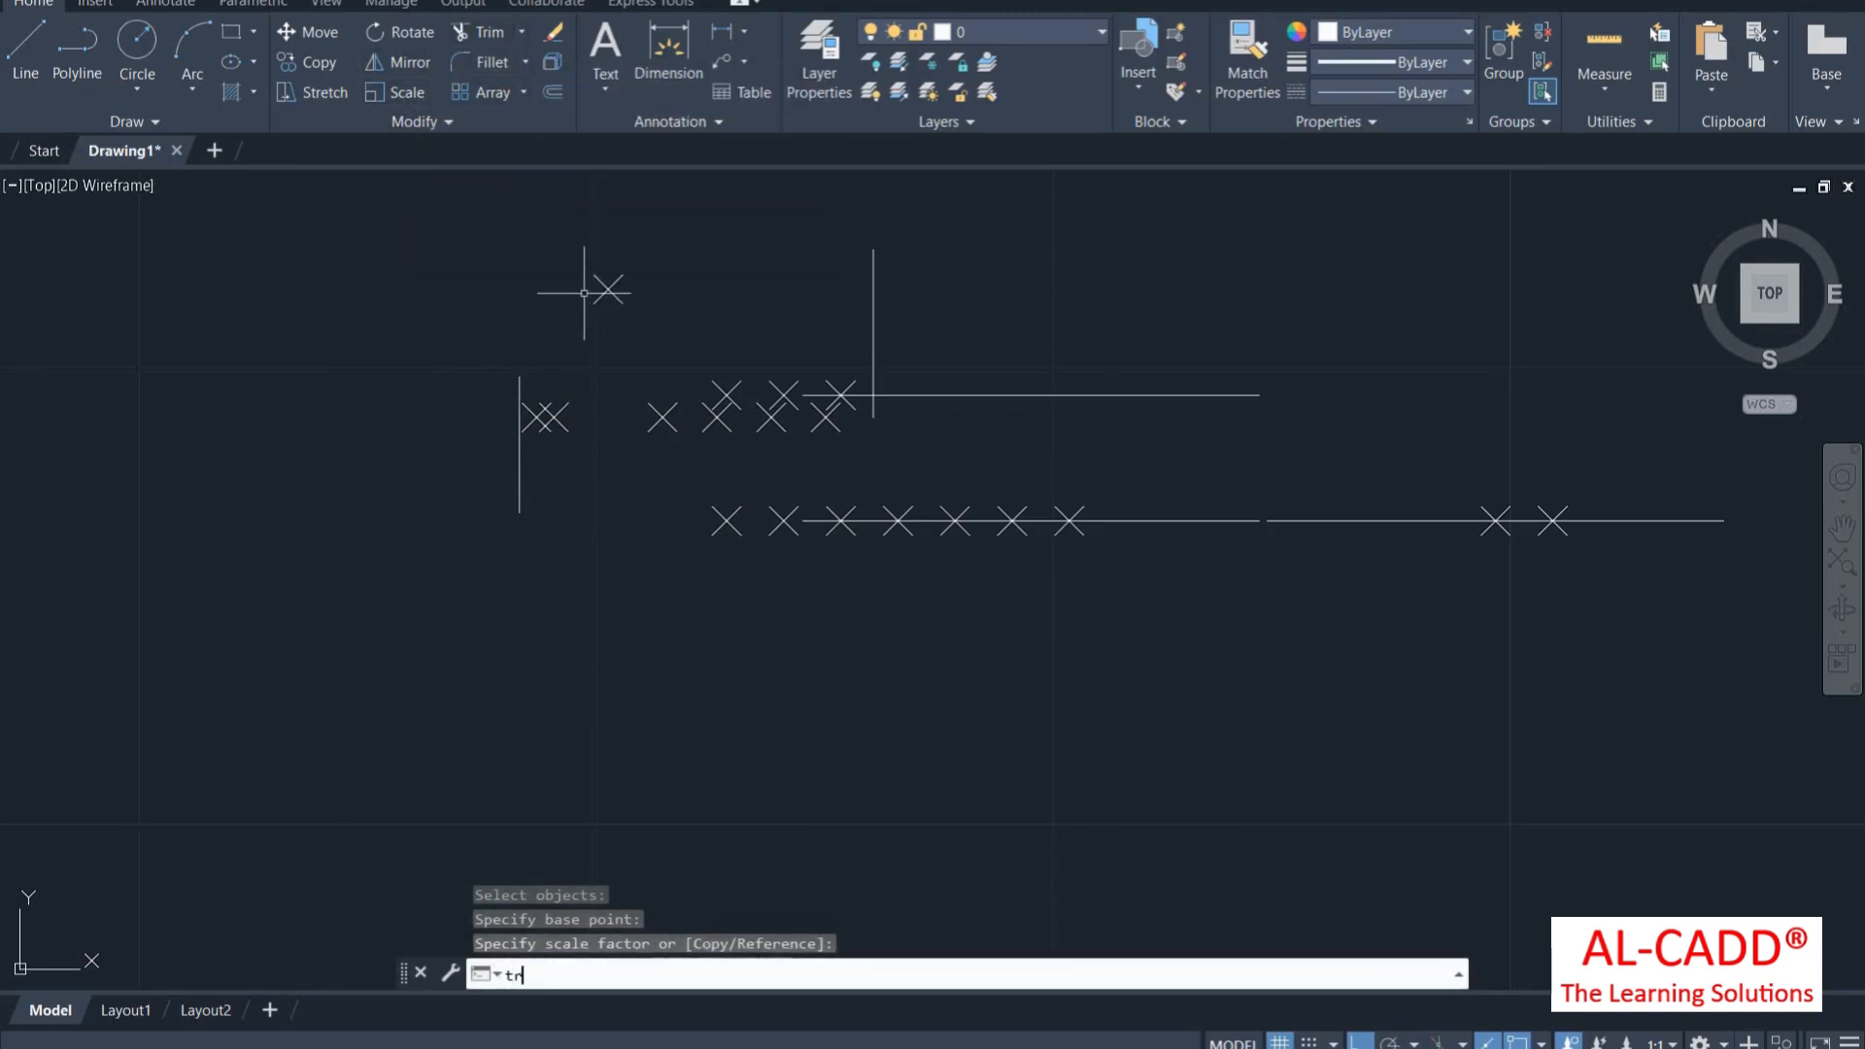
pyautogui.press('Return')
pyautogui.moveTo(1258, 530)
pyautogui.mouseDown()
pyautogui.moveTo(1208, 491)
pyautogui.moveTo(1188, 431)
pyautogui.mouseUp()
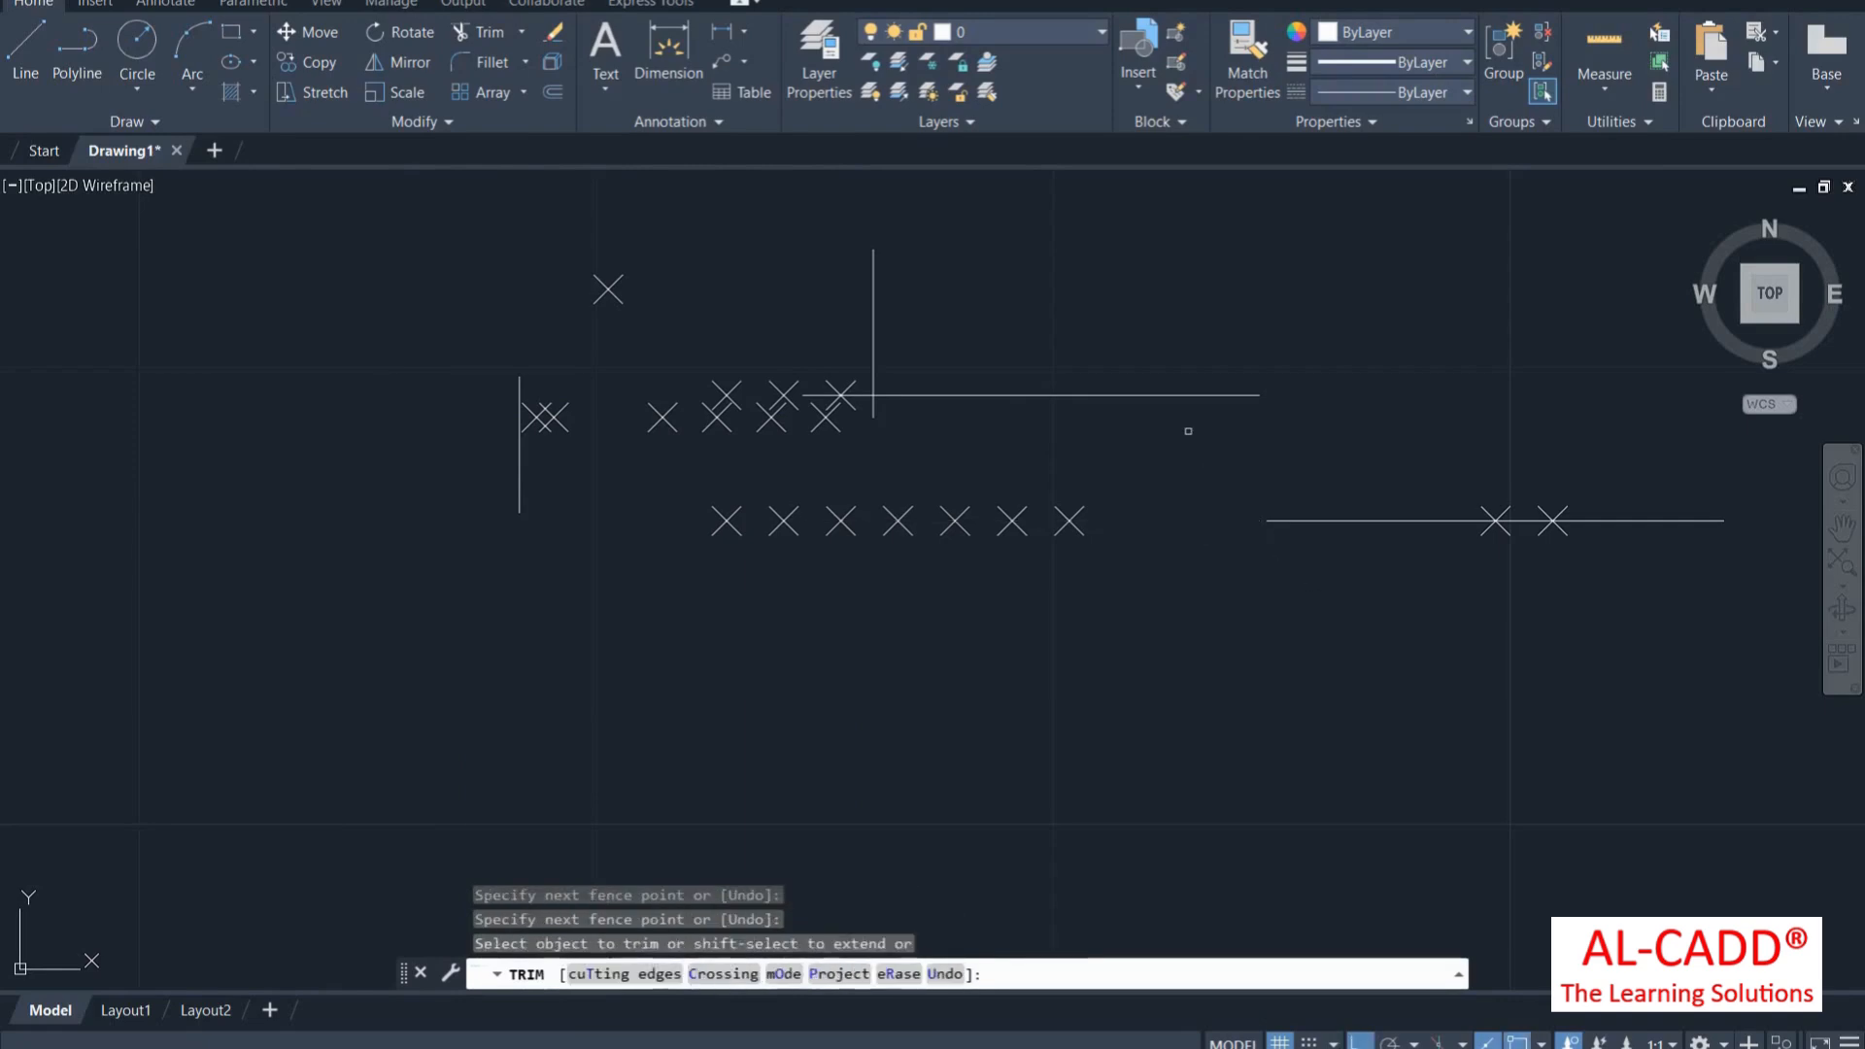
pyautogui.moveTo(1088, 306); pyautogui.dragTo(832, 292)
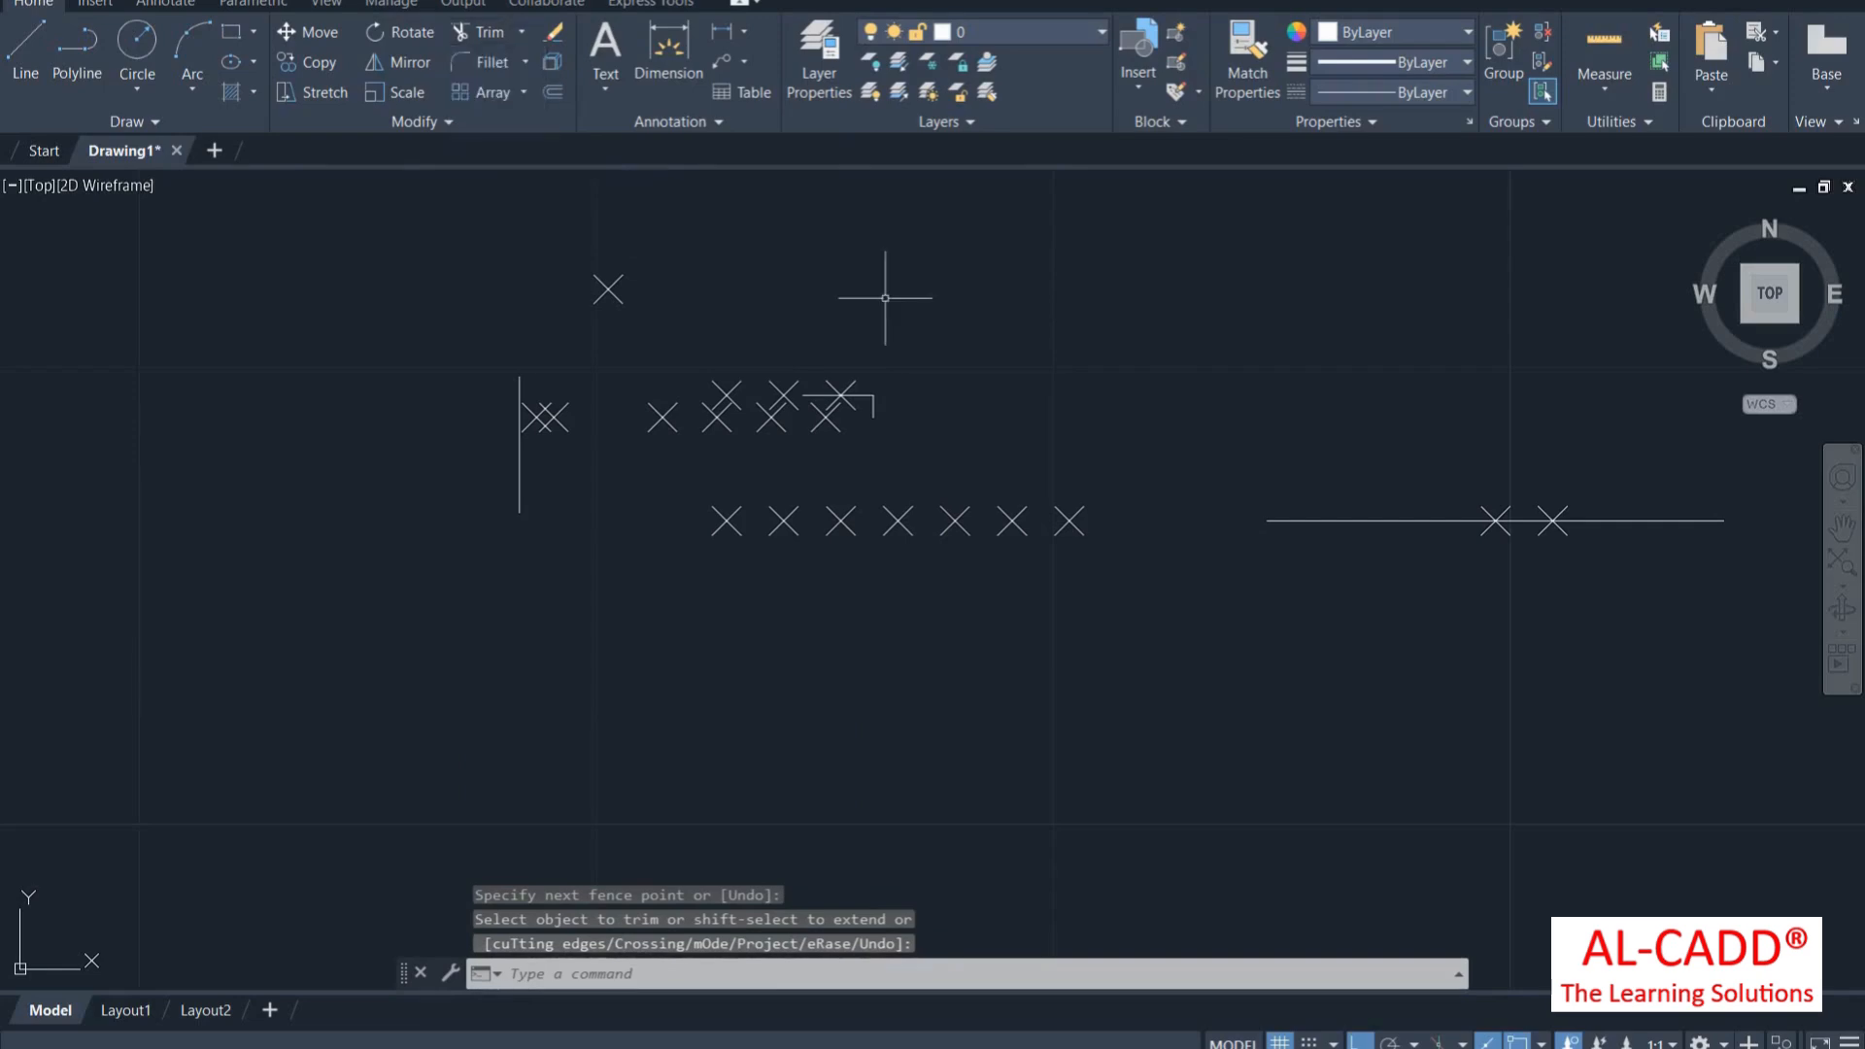
# Try to extend the copied line on the right and the short trimmed horizontal line
pyautogui.write('ex')
pyautogui.press('Return')
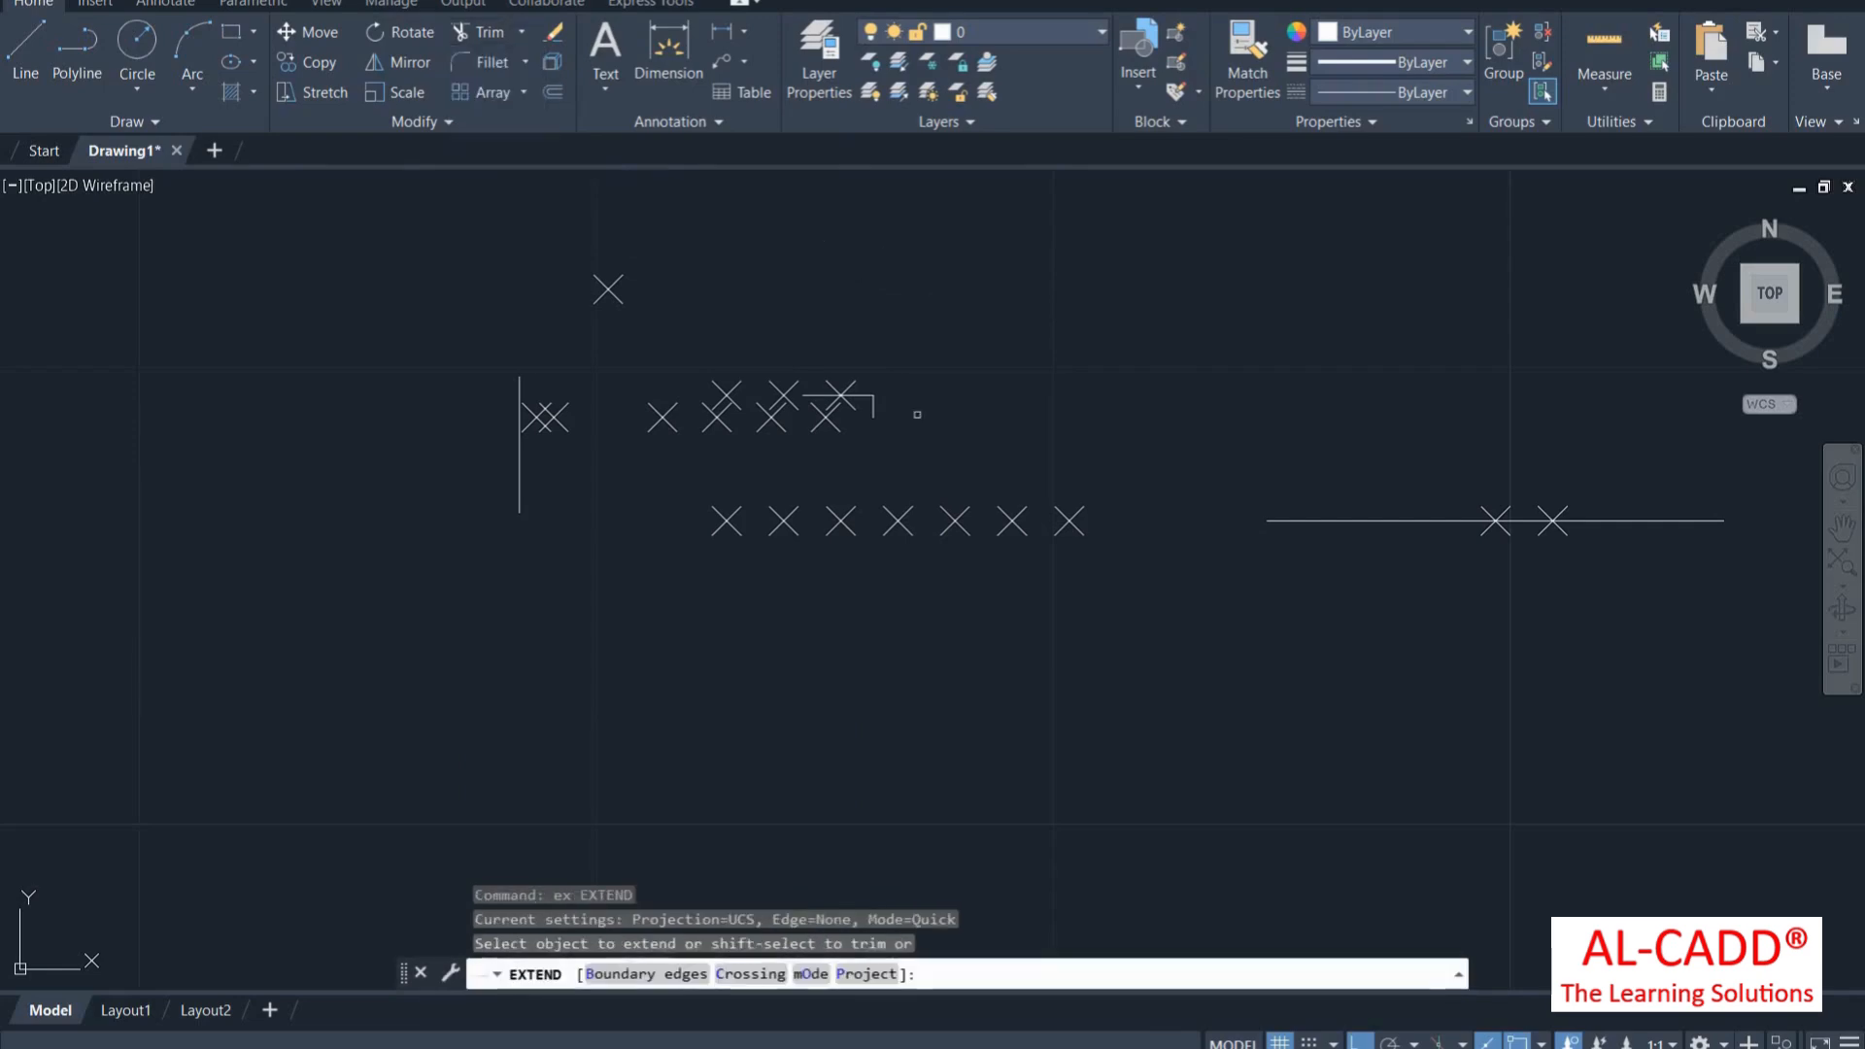
pyautogui.click(1314, 521)
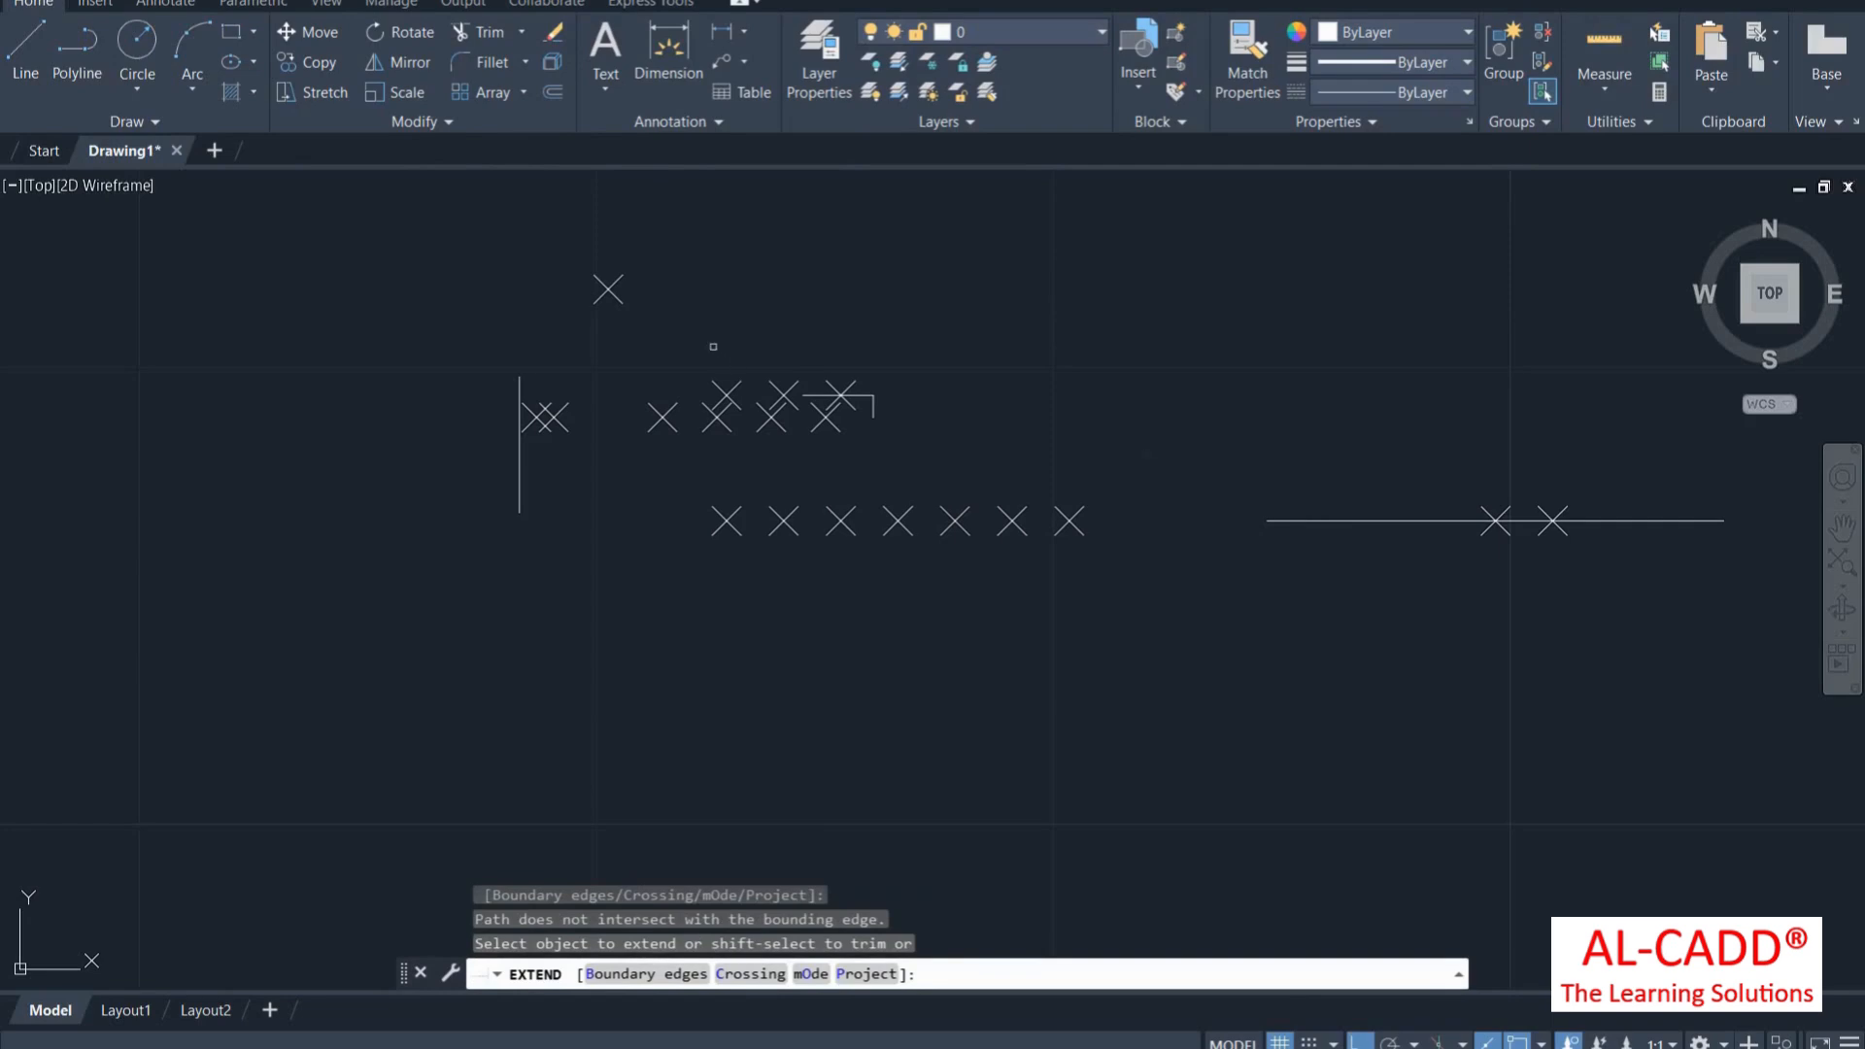
pyautogui.click(842, 395)
pyautogui.scroll(2, 902, 435)
pyautogui.click(653, 334)
pyautogui.scroll(-1, 884, 320)
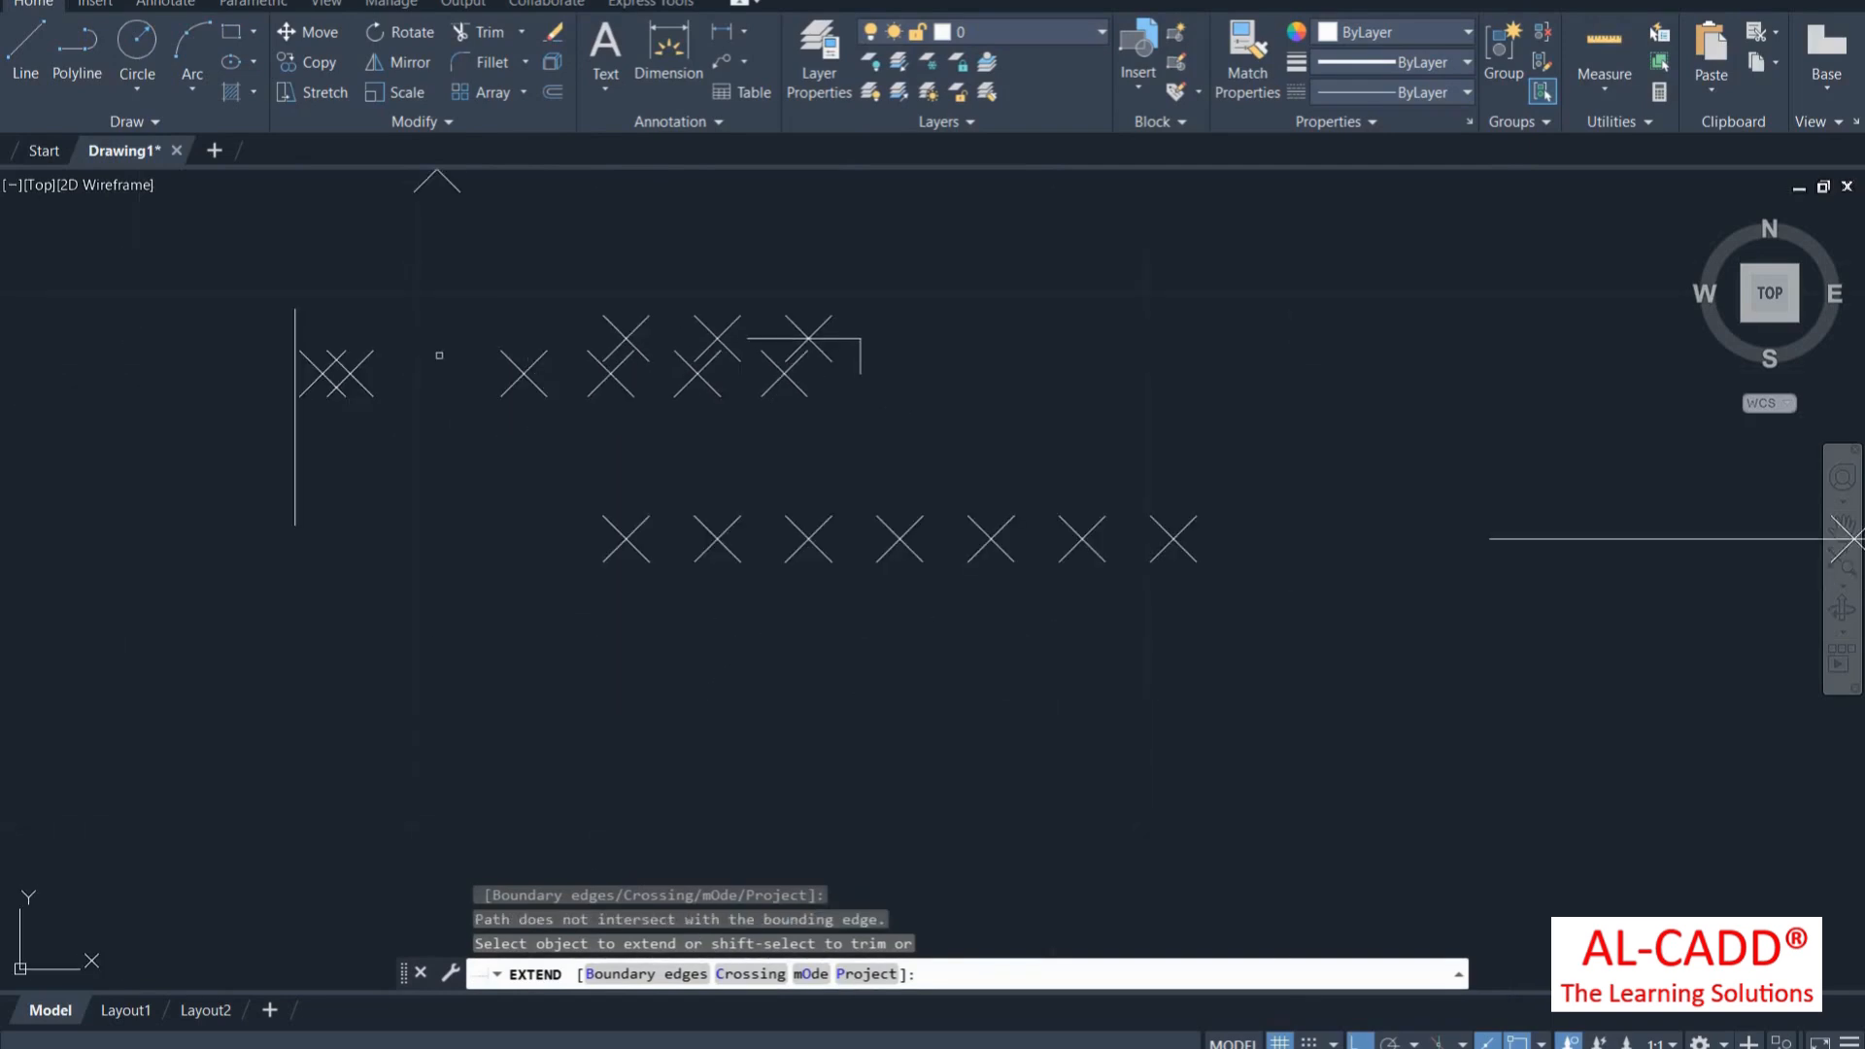
# Draw a horizontal line below the upper point markers, starting a short distance right of the scaled vertical line
pyautogui.click(21, 48)
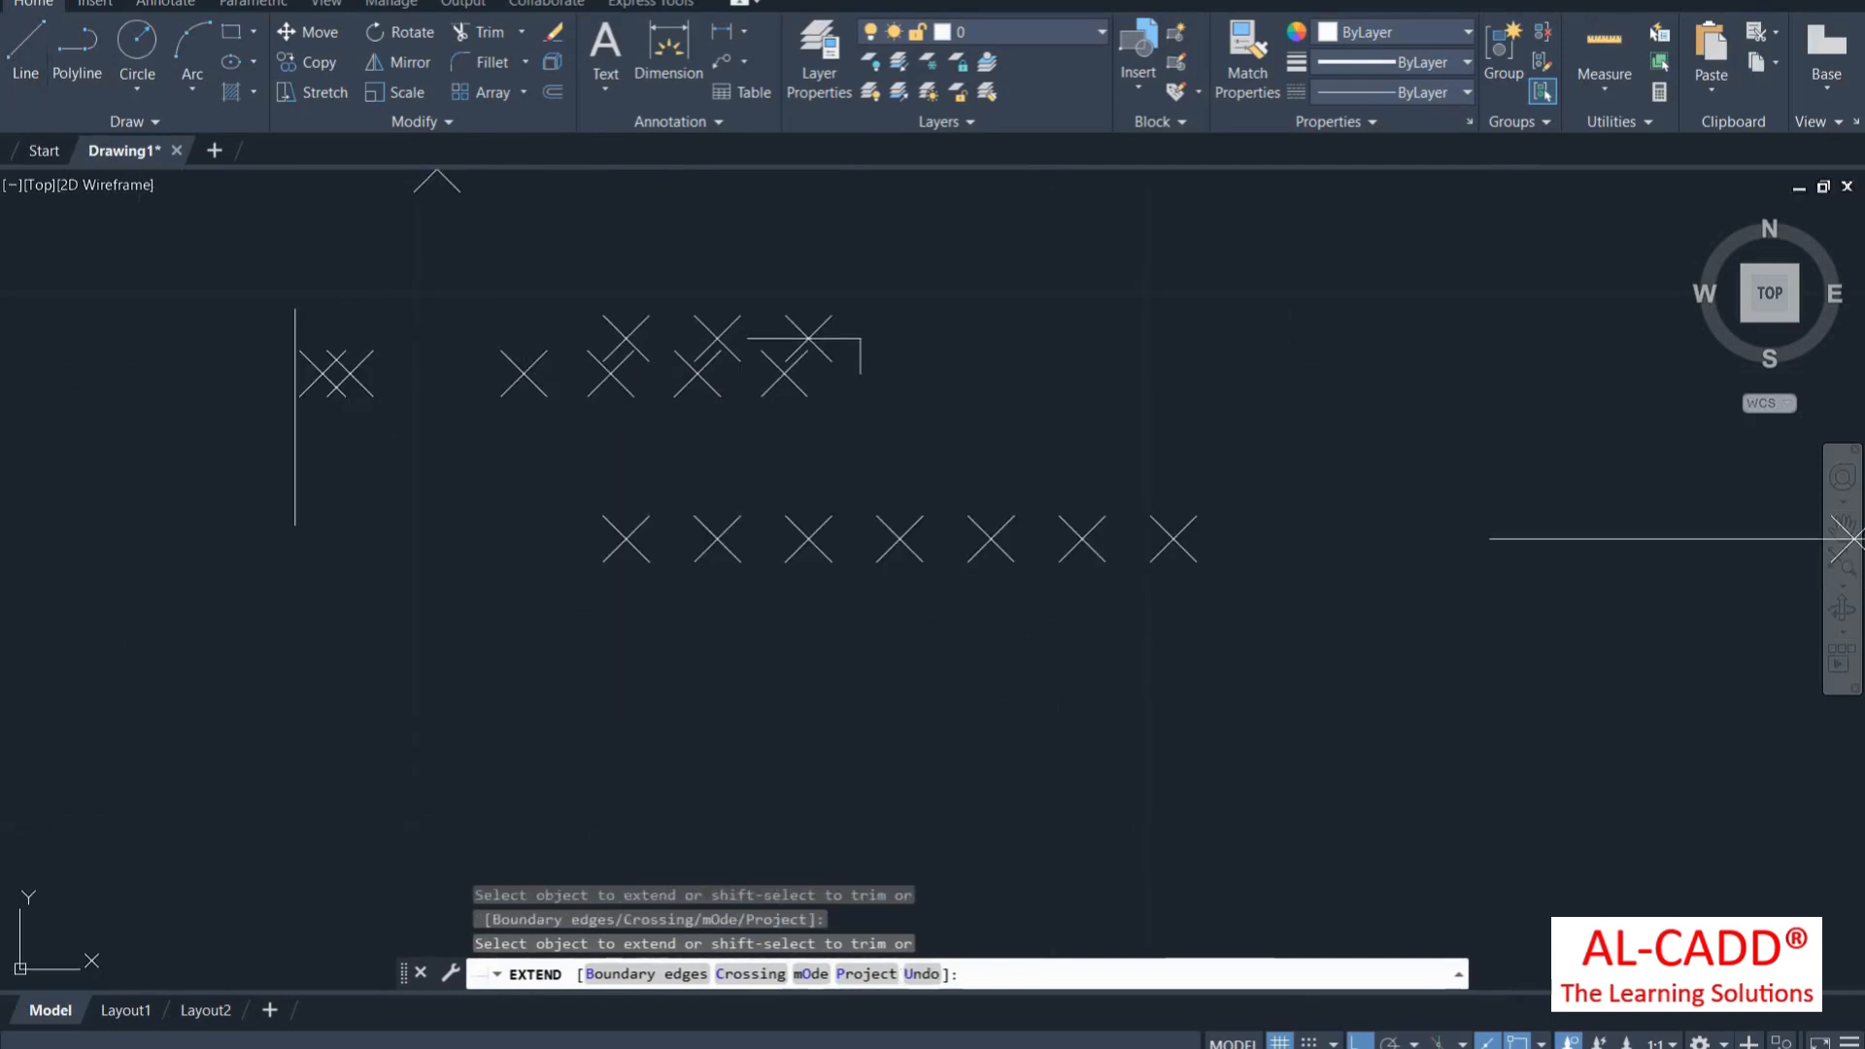
pyautogui.click(383, 449)
pyautogui.click(633, 450)
pyautogui.press('Return')
# Extend the new horizontal line's near end to meet the scaled vertical line
pyautogui.write('ex')
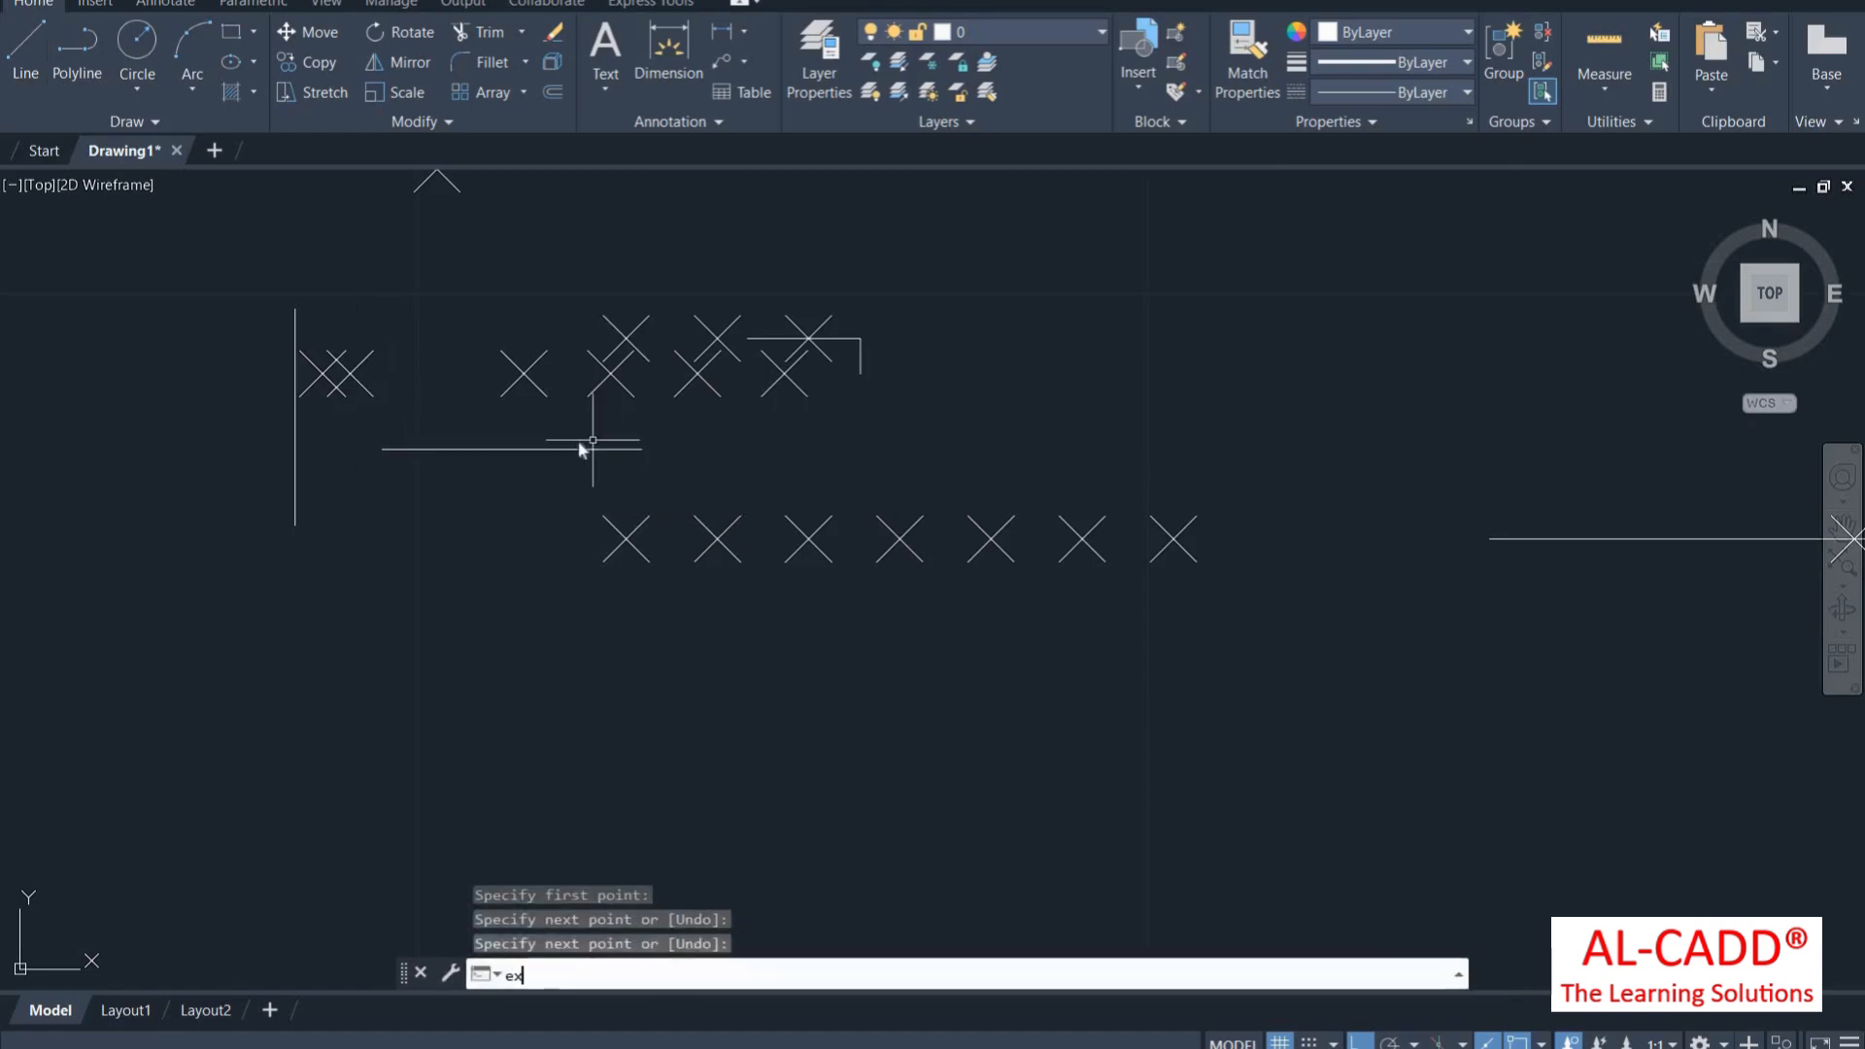
pyautogui.press('Return')
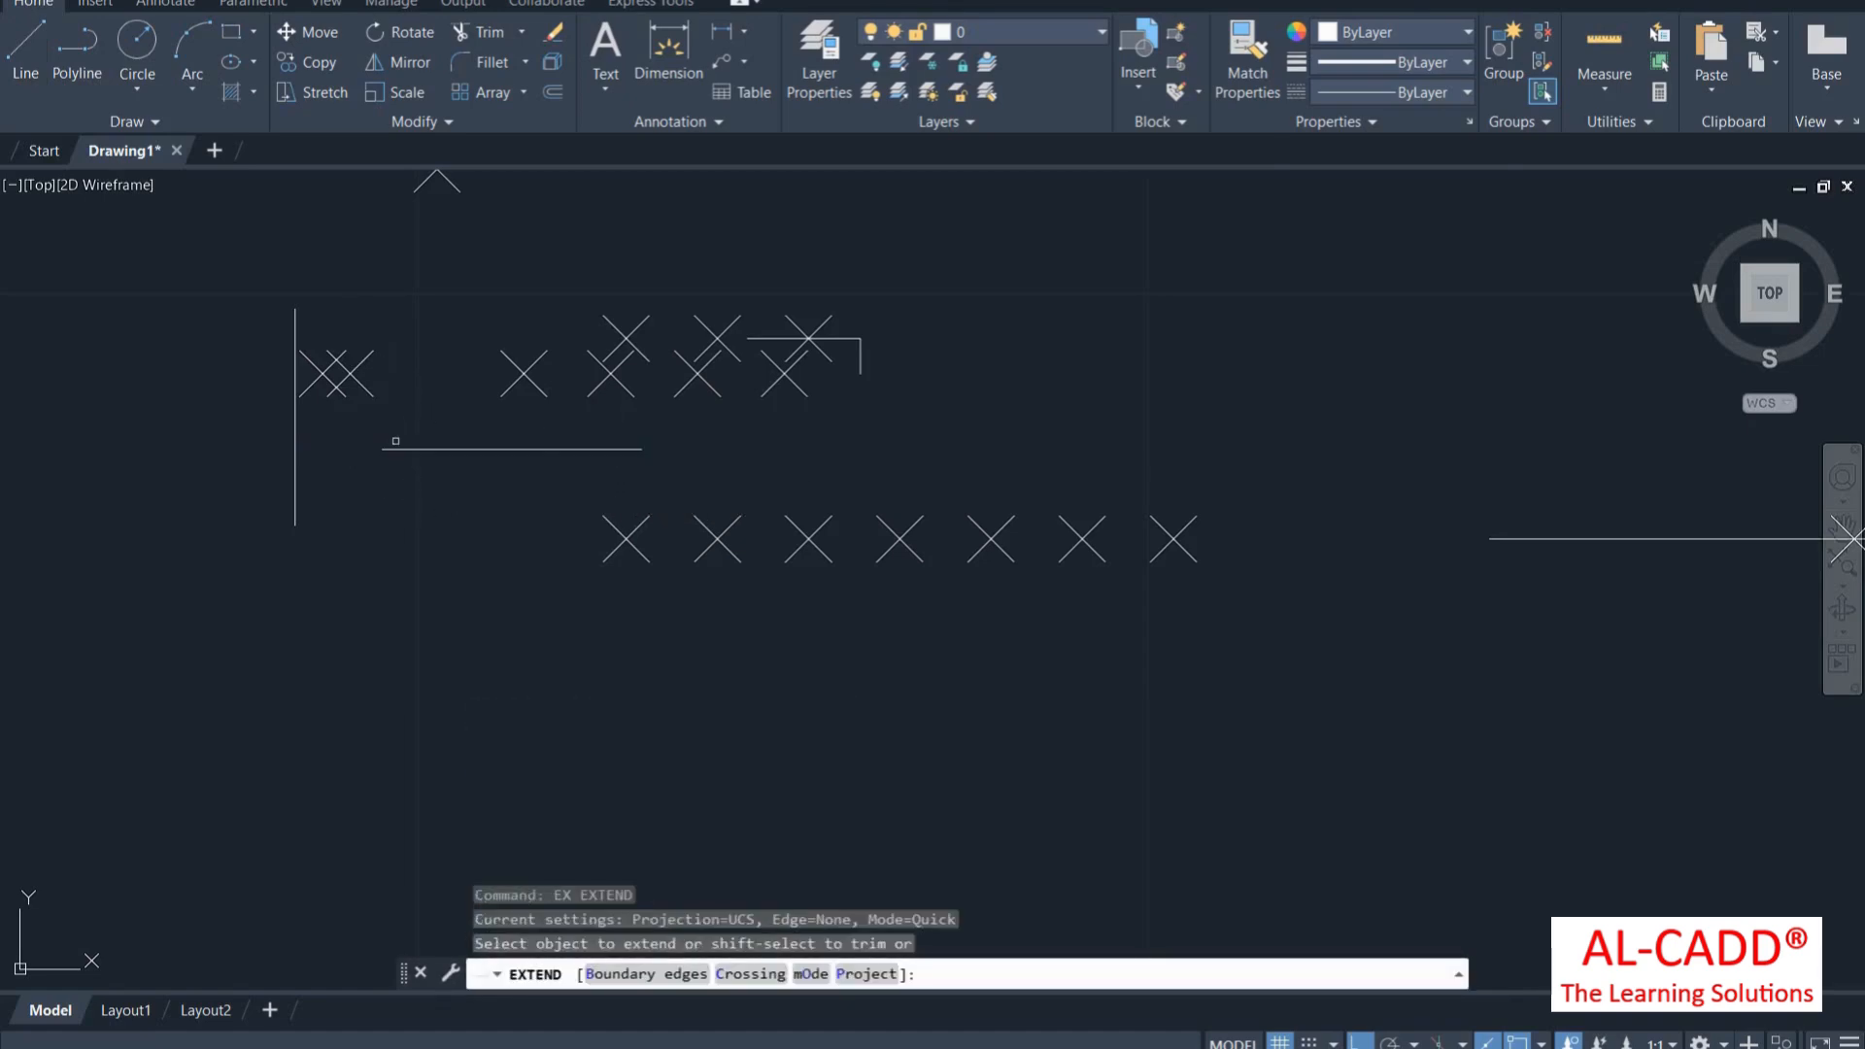
pyautogui.click(393, 445)
pyautogui.click(356, 450)
pyautogui.press('Return')
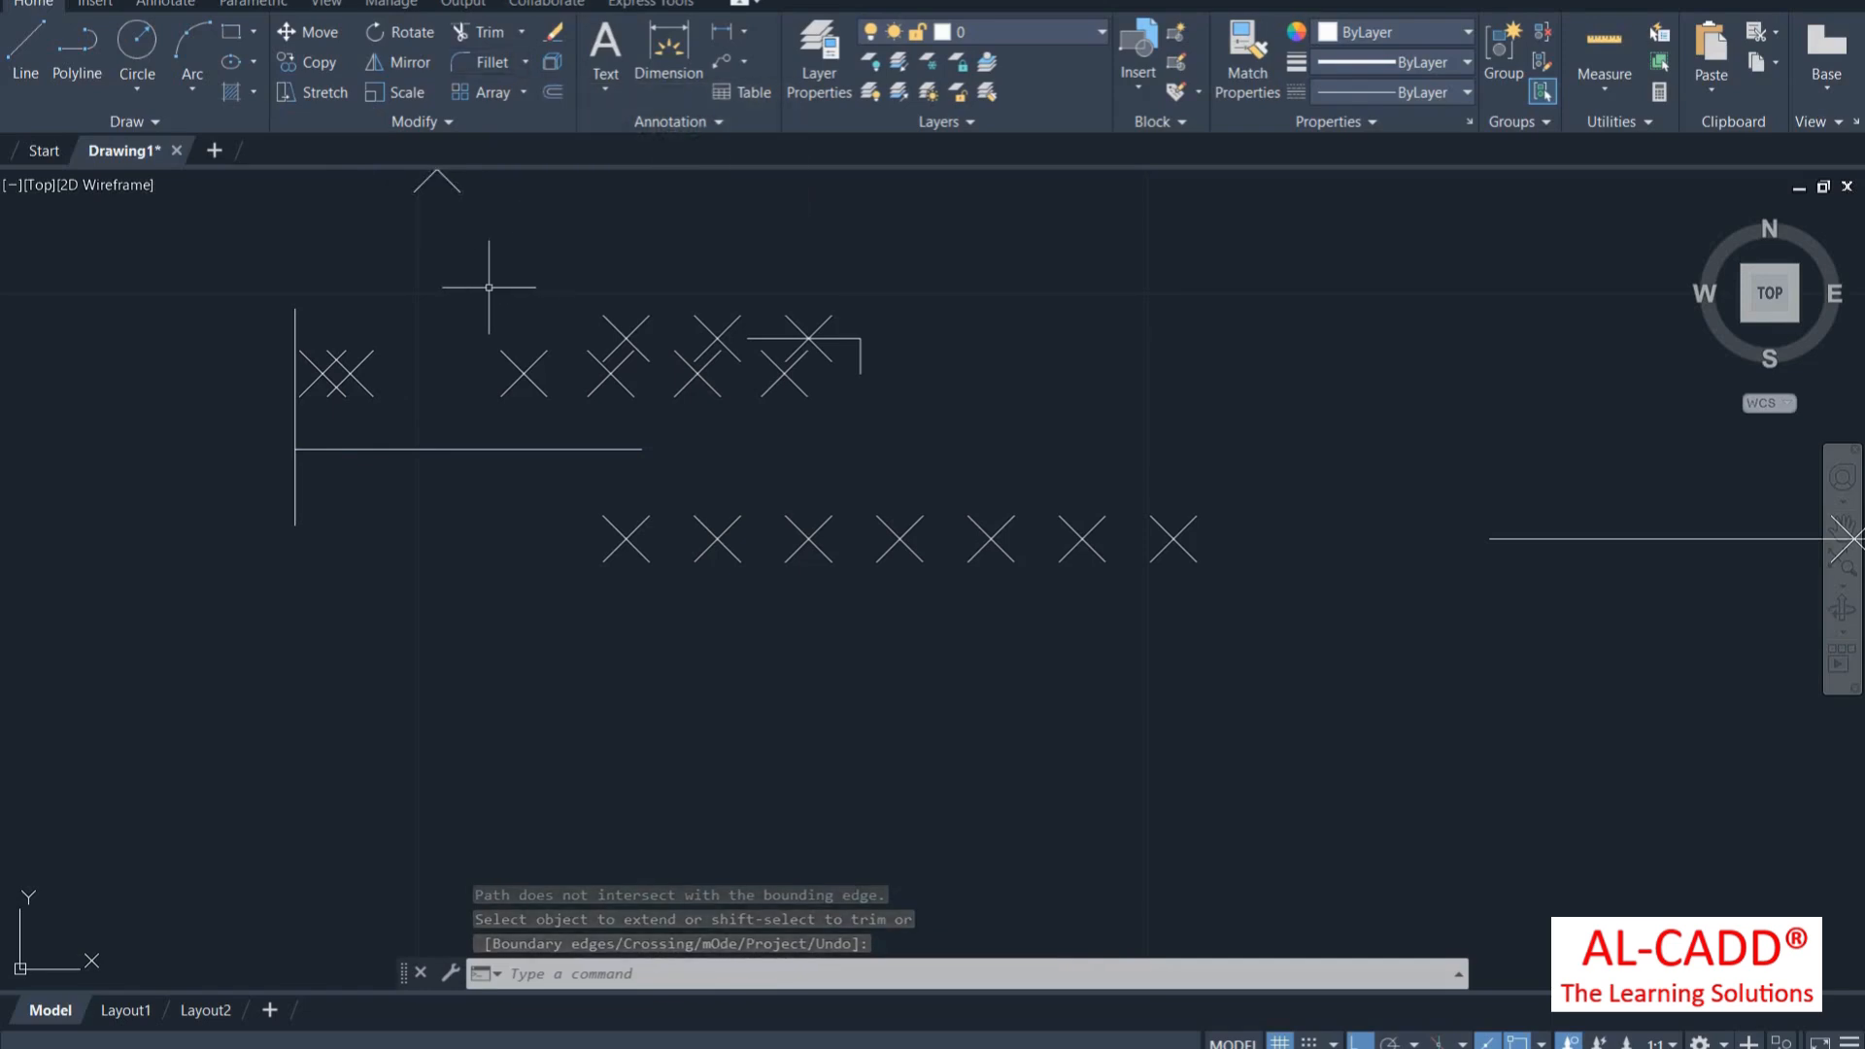
# Try to fillet the scaled vertical line and the extended horizontal line with a radius of 6
pyautogui.write('f')
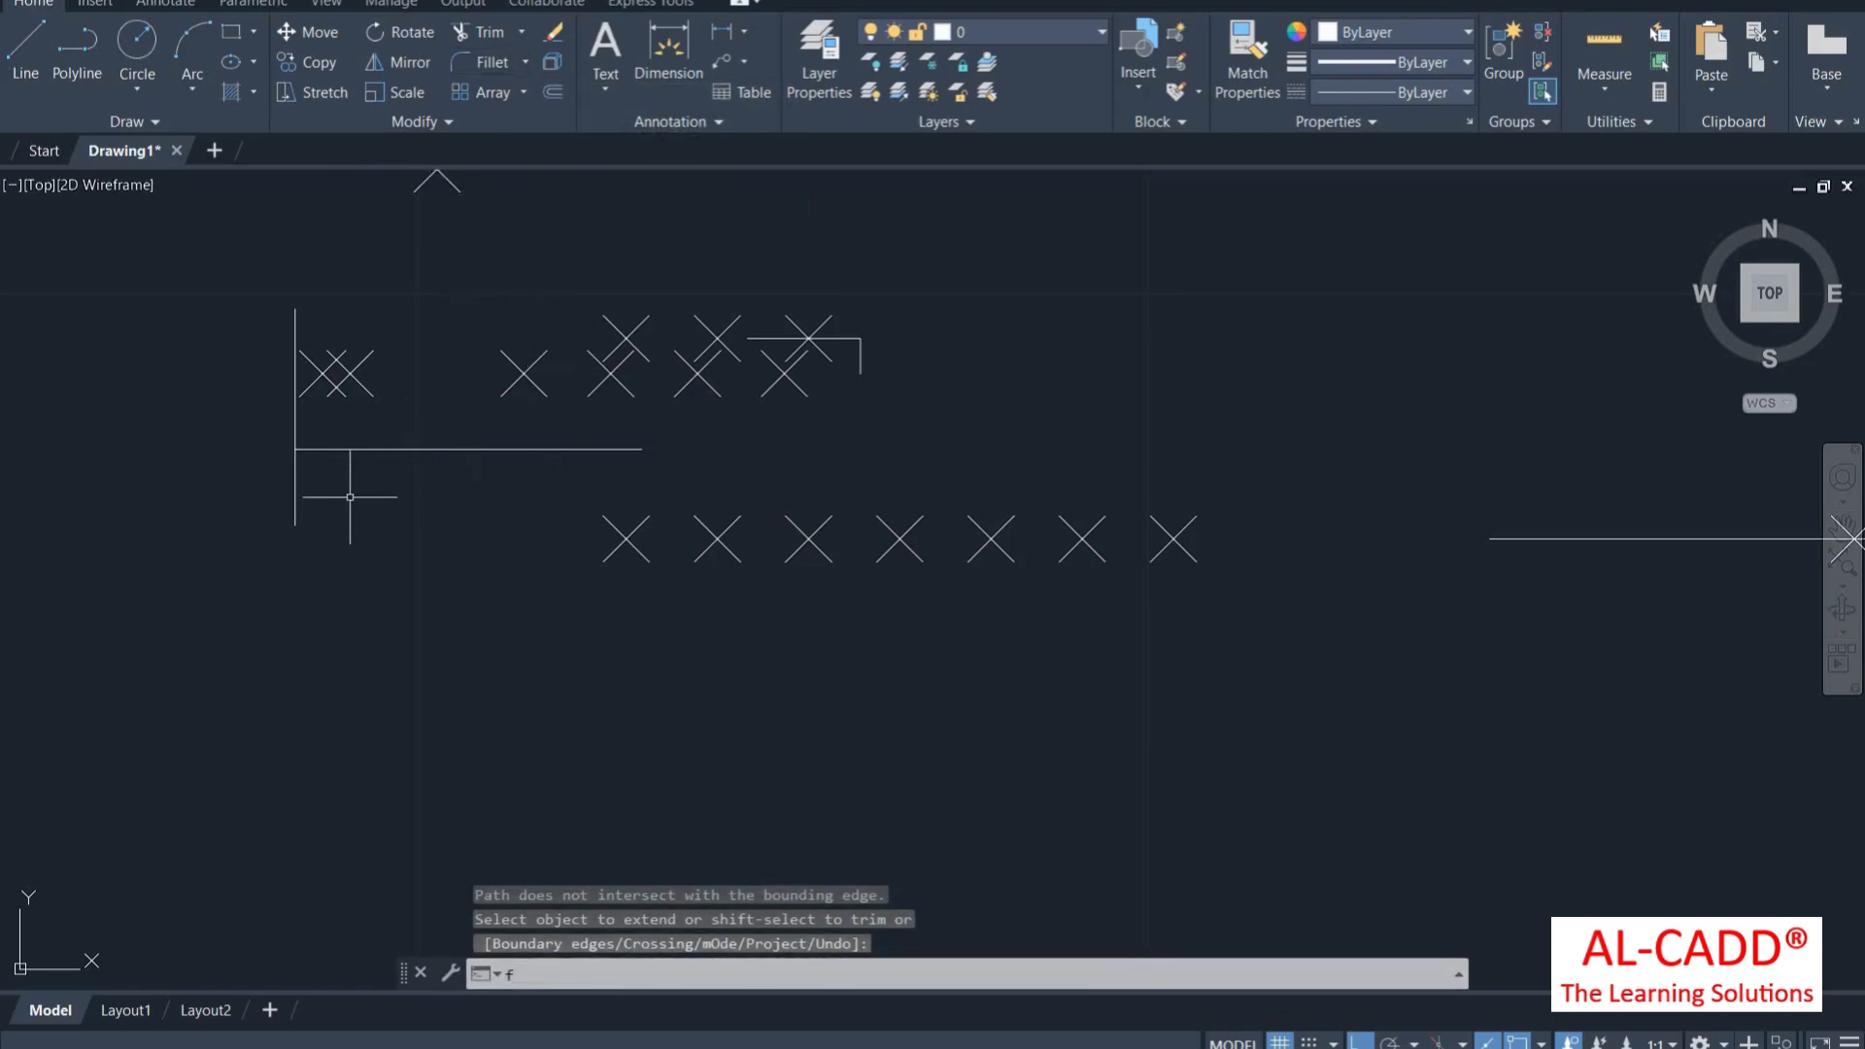
pyautogui.press('Return')
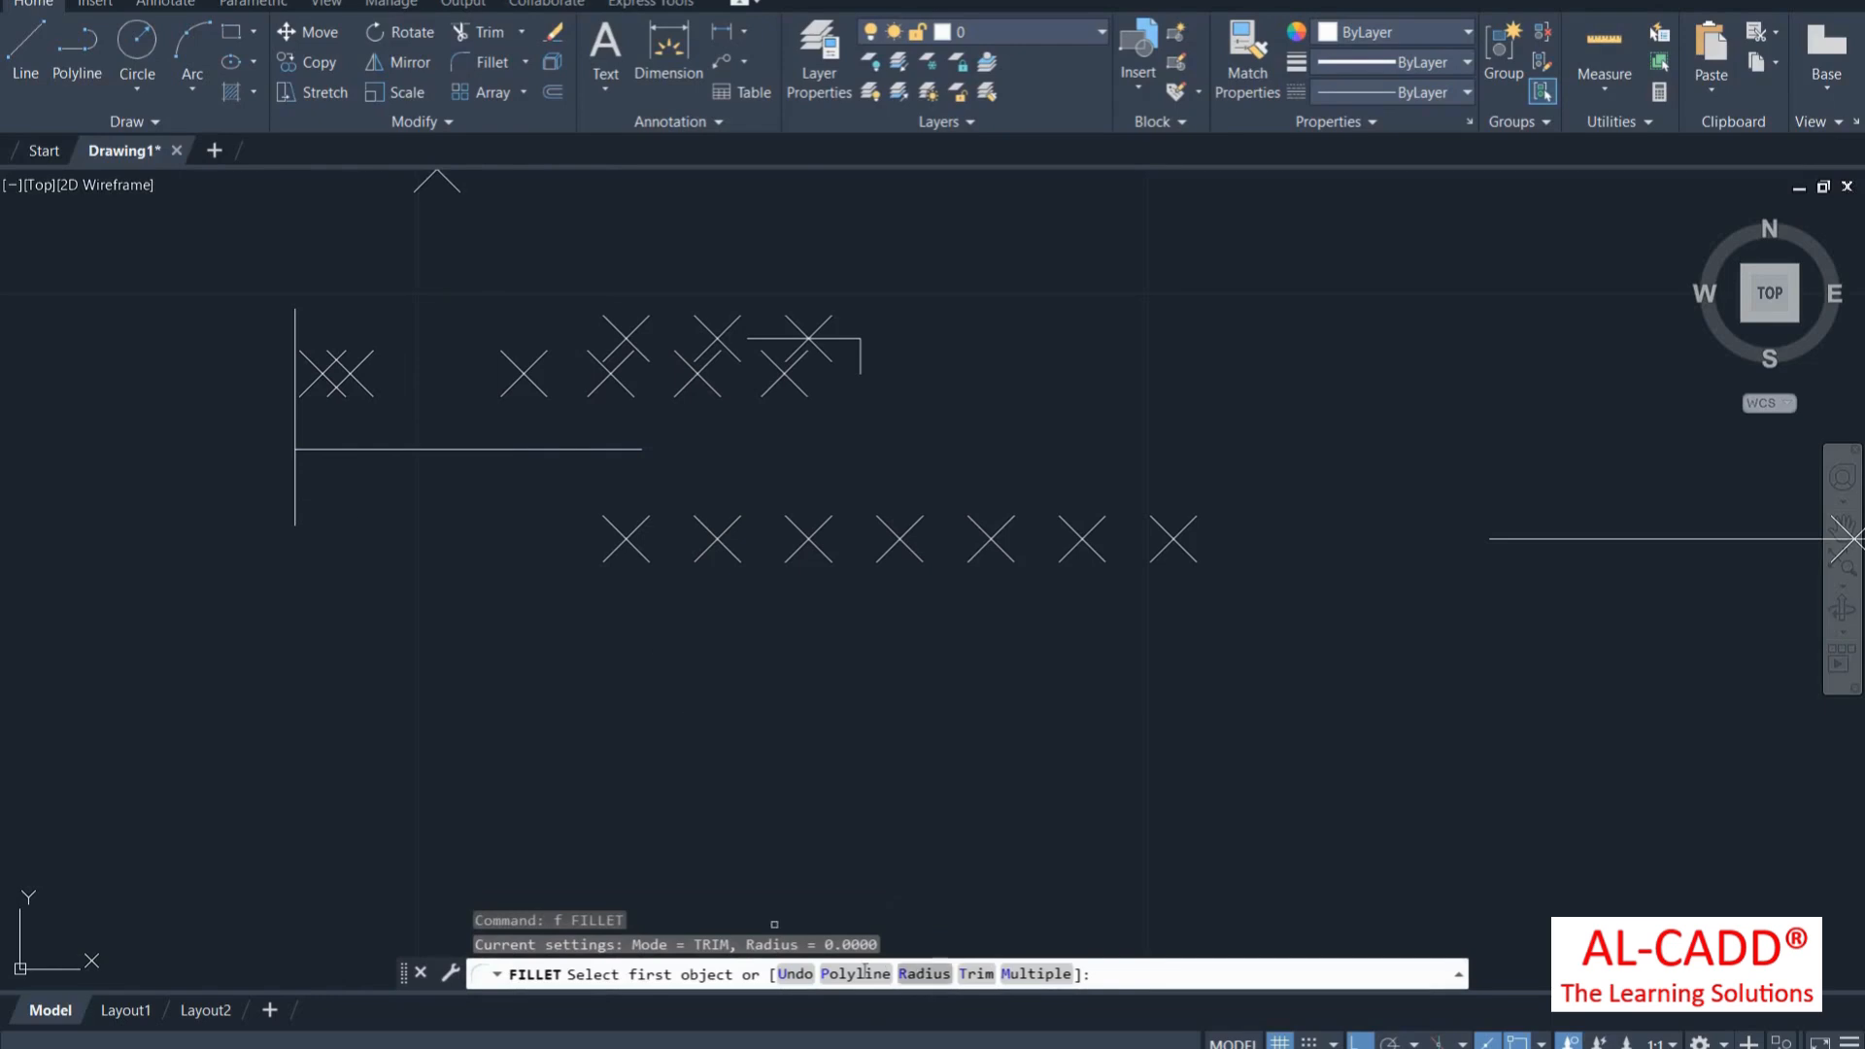
pyautogui.write('R')
pyautogui.press('Return')
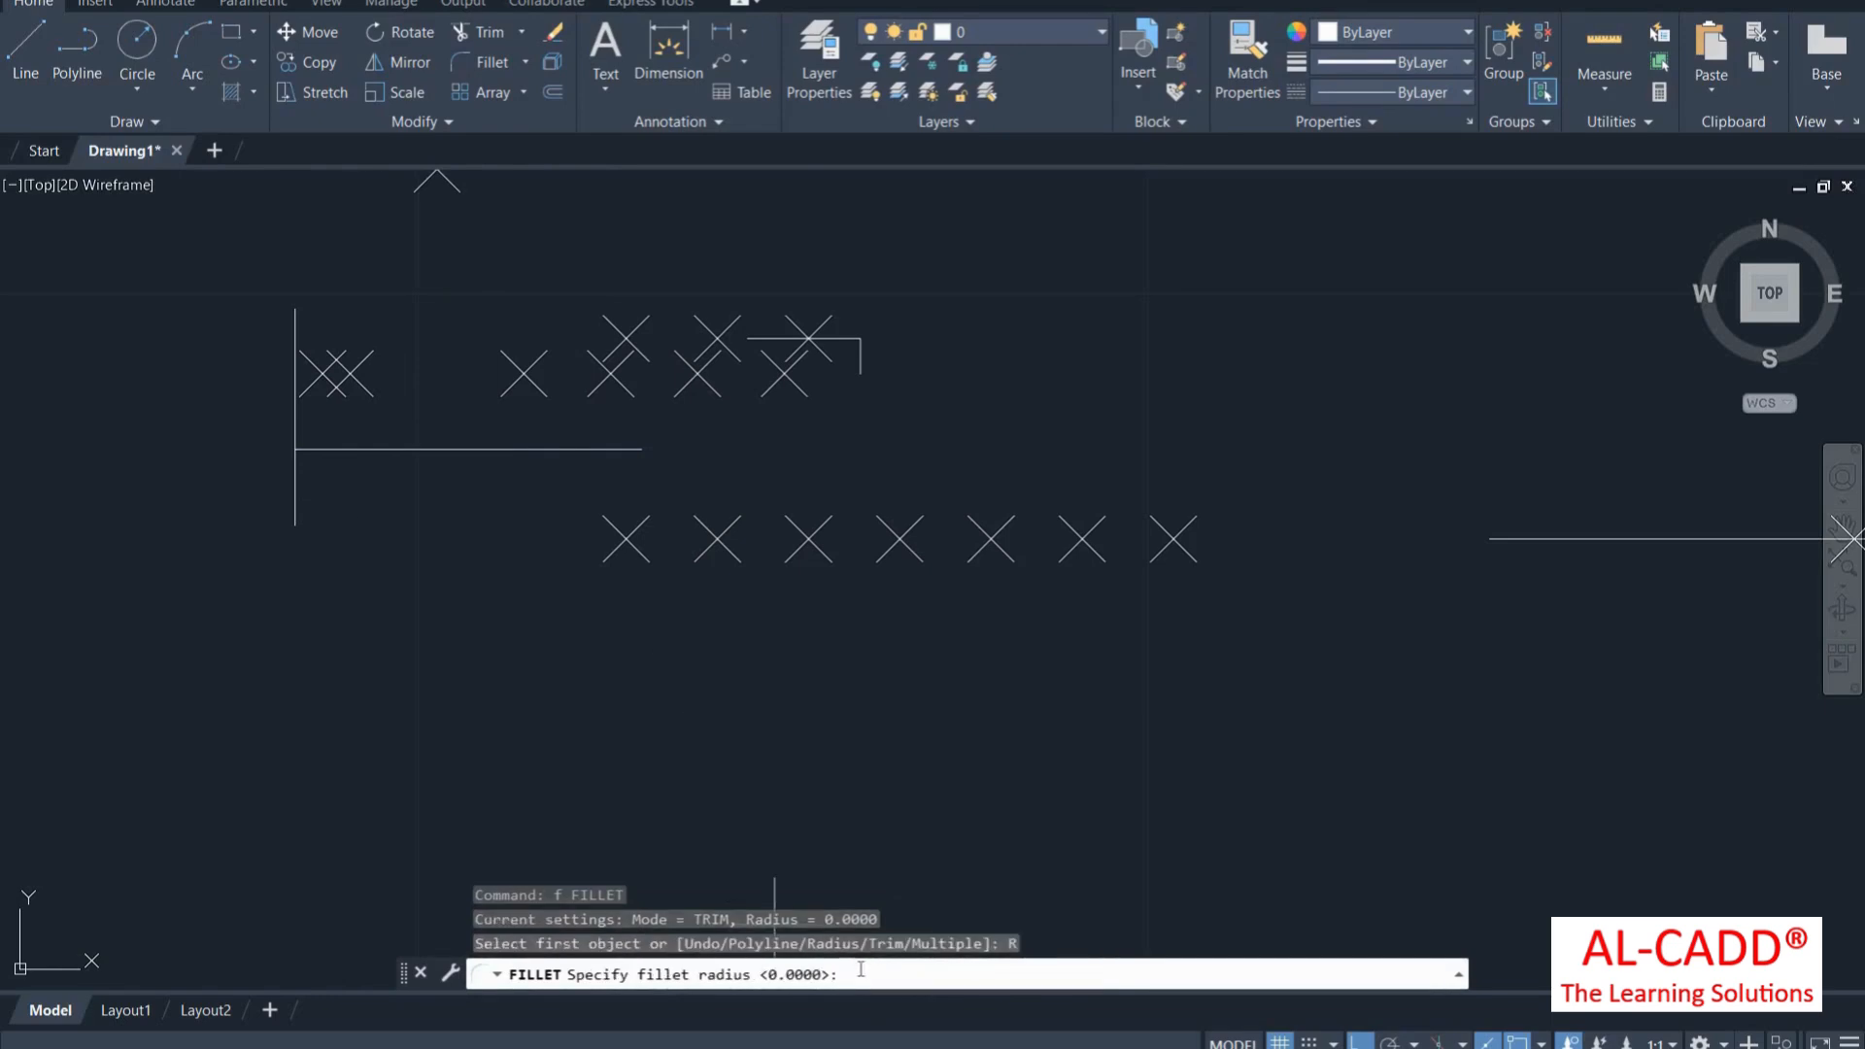
pyautogui.press('Return')
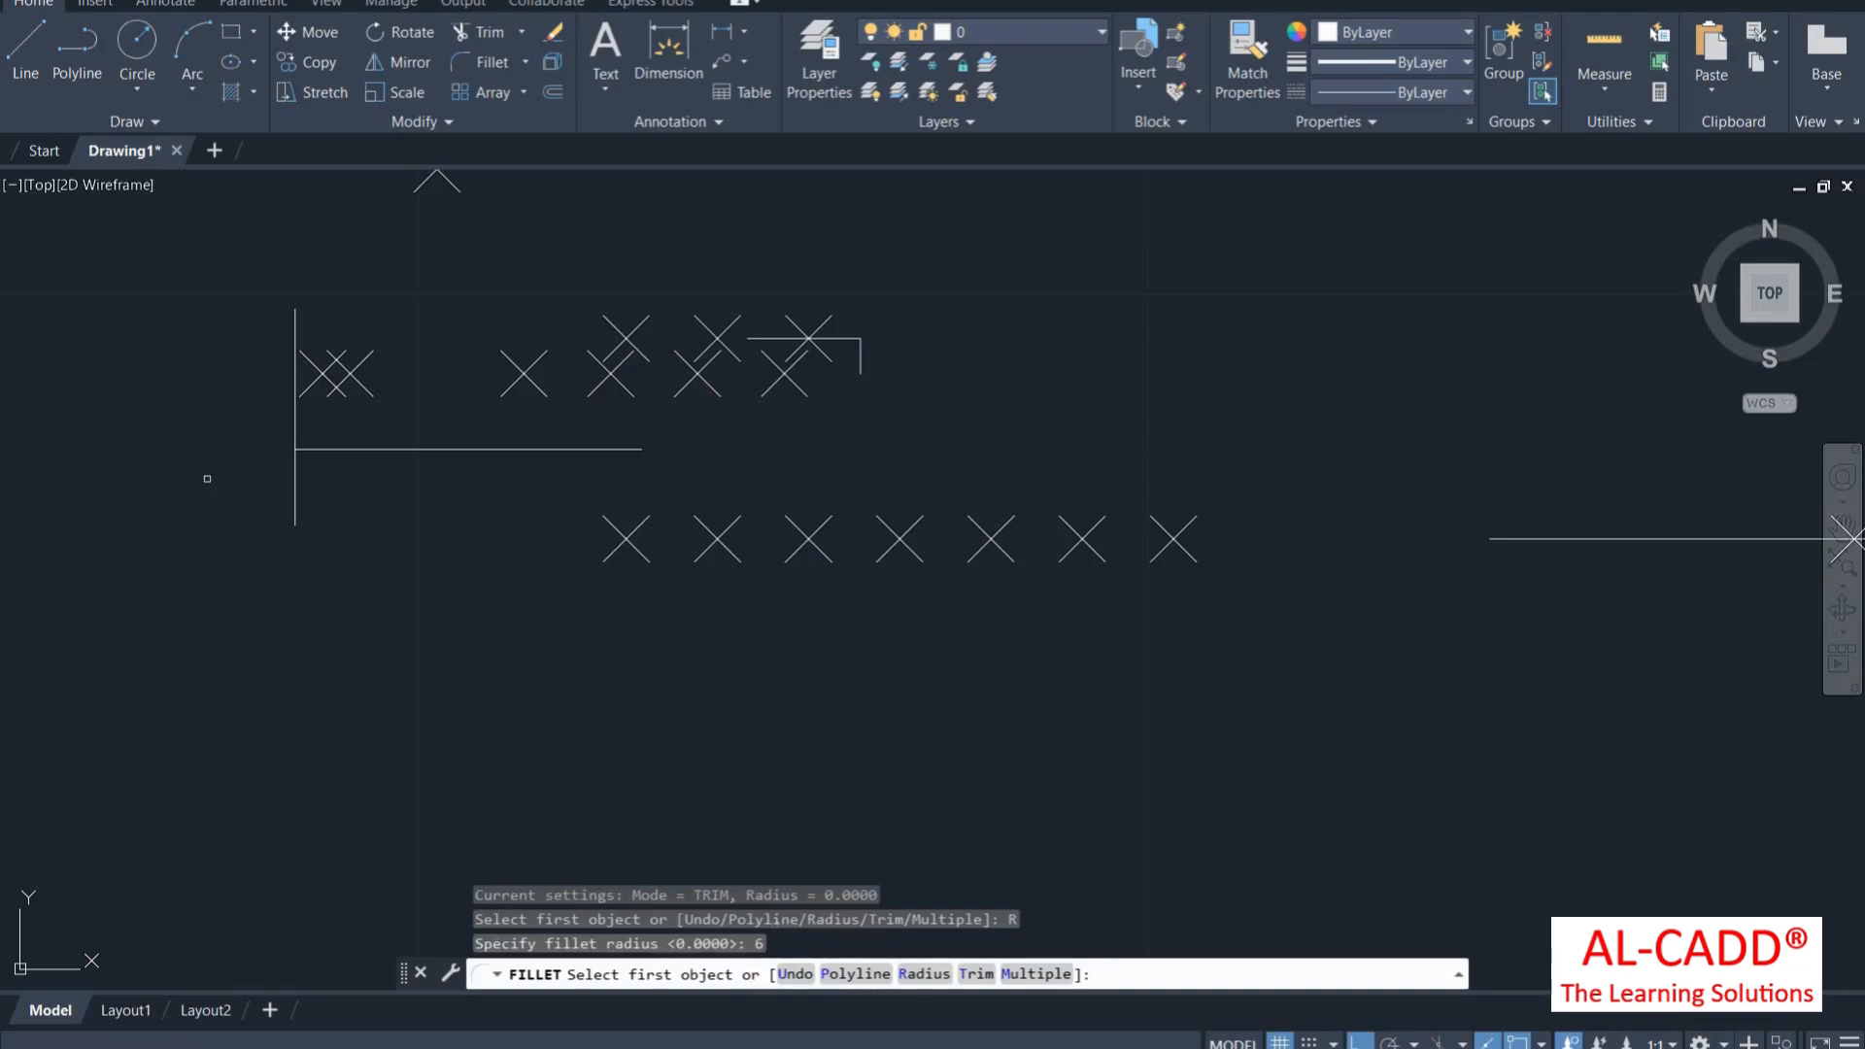
pyautogui.click(295, 409)
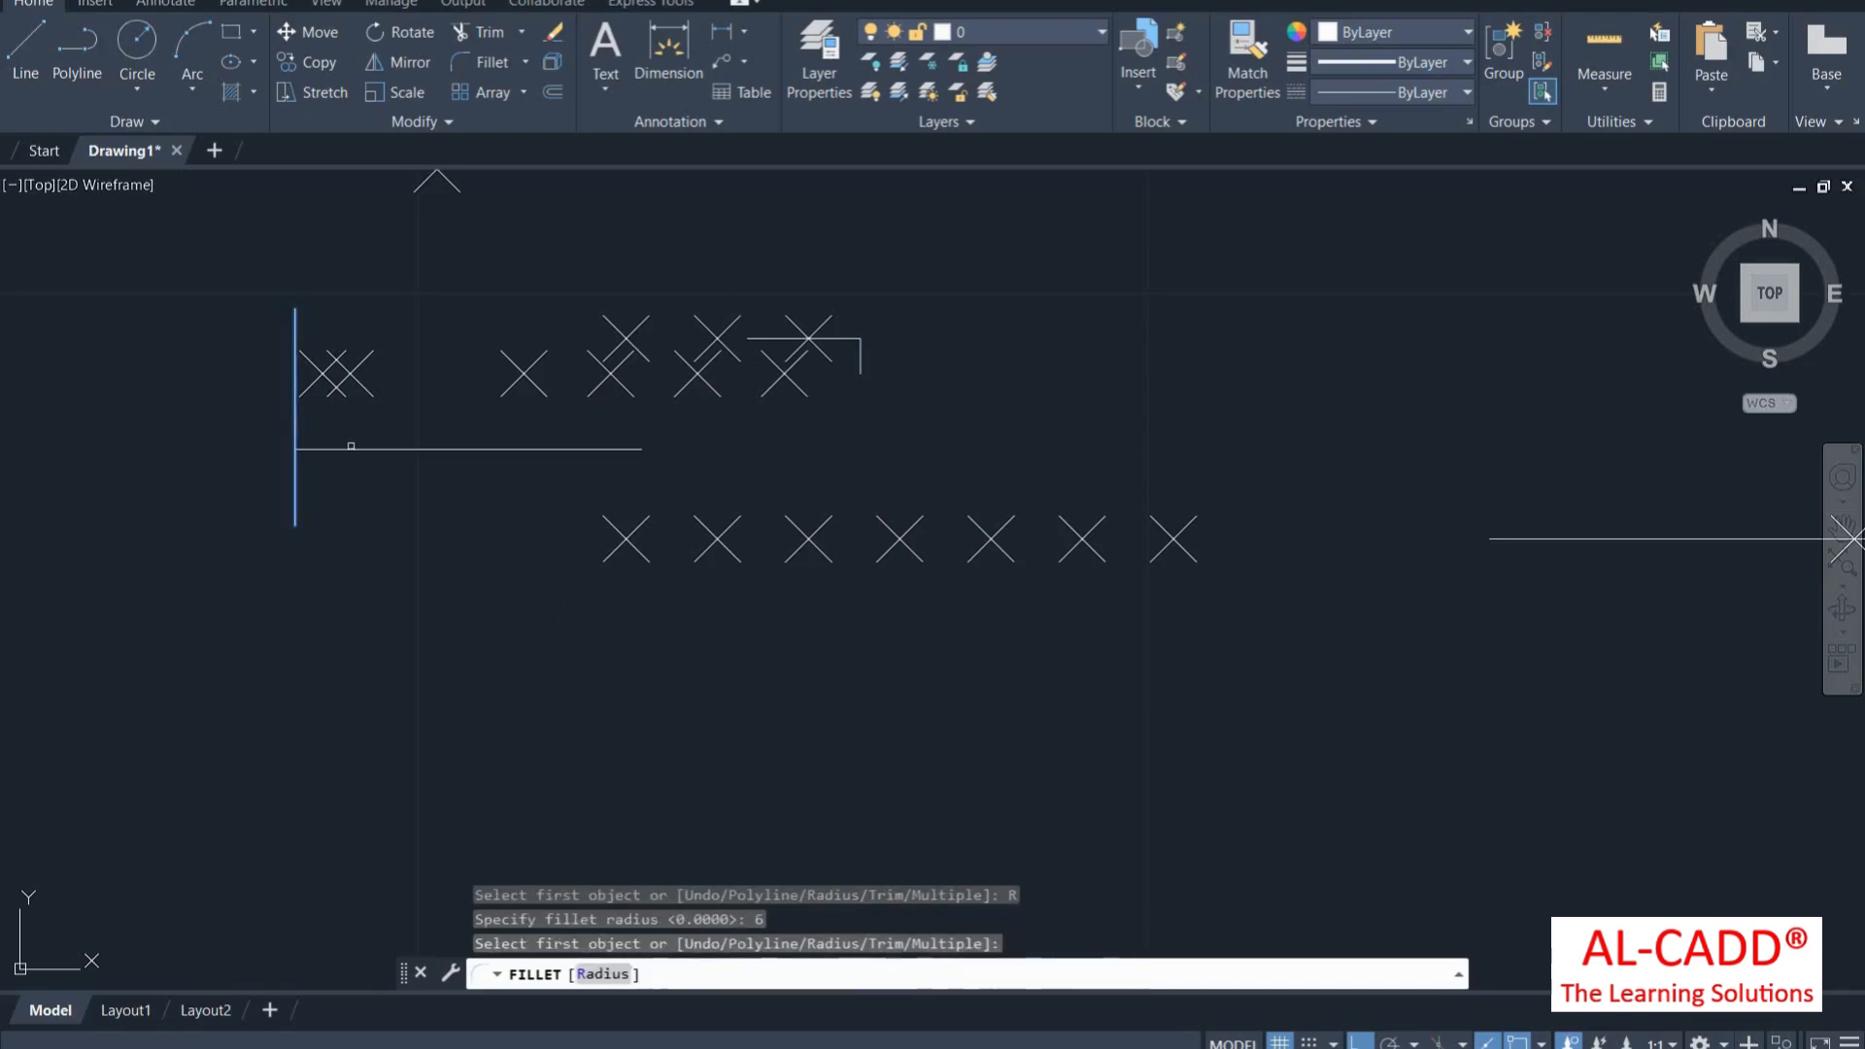
pyautogui.click(351, 450)
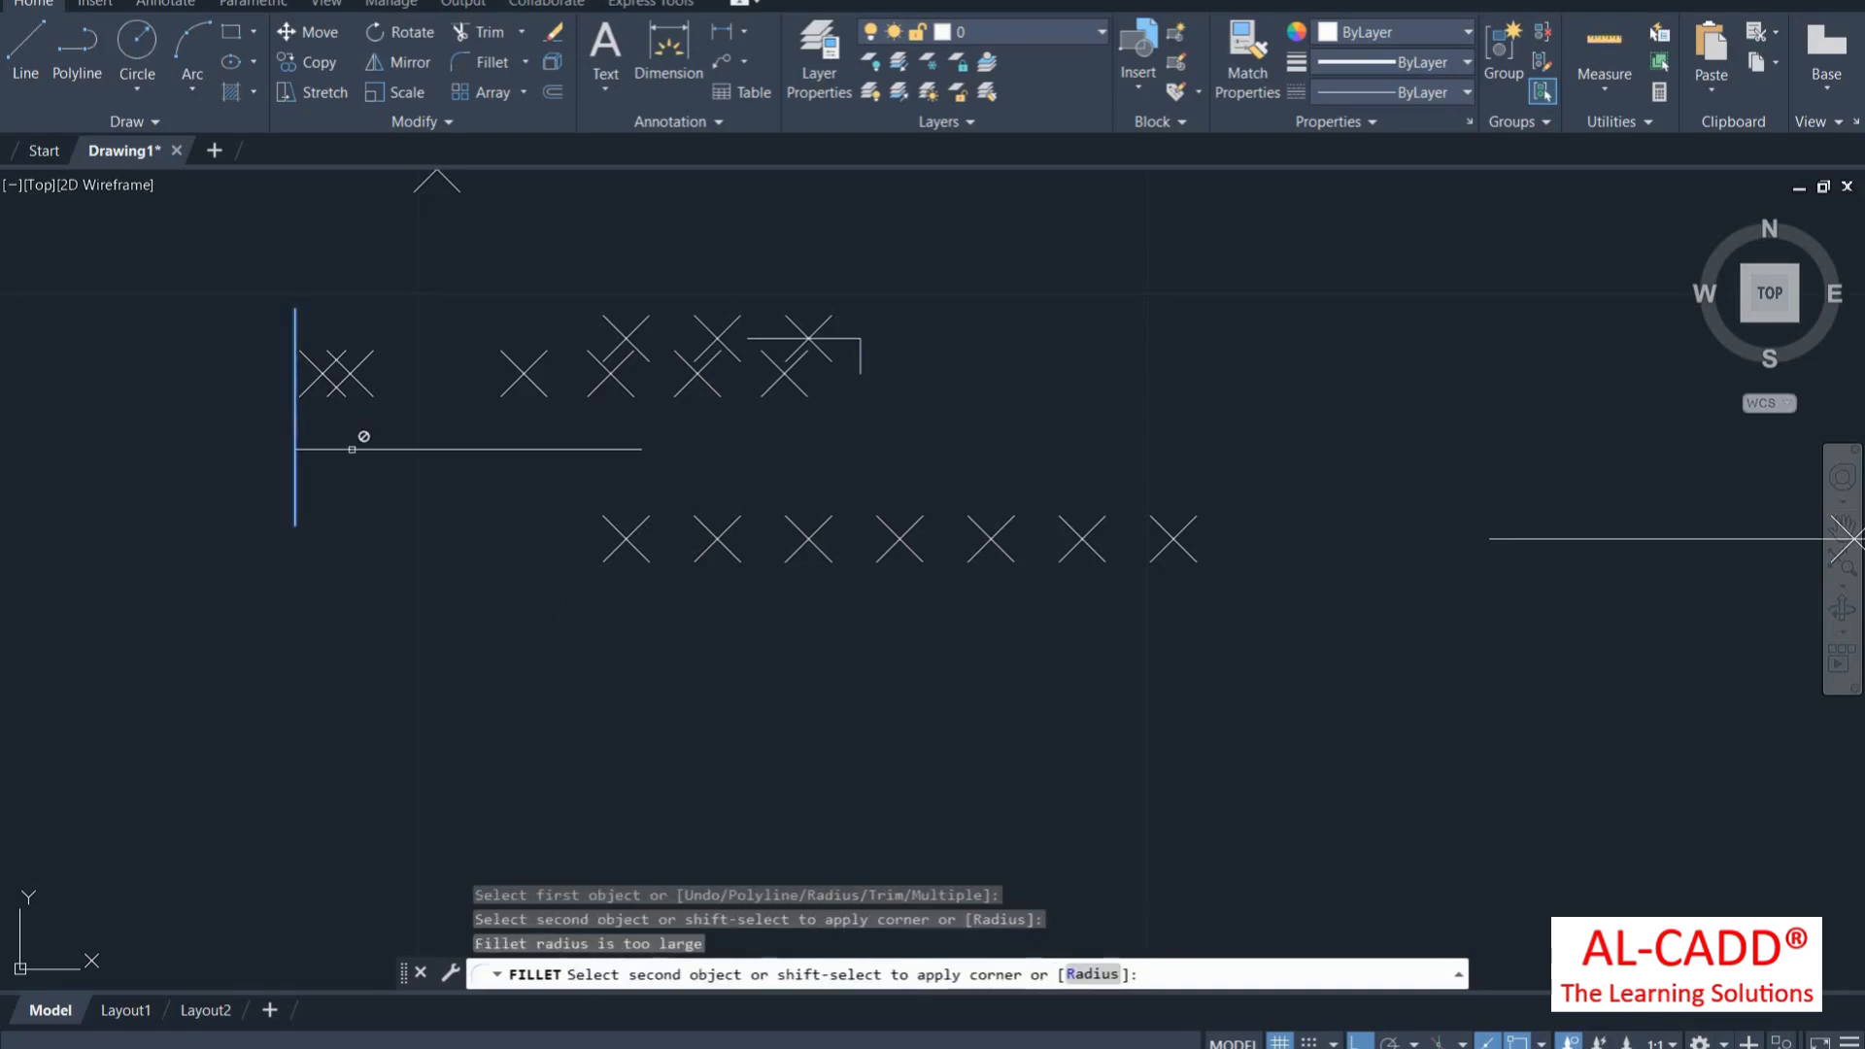
# Set the fillet radius to 0.6 and round the corner between the vertical line and the extended horizontal line
pyautogui.click(1091, 973)
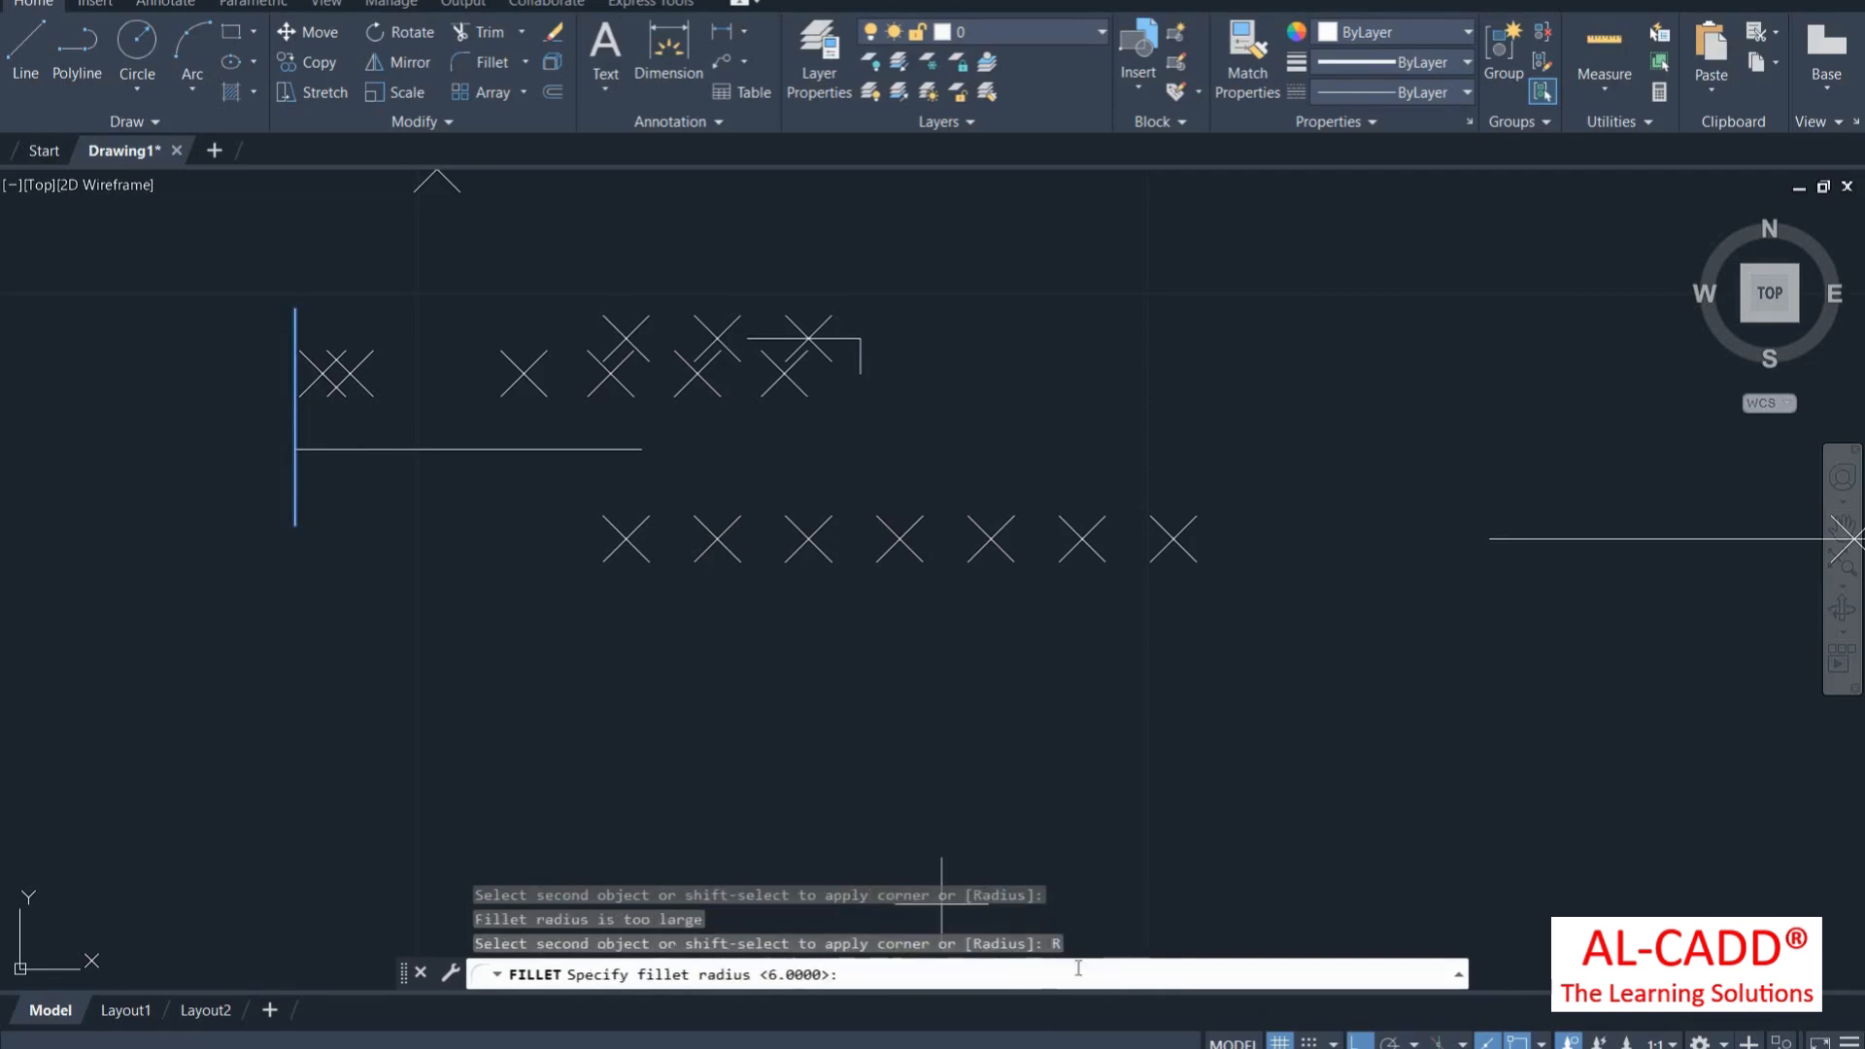
pyautogui.write('0.6')
pyautogui.press('Return')
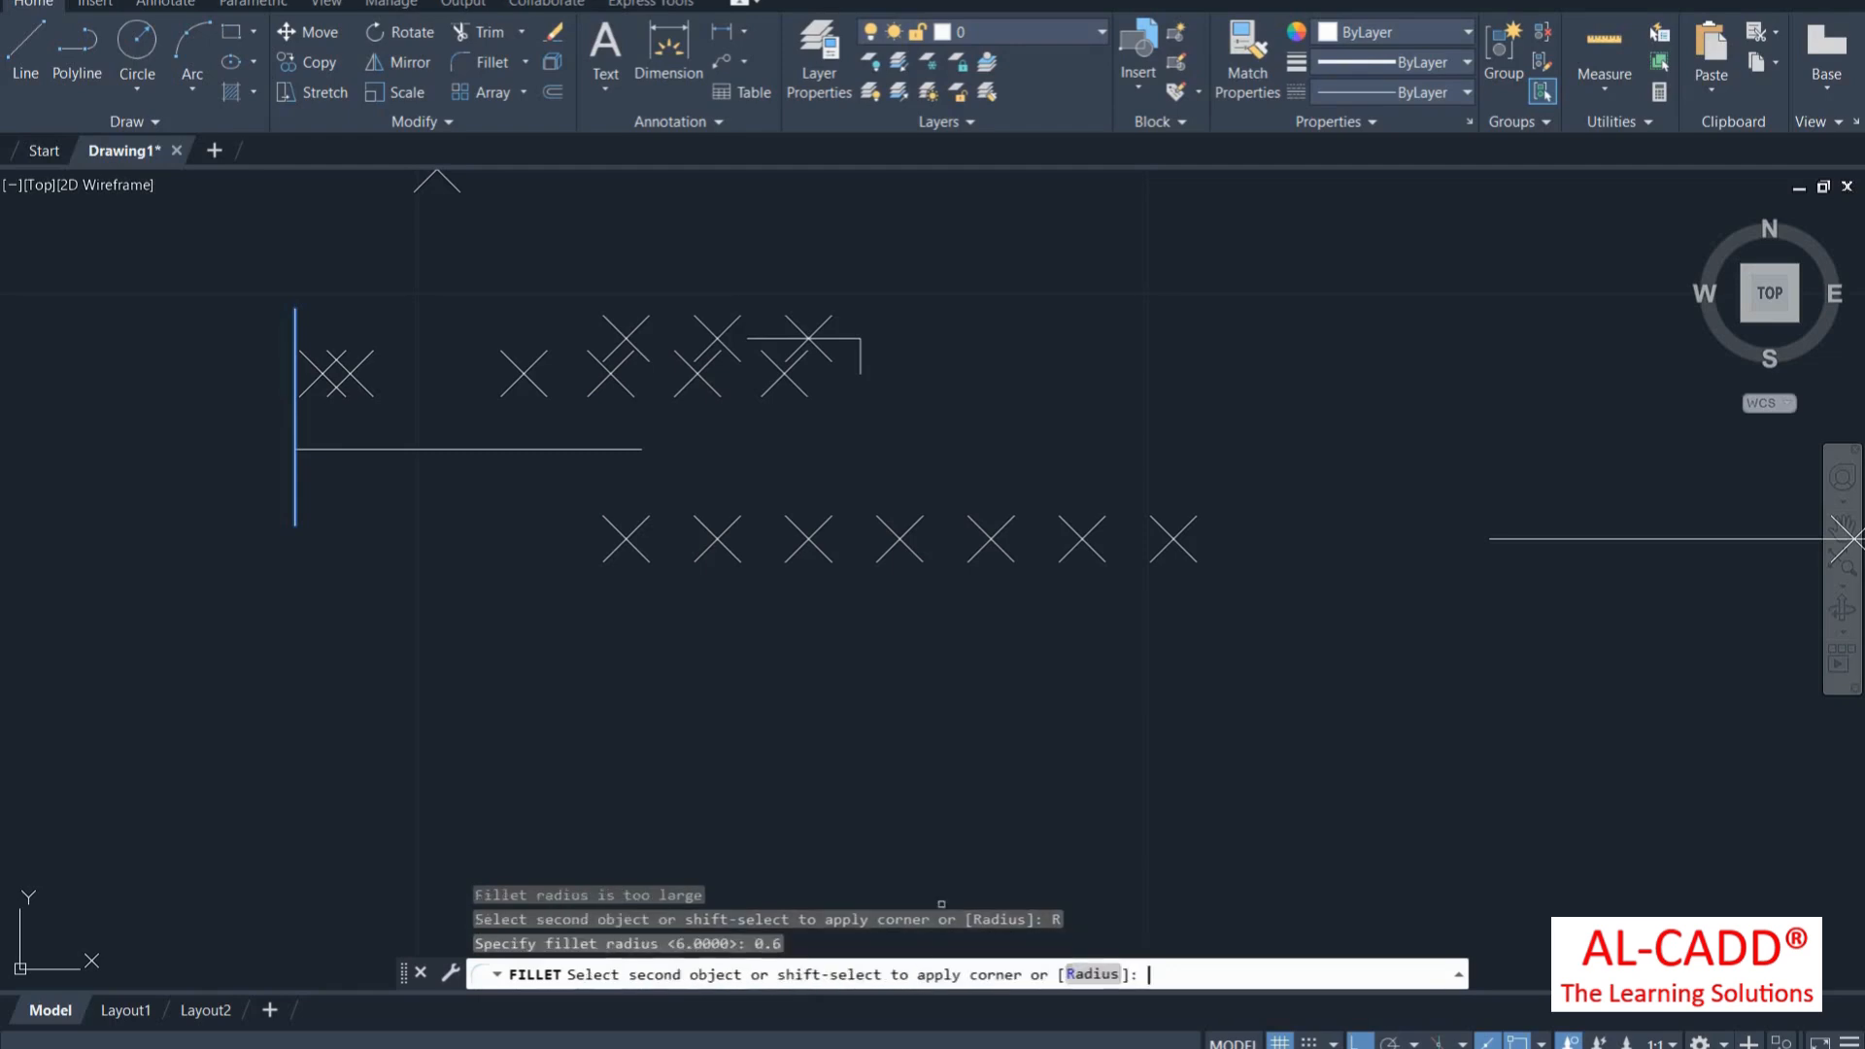
pyautogui.click(343, 448)
pyautogui.scroll(4, 291, 408)
pyautogui.scroll(-4, 408, 520)
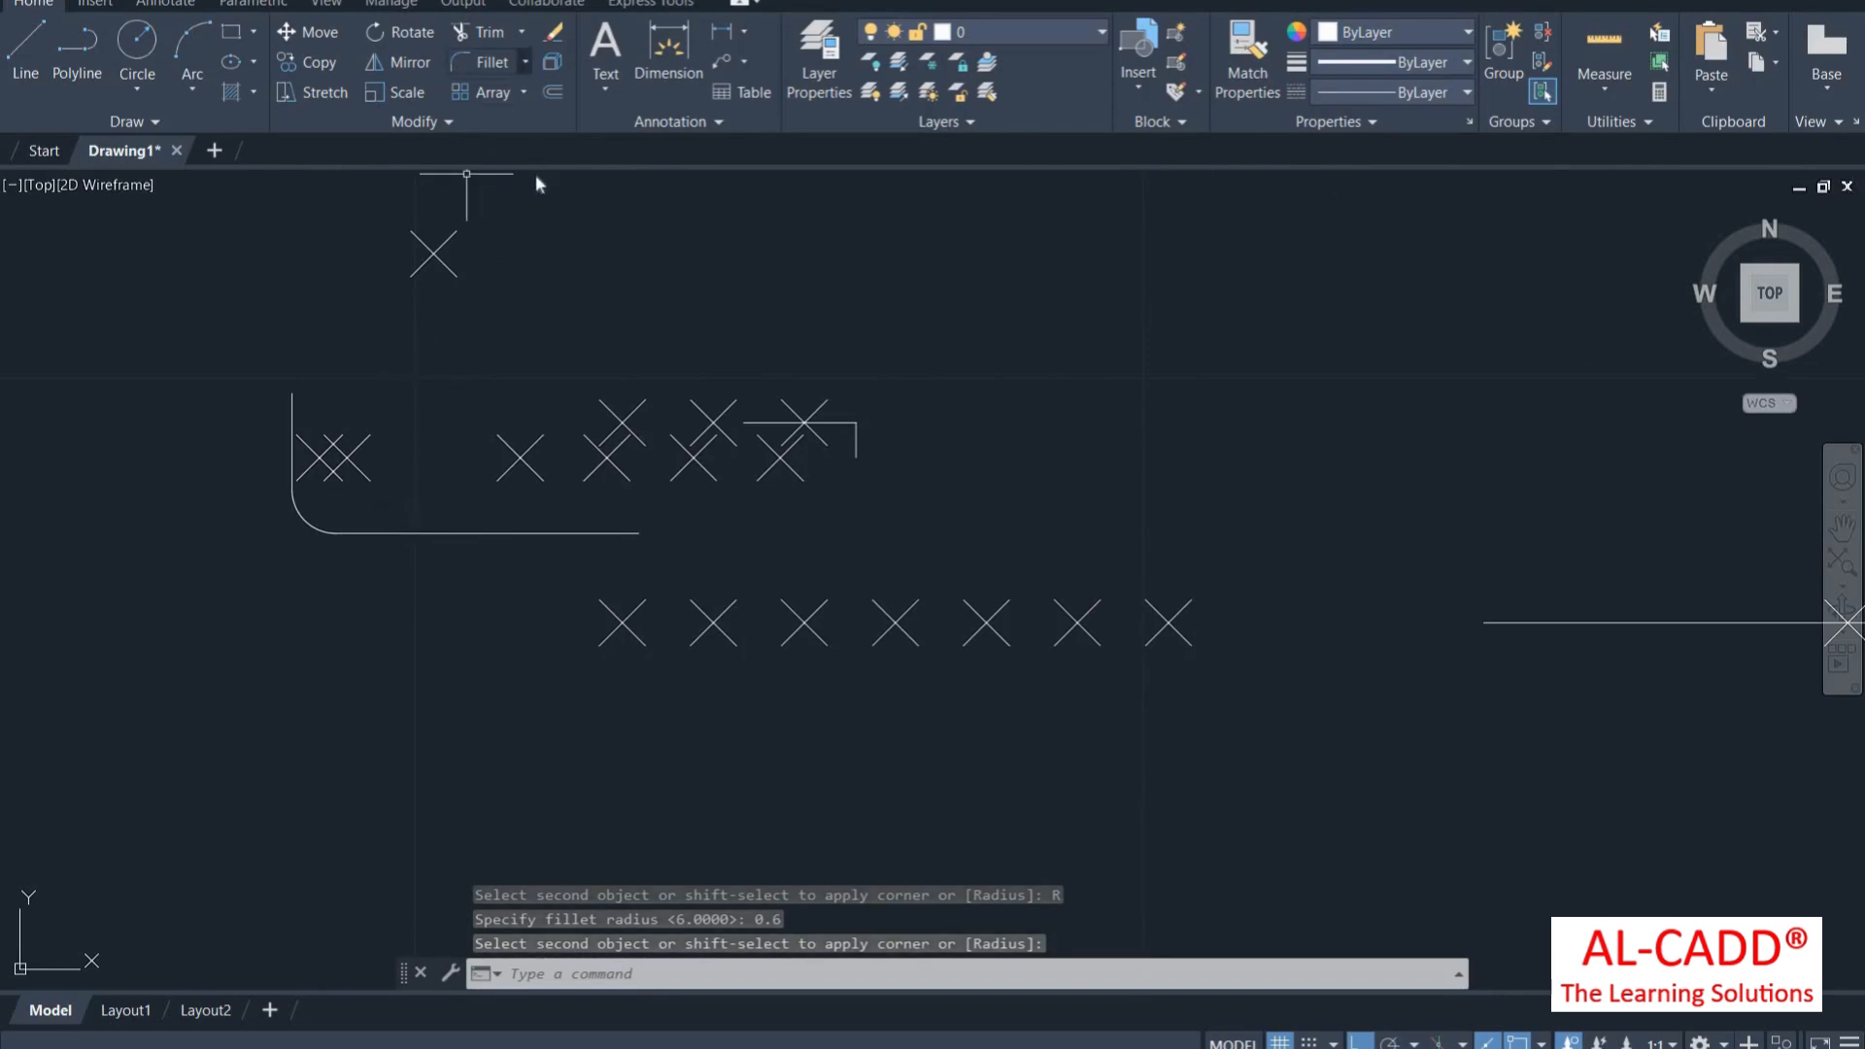
pyautogui.click(778, 310)
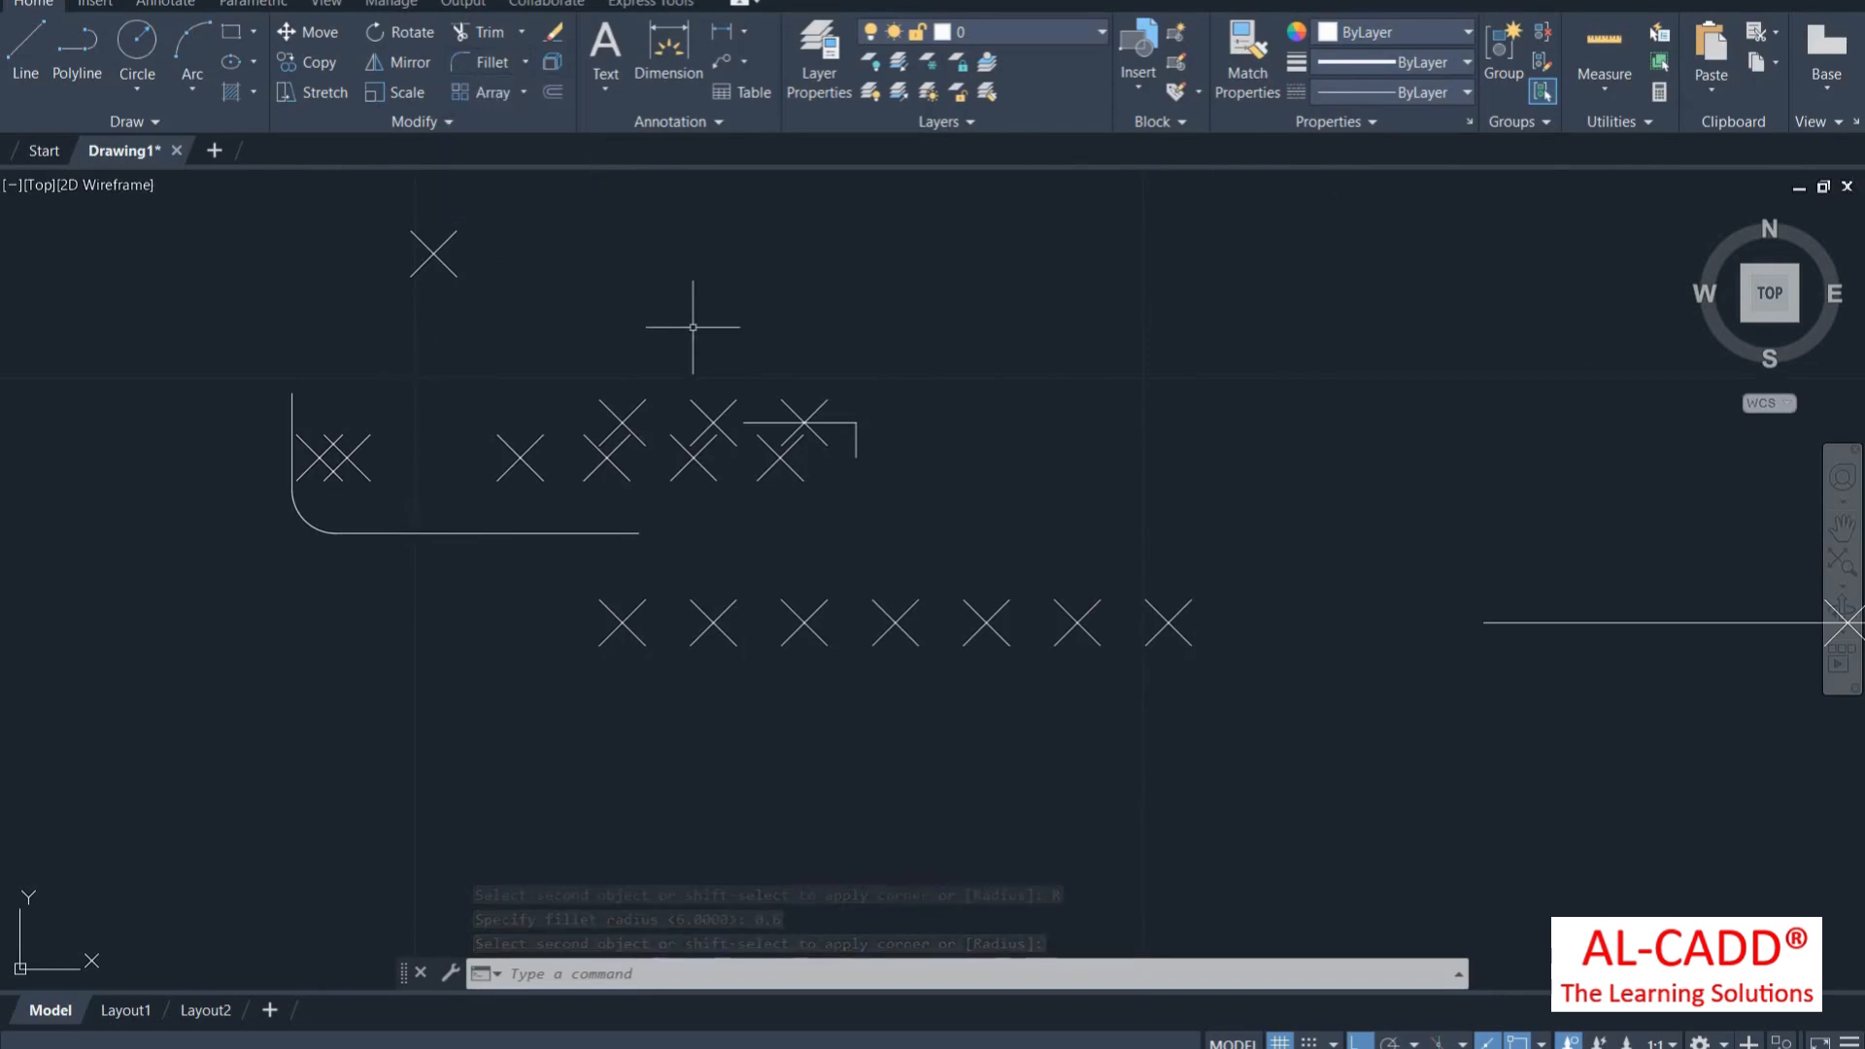
# Chamfer the corner between the short trimmed horizontal line and the short vertical line, with distances 0.1 and 0.2
pyautogui.write('cha')
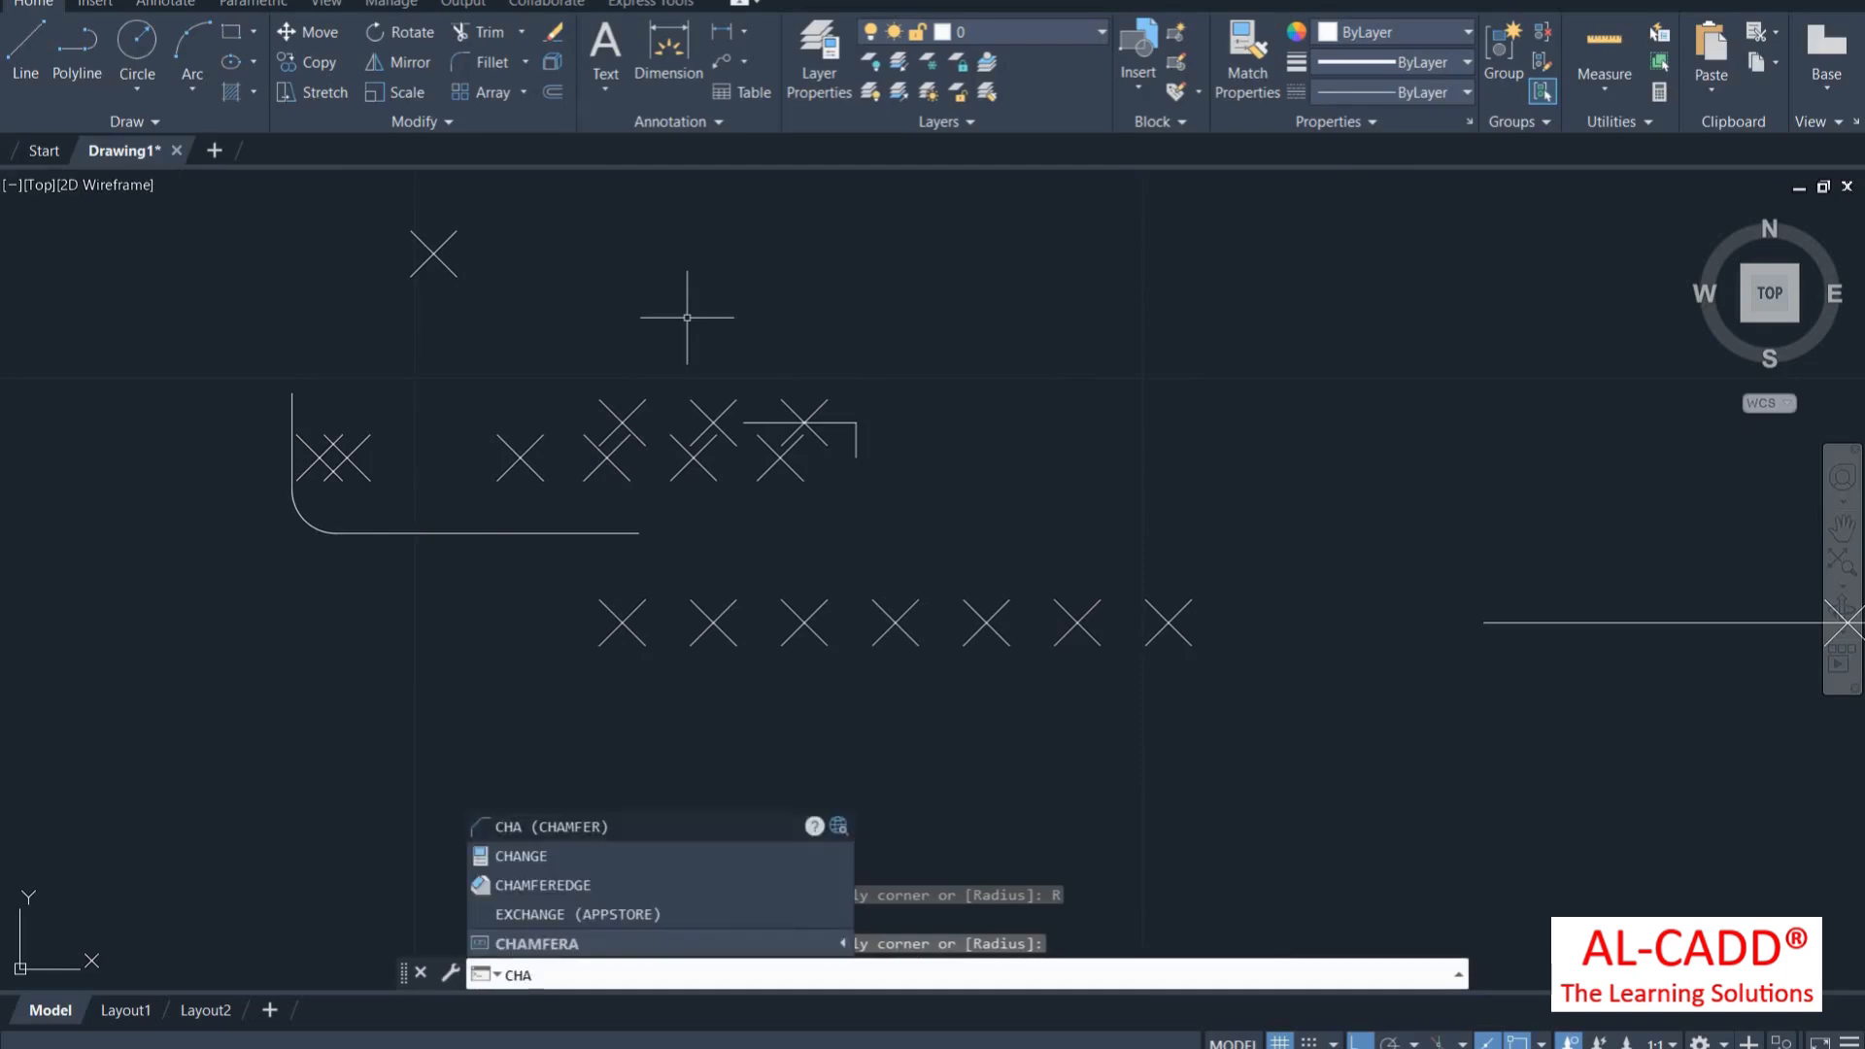
pyautogui.press('Return')
pyautogui.scroll(-4, 307, 529)
pyautogui.scroll(2, 829, 566)
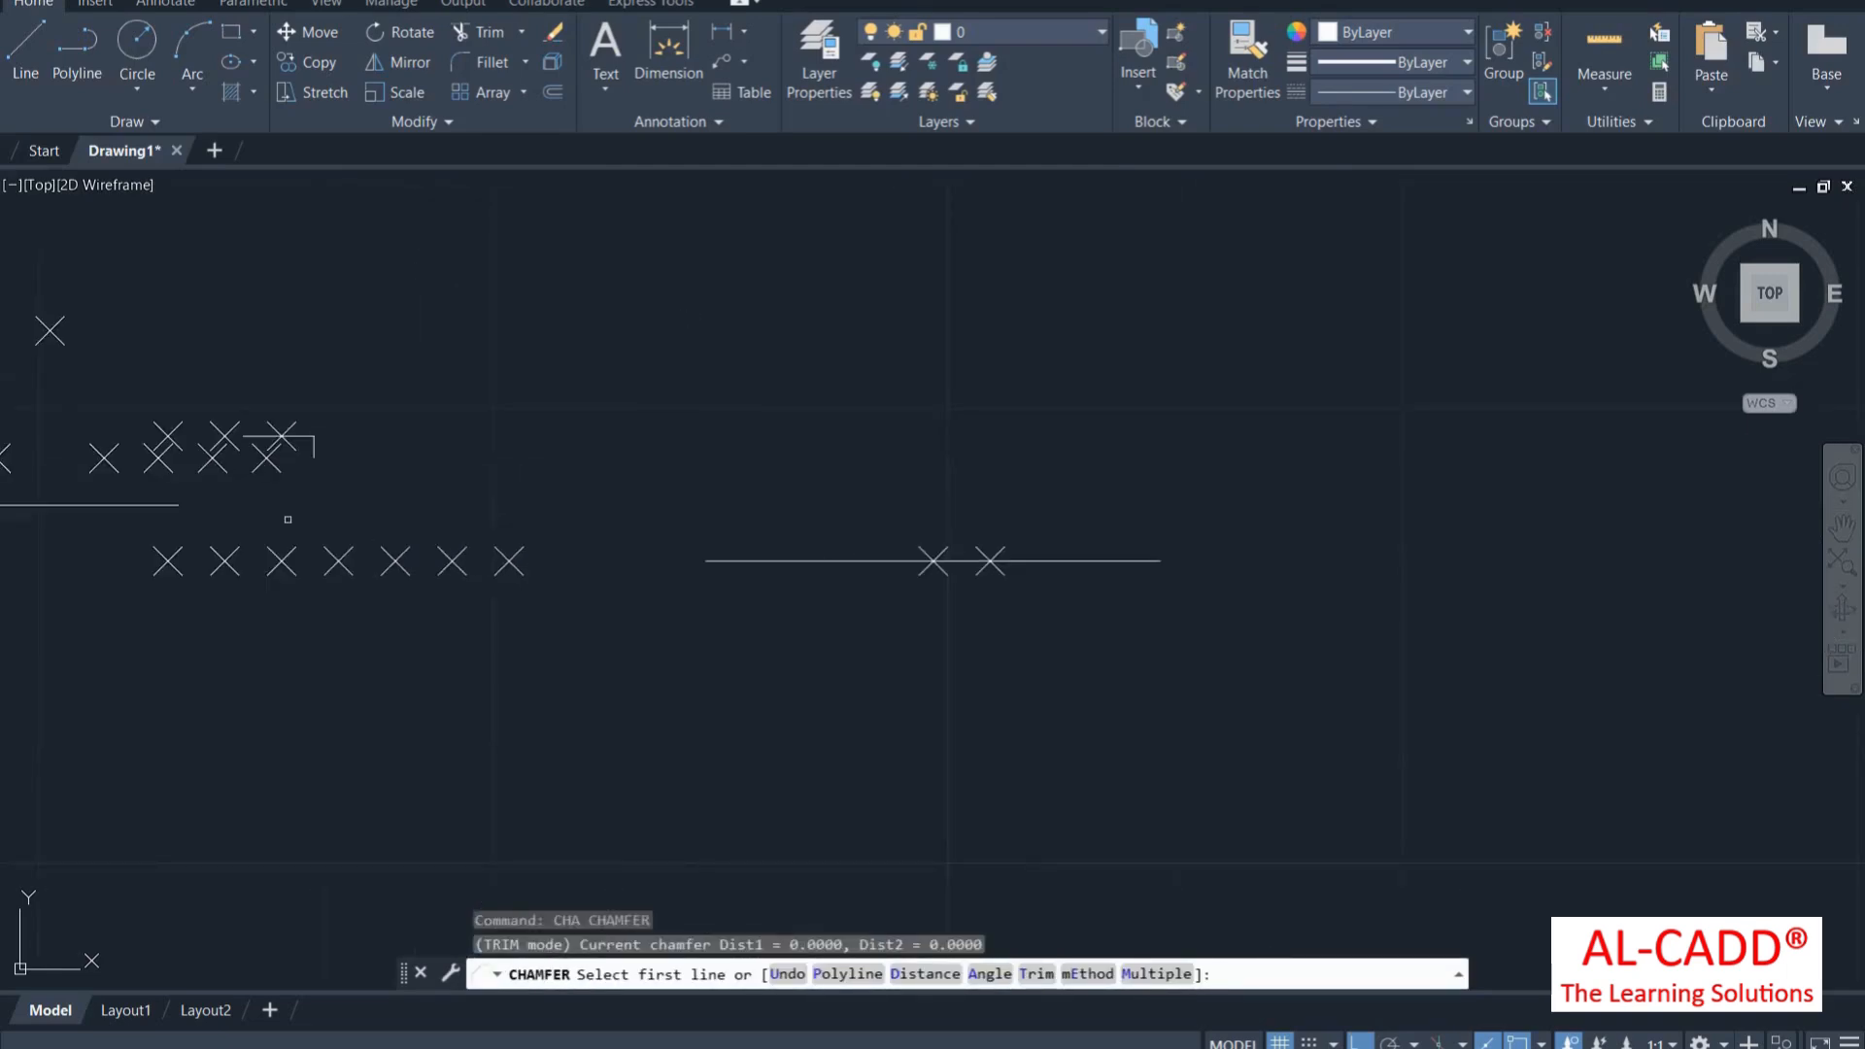
pyautogui.scroll(-2, 855, 544)
pyautogui.scroll(4, 262, 517)
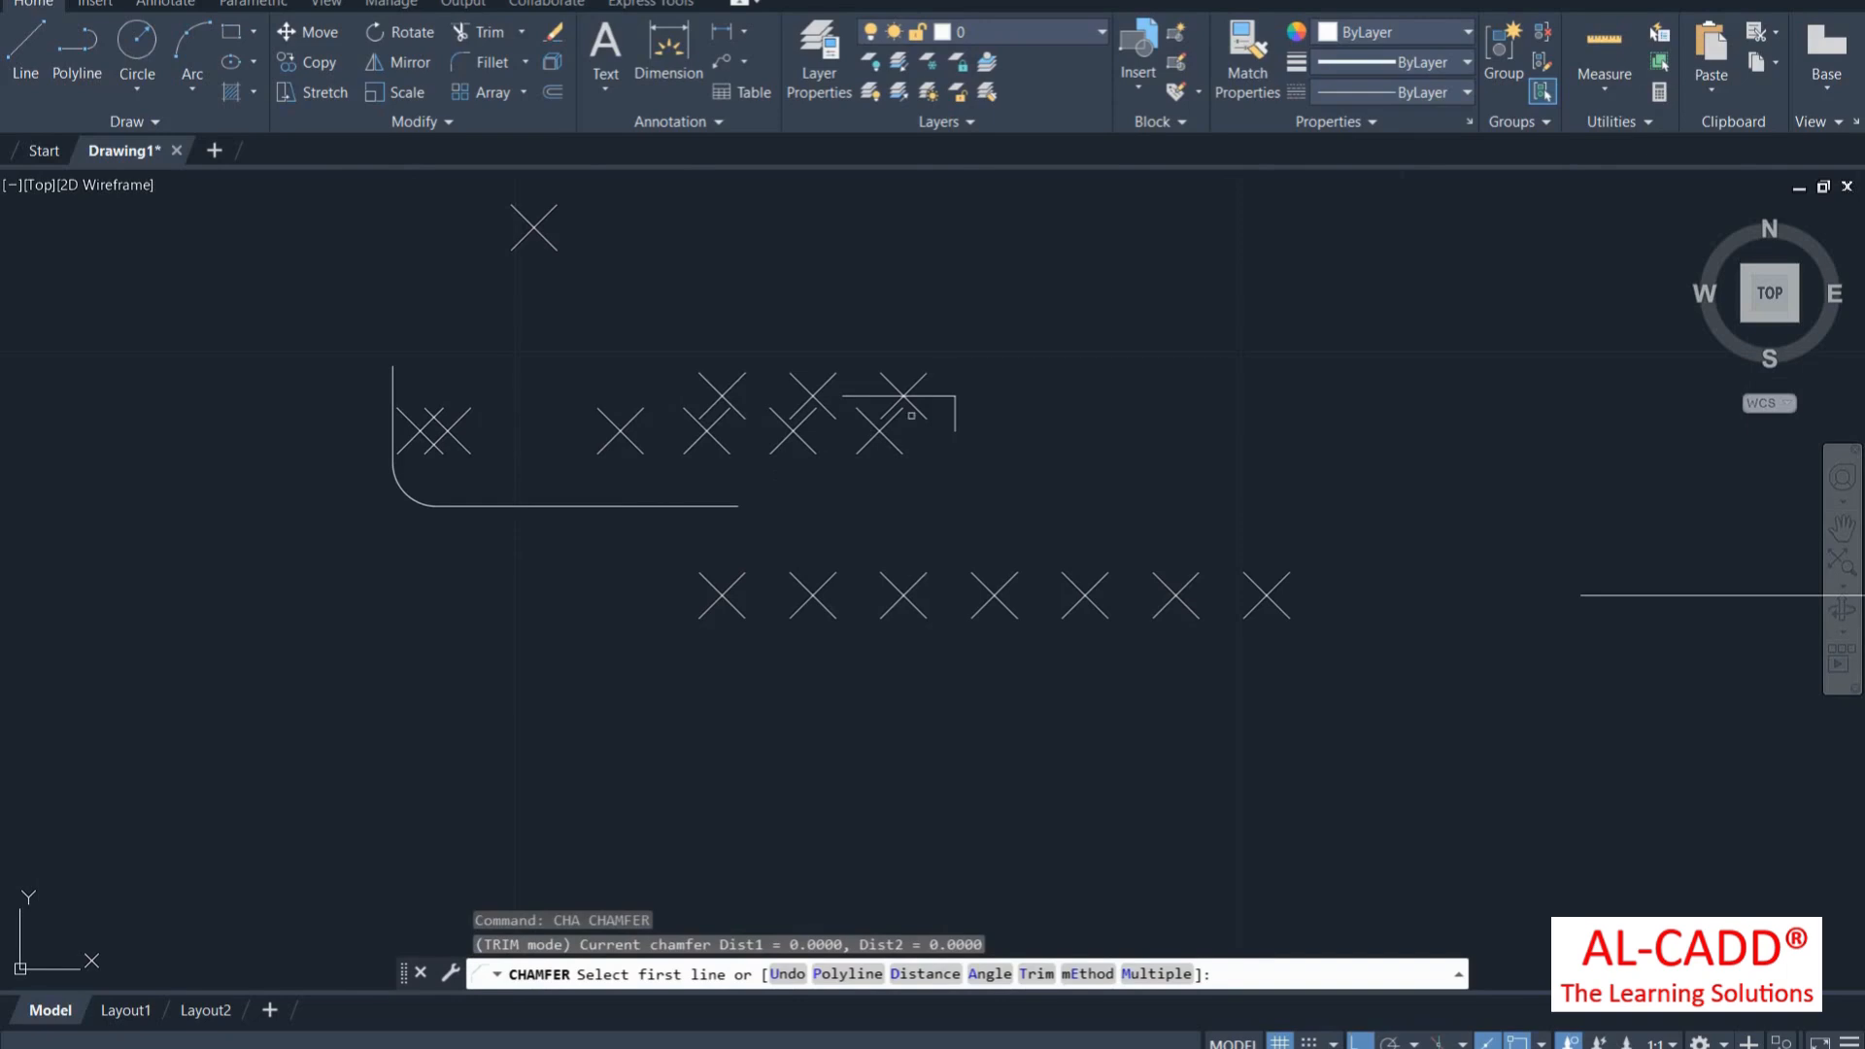
pyautogui.scroll(2, 914, 416)
pyautogui.click(935, 972)
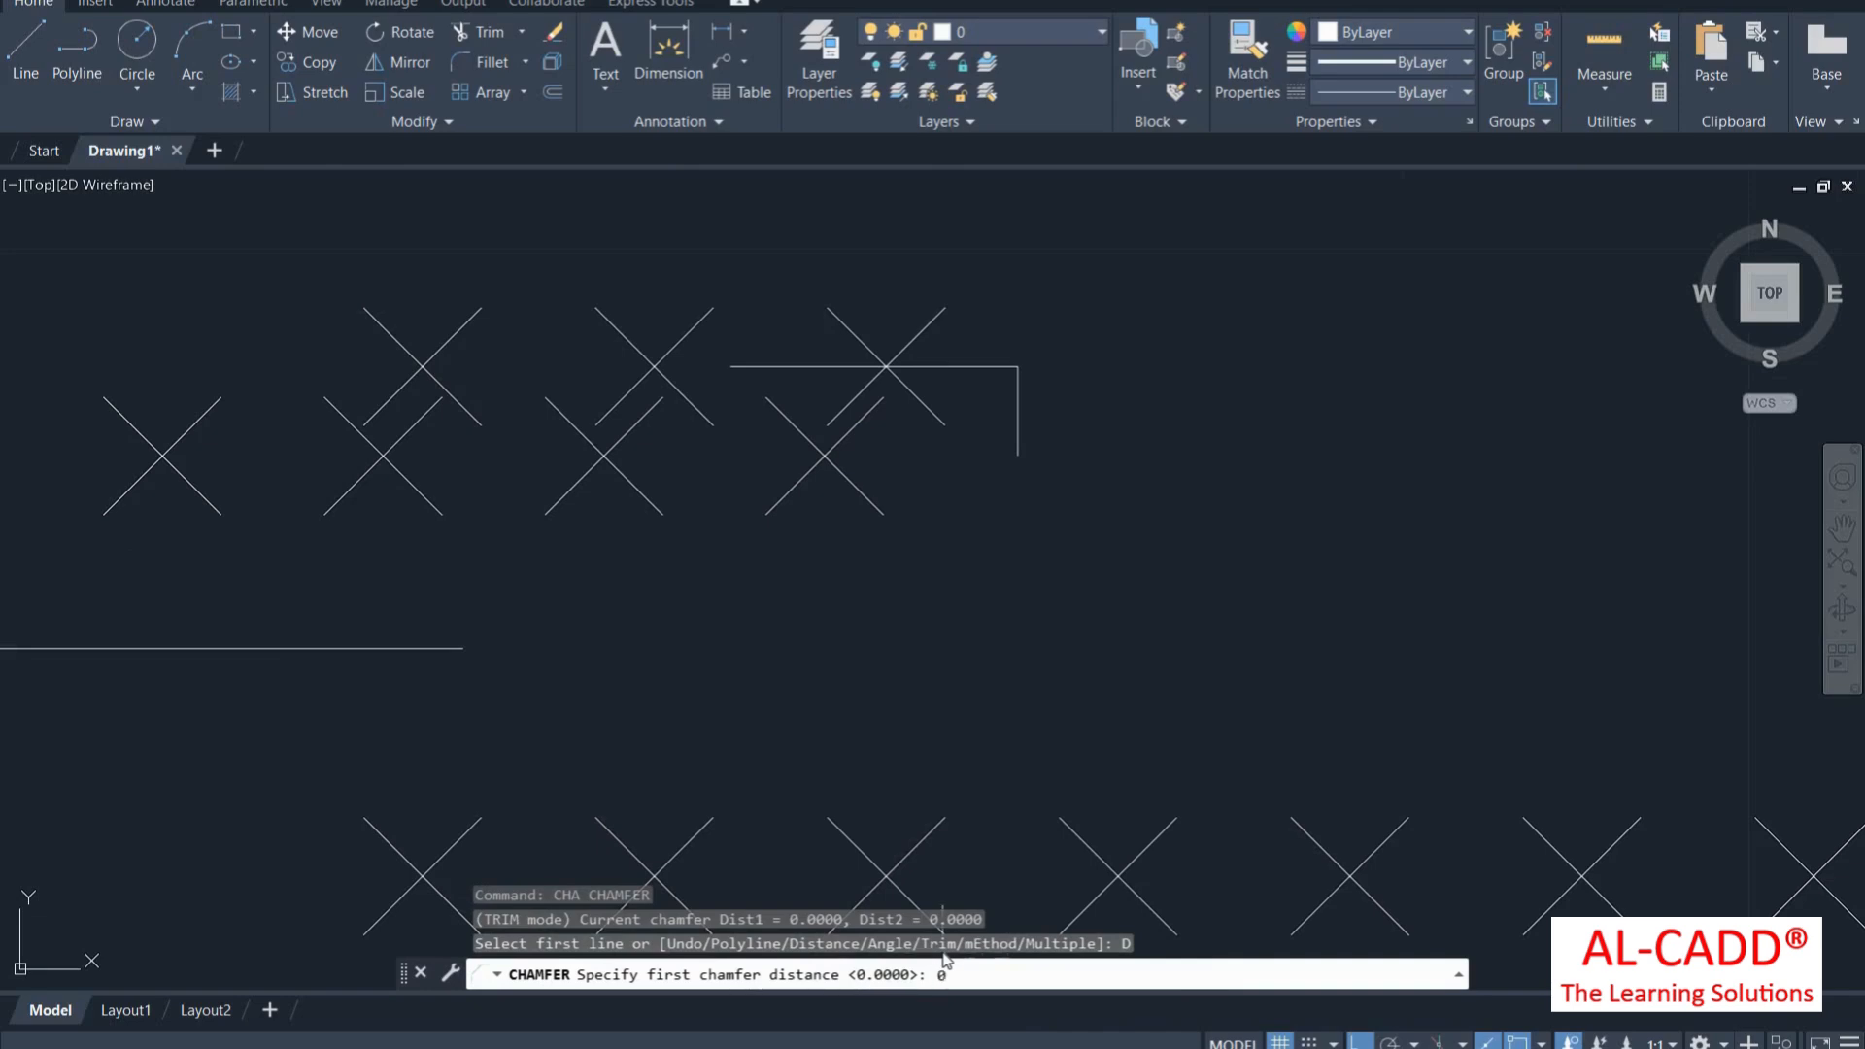
pyautogui.press('Return')
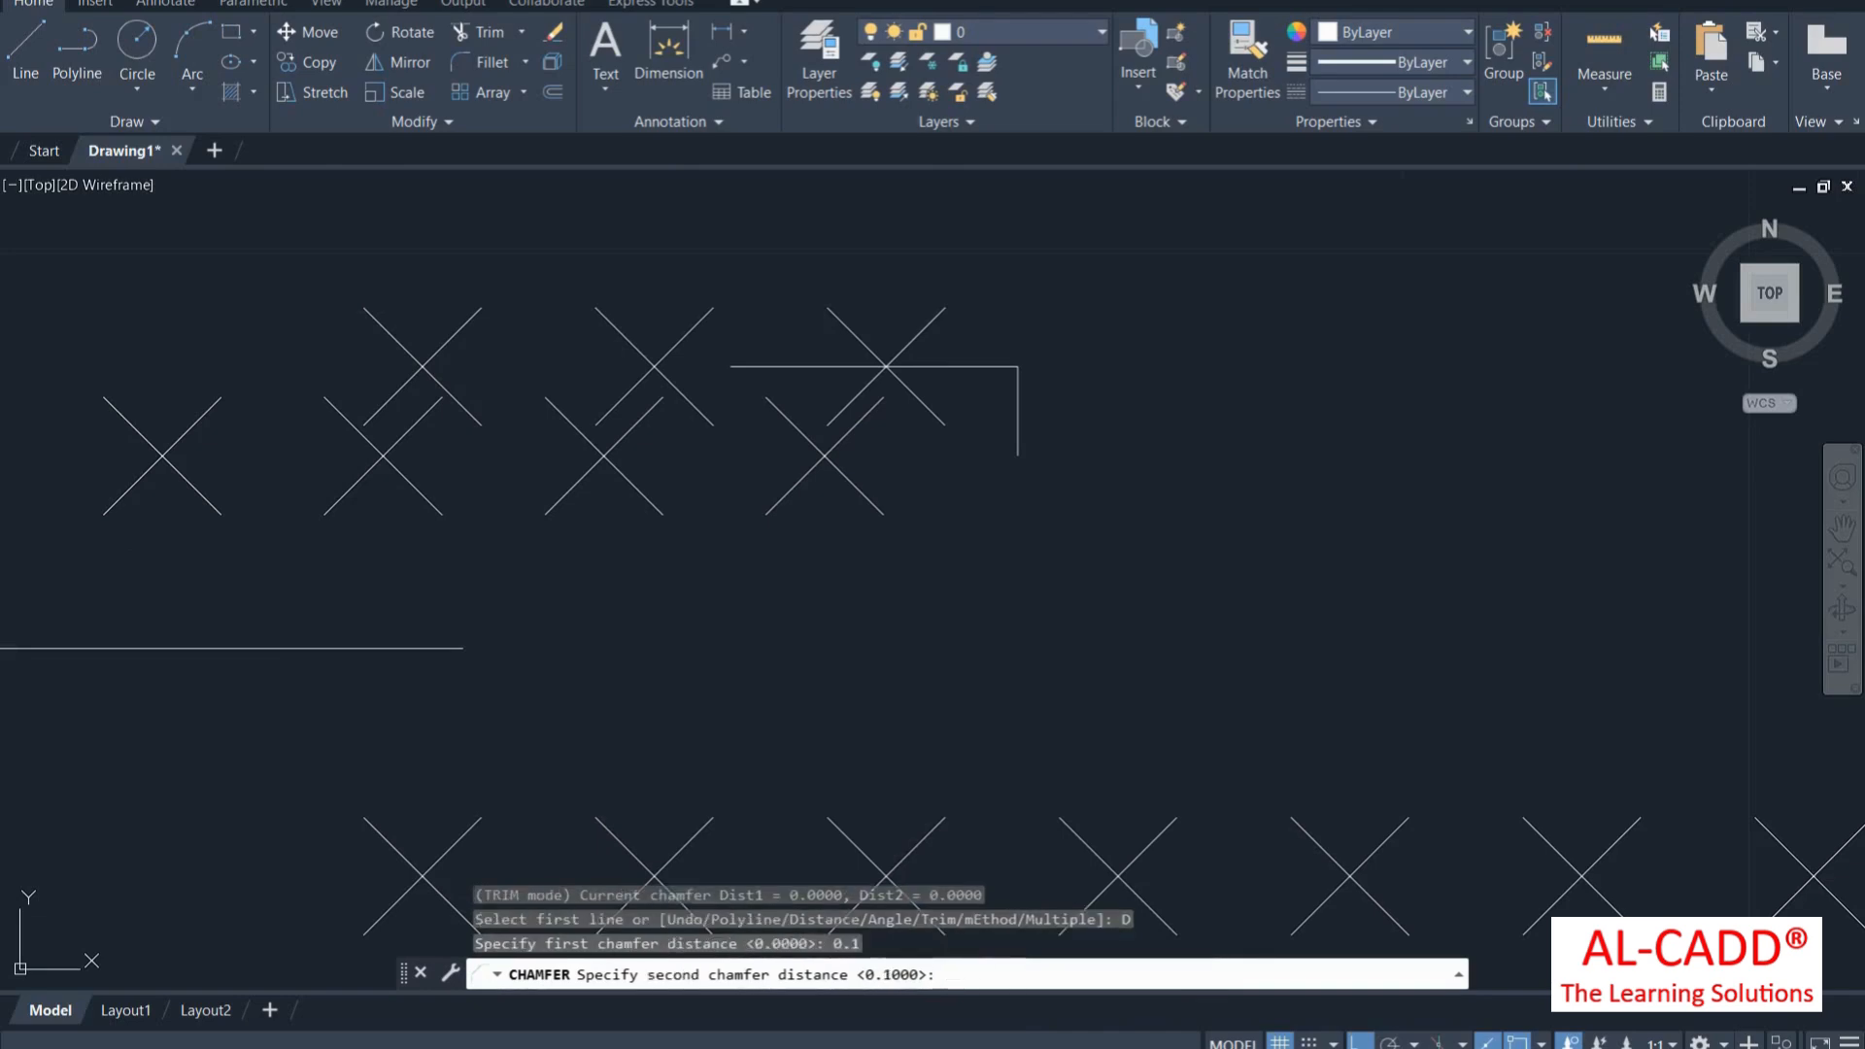
pyautogui.write('0')
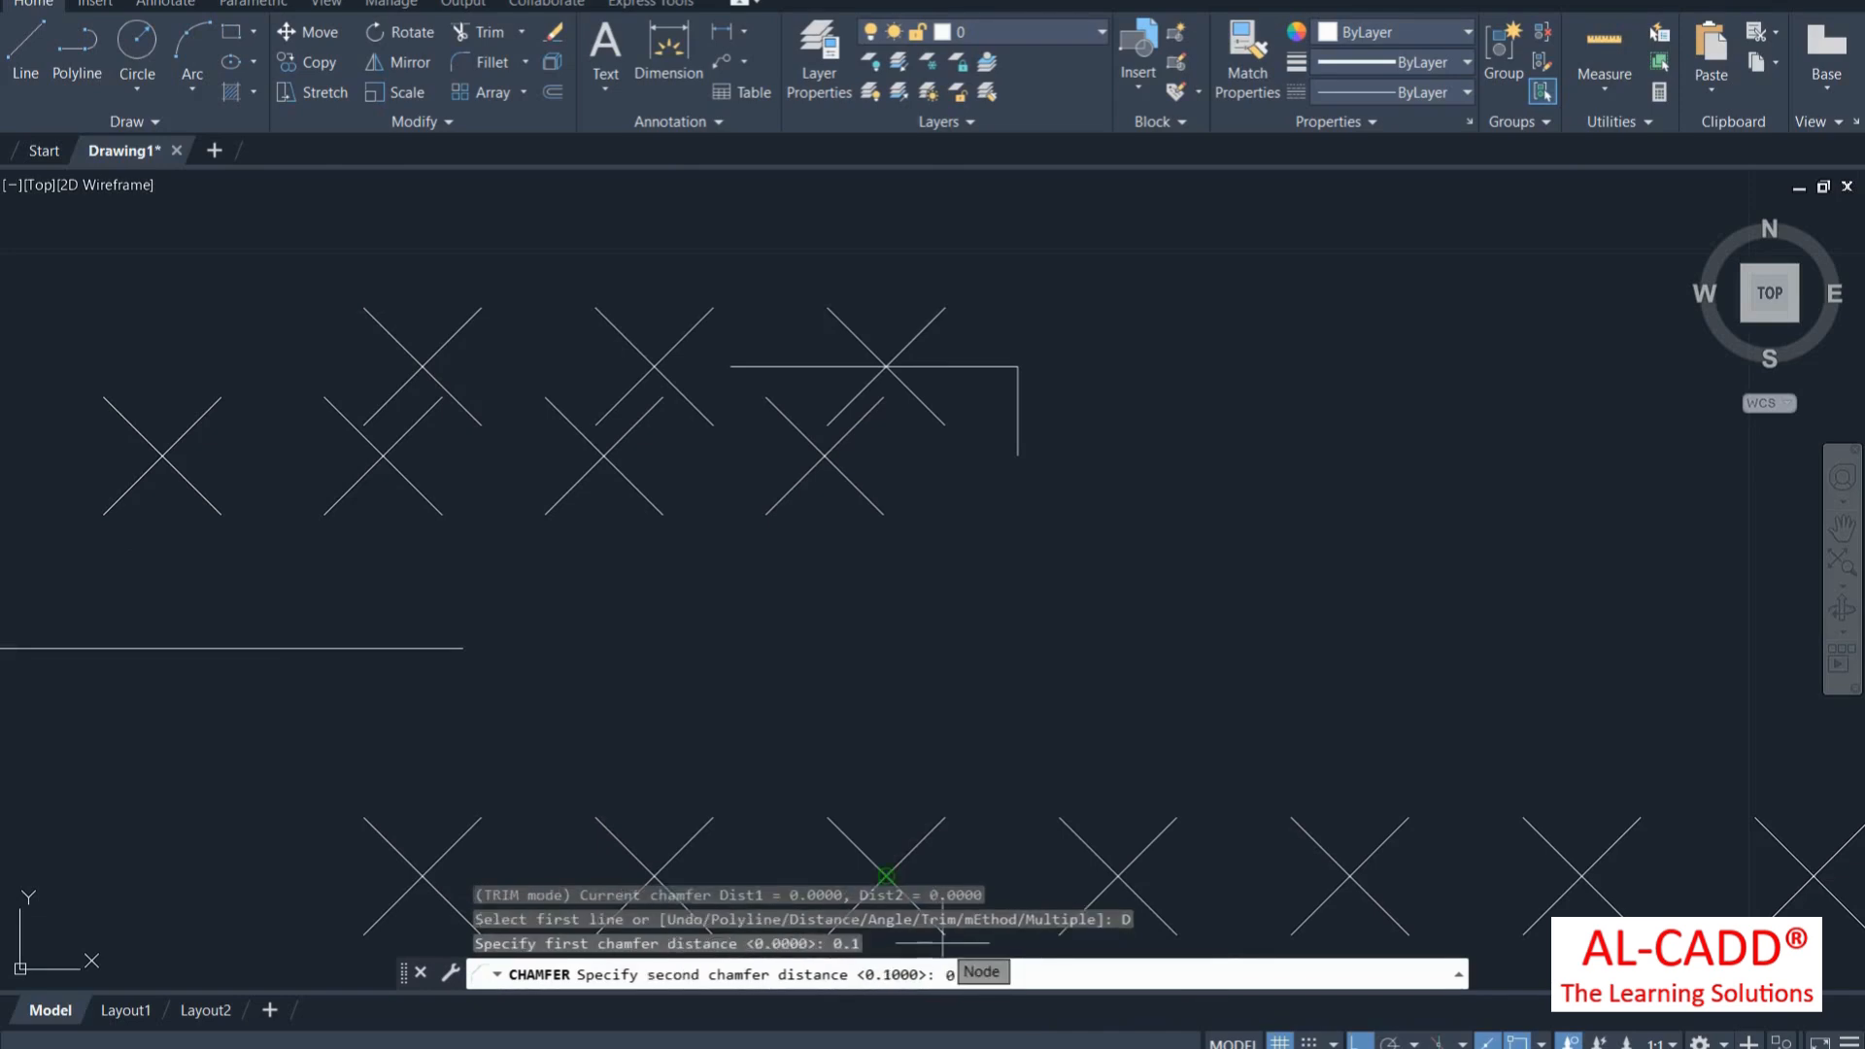
pyautogui.write('.2')
pyautogui.press('Return')
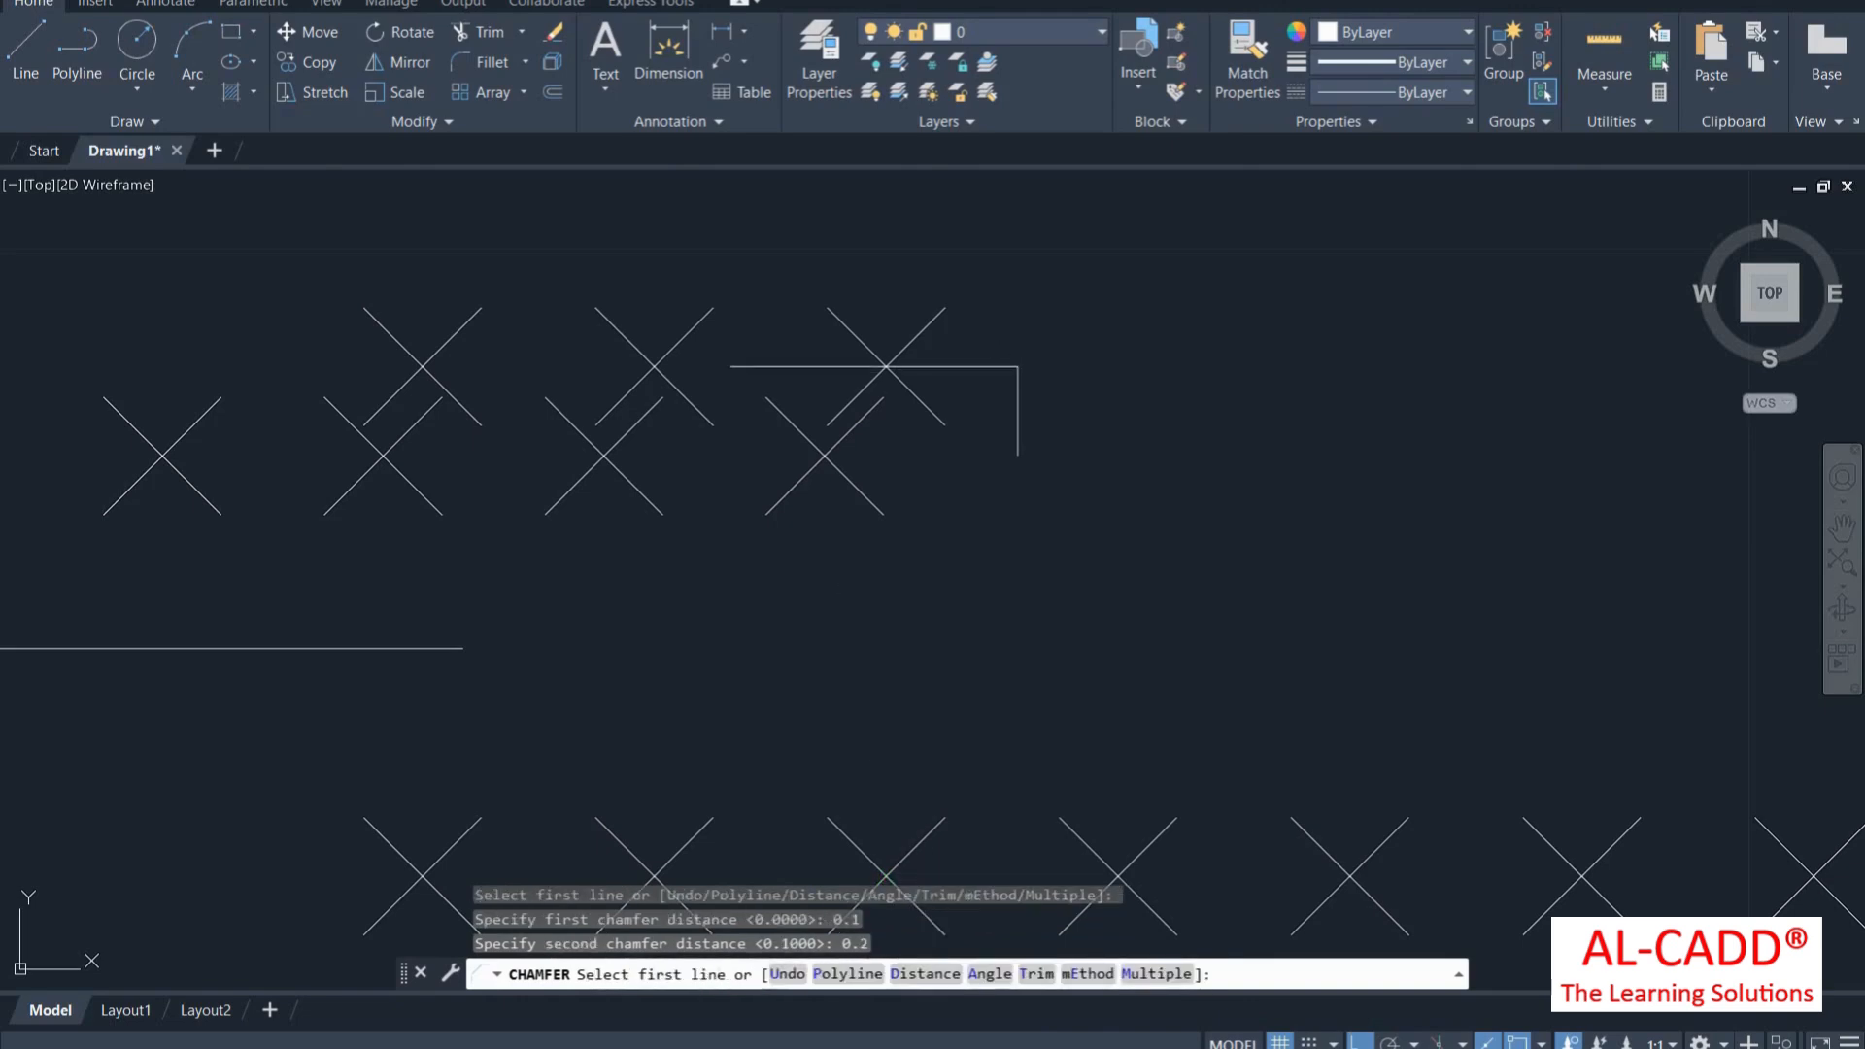
pyautogui.click(972, 366)
pyautogui.click(1017, 408)
pyautogui.scroll(5, 1018, 388)
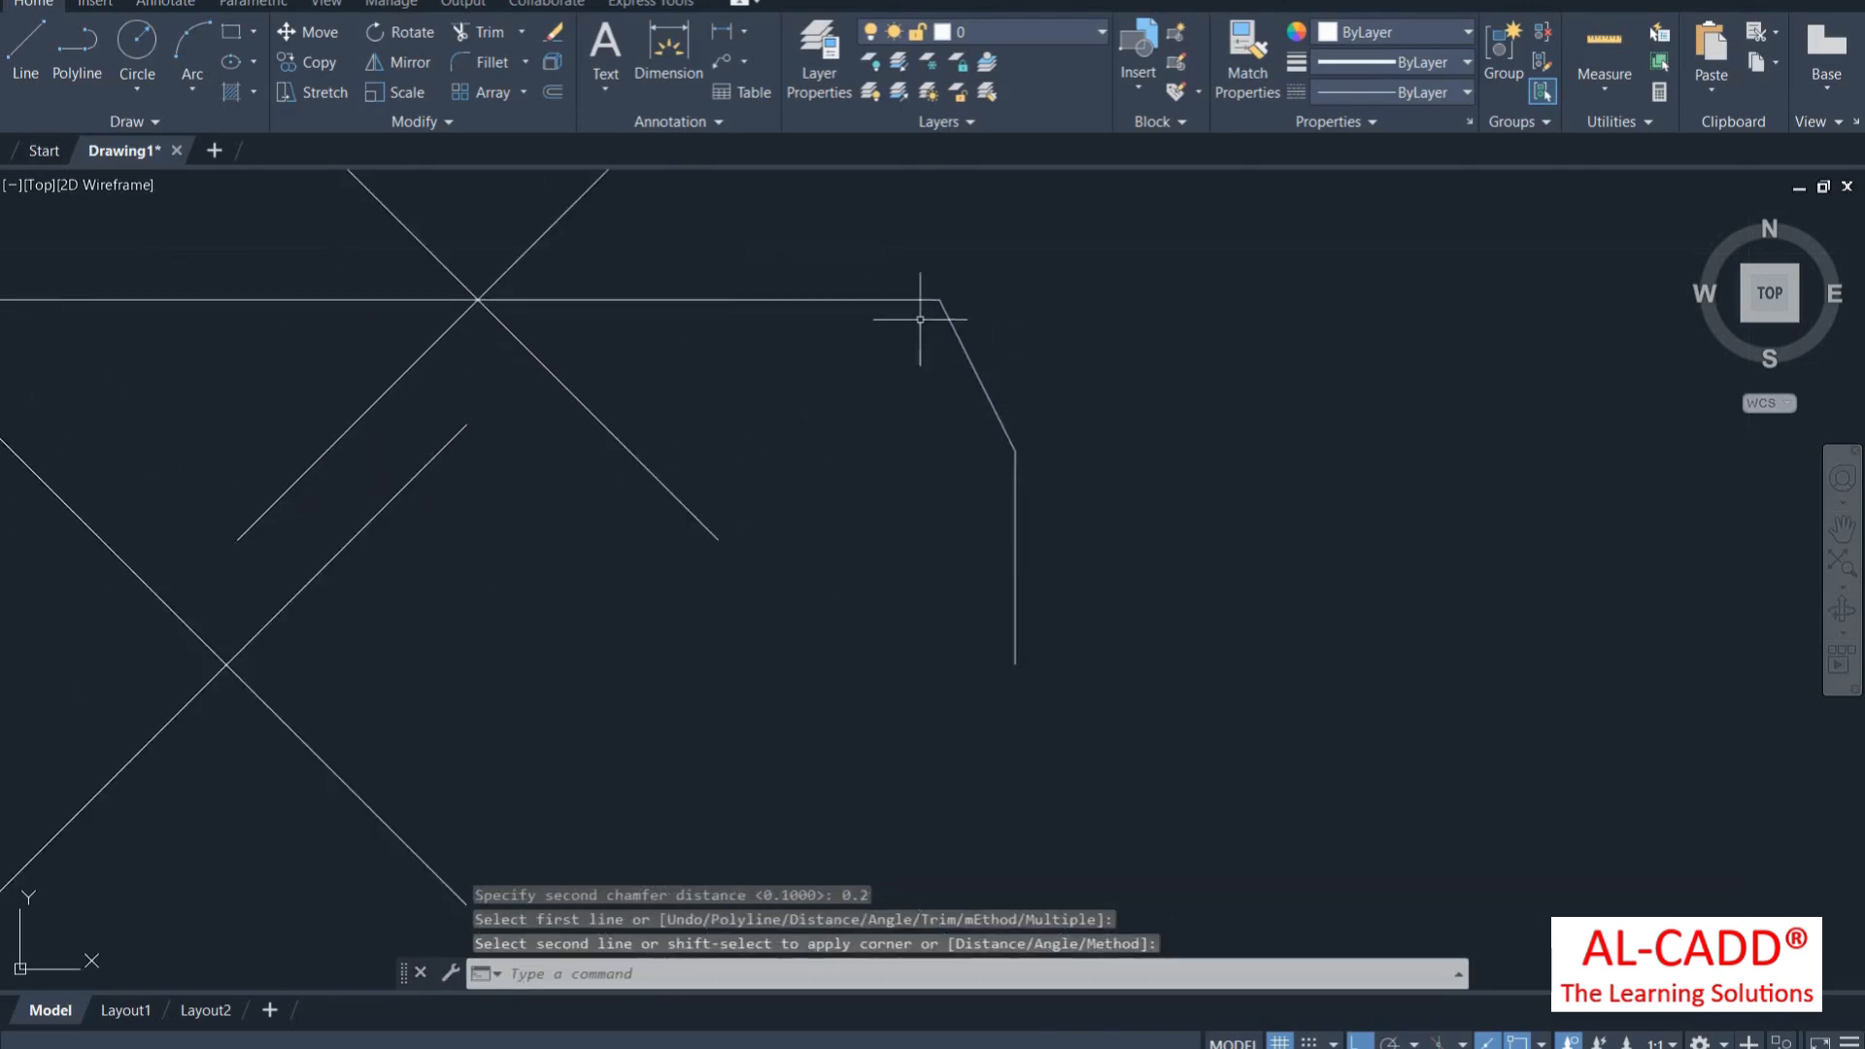
pyautogui.scroll(-5, 807, 375)
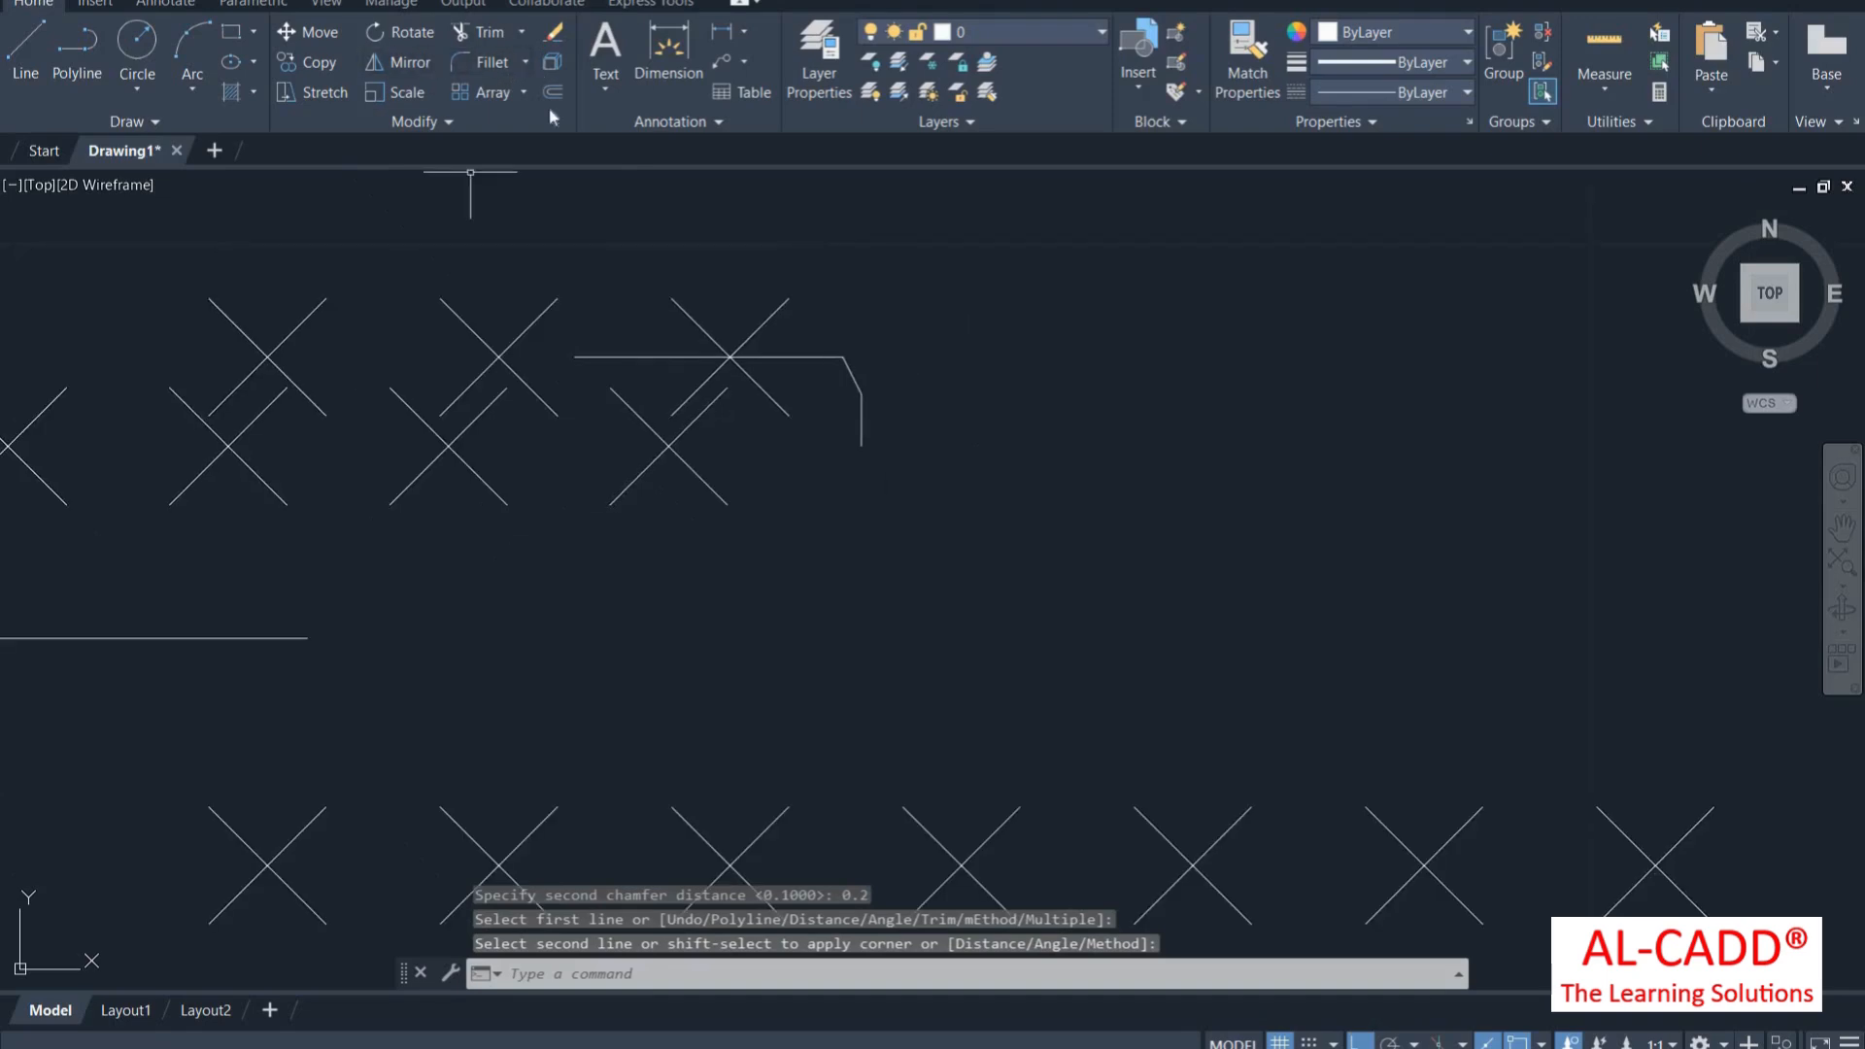
# Join the free end of the chamfered horizontal line to the free end of the filleted horizontal line with a Blend curve
pyautogui.click(524, 62)
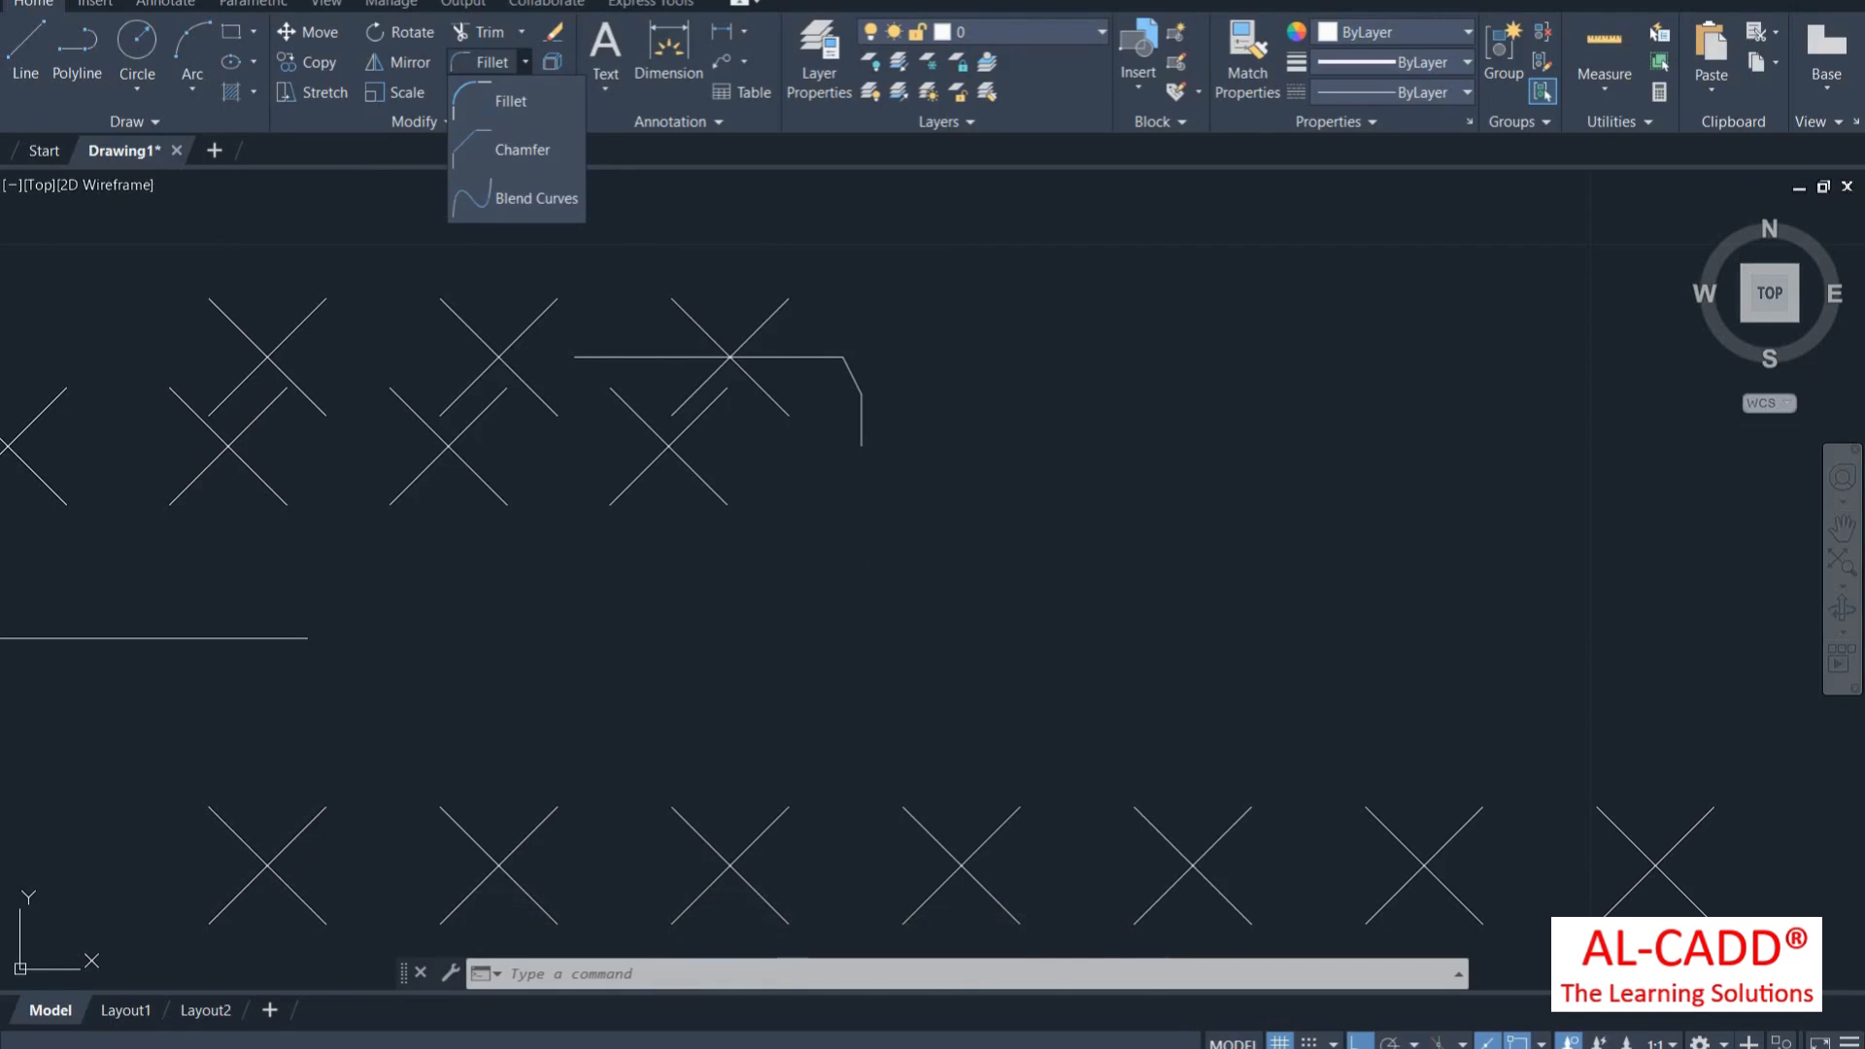
pyautogui.write('BLEN')
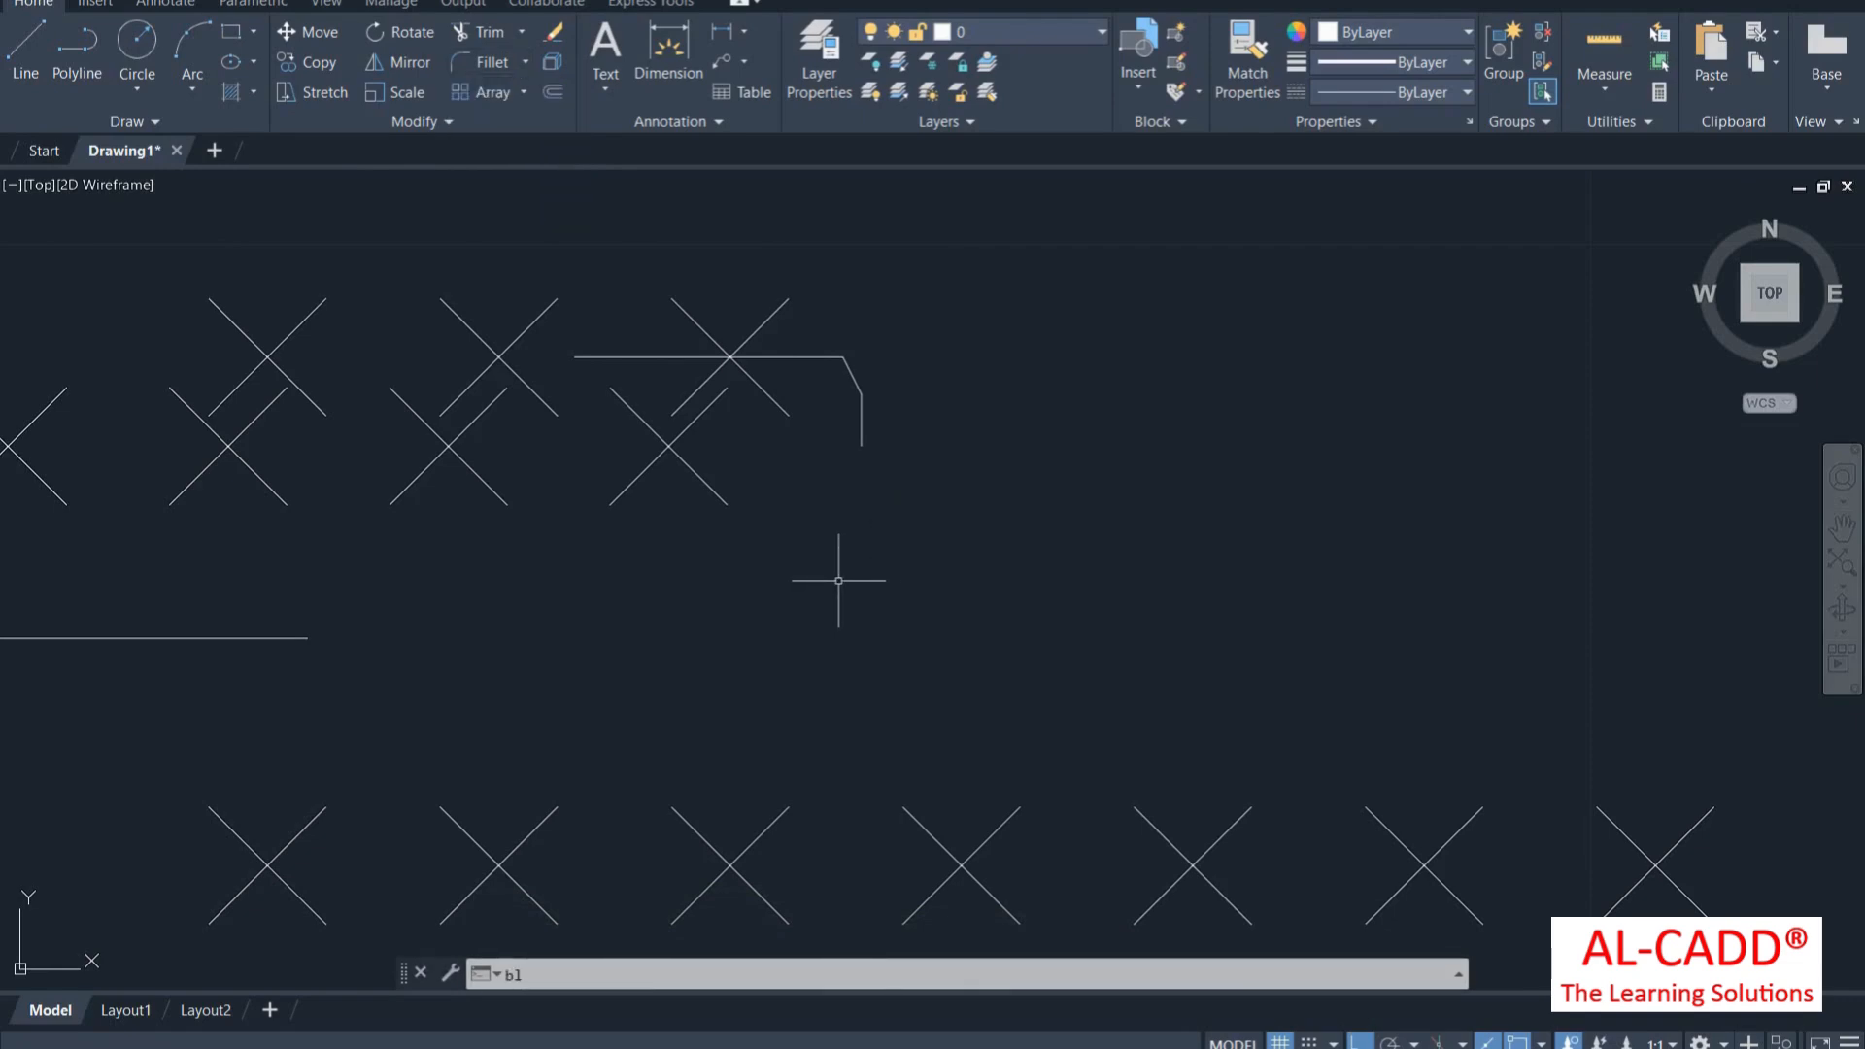
pyautogui.write('D')
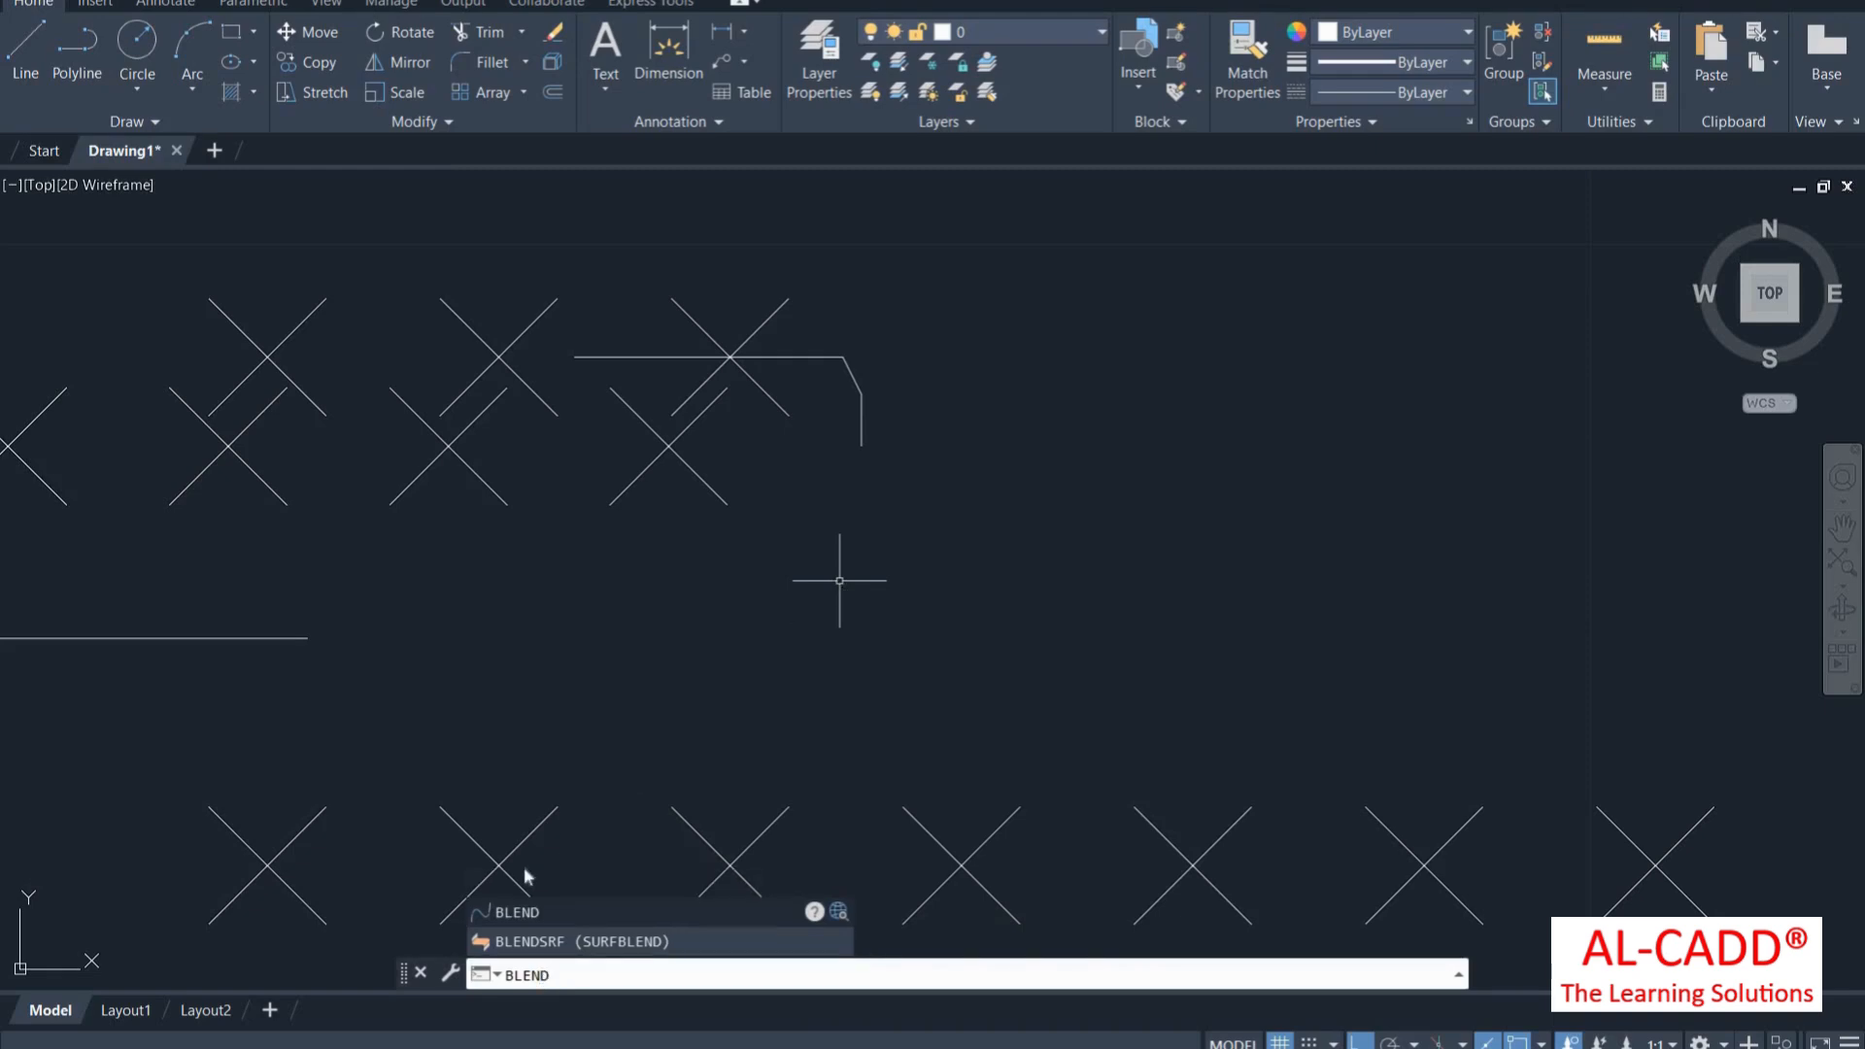
pyautogui.press('Return')
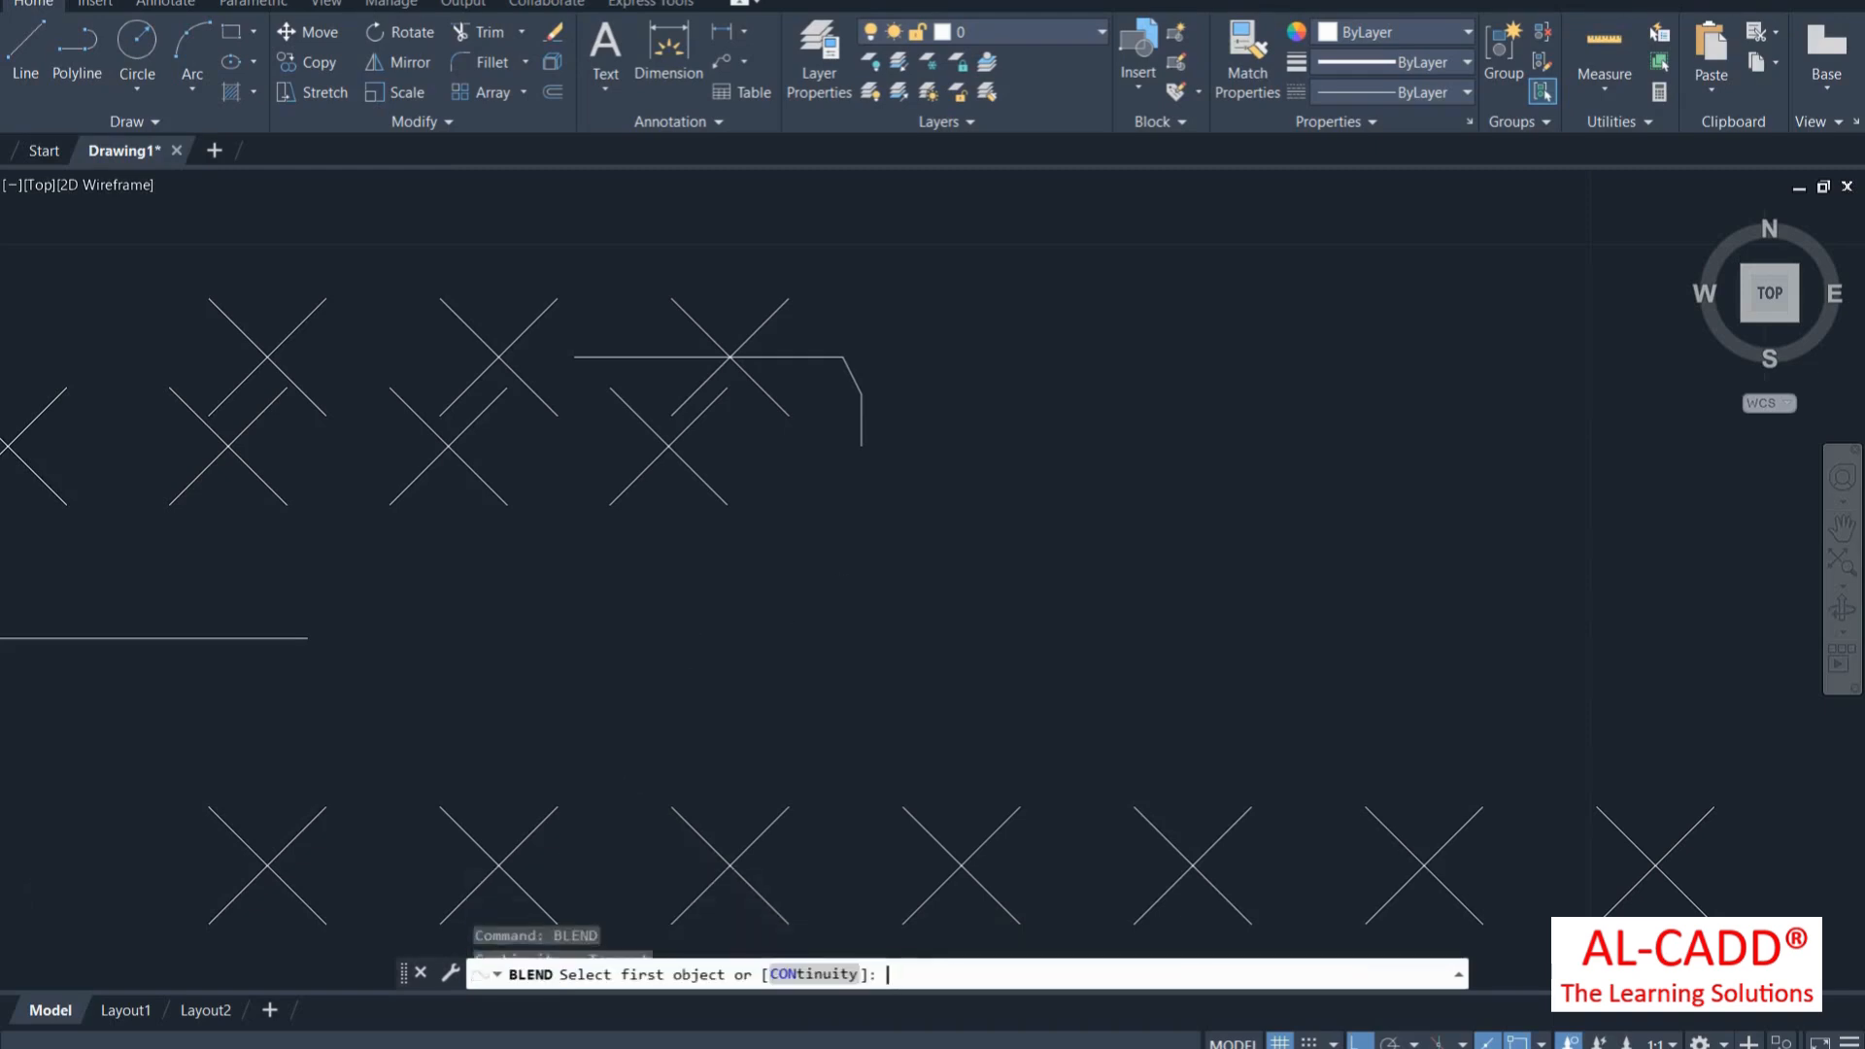
pyautogui.scroll(-4, 641, 632)
pyautogui.scroll(2, 646, 544)
pyautogui.click(634, 491)
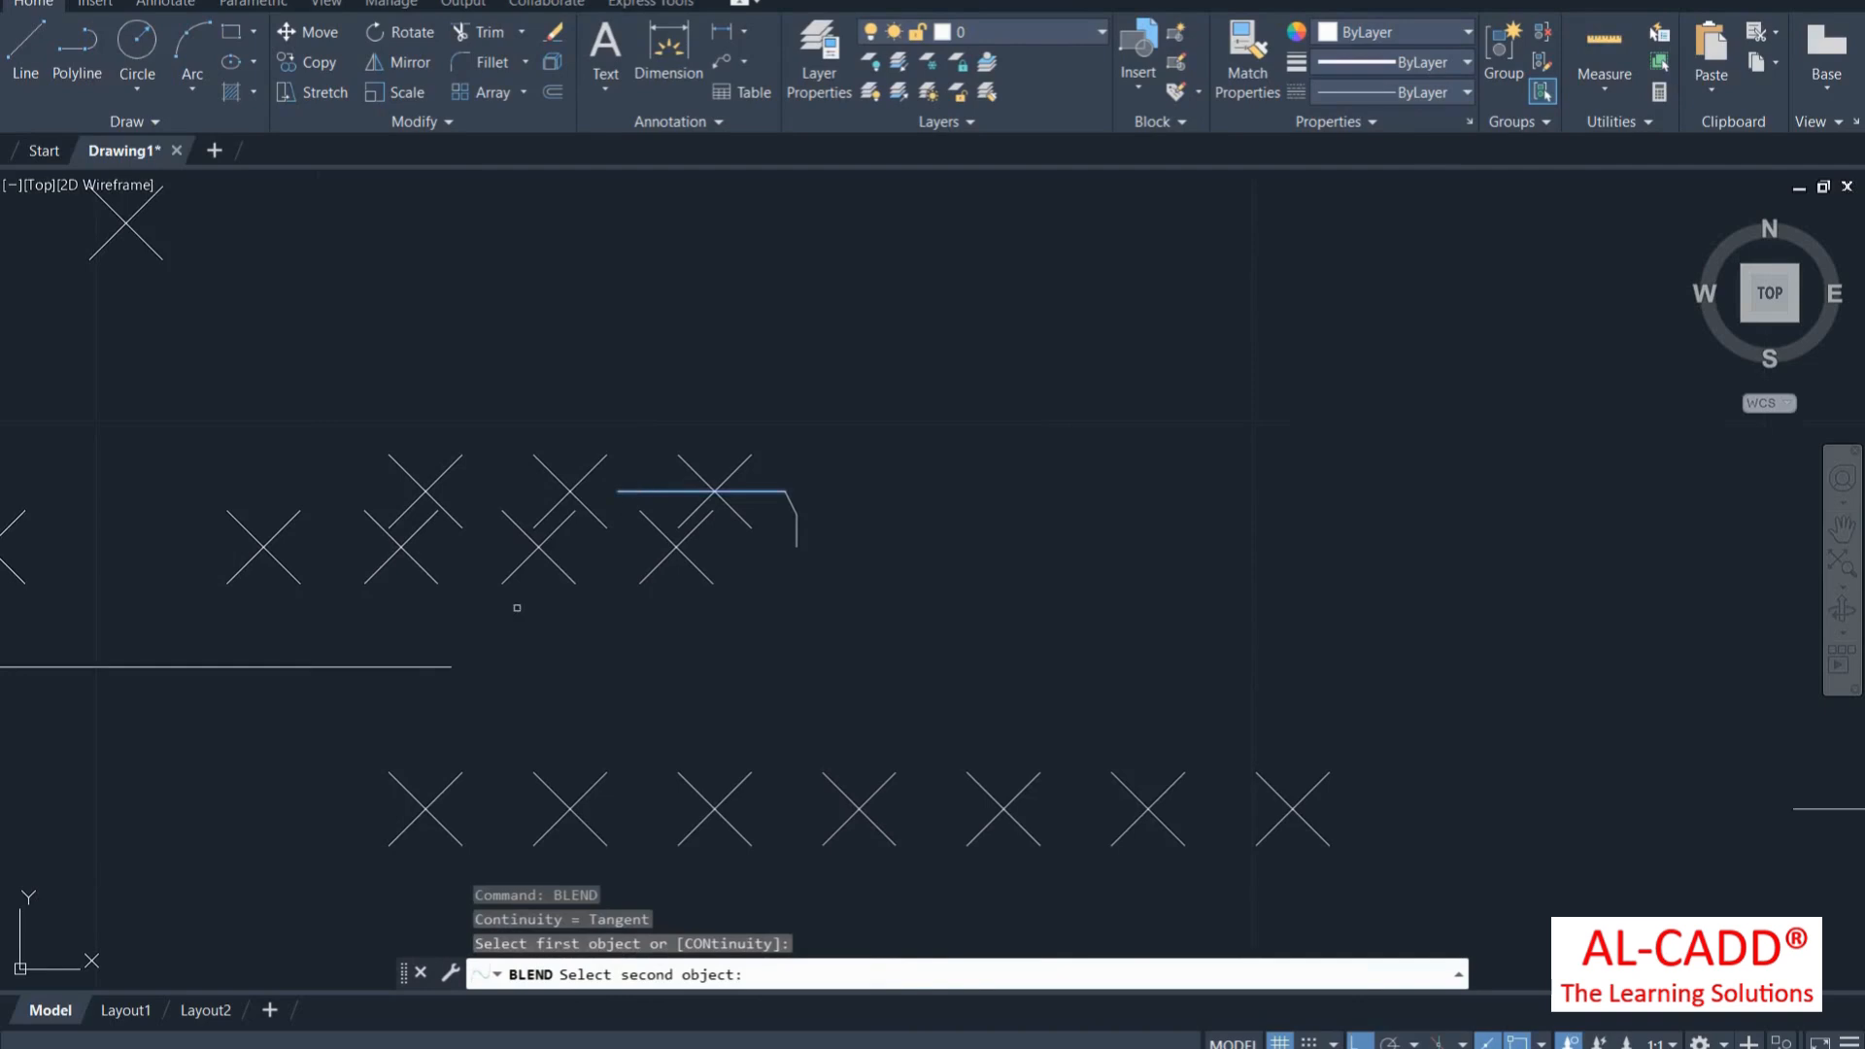
pyautogui.click(400, 666)
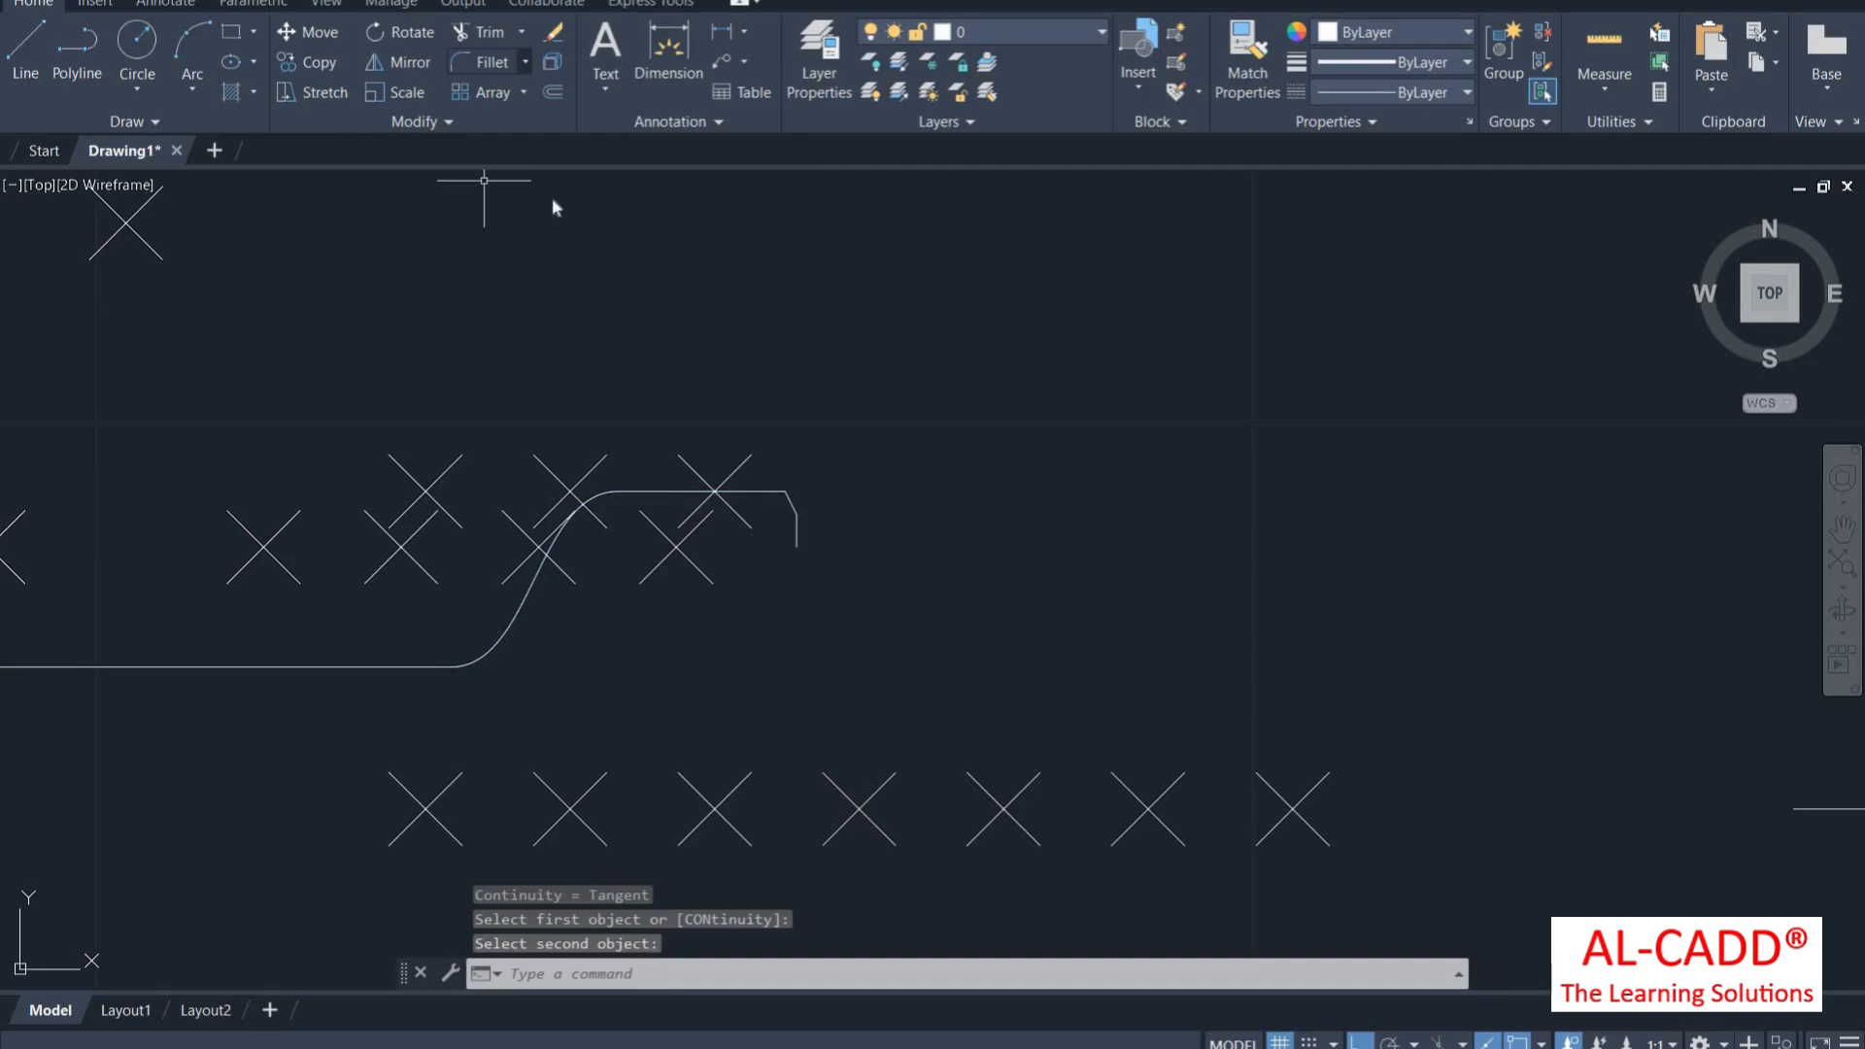
pyautogui.write('ar')
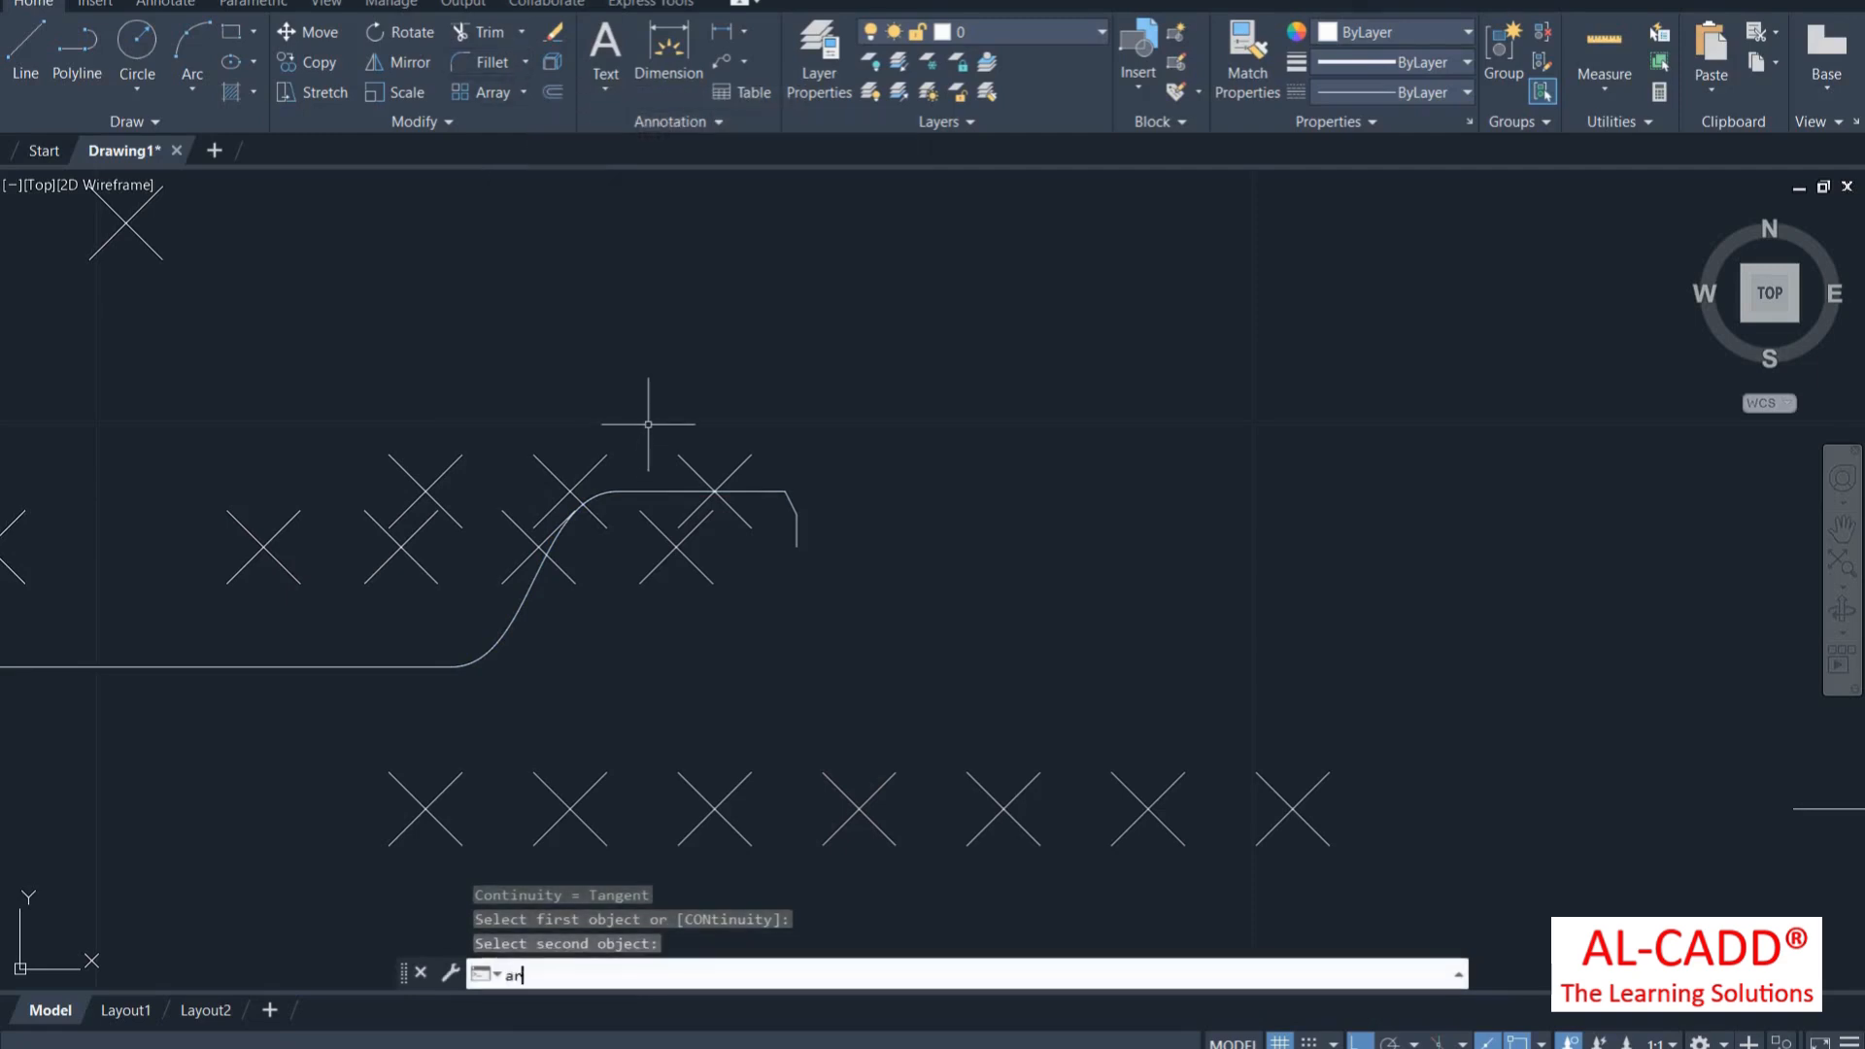
pyautogui.write('r')
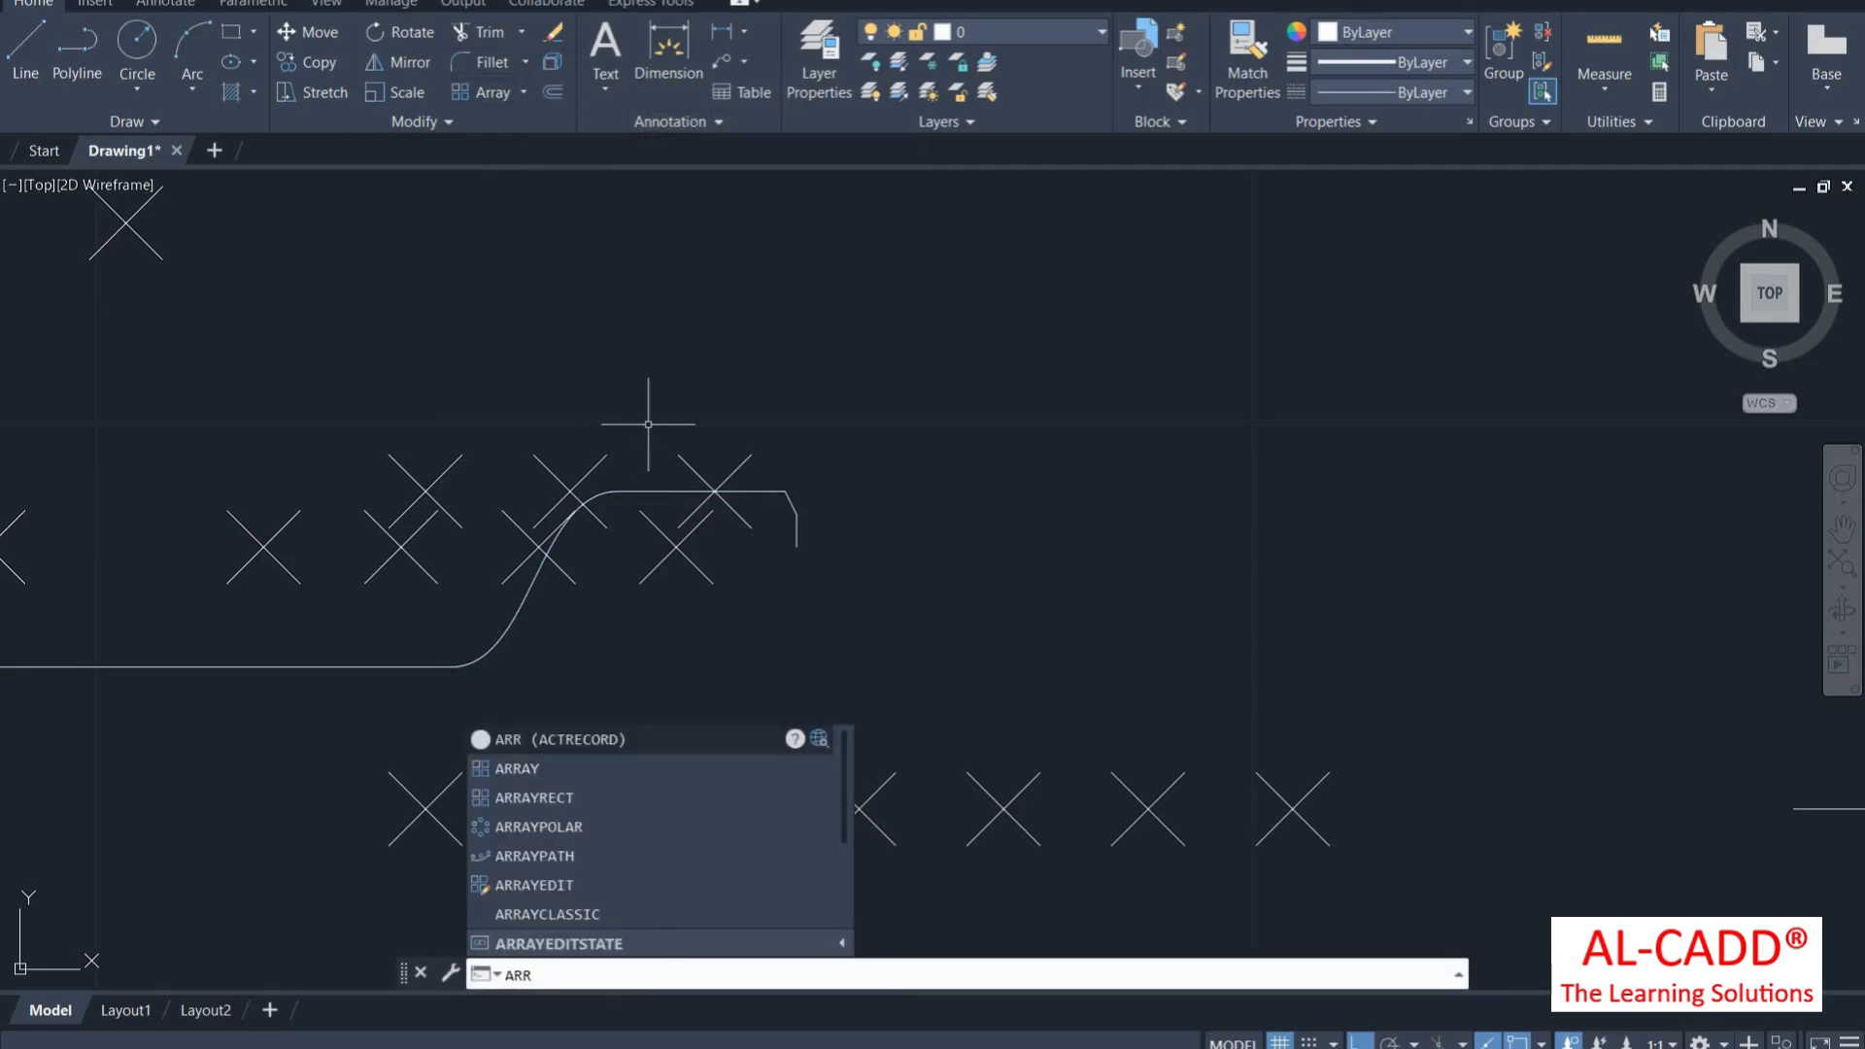
pyautogui.write('a')
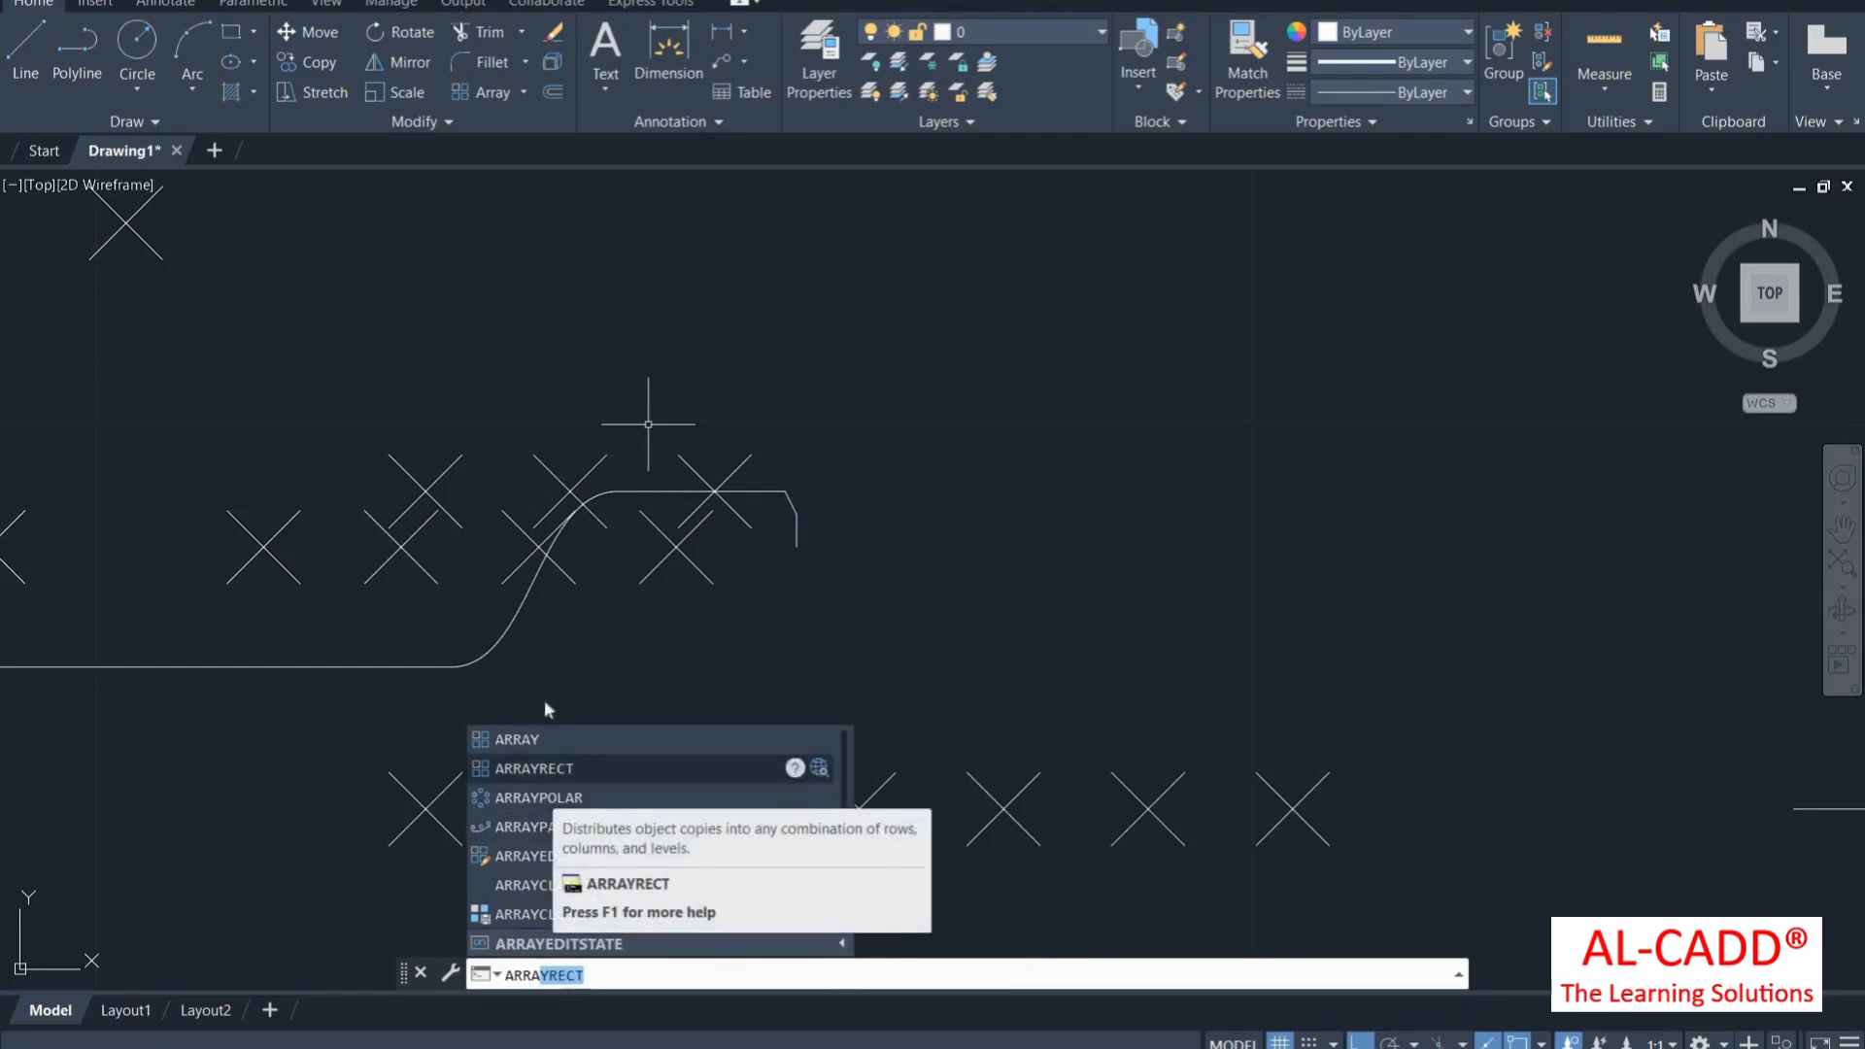
pyautogui.write('y')
pyautogui.press('Return')
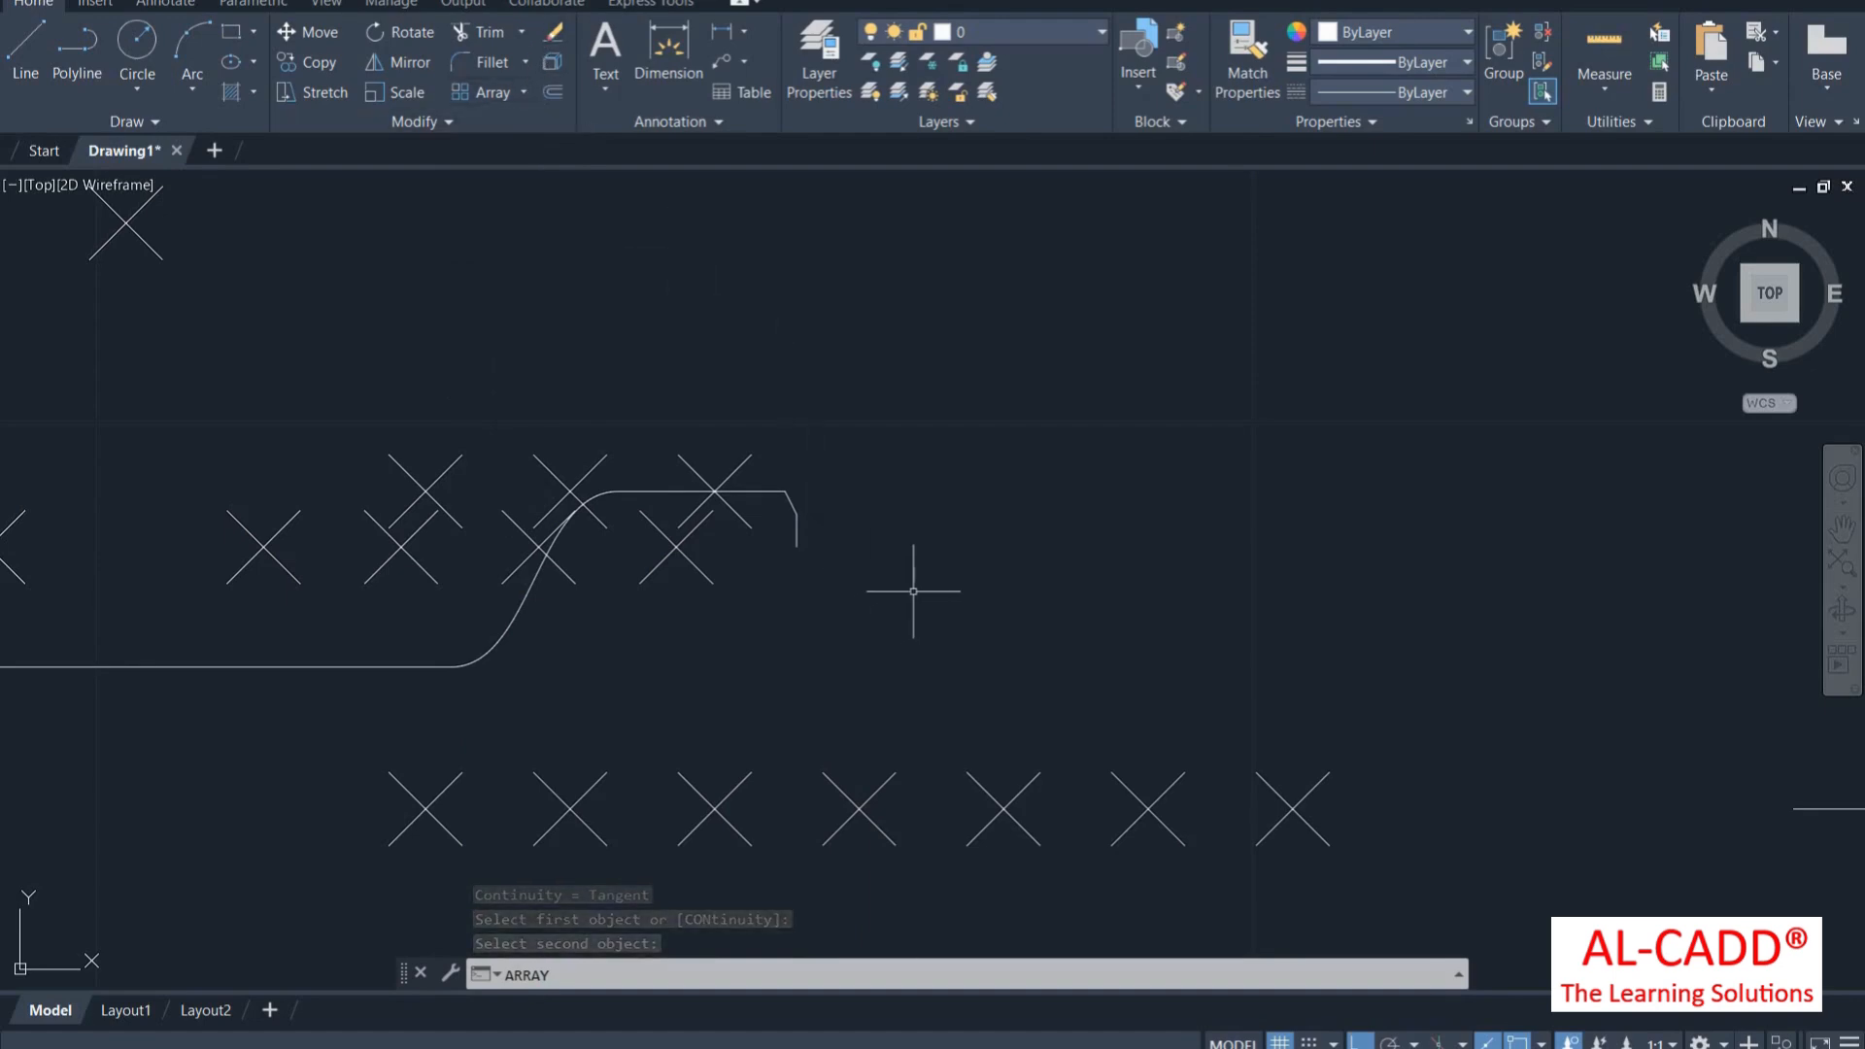
pyautogui.press('BackSpace')
pyautogui.write('e')
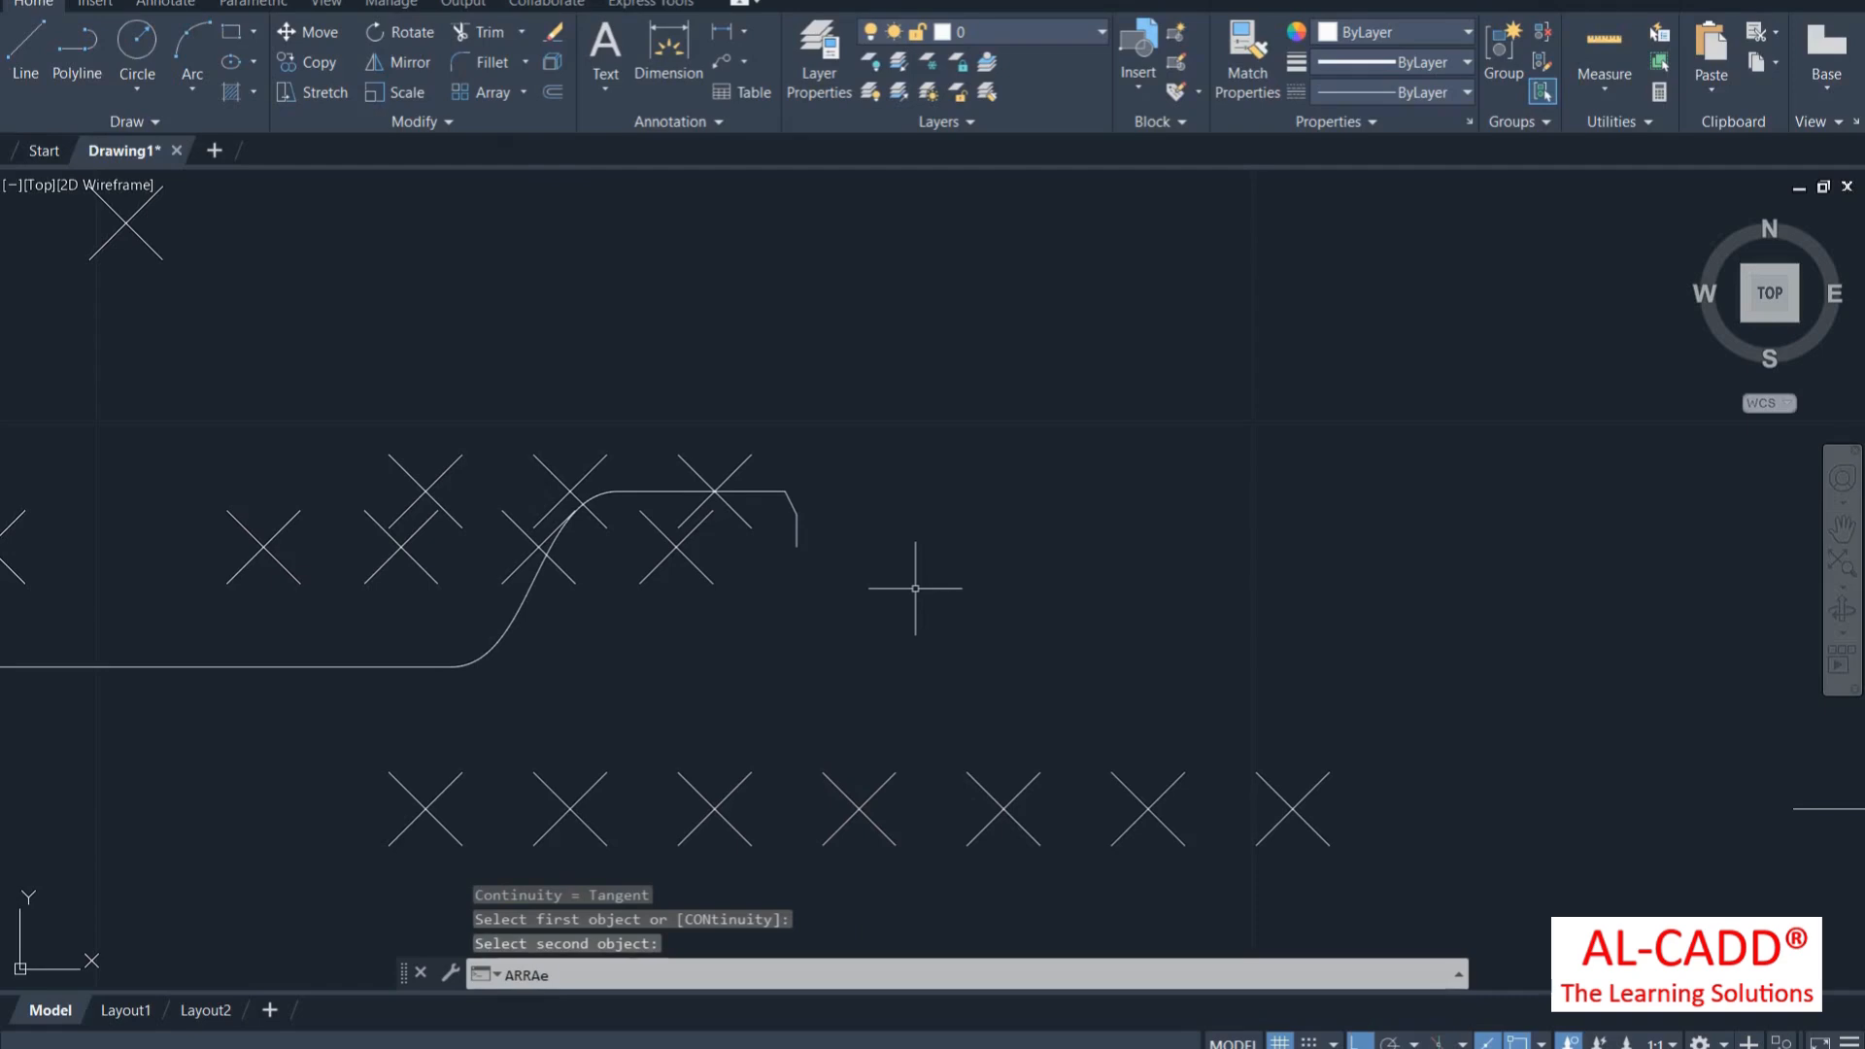
pyautogui.press('Escape')
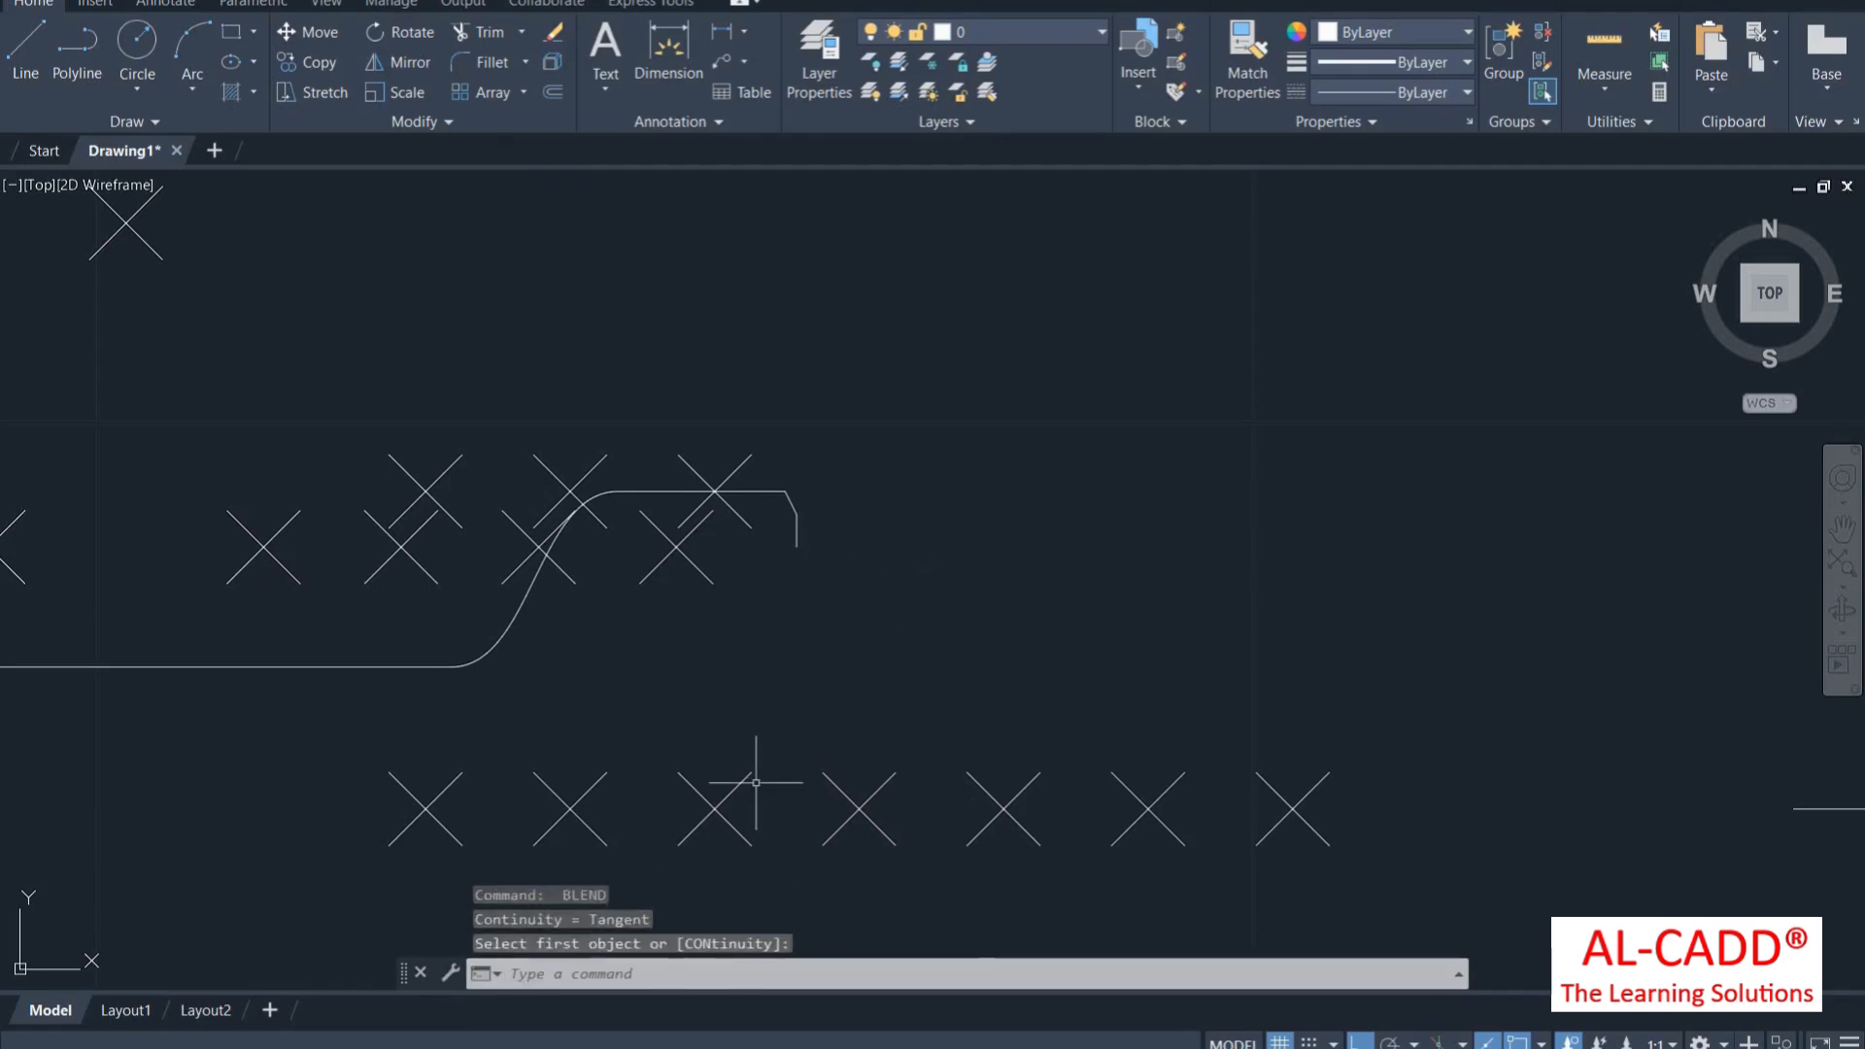
# Erase the chamfered line group beyond the upper end of the blend curve, including the crosses there
pyautogui.write('e')
pyautogui.press('Return')
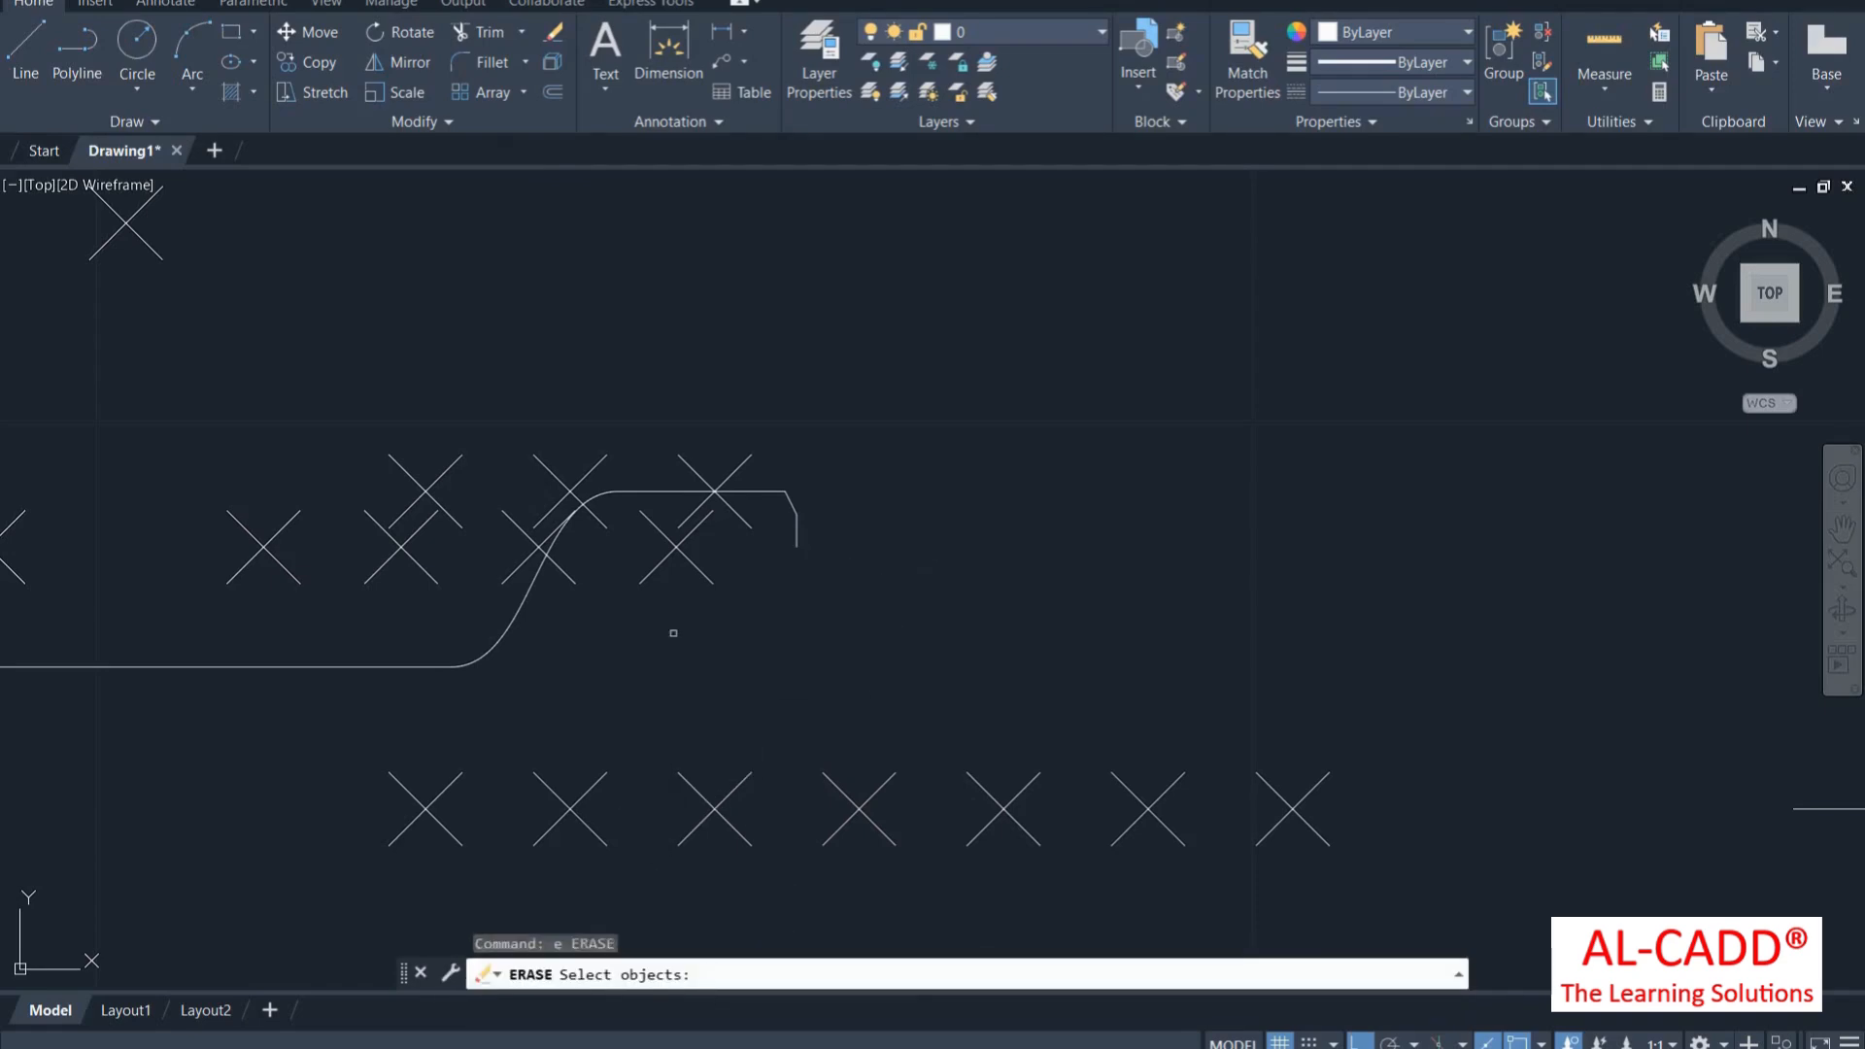
pyautogui.click(816, 650)
pyautogui.click(670, 505)
pyautogui.press('Return')
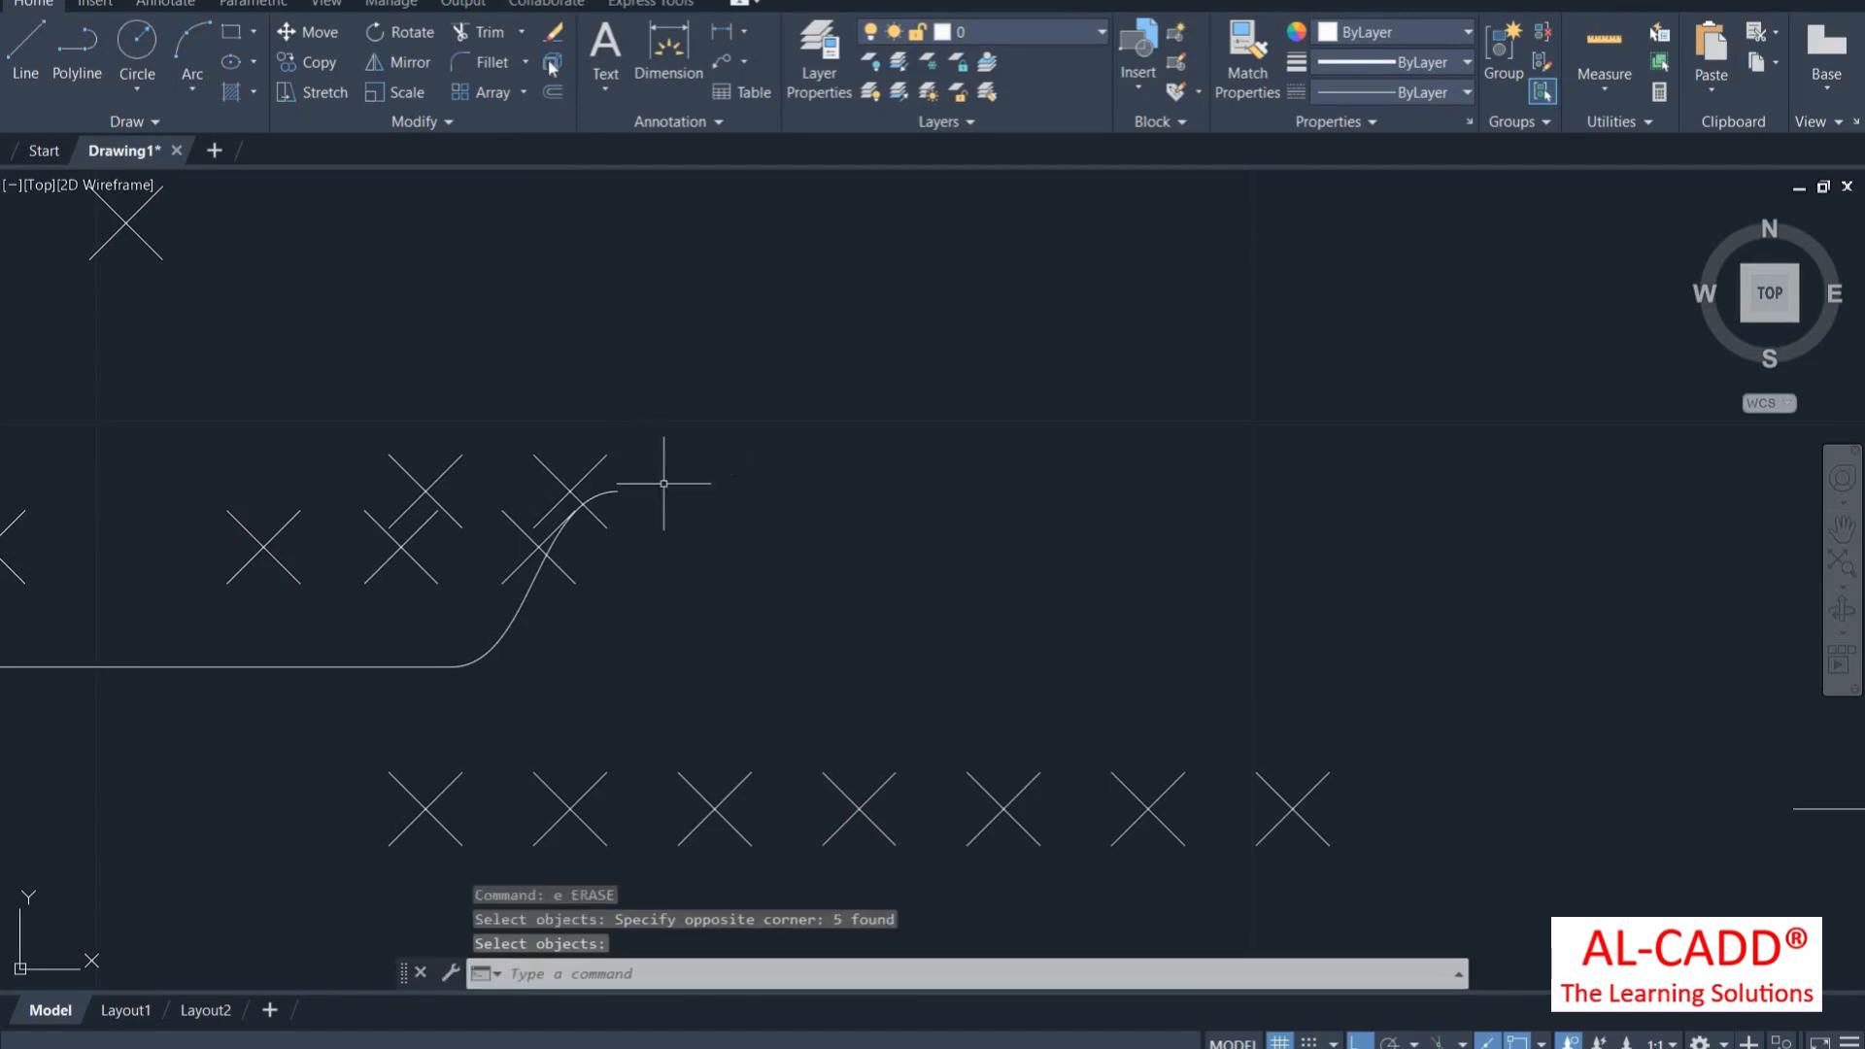
# Draw a roughly square rectangle beside the upper end of the blend curve, above the row of crosses
pyautogui.click(230, 31)
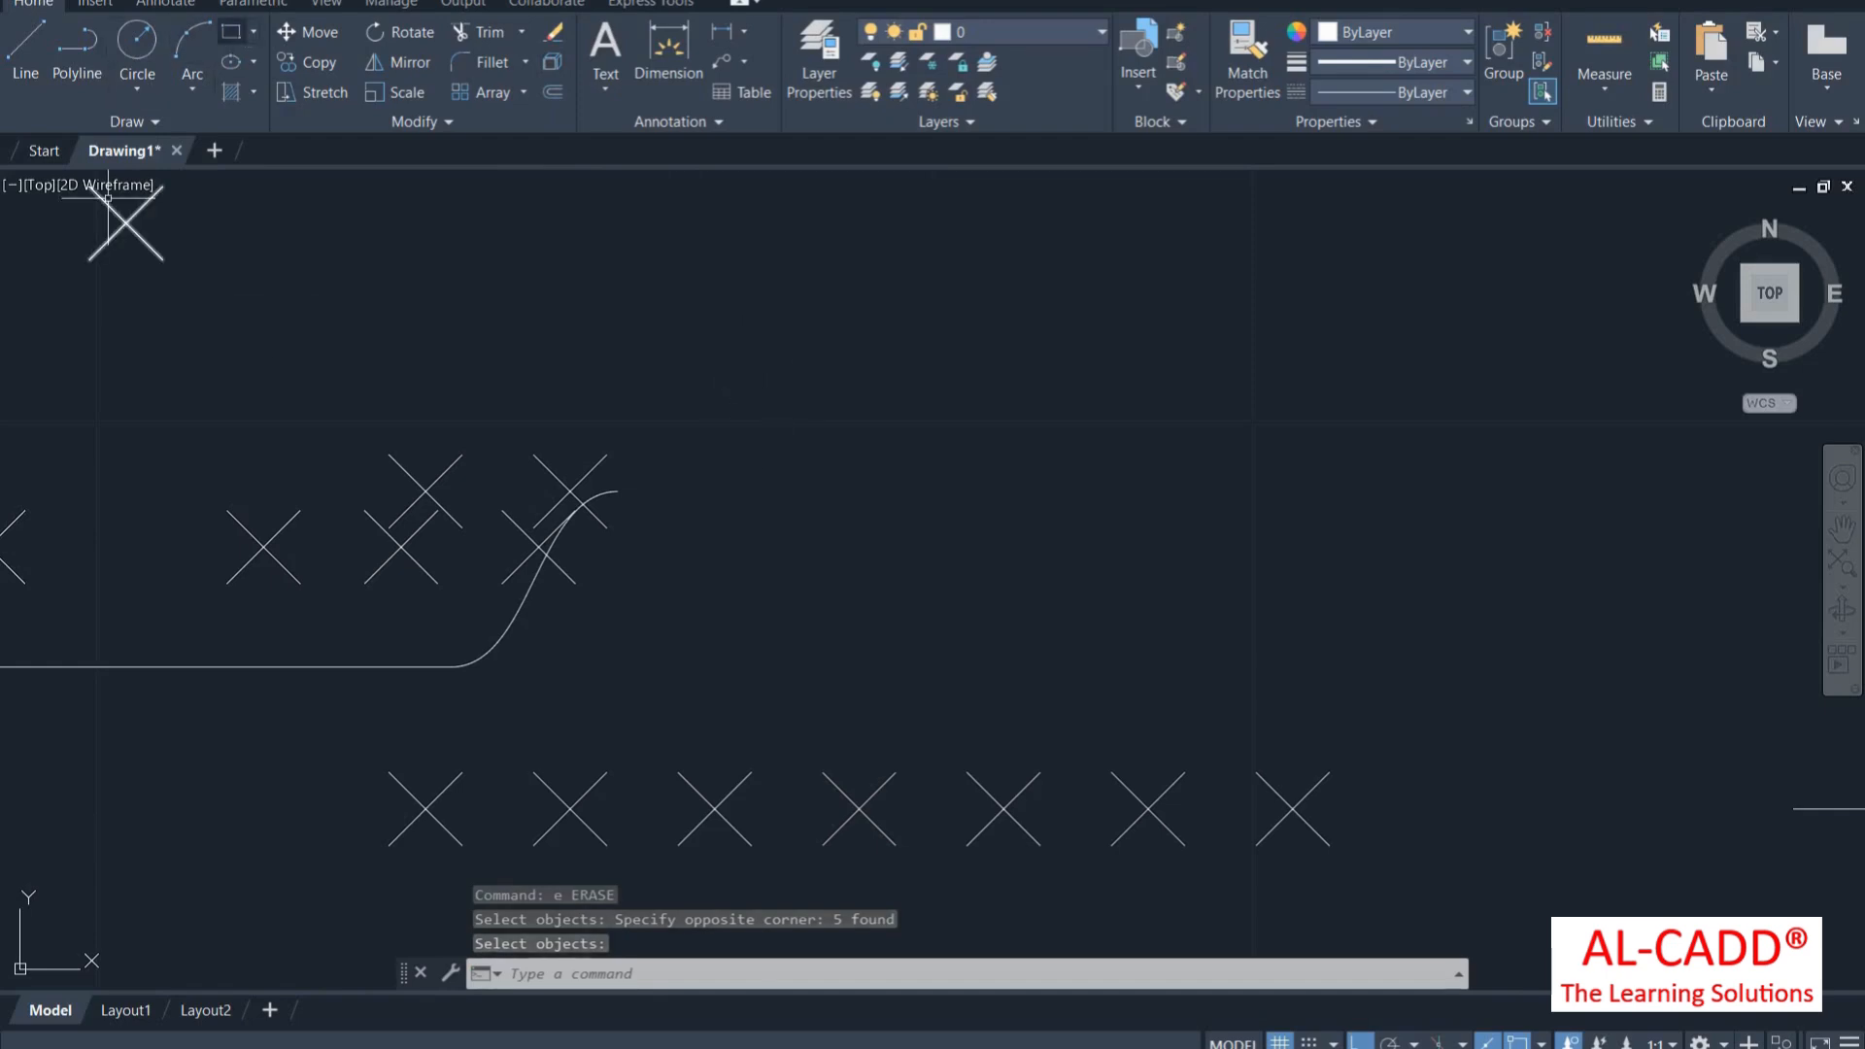
pyautogui.click(768, 457)
pyautogui.click(924, 607)
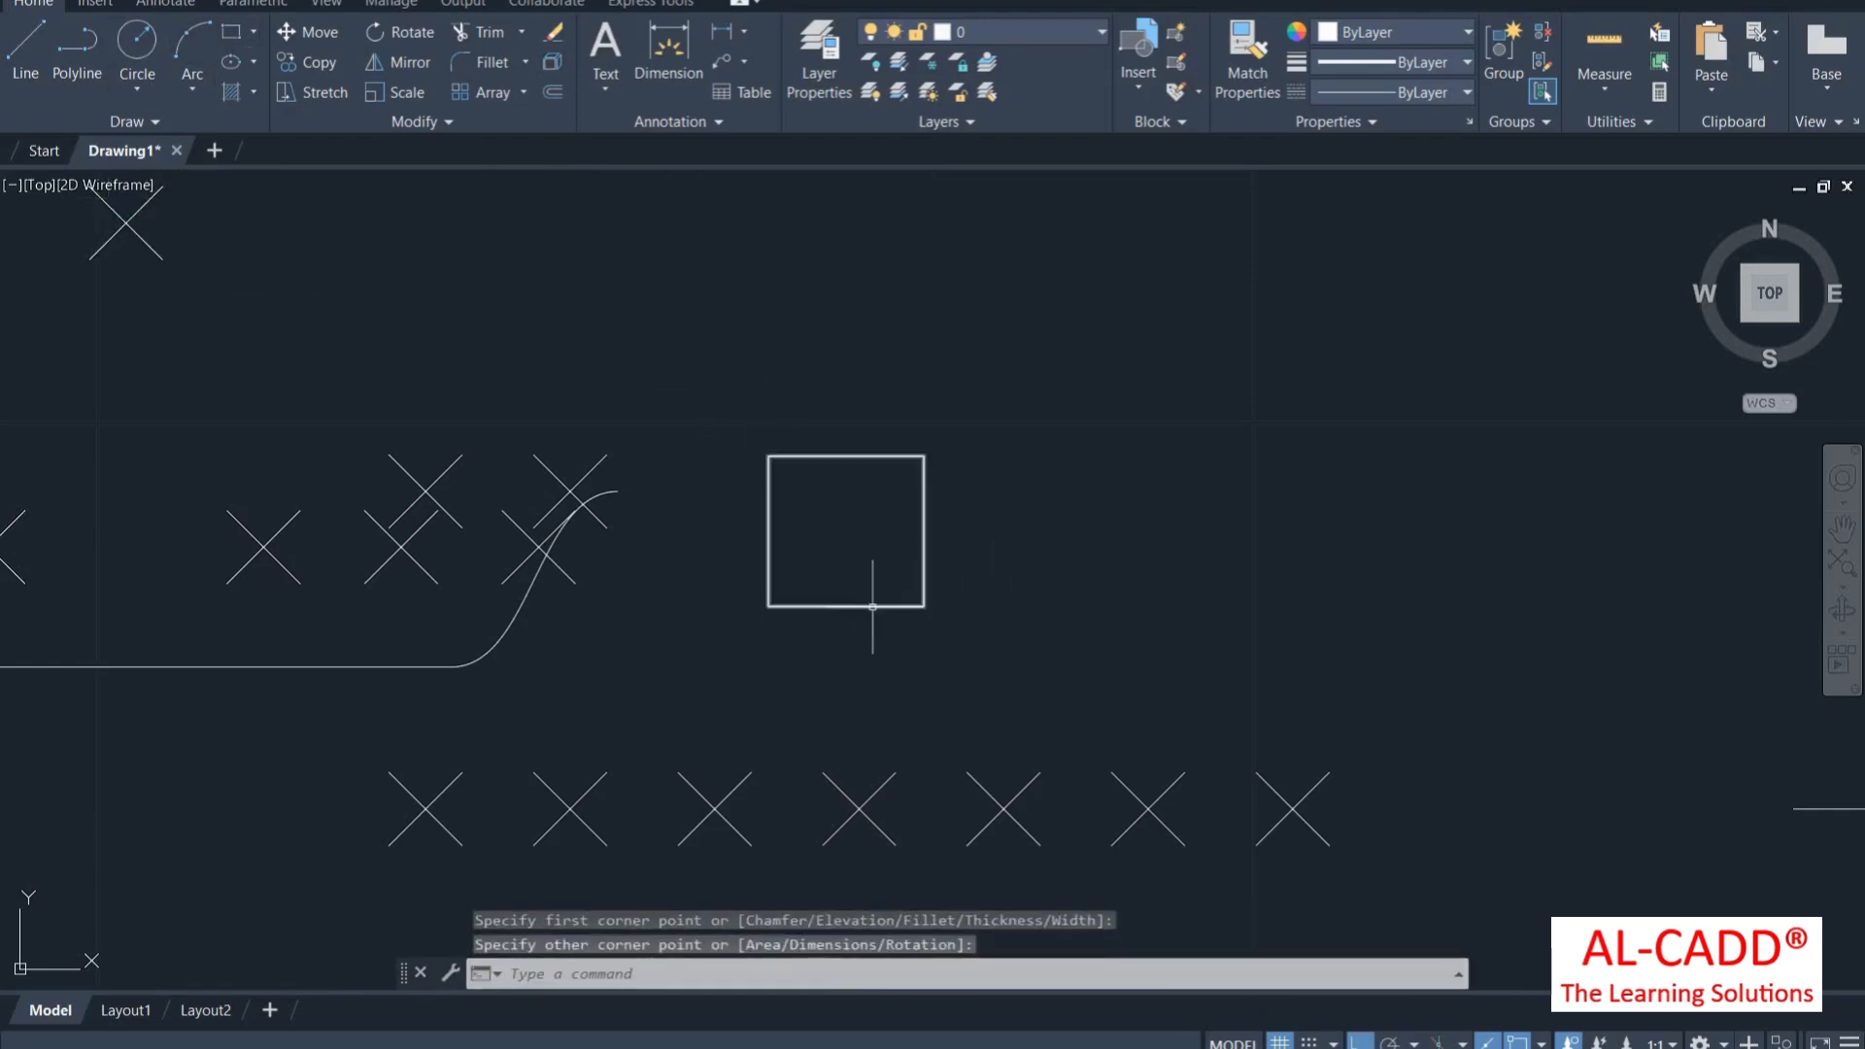
# Explode the new rectangle into separate lines
pyautogui.moveTo(867, 603)
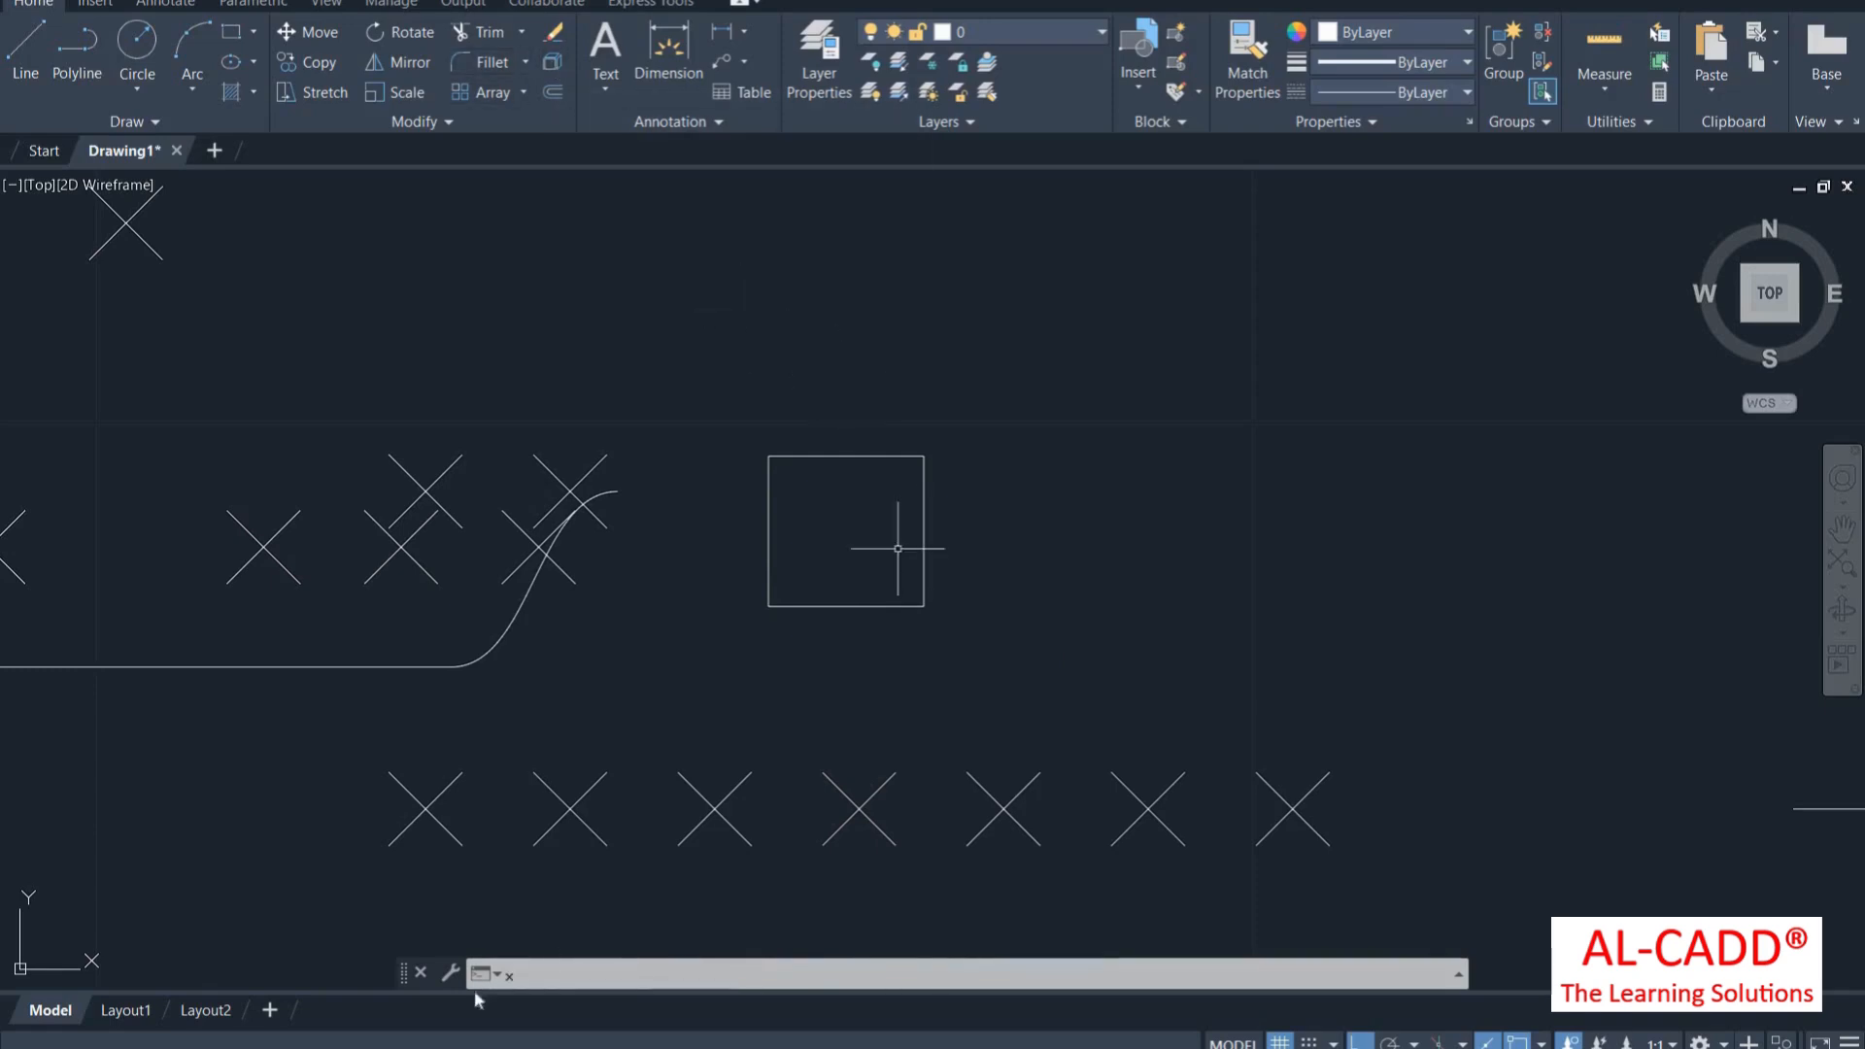
pyautogui.write('x')
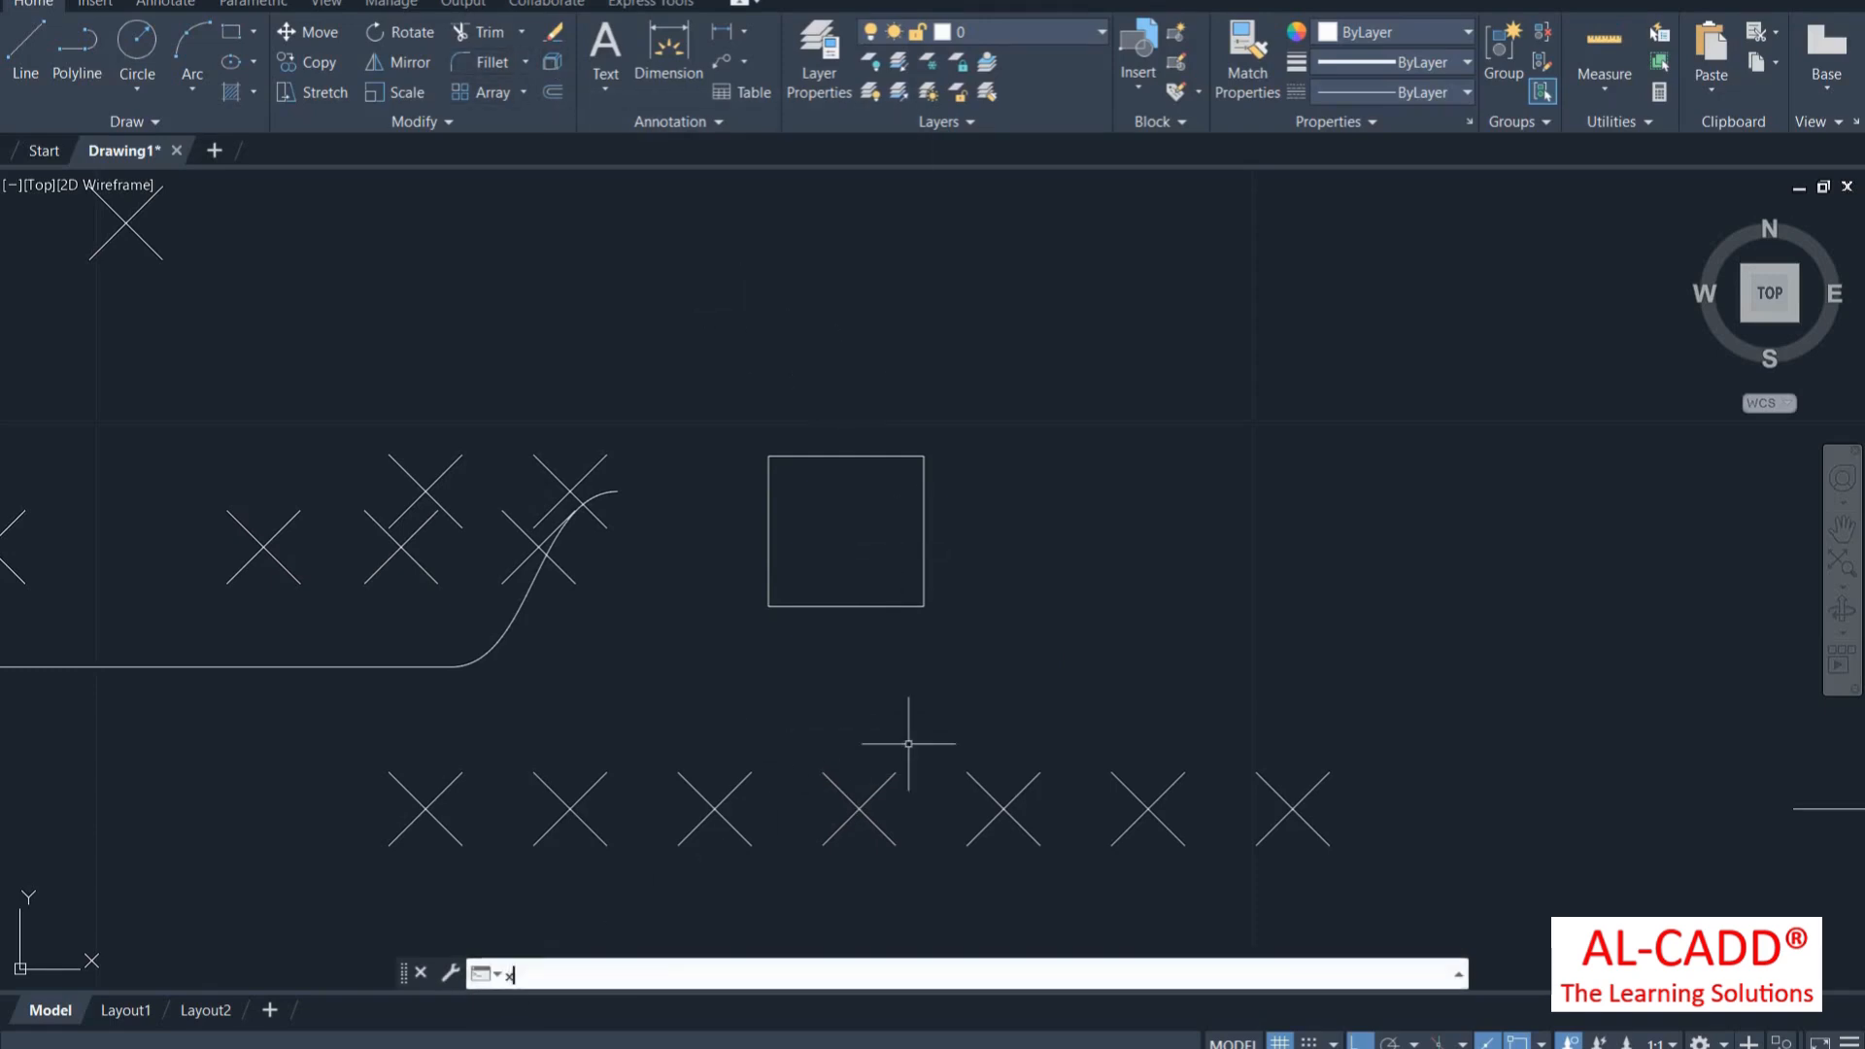
pyautogui.press('Return')
pyautogui.click(933, 612)
pyautogui.click(728, 417)
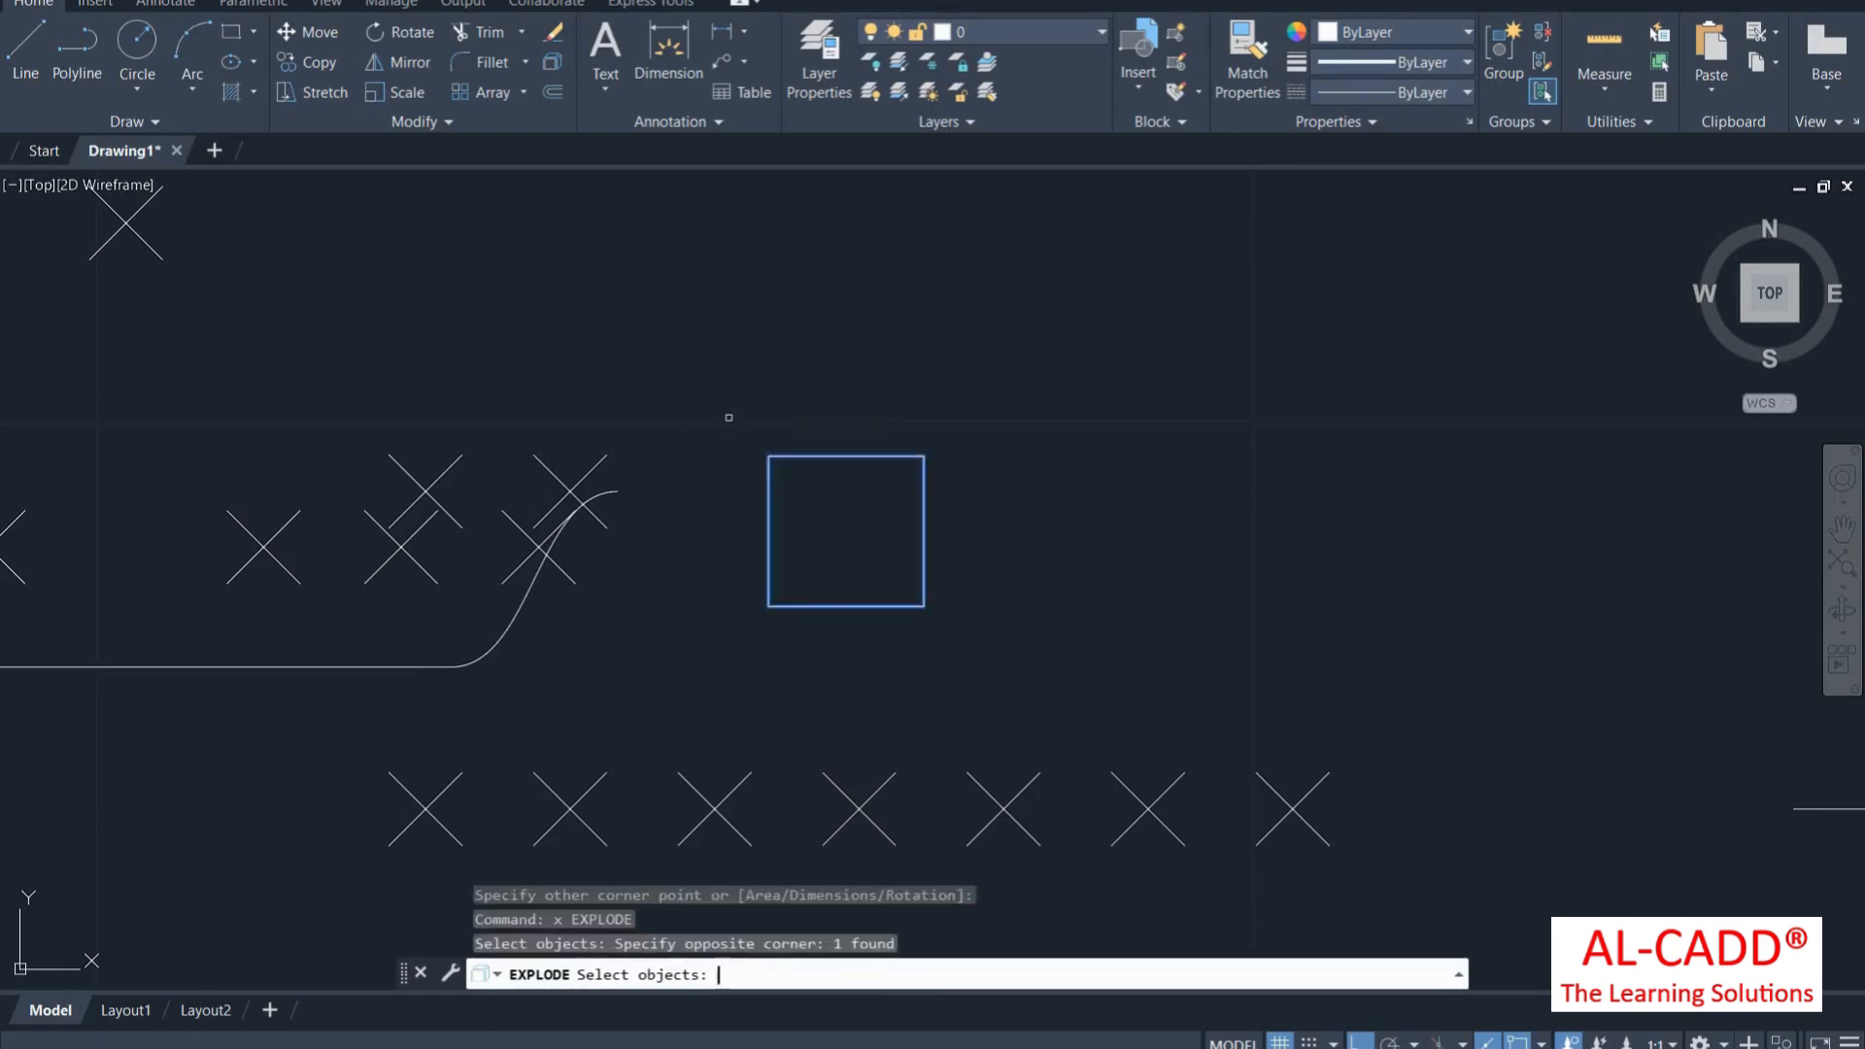
pyautogui.press('Return')
# Select the four sides of the exploded rectangle one after another to check that they are separate lines
pyautogui.click(978, 570)
pyautogui.click(853, 417)
pyautogui.click(853, 477)
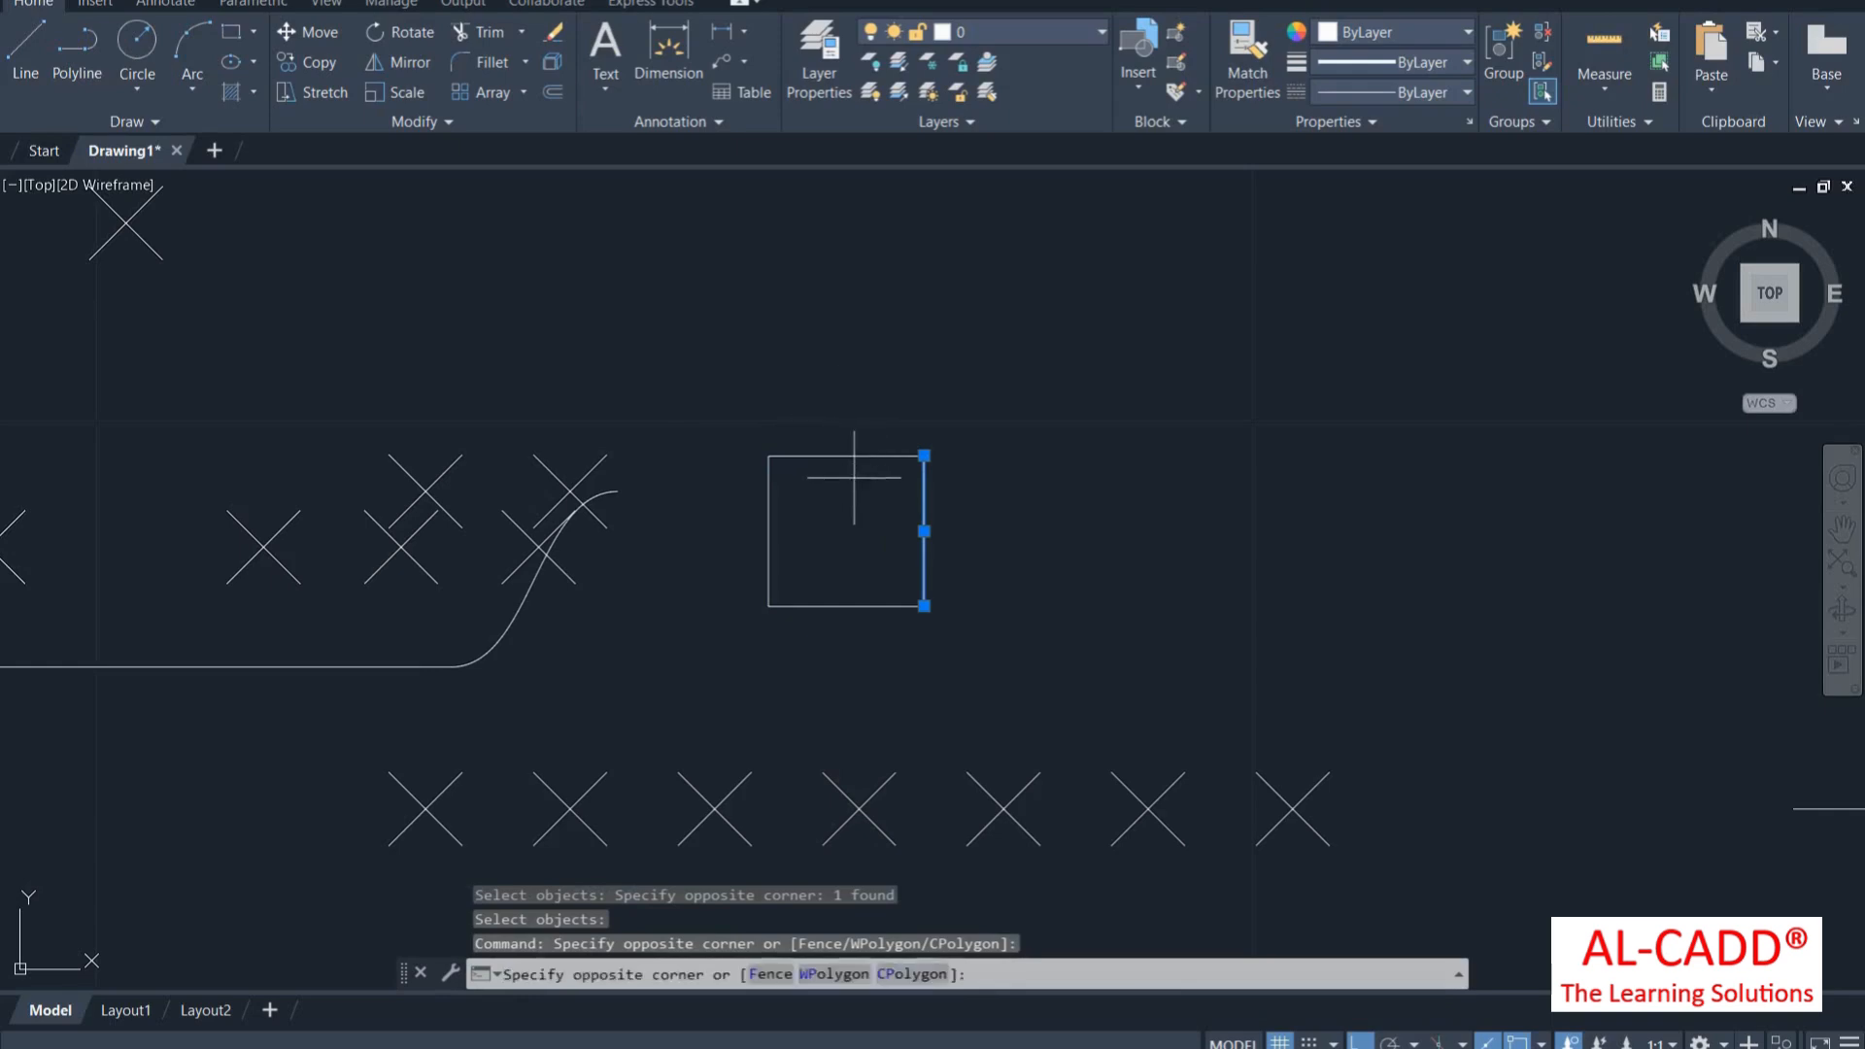
pyautogui.click(795, 387)
pyautogui.click(781, 520)
pyautogui.click(761, 507)
pyautogui.click(891, 652)
pyautogui.click(759, 528)
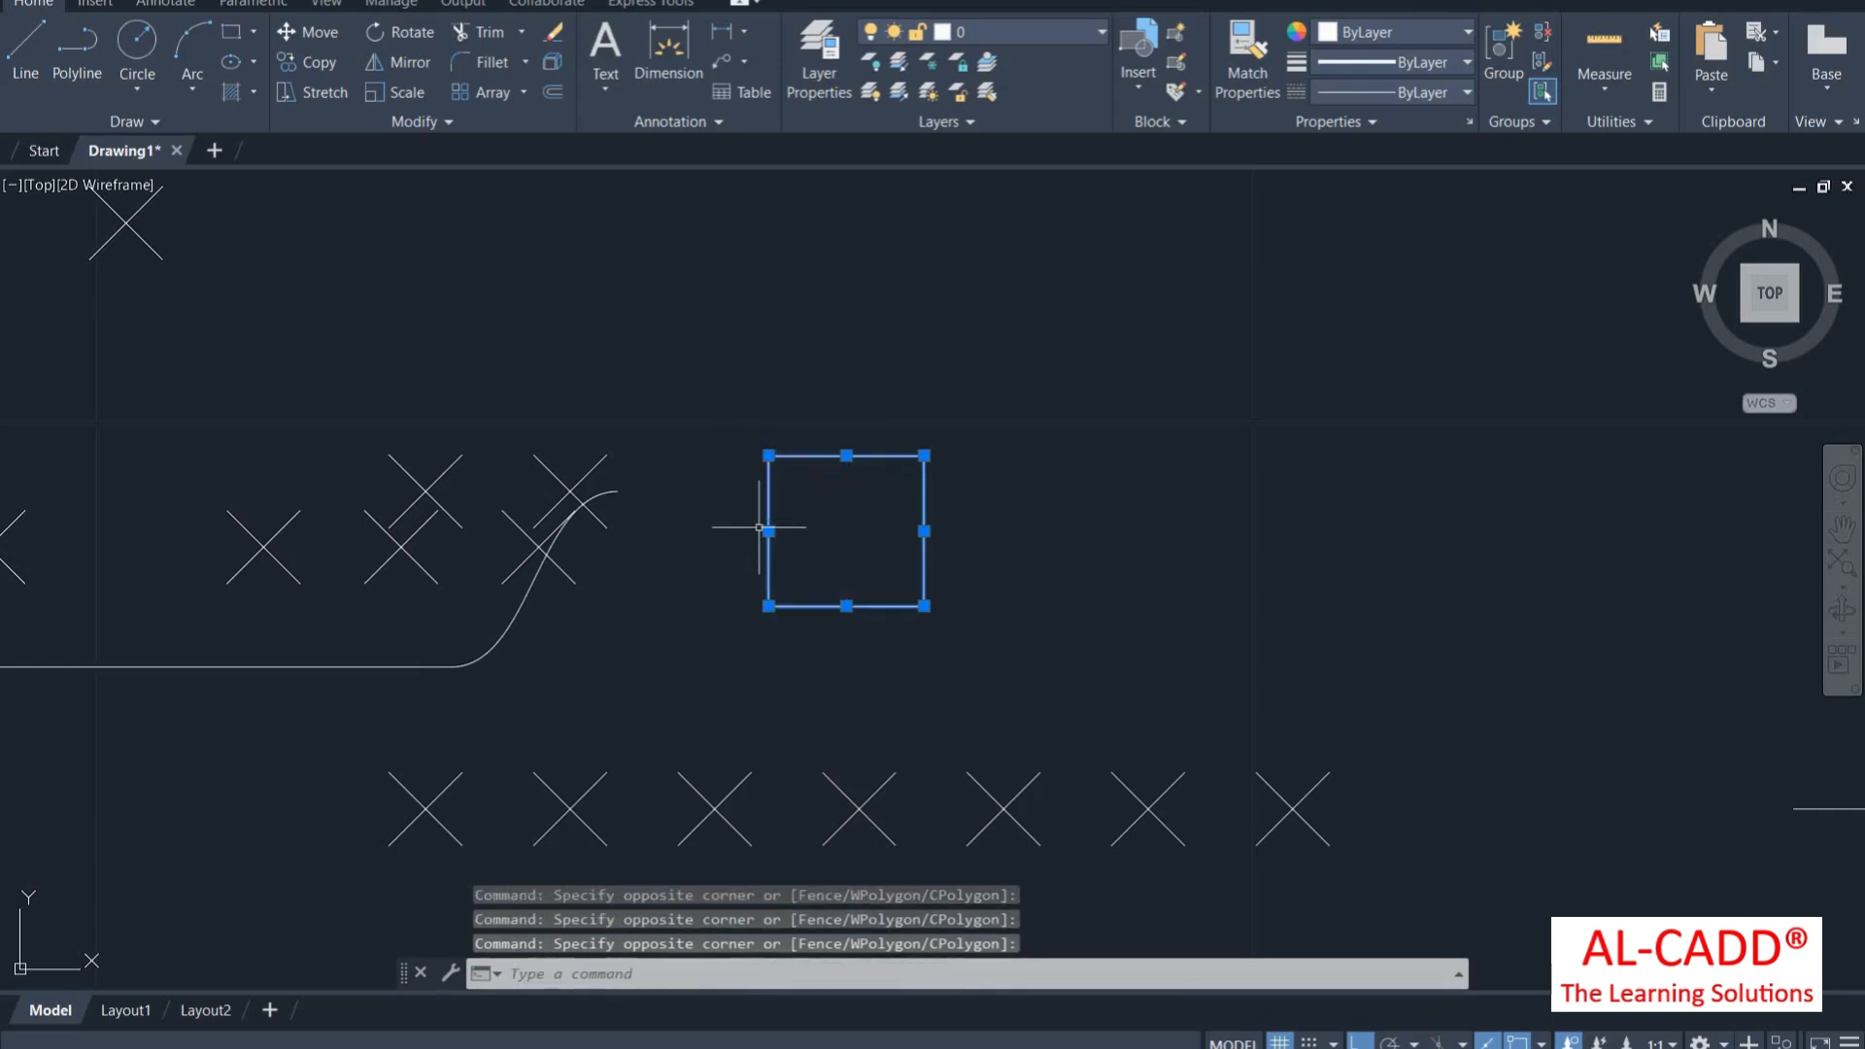
pyautogui.click(552, 62)
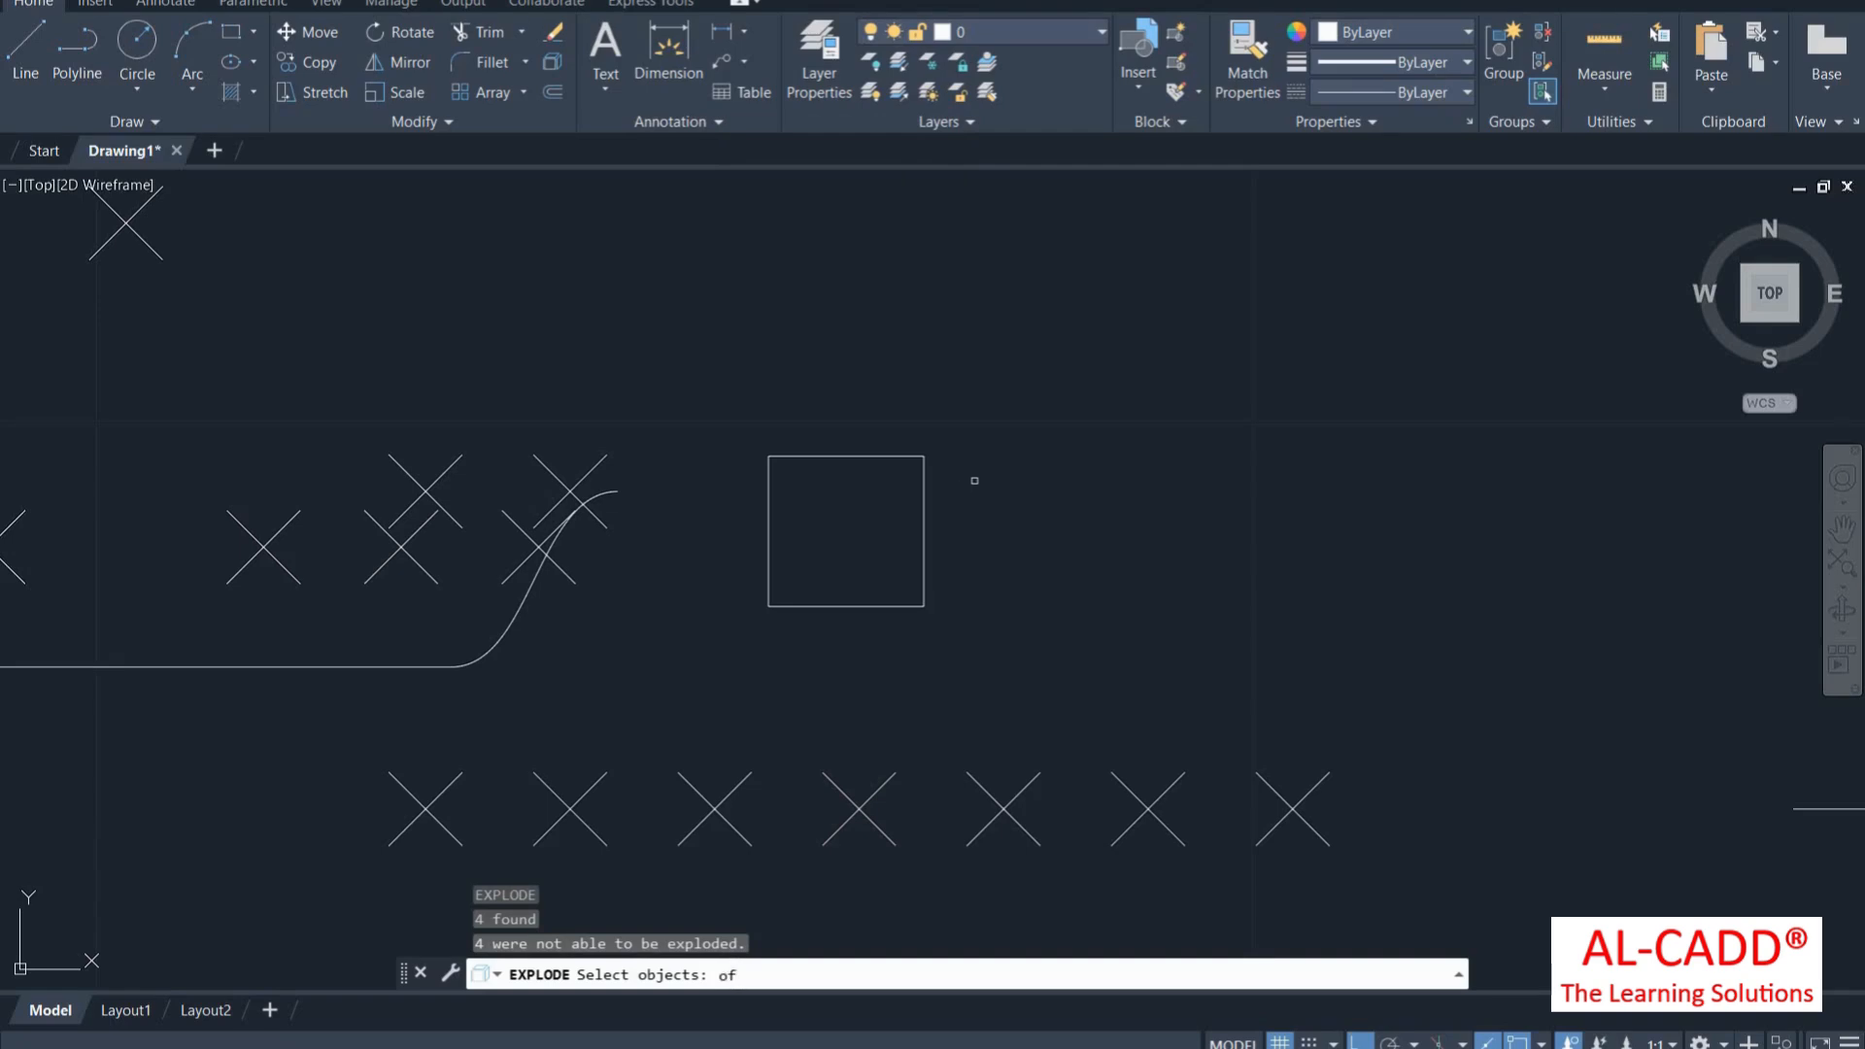
pyautogui.write('of')
pyautogui.press('Return')
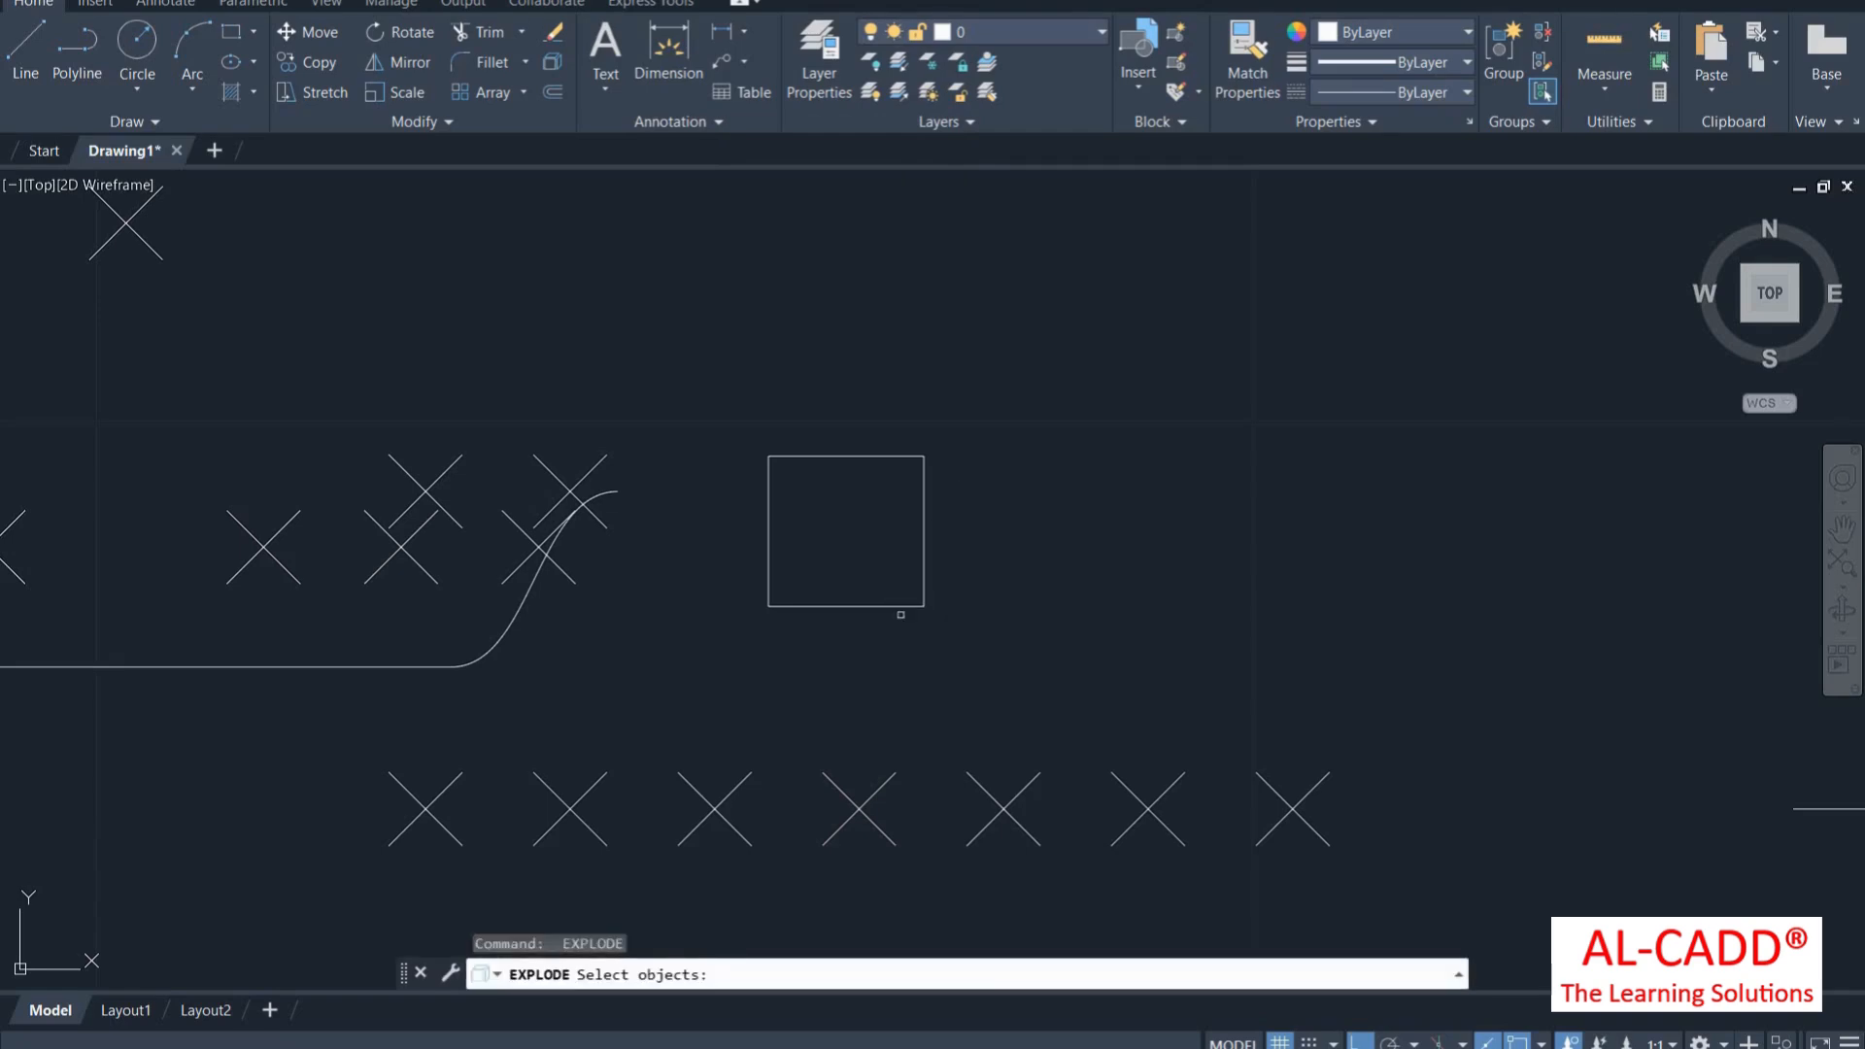
pyautogui.press('Return')
pyautogui.write('o')
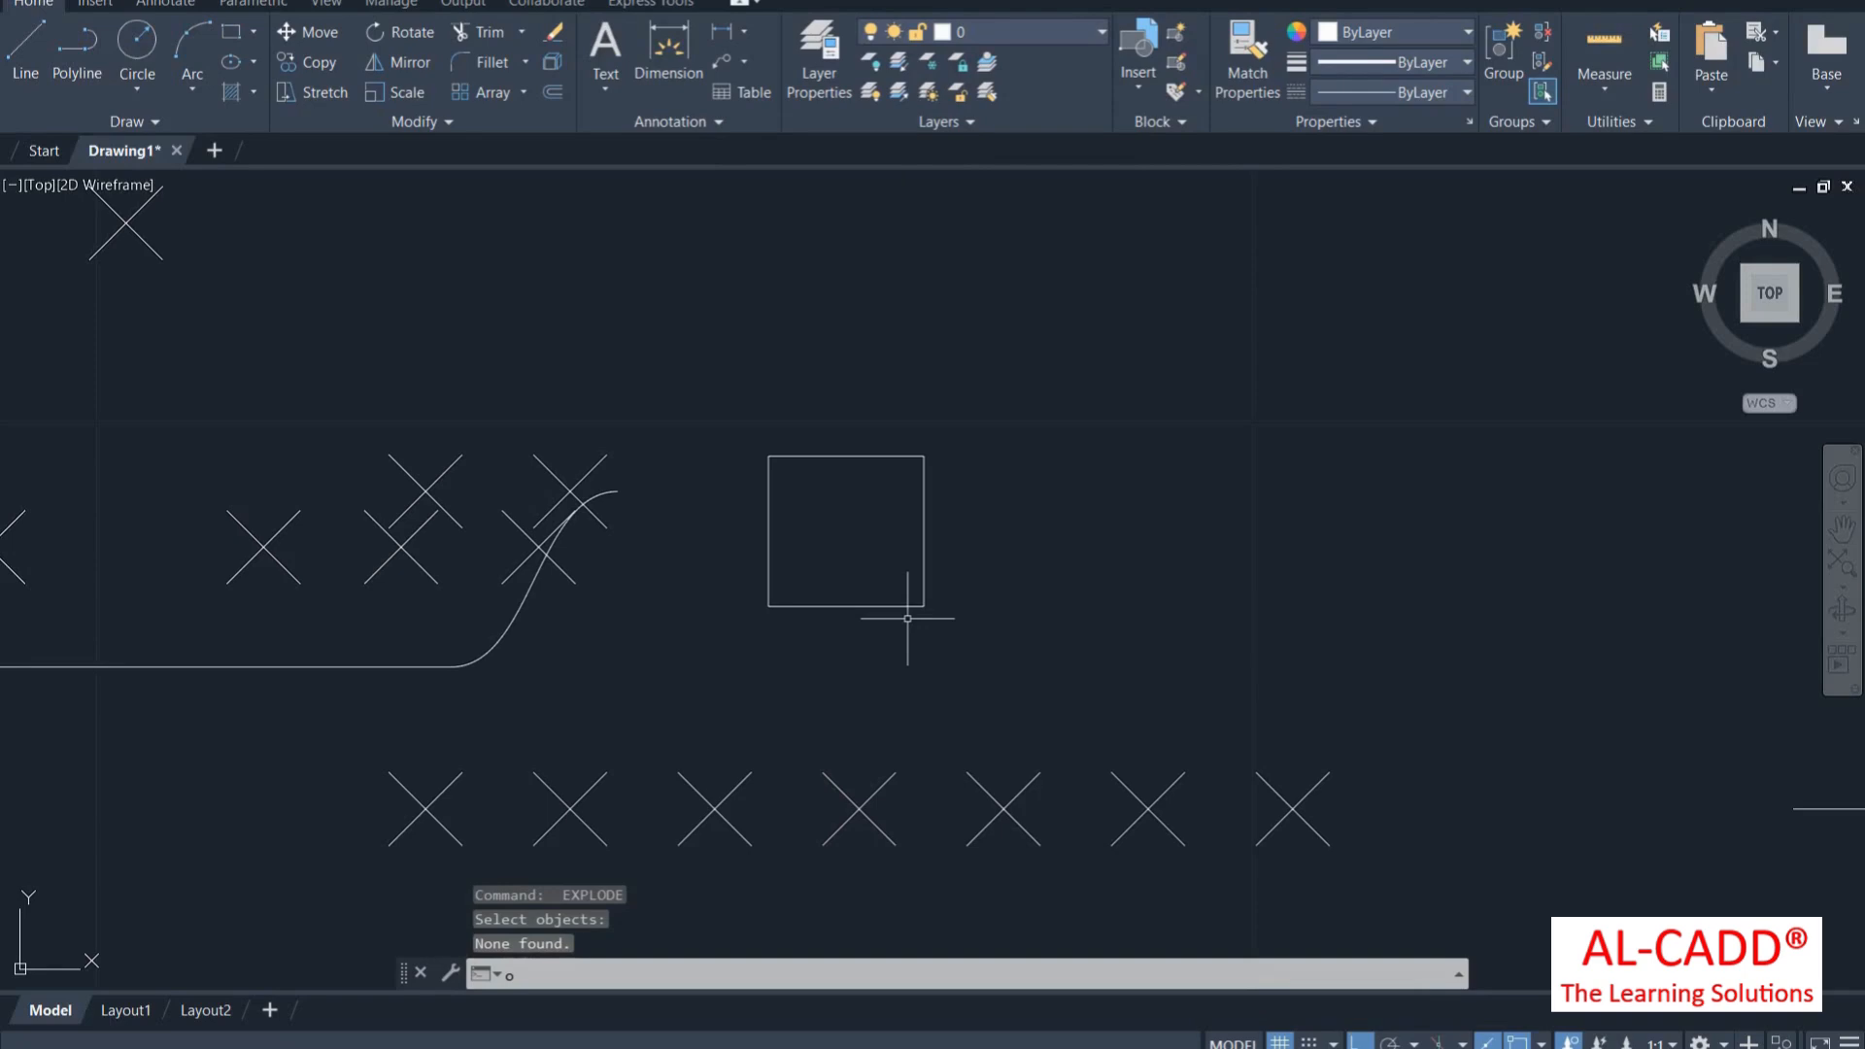
pyautogui.write('f')
pyautogui.press('Return')
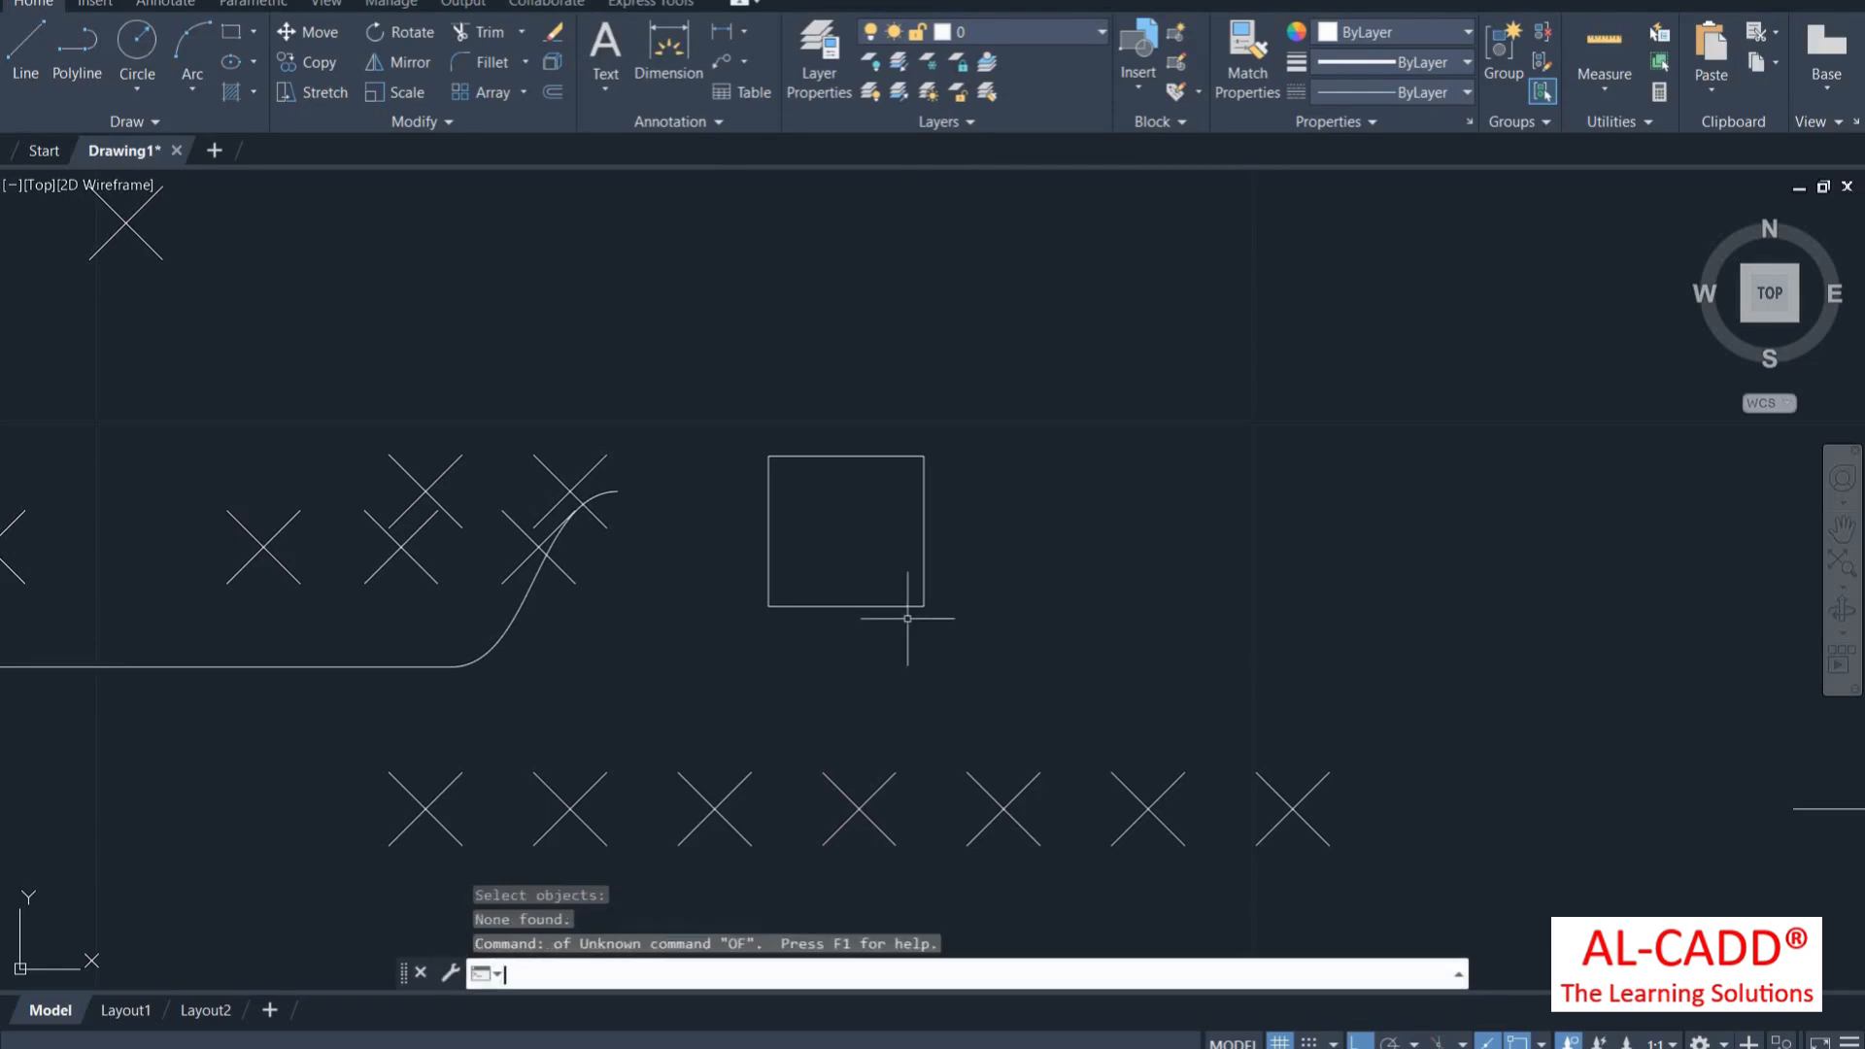
pyautogui.press('Return')
pyautogui.press('Return')
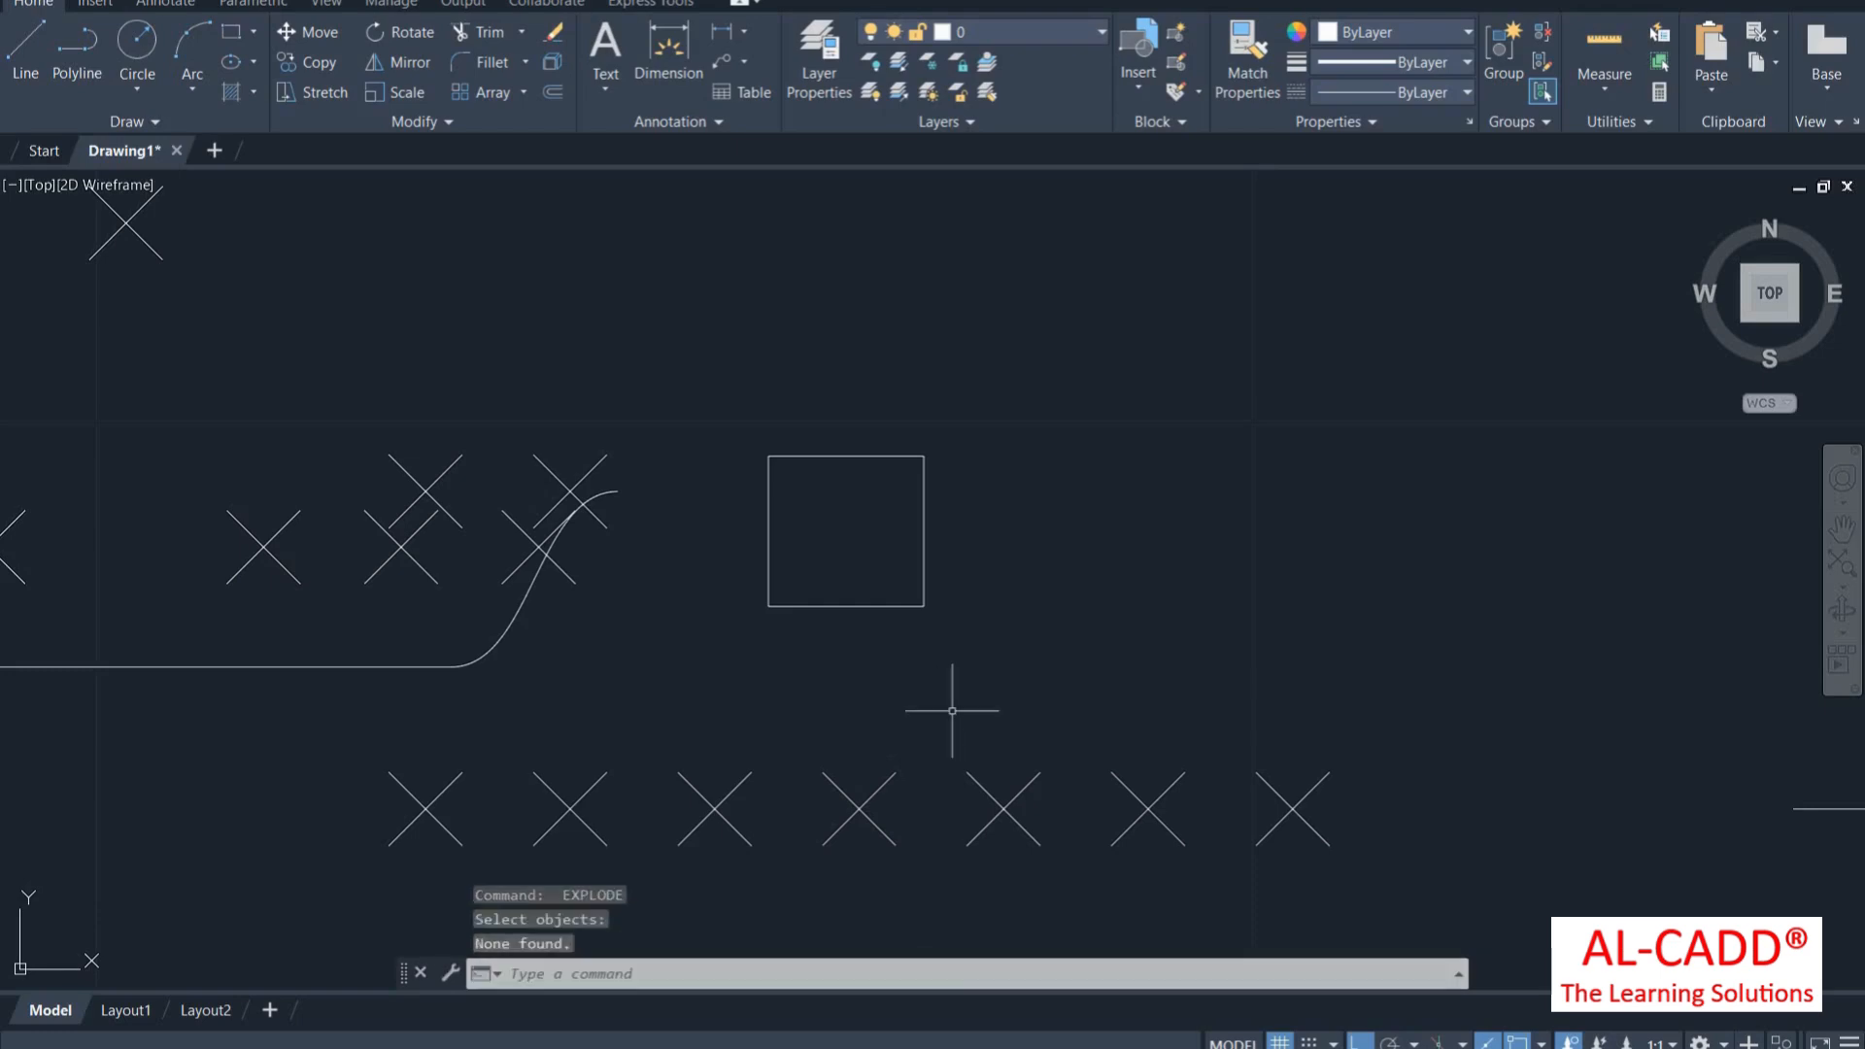
pyautogui.rightClick(1040, 444)
pyautogui.click(1012, 446)
pyautogui.click(995, 444)
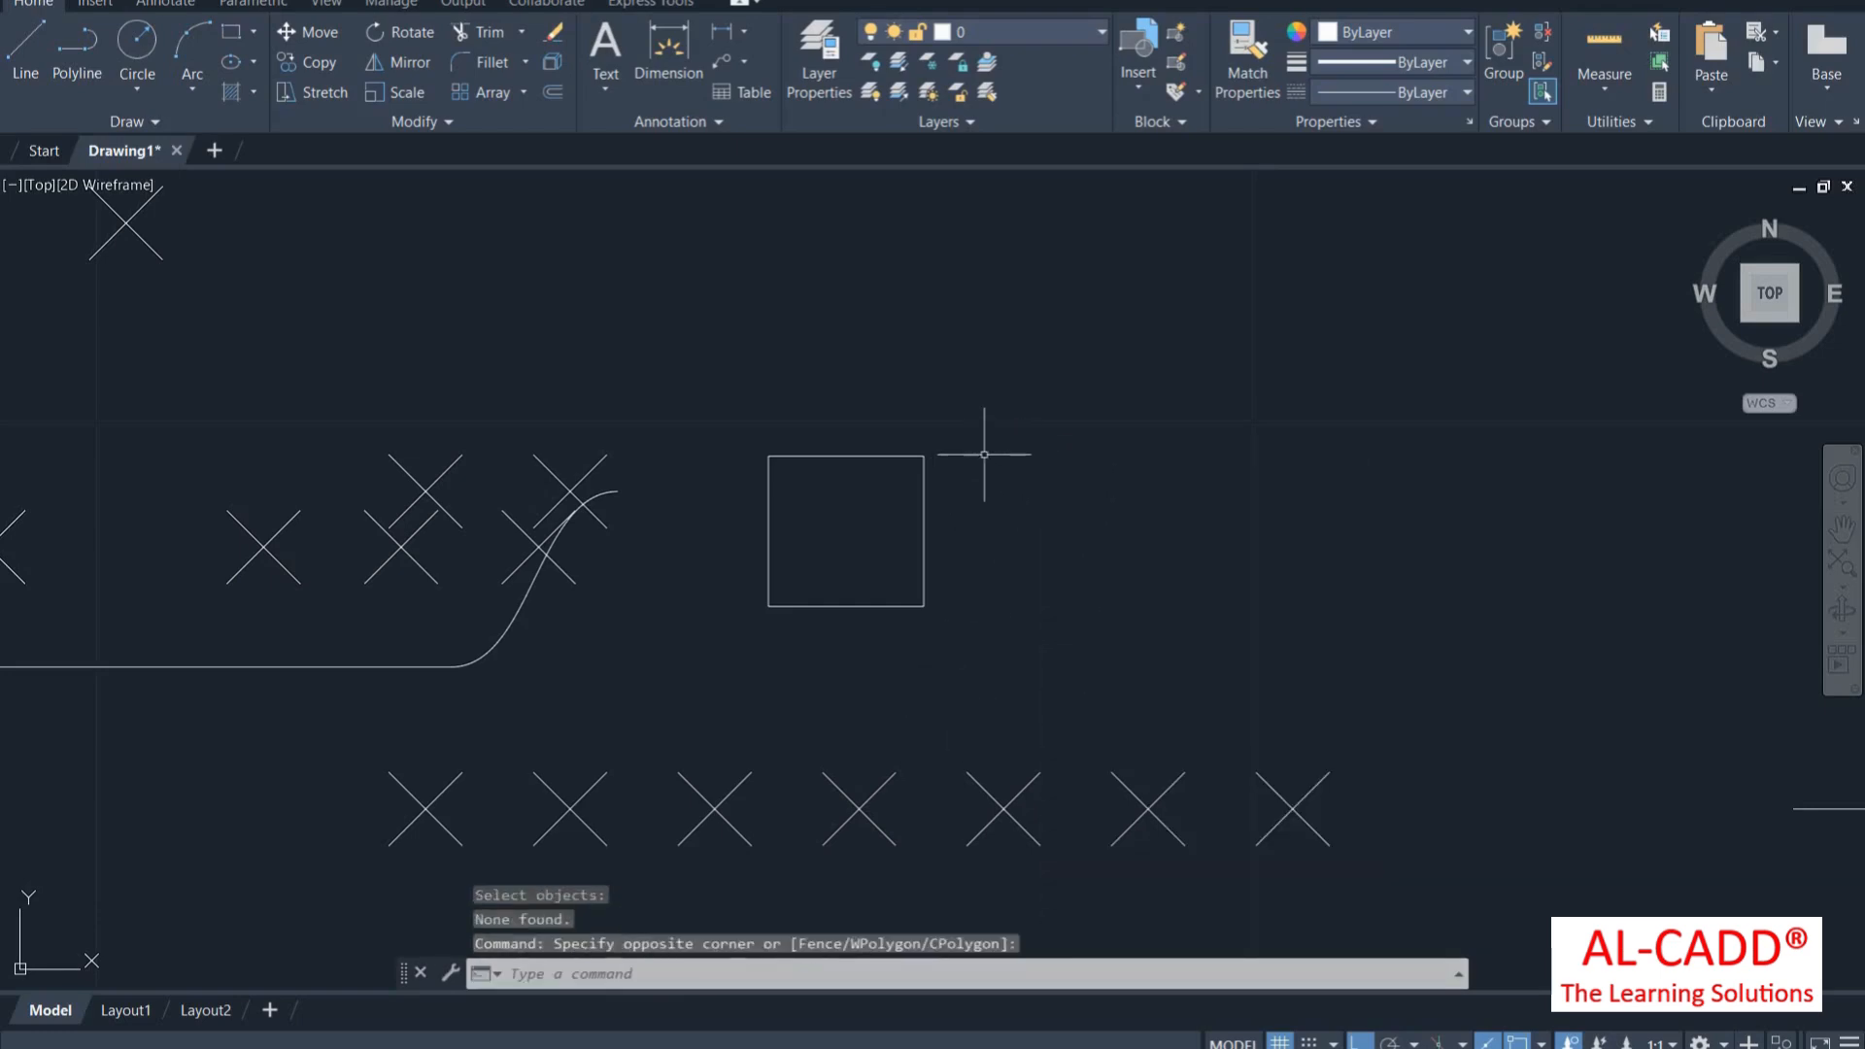
# Offset the square's top edge upward by a distance of about 0.23 picked in the drawing
pyautogui.write('o')
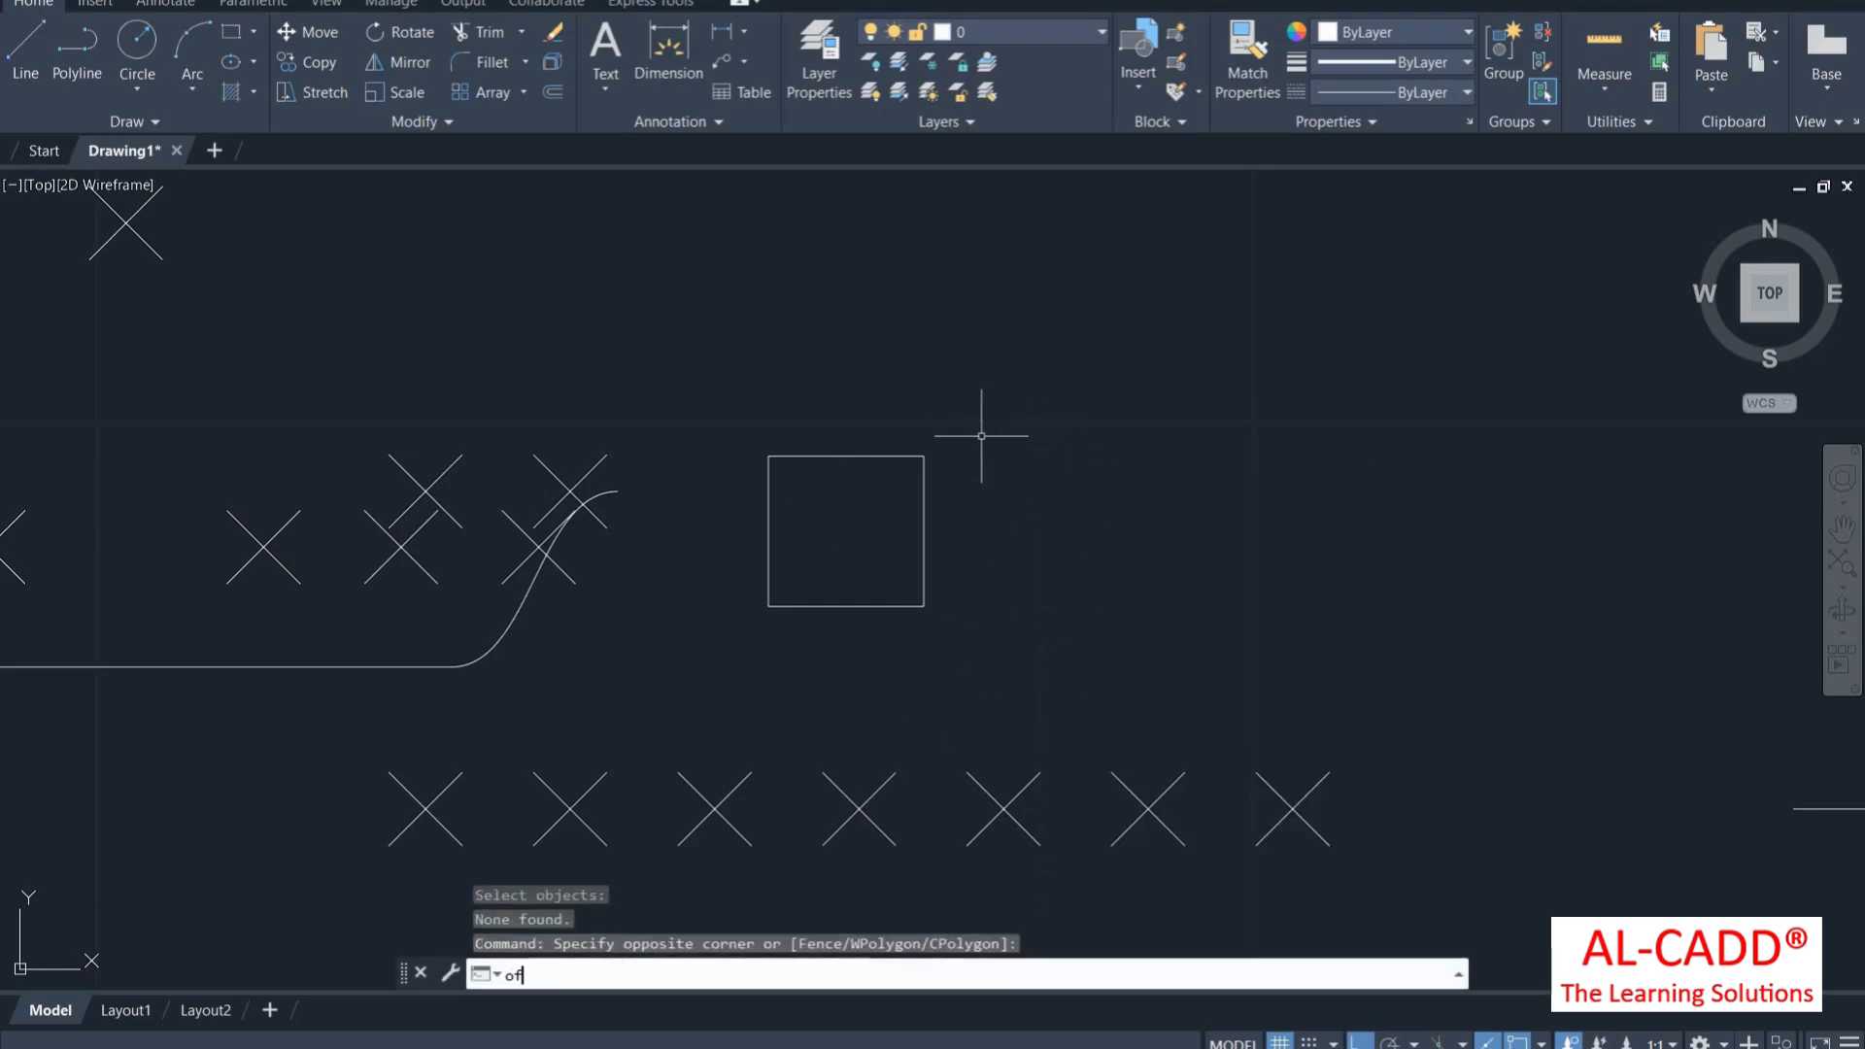
pyautogui.write('f')
pyautogui.press('Return')
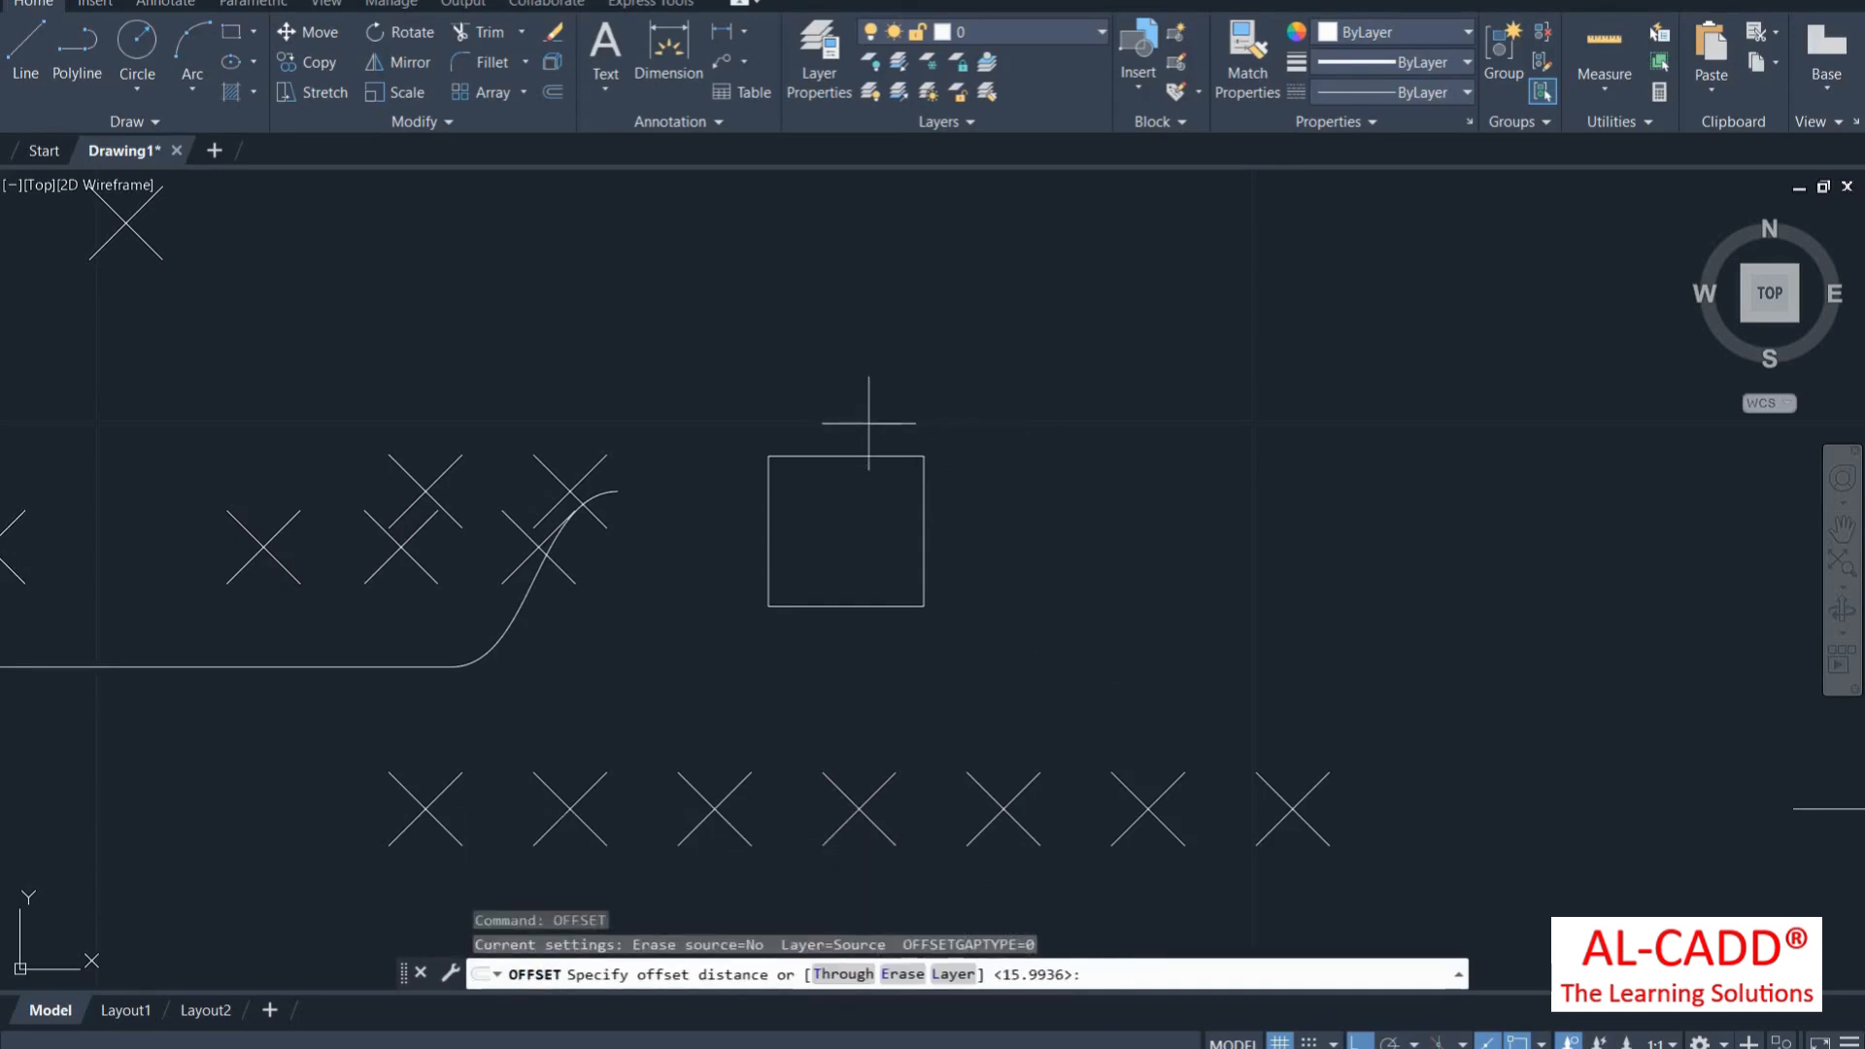
pyautogui.click(865, 454)
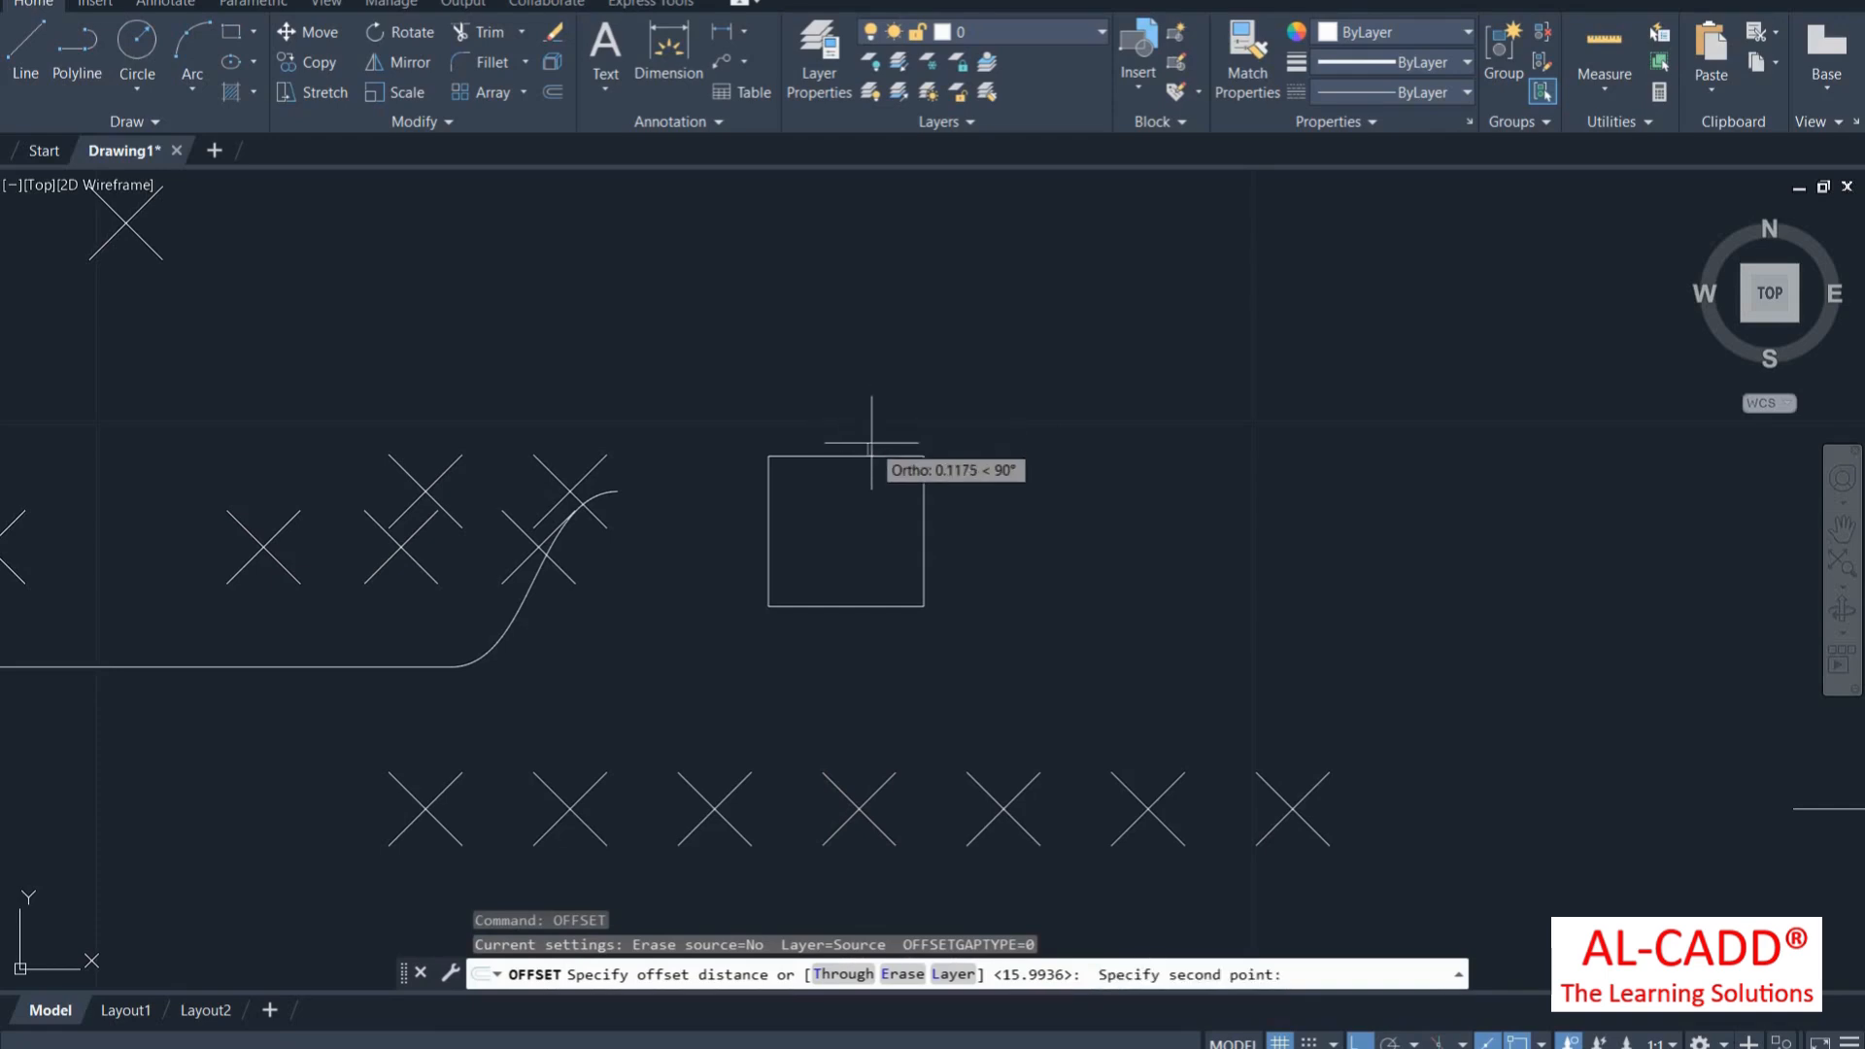
pyautogui.scroll(2, 866, 416)
pyautogui.click(866, 423)
pyautogui.click(865, 464)
pyautogui.click(865, 455)
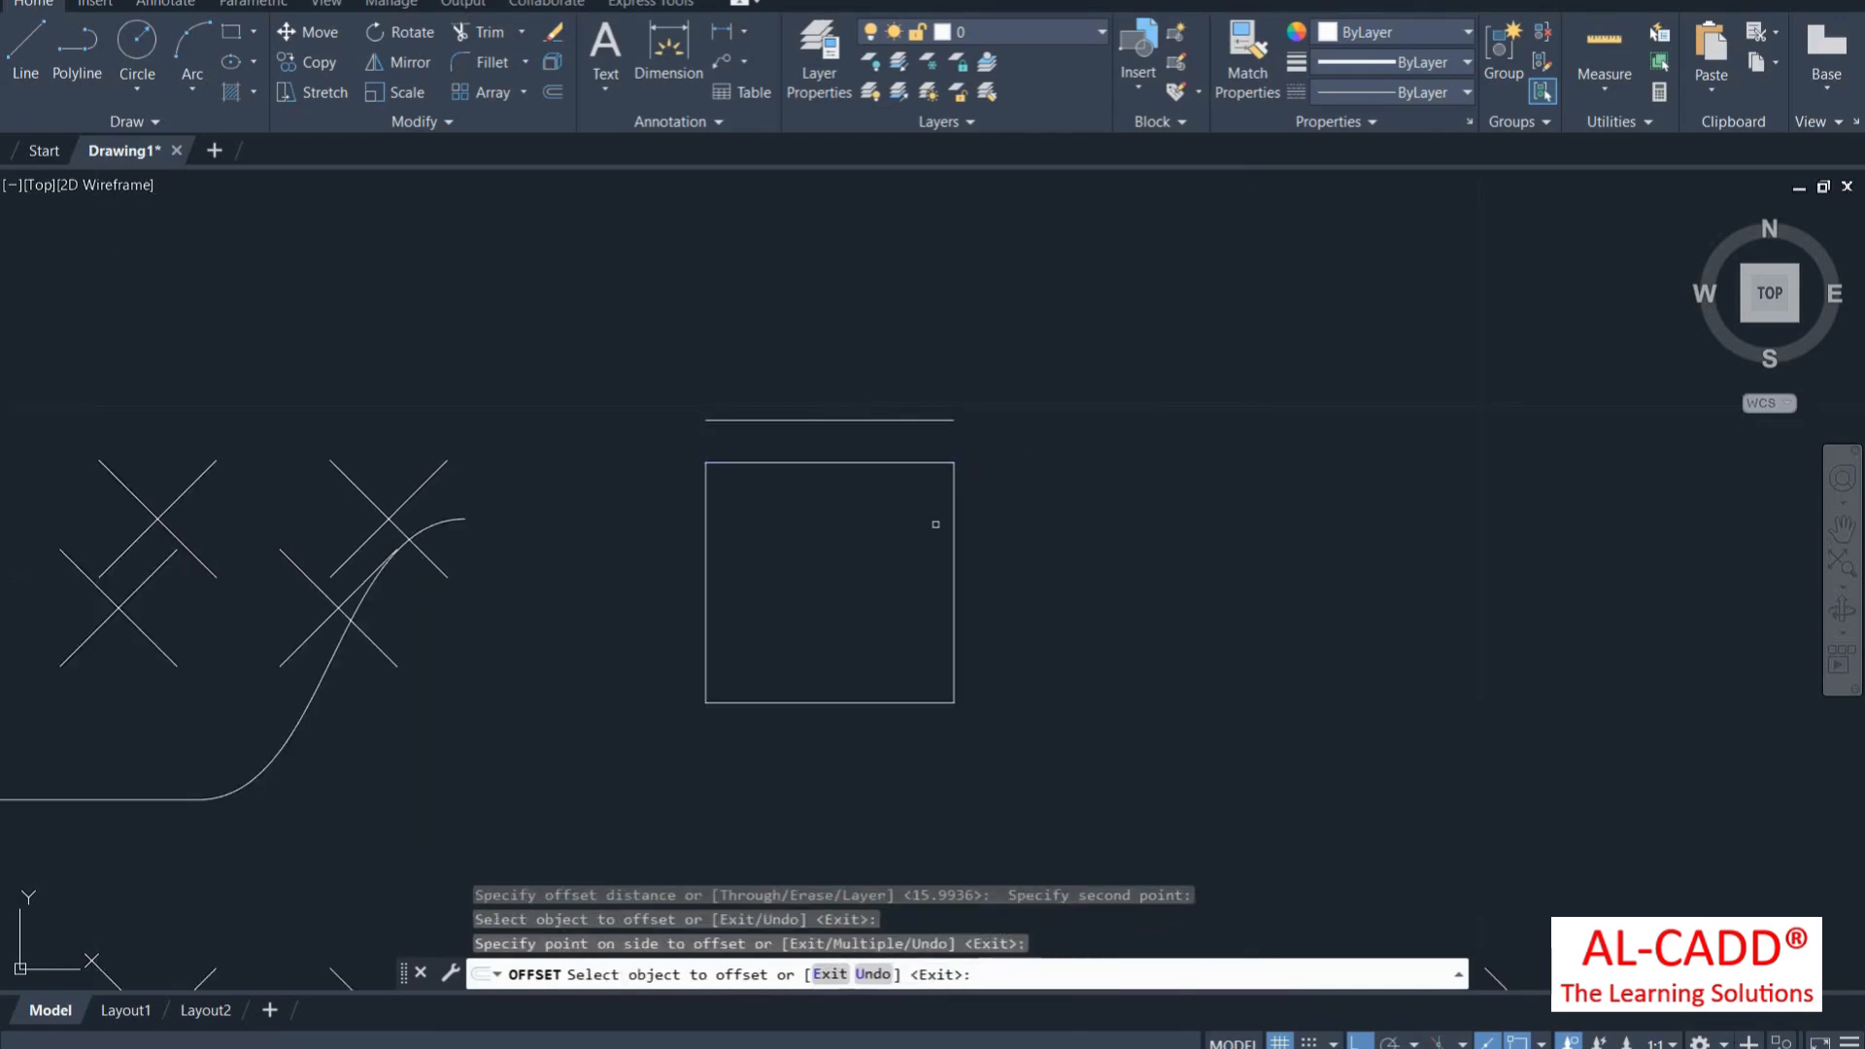
pyautogui.press('Return')
# Offset the line just above the square upward by 3.5 and end the command
pyautogui.write('of')
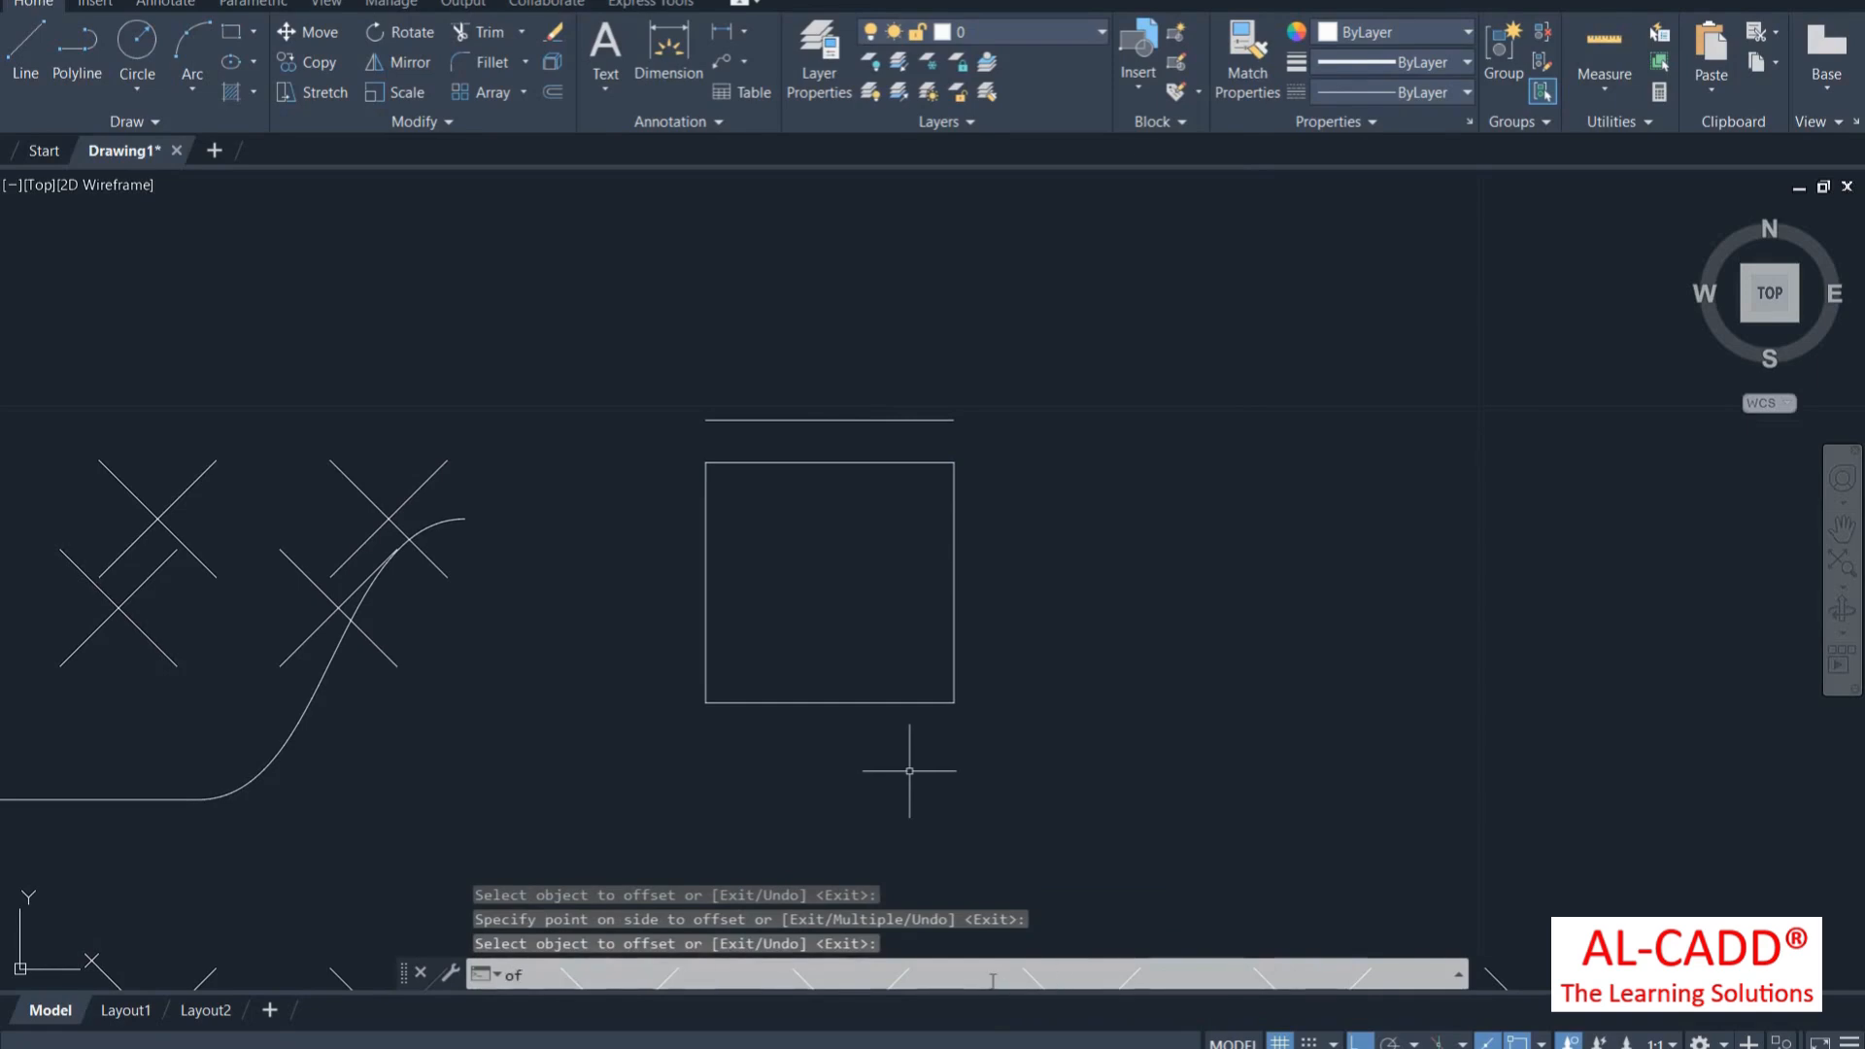
pyautogui.press('Return')
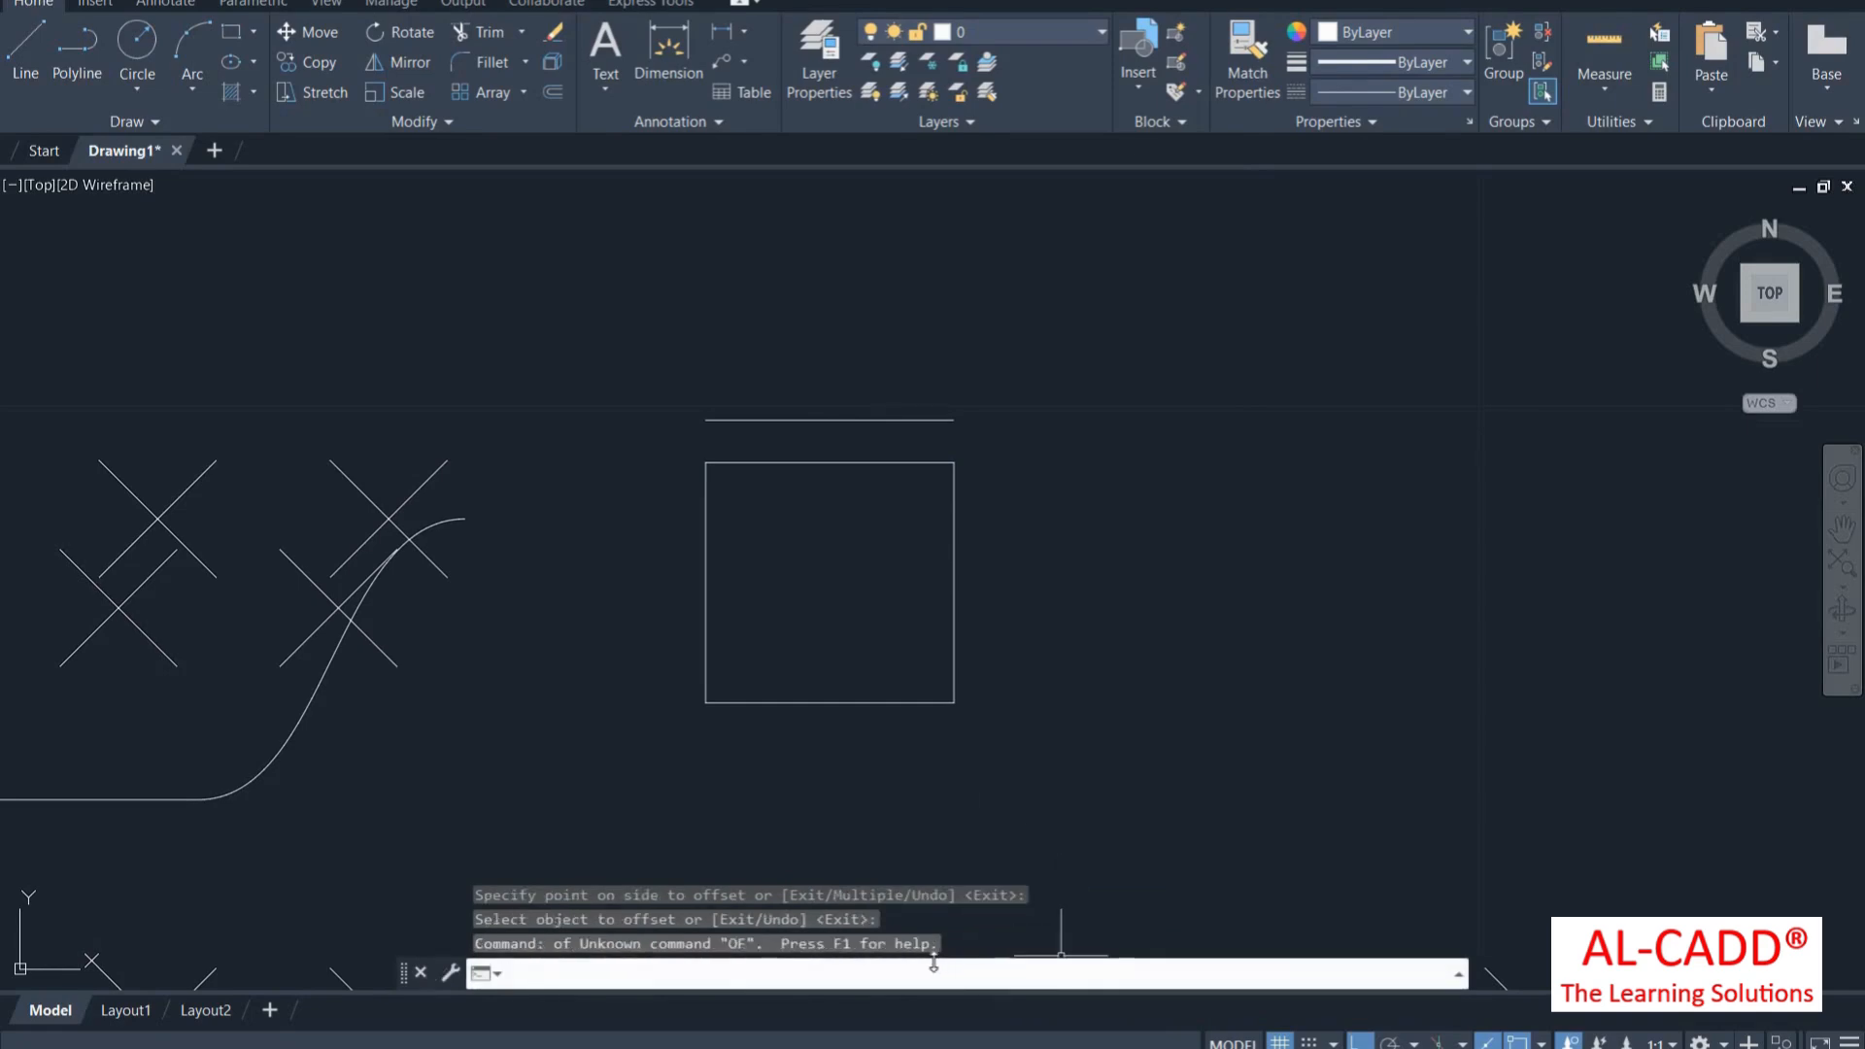
pyautogui.write('off')
pyautogui.press('Return')
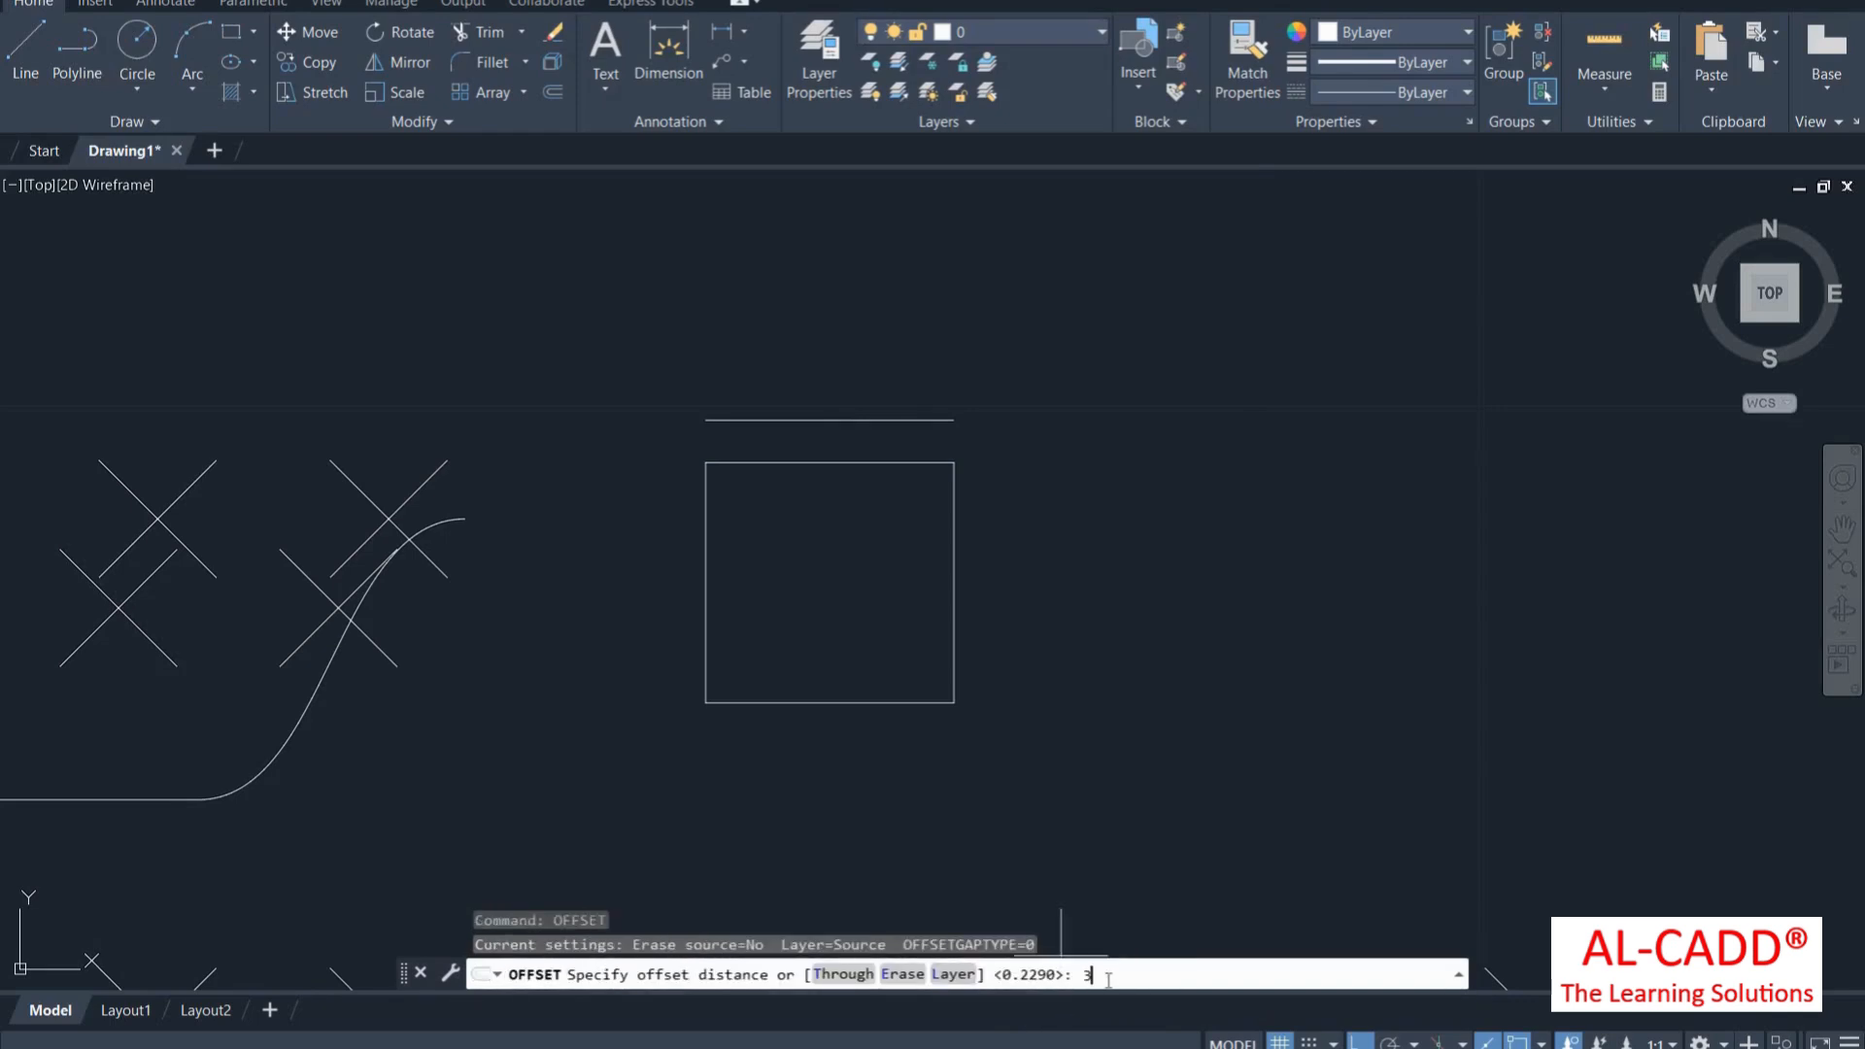
pyautogui.write('3.5')
pyautogui.press('Return')
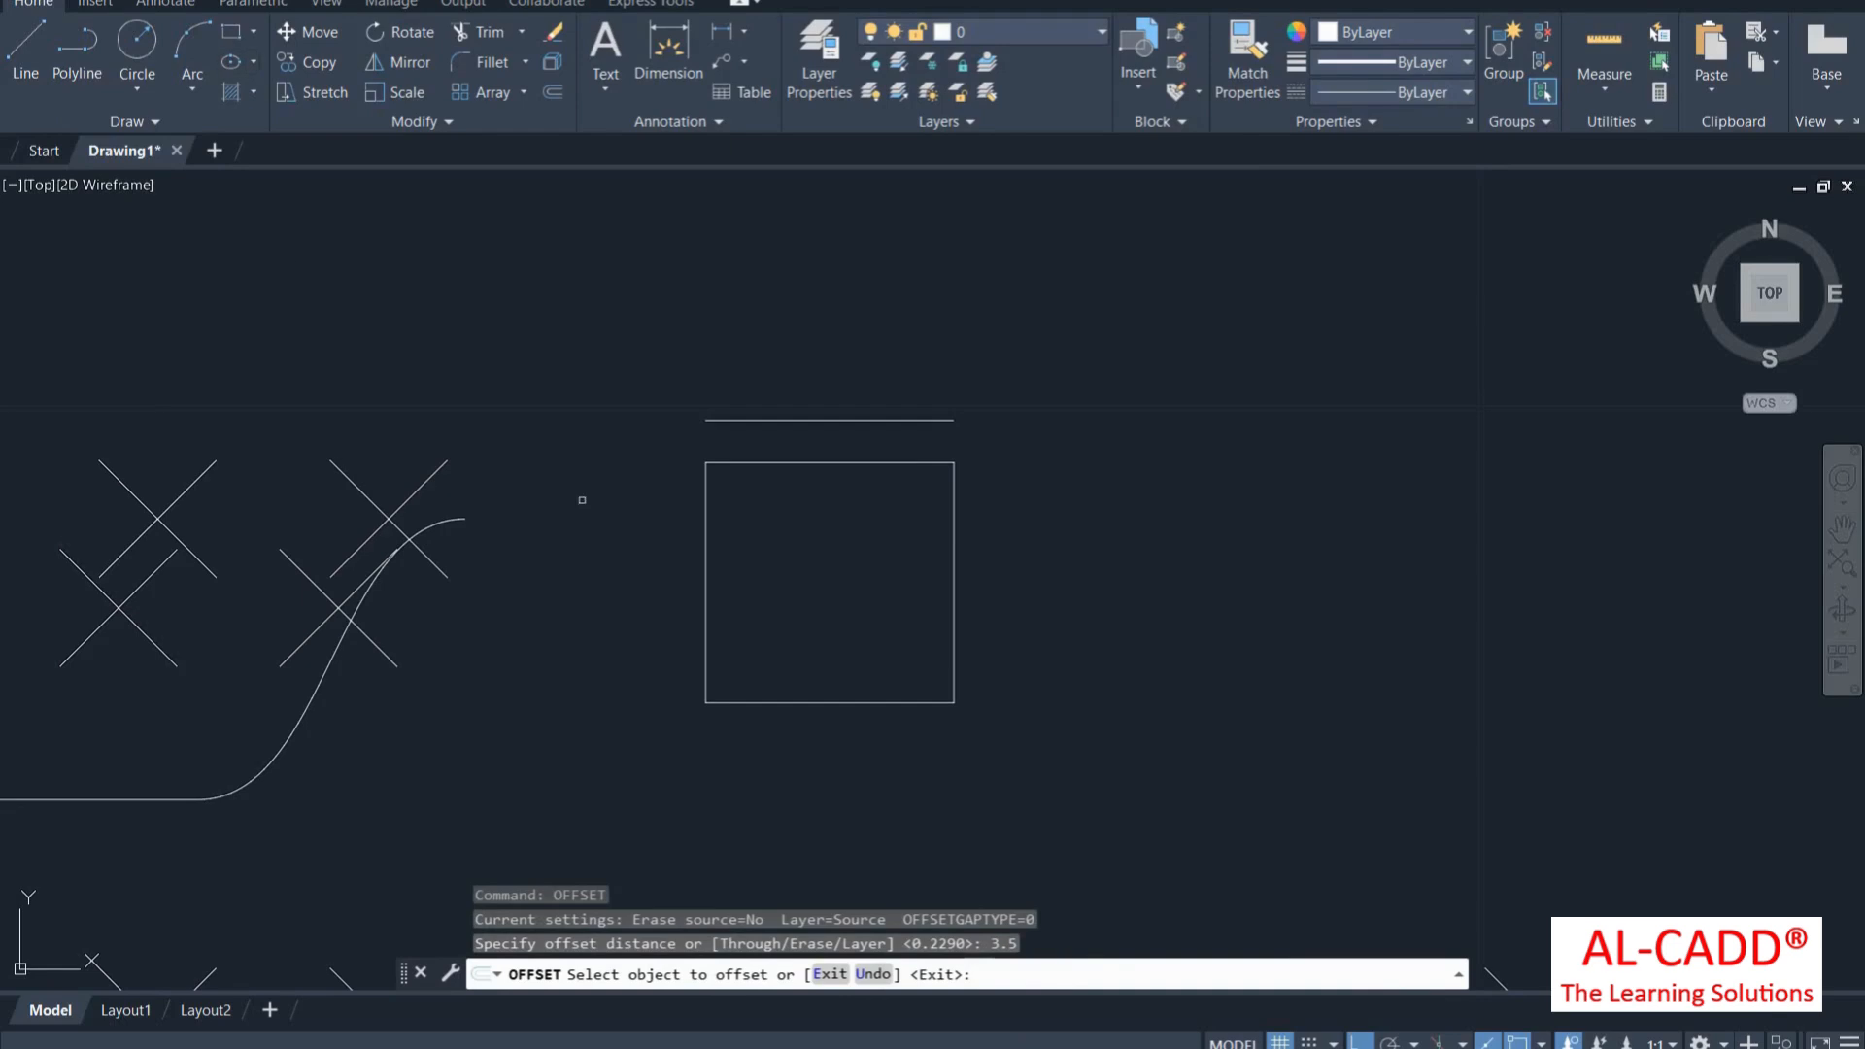
pyautogui.click(856, 418)
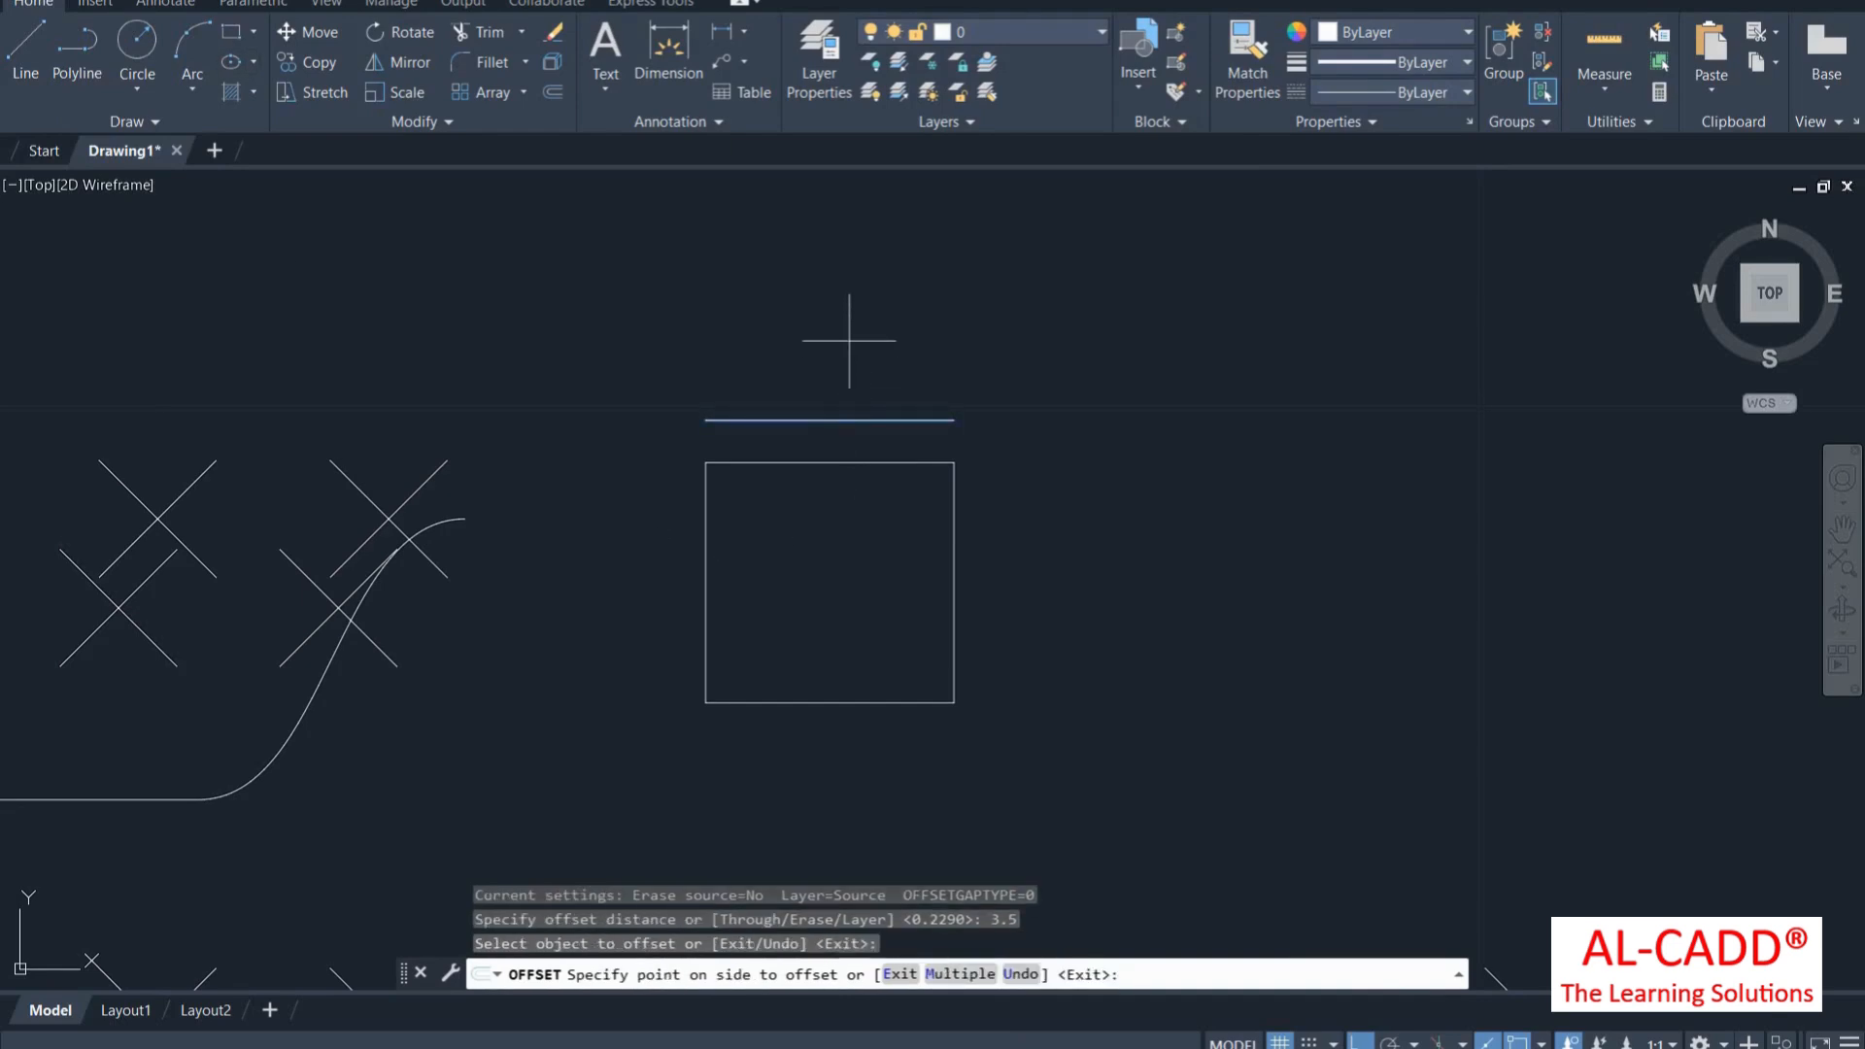
pyautogui.click(849, 327)
pyautogui.scroll(-5, 850, 324)
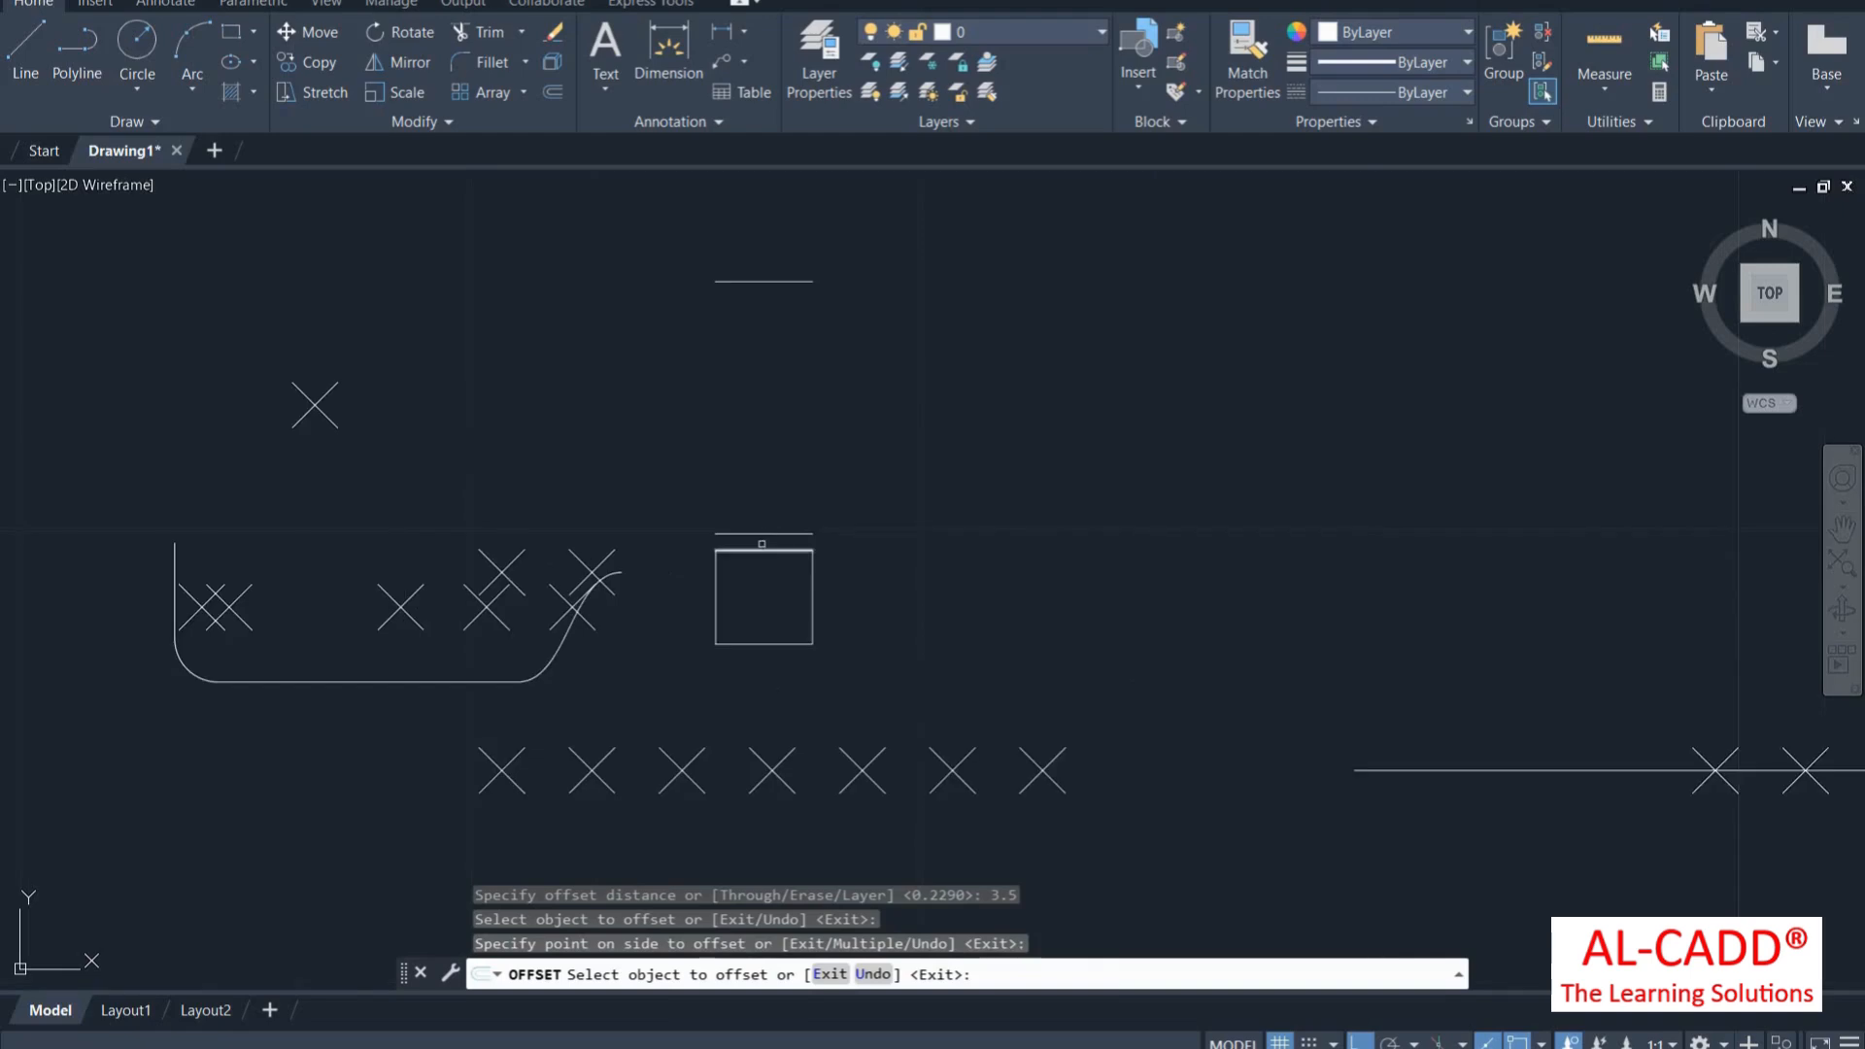
pyautogui.rightClick(767, 349)
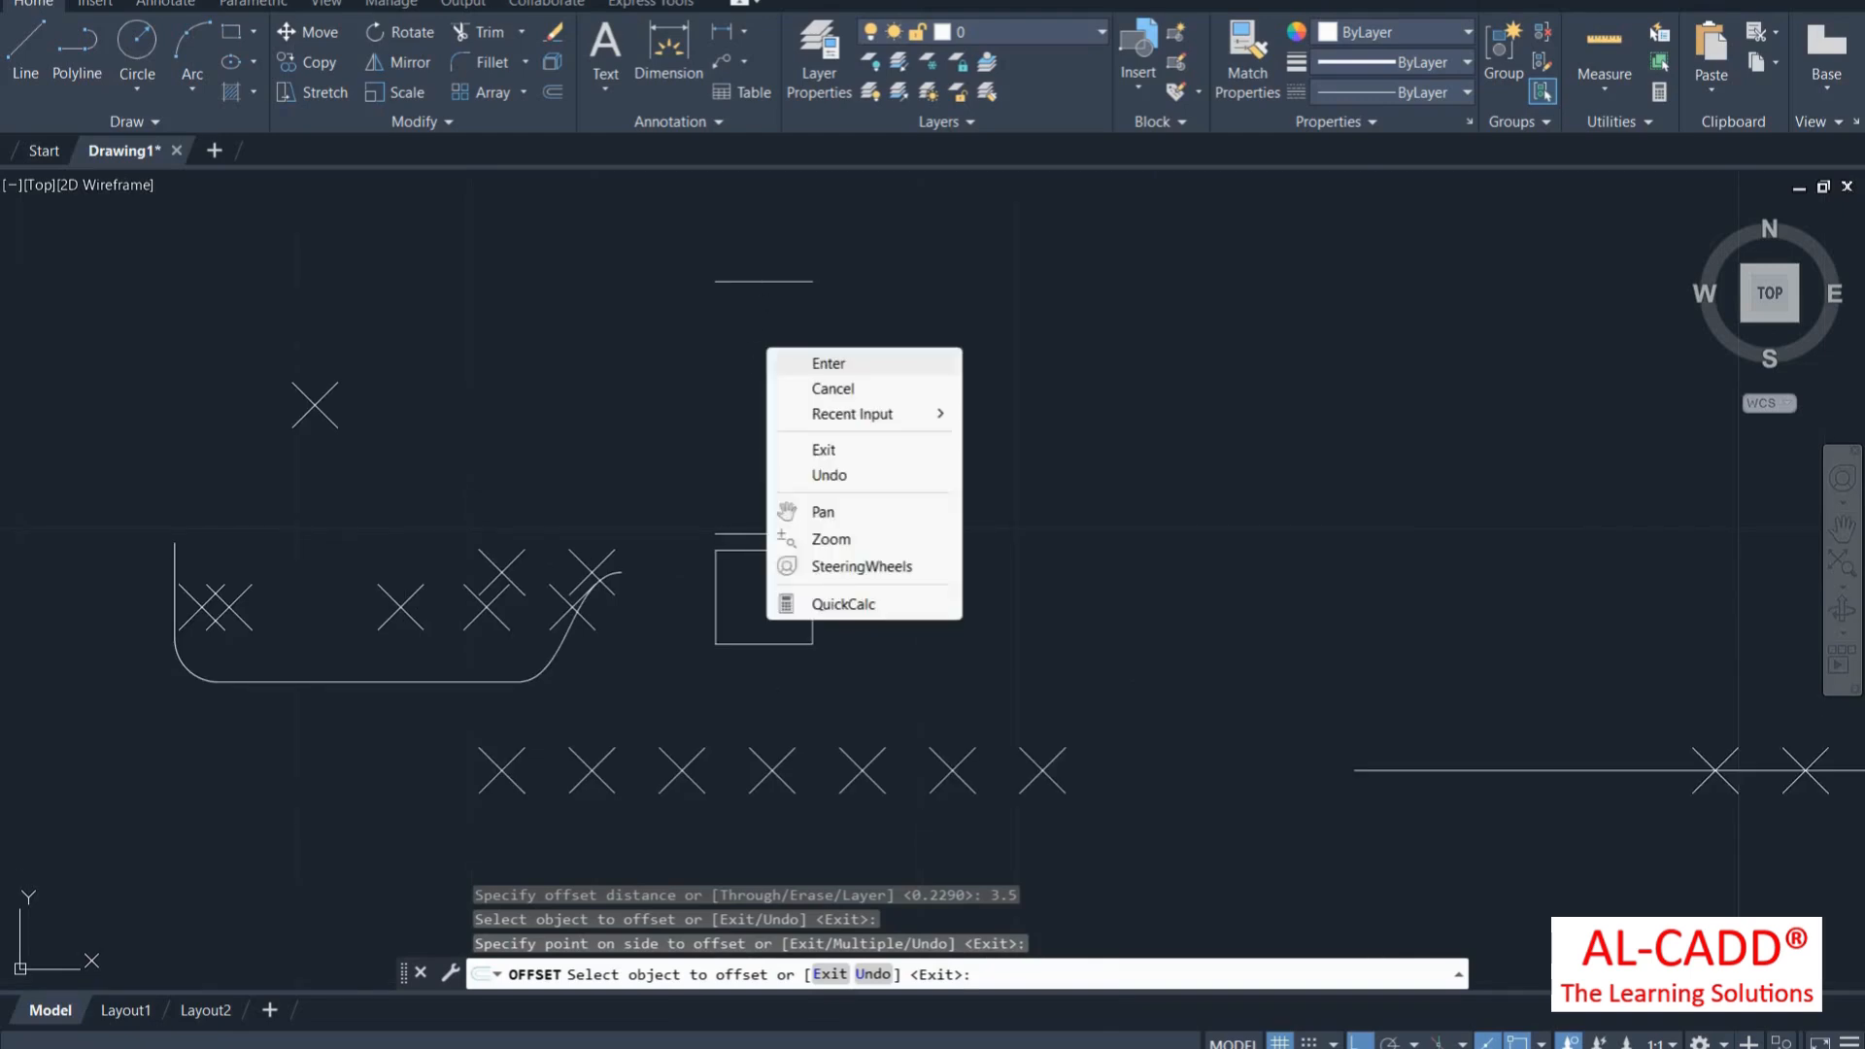
pyautogui.click(821, 367)
# Offset the arc-like blend curve by 3.5 toward its lower outer side, reusing the last distance
pyautogui.scroll(3, 534, 647)
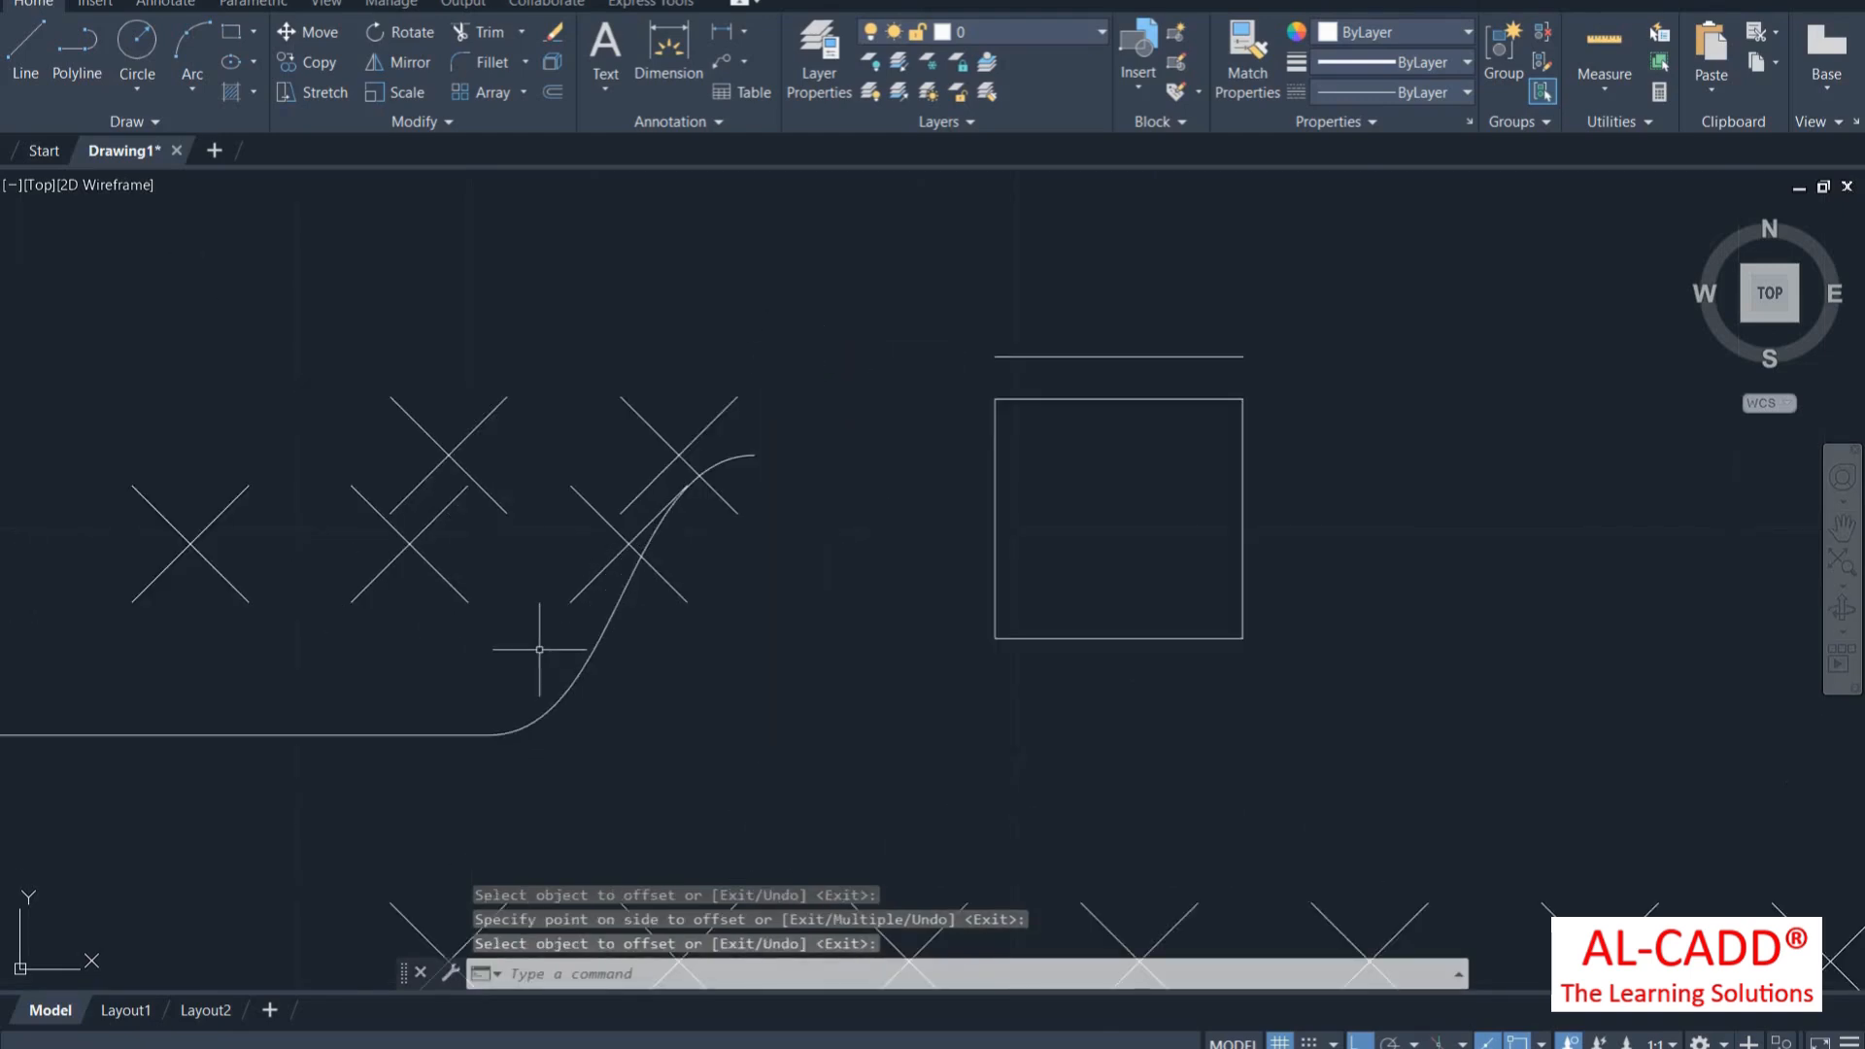
pyautogui.press('Return')
pyautogui.press('Return')
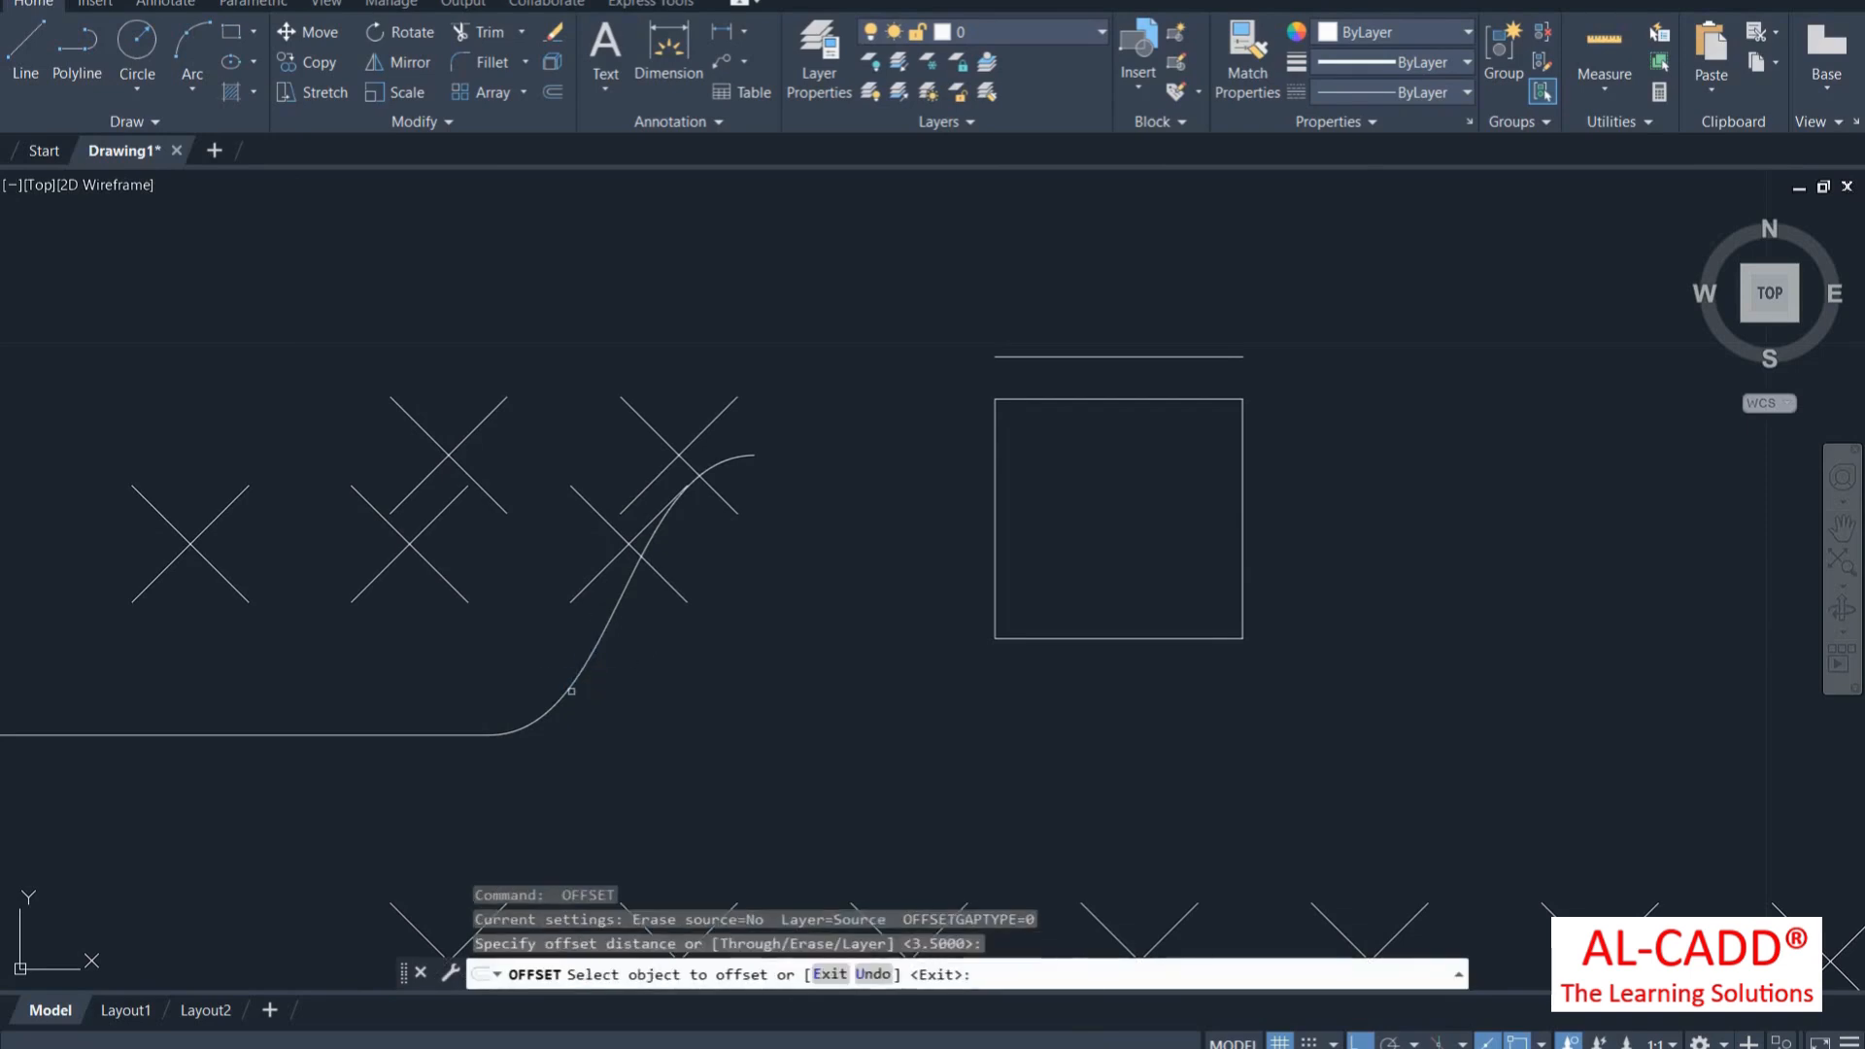
pyautogui.click(592, 651)
pyautogui.click(622, 704)
pyautogui.scroll(-6, 652, 672)
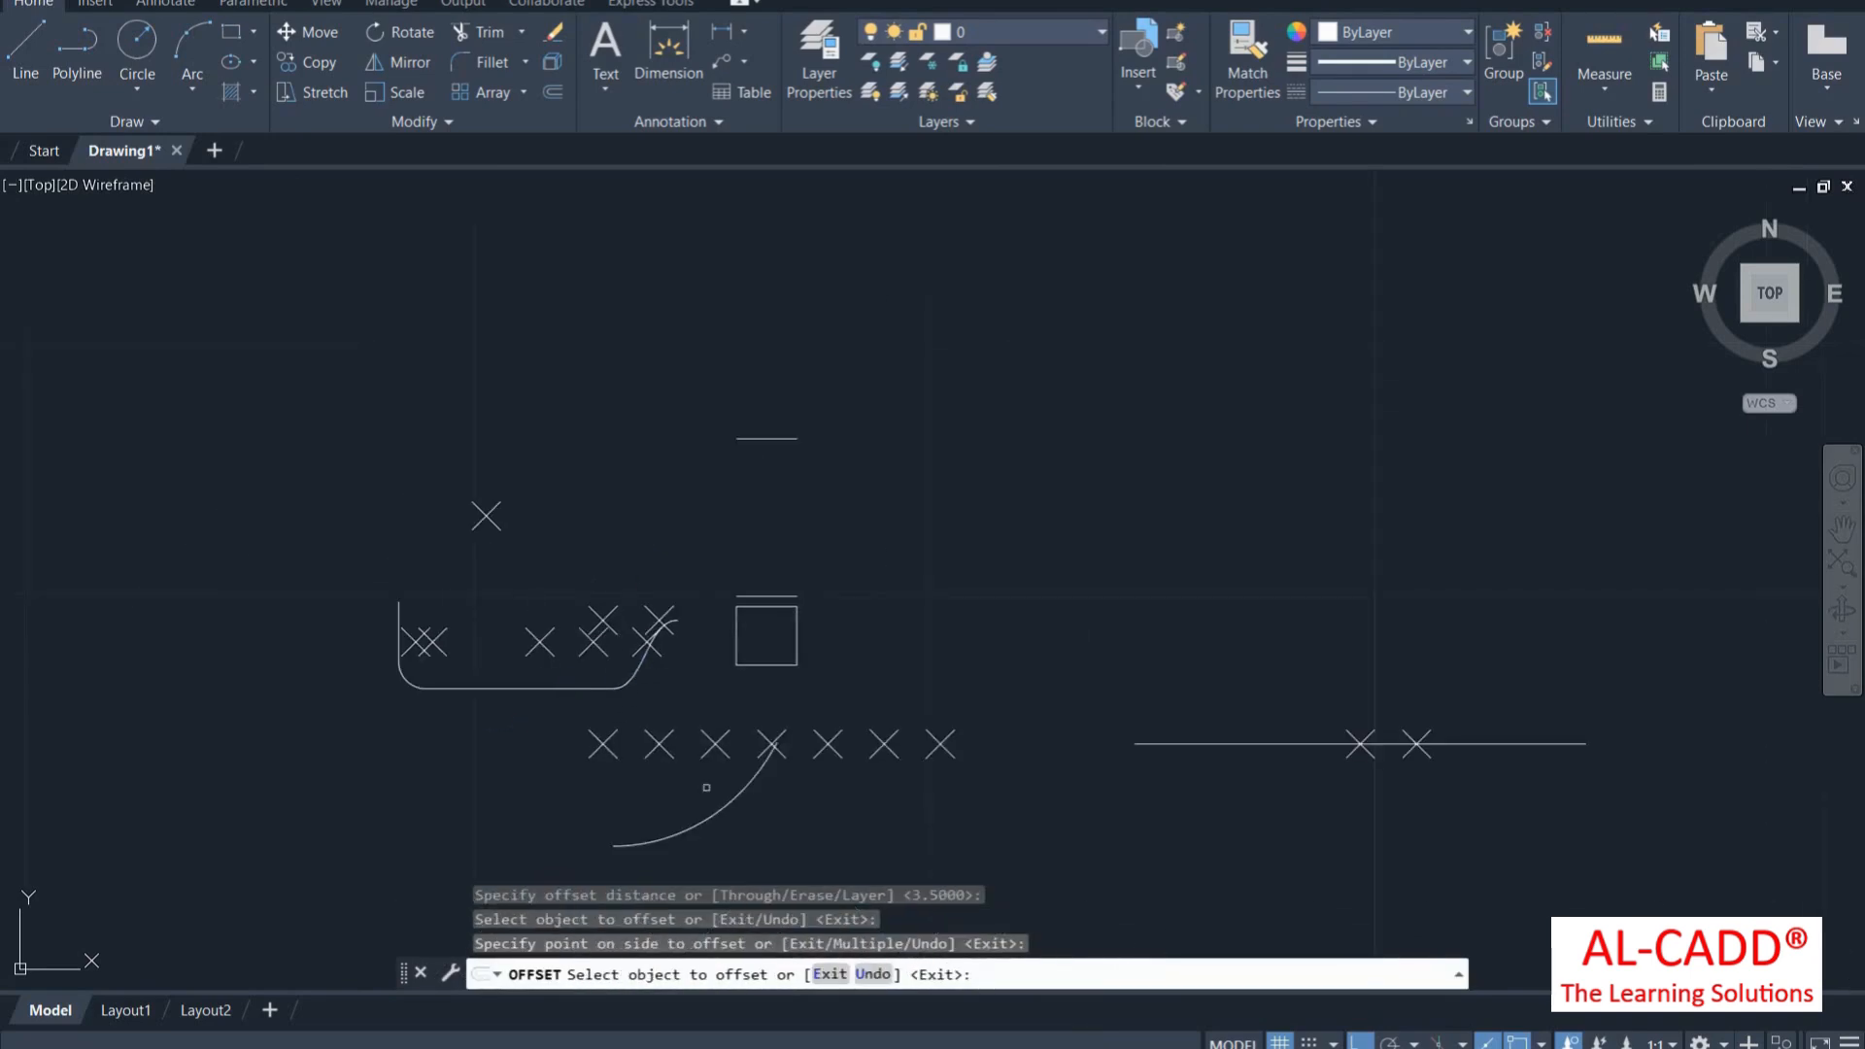
pyautogui.click(671, 618)
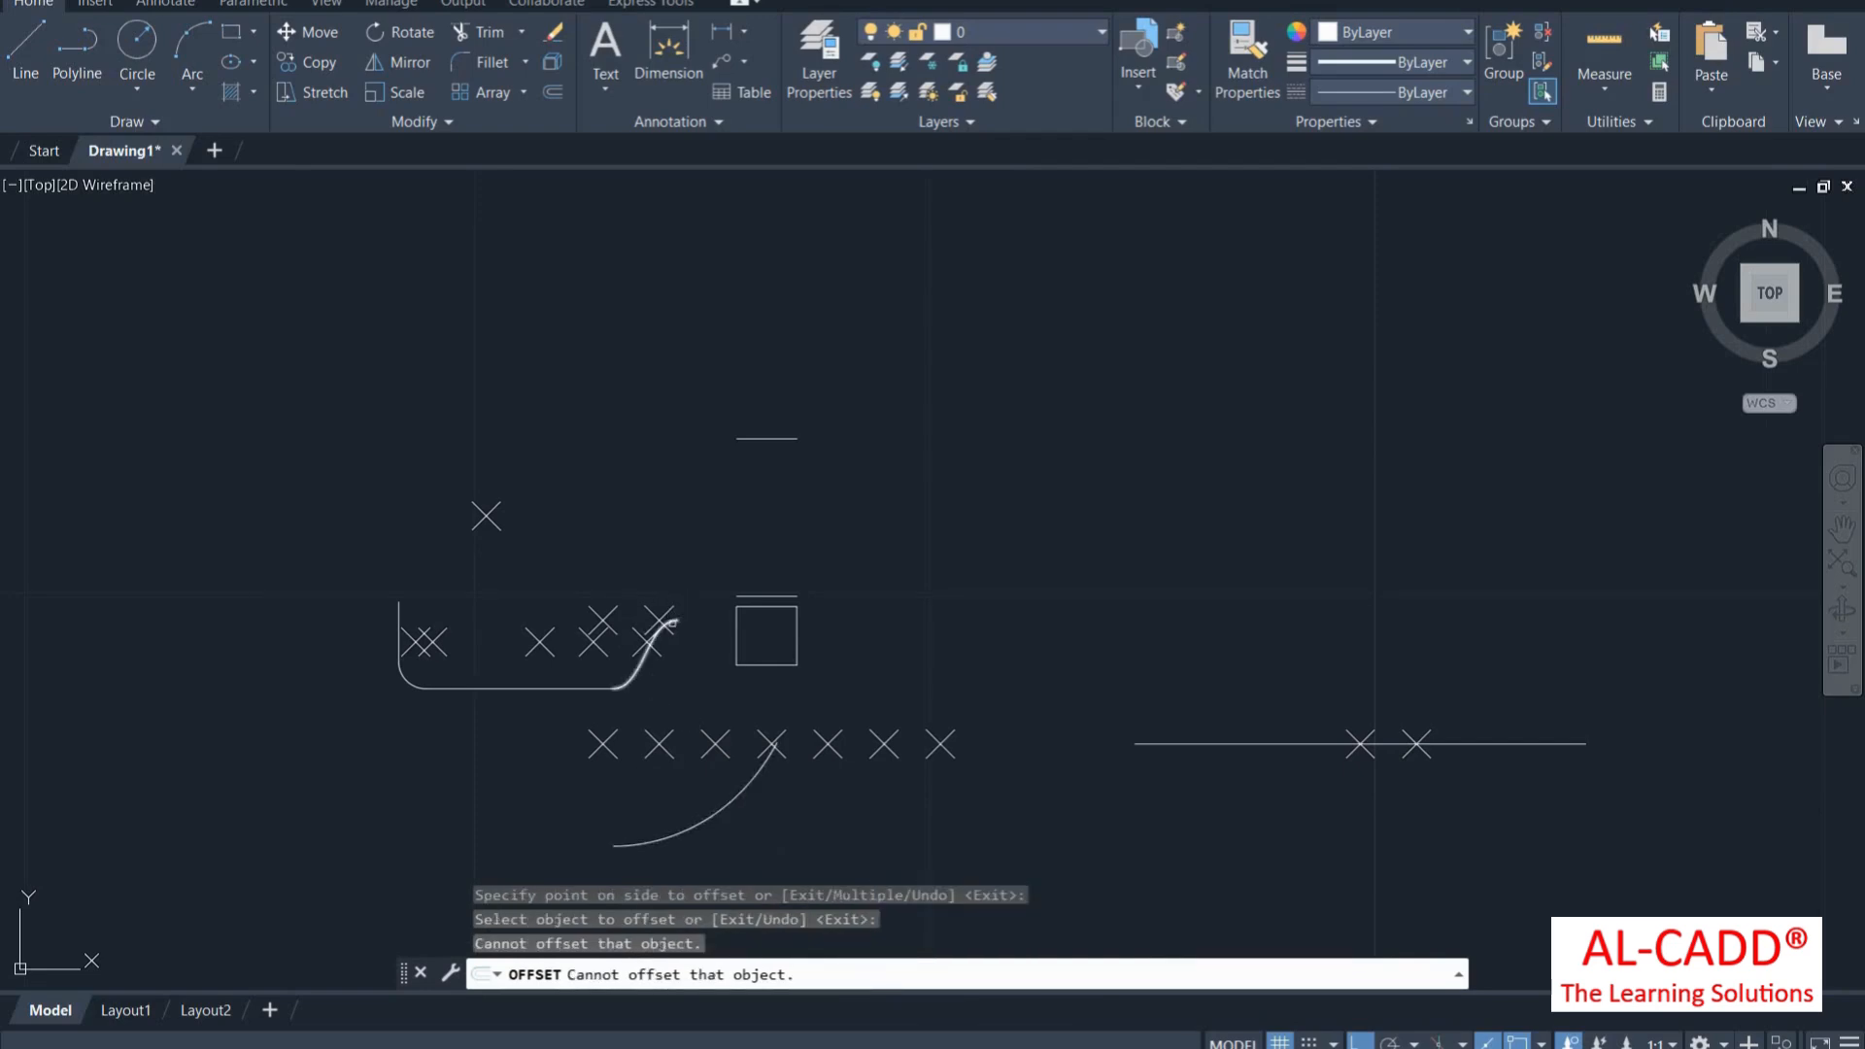
pyautogui.press('Return')
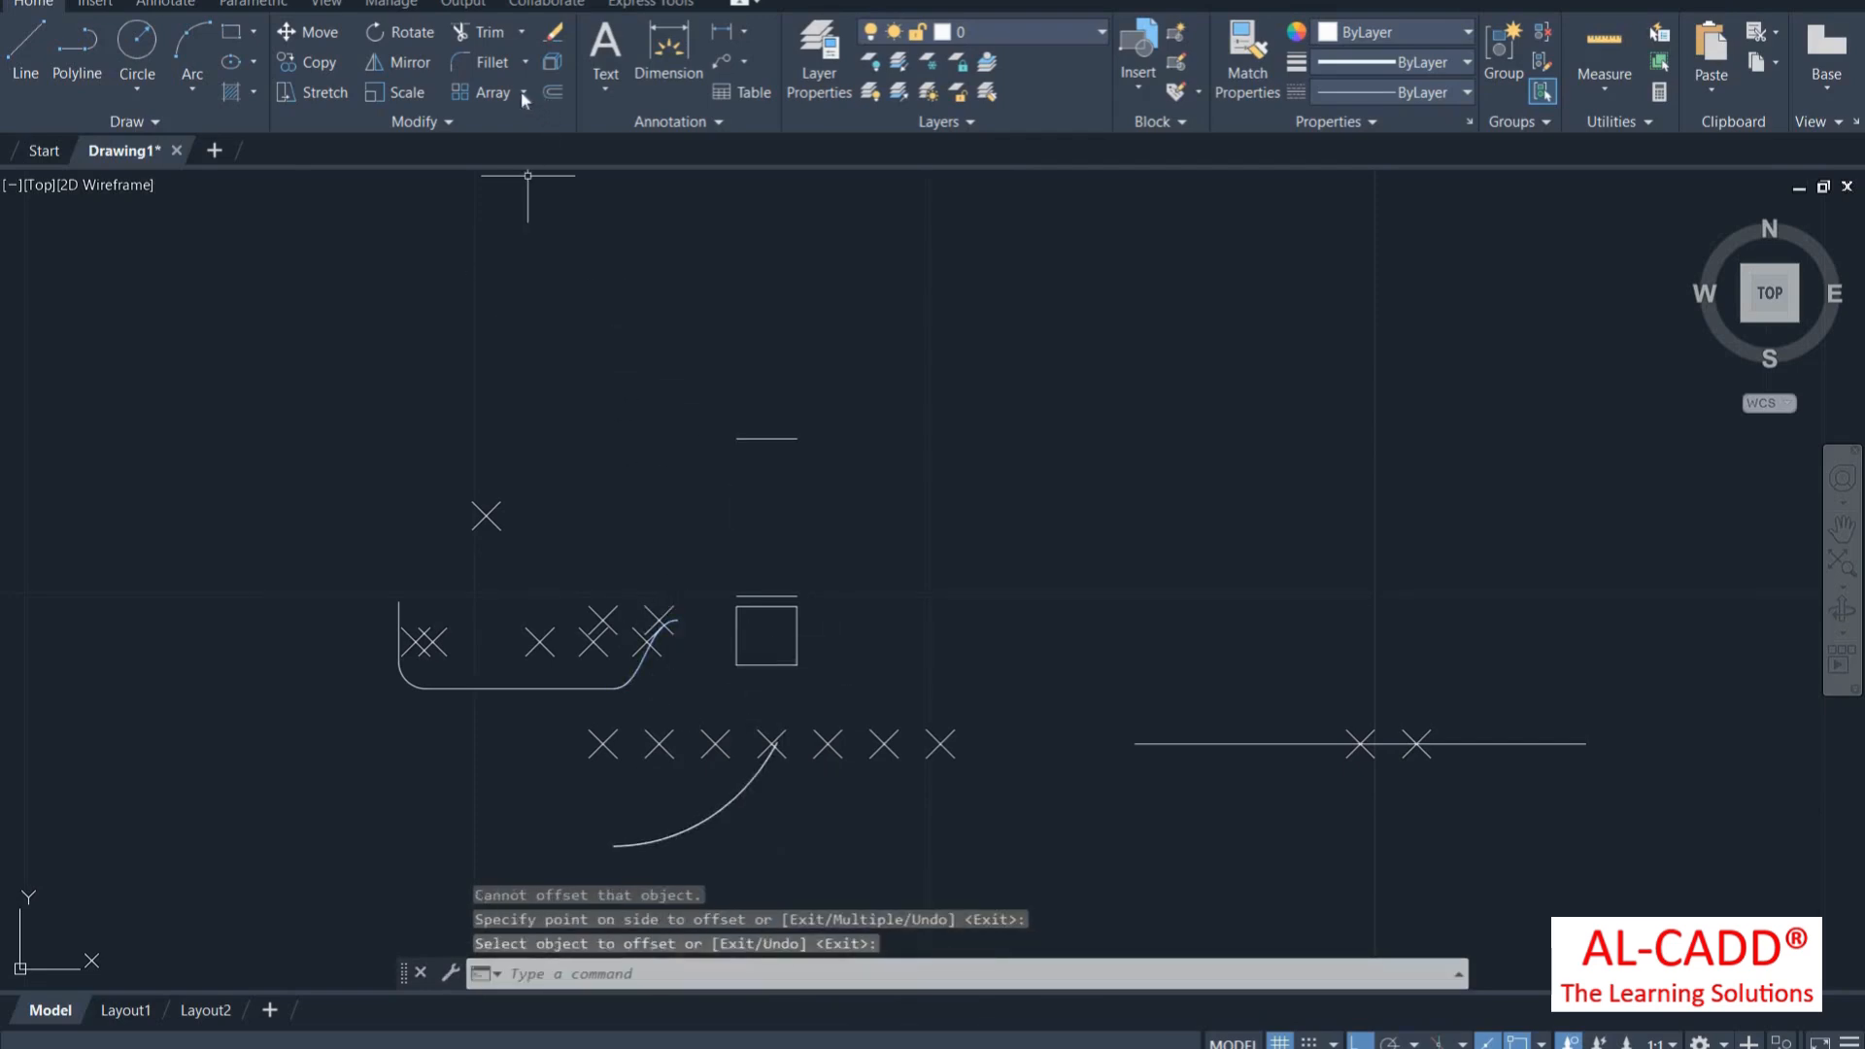